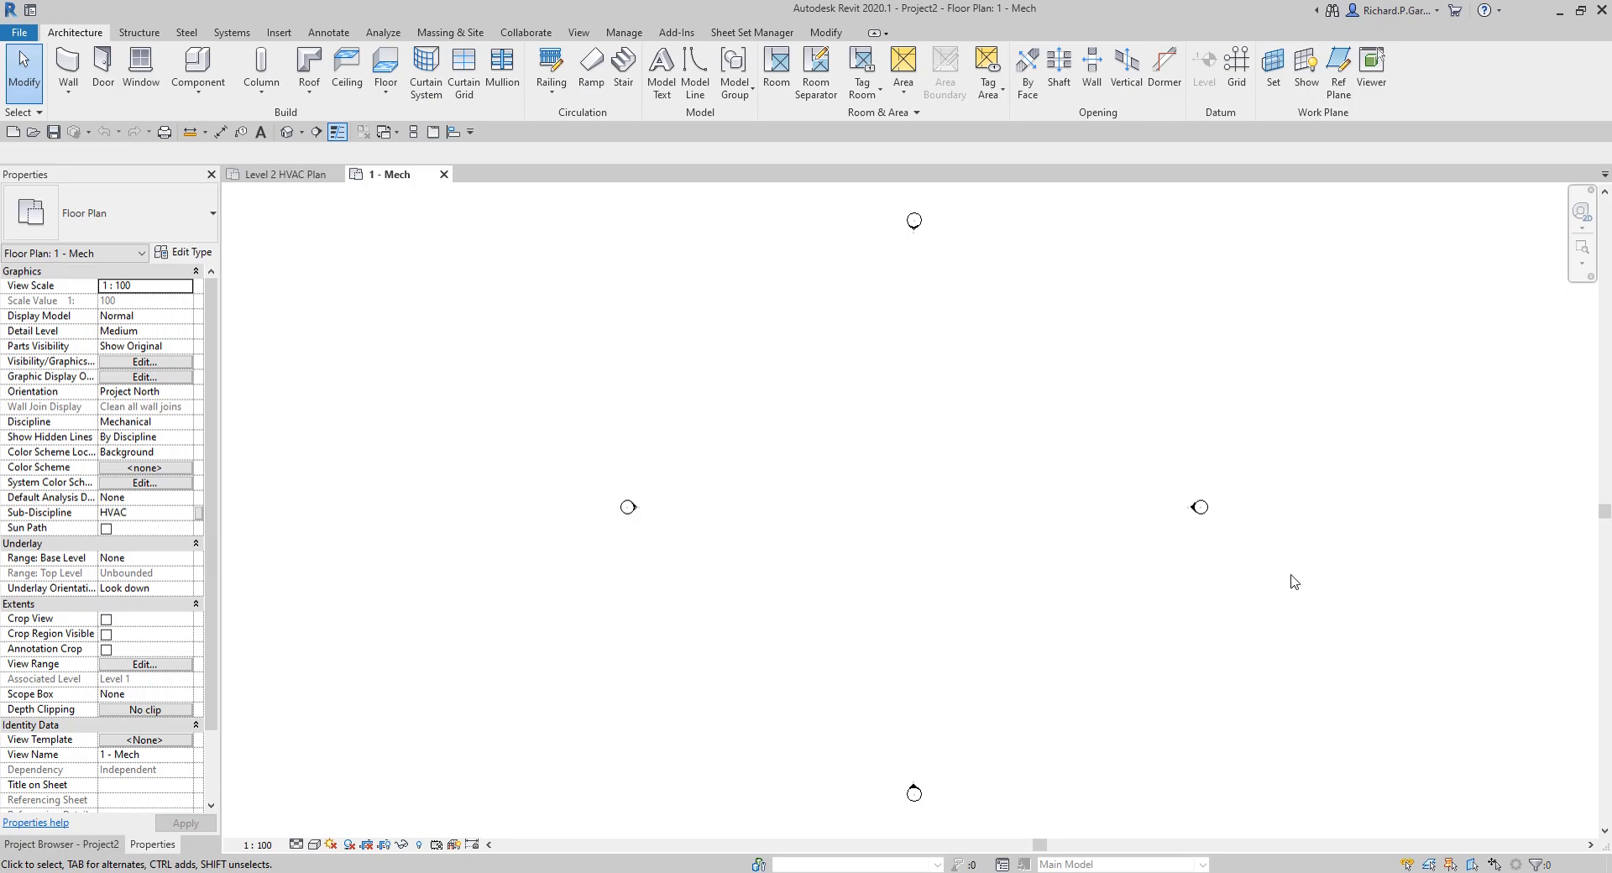
# Step: Draw a horizontal 300 x 300 oval duct of type Gored Elbows / Taps, 2000 mm long, at 2750 mm middle elevation
pyautogui.moveTo(863, 510); pyautogui.dragTo(779, 512, button='middle')
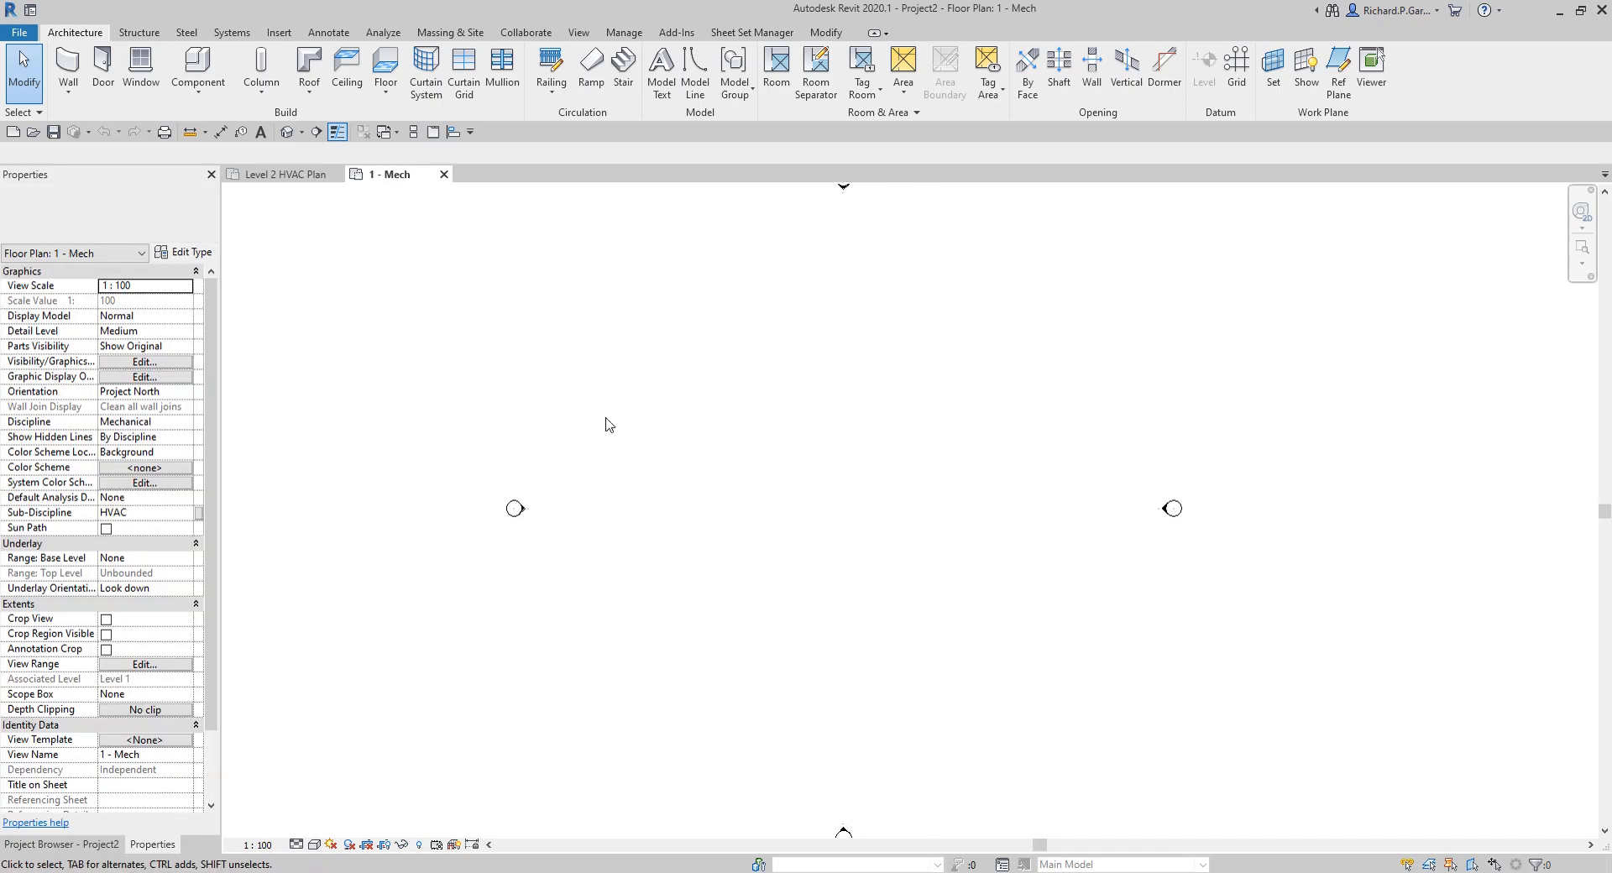
pyautogui.click(233, 34)
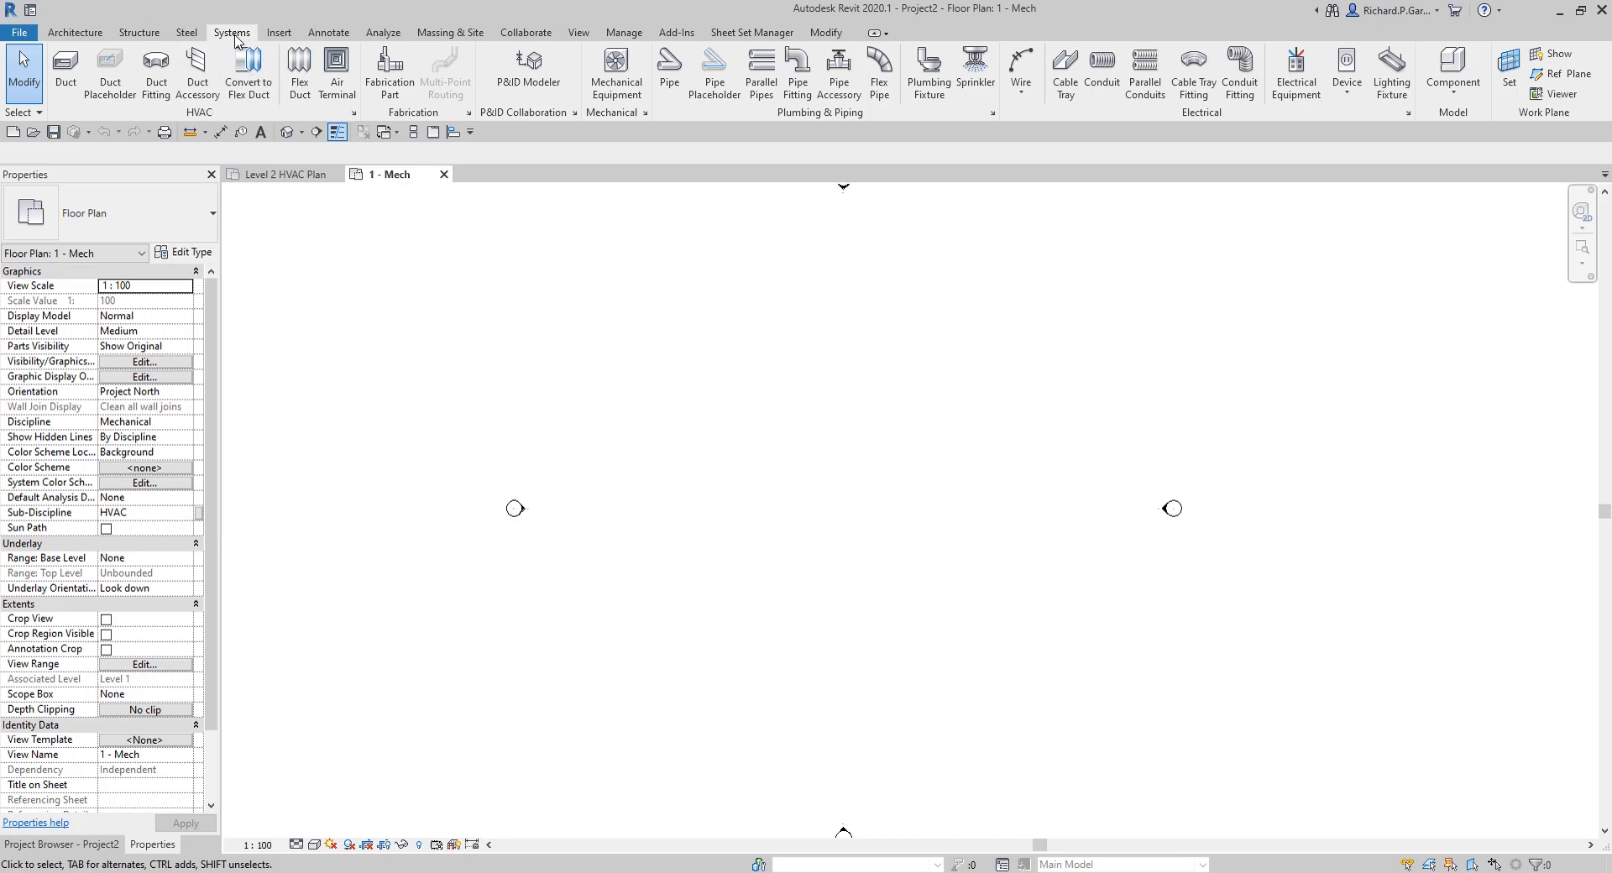
pyautogui.click(66, 67)
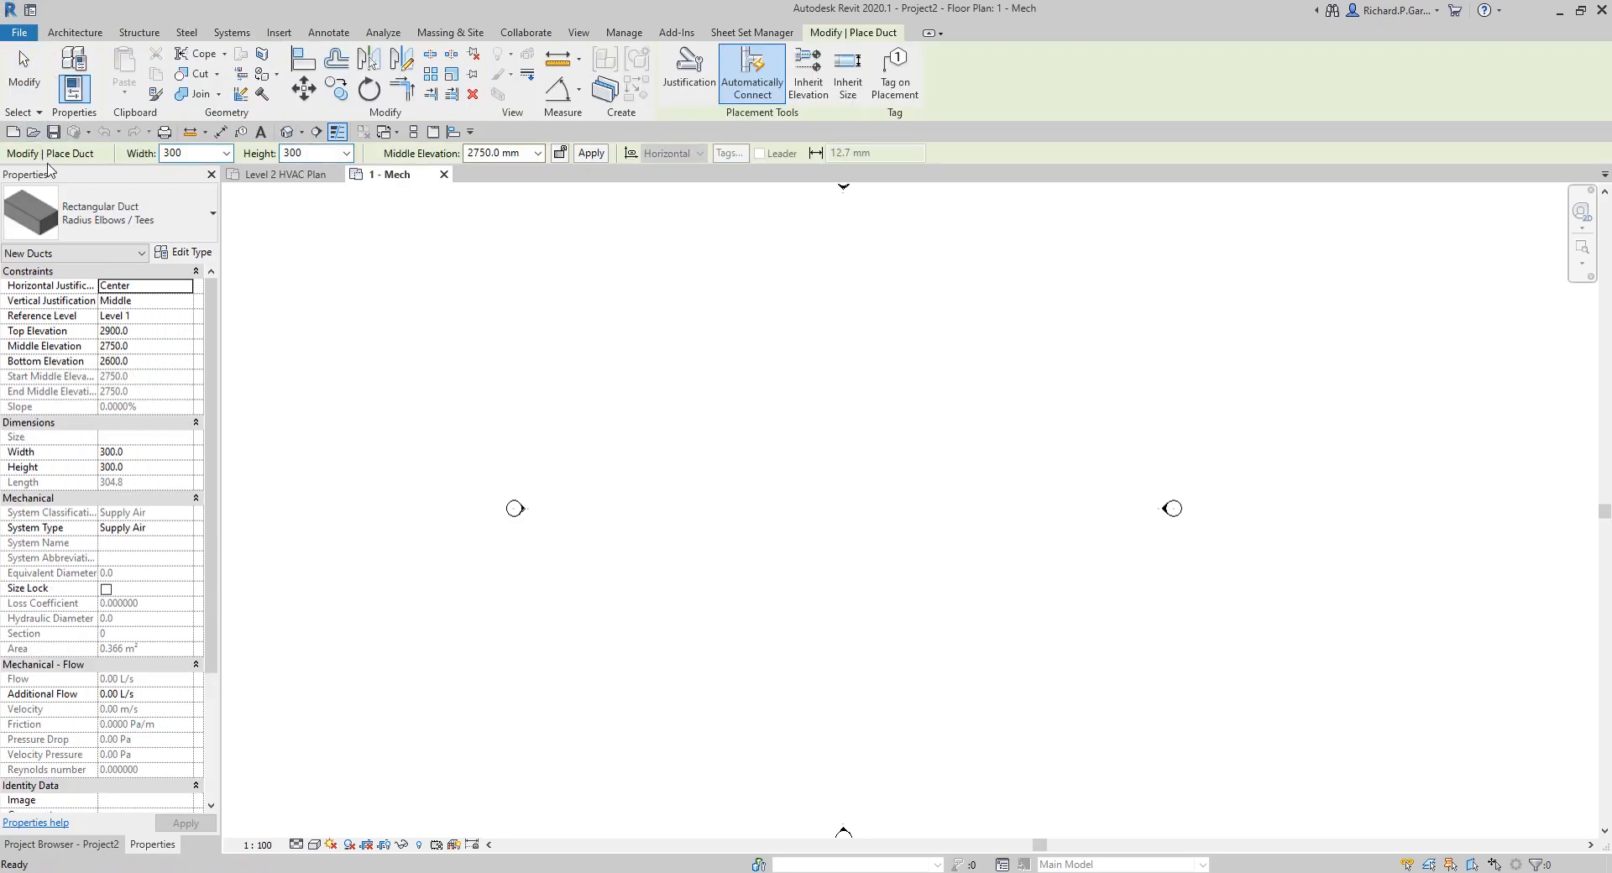
pyautogui.click(165, 215)
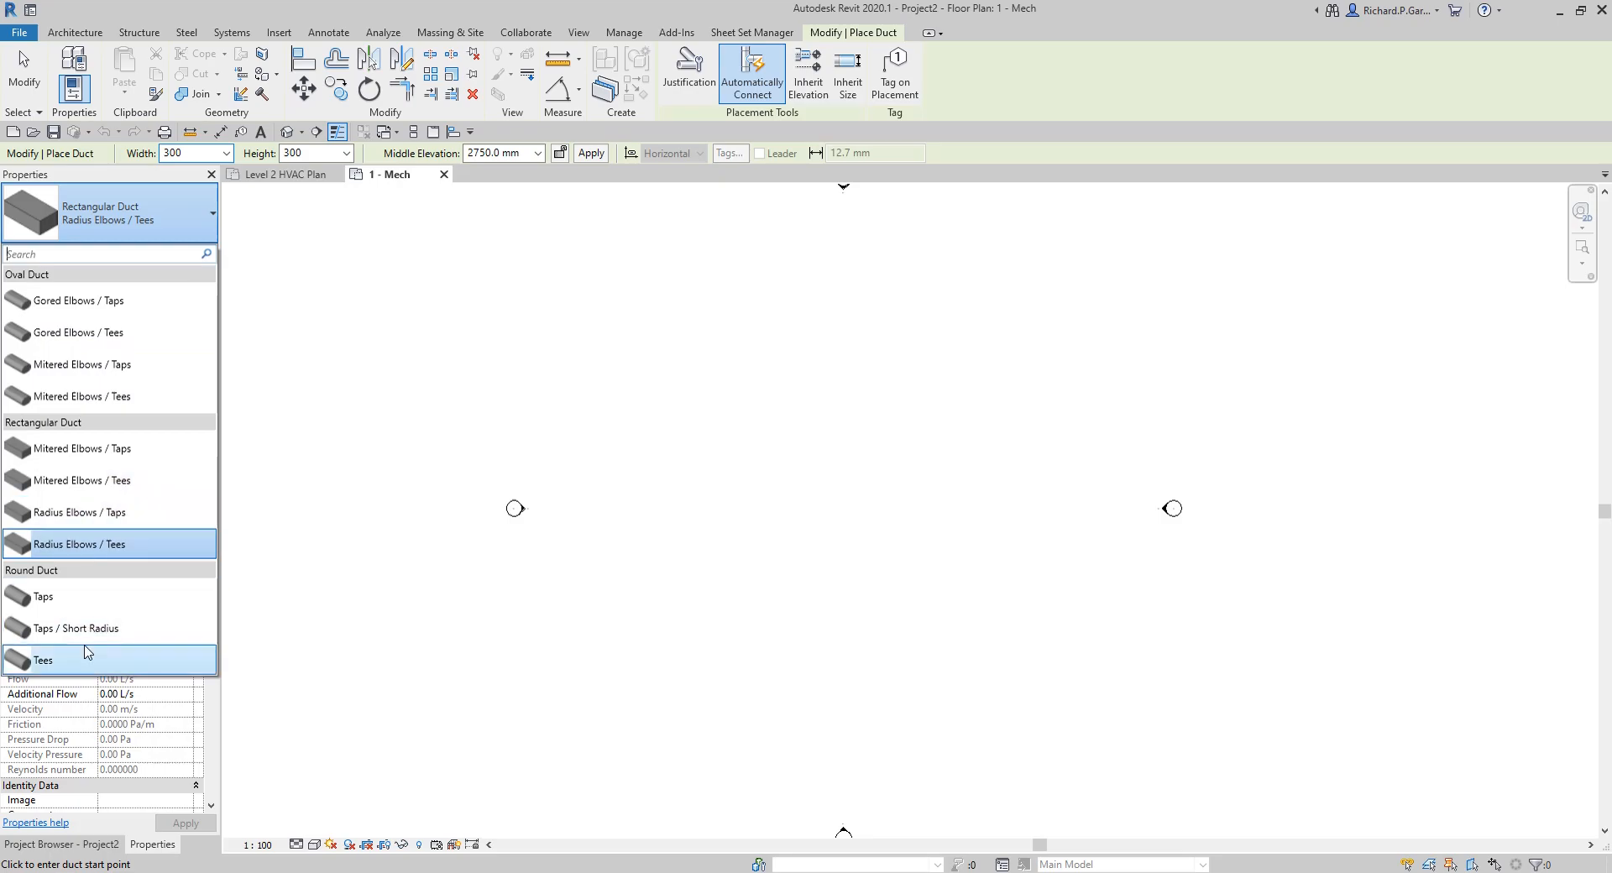
pyautogui.click(54, 308)
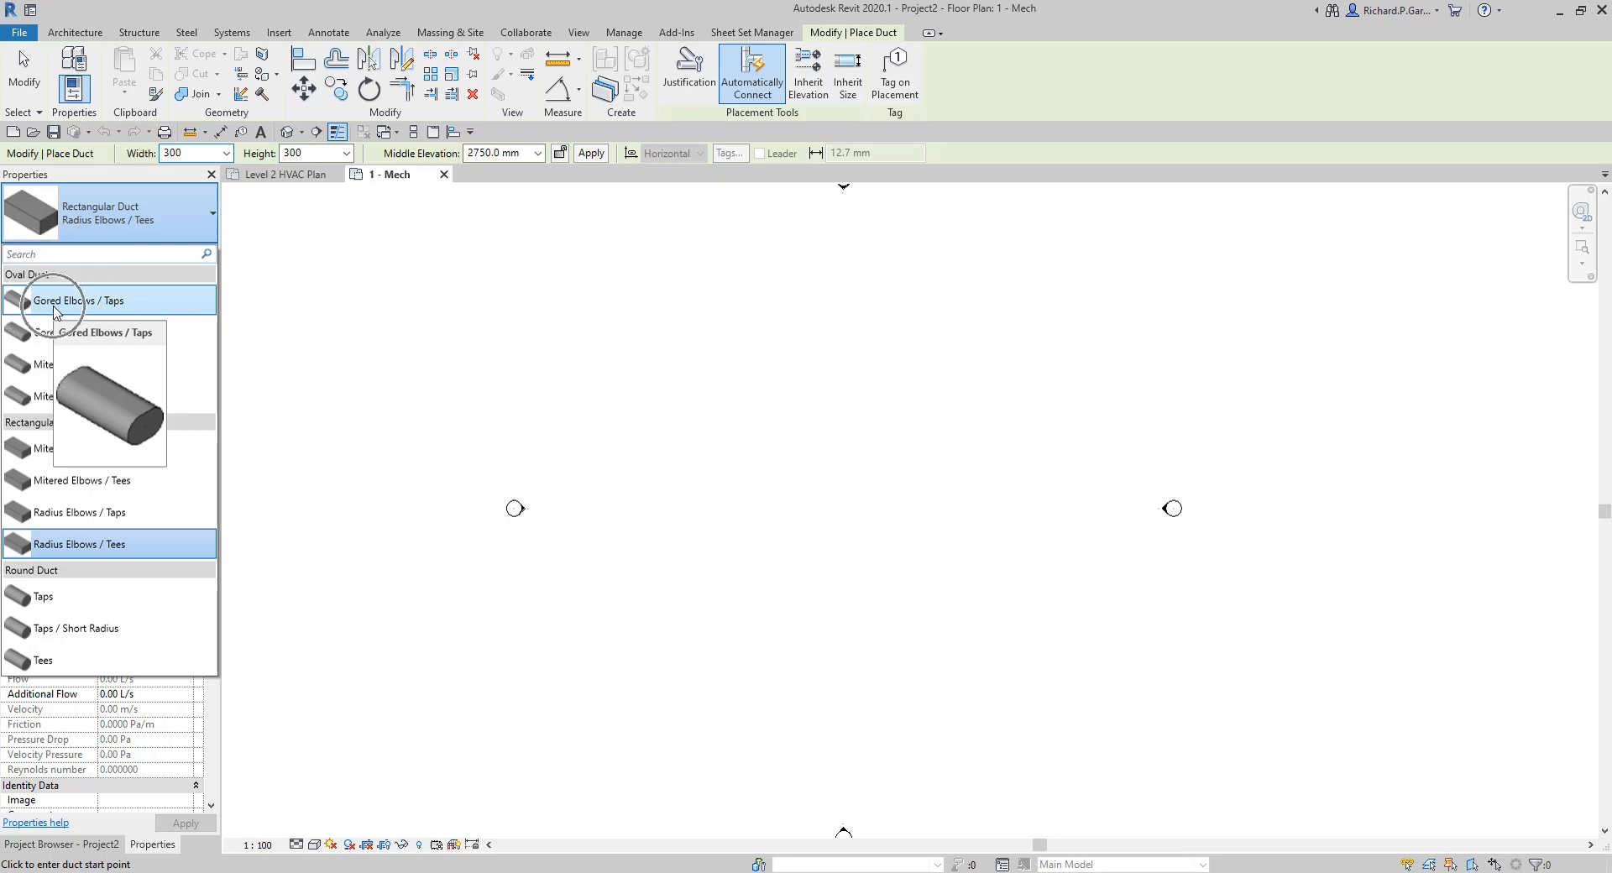
pyautogui.click(56, 308)
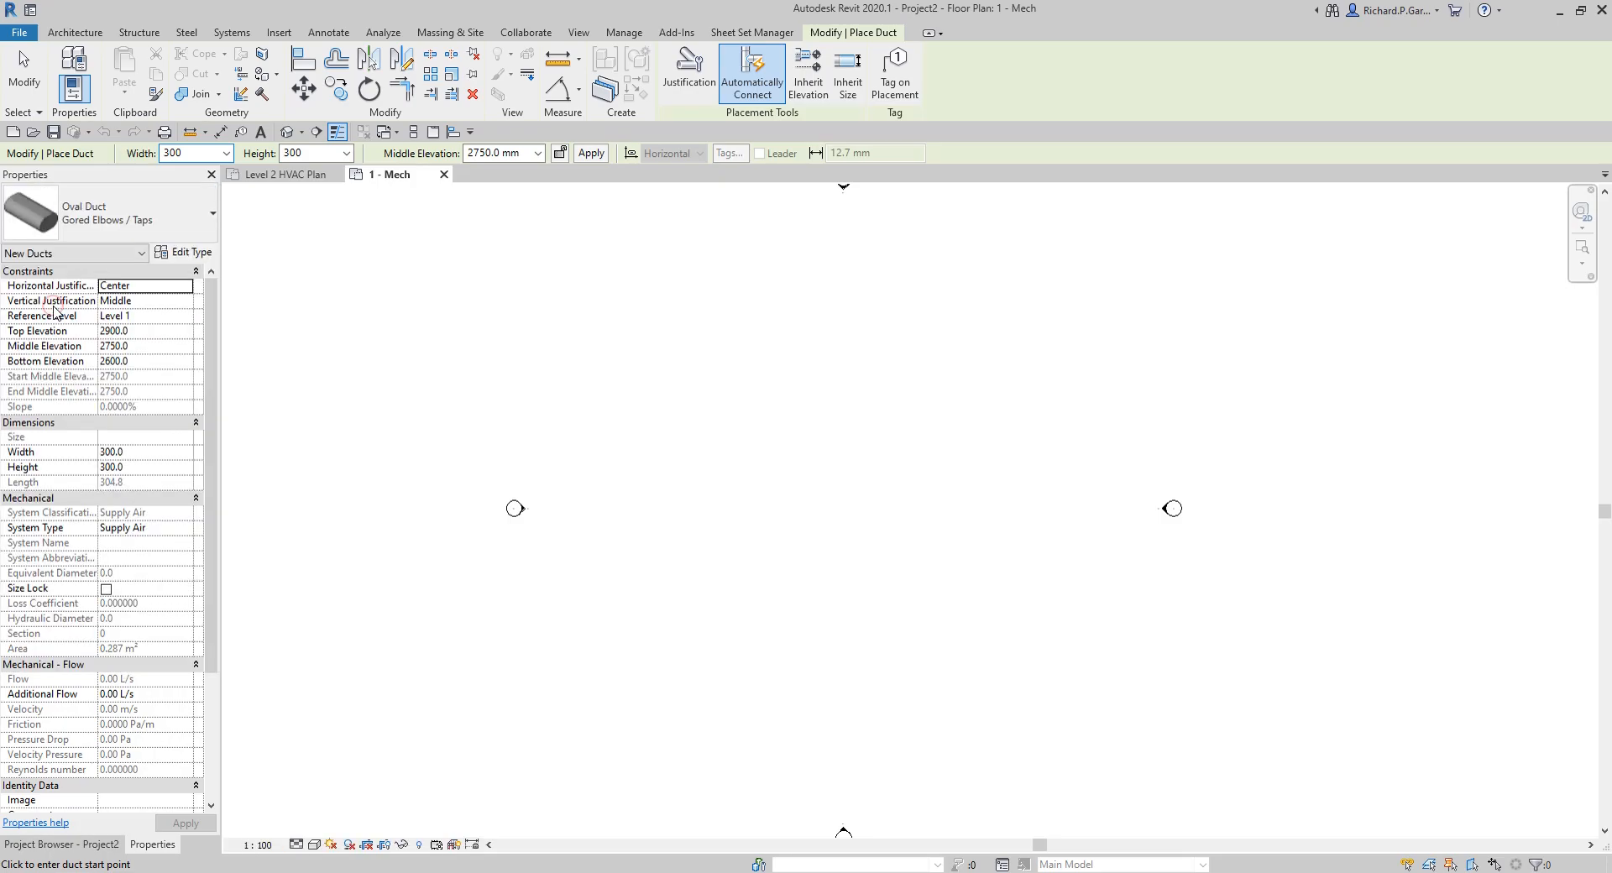
pyautogui.click(596, 503)
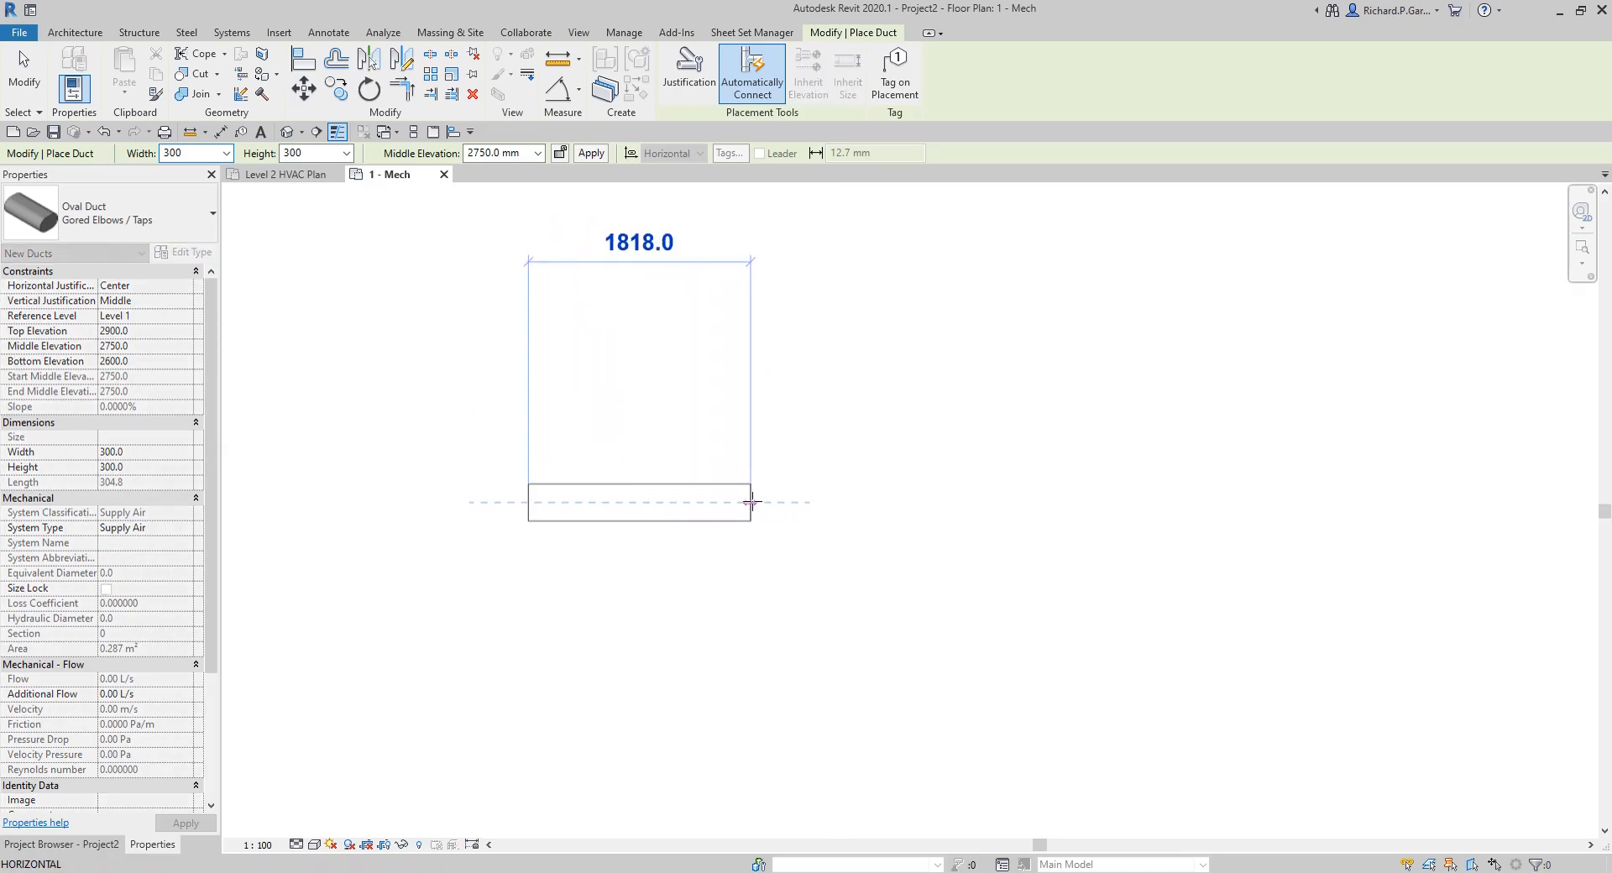
pyautogui.write('2000')
pyautogui.press('Return')
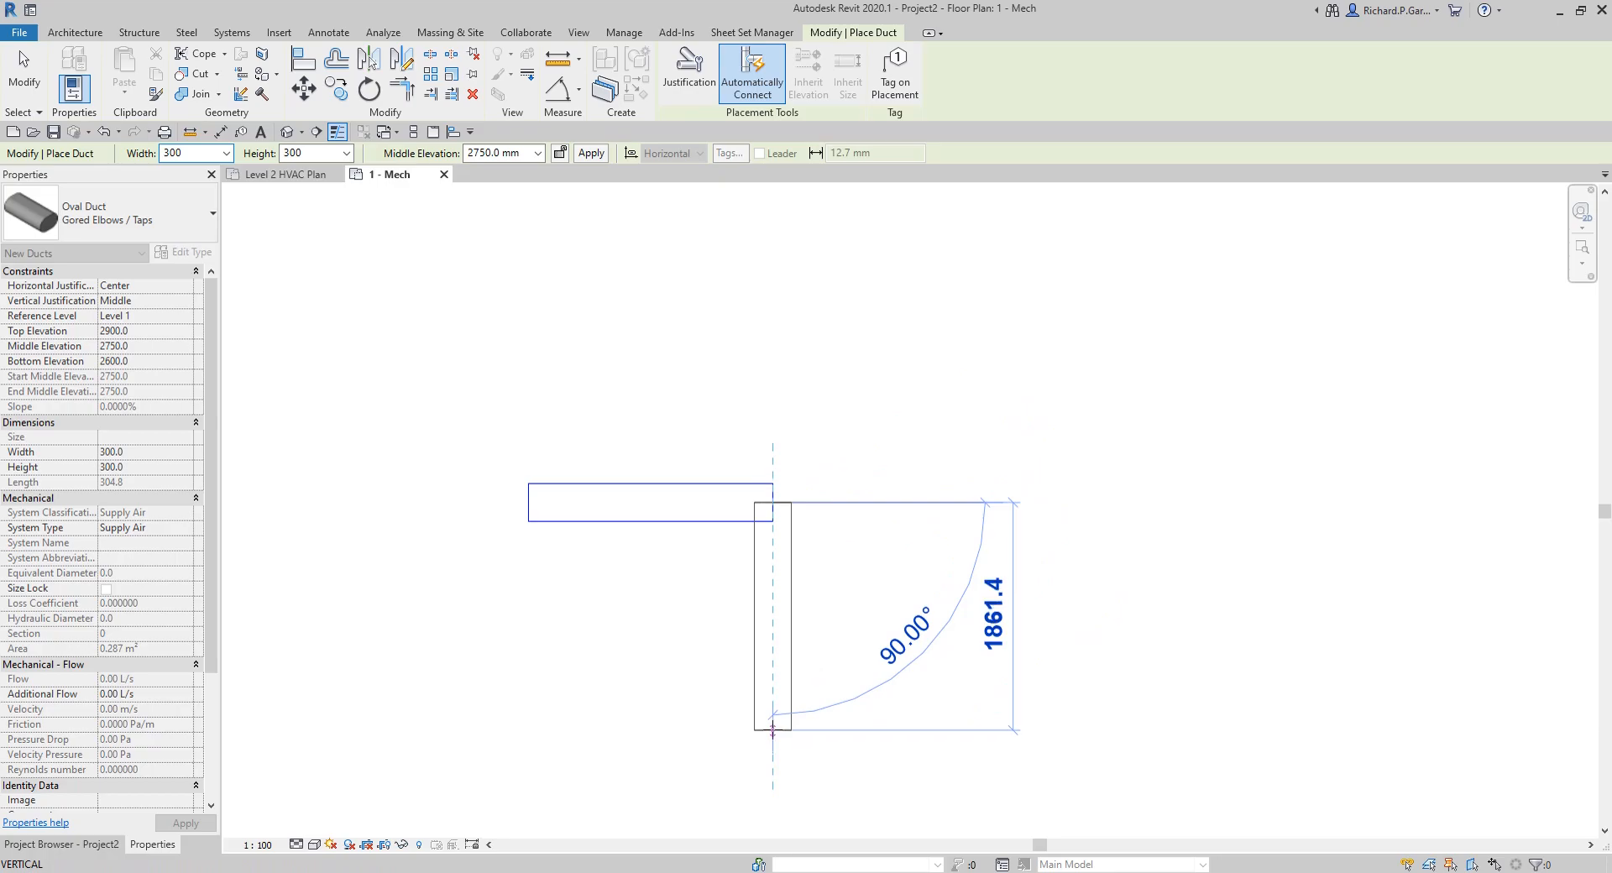
pyautogui.press('Escape')
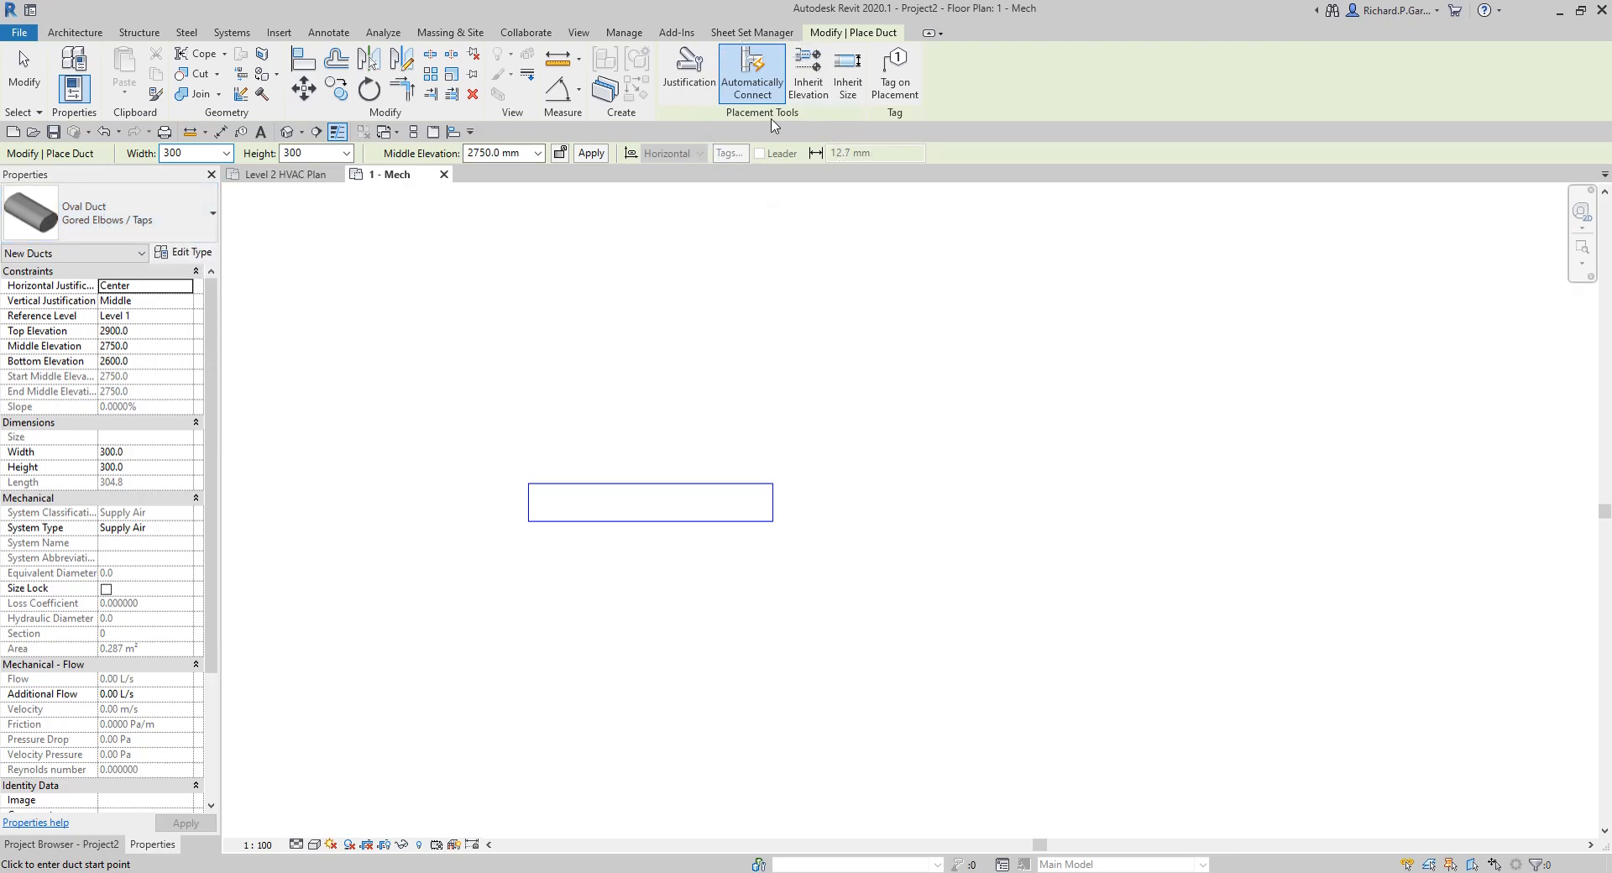
# Step: With Automatically Connect on, draw a vertical branch duct about 975 mm long down from the midpoint of the duct's lower edge
pyautogui.click(755, 100)
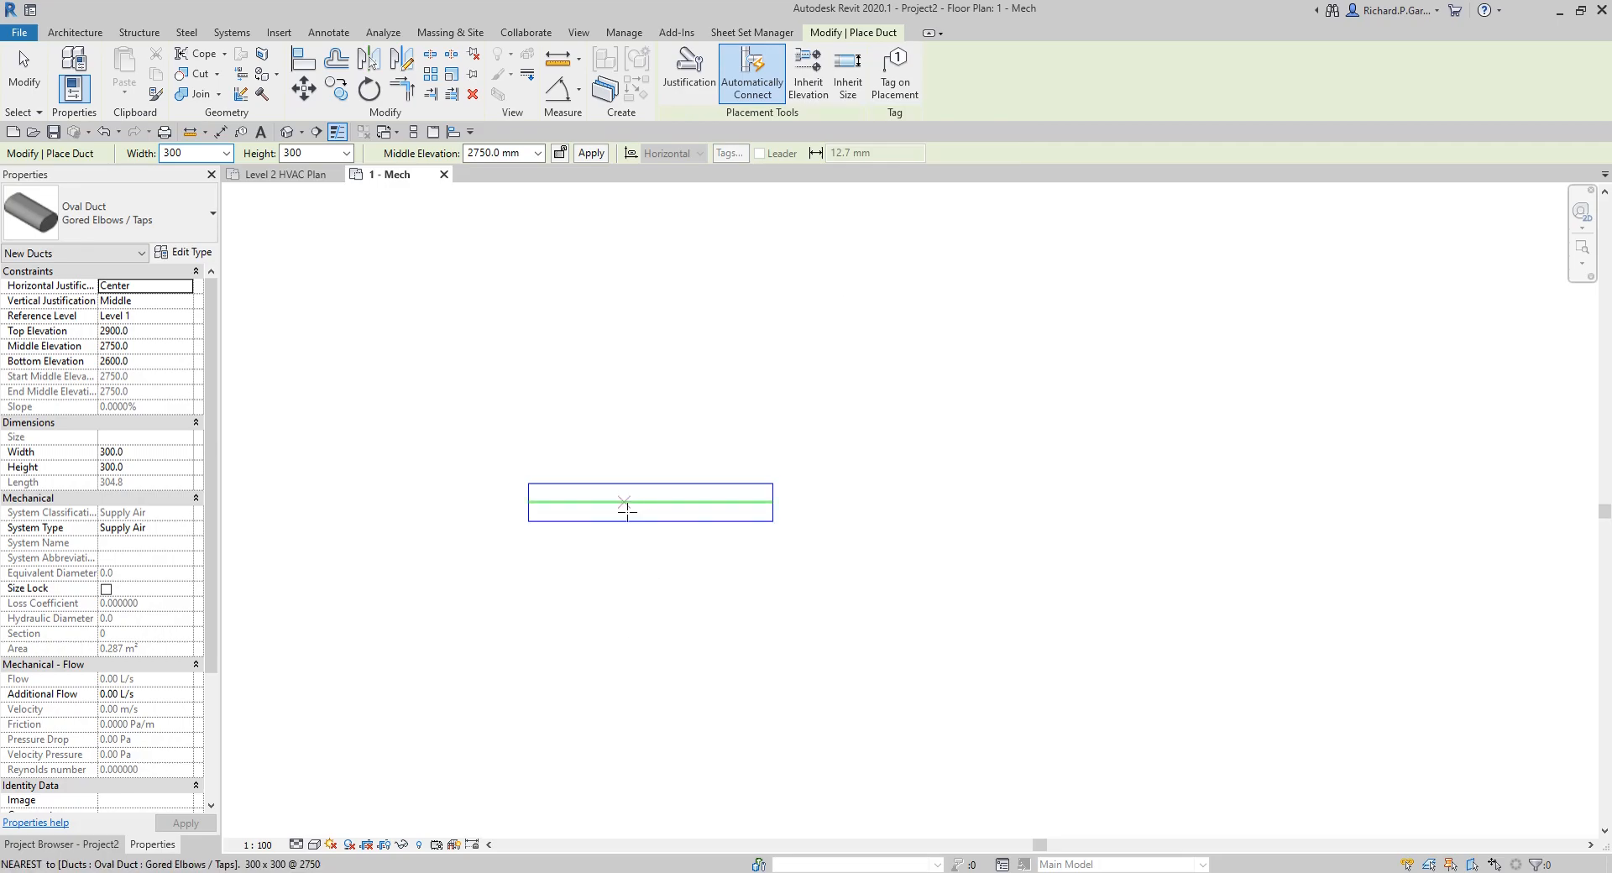
pyautogui.click(750, 94)
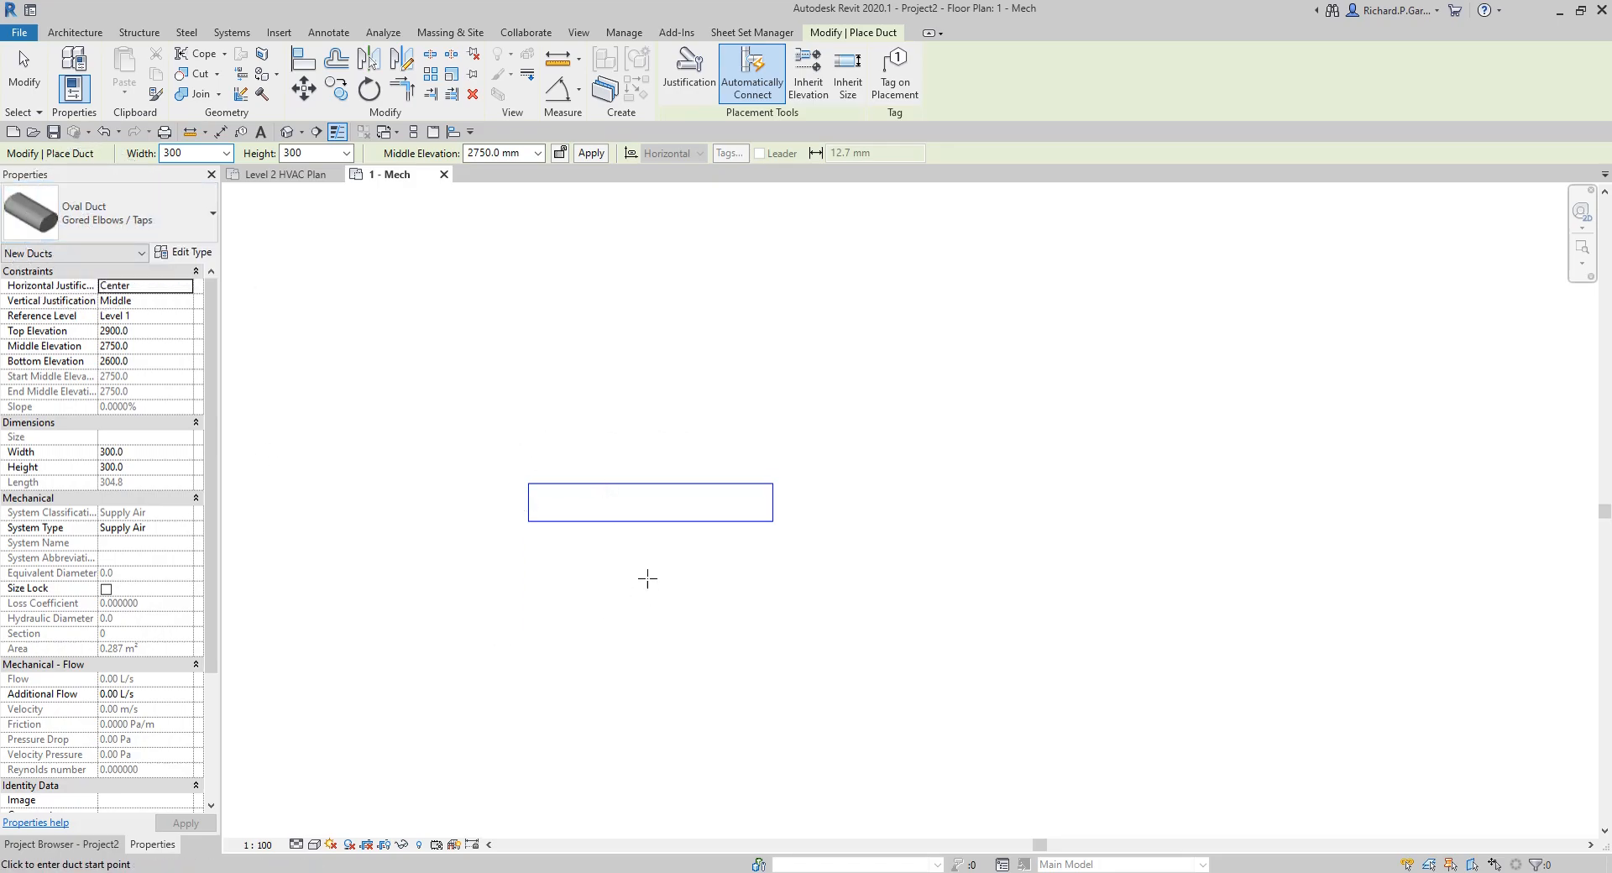
pyautogui.click(651, 521)
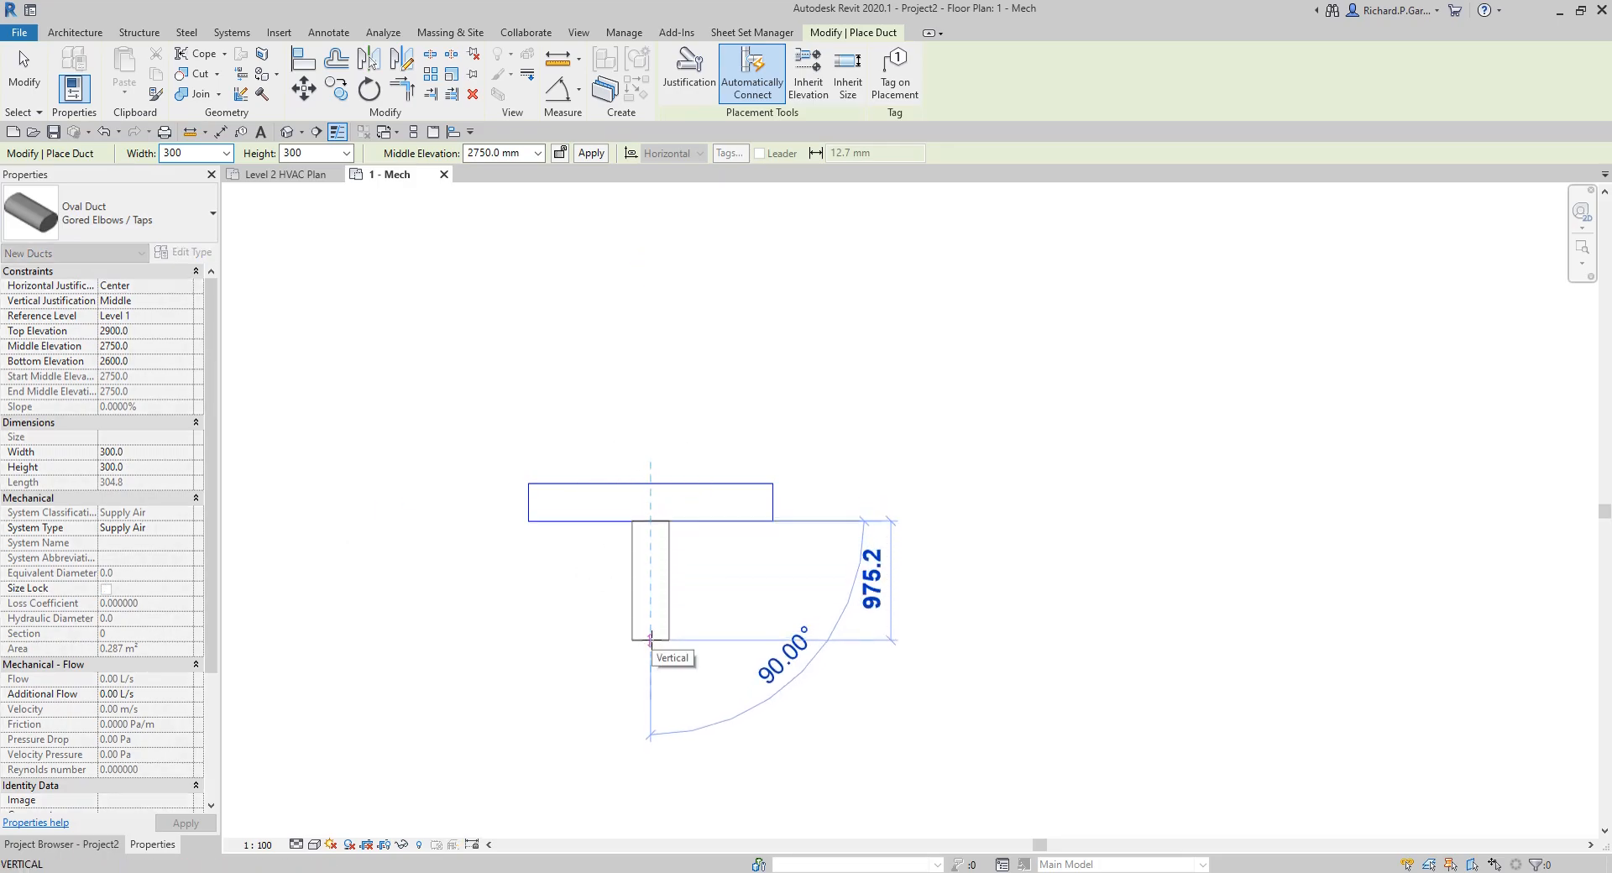
pyautogui.click(650, 640)
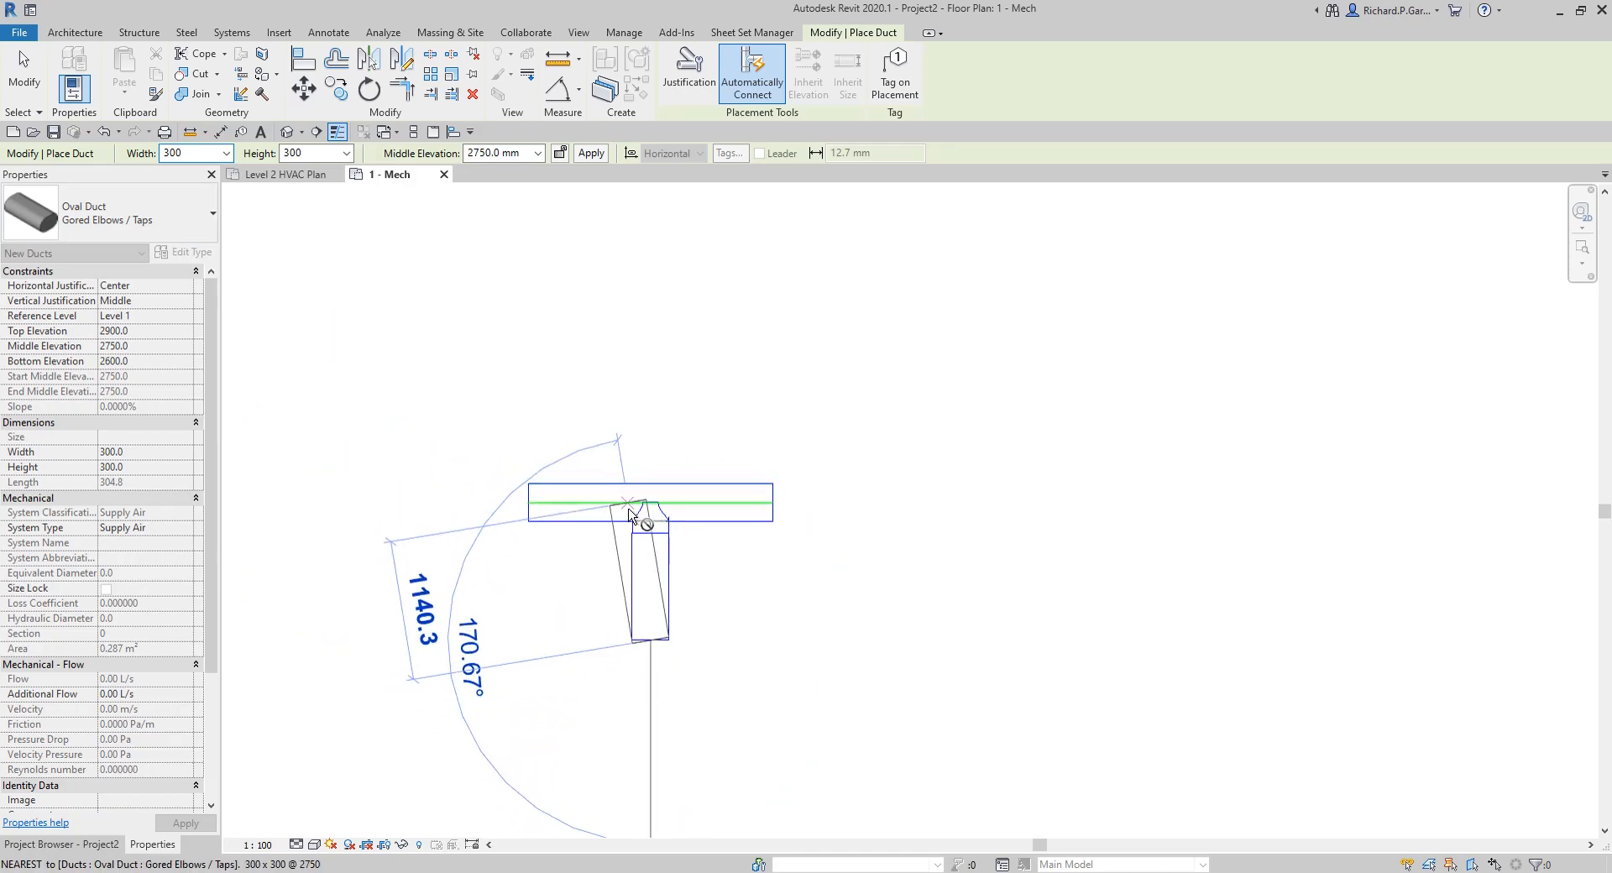
pyautogui.rightClick(808, 588)
pyautogui.click(846, 591)
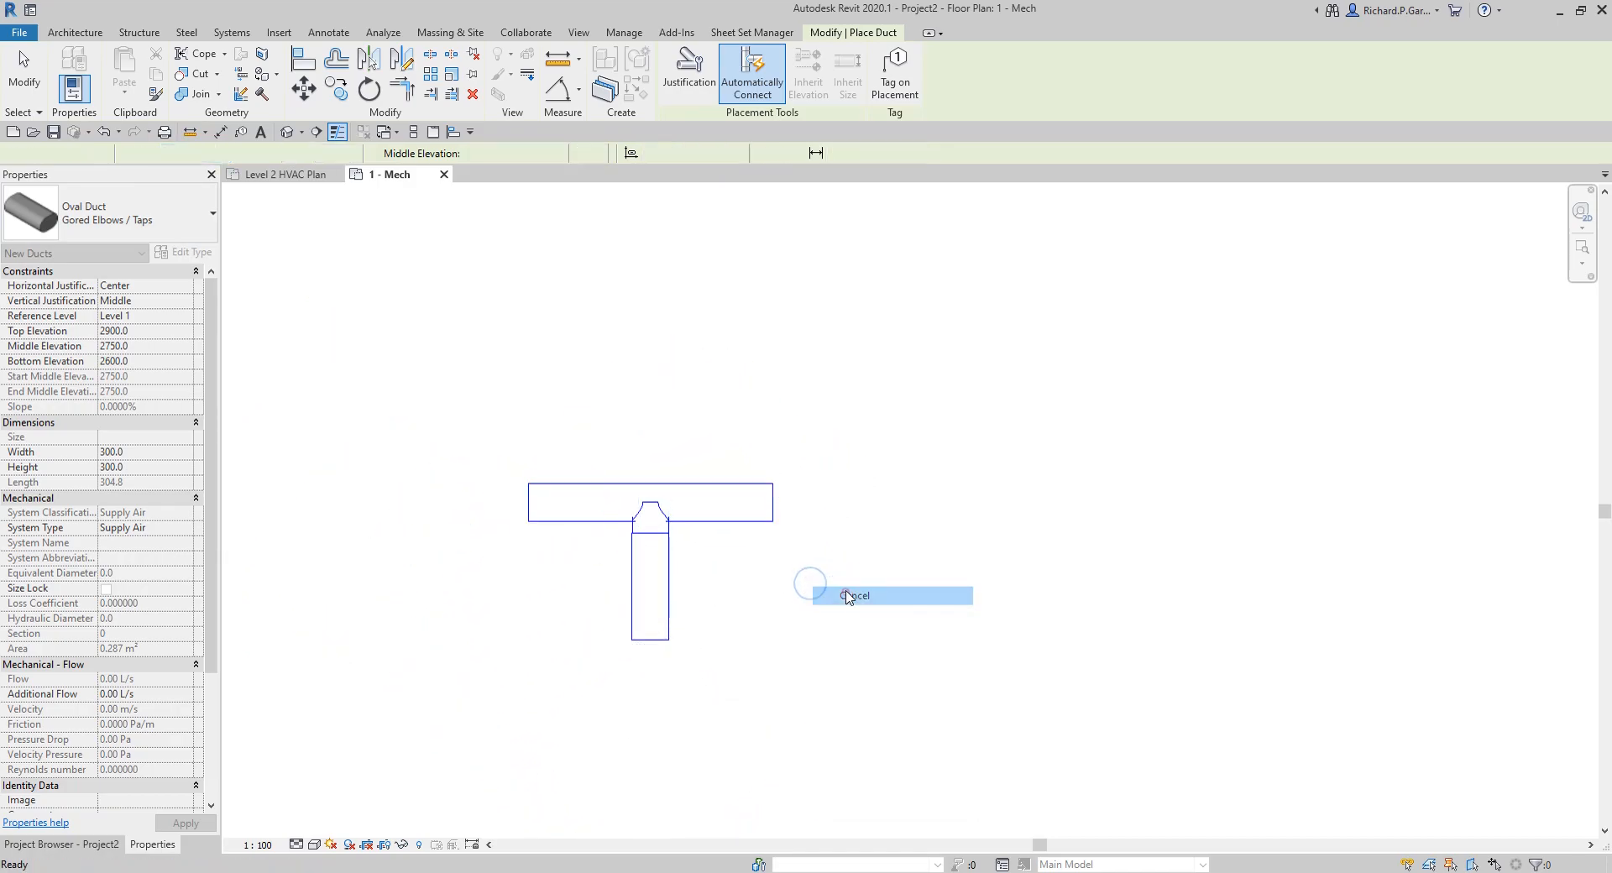
# Step: Draw a second horizontal oval duct of type Gored Elbows / Tees, in line with and to the right of the first duct
pyautogui.click(165, 224)
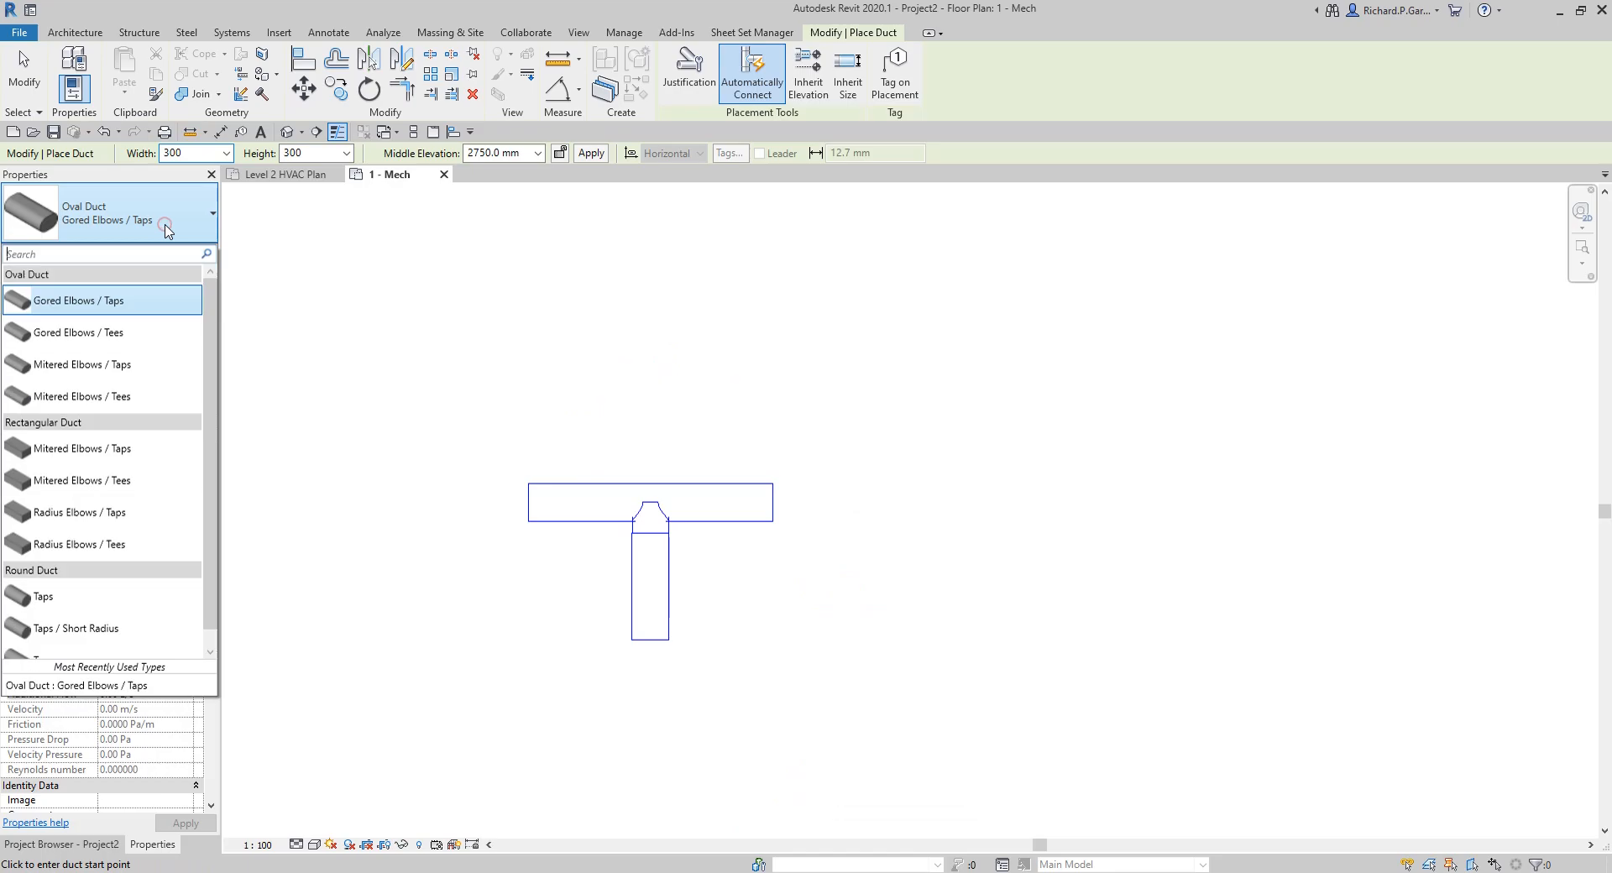
pyautogui.click(109, 333)
pyautogui.click(854, 503)
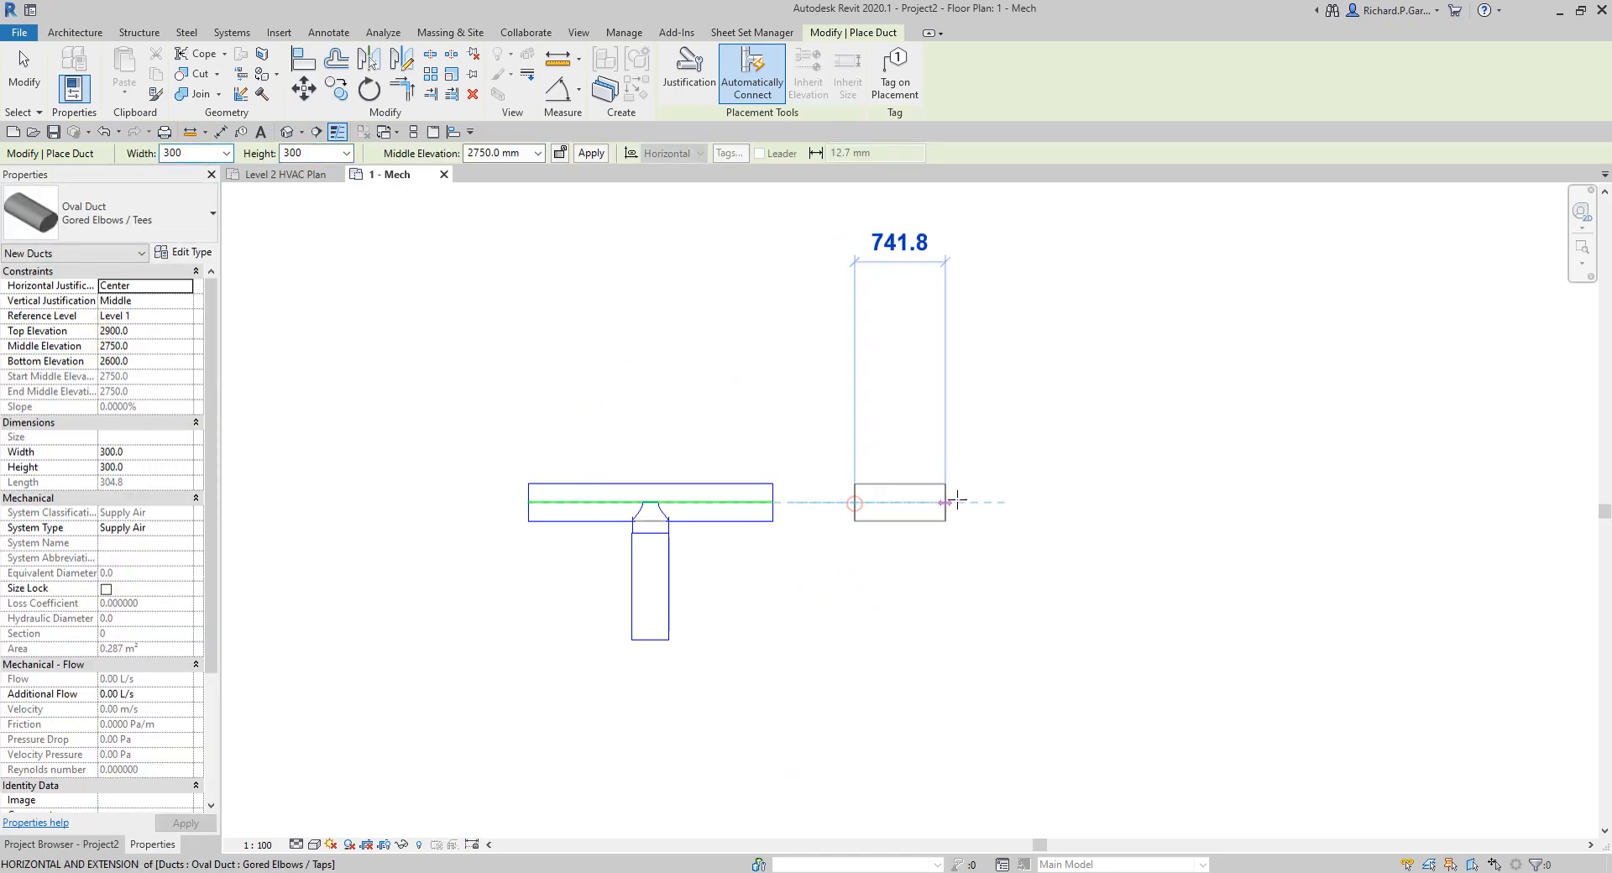
pyautogui.click(1064, 502)
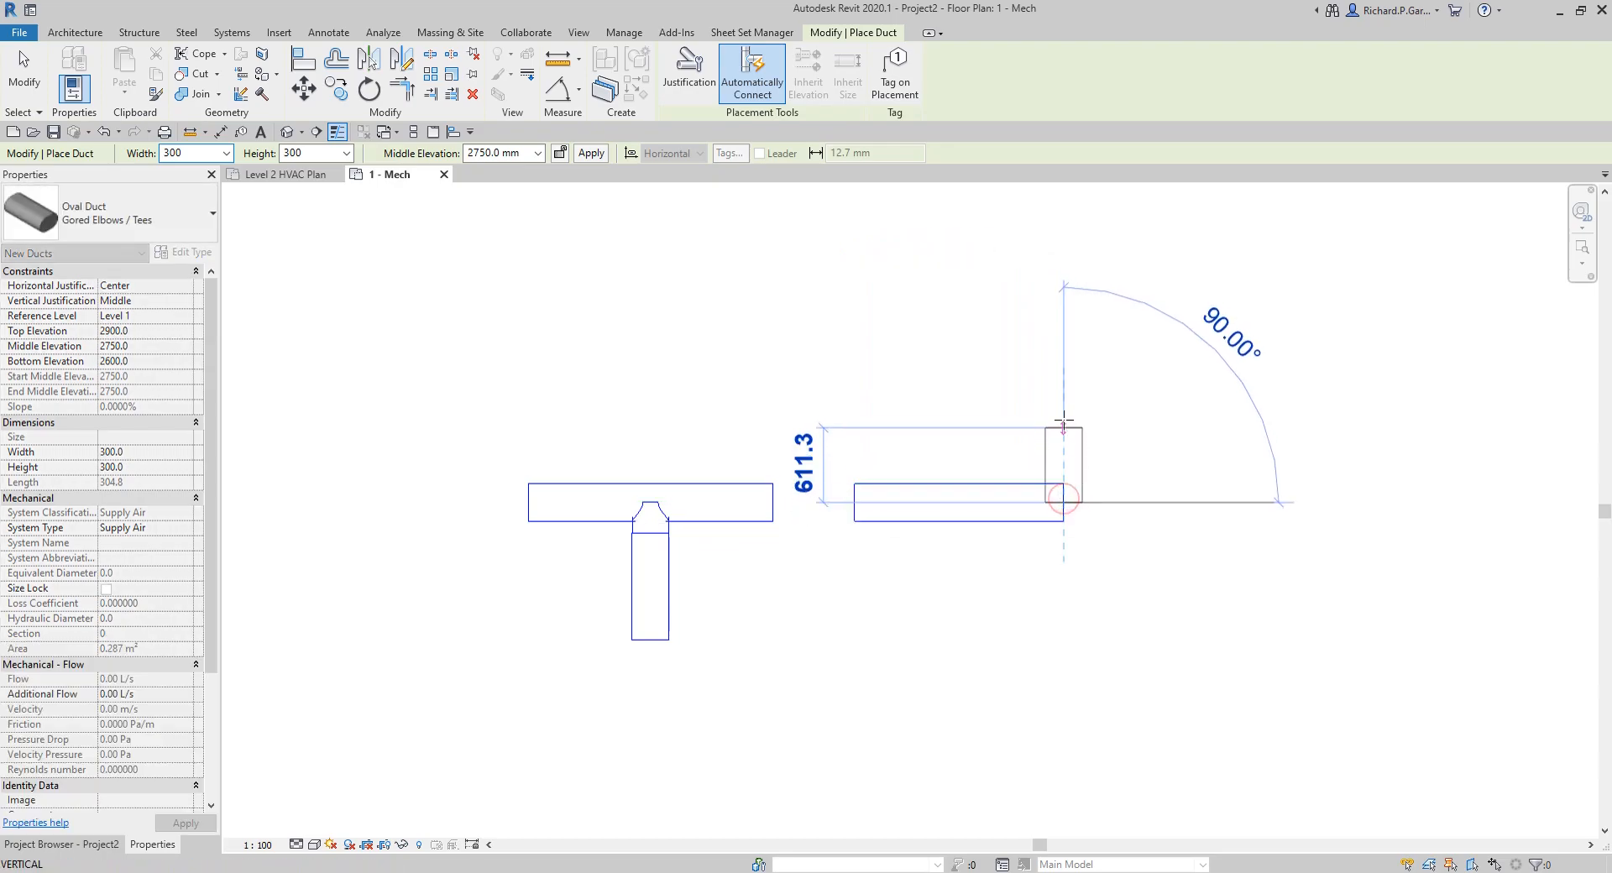
pyautogui.rightClick(1064, 407)
pyautogui.click(1103, 419)
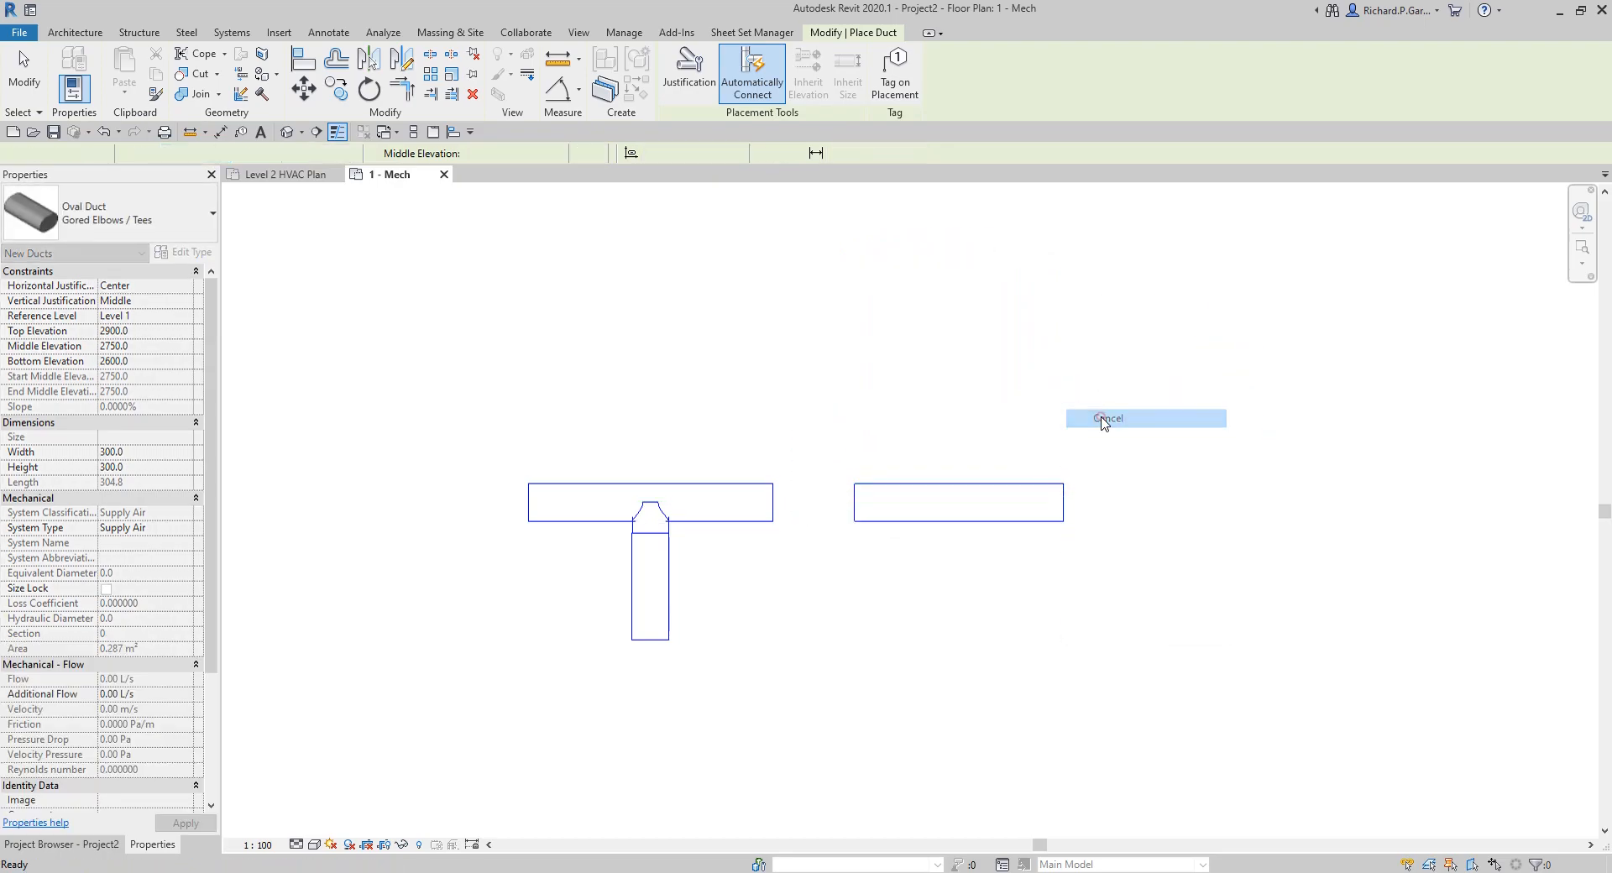
# Step: Draw a branch duct straight down from the midpoint of the second duct's lower edge, ending level with the first branch
pyautogui.click(960, 521)
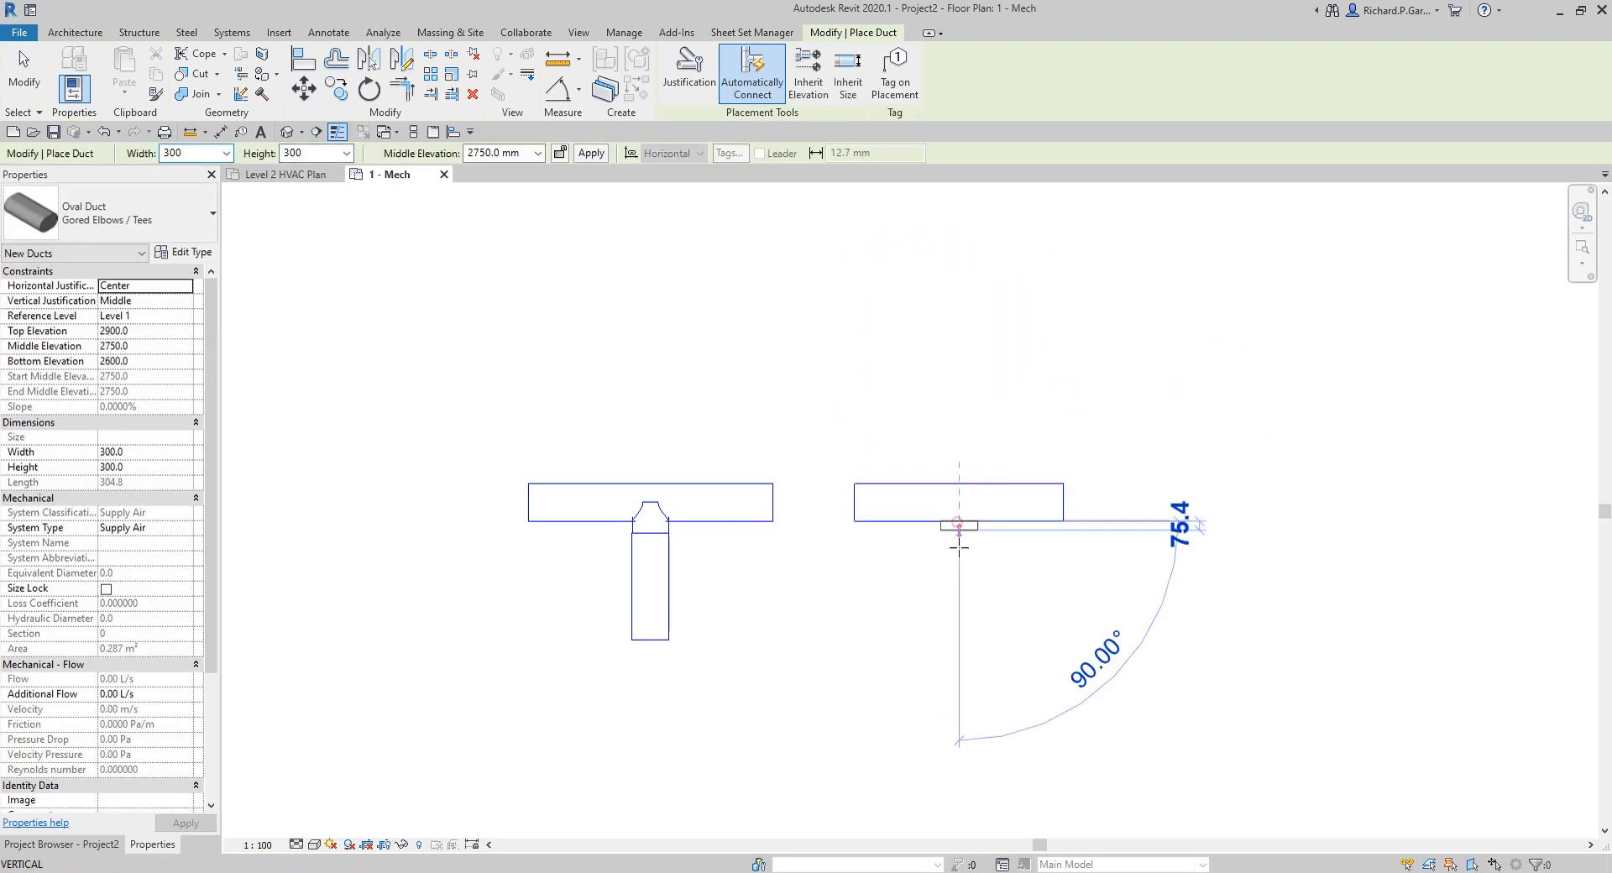
pyautogui.click(956, 645)
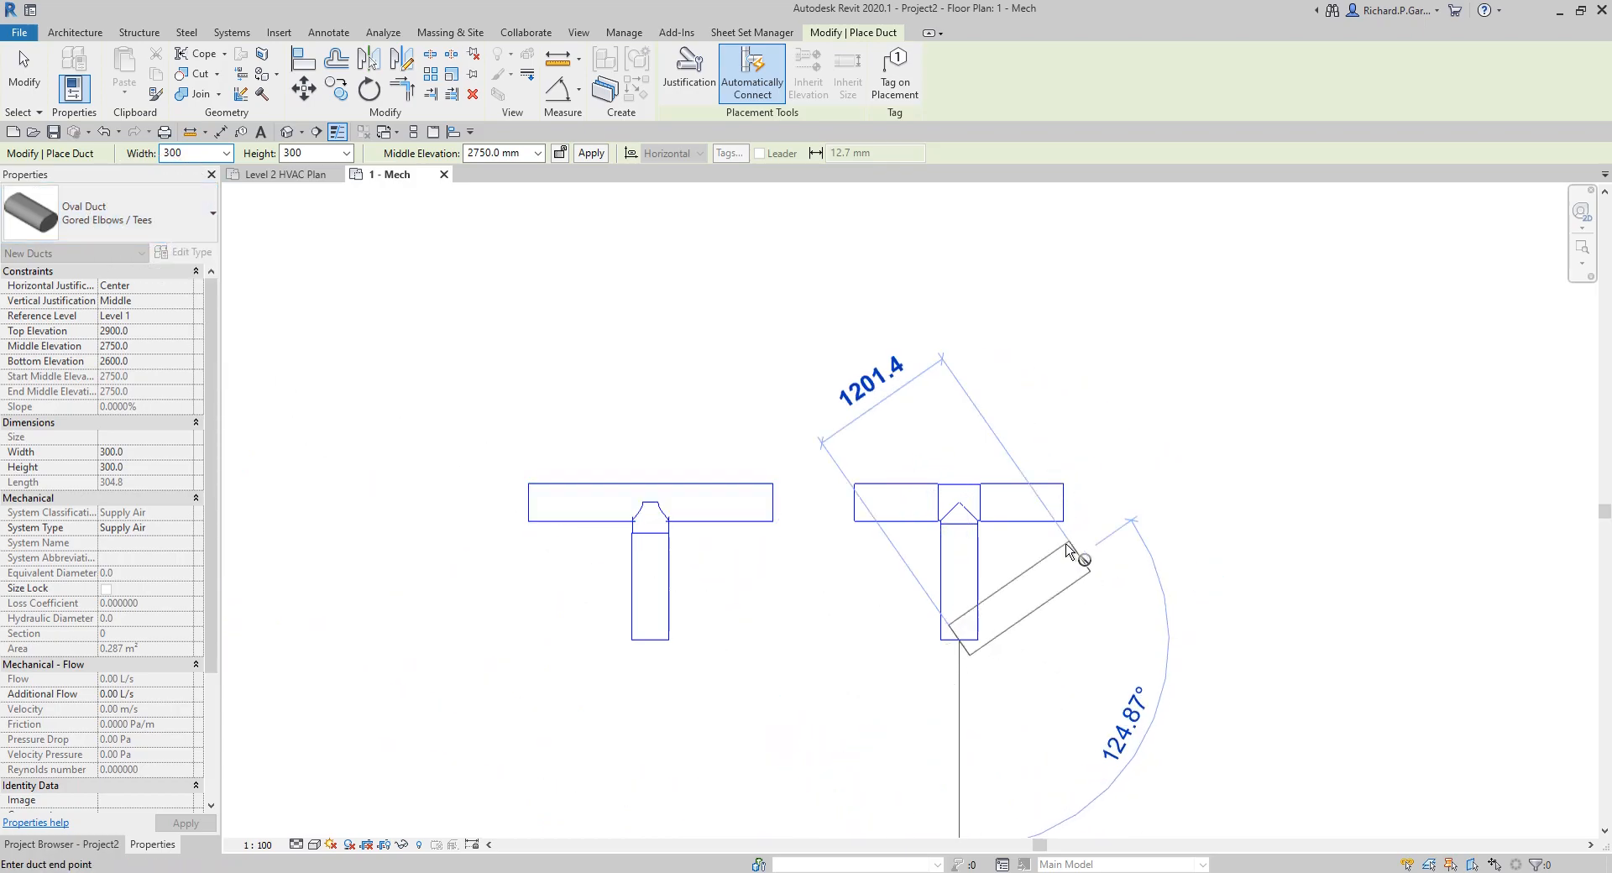
pyautogui.rightClick(1079, 601)
pyautogui.click(1129, 609)
pyautogui.rightClick(1118, 569)
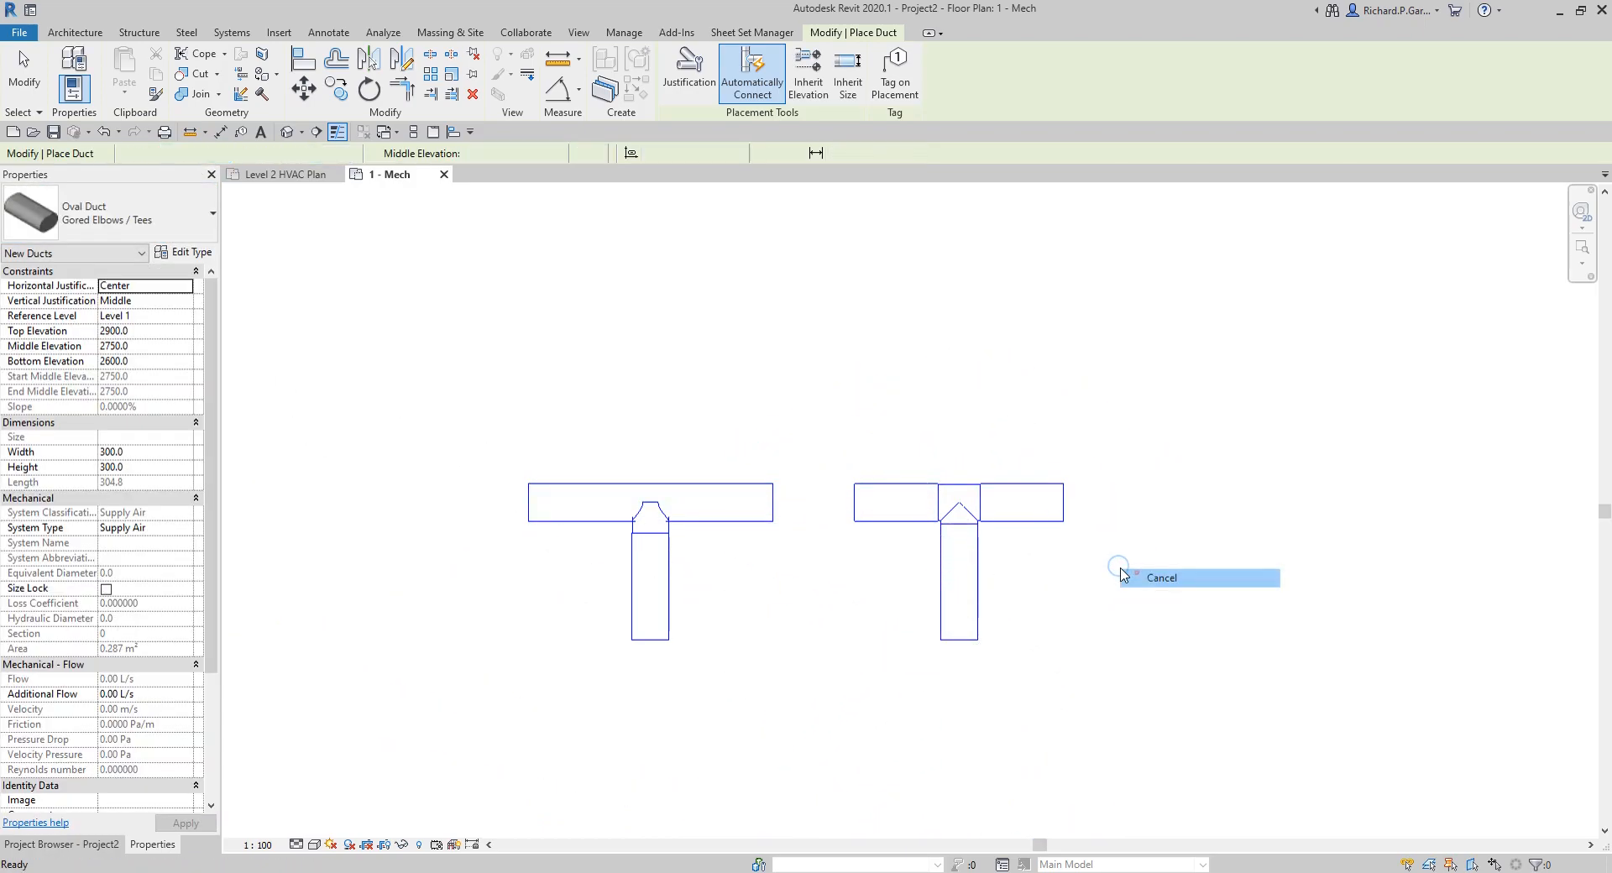
pyautogui.click(1157, 578)
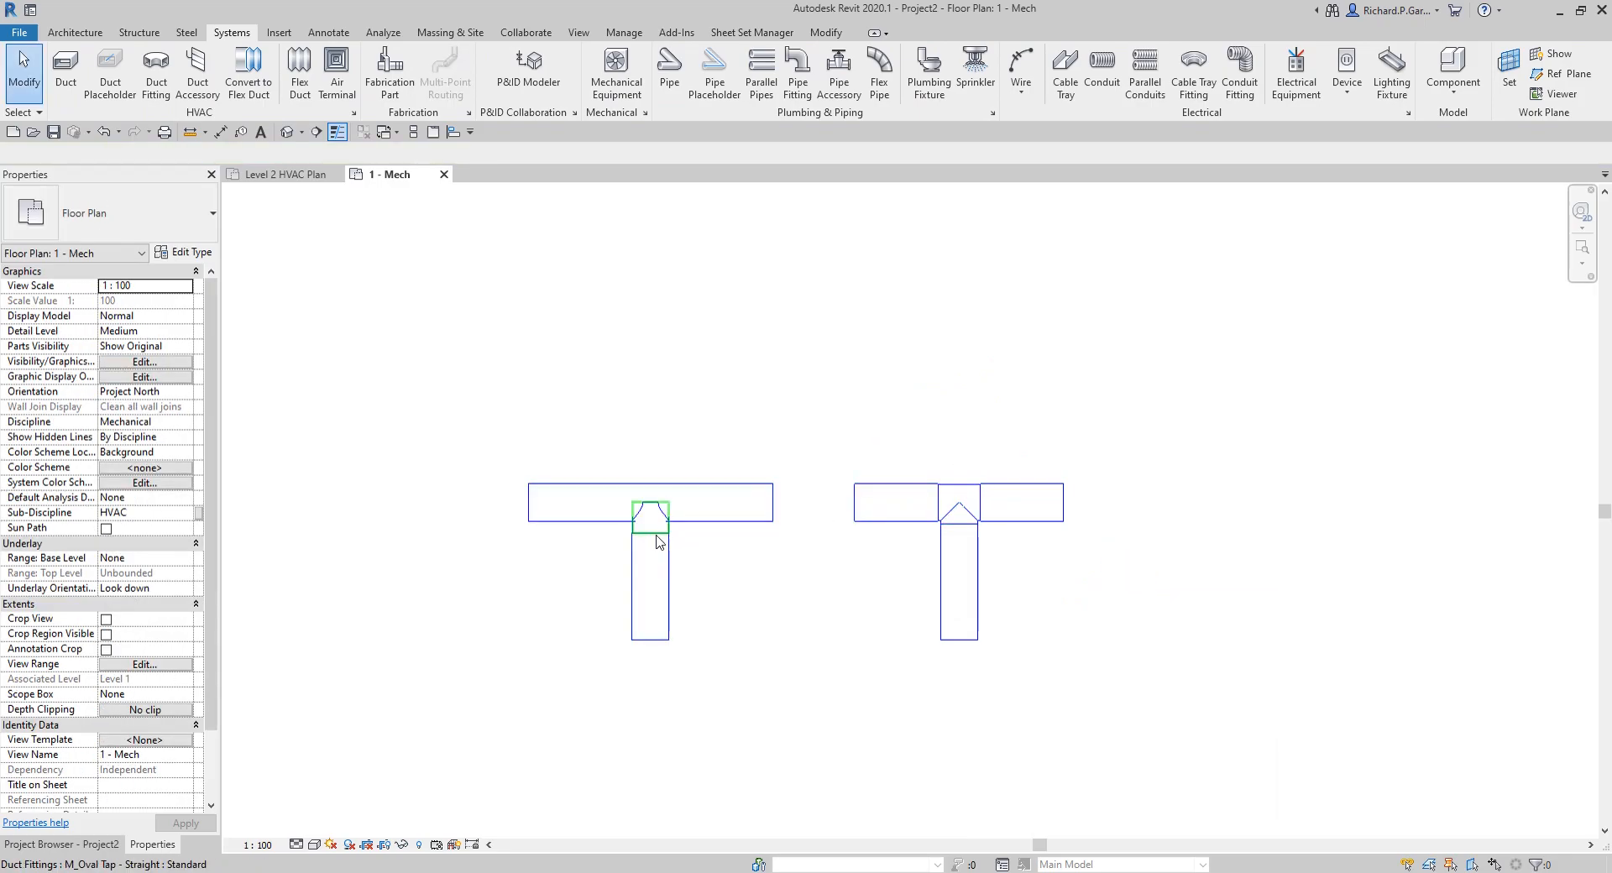
pyautogui.click(601, 521)
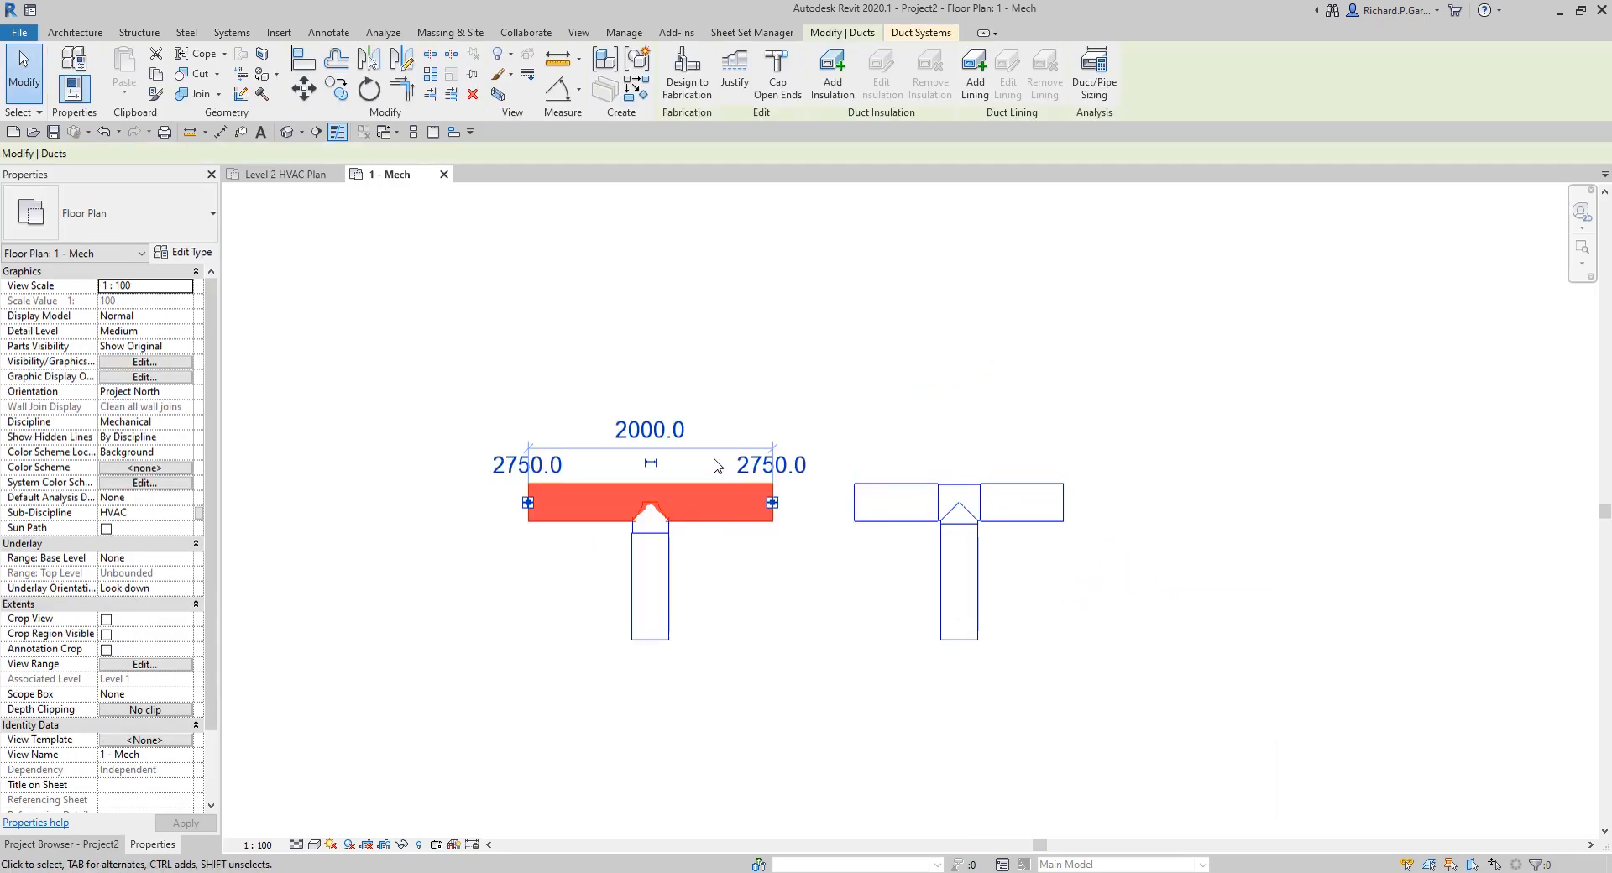
pyautogui.click(599, 363)
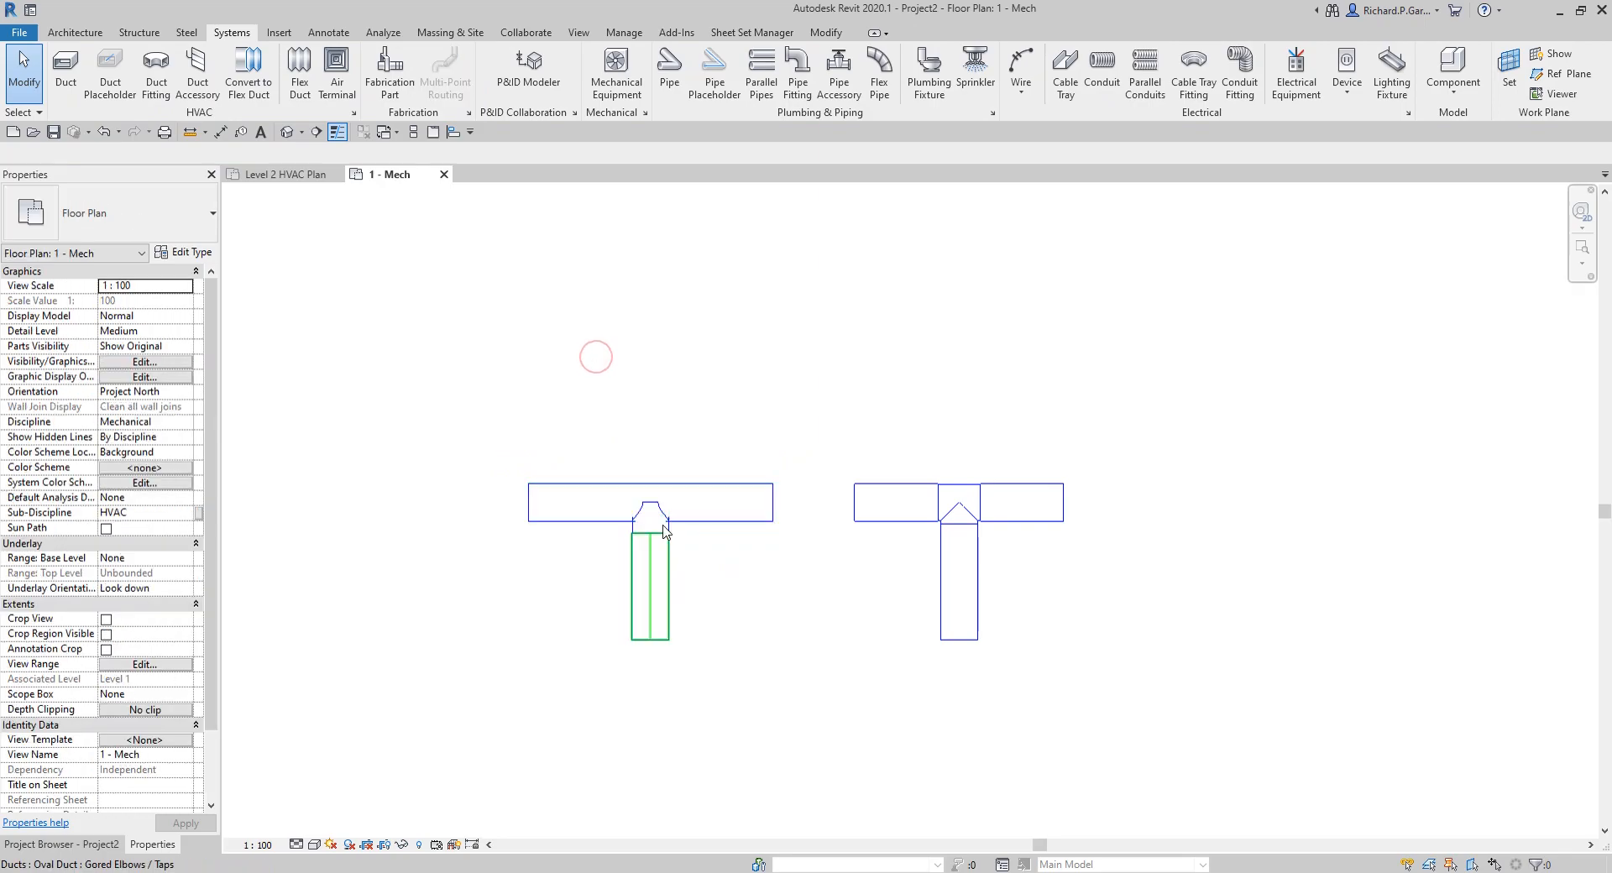
# Step: Draw a third horizontal oval duct of type Mitered Elbows / Taps, in line with and to the right of the second duct
pyautogui.click(65, 67)
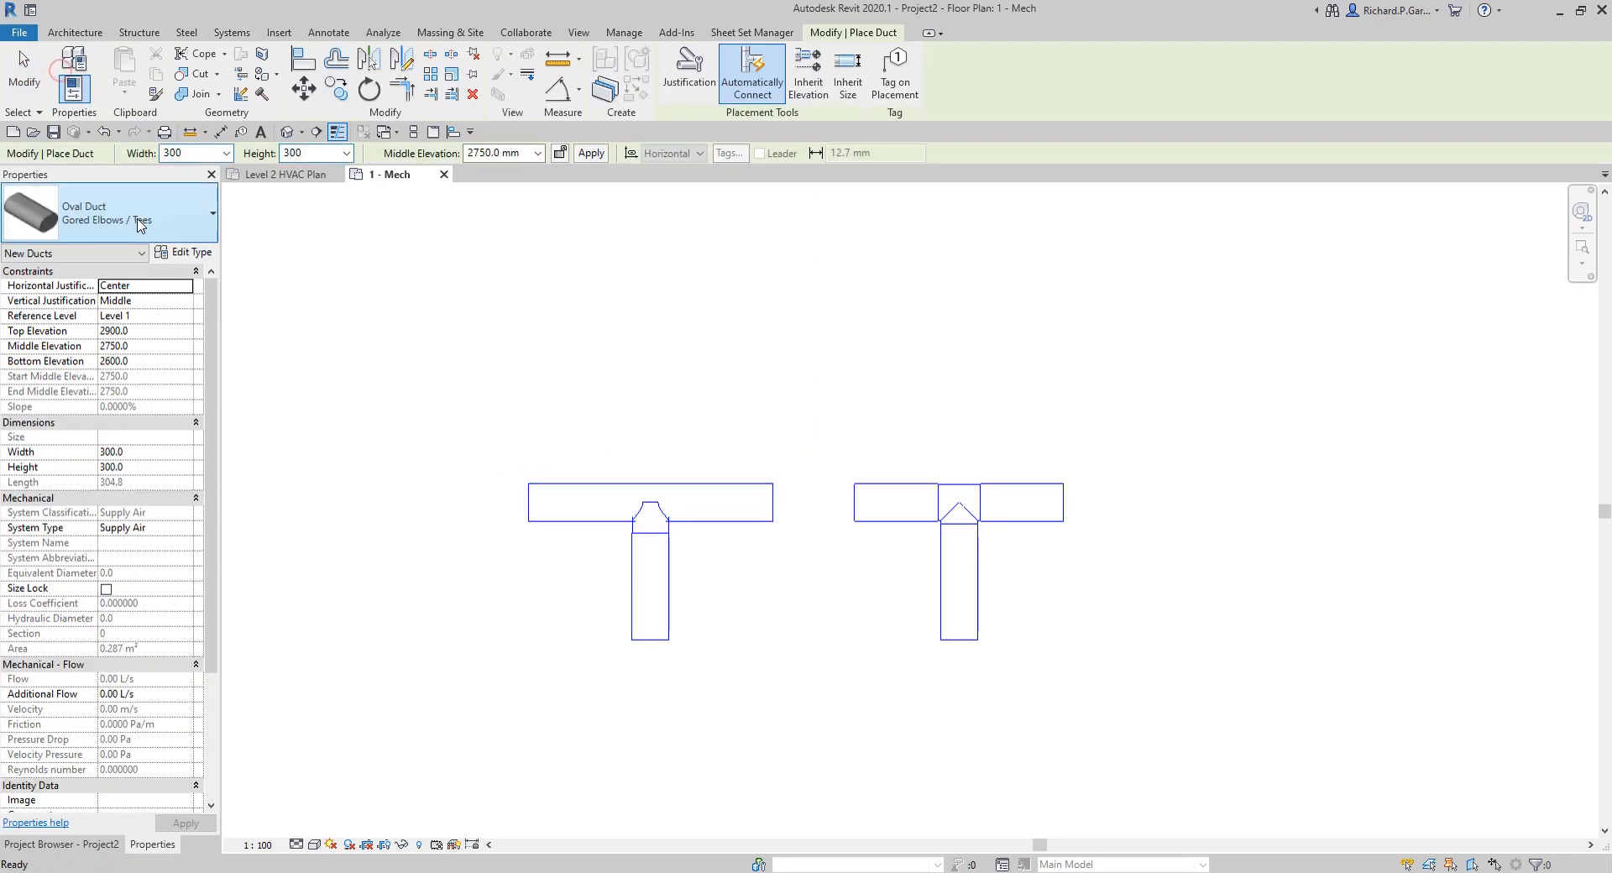
pyautogui.click(139, 216)
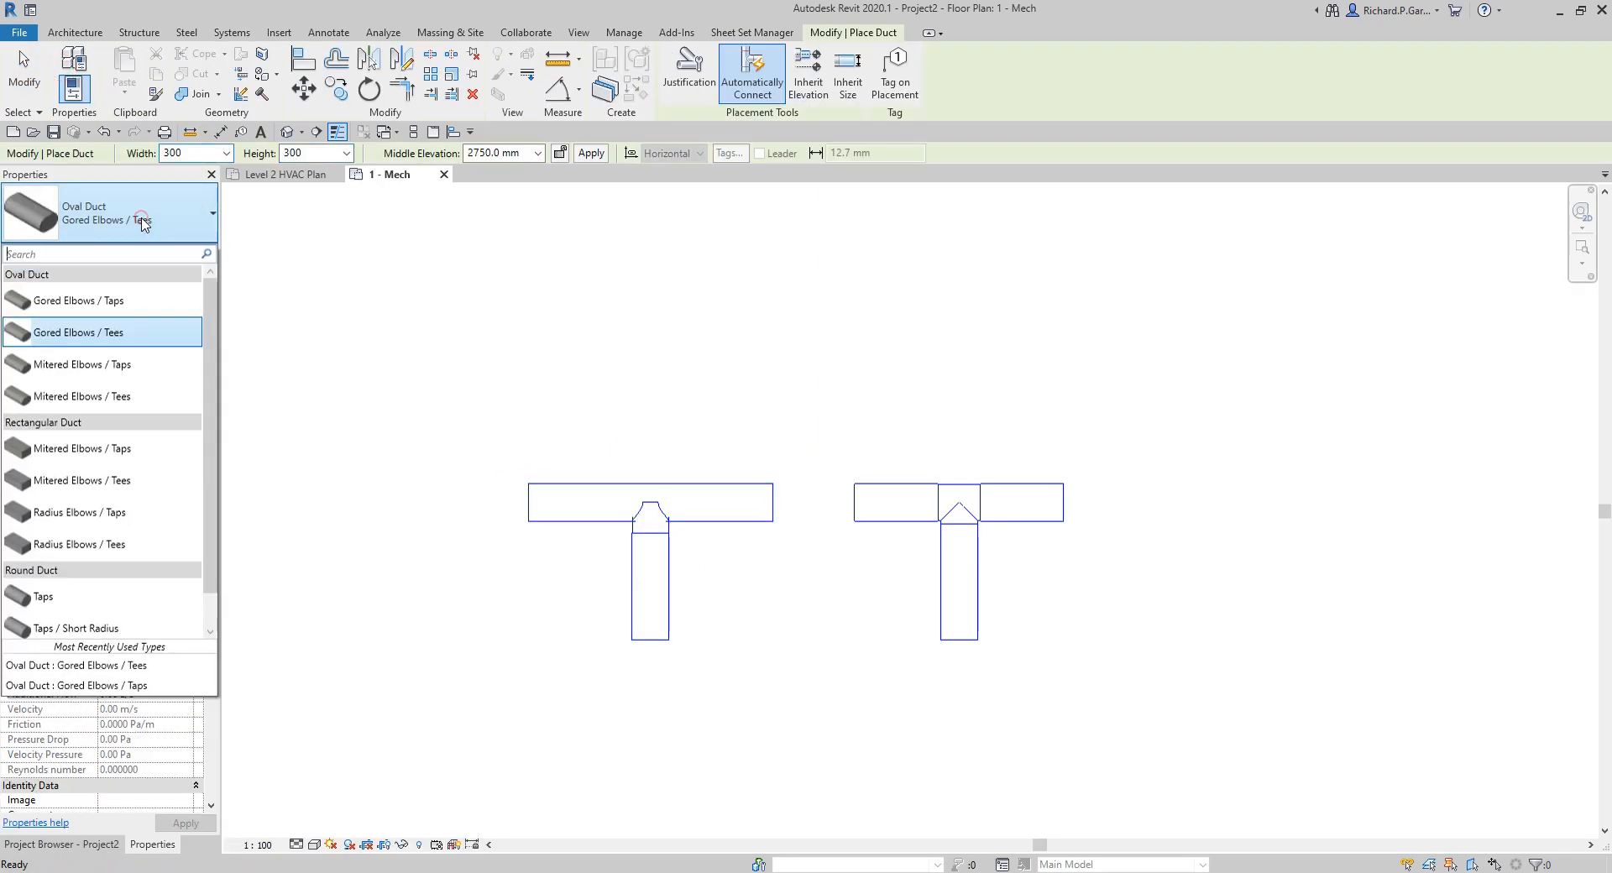
pyautogui.click(86, 376)
pyautogui.click(1157, 503)
pyautogui.click(1352, 504)
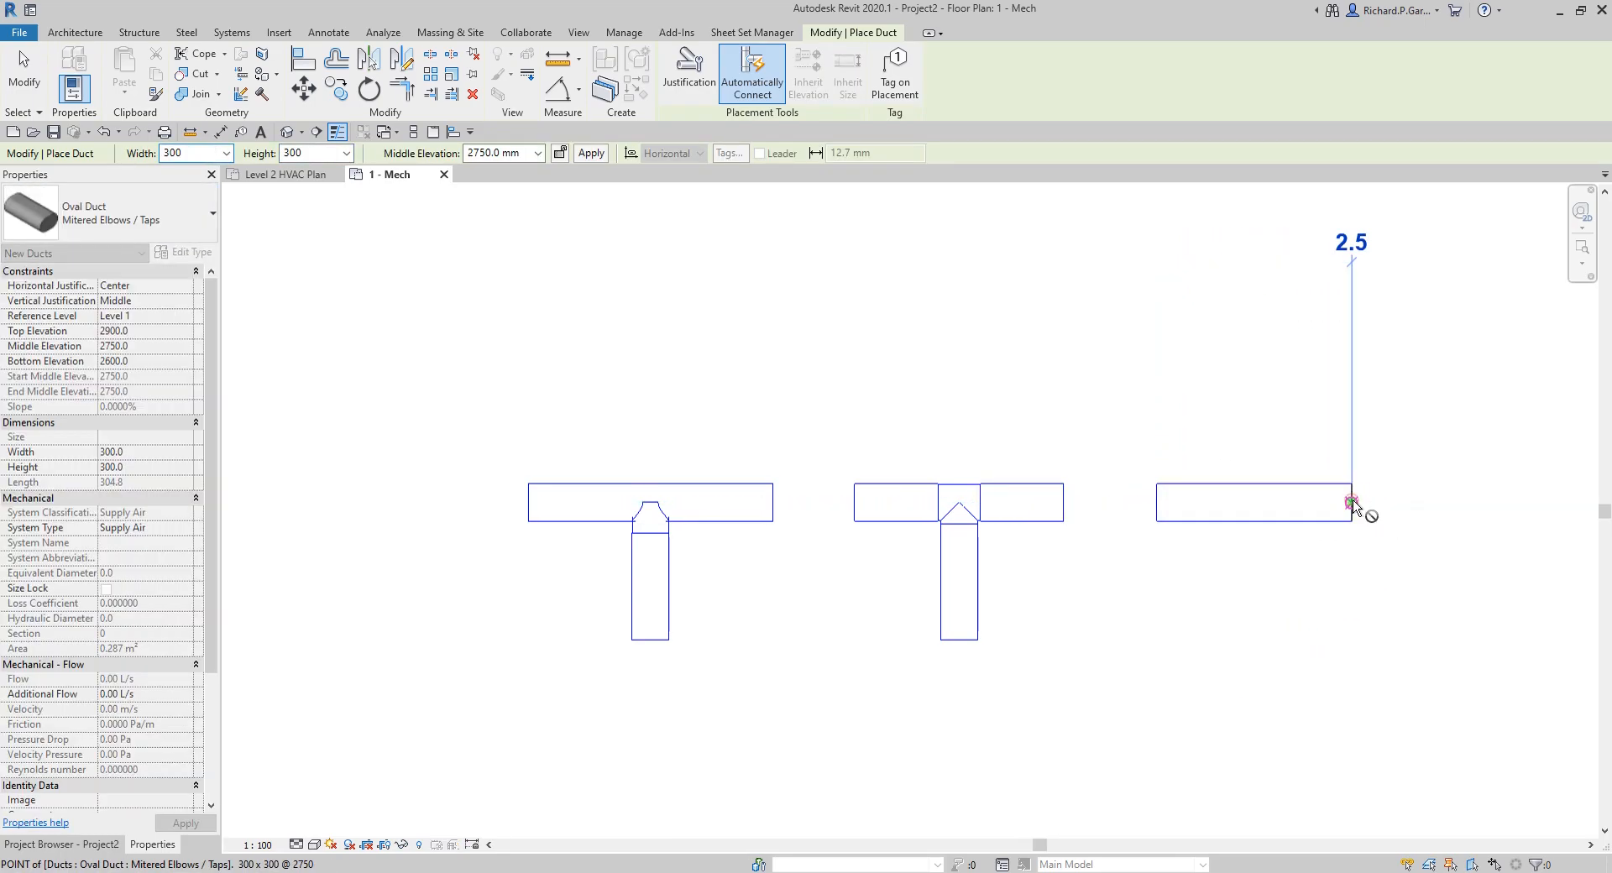
pyautogui.rightClick(1378, 425)
pyautogui.click(1419, 441)
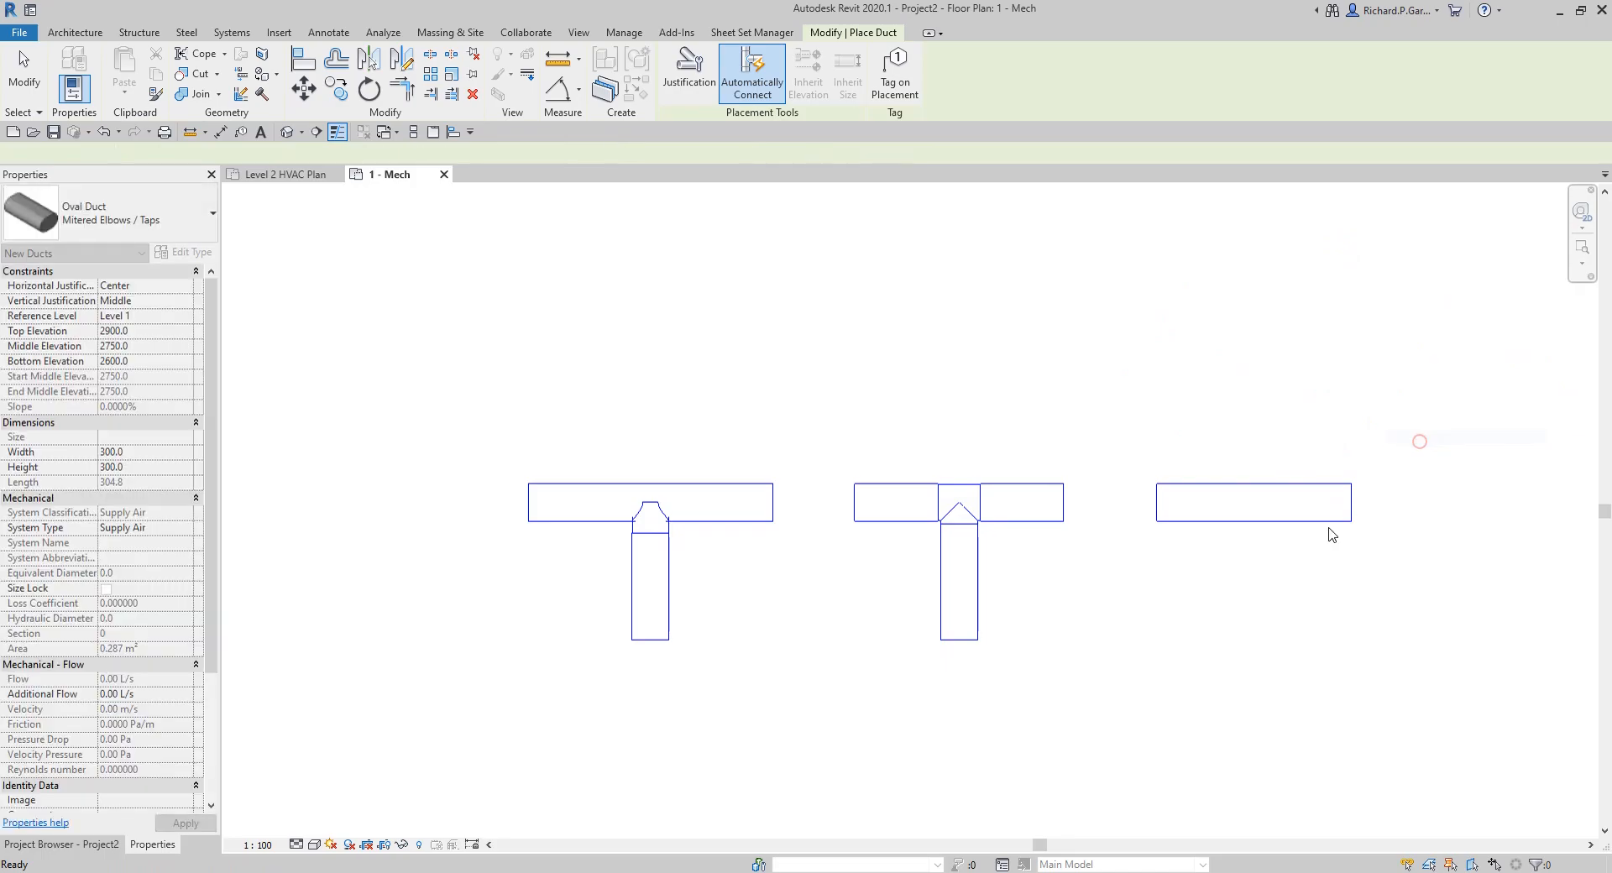
# Step: Draw a branch duct down from the midpoint of the third duct's lower edge, ending level with the other branches
pyautogui.click(1255, 519)
pyautogui.click(1254, 640)
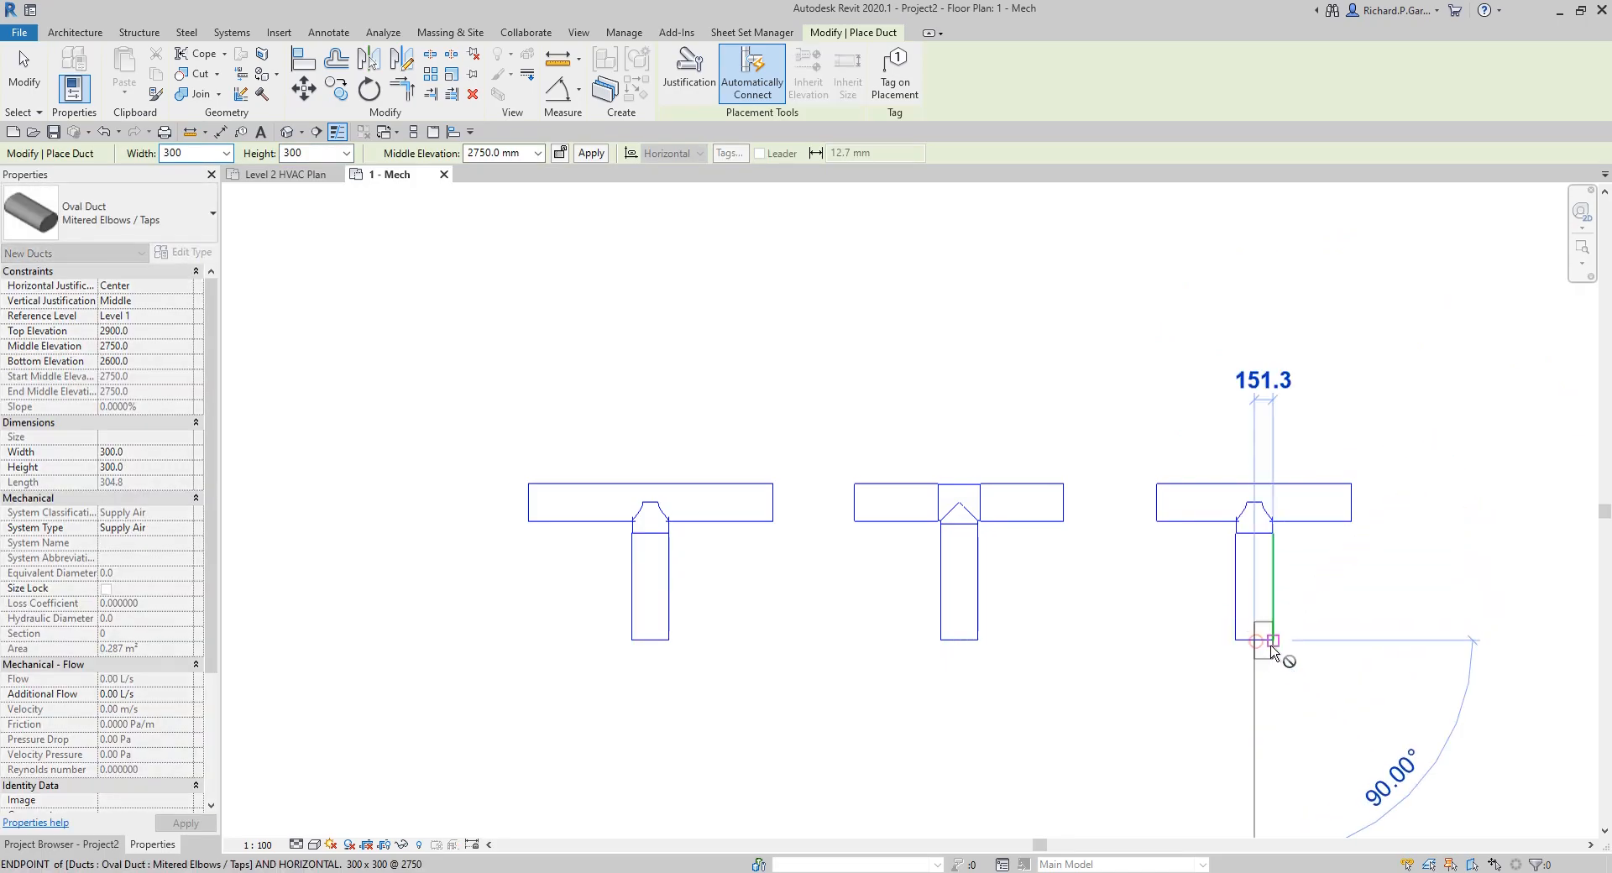
pyautogui.moveTo(1365, 545); pyautogui.dragTo(1164, 525, button='middle')
pyautogui.rightClick(1267, 541)
pyautogui.click(1302, 556)
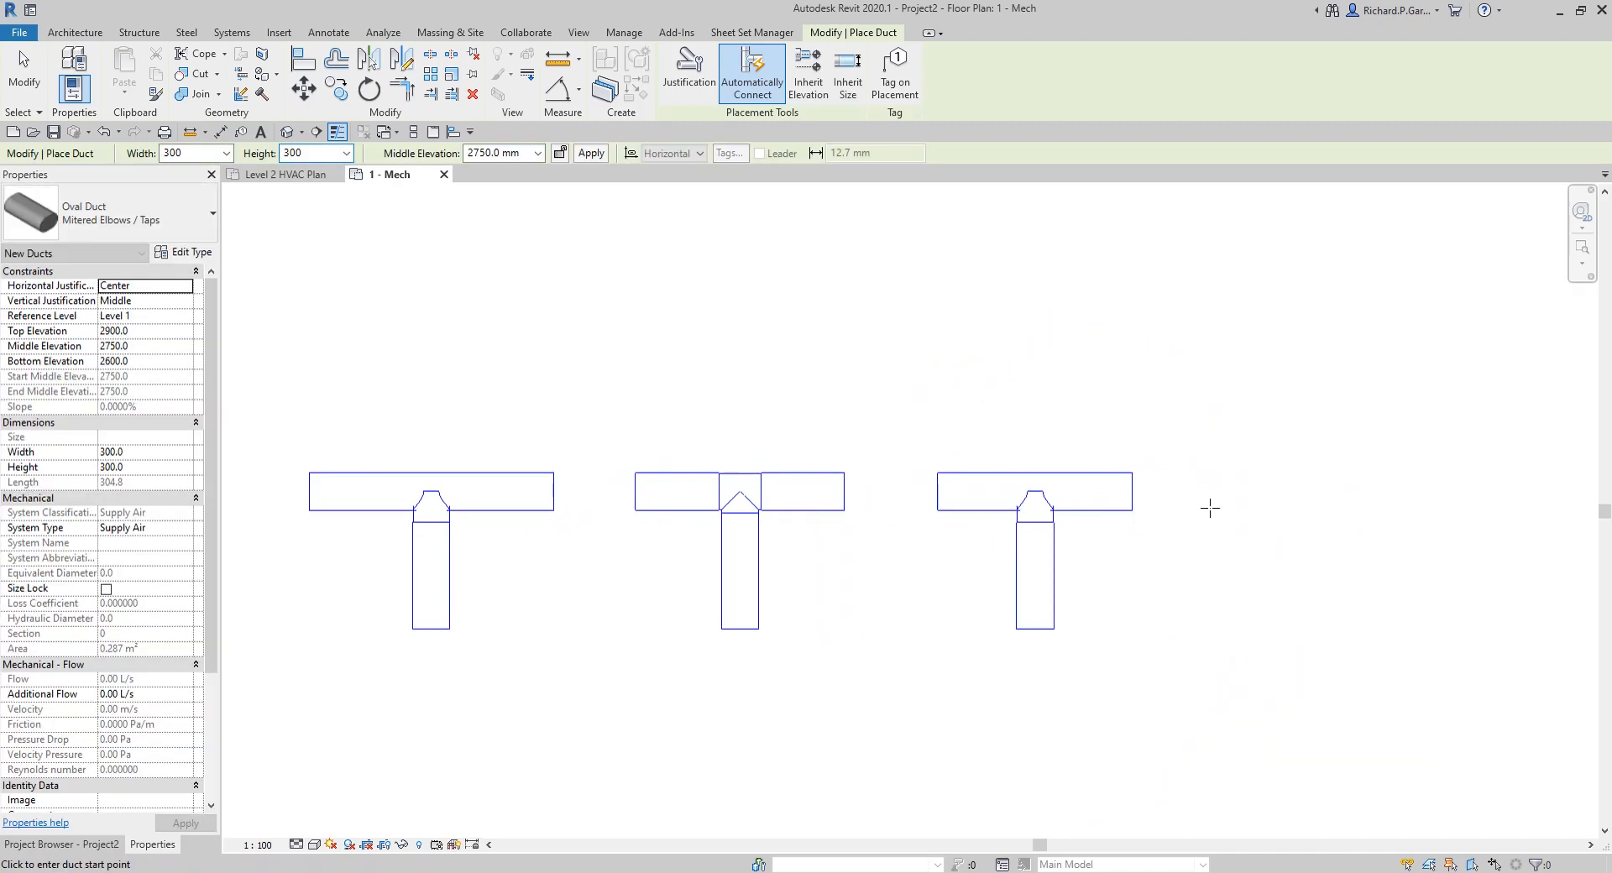
# Step: Draw a fourth horizontal oval duct about 1642 mm long, in line with and to the right of the third duct
pyautogui.click(1220, 492)
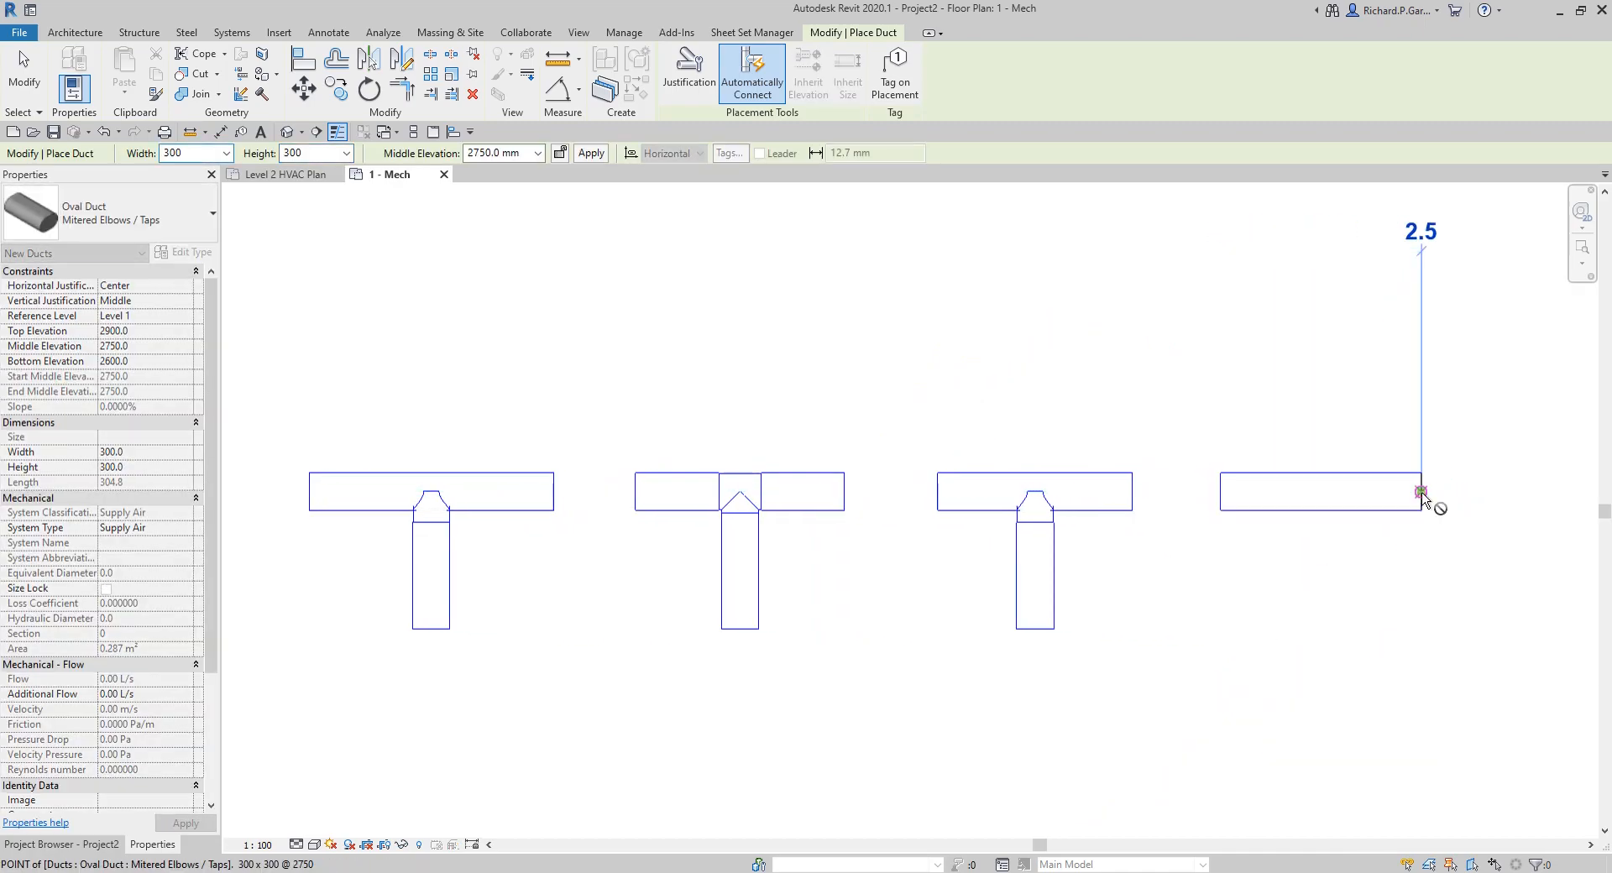
pyautogui.click(1421, 492)
pyautogui.rightClick(1421, 493)
pyautogui.click(1449, 507)
pyautogui.press('Escape')
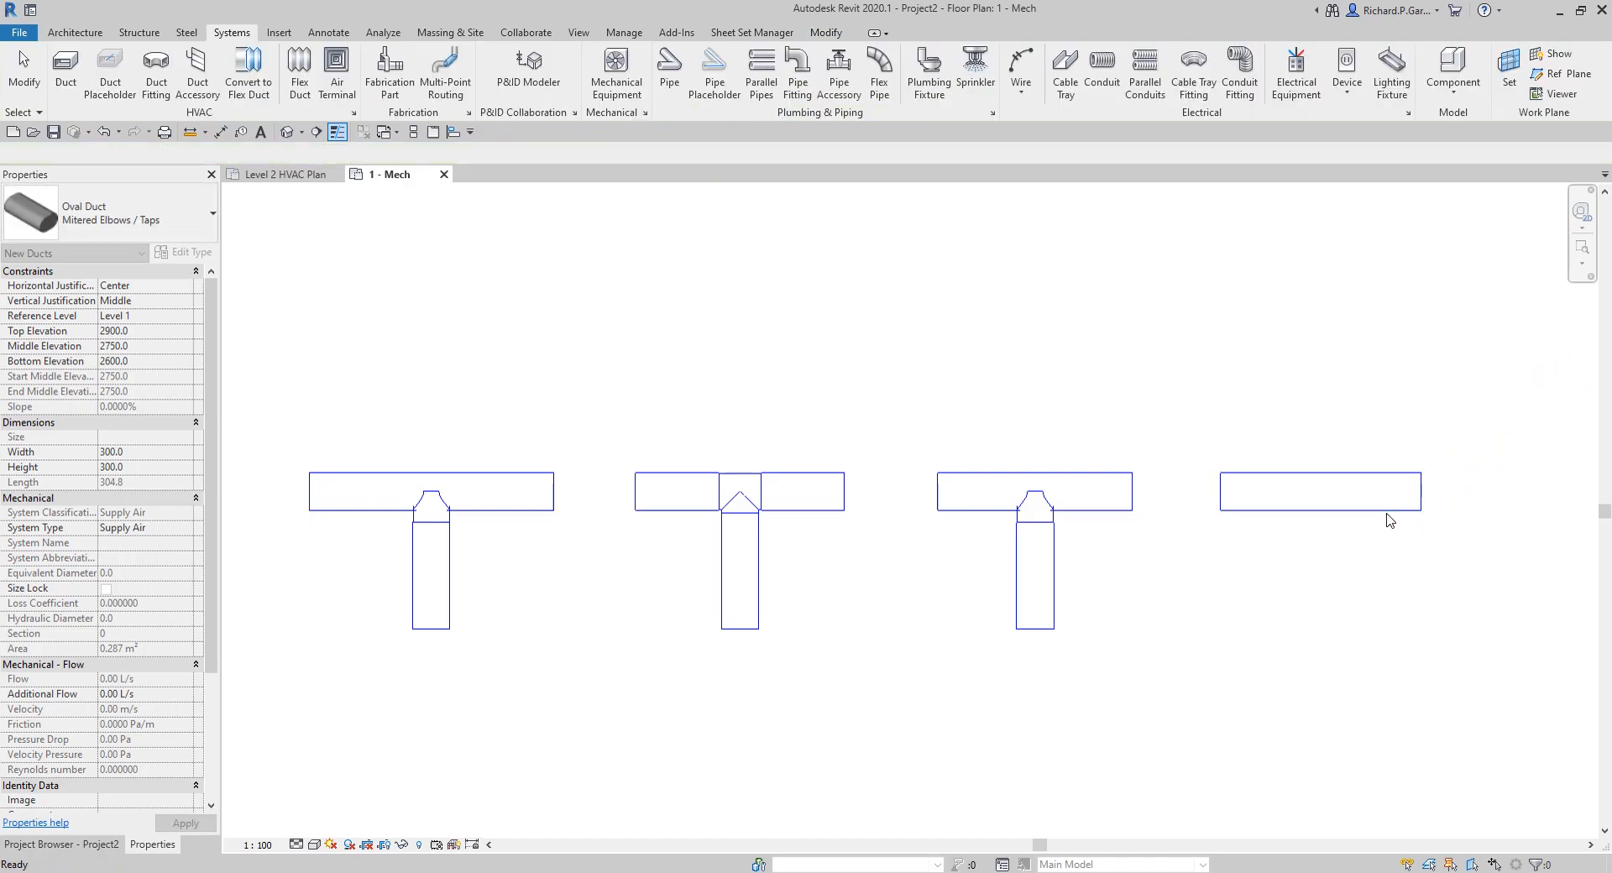
# Step: Change the fourth duct's type to the oval Mitered Elbows / Tees
pyautogui.click(1359, 510)
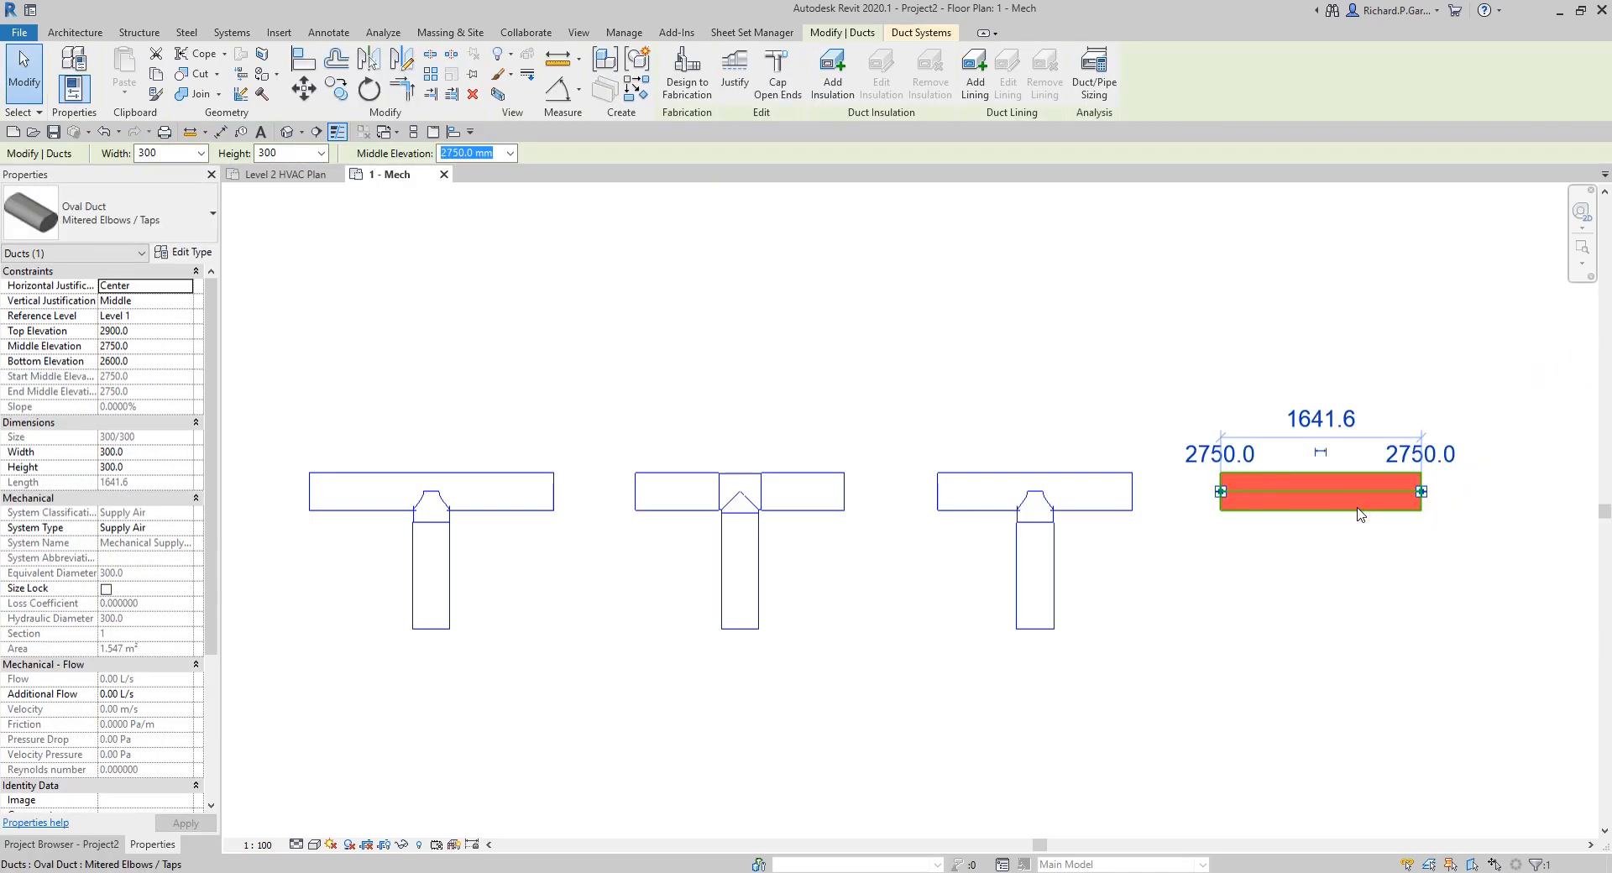
pyautogui.click(165, 229)
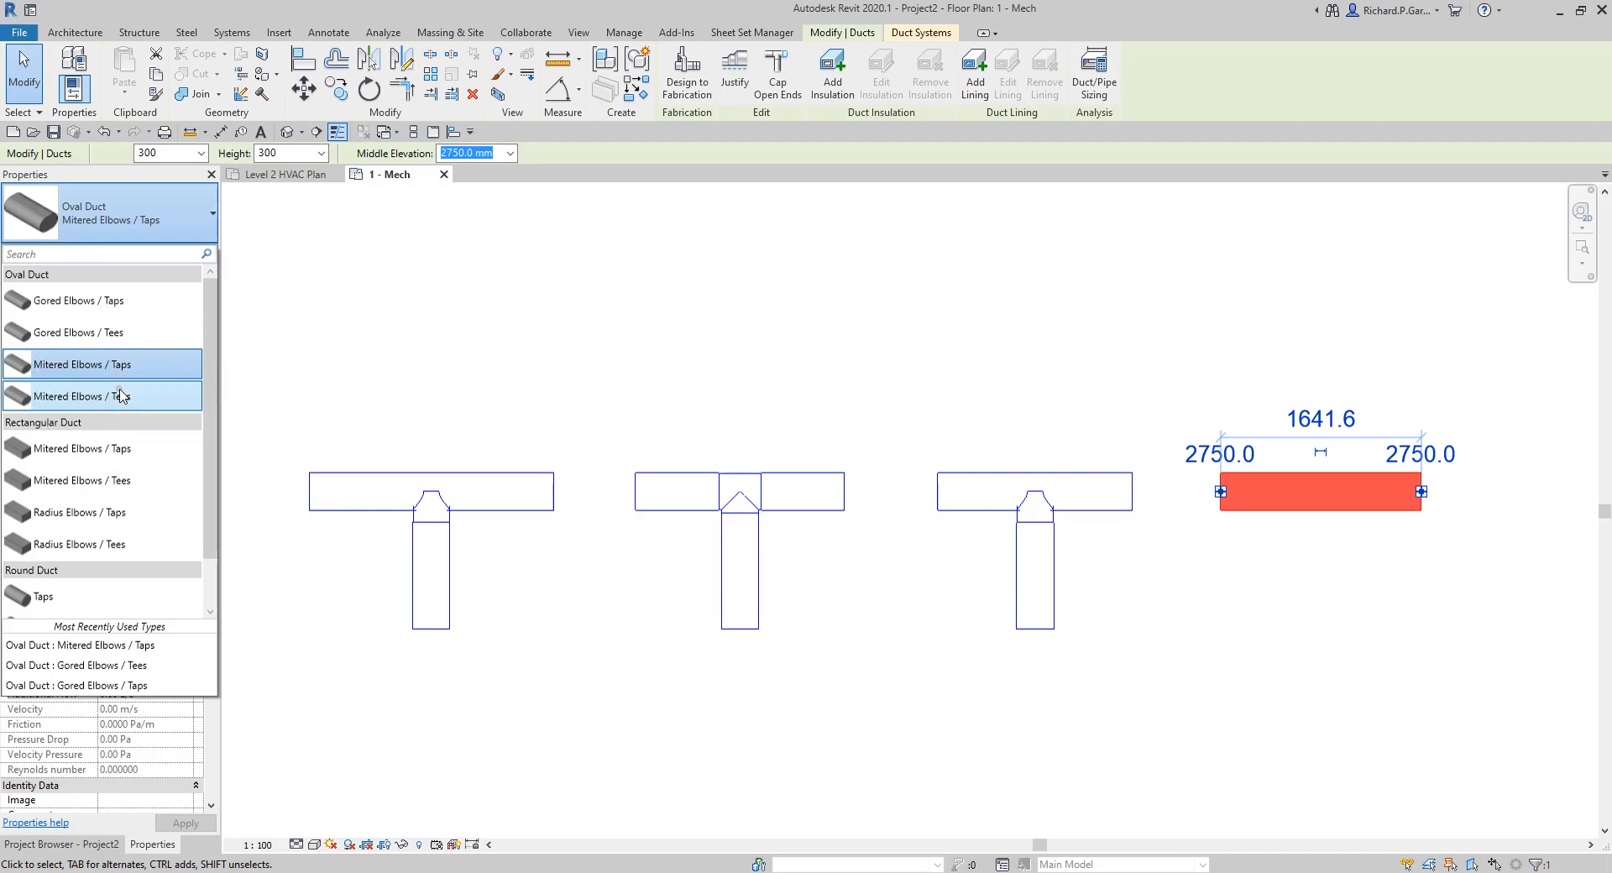
pyautogui.click(120, 395)
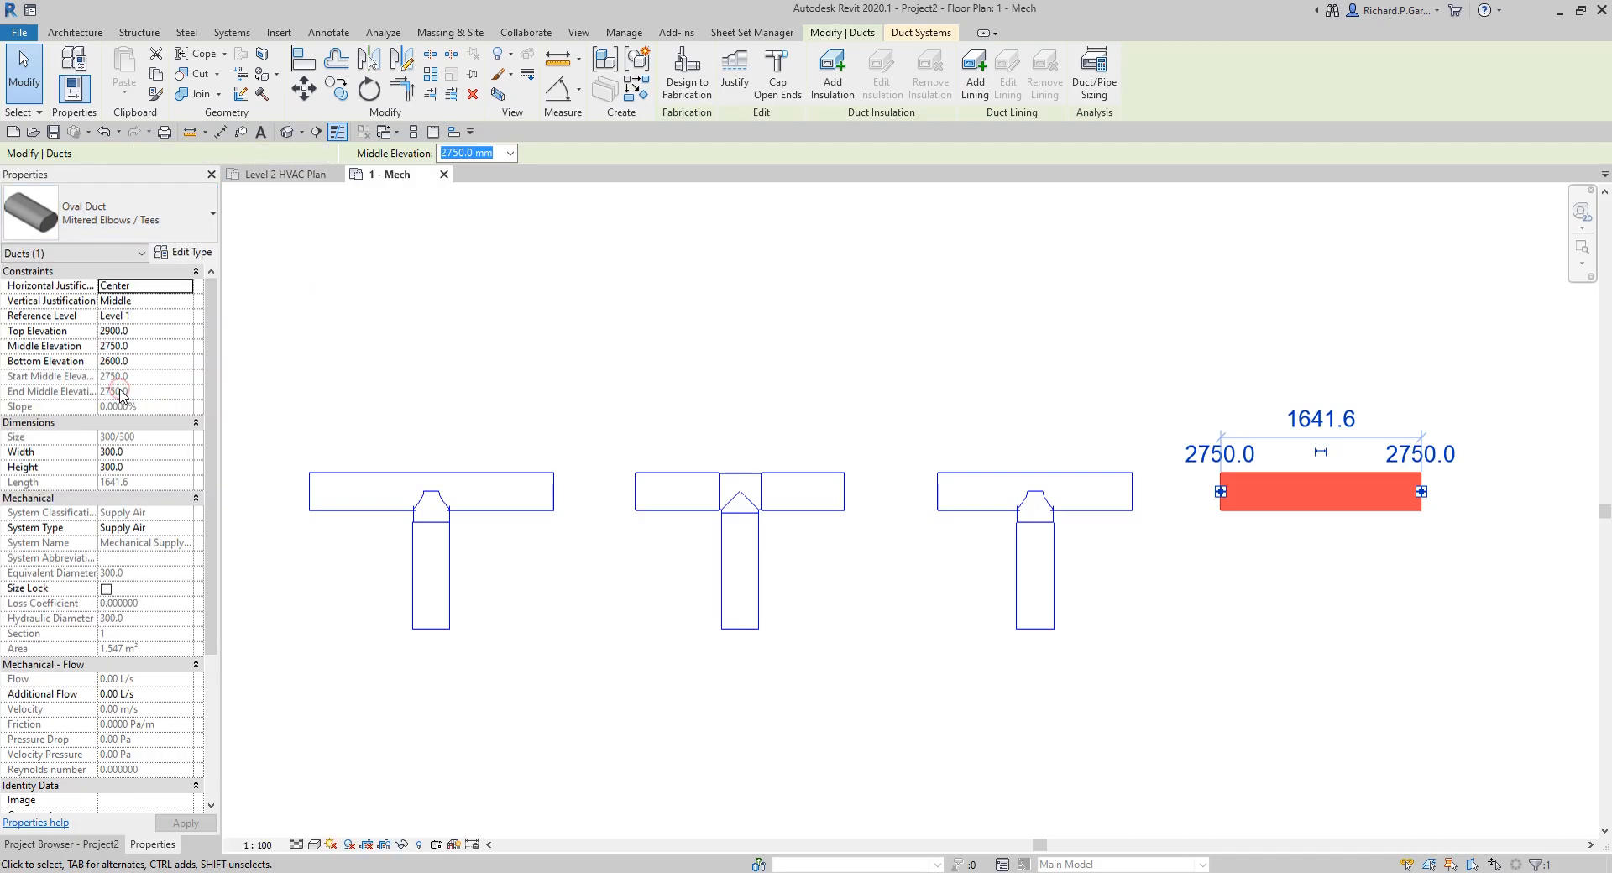
# Step: Draw a Mitered Elbows / Tees oval branch down from the midpoint of the fourth duct's lower edge, ending level with the other branches
pyautogui.click(36, 97)
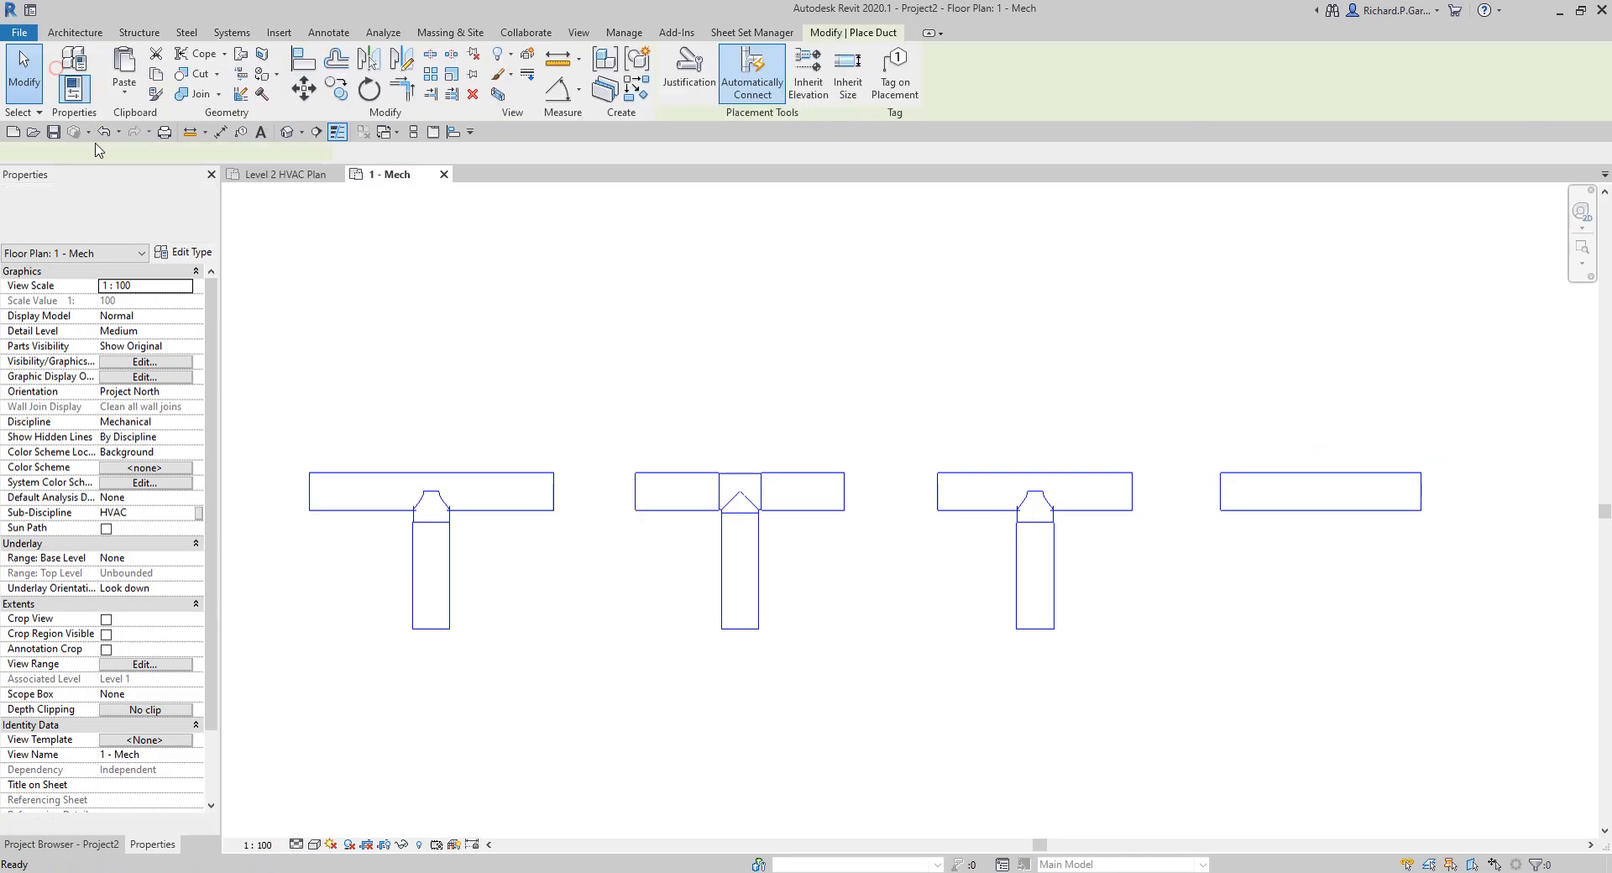
pyautogui.click(113, 214)
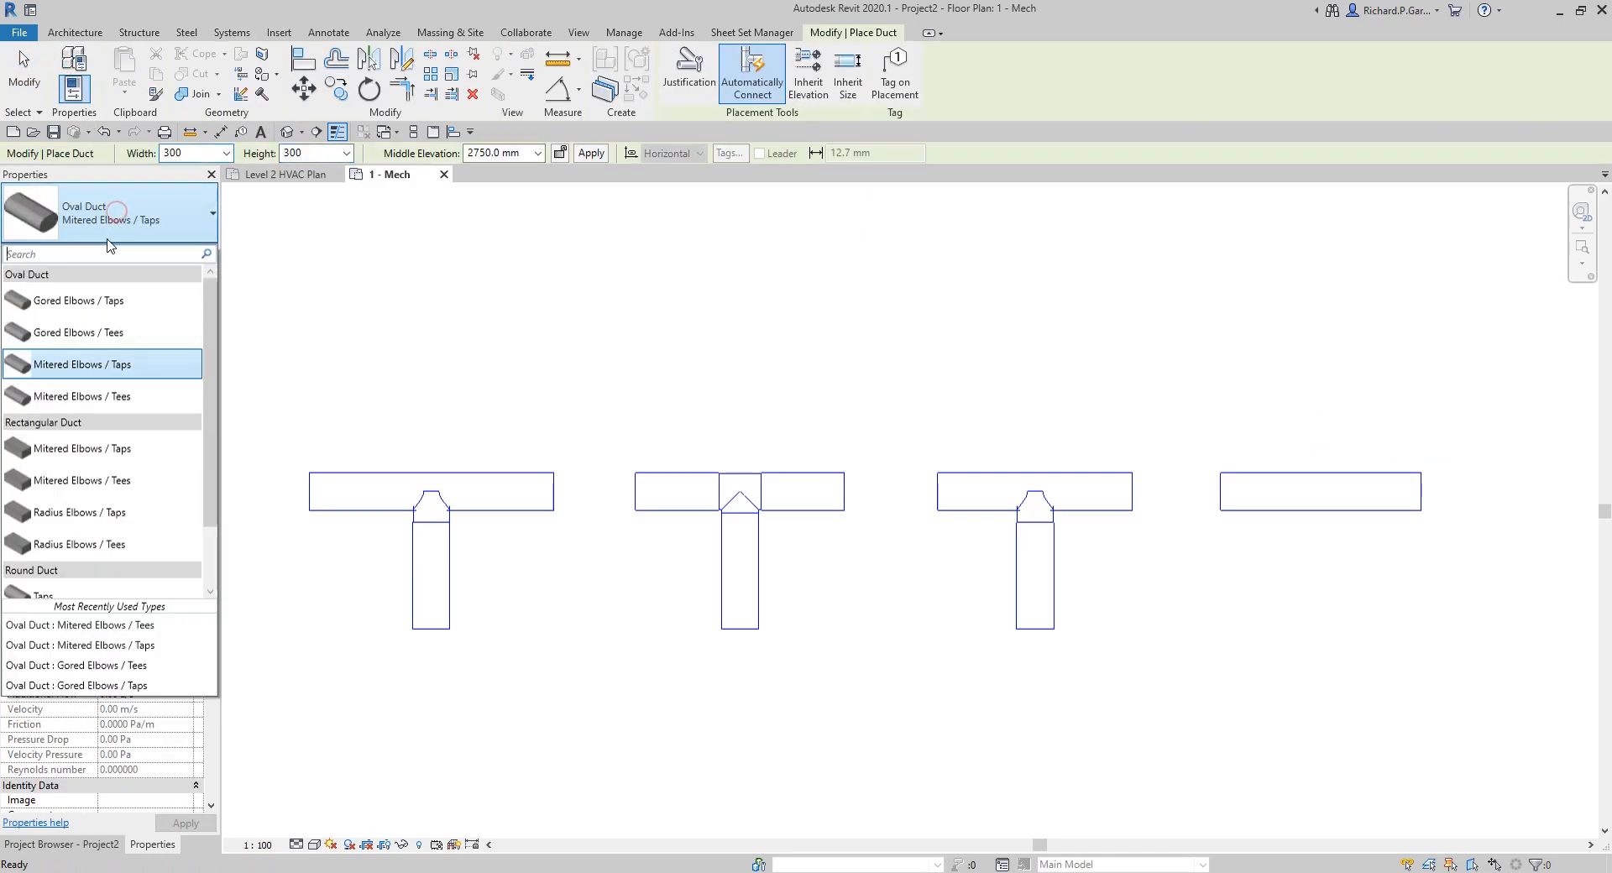
pyautogui.click(104, 396)
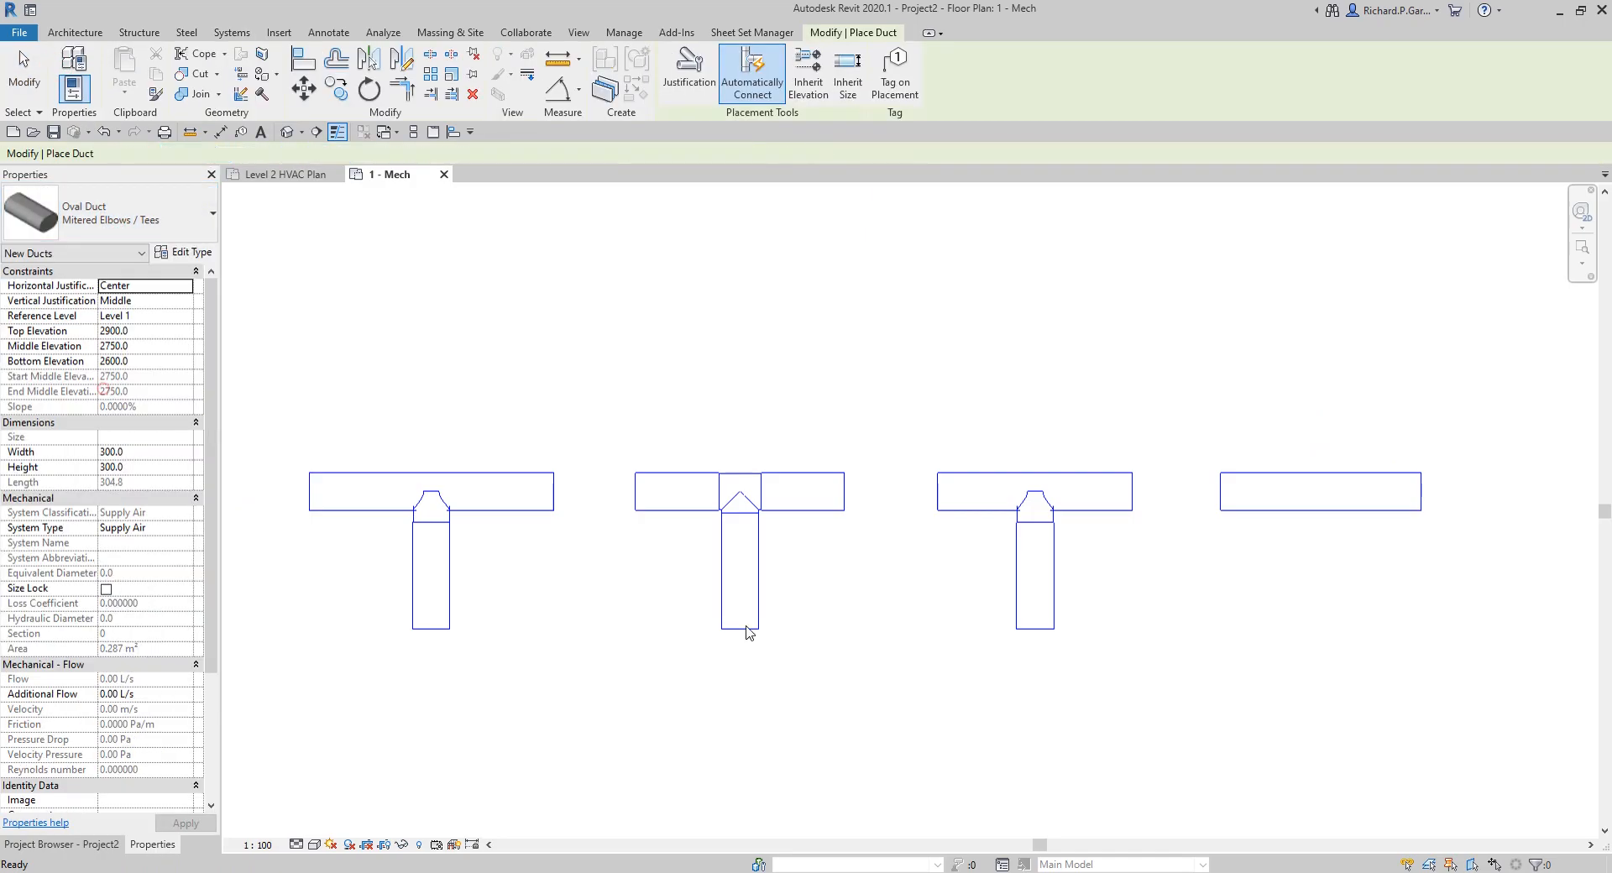
pyautogui.click(1316, 510)
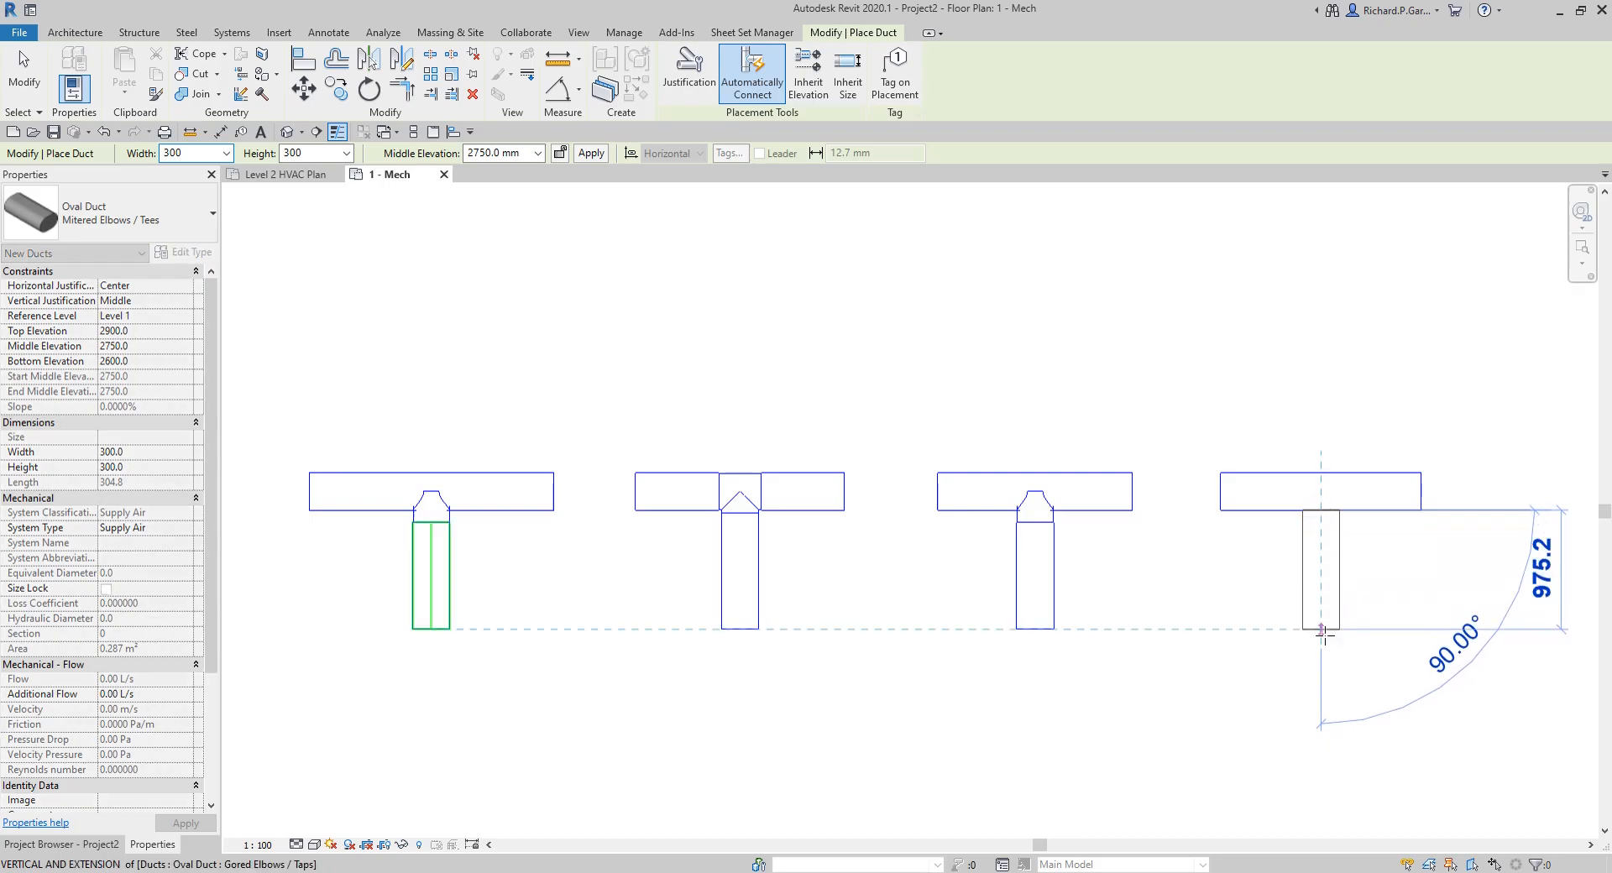
pyautogui.click(1320, 630)
pyautogui.rightClick(1251, 716)
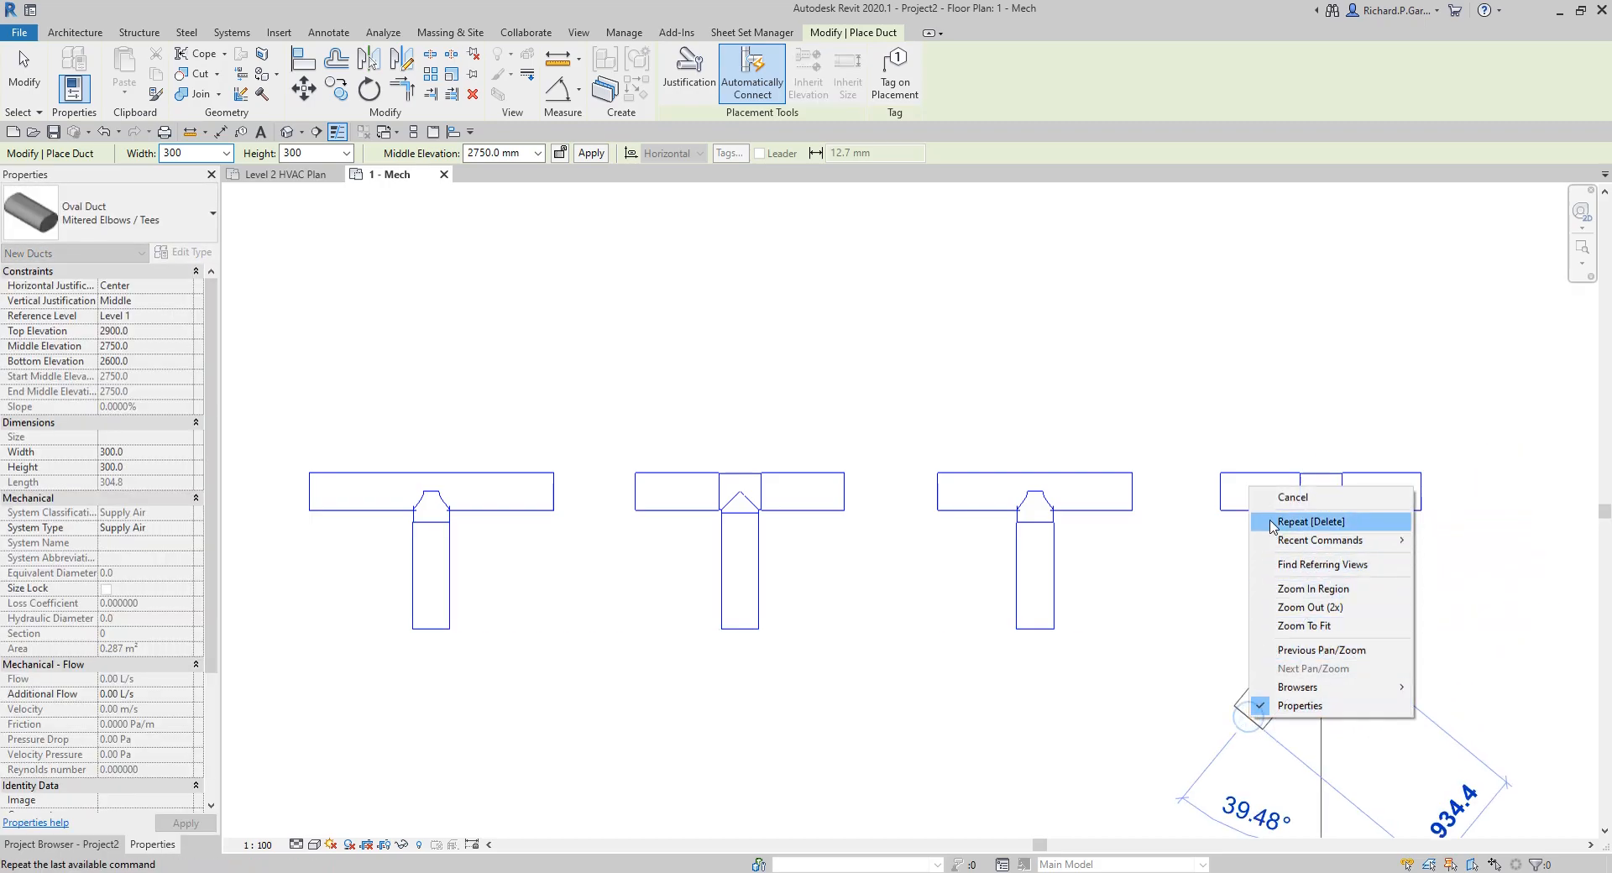
pyautogui.click(1285, 498)
pyautogui.click(23, 76)
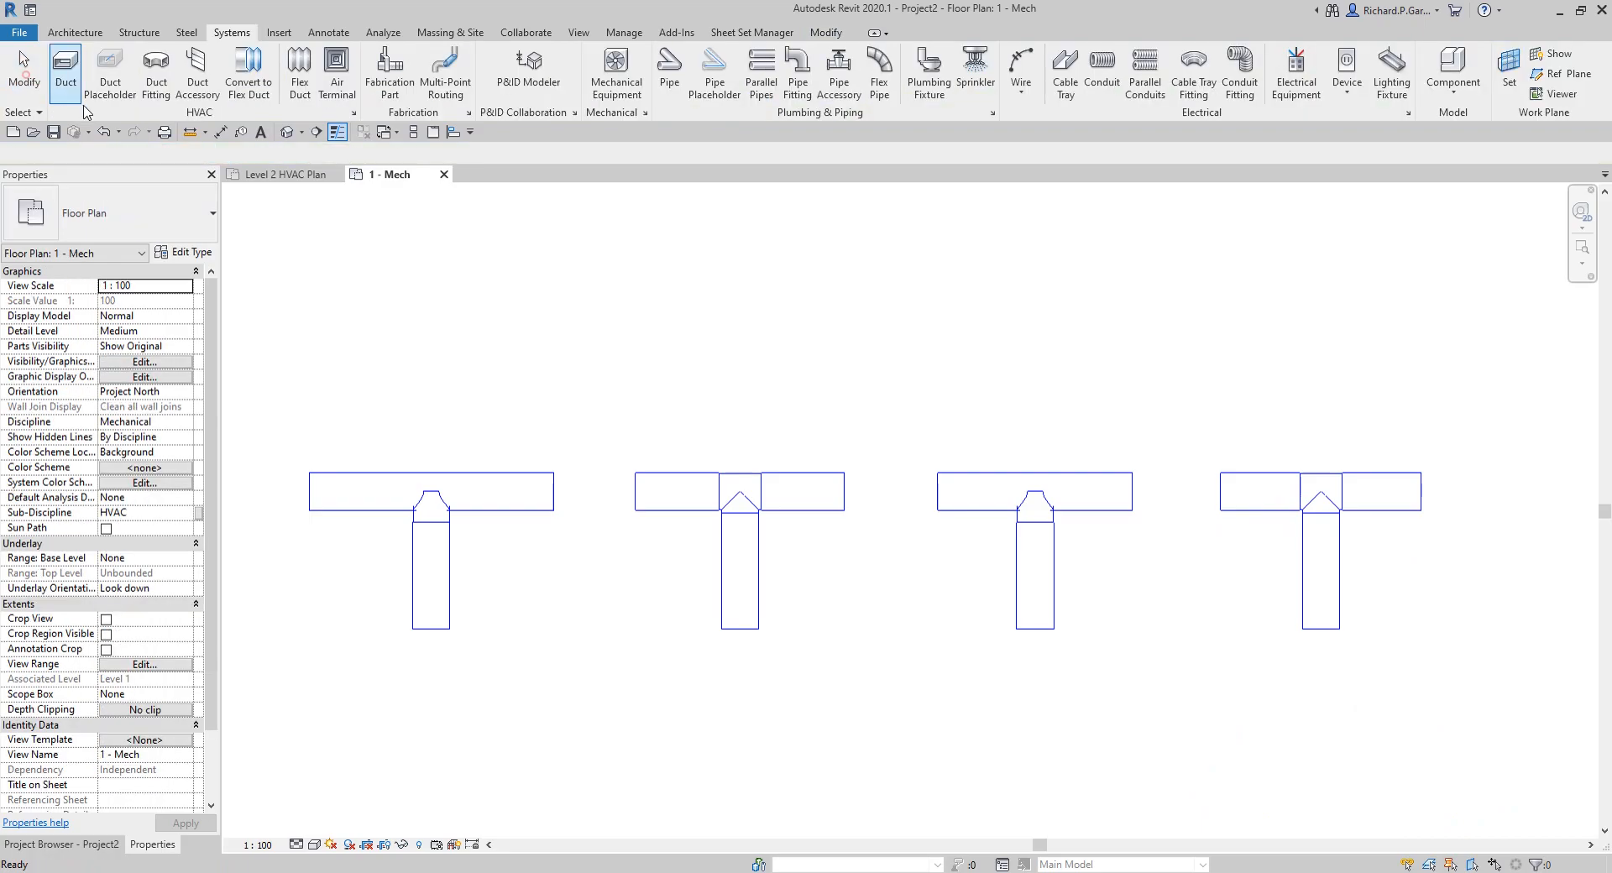
# Step: Open the default 3D view and hide the Levels category in it
pyautogui.click(285, 134)
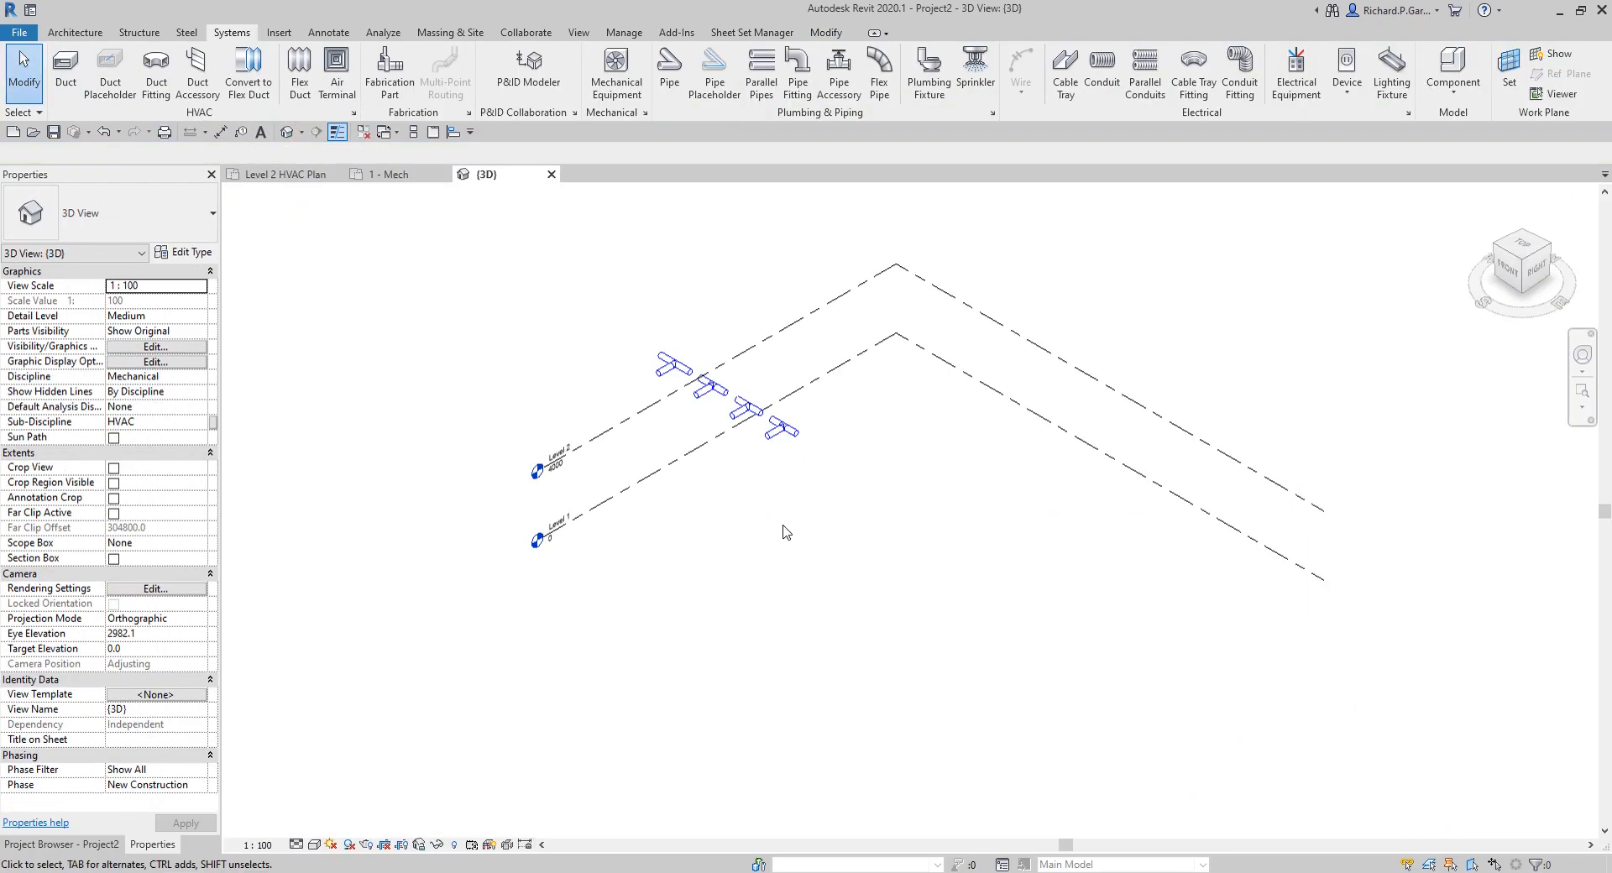
pyautogui.scroll(6, 670, 377)
pyautogui.scroll(-4, 766, 616)
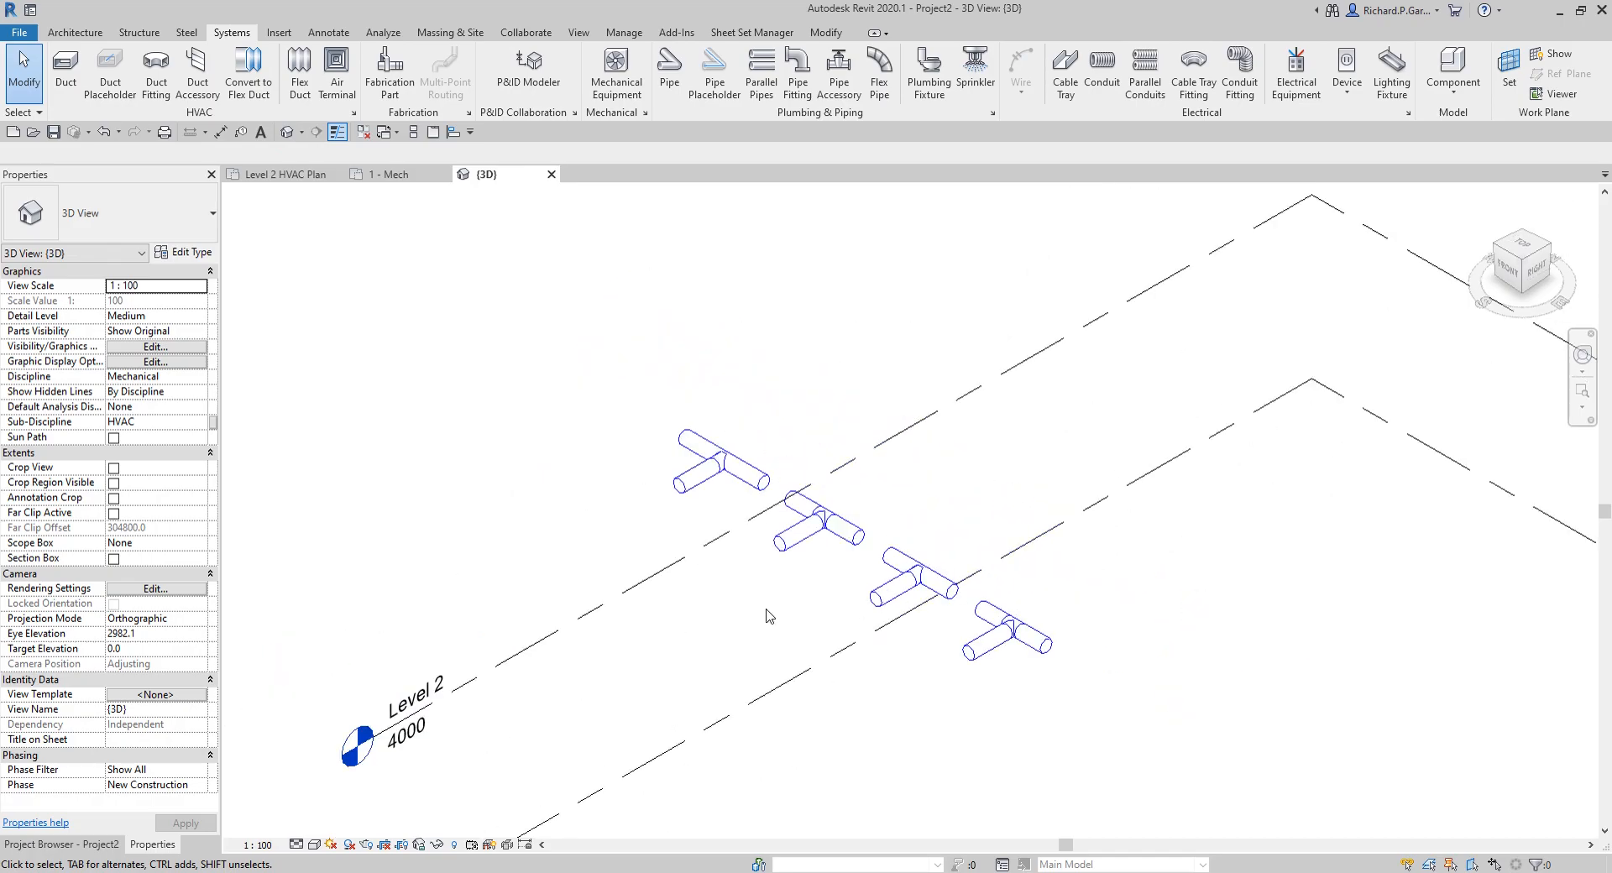
pyautogui.click(618, 596)
pyautogui.rightClick(618, 597)
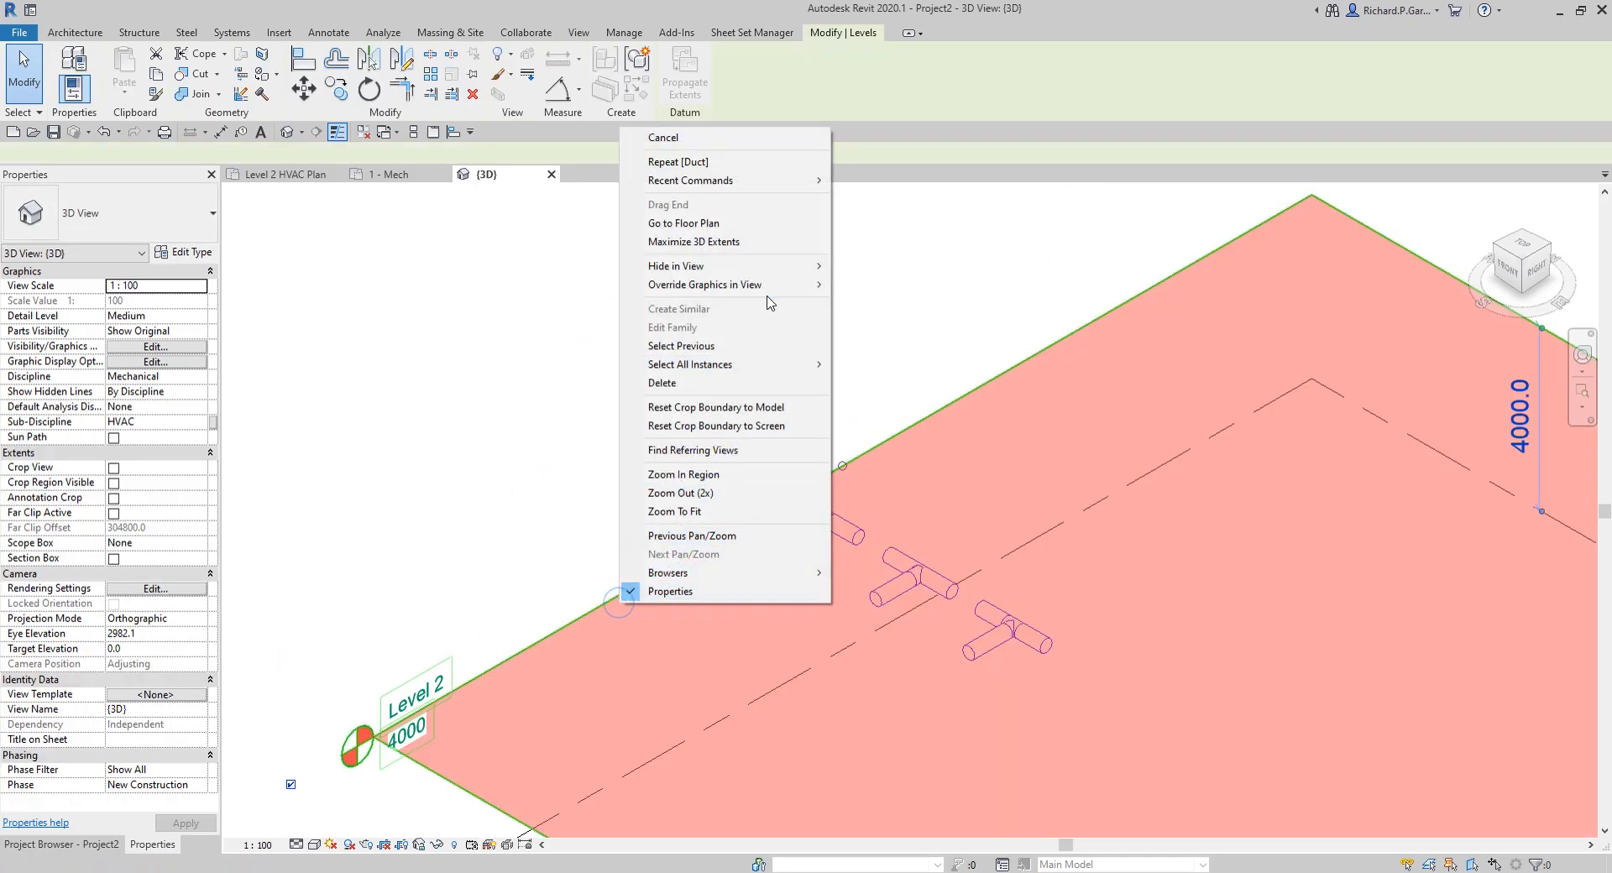
pyautogui.moveTo(754, 276)
pyautogui.click(876, 284)
# Step: Display the 3D view in the Shaded visual style and inspect the four duct branches from several angles
pyautogui.keyDown('shift'); pyautogui.moveTo(863, 503); pyautogui.dragTo(925, 612, button='middle'); pyautogui.keyUp('shift')
pyautogui.press('d')
pyautogui.moveTo(795, 576)
pyautogui.keyDown('shift'); pyautogui.mouseDown(button='middle')
pyautogui.moveTo(935, 716)
pyautogui.moveTo(985, 486)
pyautogui.mouseUp(button='middle'); pyautogui.keyUp('shift')
pyautogui.scroll(5, 945, 458)
pyautogui.moveTo(911, 658); pyautogui.dragTo(1014, 598, button='middle')
pyautogui.moveTo(793, 721); pyautogui.dragTo(979, 503, button='middle')
pyautogui.scroll(-3, 884, 686)
pyautogui.scroll(5, 670, 642)
pyautogui.moveTo(1161, 662); pyautogui.dragTo(876, 823, button='middle')
pyautogui.scroll(-2, 965, 682)
pyautogui.moveTo(1104, 657); pyautogui.dragTo(912, 734, button='middle')
pyautogui.scroll(-2, 911, 722)
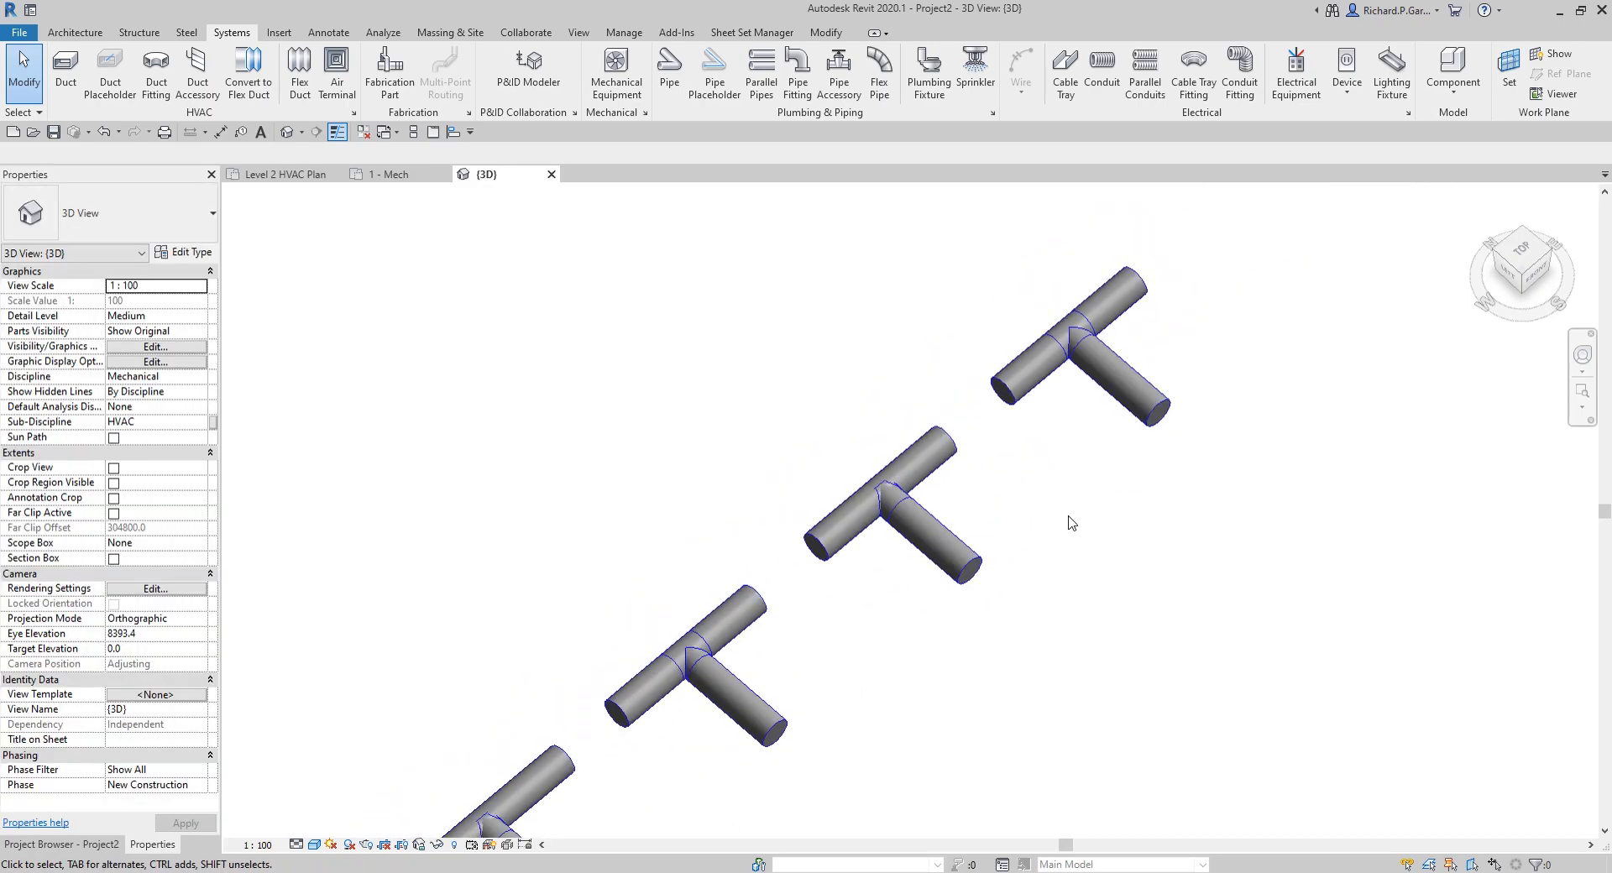
# Step: Check the types of the fourth and second oval ducts and compare their branch connections in the 3D view
pyautogui.click(1012, 395)
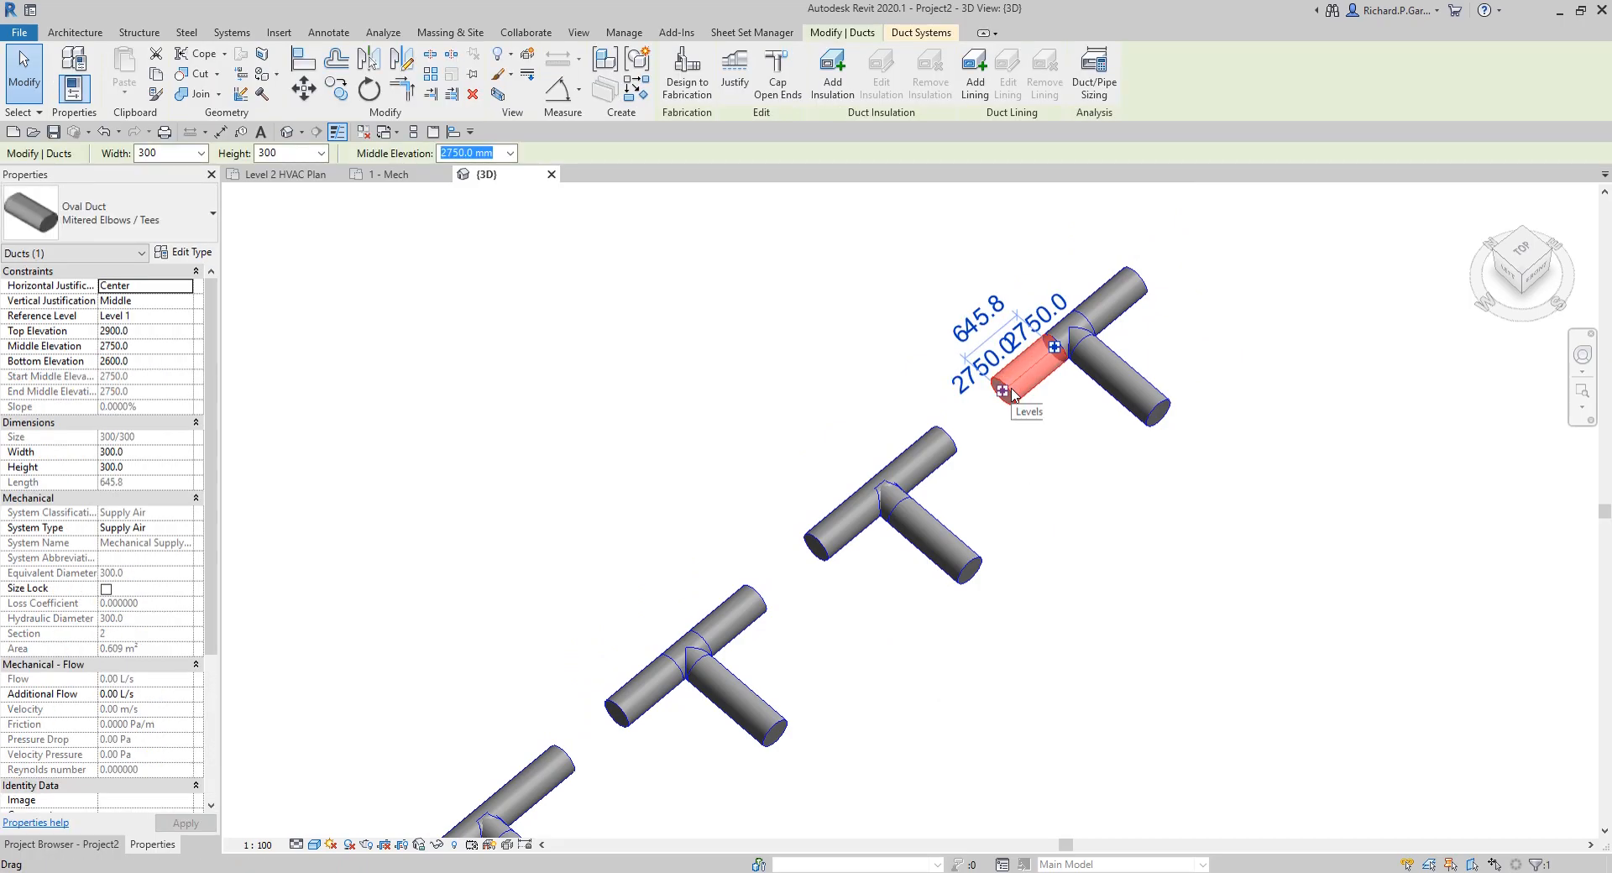
pyautogui.click(628, 710)
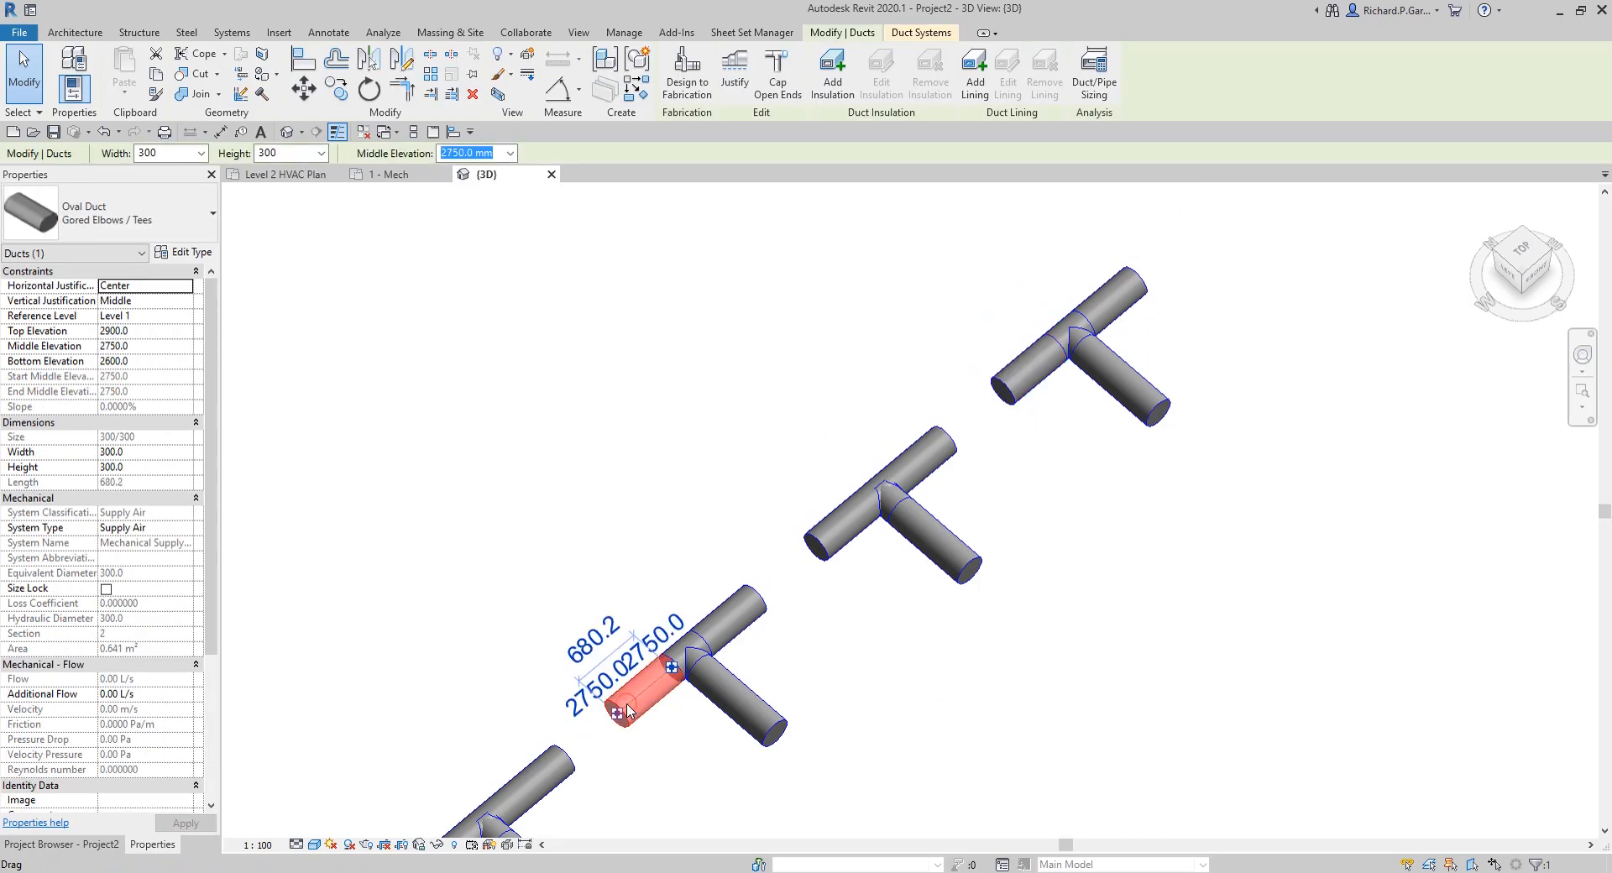
pyautogui.click(628, 710)
pyautogui.click(628, 709)
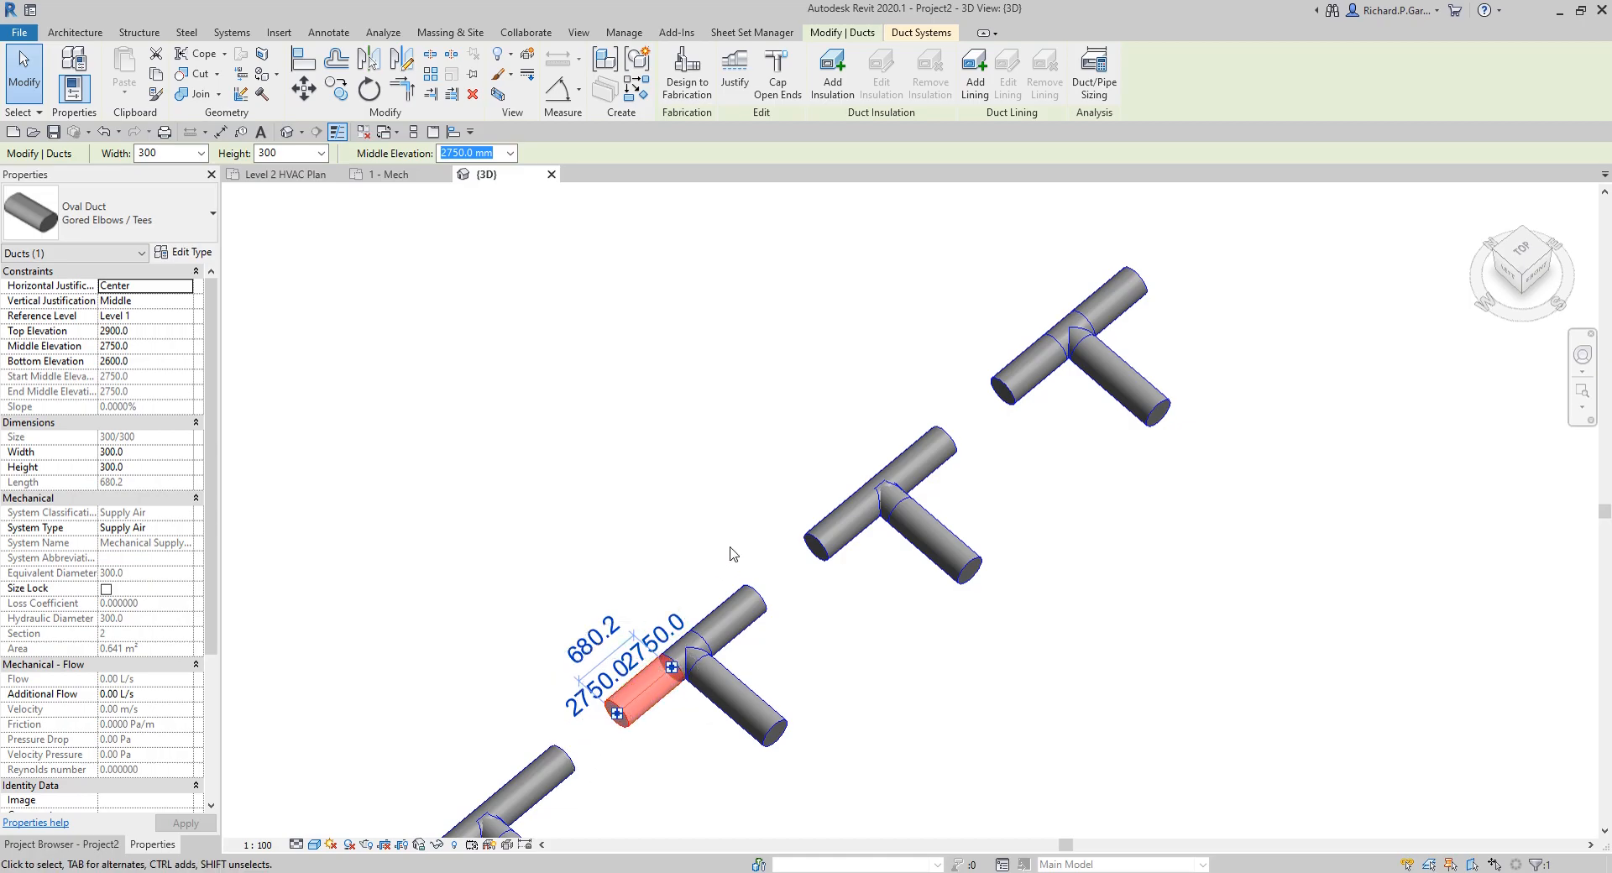
pyautogui.scroll(-5, 1092, 682)
pyautogui.click(1087, 636)
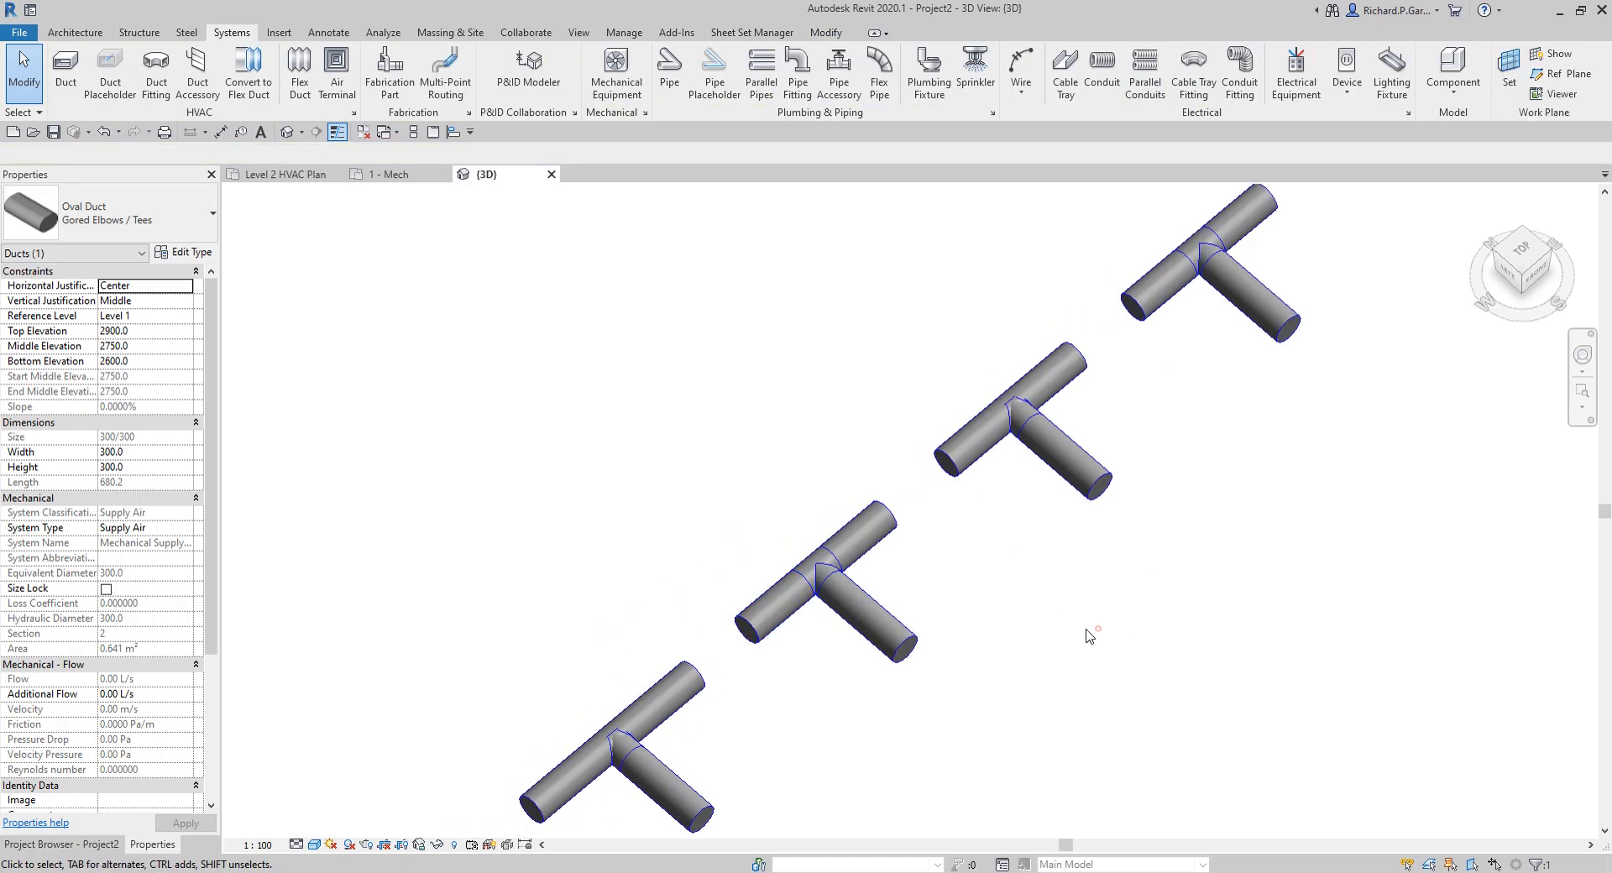
pyautogui.keyDown('shift'); pyautogui.moveTo(1083, 641); pyautogui.dragTo(1083, 554, button='middle'); pyautogui.keyUp('shift')
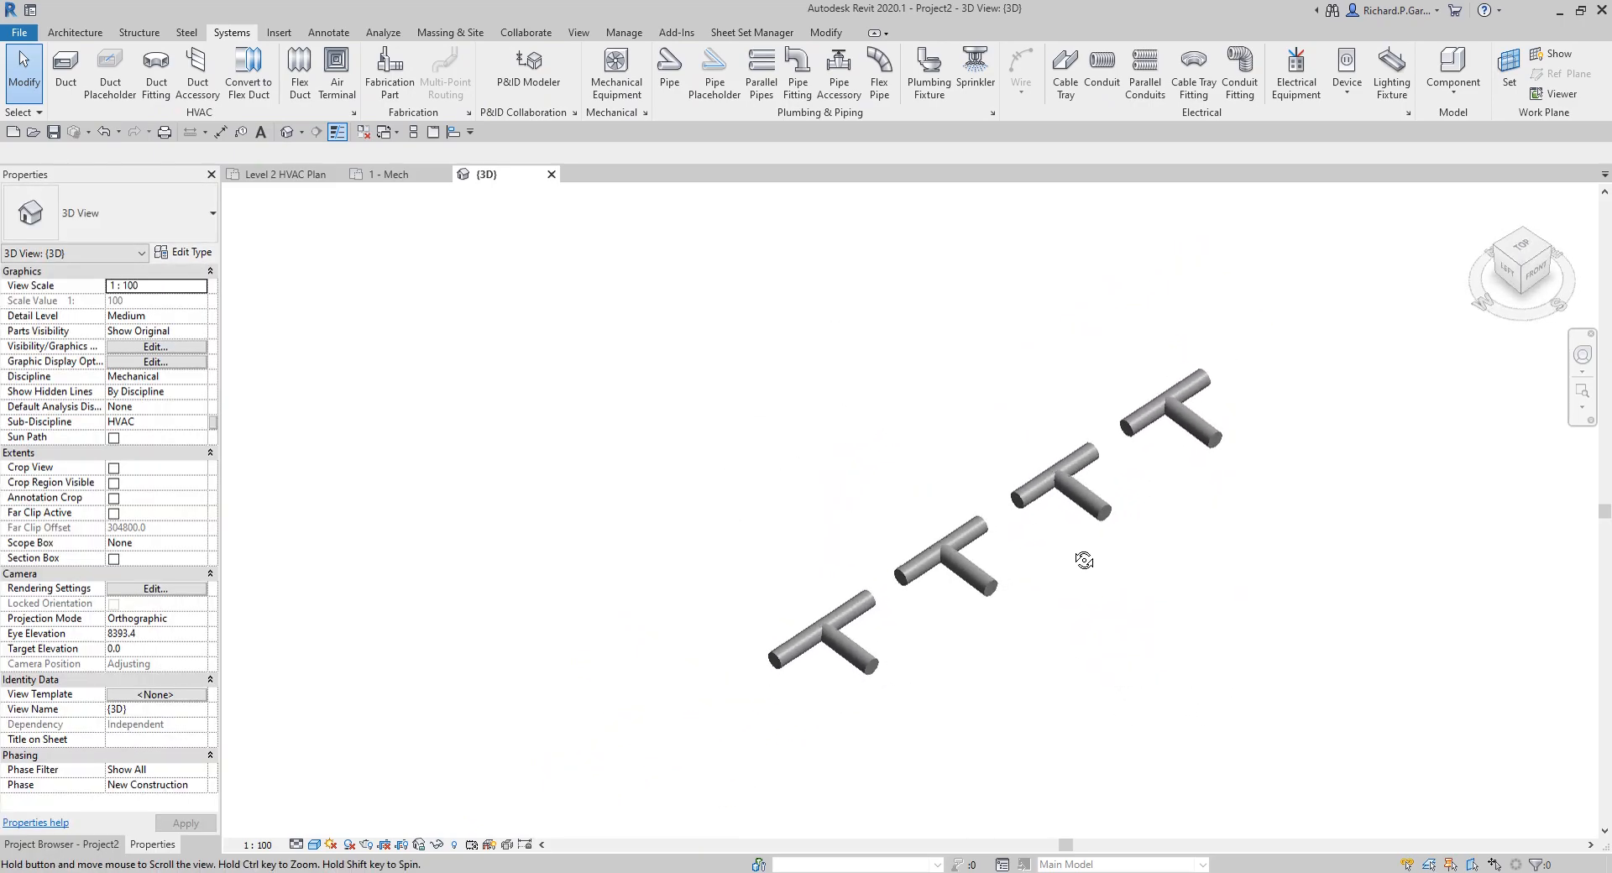
pyautogui.click(1525, 250)
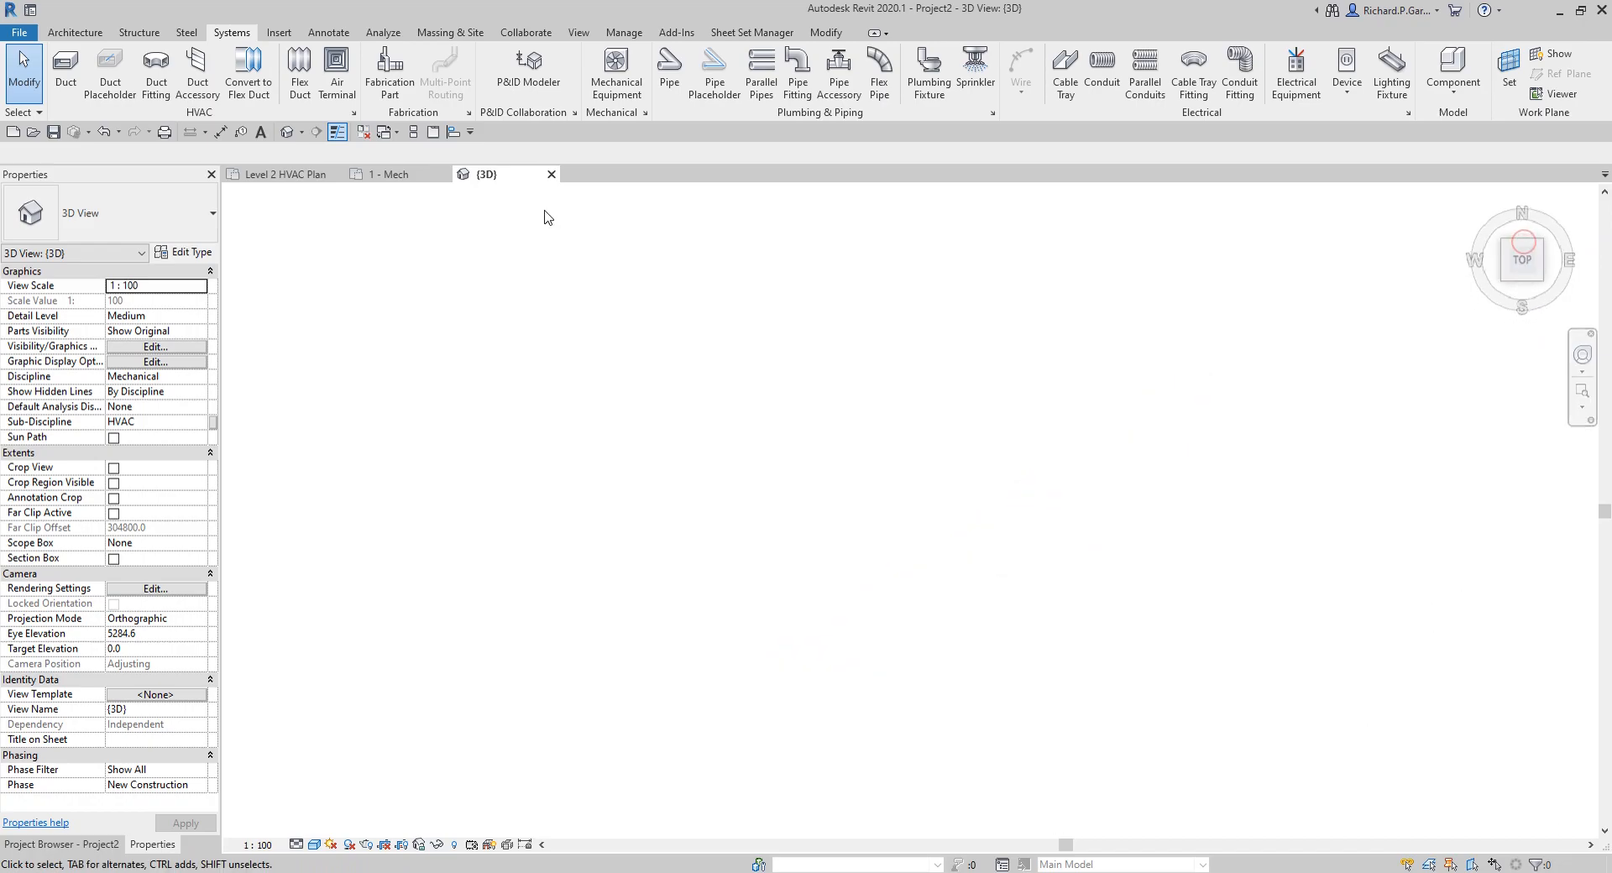
# Step: In the 1 - Mech plan, draw a horizontal rectangular duct of type Mitered Elbows / Taps, in line with and to the right of the fourth oval duct
pyautogui.click(389, 175)
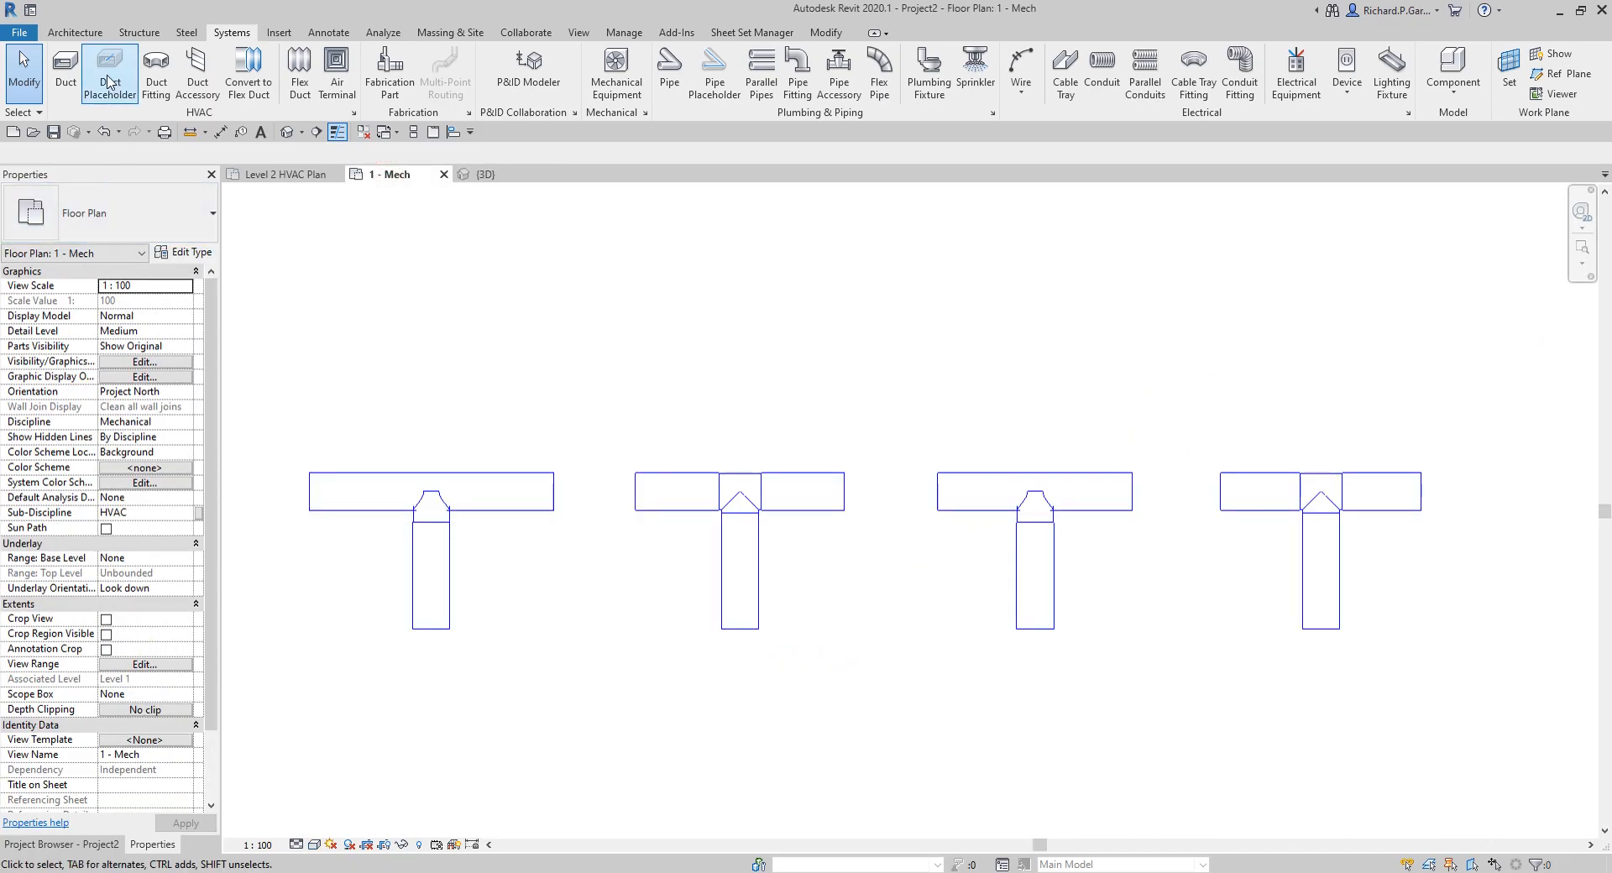
pyautogui.click(109, 213)
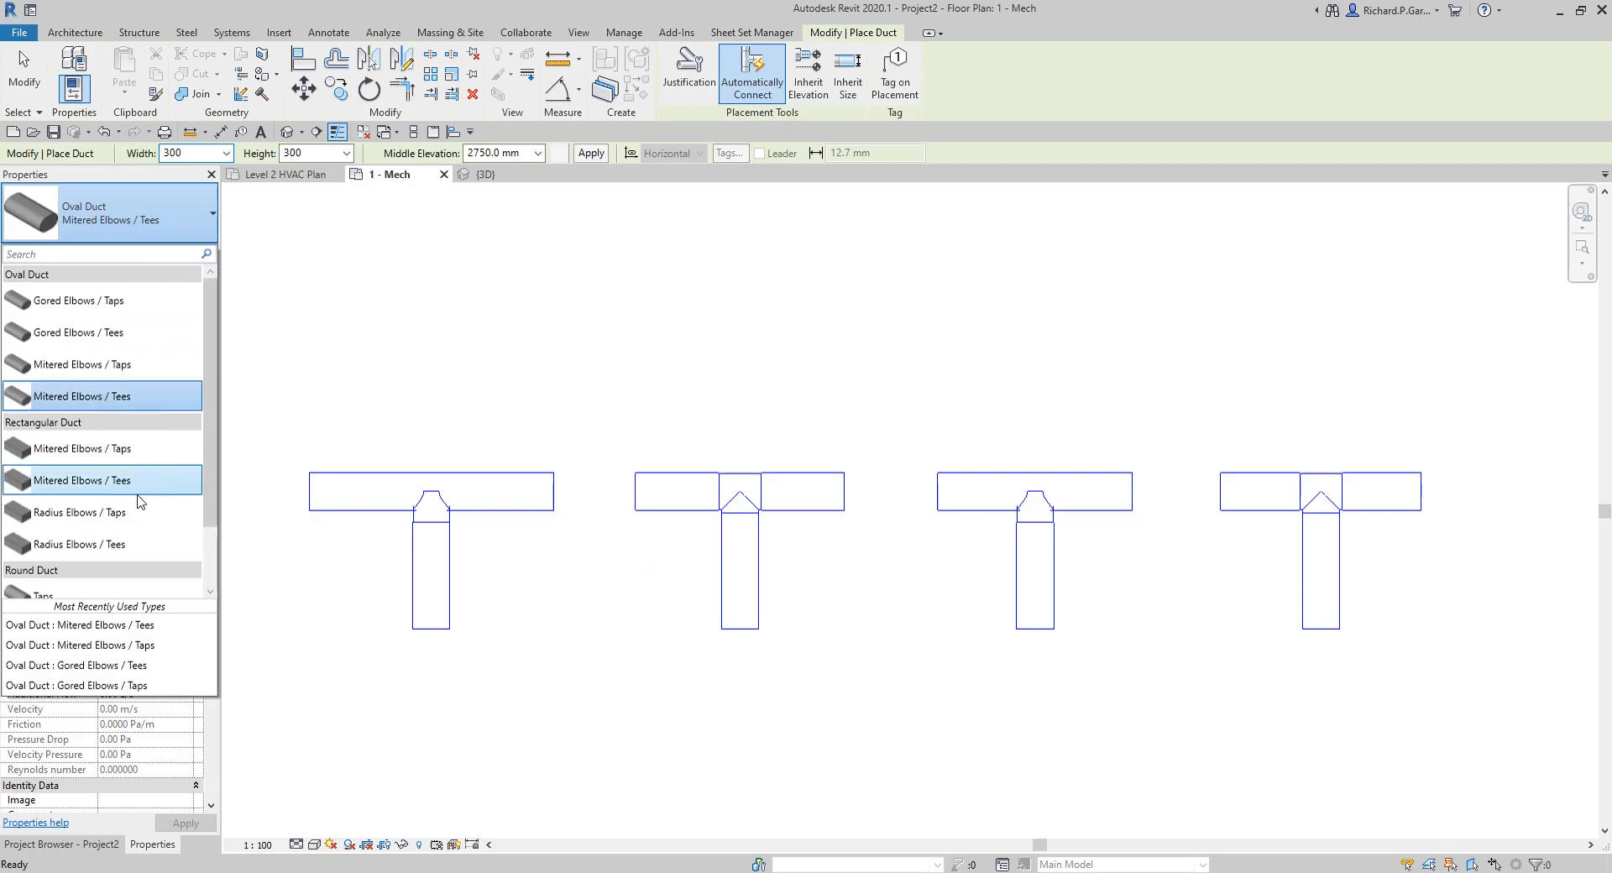
pyautogui.scroll(-2, 110, 437)
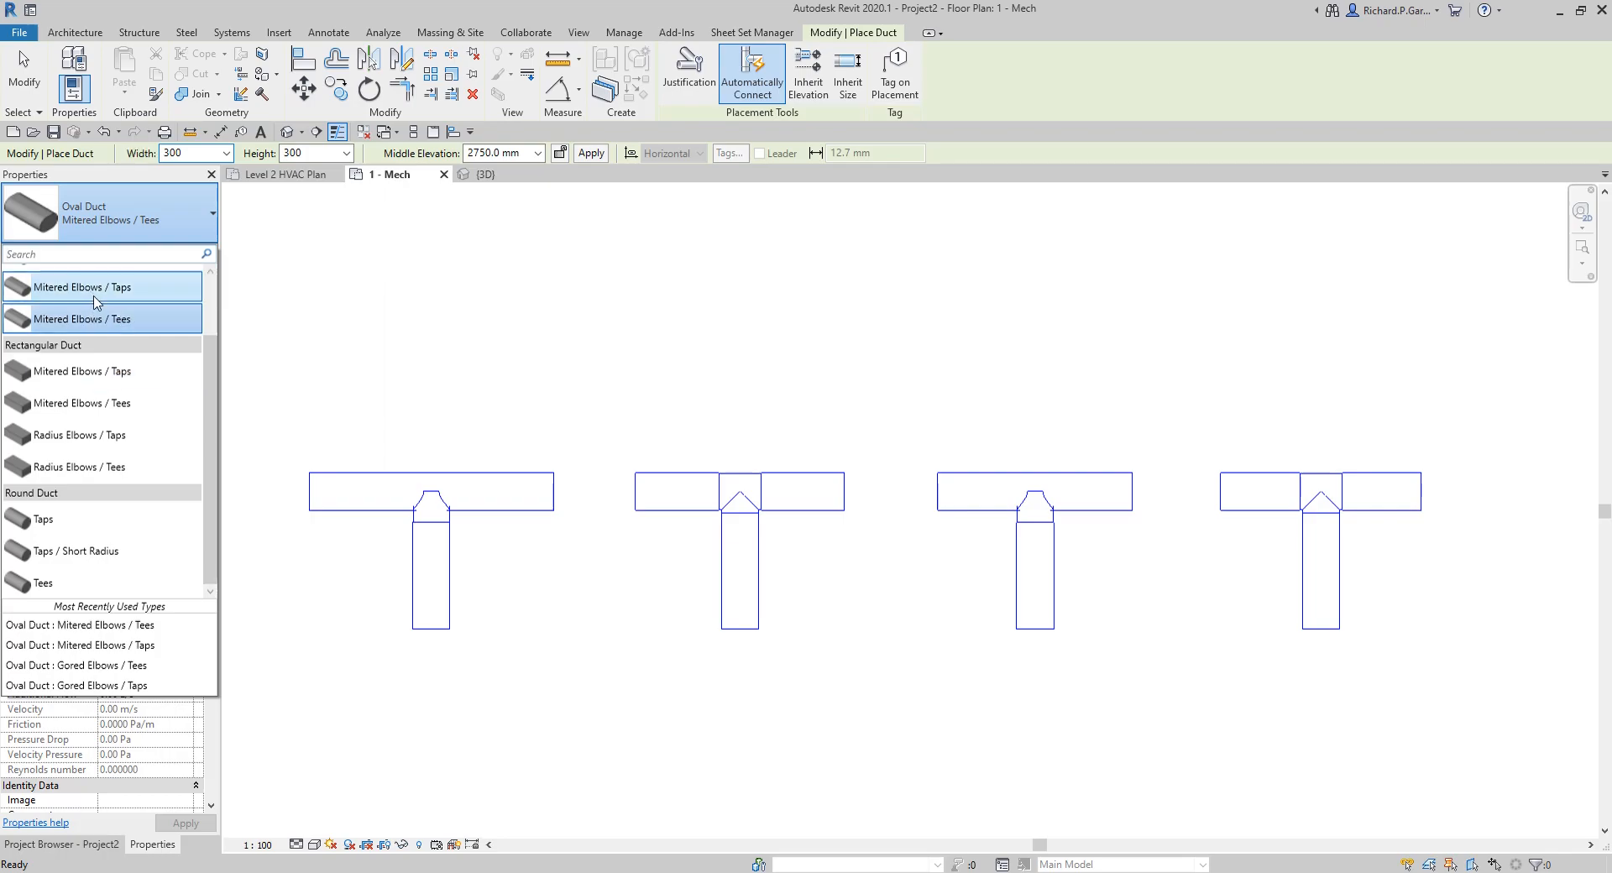
pyautogui.scroll(2, 100, 335)
pyautogui.click(90, 455)
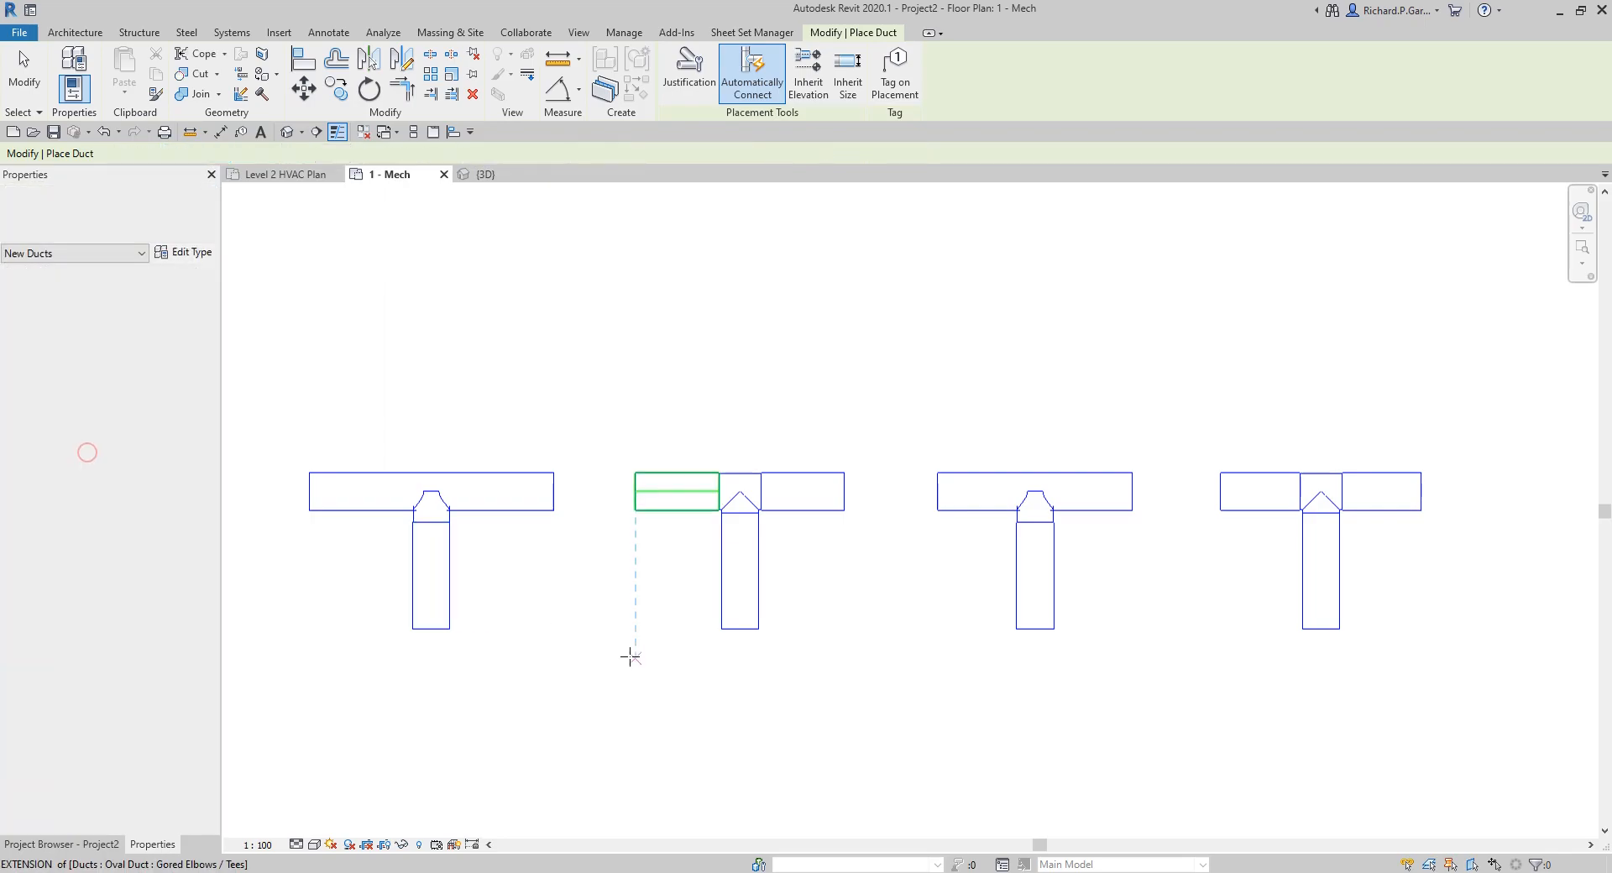
pyautogui.scroll(-2, 638, 655)
pyautogui.moveTo(762, 690); pyautogui.dragTo(499, 663, button='middle')
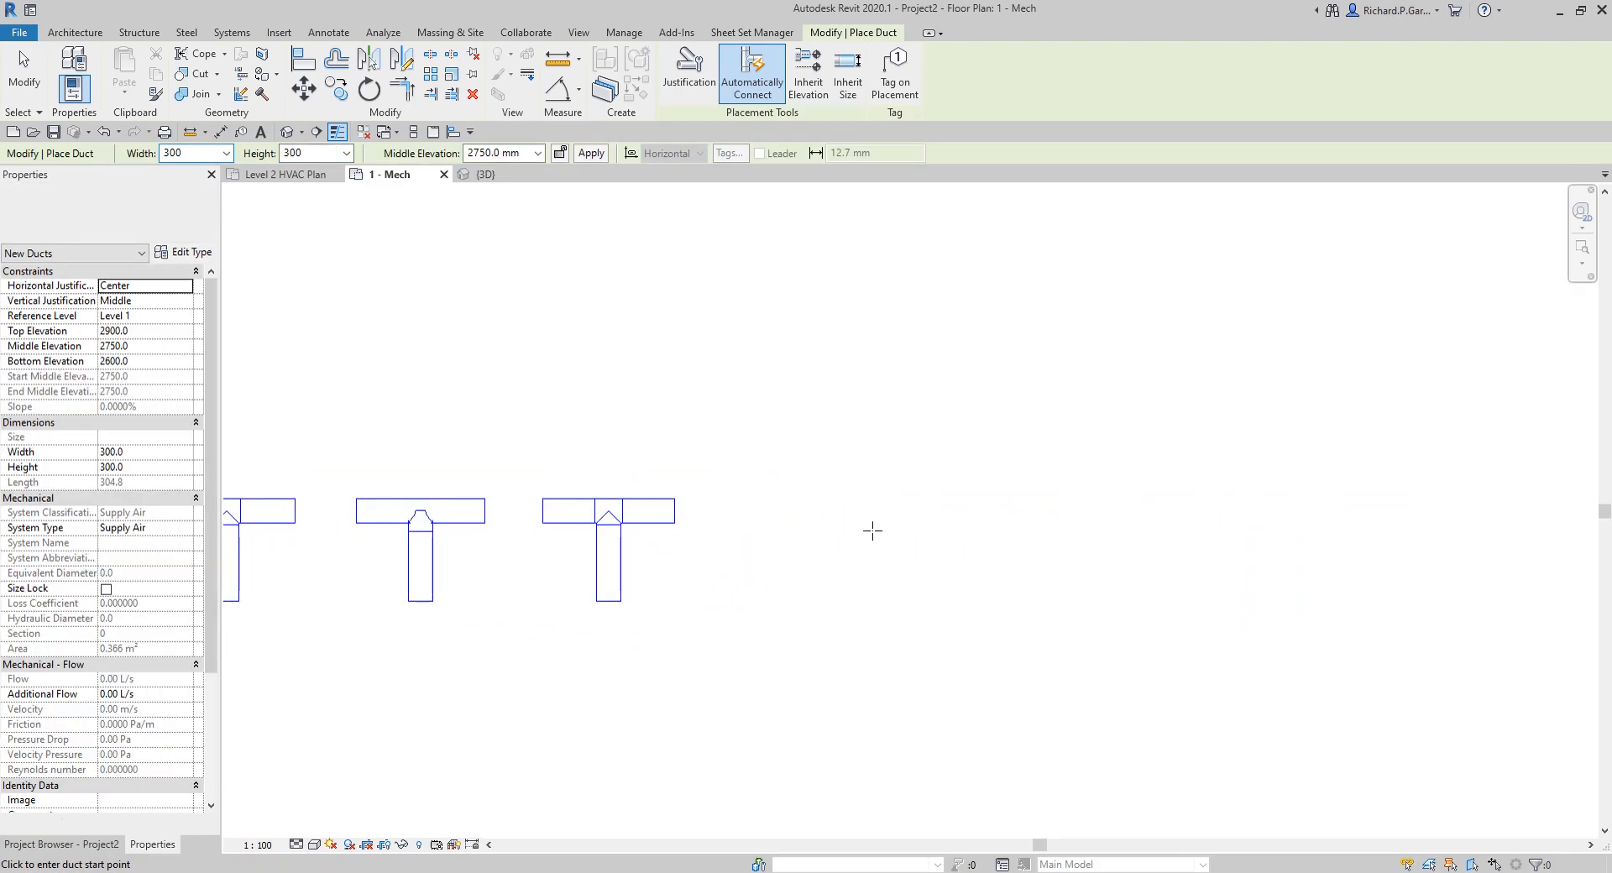
pyautogui.scroll(3, 760, 514)
pyautogui.click(756, 517)
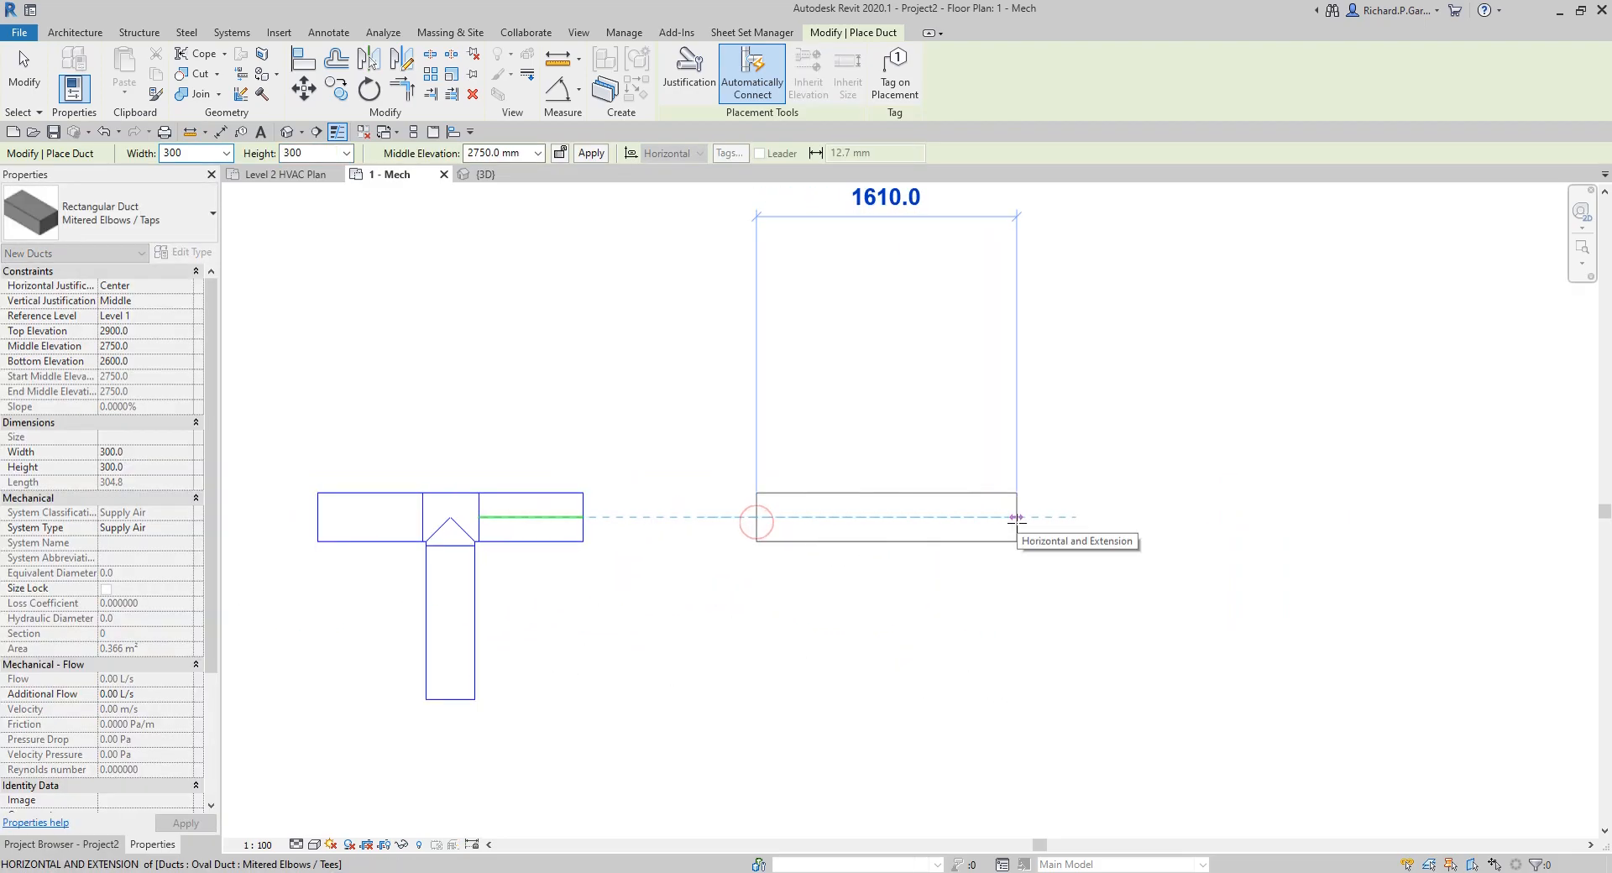
pyautogui.rightClick(1028, 392)
pyautogui.click(1076, 405)
# Step: Draw a branch down from the midpoint of the rectangular duct's lower edge, ending level with the oval branches
pyautogui.click(891, 542)
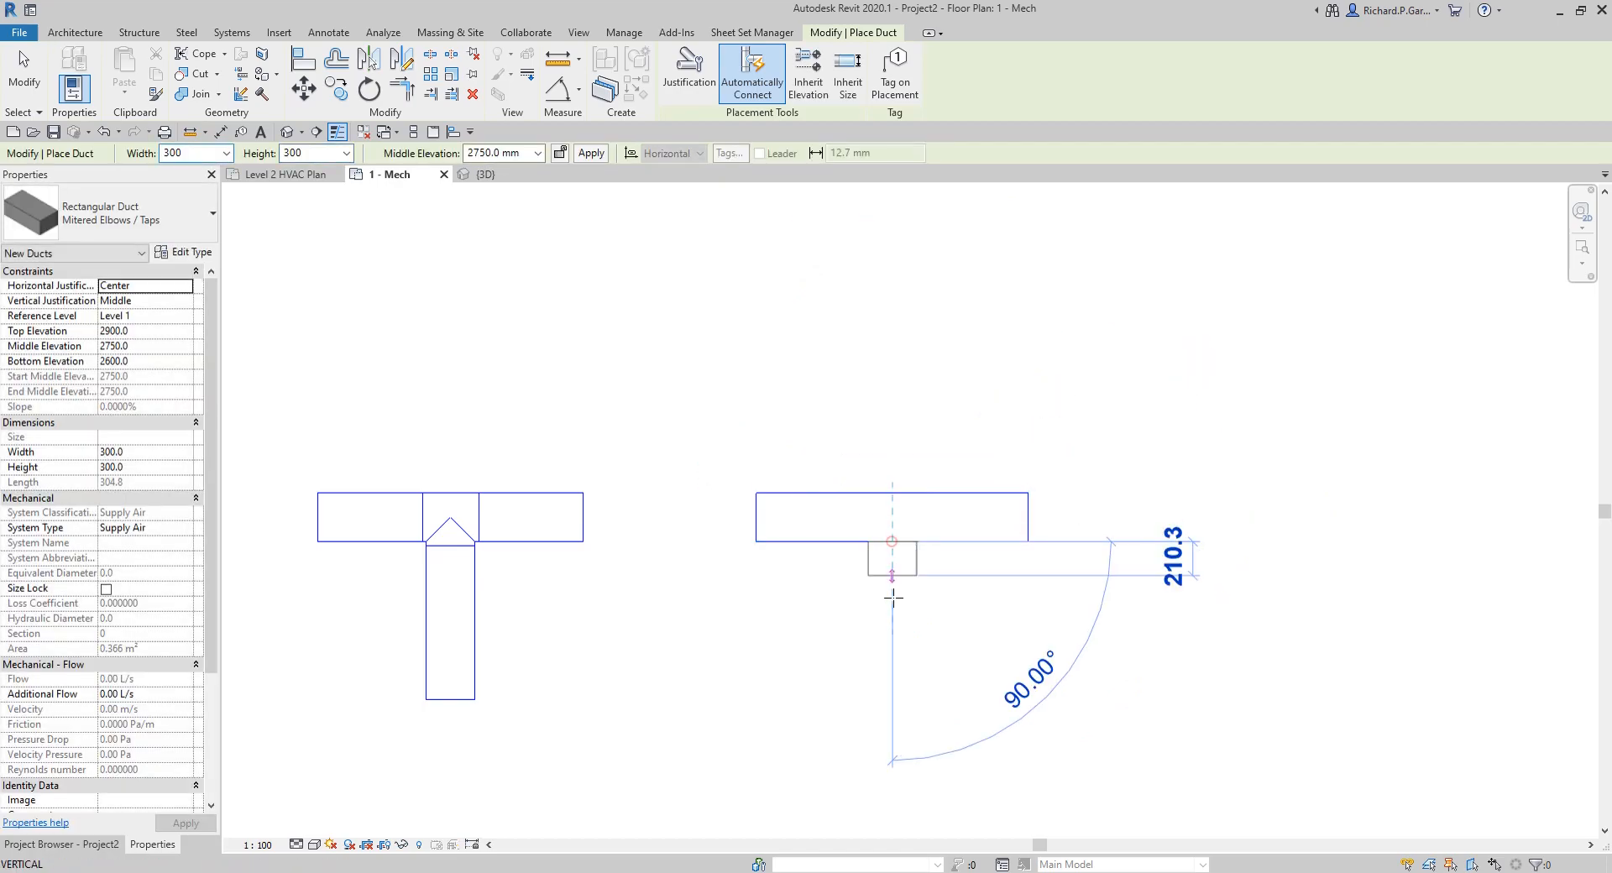
pyautogui.click(892, 700)
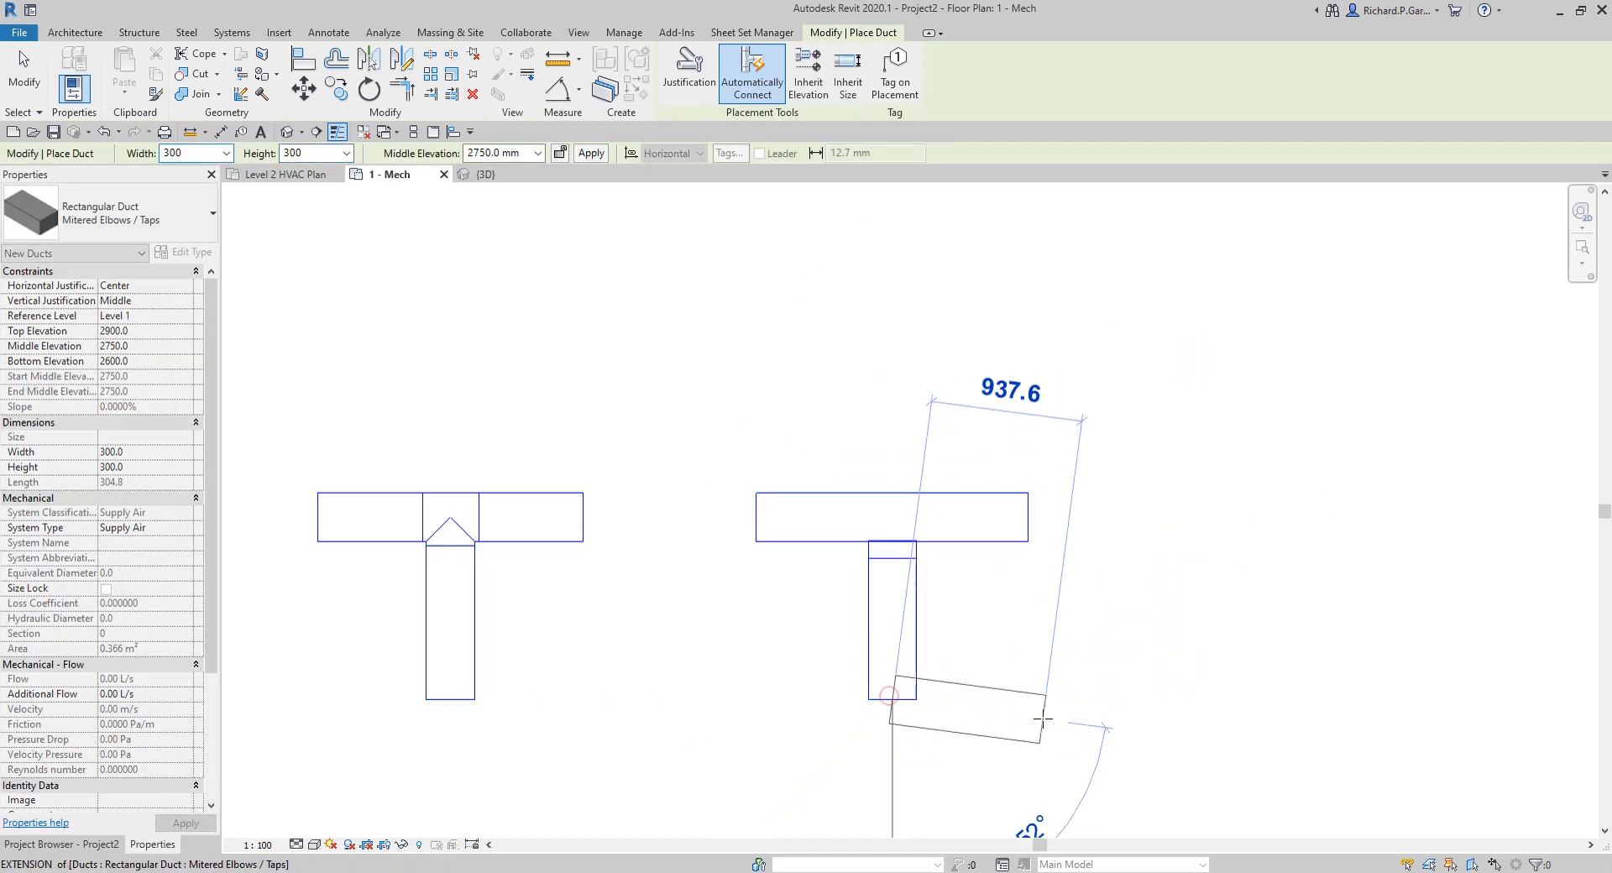
pyautogui.rightClick(1077, 639)
pyautogui.click(1116, 650)
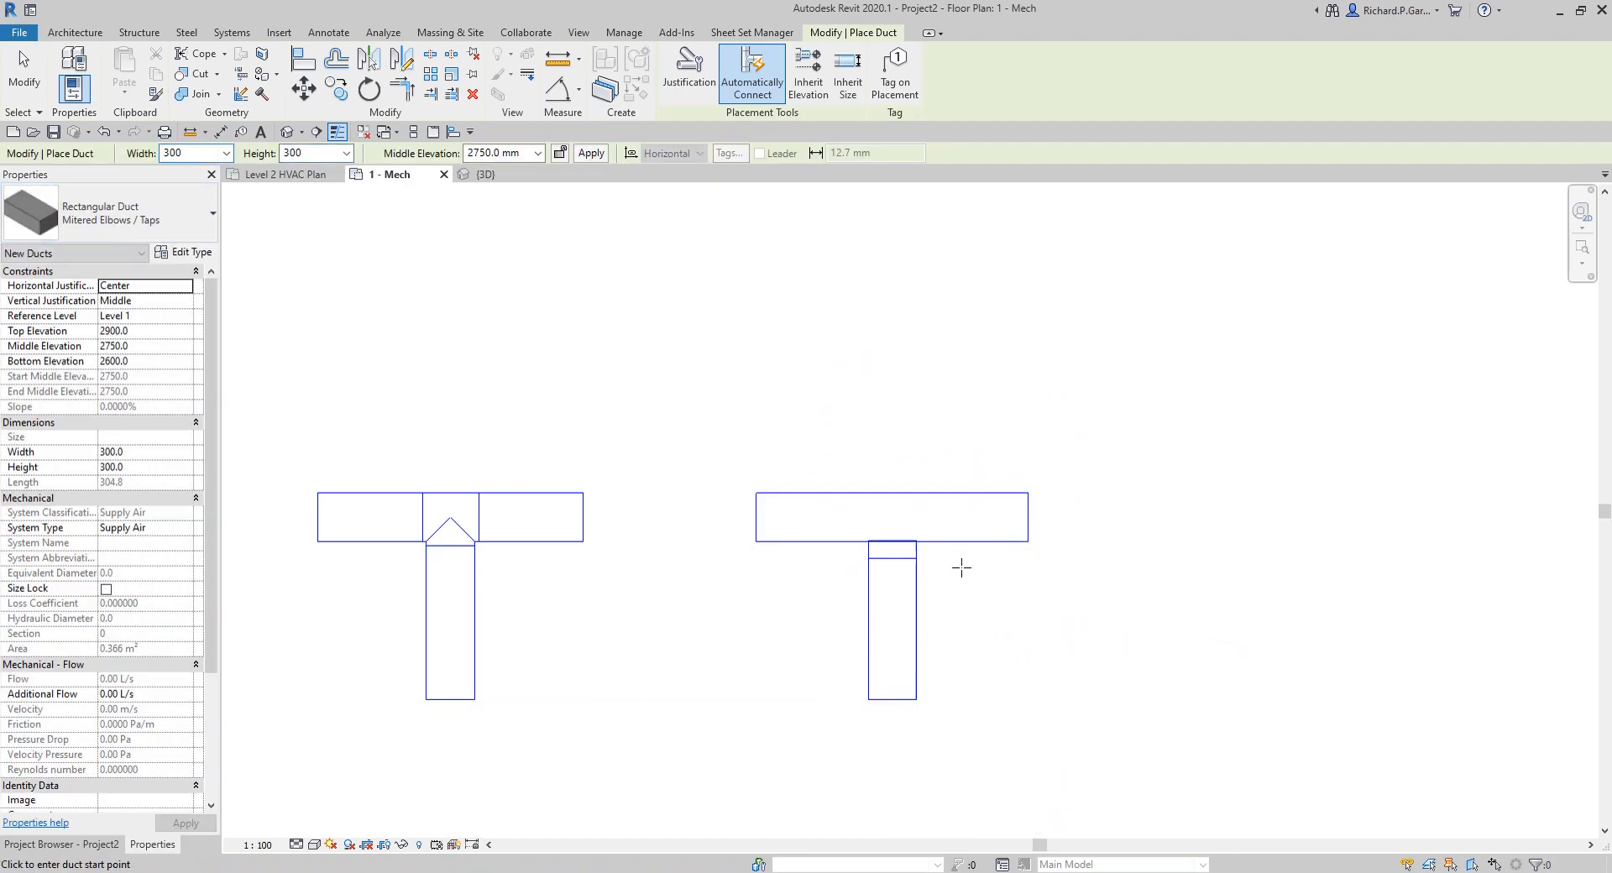
# Step: Draw a second horizontal rectangular duct of type Mitered Elbows / Tees, in line with and to the right of the first rectangular duct
pyautogui.click(118, 214)
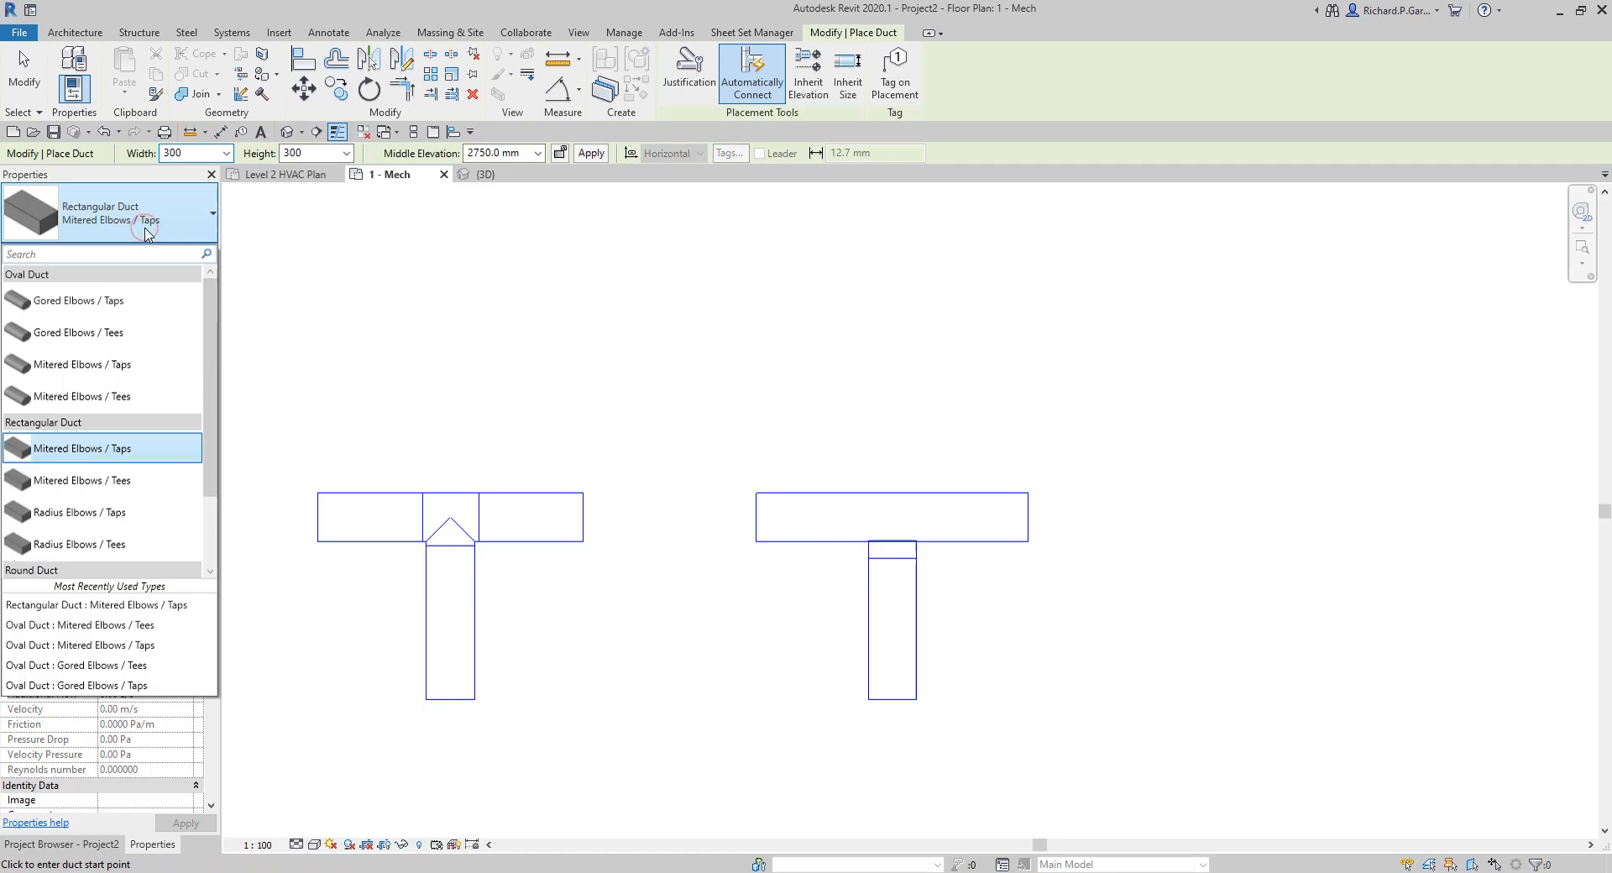
pyautogui.click(106, 482)
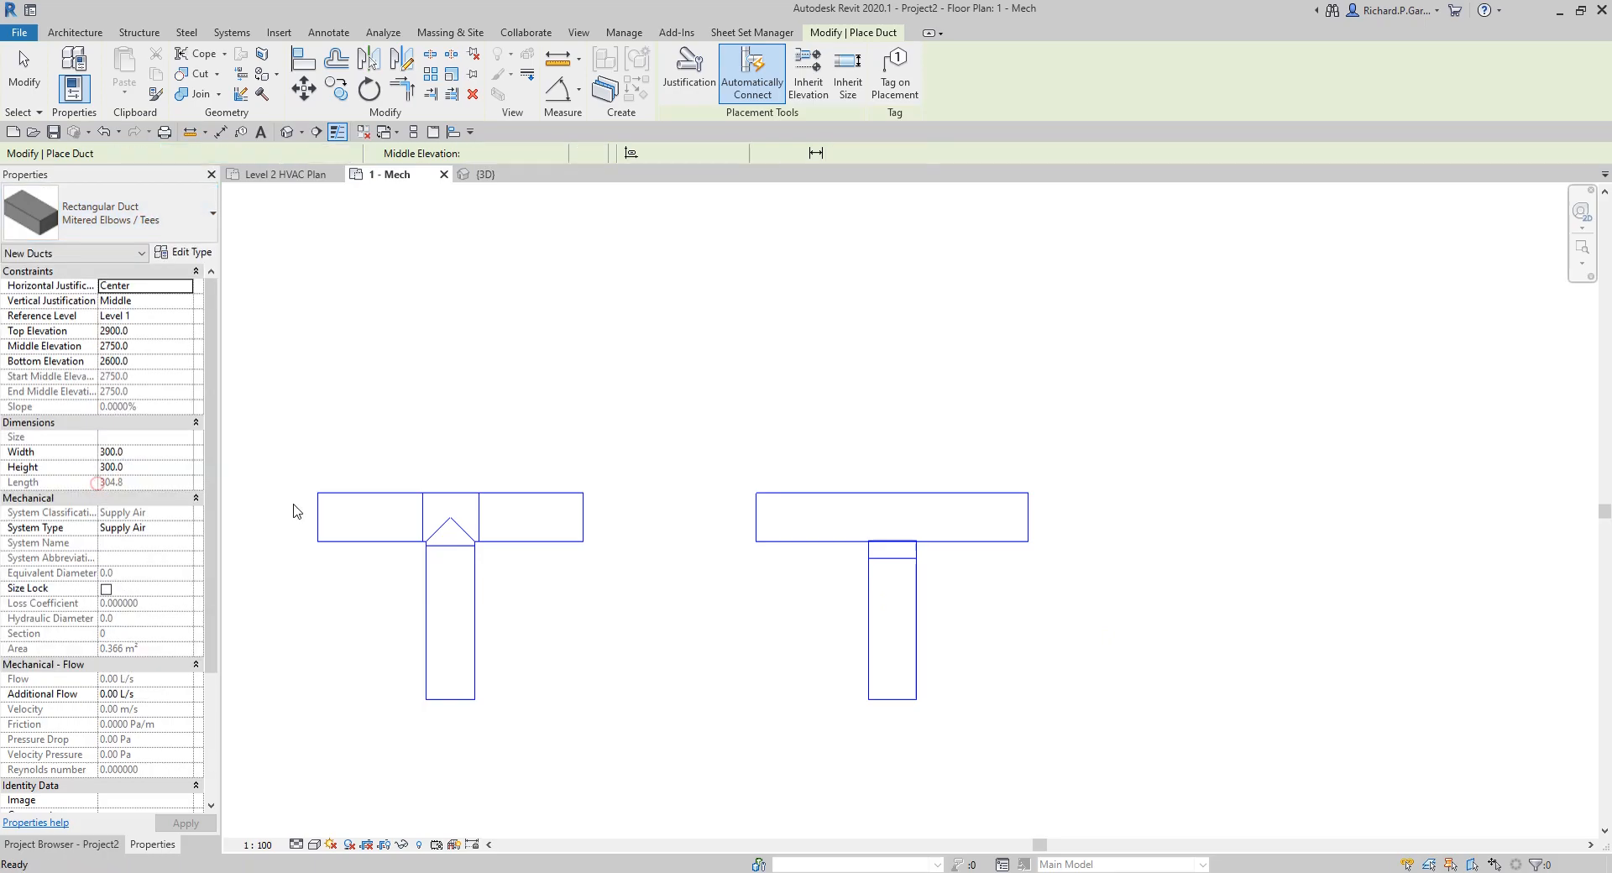
pyautogui.click(1205, 516)
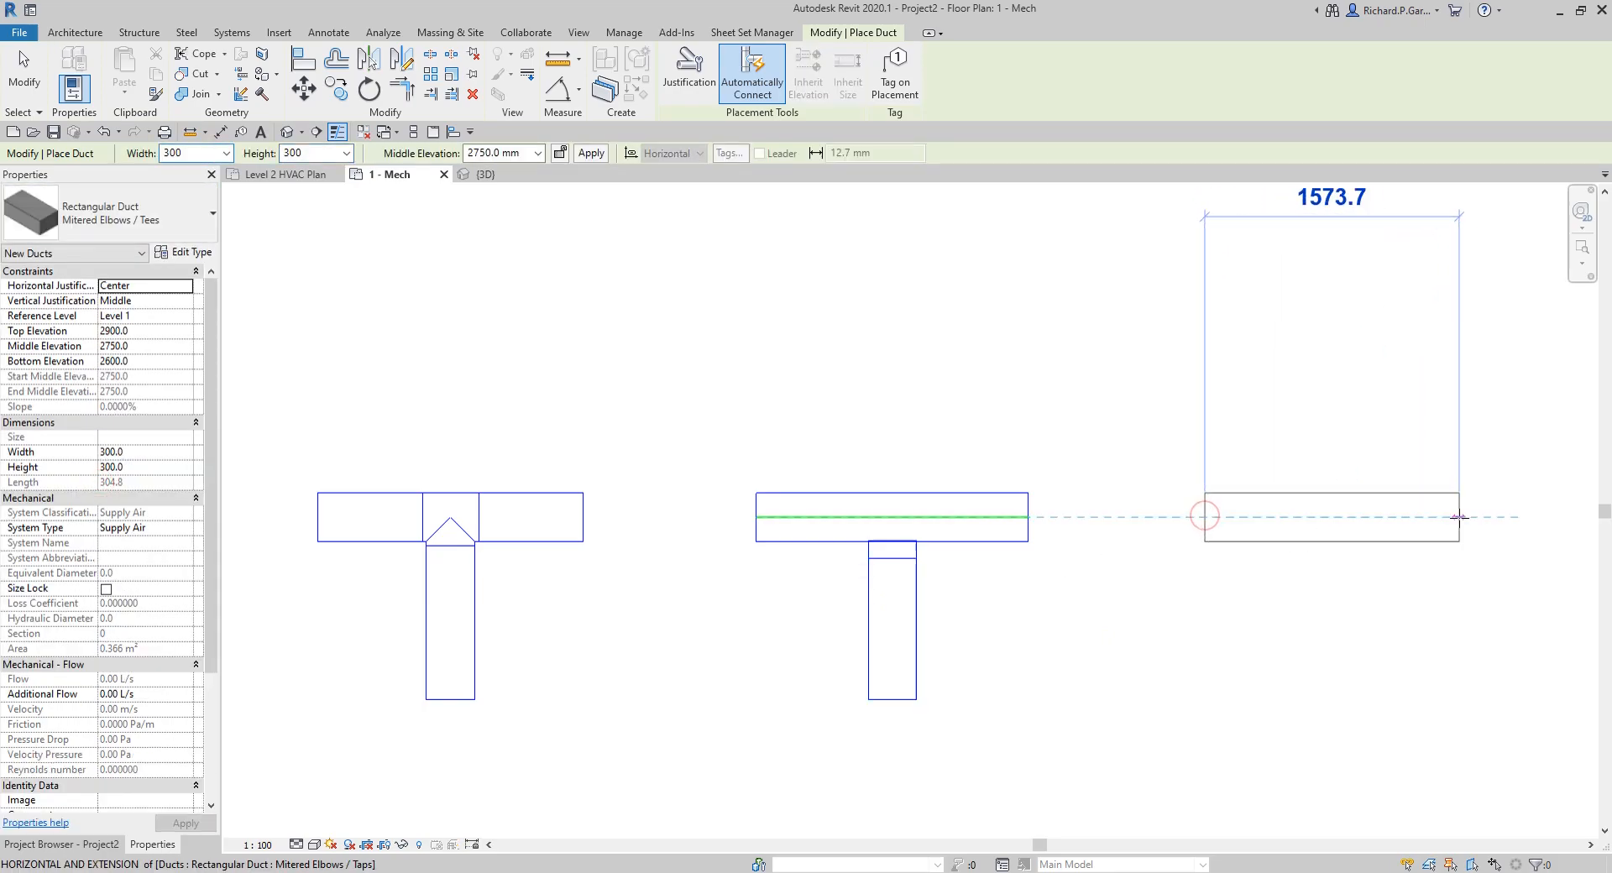
pyautogui.click(1480, 511)
pyautogui.moveTo(1379, 510); pyautogui.dragTo(1042, 474, button='middle')
pyautogui.rightClick(1292, 475)
pyautogui.click(1335, 486)
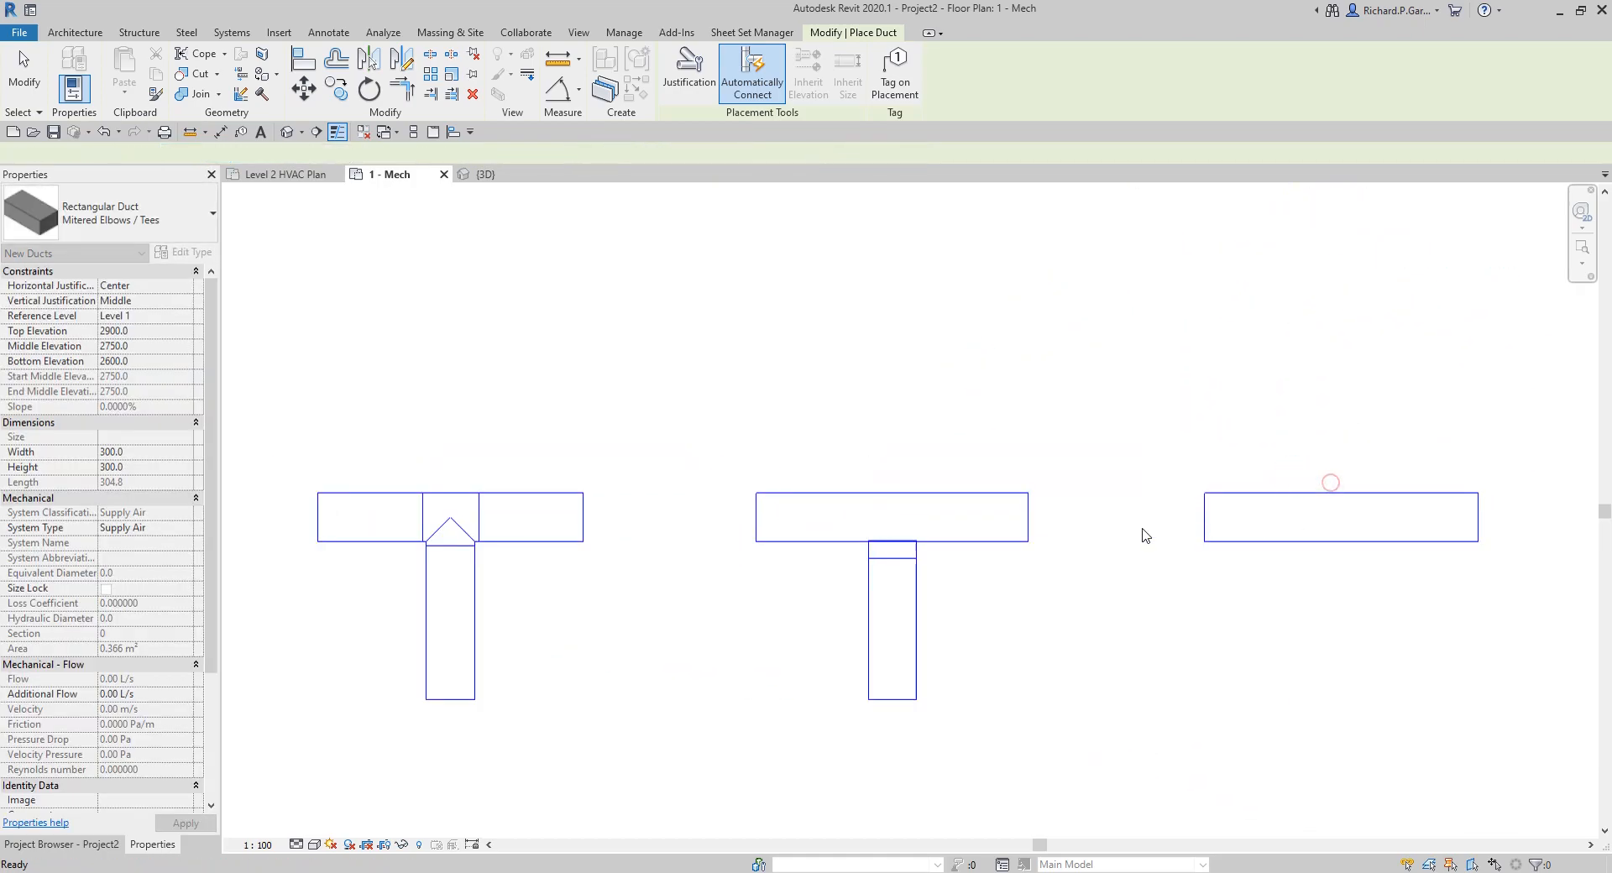
# Step: Draw a branch down from the midpoint of the second rectangular duct's lower edge, ending level with the other branches
pyautogui.click(1341, 542)
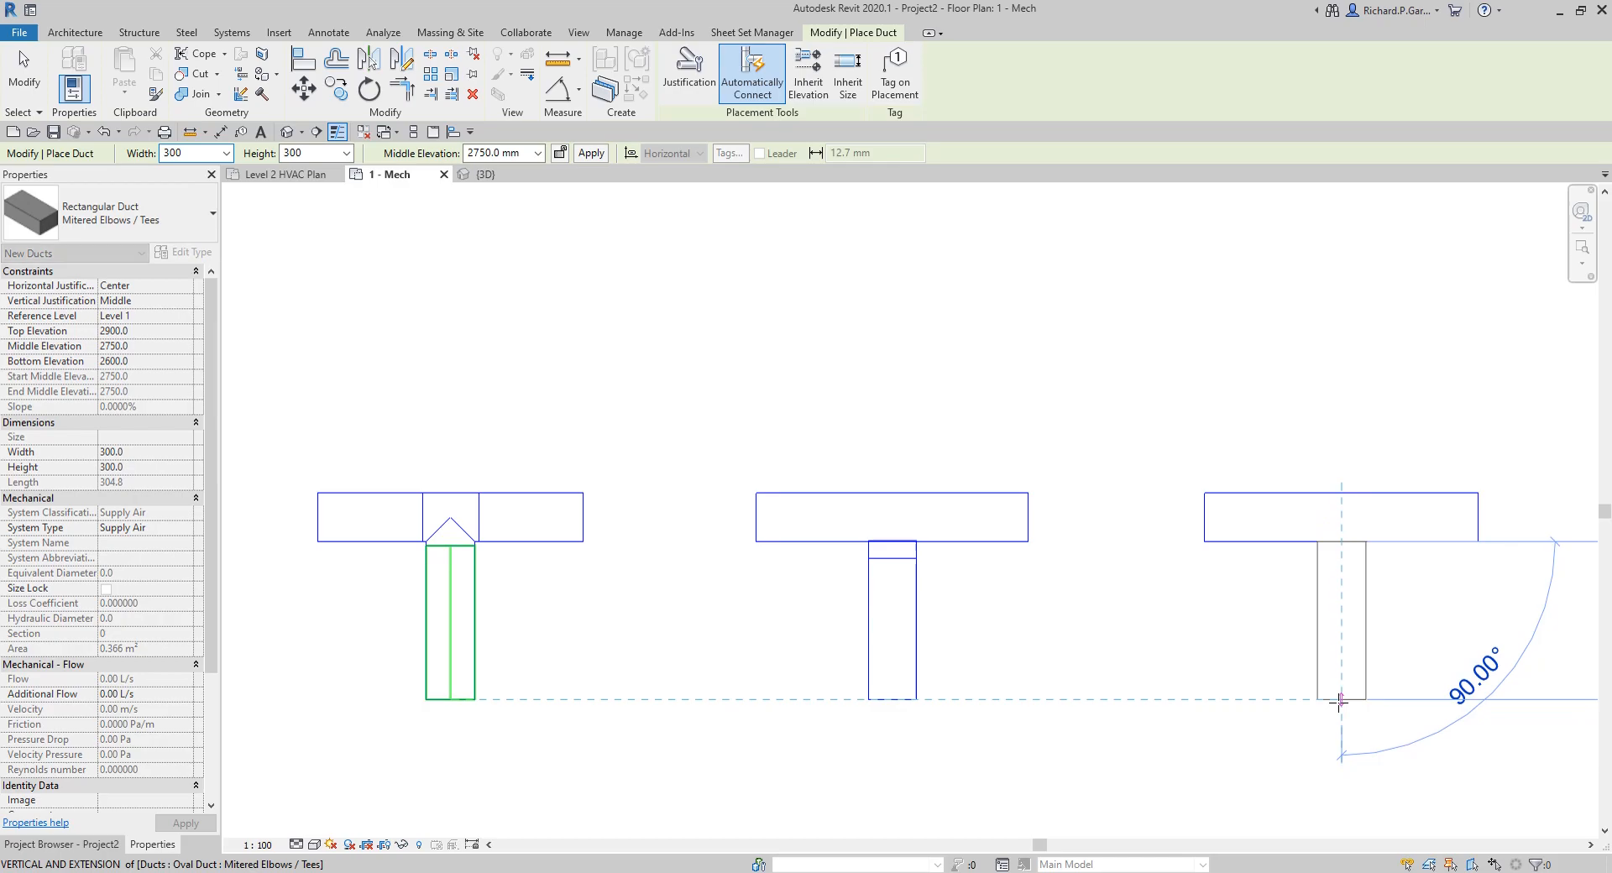
pyautogui.scroll(-3, 1015, 640)
pyautogui.rightClick(1196, 639)
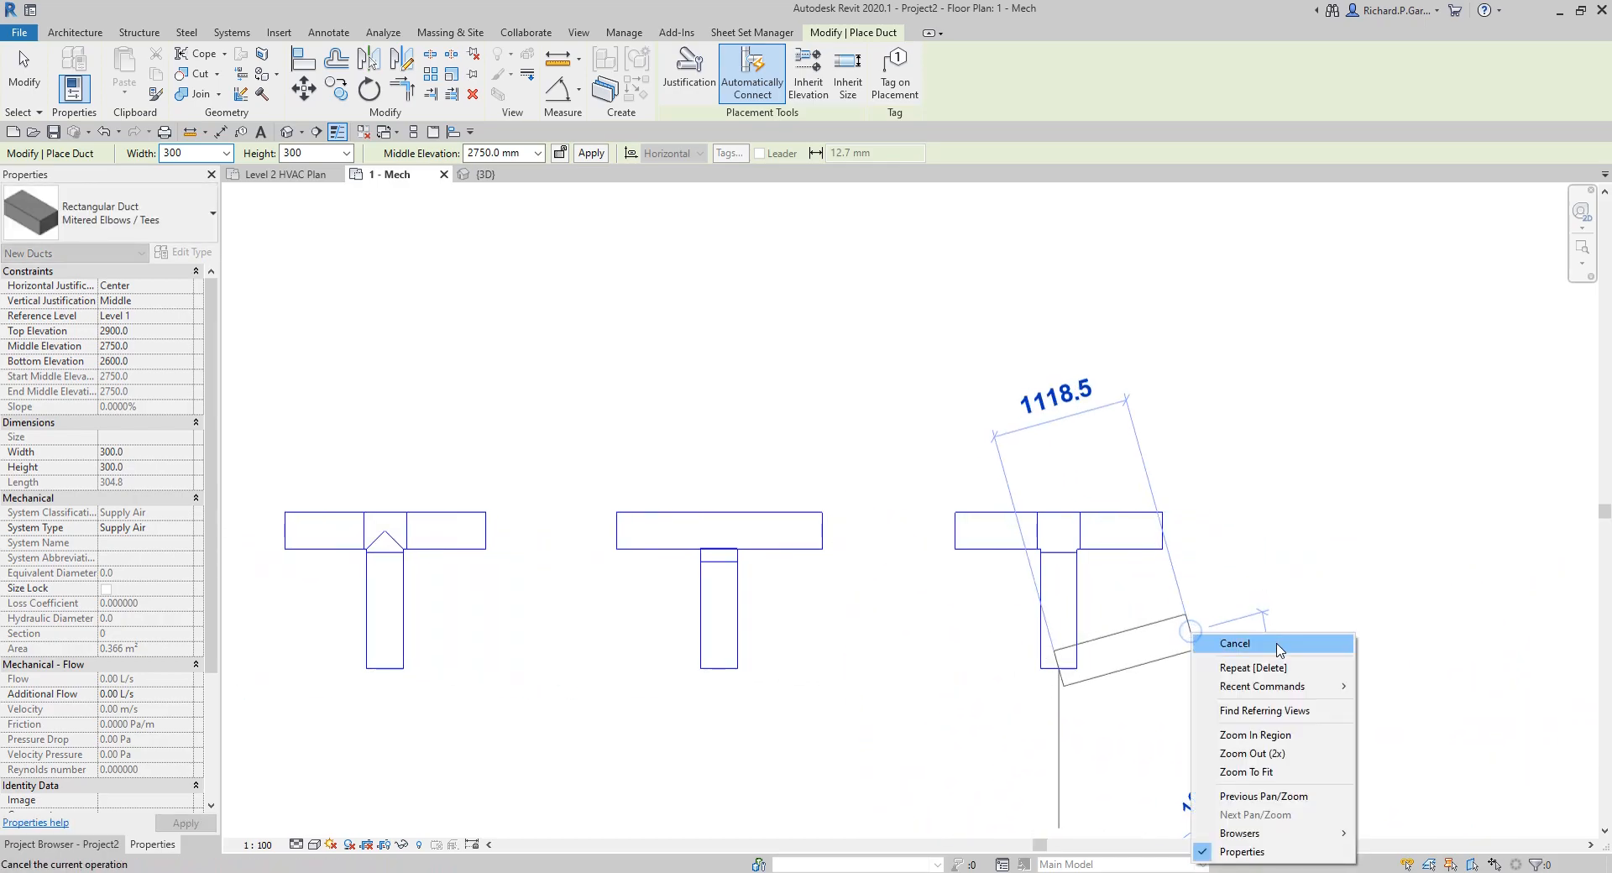
pyautogui.click(1260, 644)
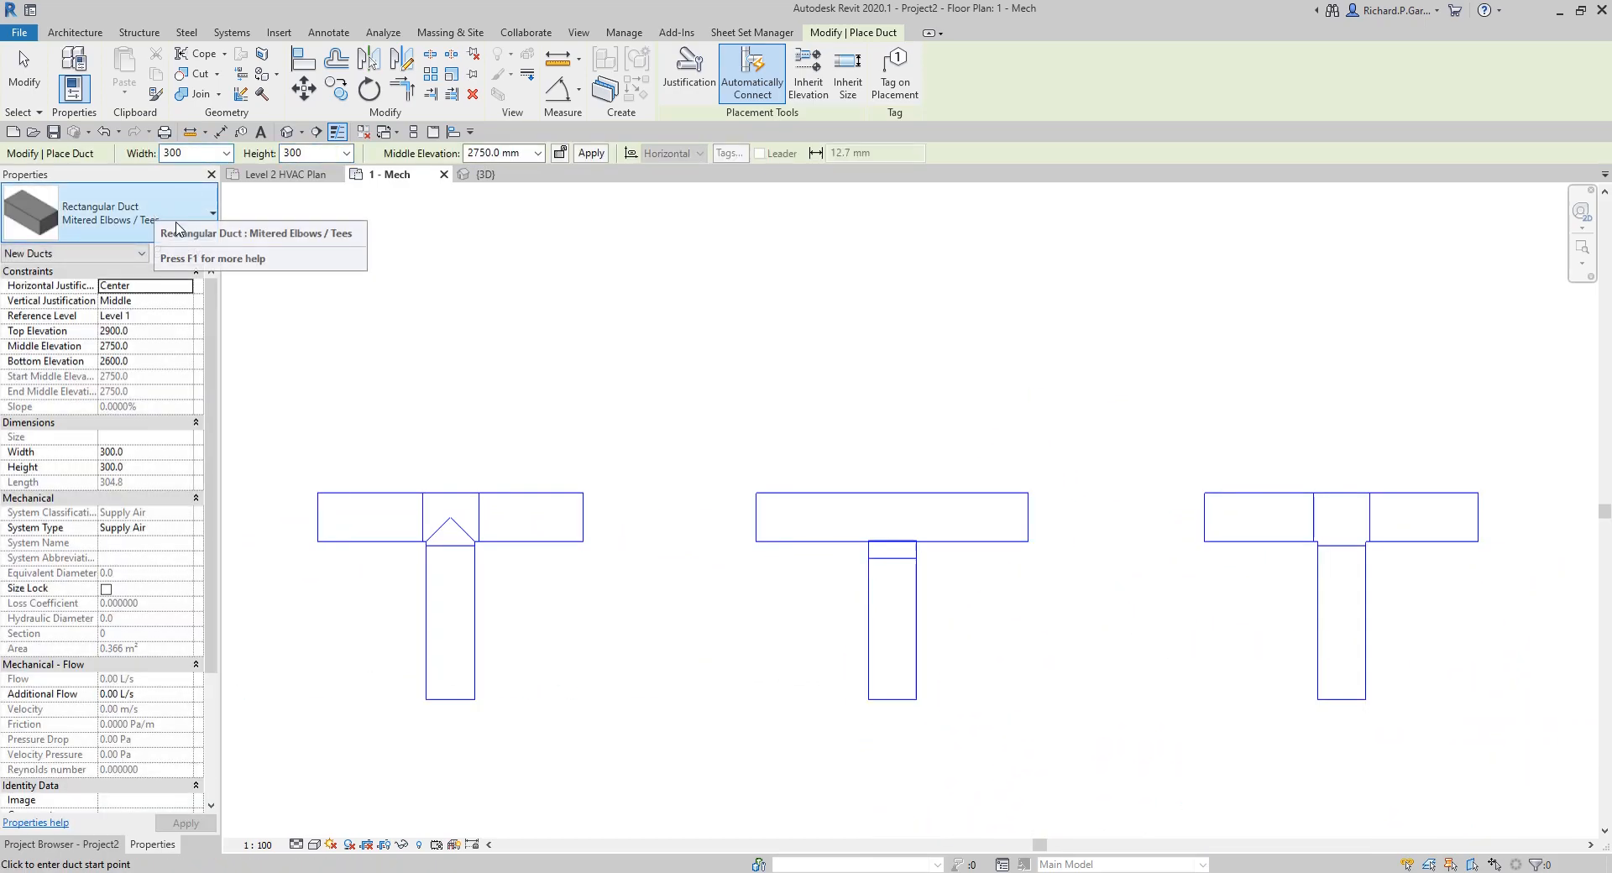
# Step: Draw a Radius Elbows / Taps rectangular duct in line with and right of the Mitered Elbows / Tees sample, running about 1780 mm right and turning straight down
pyautogui.click(130, 215)
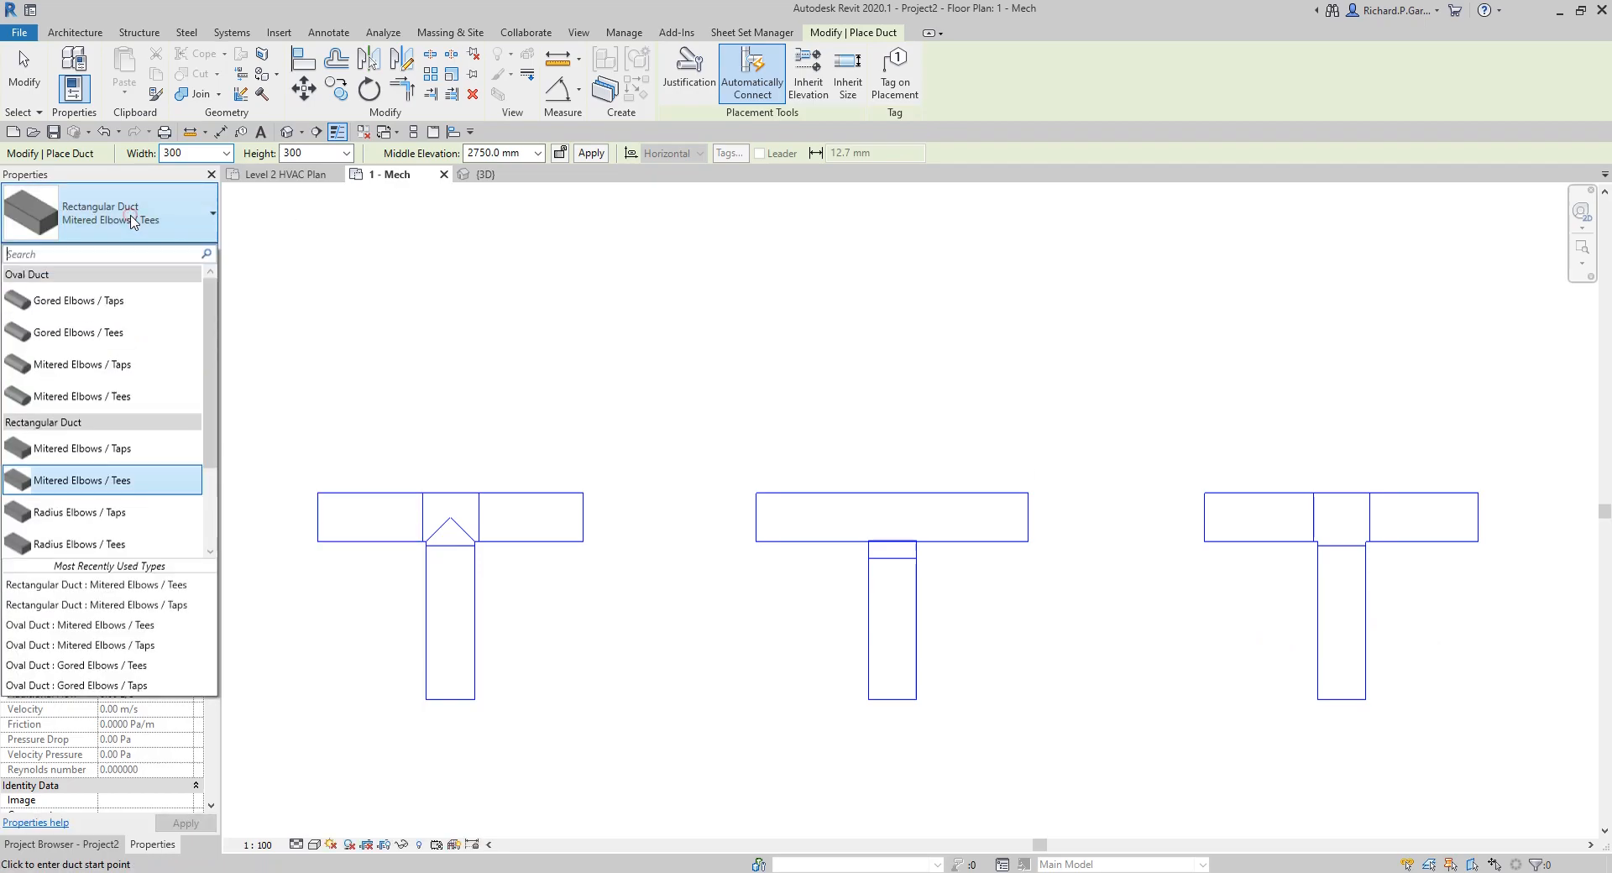
pyautogui.click(98, 519)
pyautogui.scroll(-2, 1033, 461)
pyautogui.moveTo(1033, 461); pyautogui.dragTo(713, 402, button='middle')
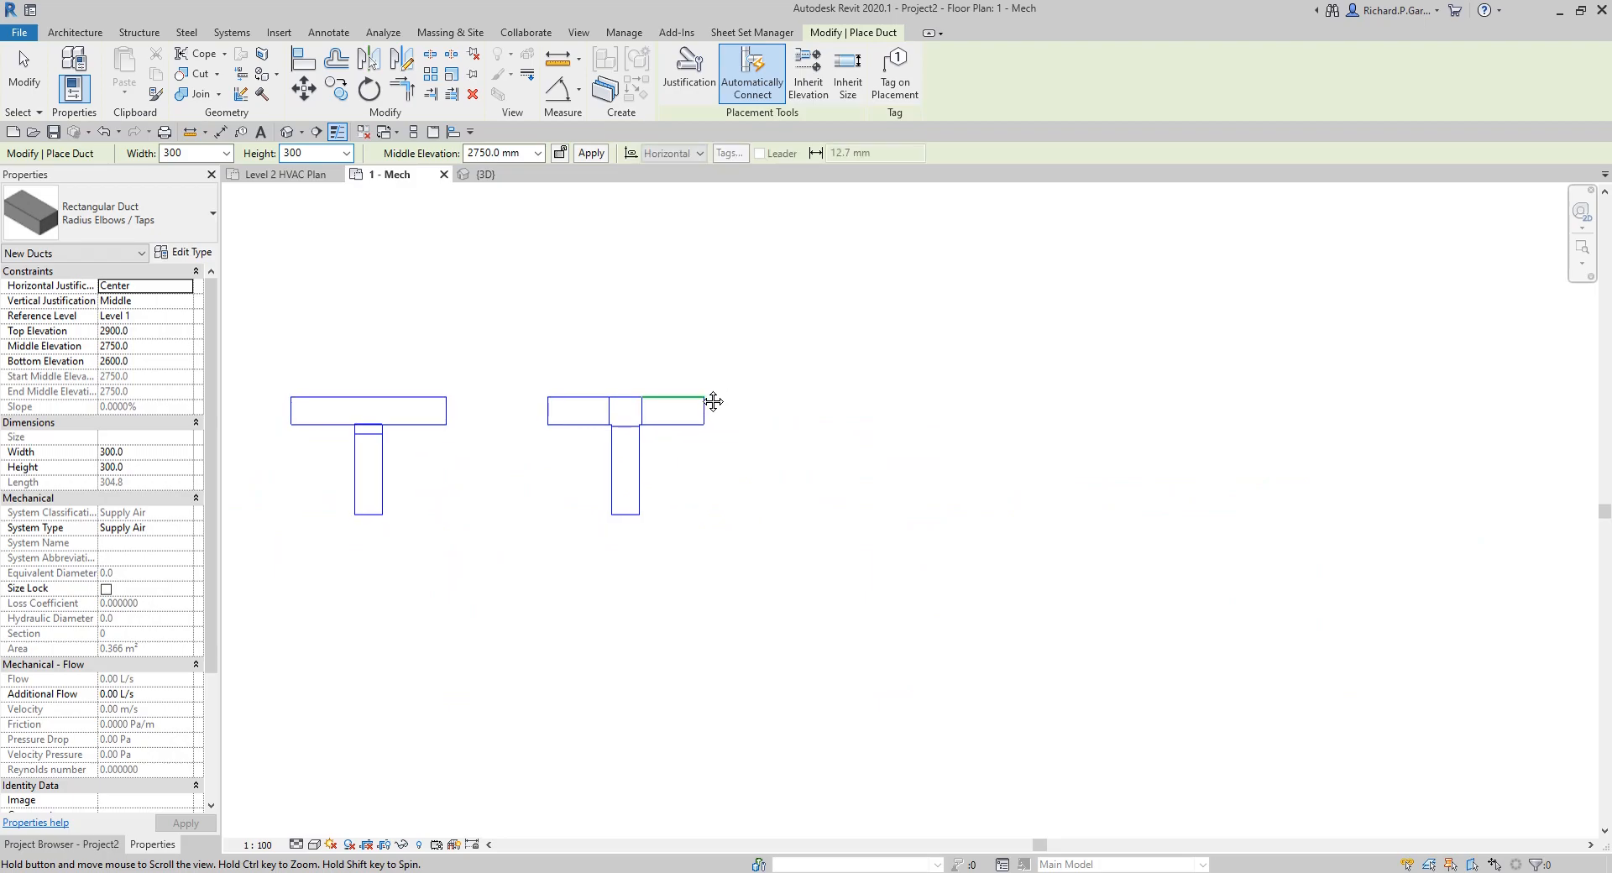
pyautogui.click(783, 410)
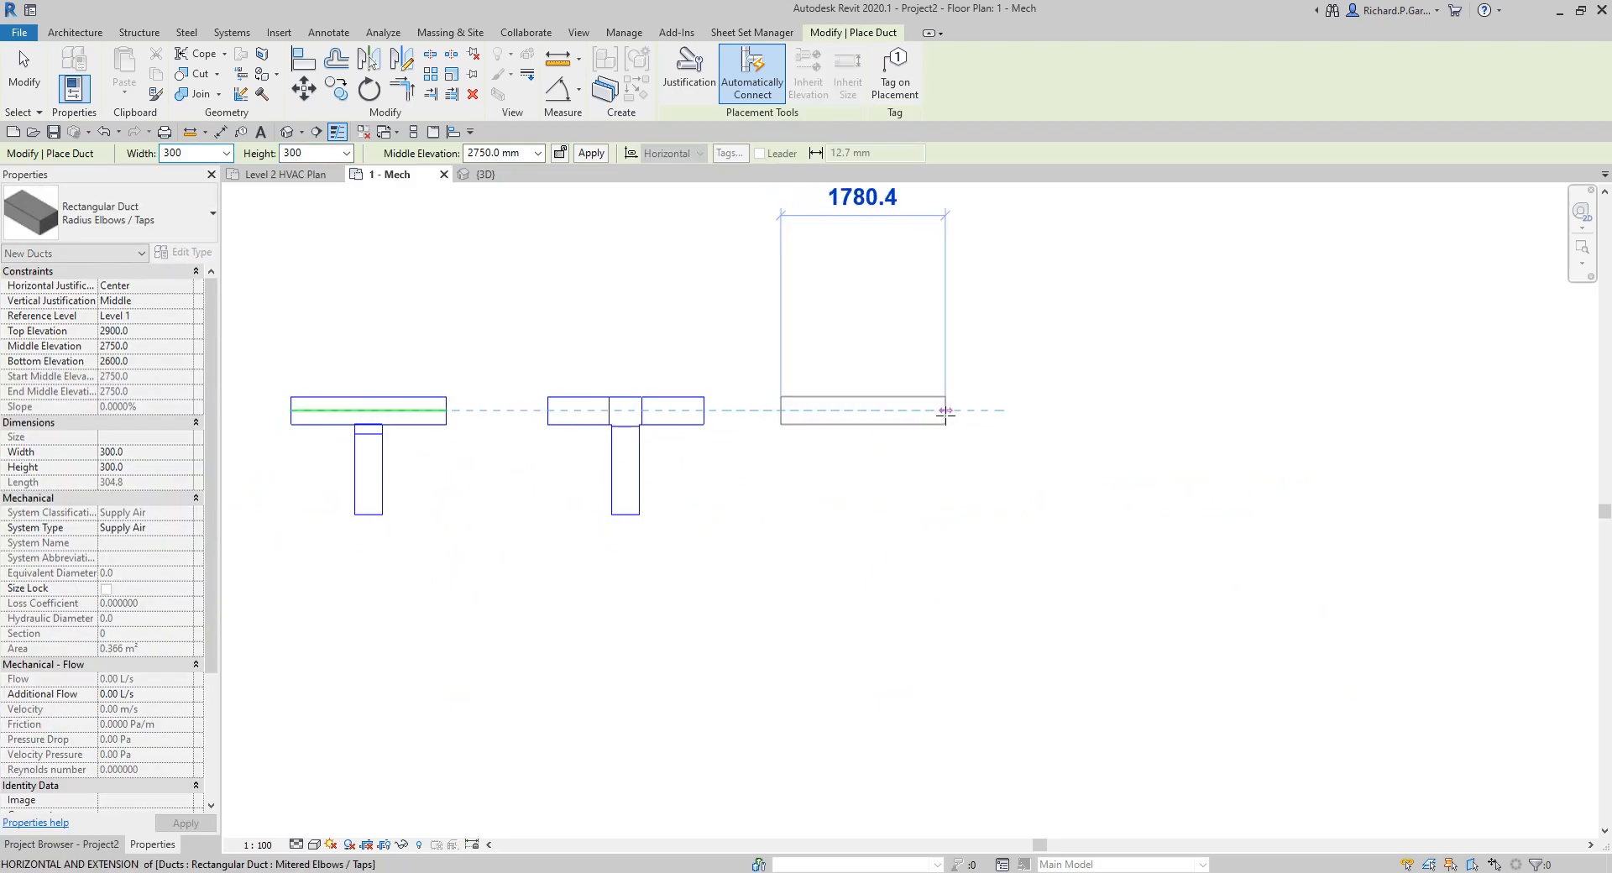
pyautogui.click(945, 410)
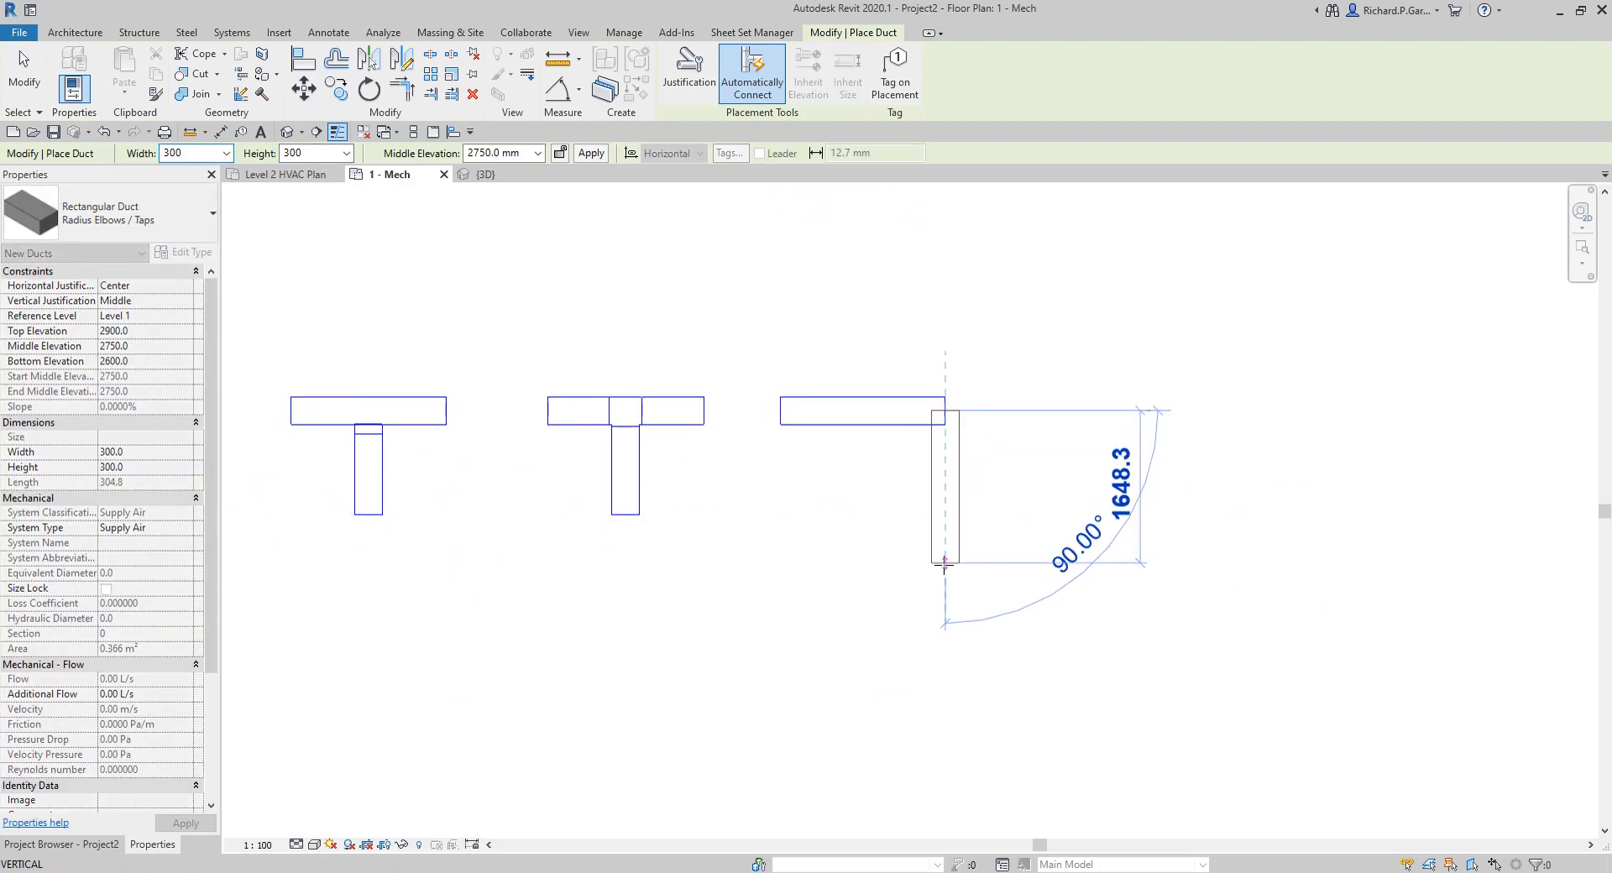
pyautogui.click(946, 580)
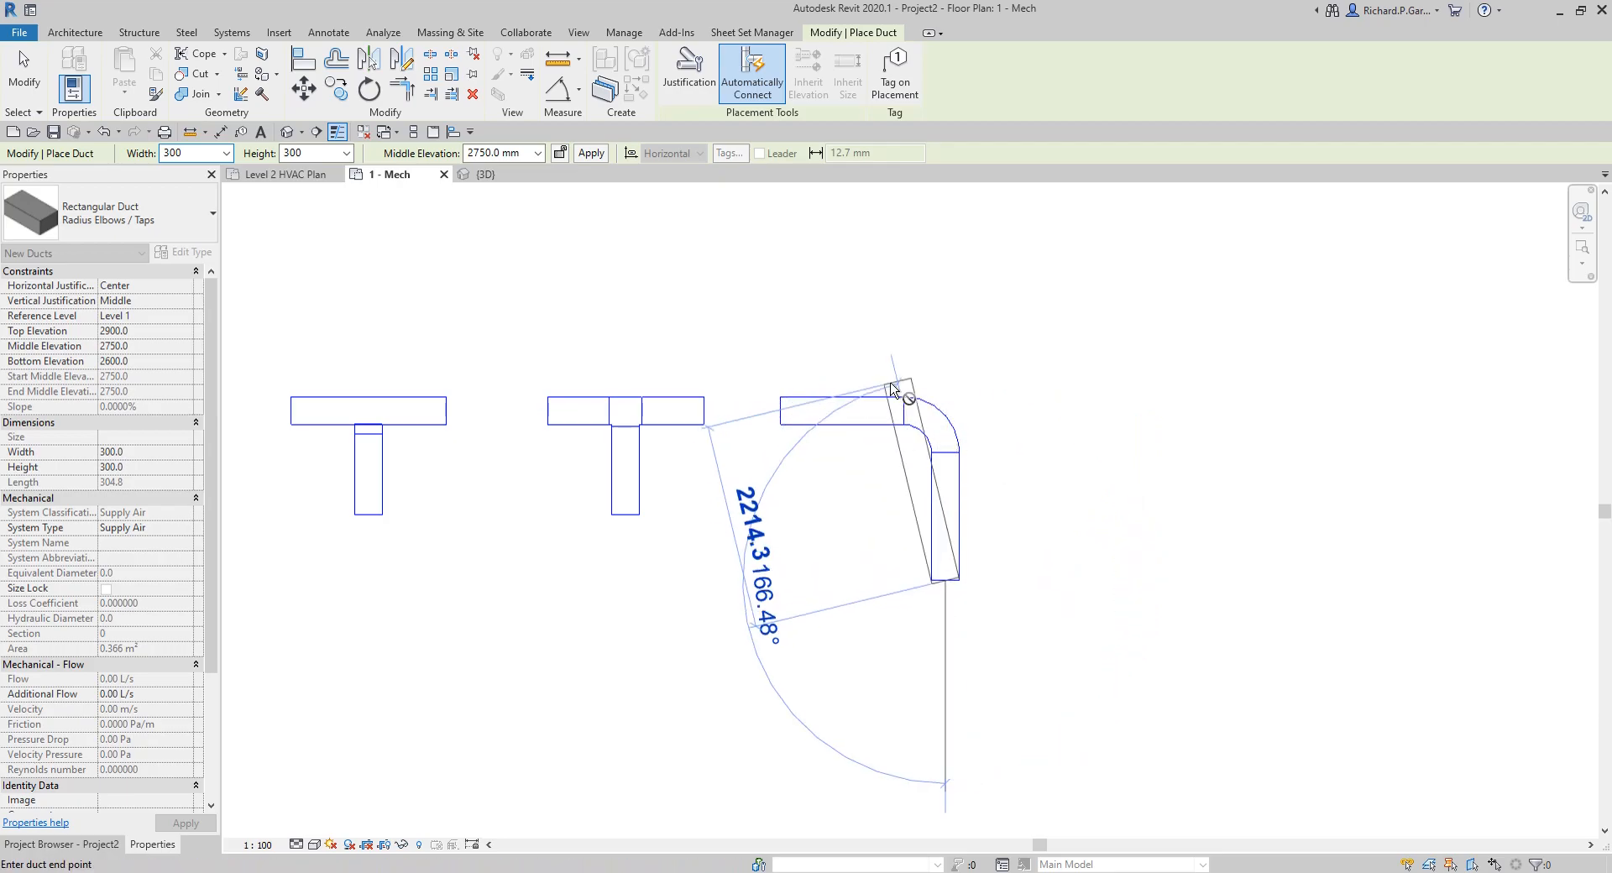
pyautogui.rightClick(1011, 414)
pyautogui.click(1071, 432)
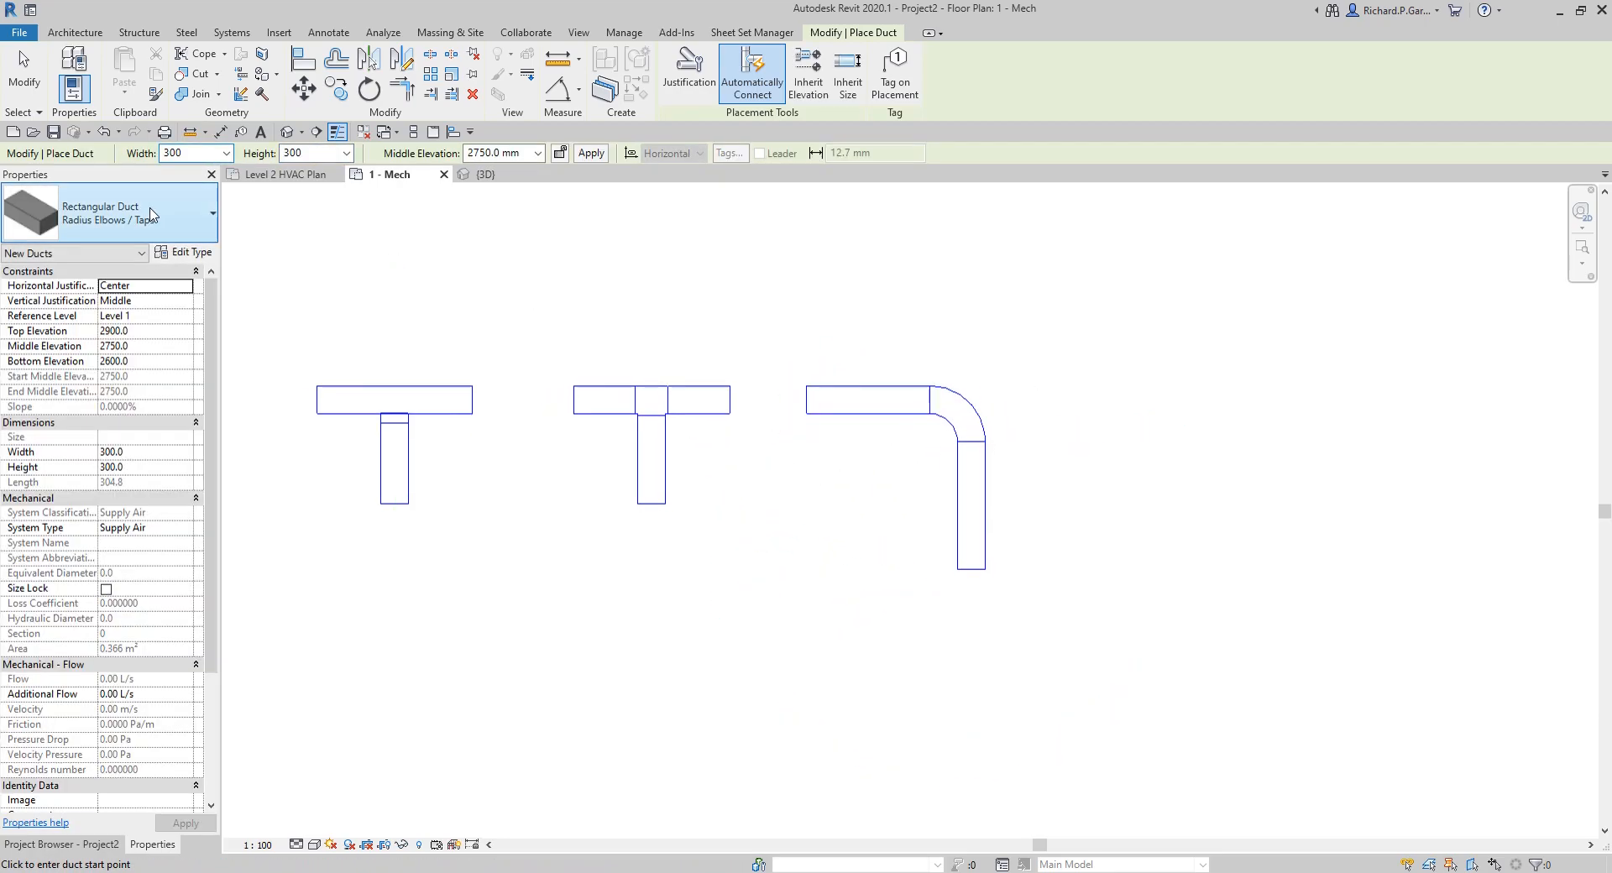
# Step: Draw a Mitered Elbows / Tees rectangular duct below the second rectangular sample, running about 1700 mm right and turning 90° down
pyautogui.click(151, 214)
pyautogui.click(105, 485)
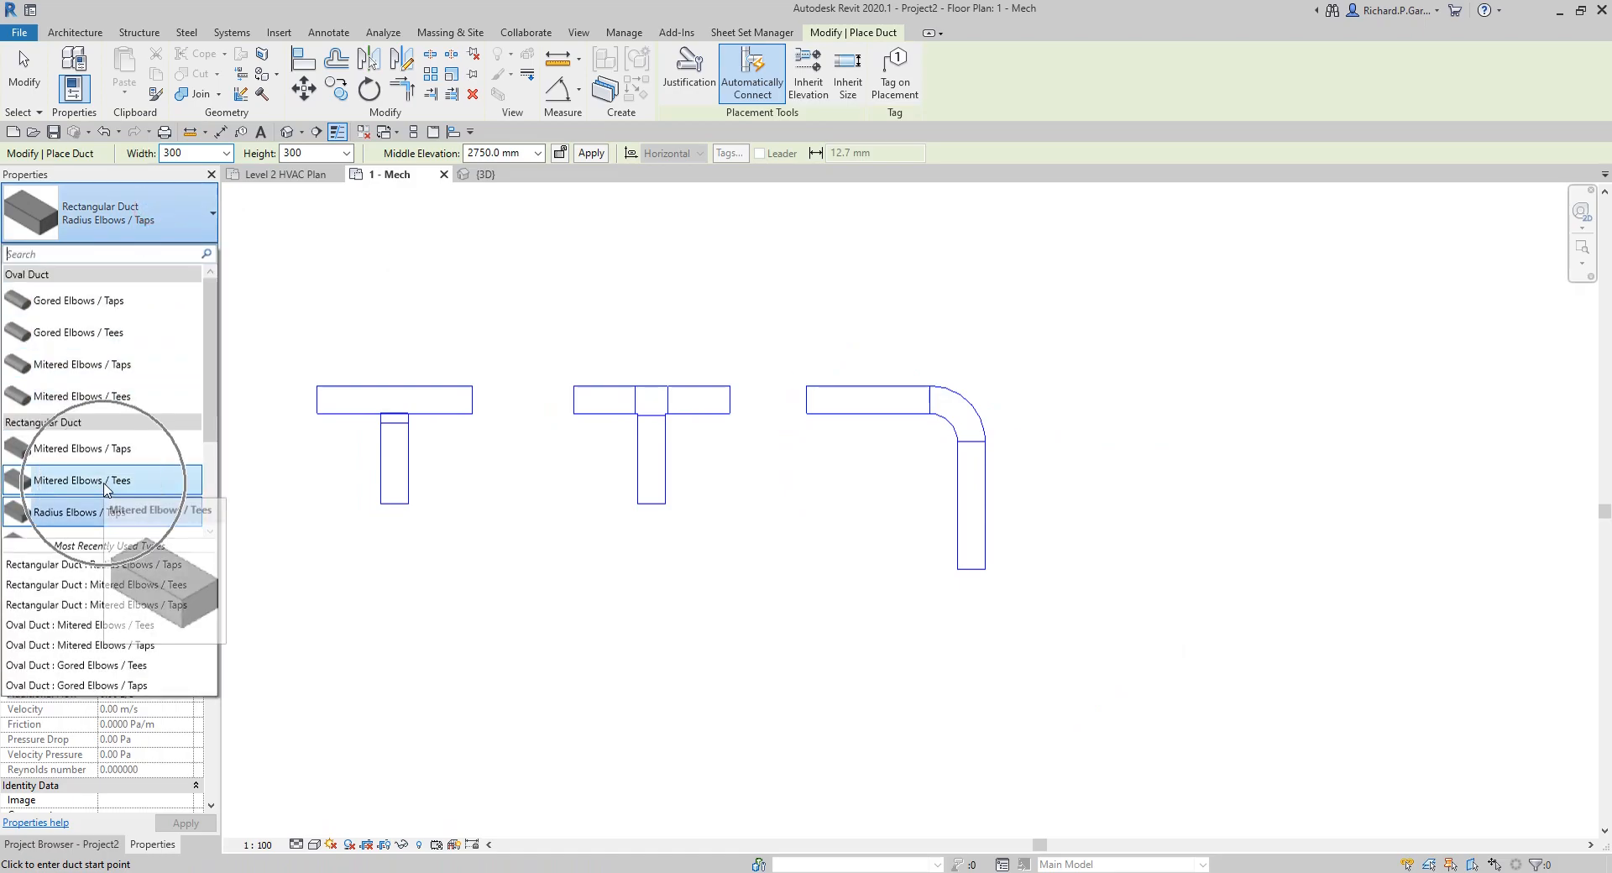
pyautogui.click(583, 570)
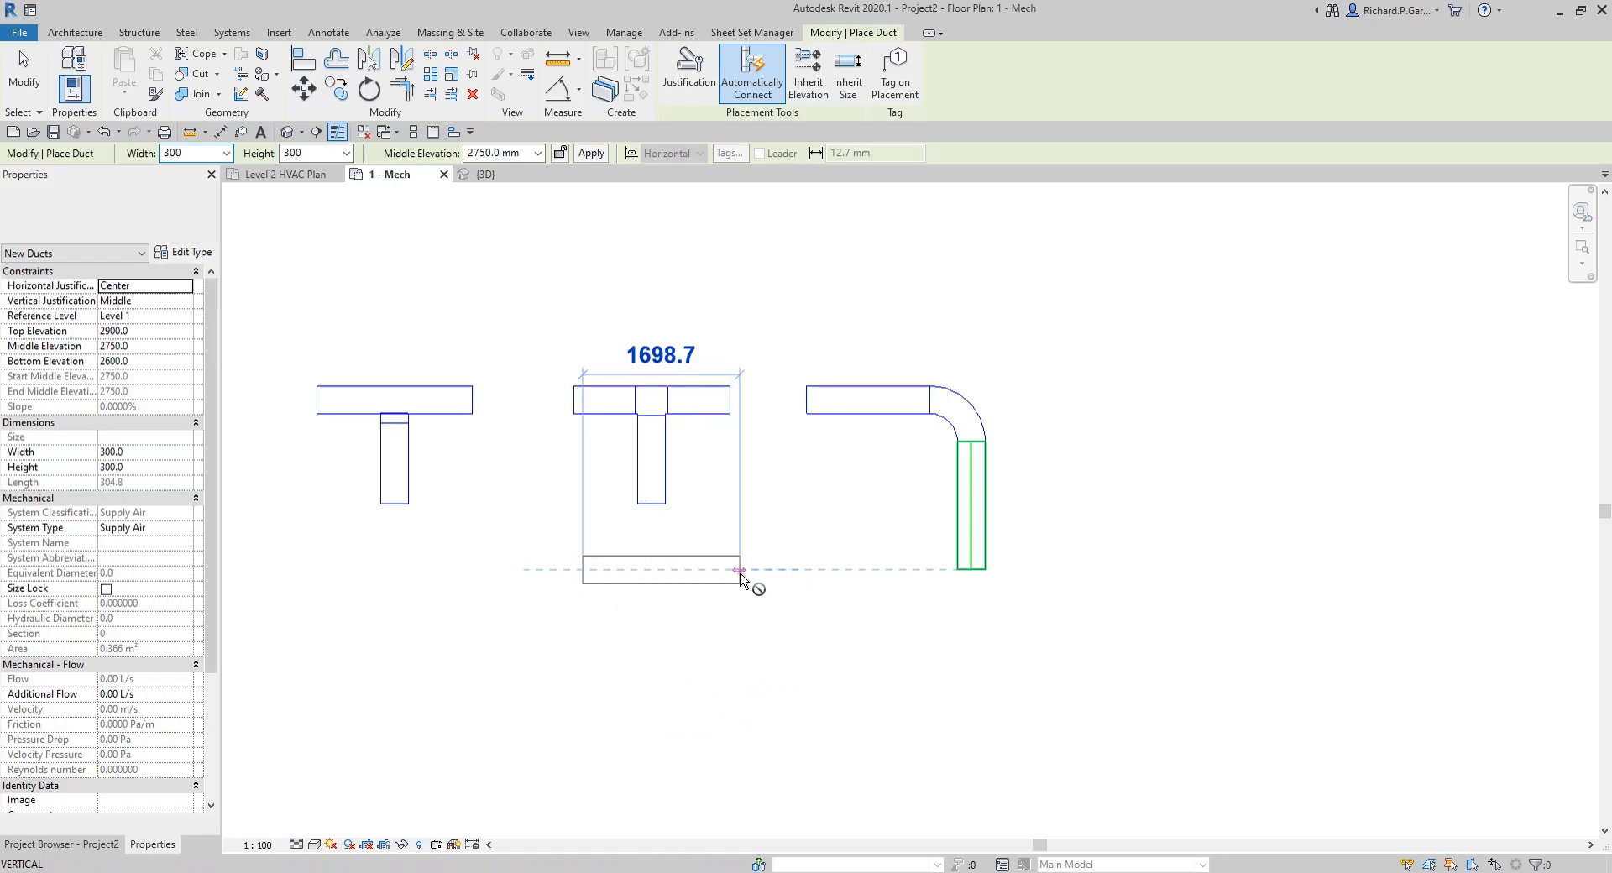
pyautogui.click(740, 570)
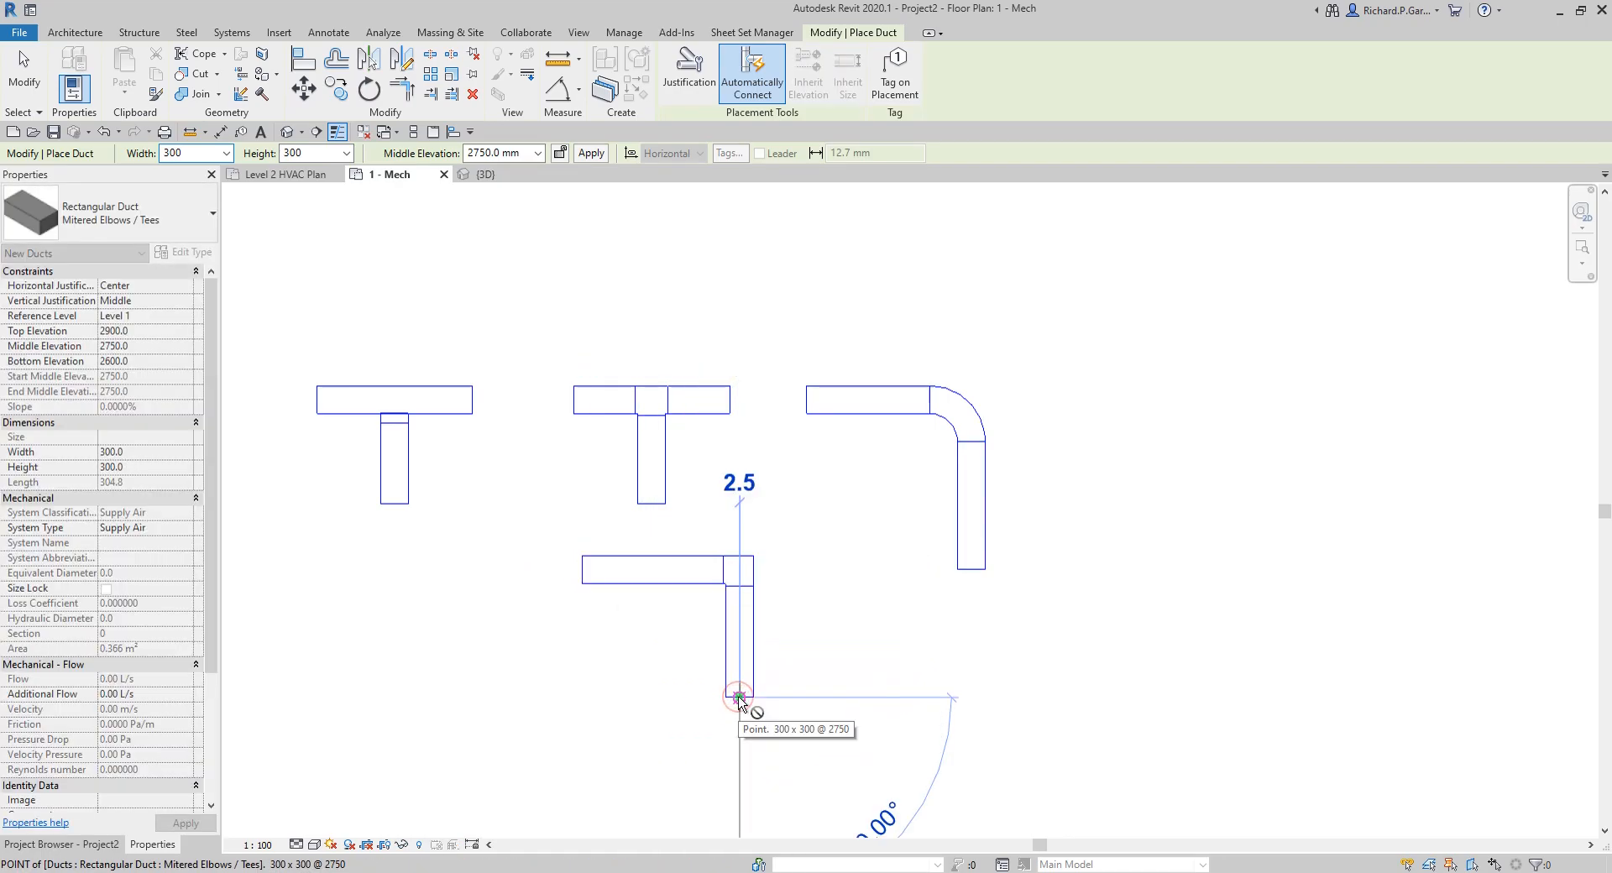
pyautogui.click(739, 697)
pyautogui.rightClick(843, 695)
pyautogui.click(887, 453)
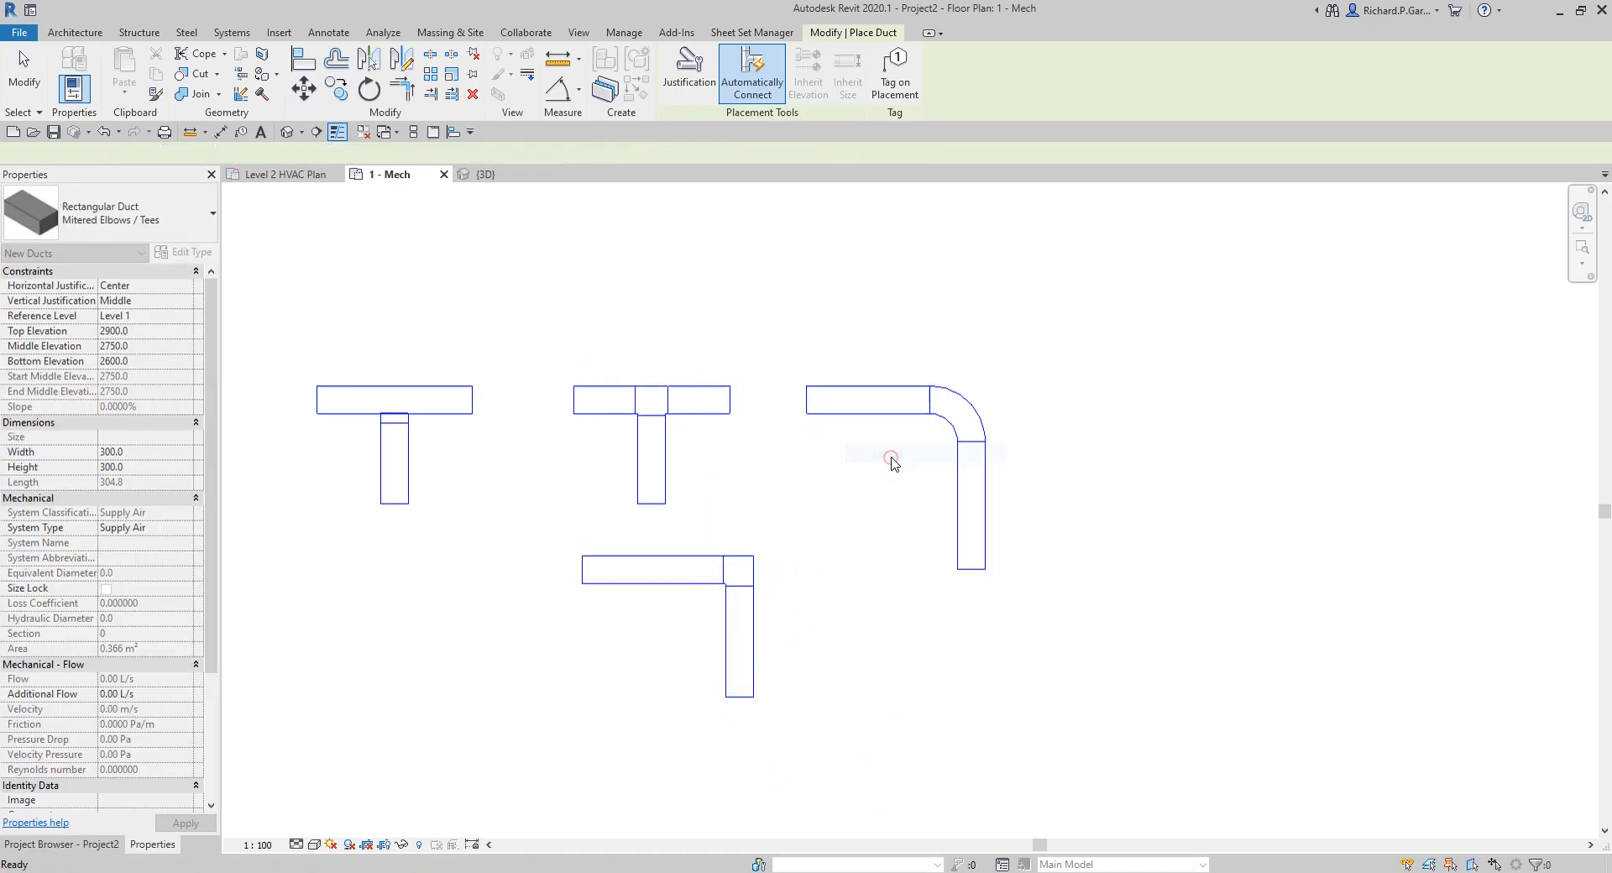
# Step: Draw a short Radius Elbows / Taps branch to the right from the vertical leg of the radius-elbow duct
pyautogui.click(189, 215)
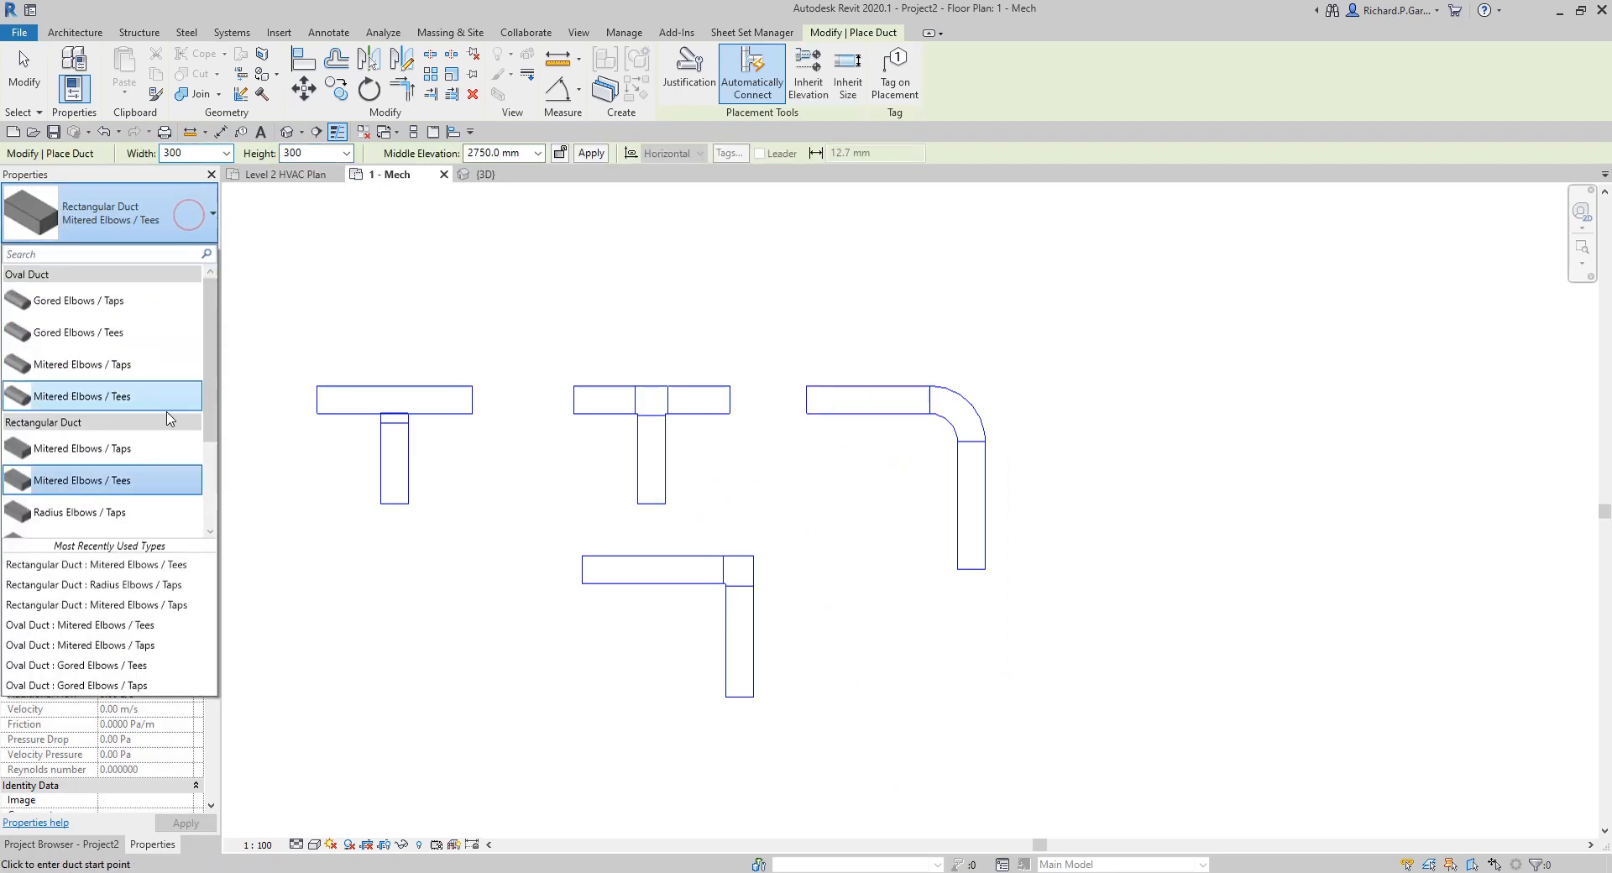
pyautogui.click(122, 510)
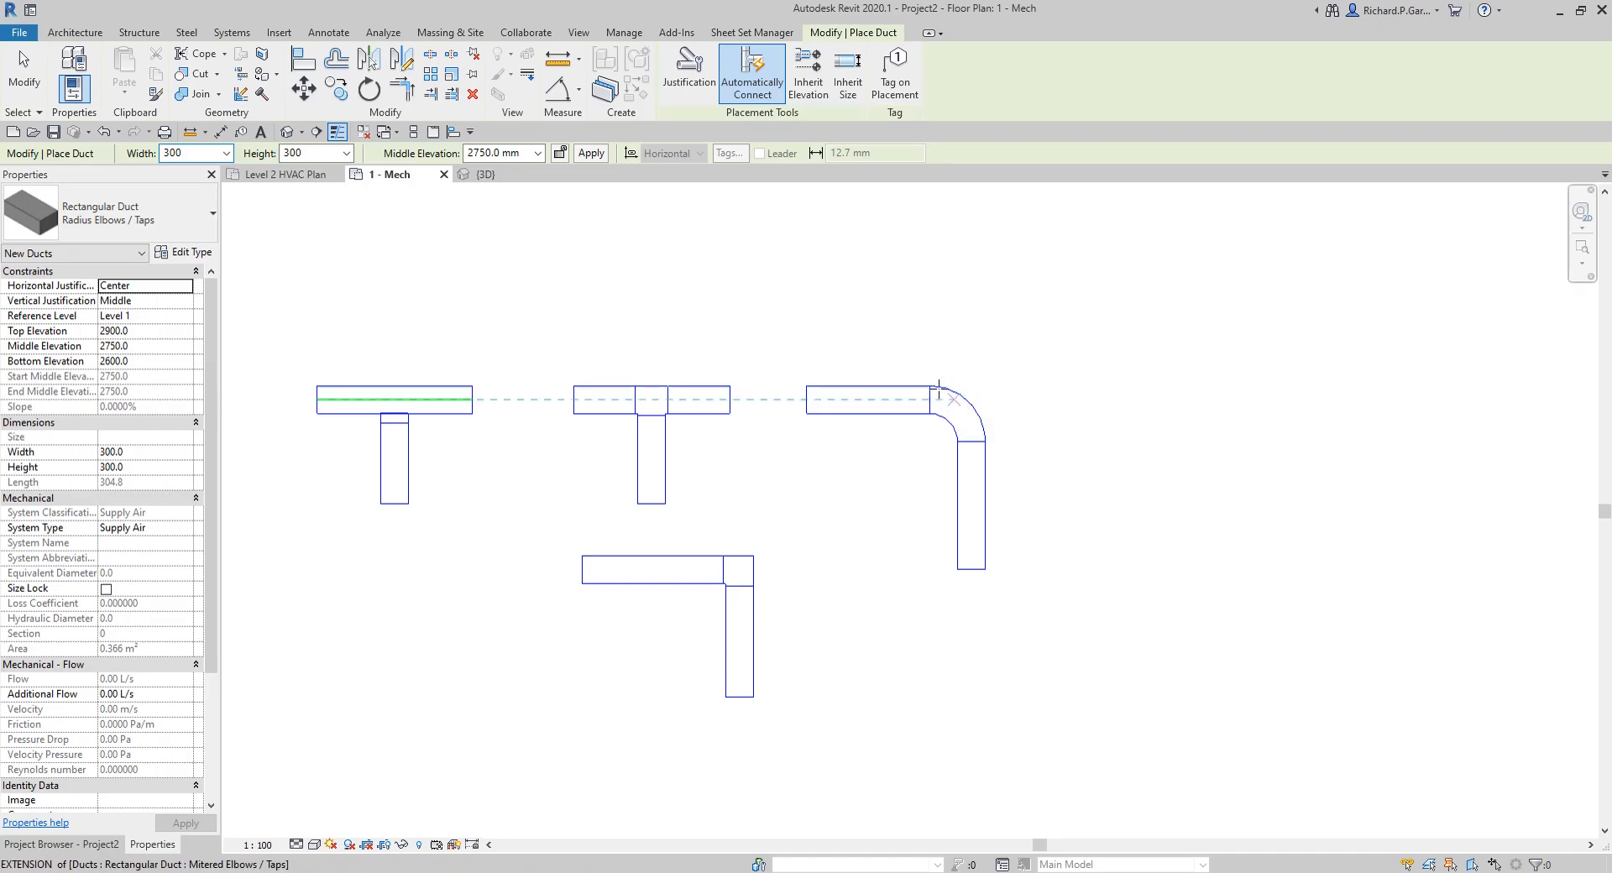
pyautogui.click(986, 504)
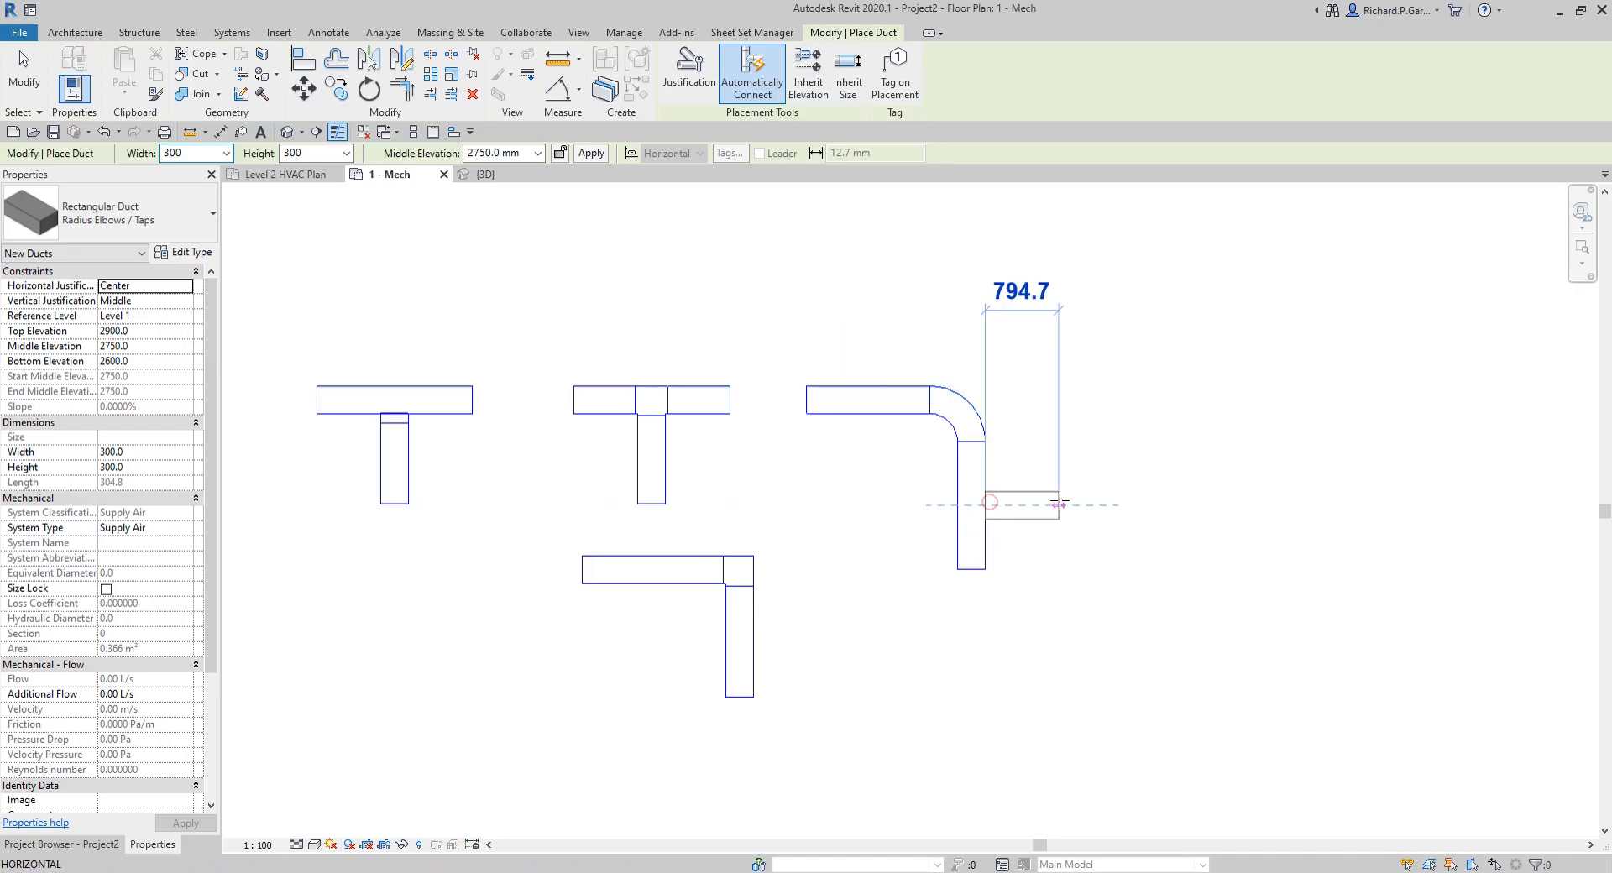
pyautogui.rightClick(1117, 412)
pyautogui.click(1173, 424)
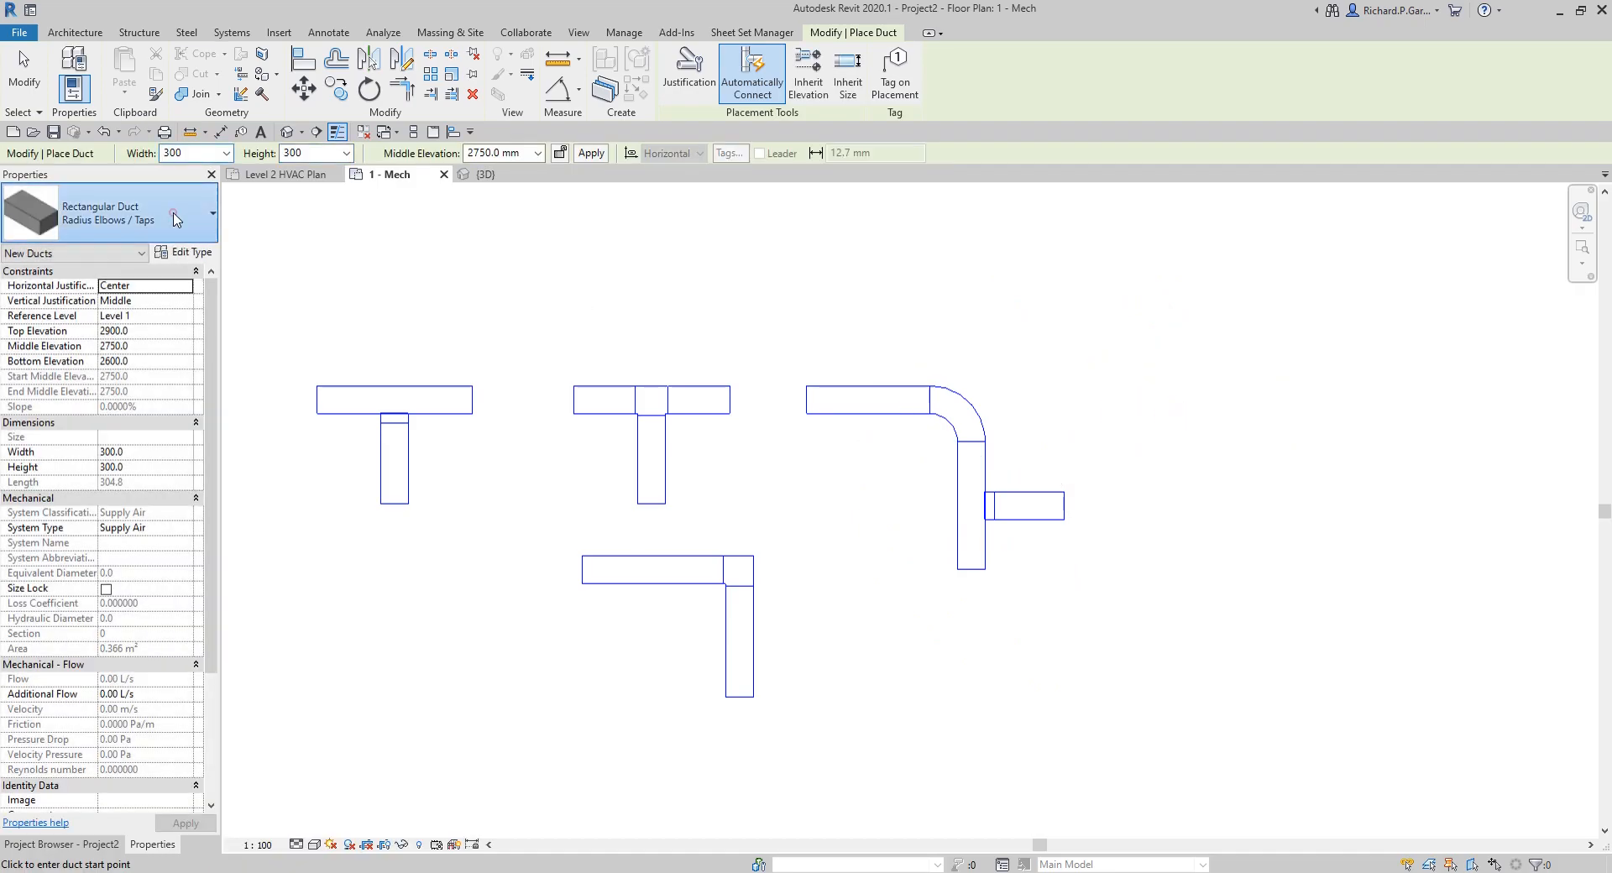
# Step: Draw a Radius Elbows / Tees rectangular duct in line with and right of the previous radius-elbow sample, running right and turning straight down to the same level
pyautogui.click(126, 214)
pyautogui.scroll(-1, 151, 394)
pyautogui.click(117, 470)
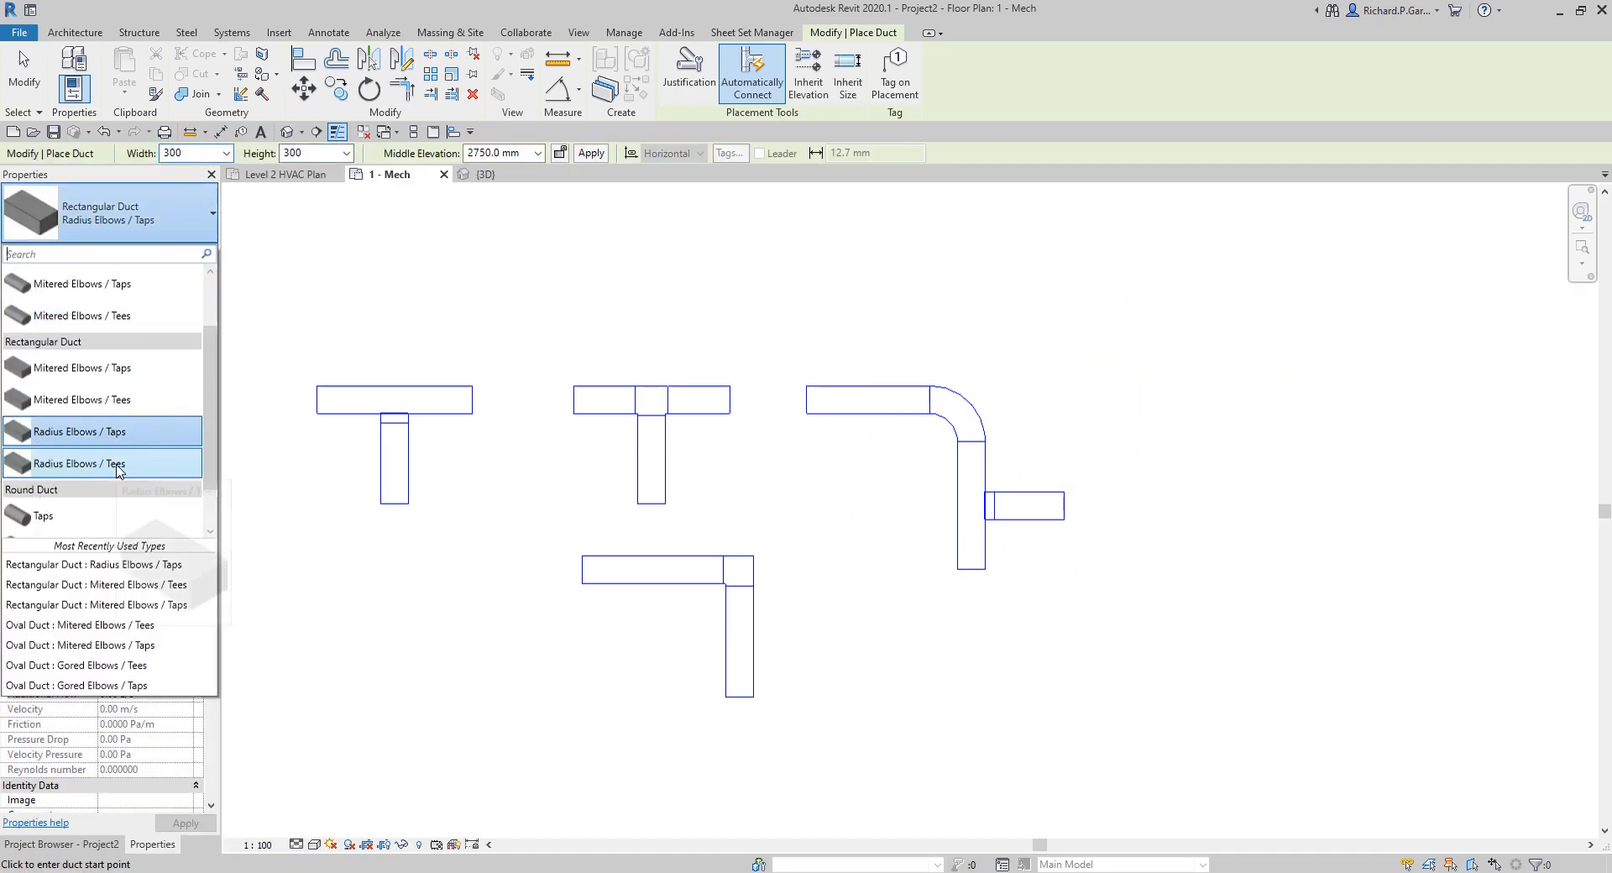
pyautogui.click(1138, 403)
pyautogui.click(1270, 399)
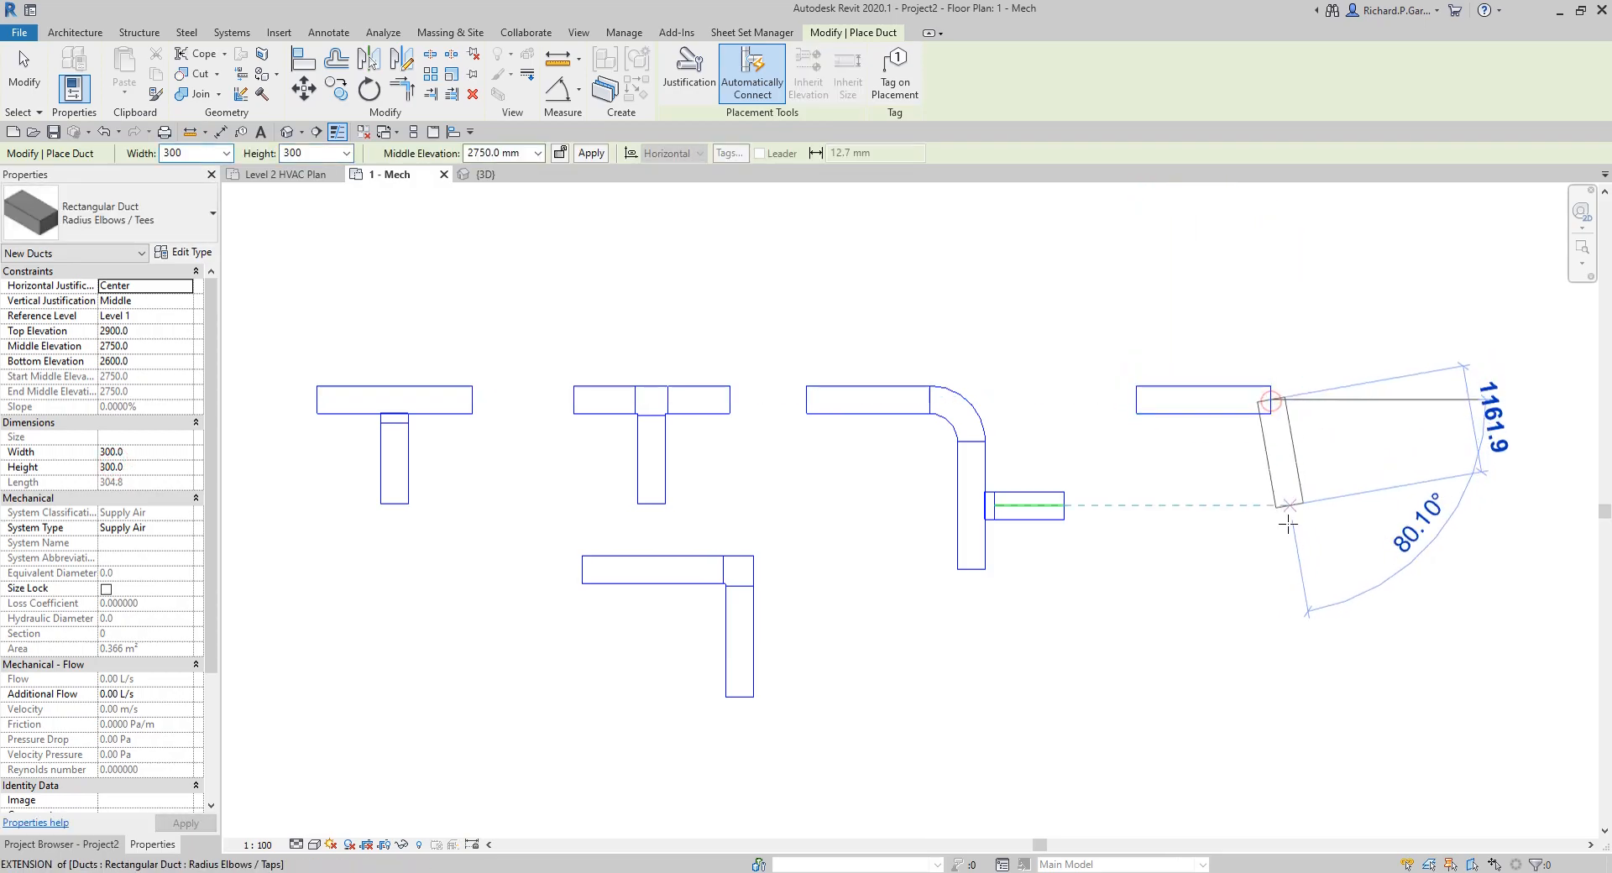
pyautogui.click(1272, 570)
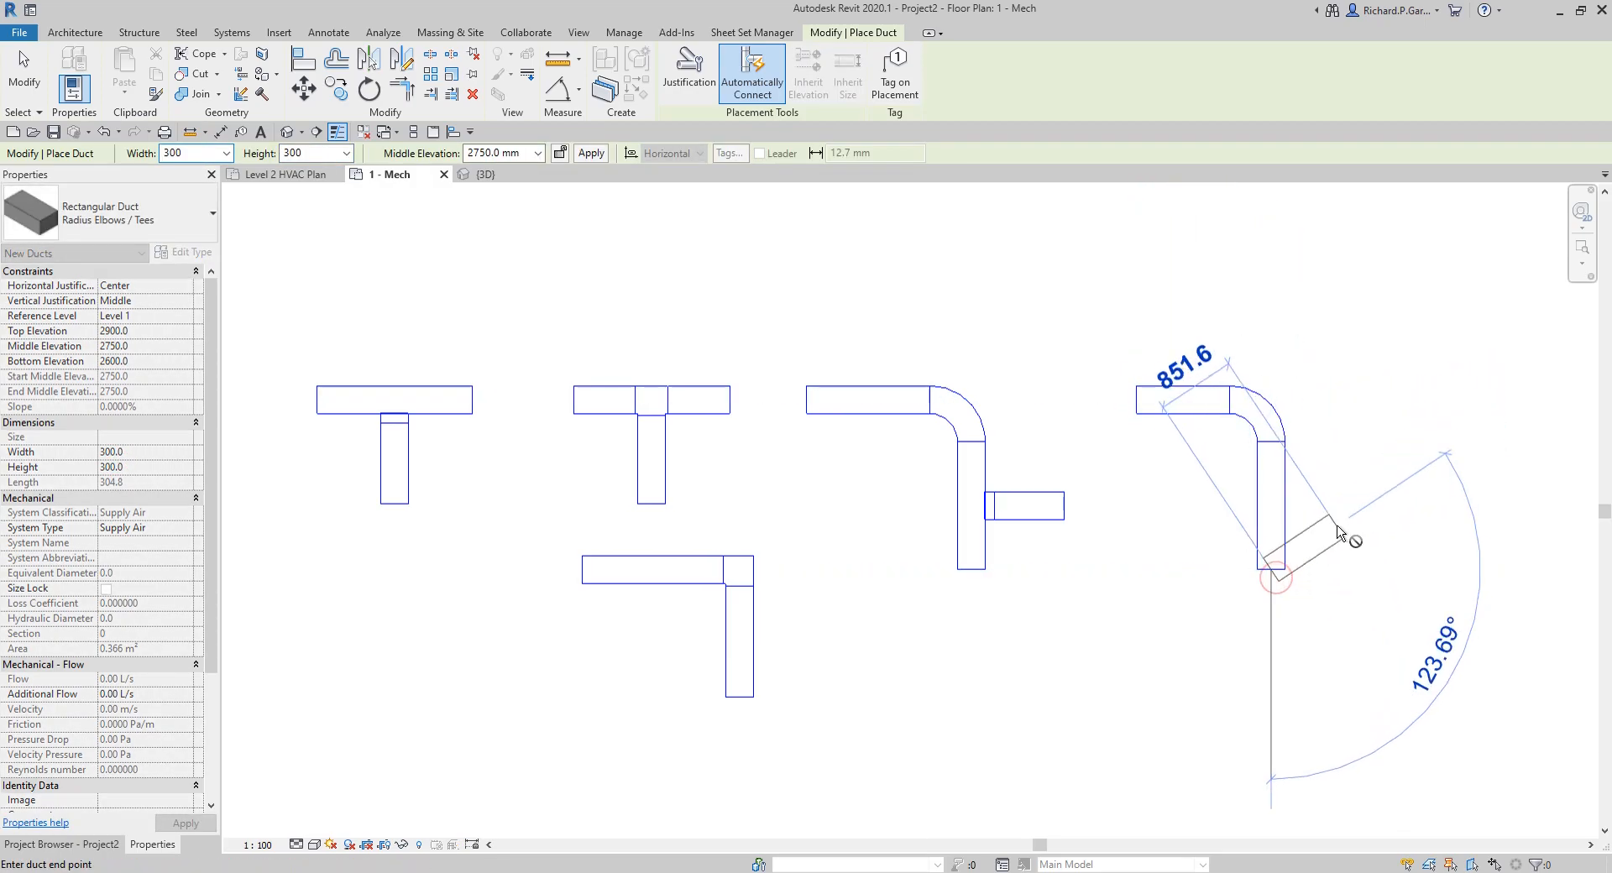
pyautogui.press('Escape')
pyautogui.press('Escape')
# Step: Draw a short horizontal branch to the right from the vertical leg of the Radius Elbows / Tees duct and end duct placement
pyautogui.click(1278, 506)
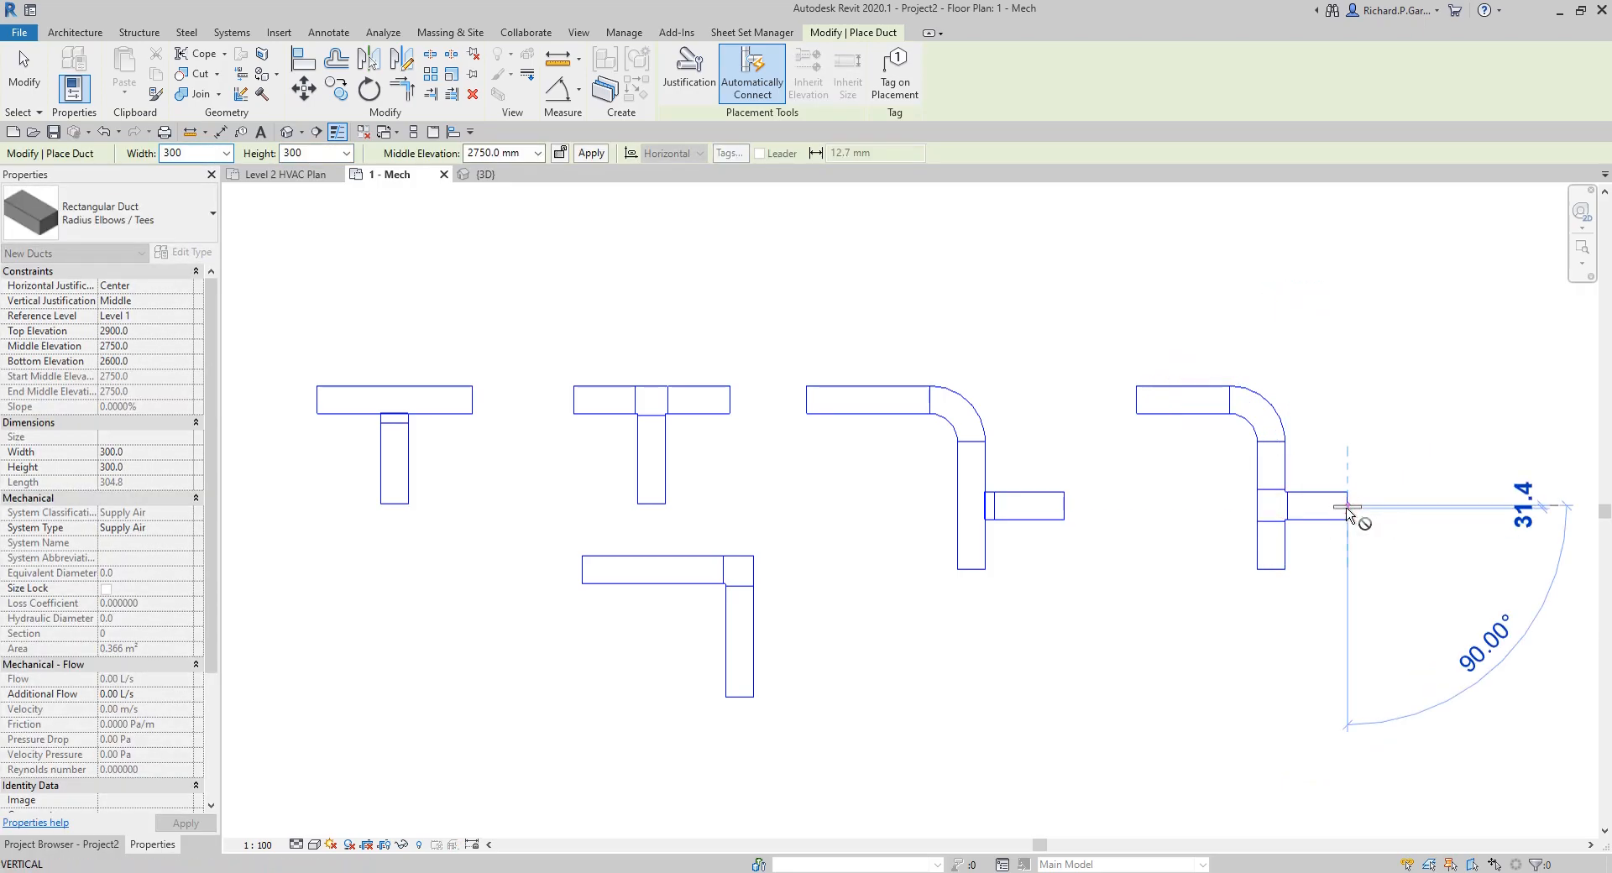
pyautogui.press('Escape')
pyautogui.press('Escape')
# Step: Examine all duct samples in the default 3D view, including the middle elevation of the first rectangular duct, and show the project's view list
pyautogui.scroll(-1, 1306, 545)
pyautogui.scroll(-3, 1306, 545)
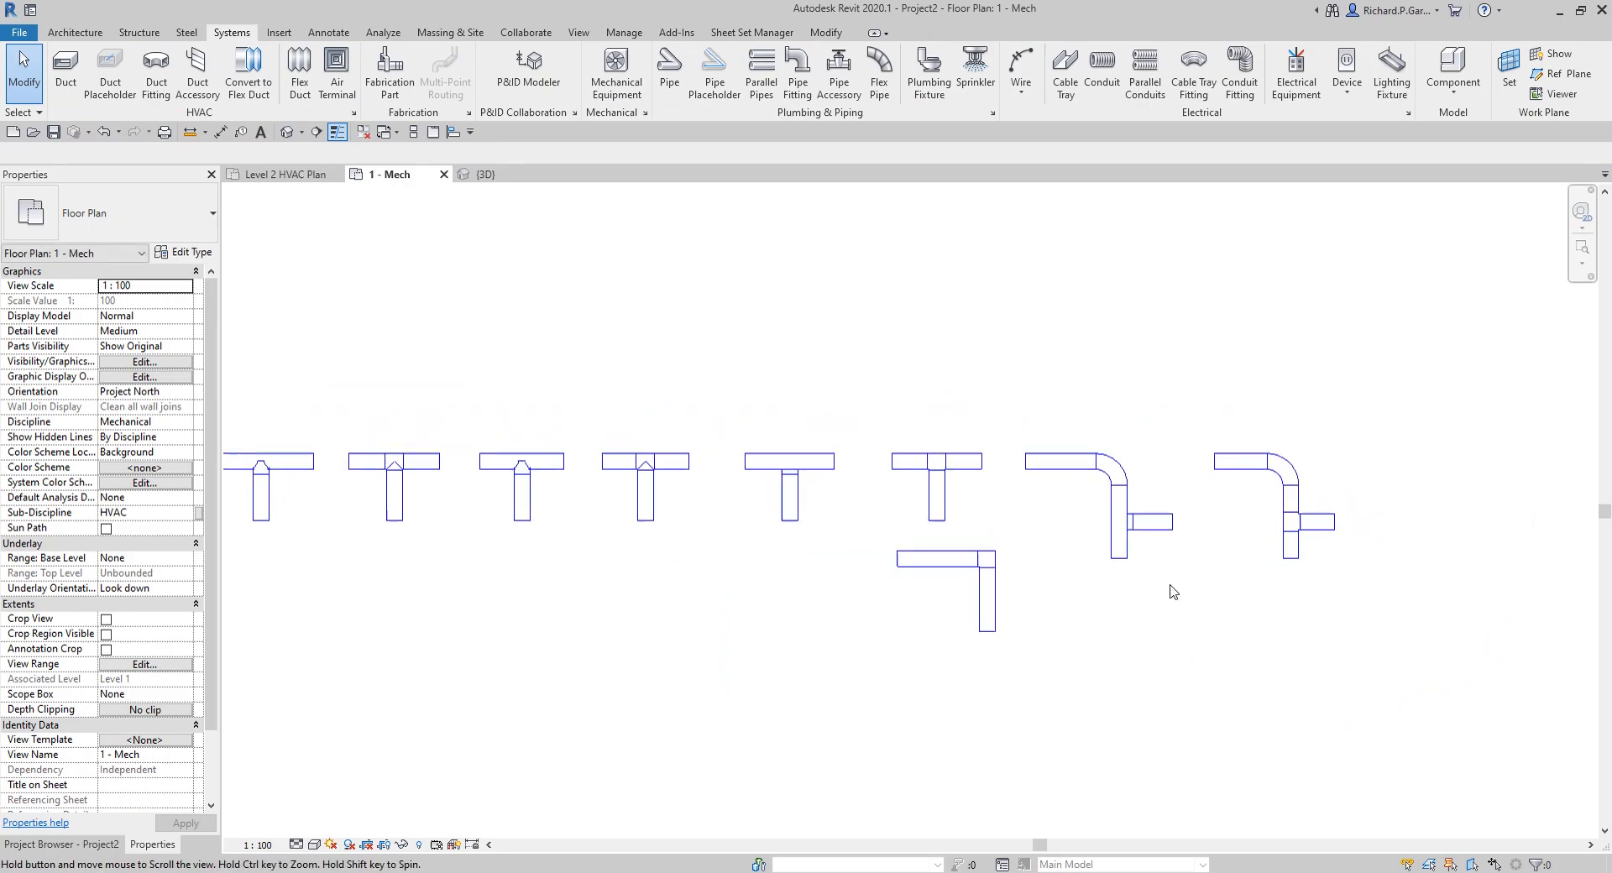
pyautogui.click(286, 133)
pyautogui.keyDown('shift'); pyautogui.moveTo(968, 626); pyautogui.dragTo(974, 487, button='middle'); pyautogui.keyUp('shift')
pyautogui.scroll(3, 971, 481)
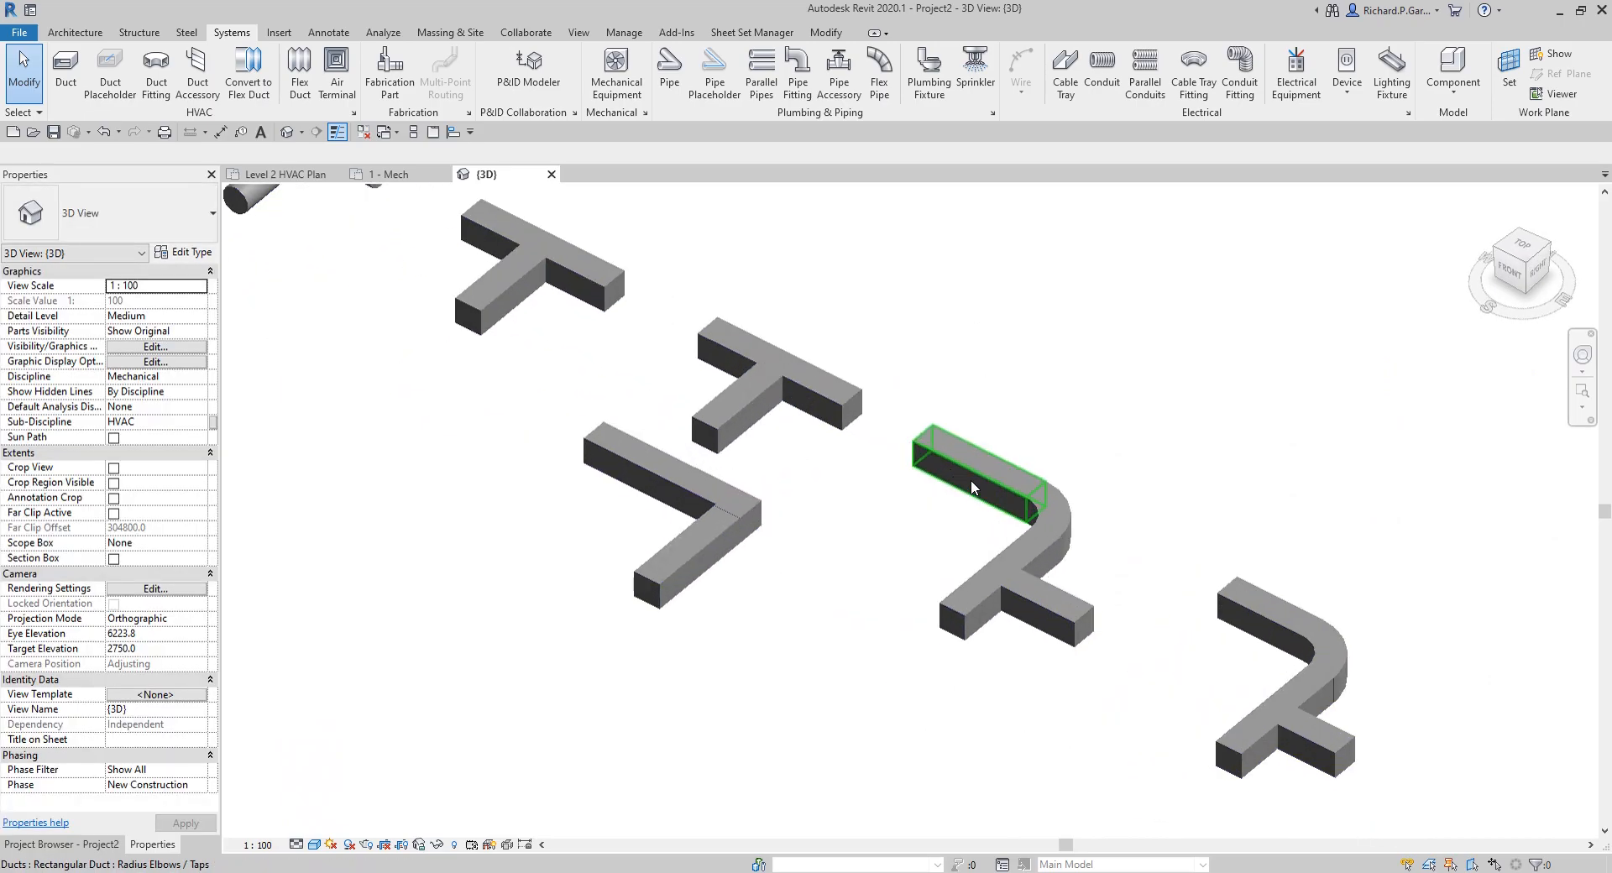
pyautogui.scroll(-1, 847, 430)
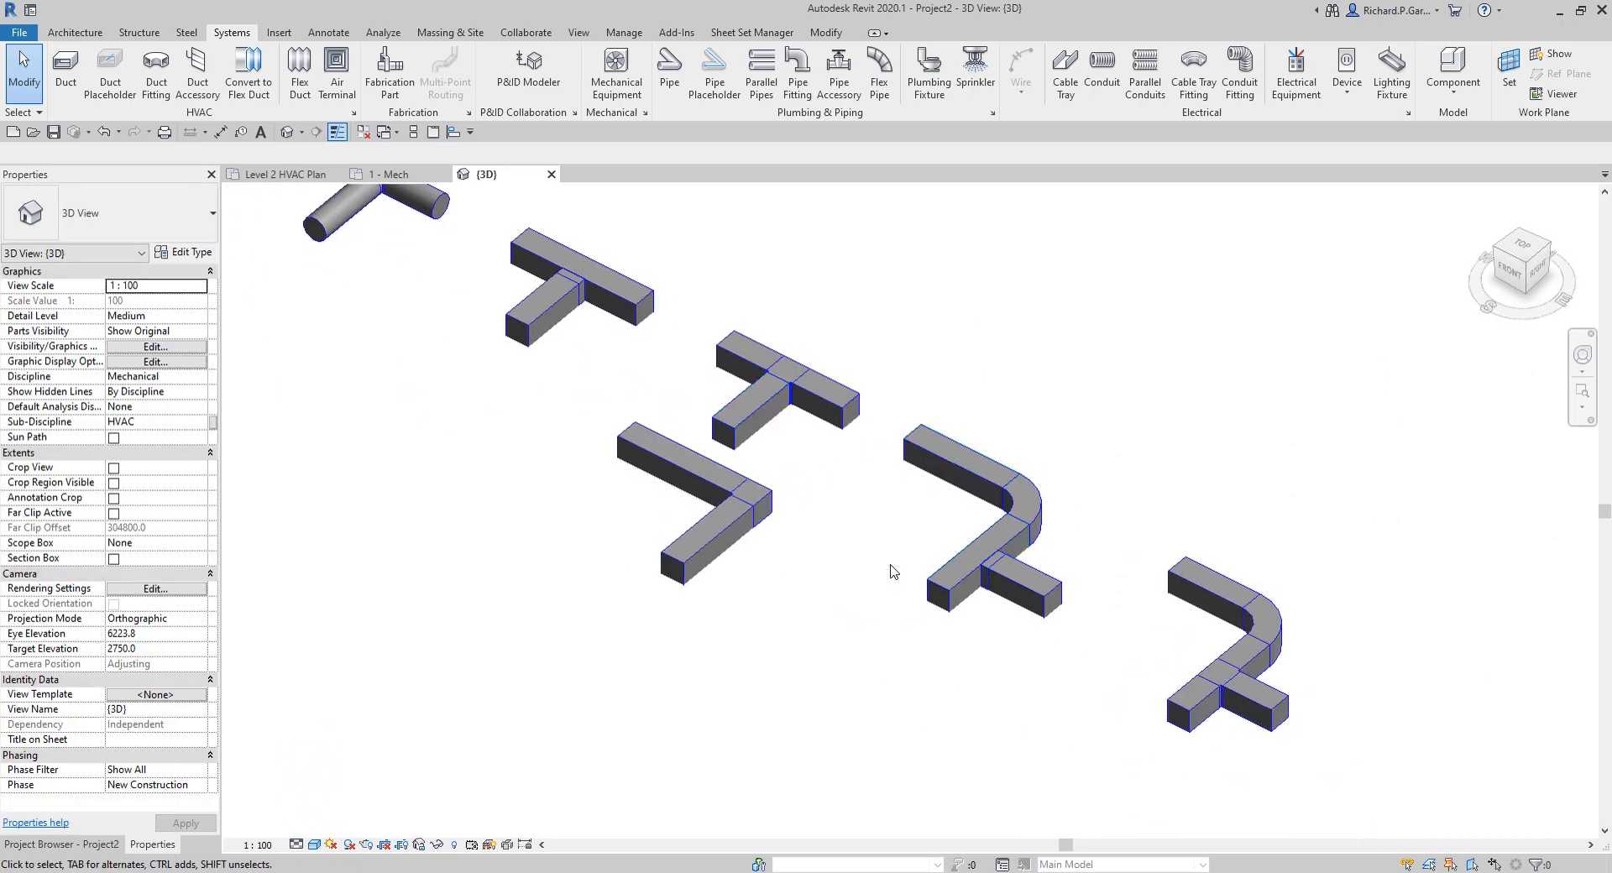
pyautogui.scroll(-2, 798, 599)
pyautogui.moveTo(792, 597); pyautogui.dragTo(867, 629, button='middle')
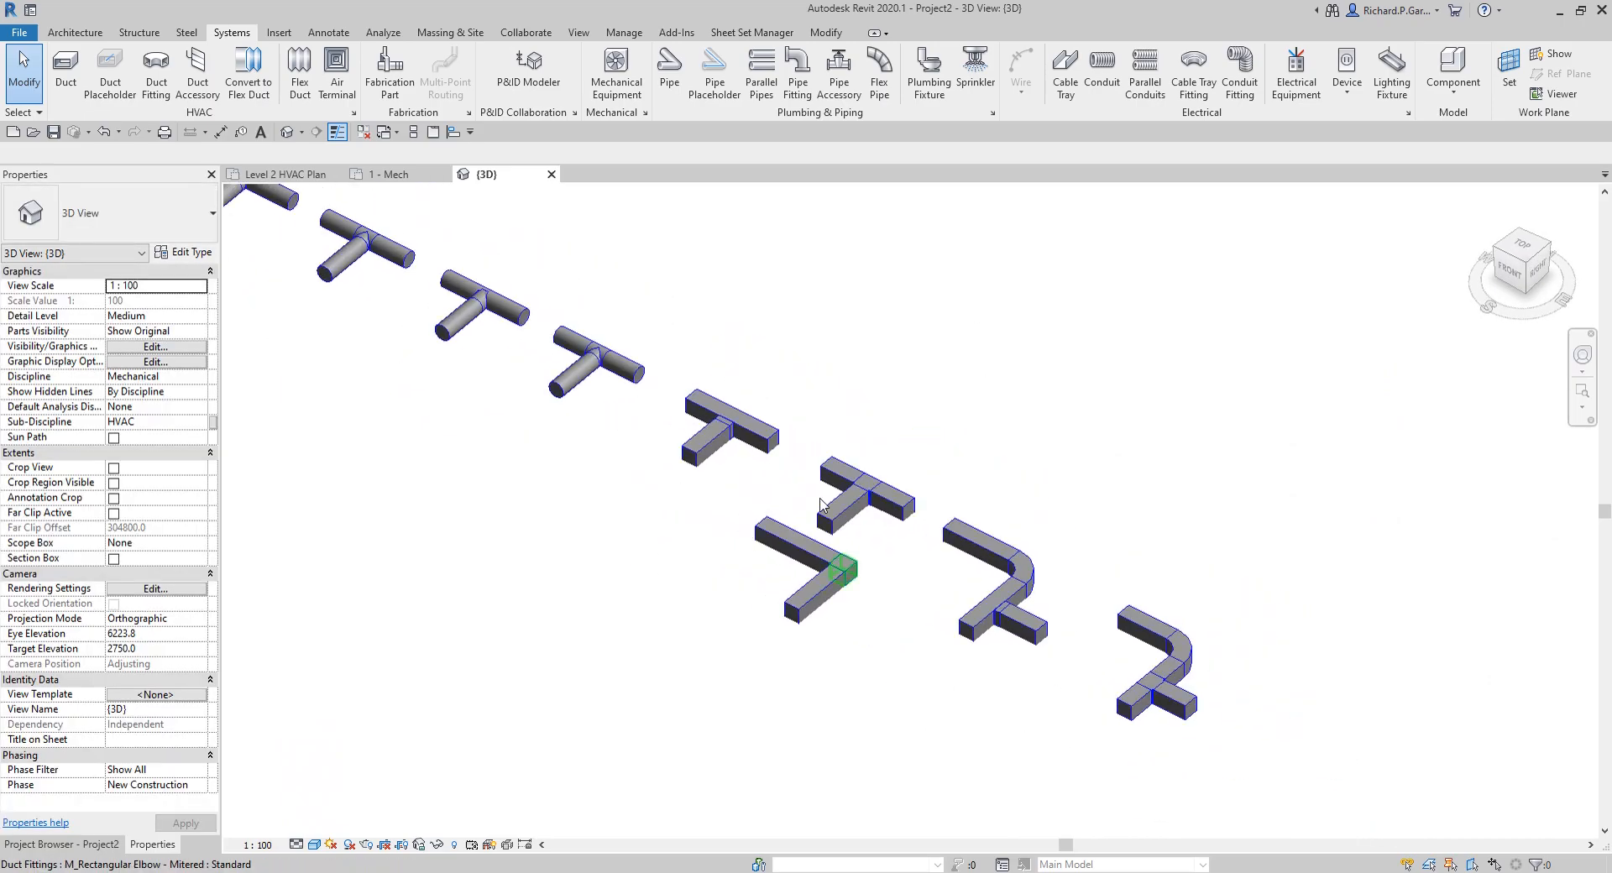
pyautogui.click(766, 438)
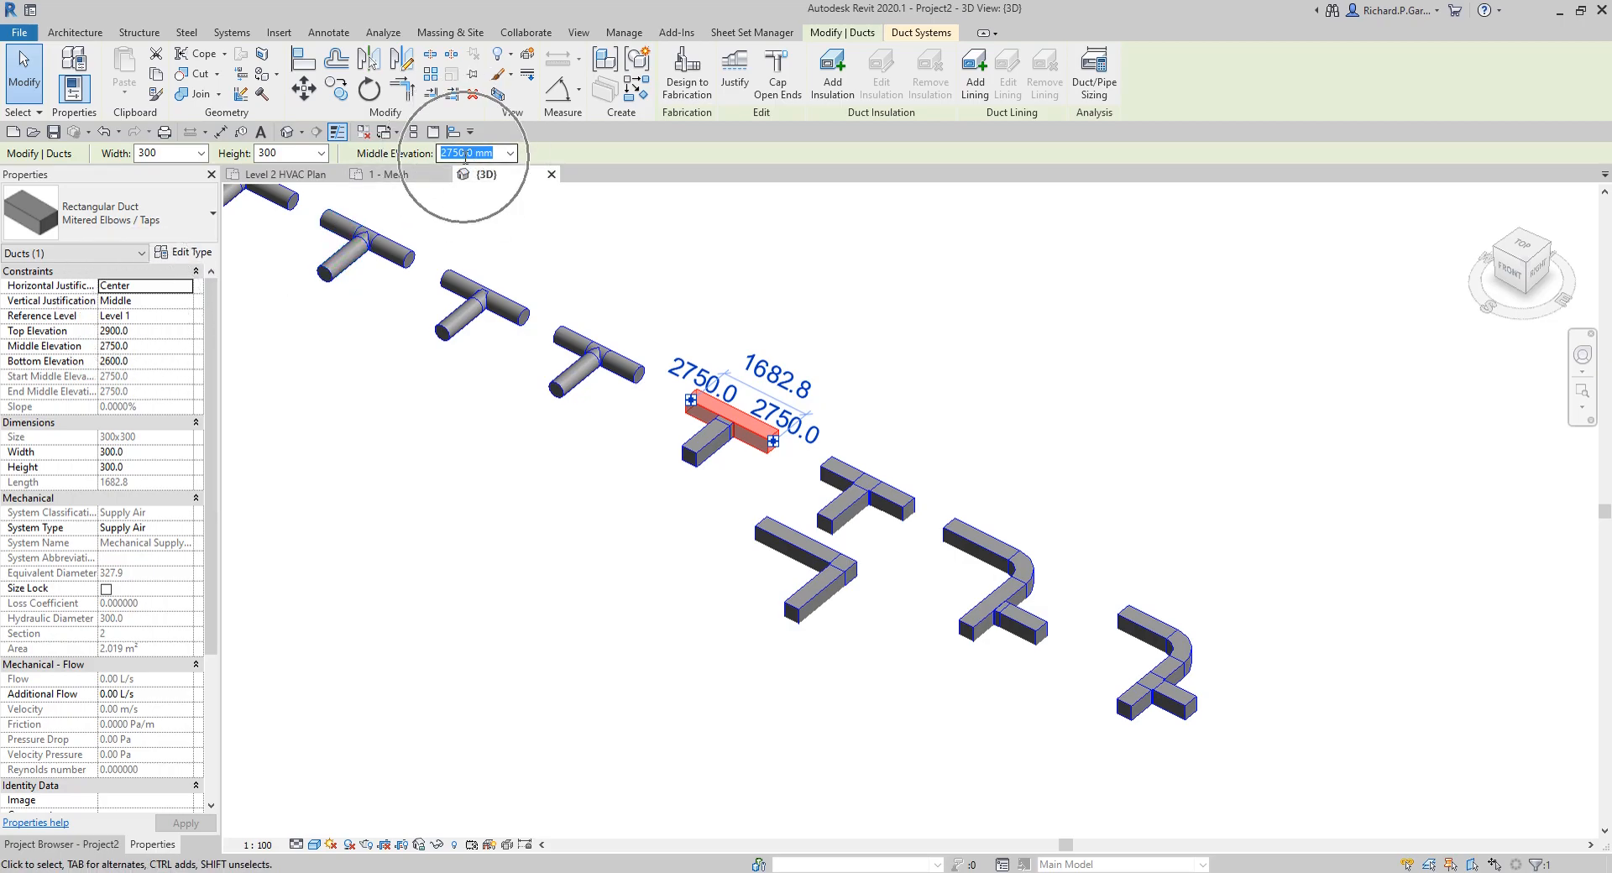
pyautogui.click(1220, 441)
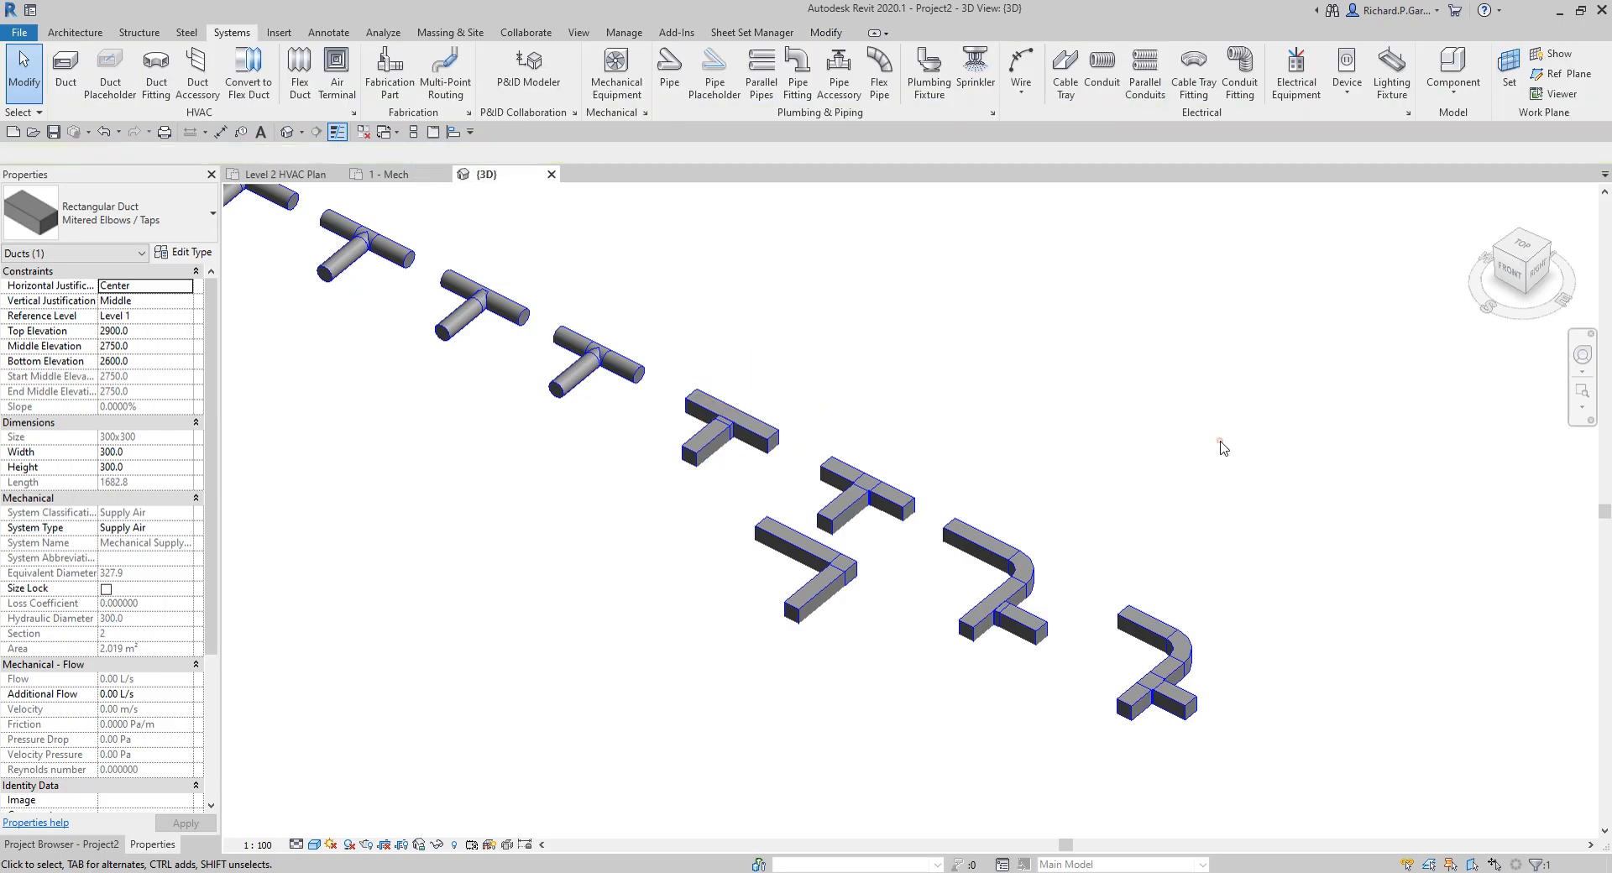
pyautogui.click(59, 844)
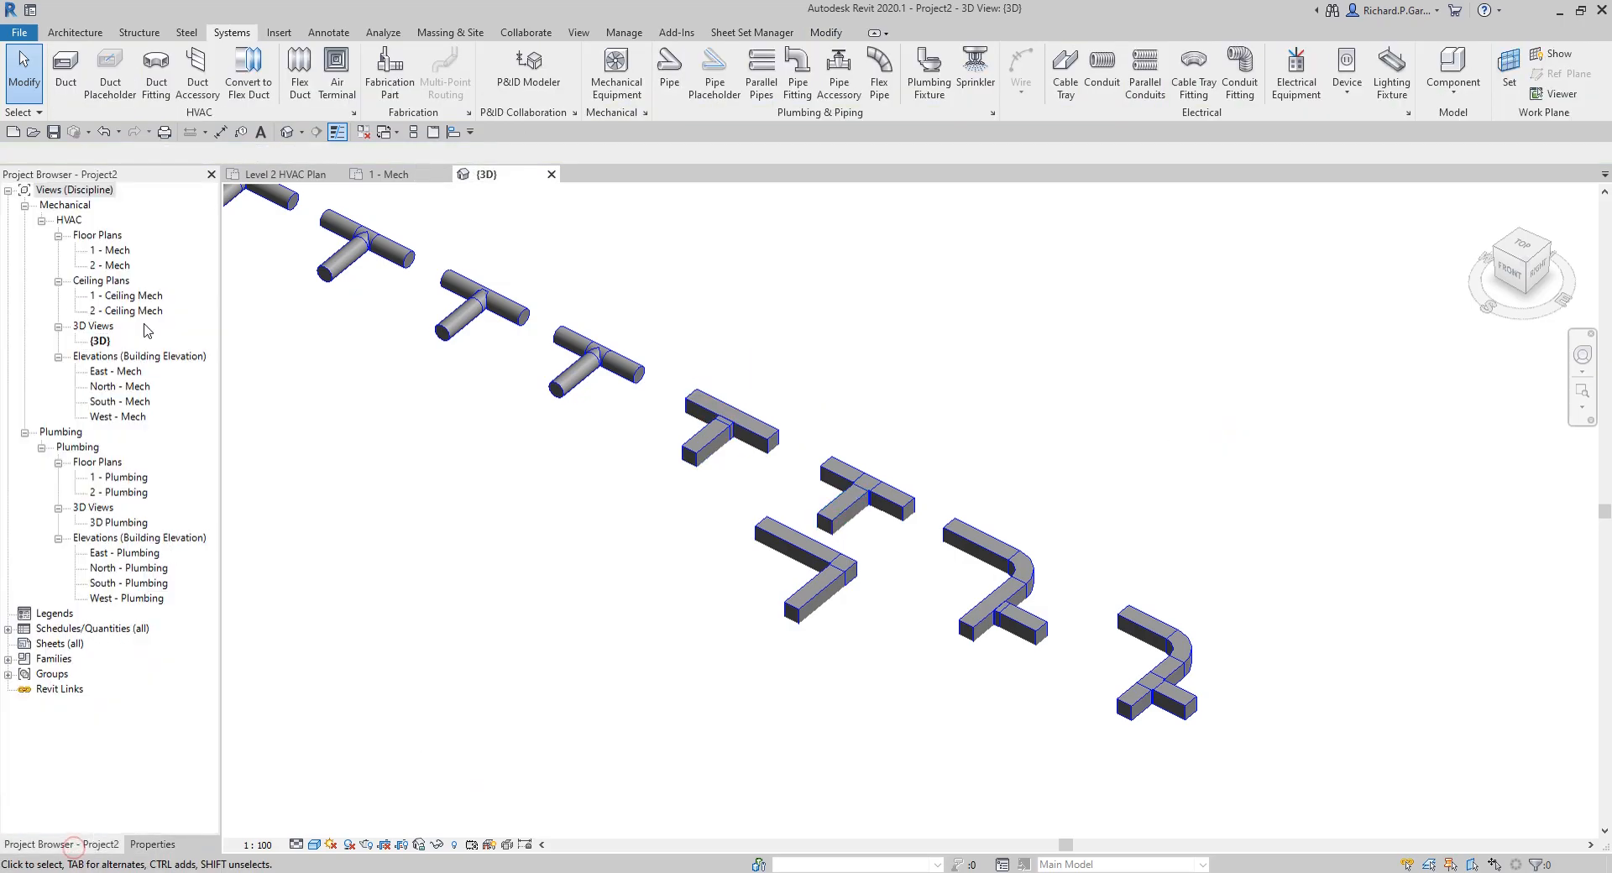
# Step: In the 1 - Mech plan, draw a round duct of type Taps right of the last rectangular sample, running right and turning straight down to the same level
pyautogui.click(401, 176)
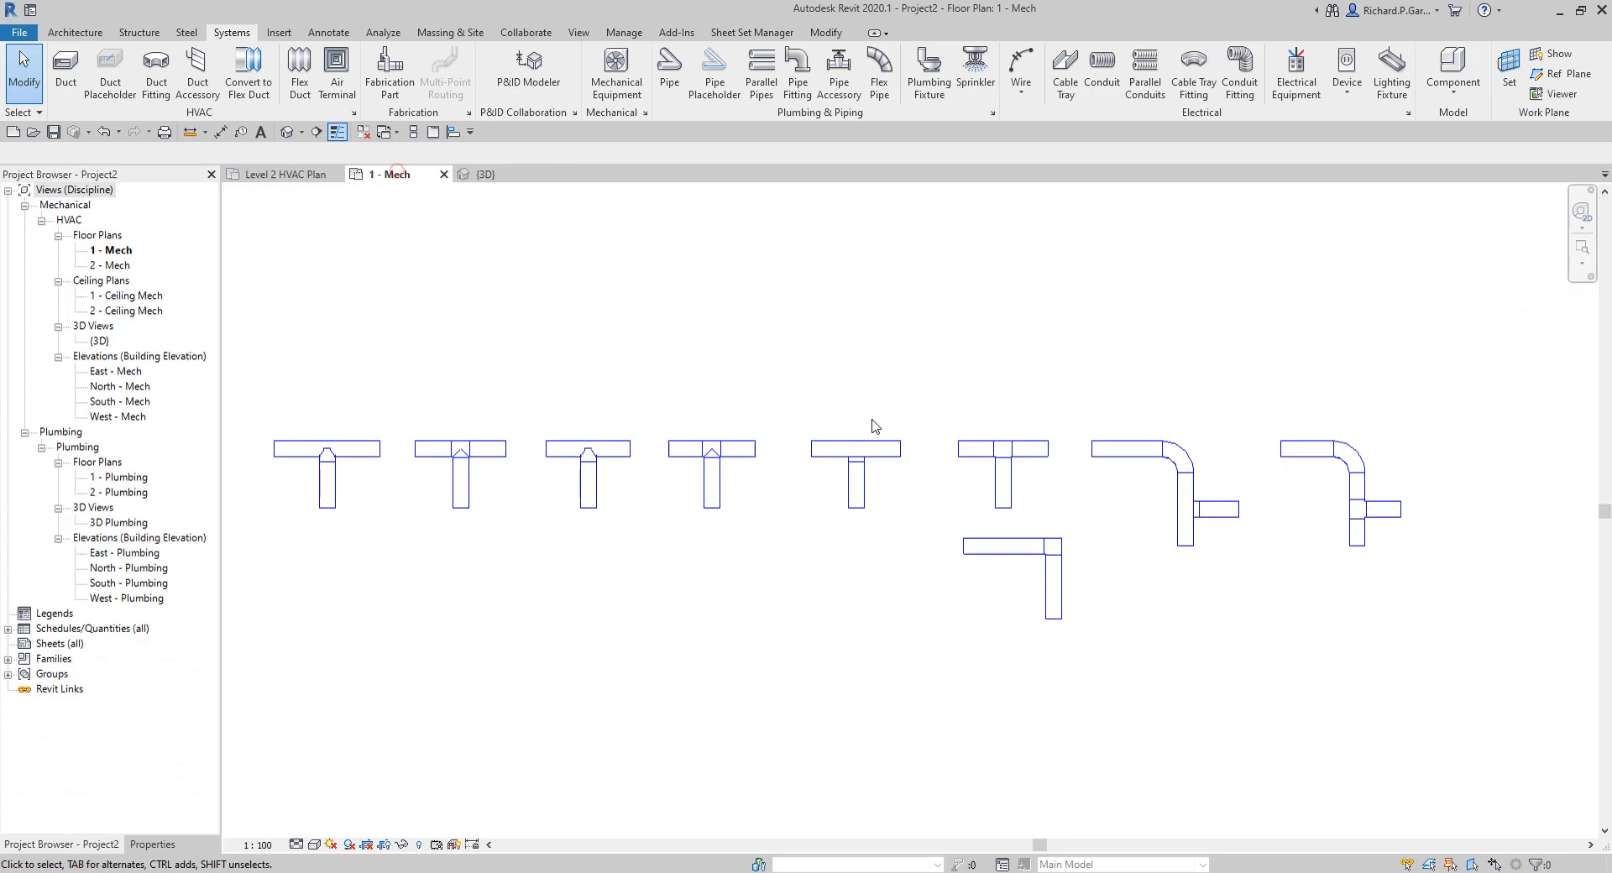
pyautogui.click(62, 77)
pyautogui.click(153, 843)
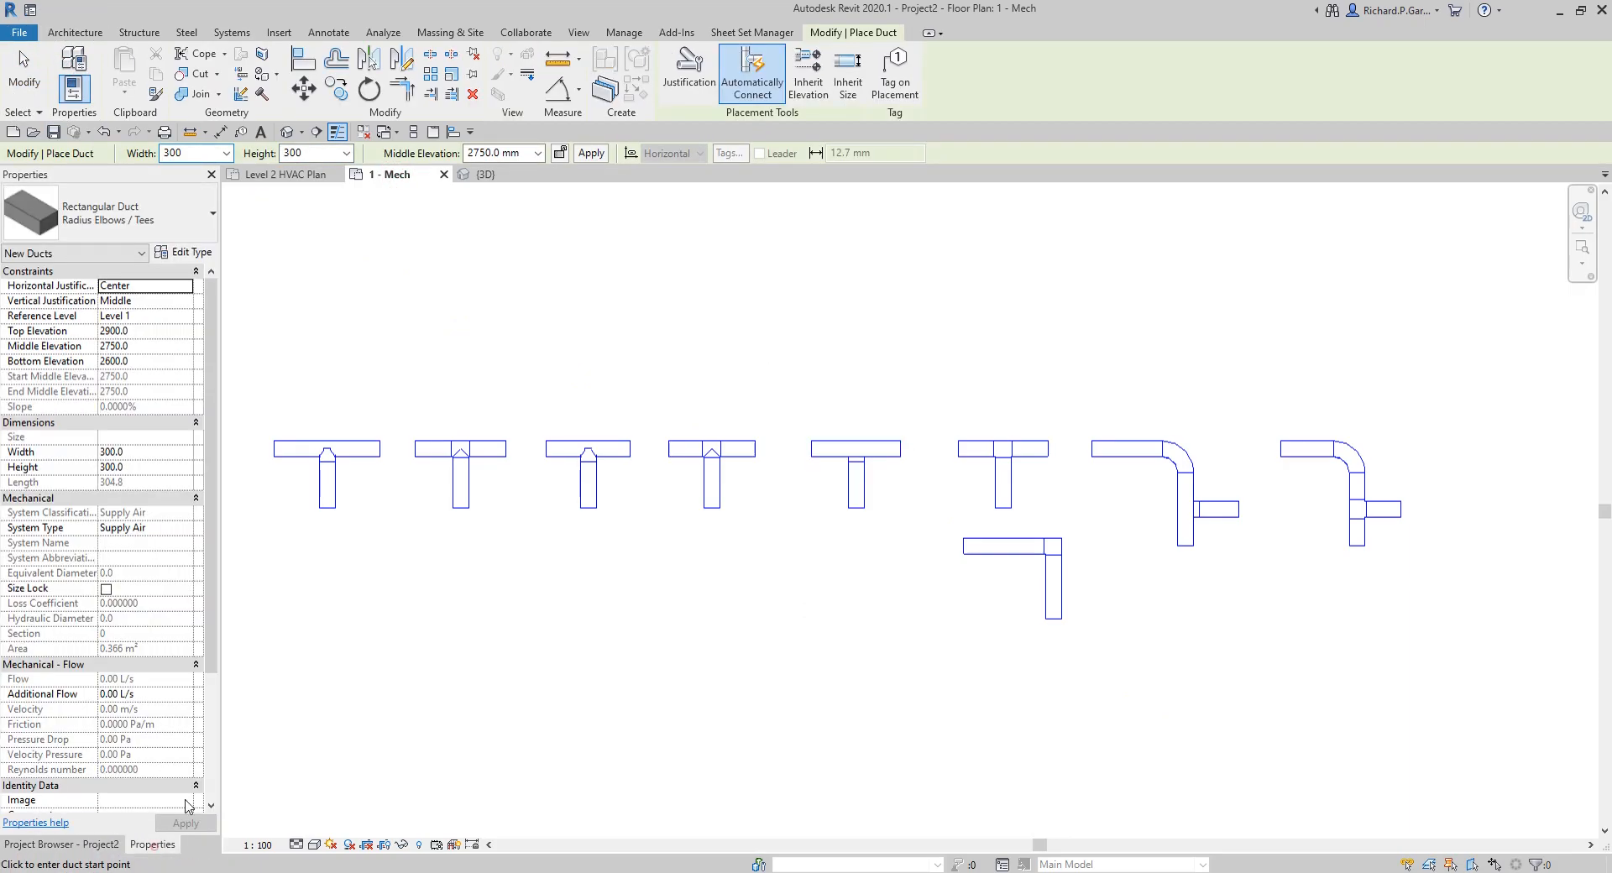
pyautogui.click(142, 219)
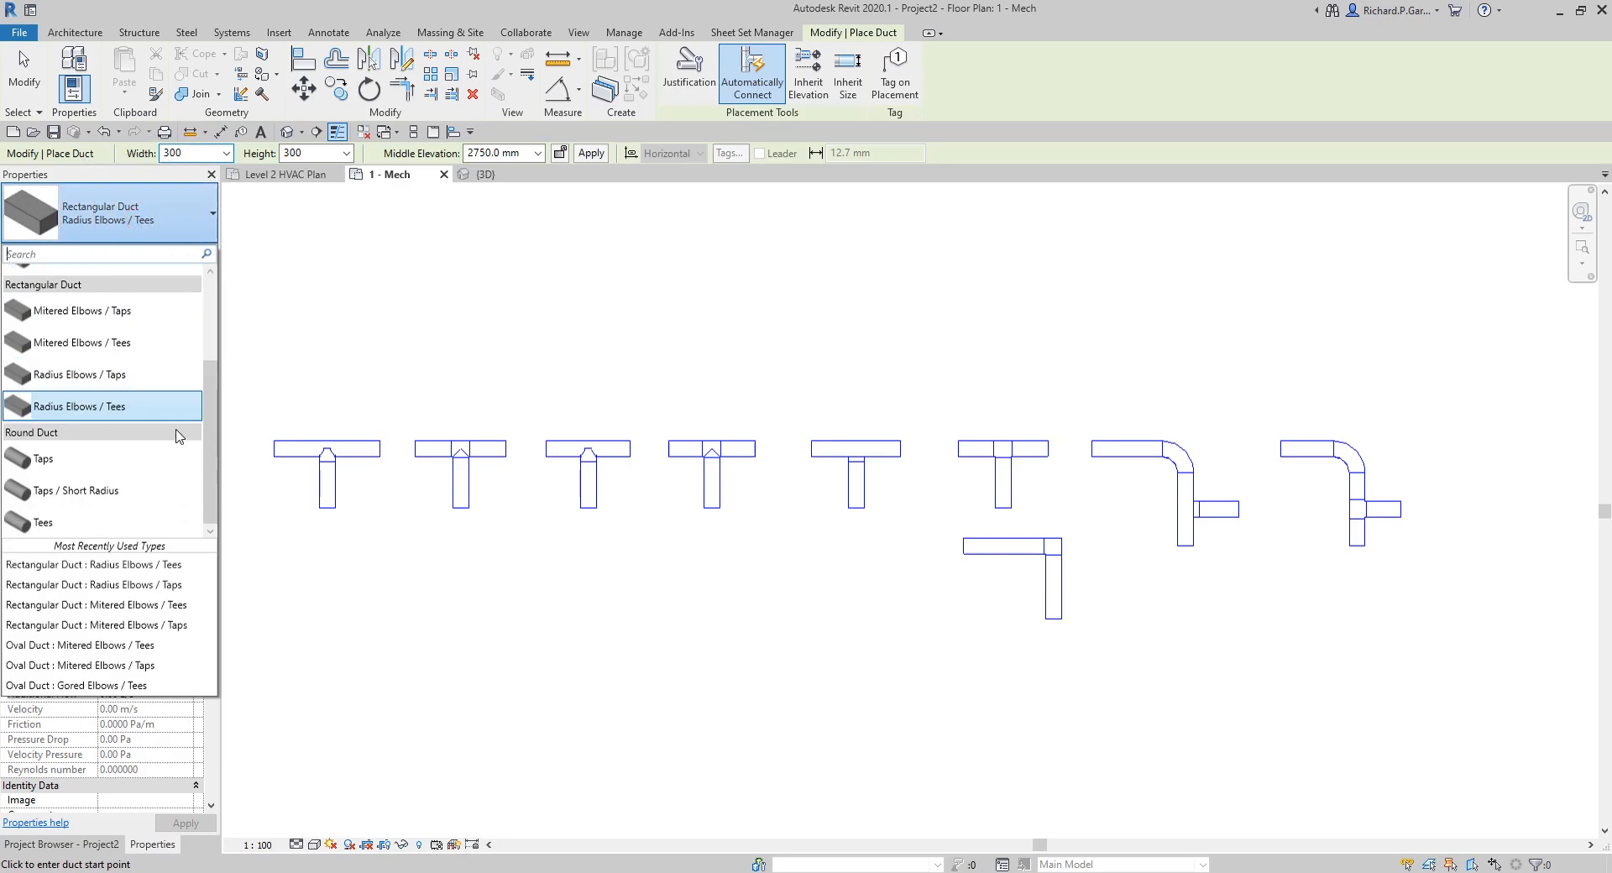
pyautogui.click(67, 462)
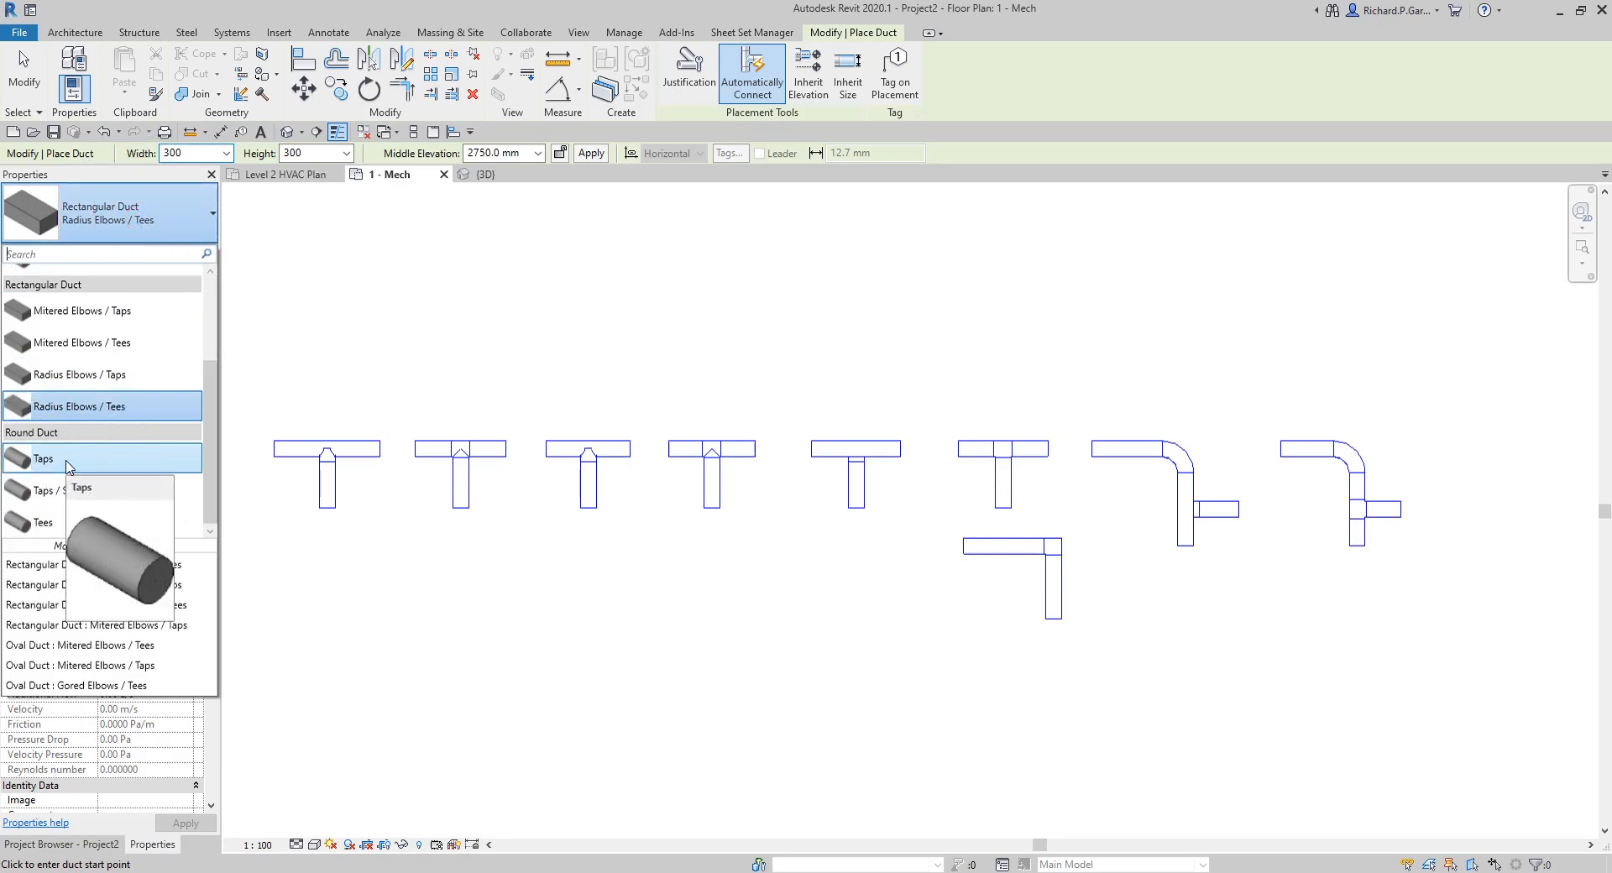
pyautogui.moveTo(1343, 570); pyautogui.dragTo(571, 552, button='middle')
pyautogui.scroll(3, 719, 443)
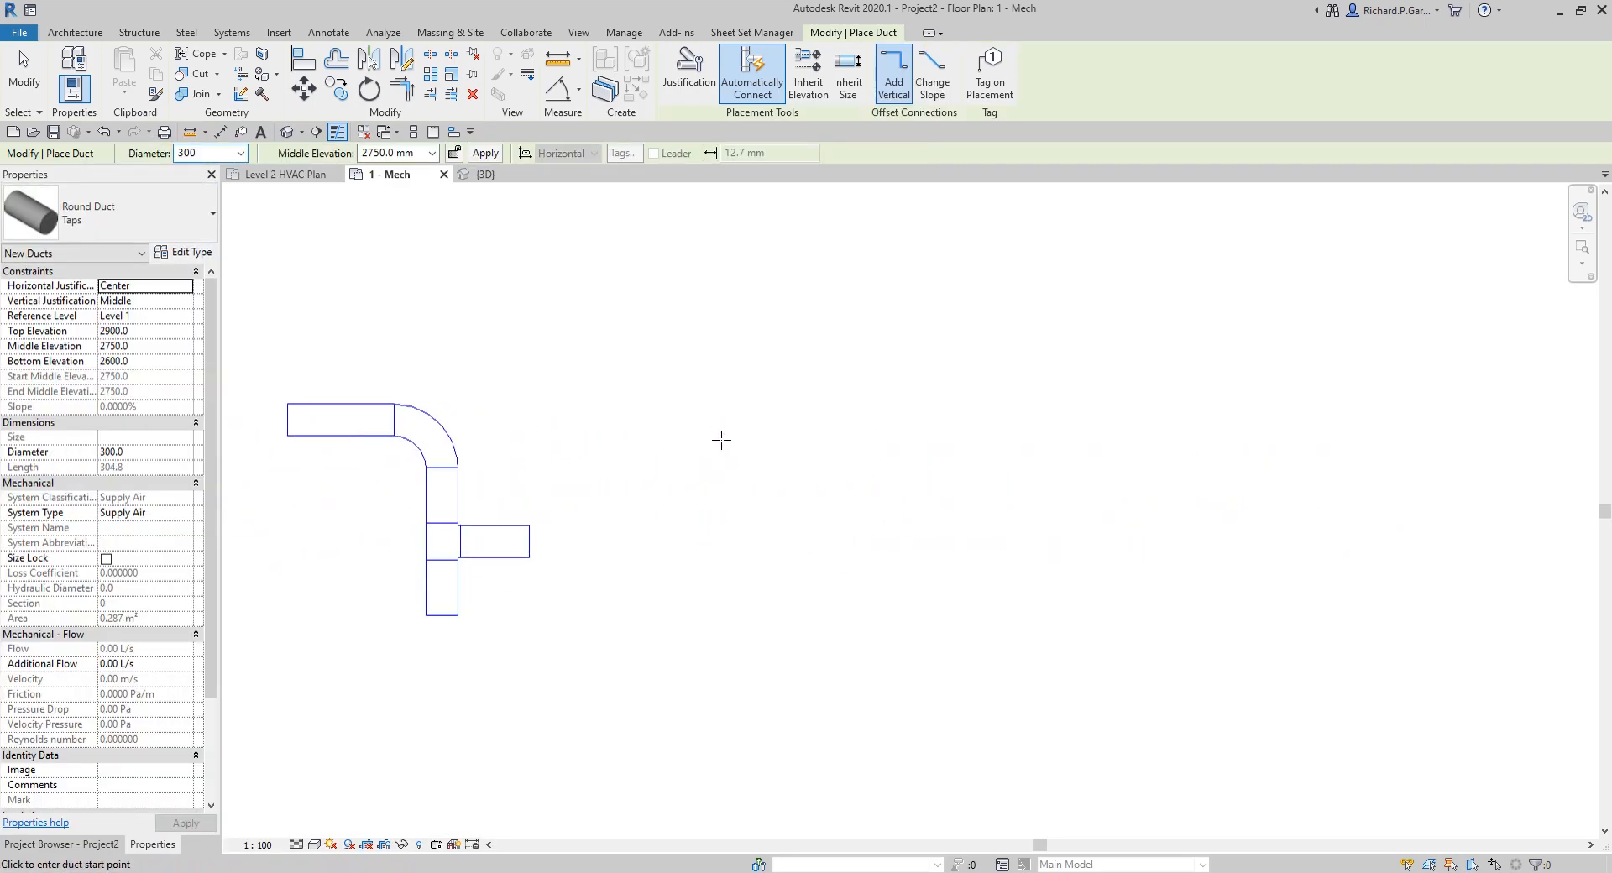
pyautogui.click(718, 420)
pyautogui.click(942, 419)
pyautogui.click(942, 611)
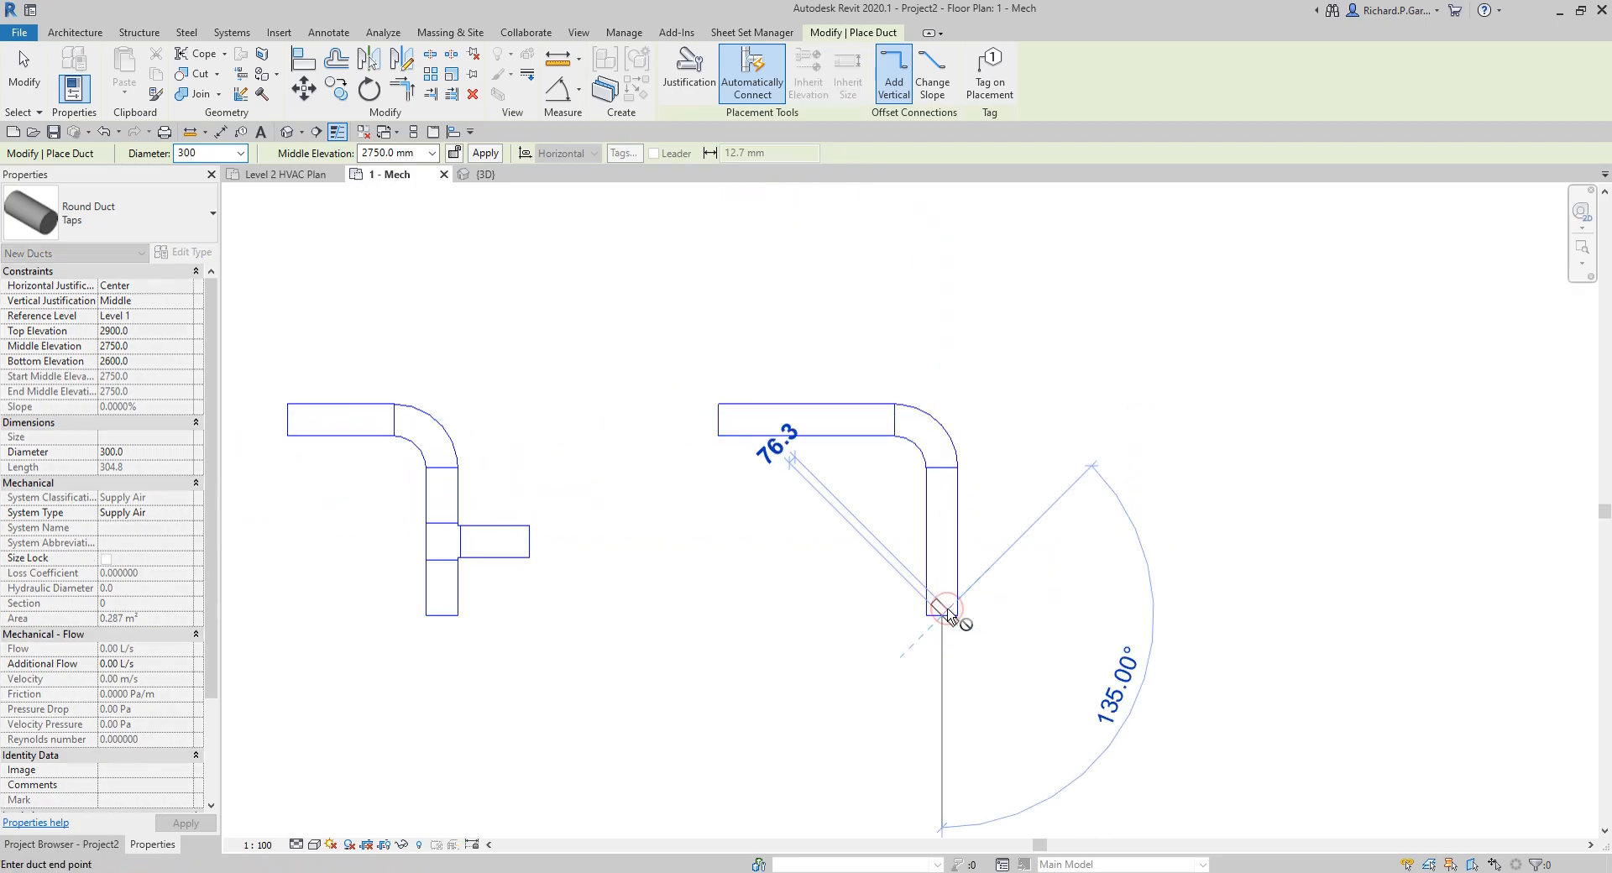
pyautogui.press('Escape')
# Step: Draw a horizontal branch to the right from the vertical leg of the round Taps duct, level with the neighbouring sample's branch
pyautogui.click(964, 536)
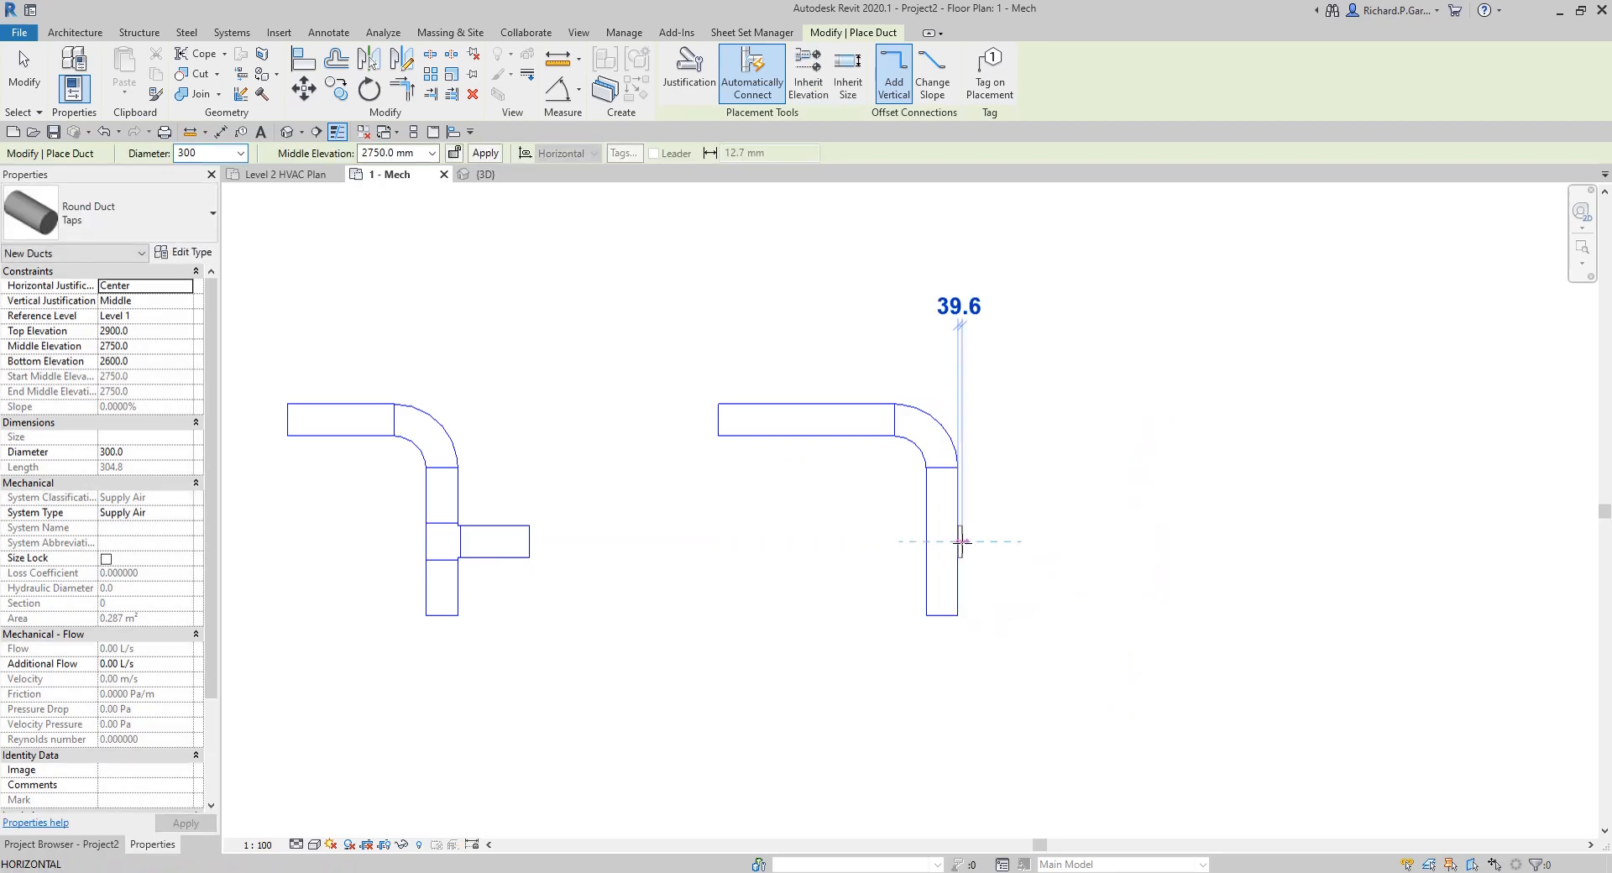
pyautogui.click(1079, 540)
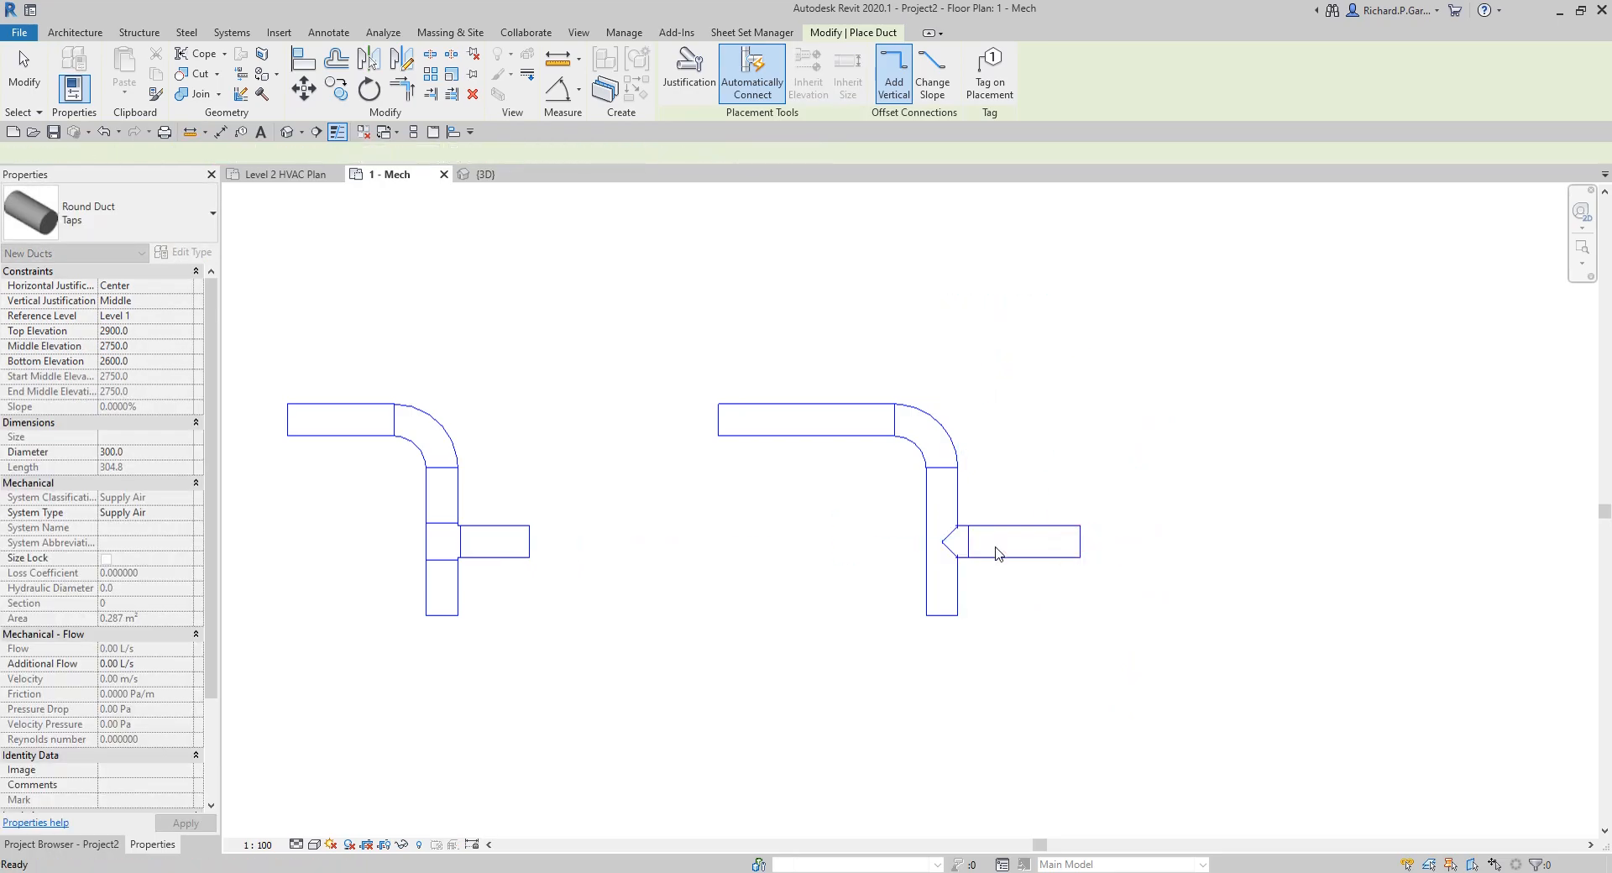
# Step: Draw a round Taps / Short Radius duct right of the Taps sample, turning down about 1839 mm, with a horizontal branch off its vertical leg
pyautogui.click(126, 214)
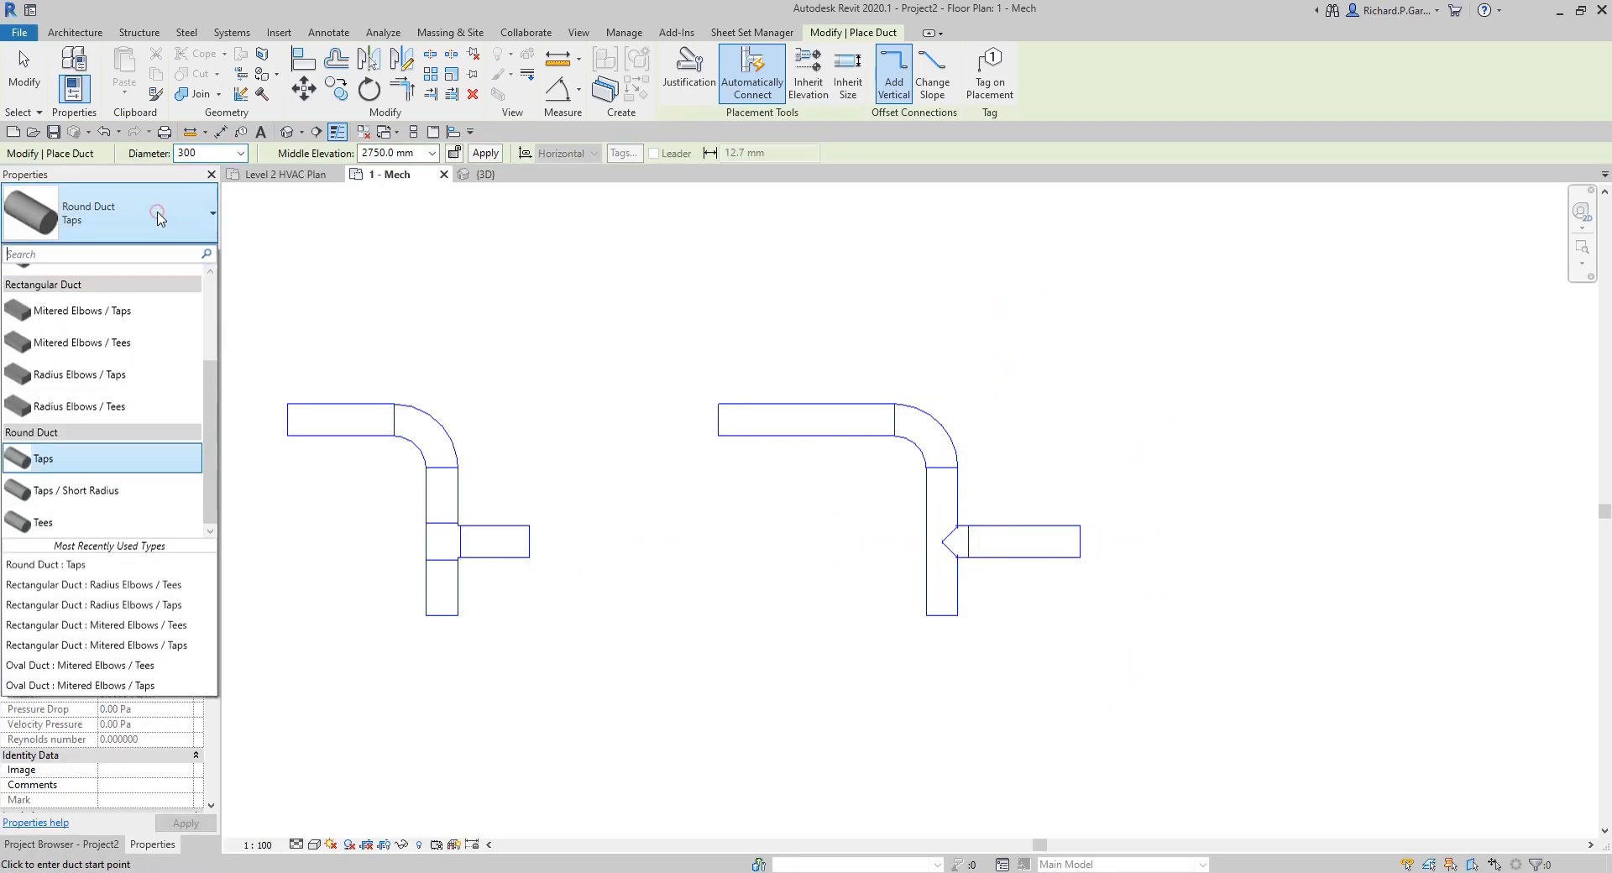
pyautogui.click(106, 495)
pyautogui.moveTo(1186, 546); pyautogui.dragTo(809, 507, button='middle')
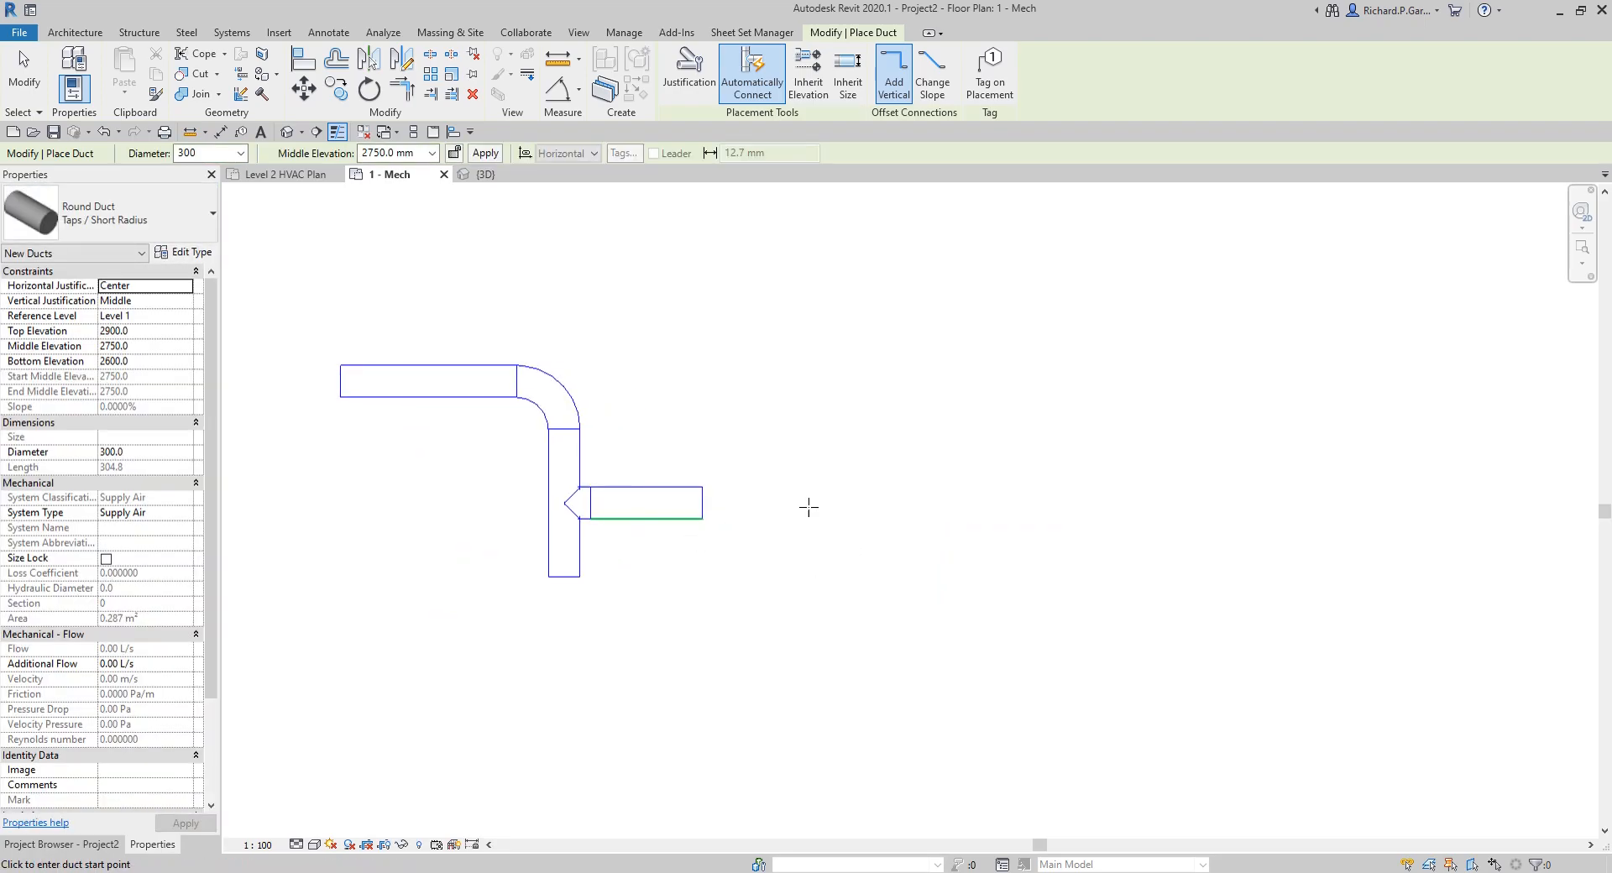
pyautogui.click(826, 382)
pyautogui.click(1037, 382)
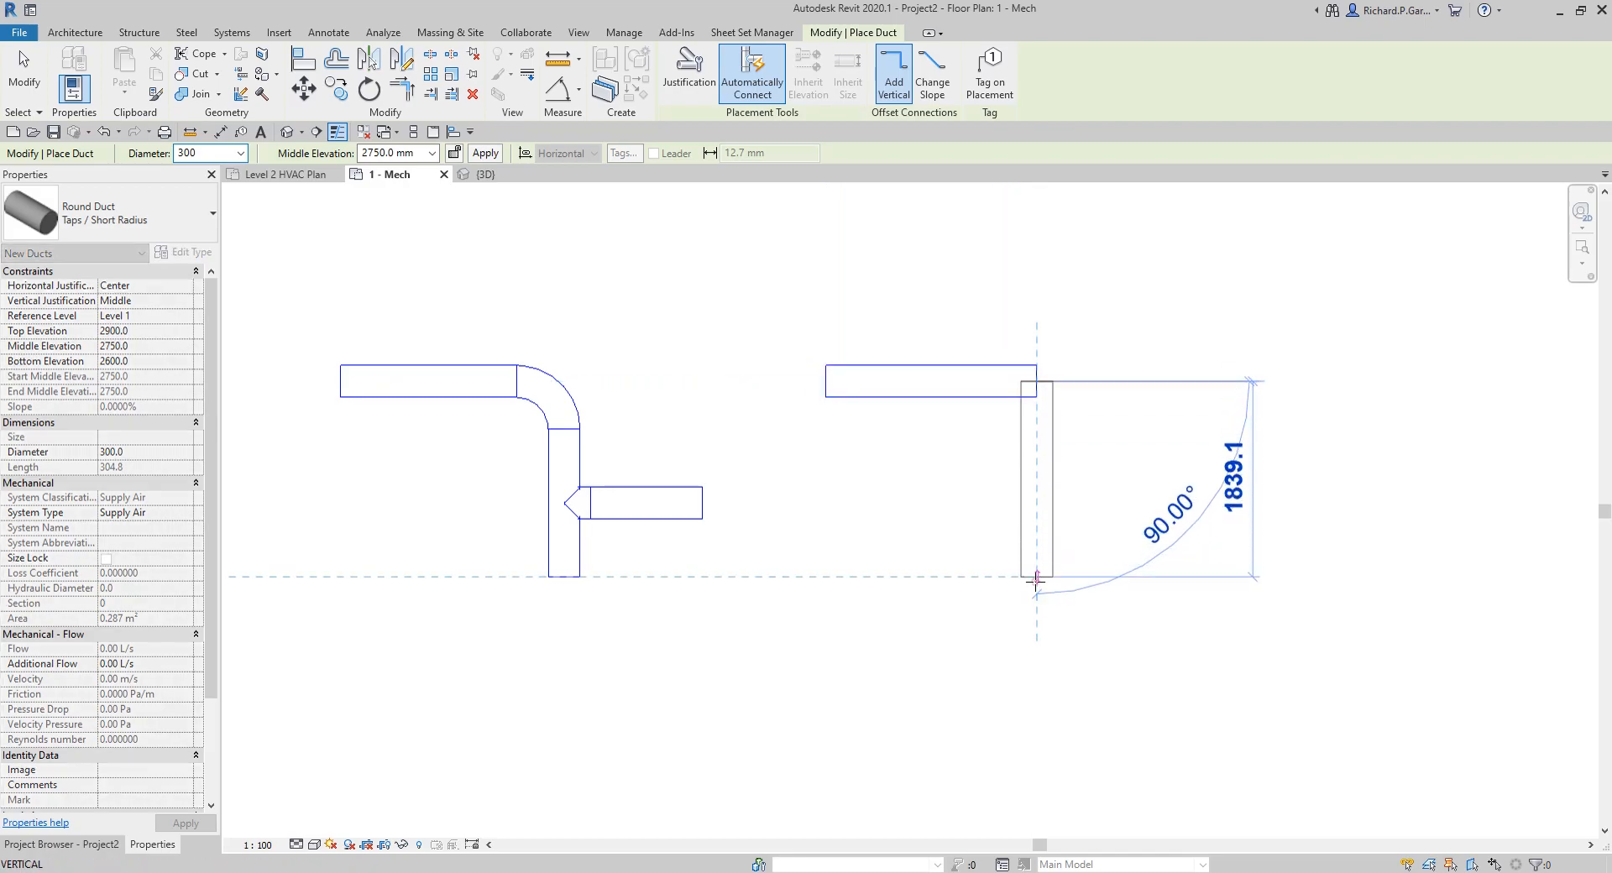
pyautogui.click(1036, 577)
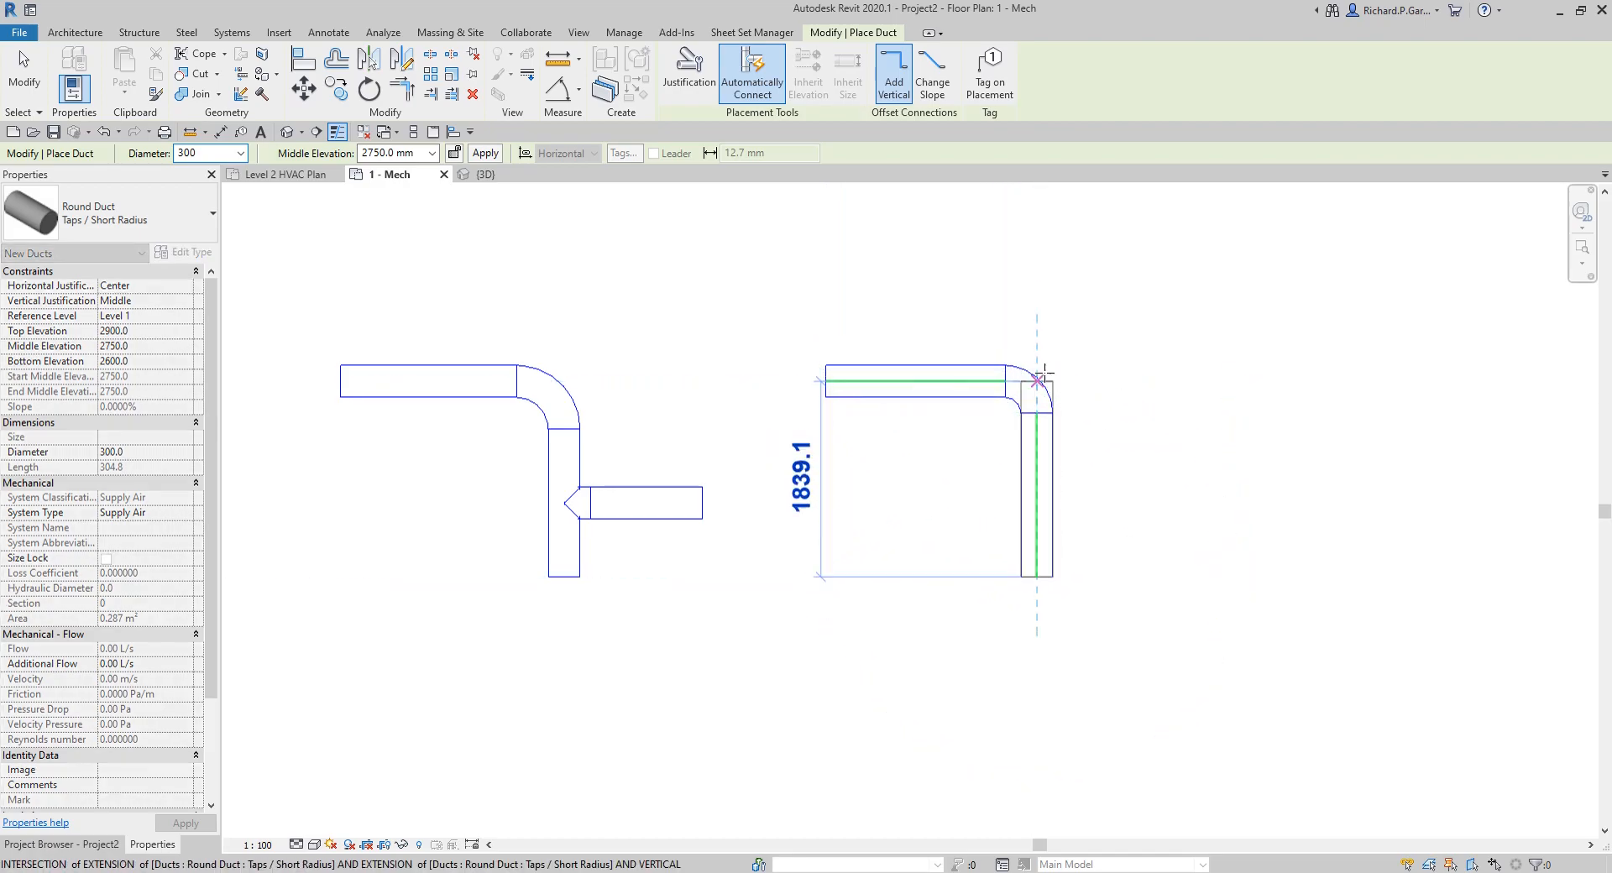
pyautogui.press('Escape')
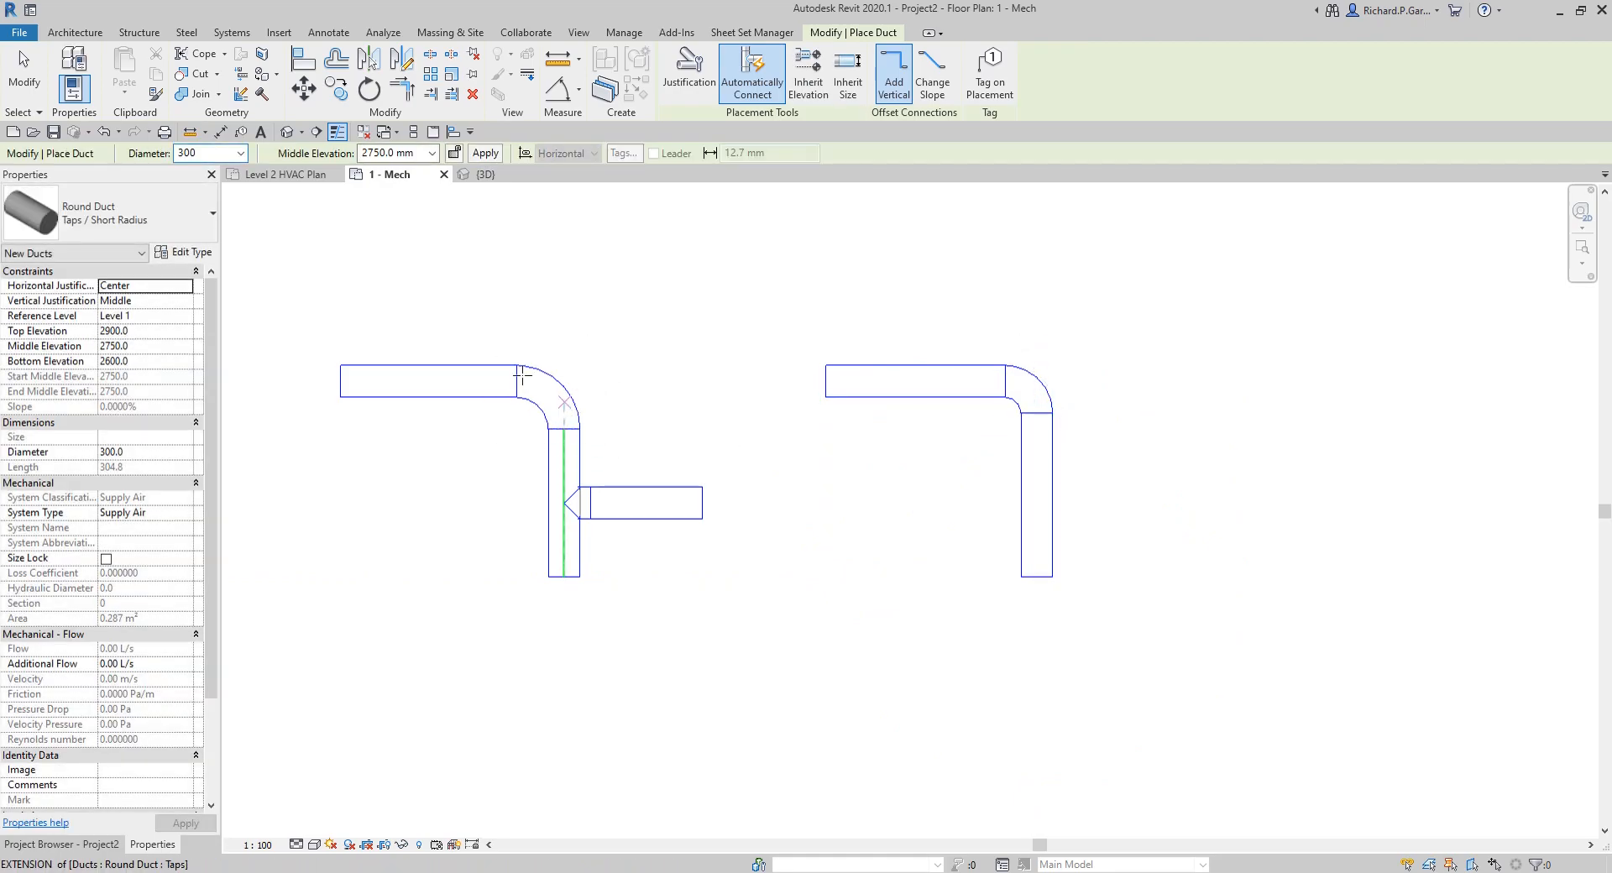
pyautogui.click(1054, 499)
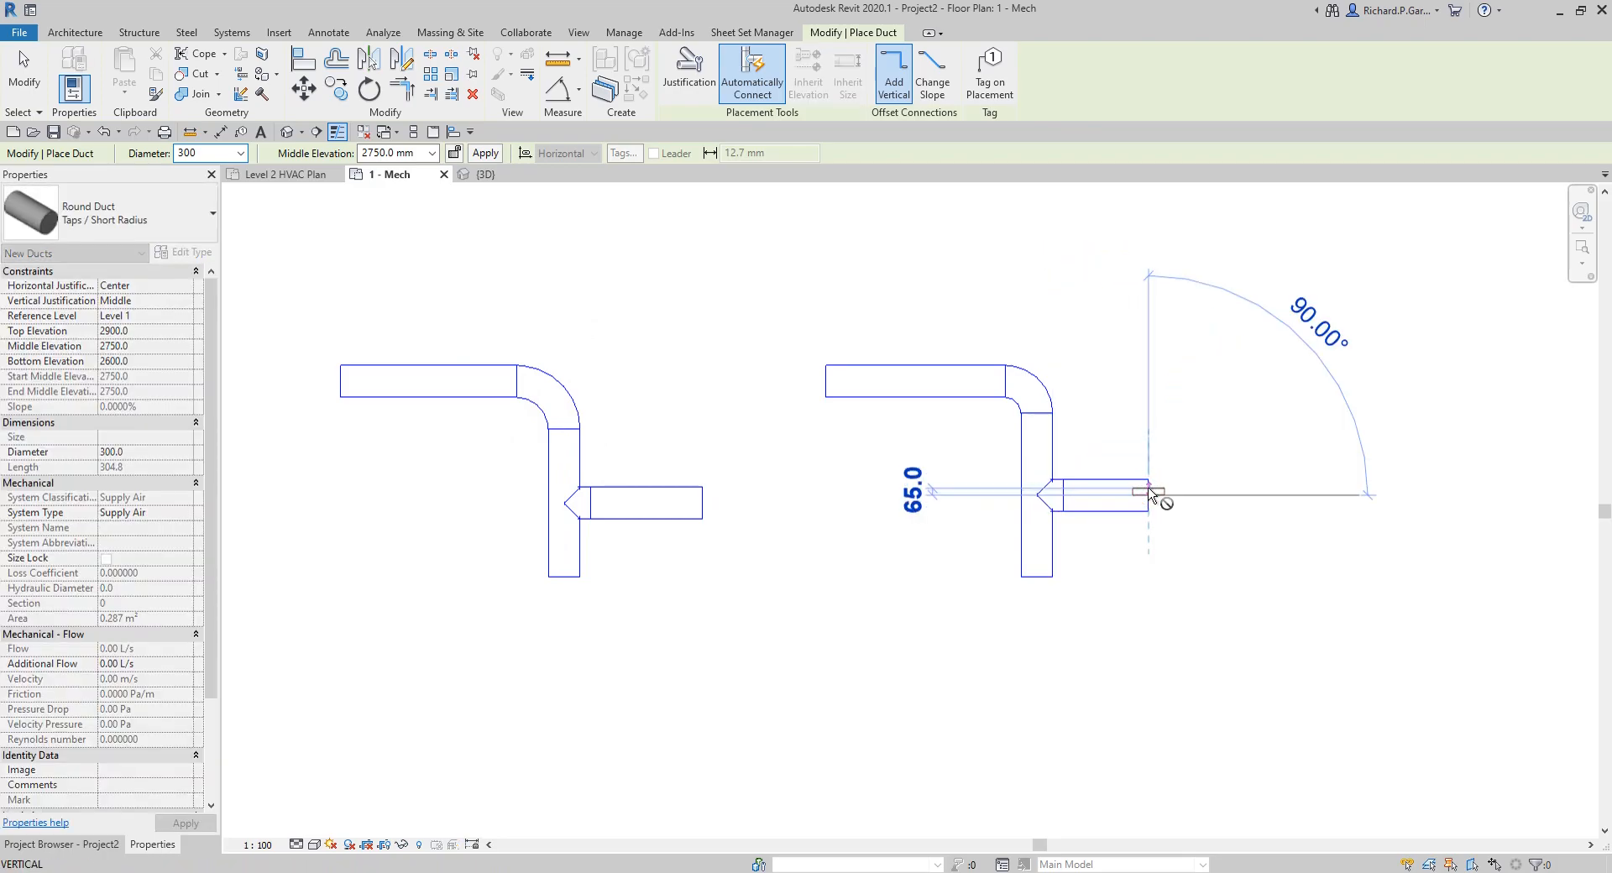
pyautogui.click(1150, 496)
# Step: Draw a round duct of type Tees right of the short-radius sample, running right and turning straight down about 2520 mm
pyautogui.click(177, 226)
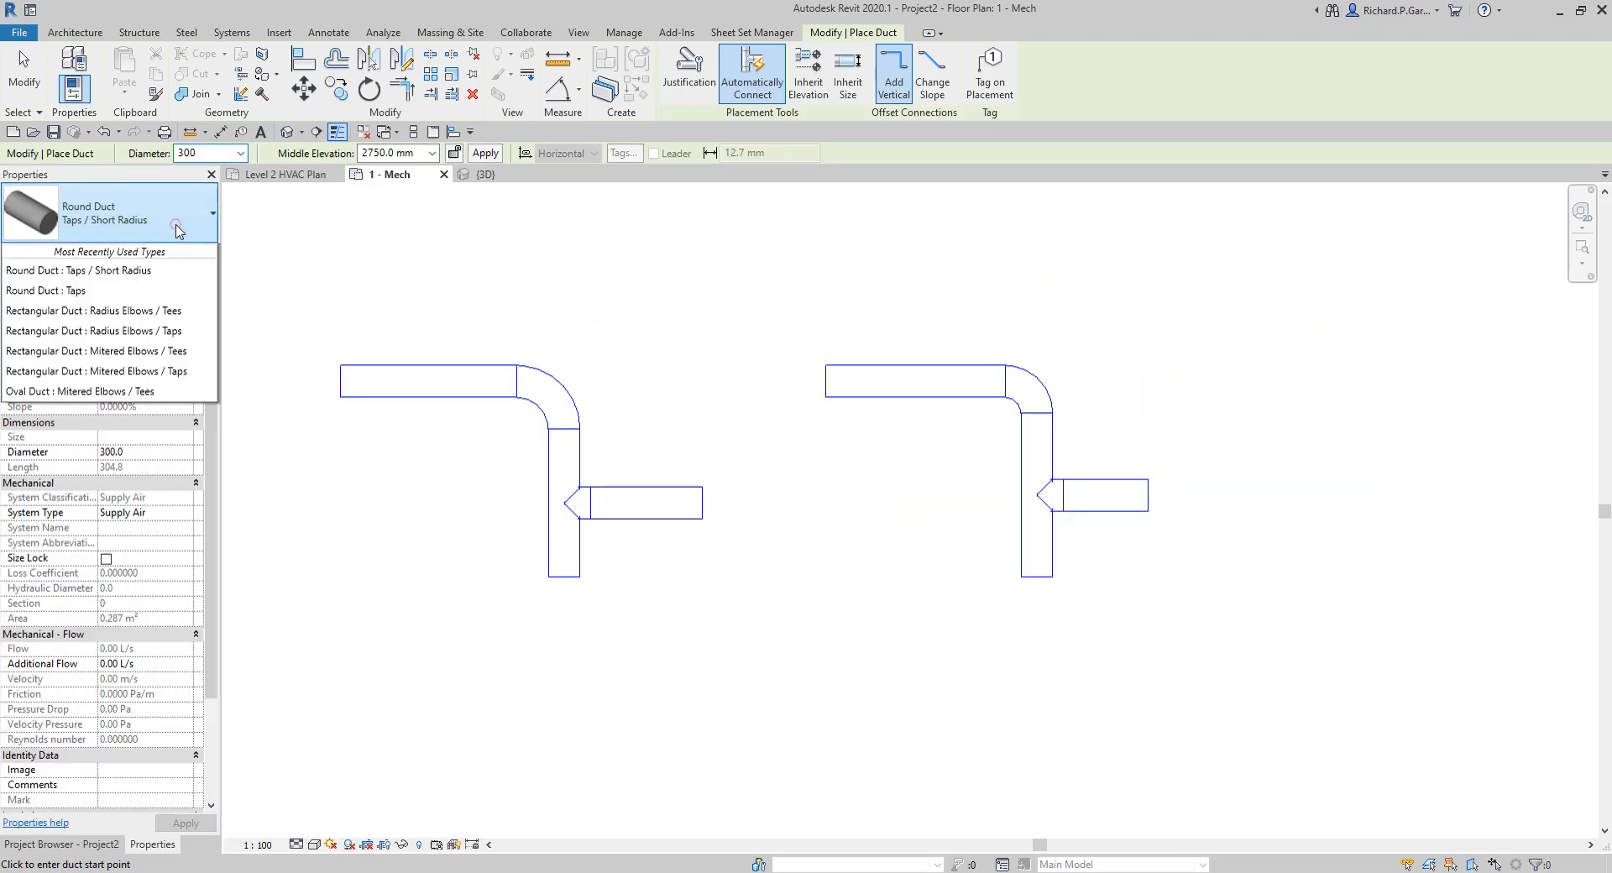
pyautogui.click(119, 519)
pyautogui.moveTo(1111, 552); pyautogui.dragTo(651, 548, button='middle')
pyautogui.click(859, 386)
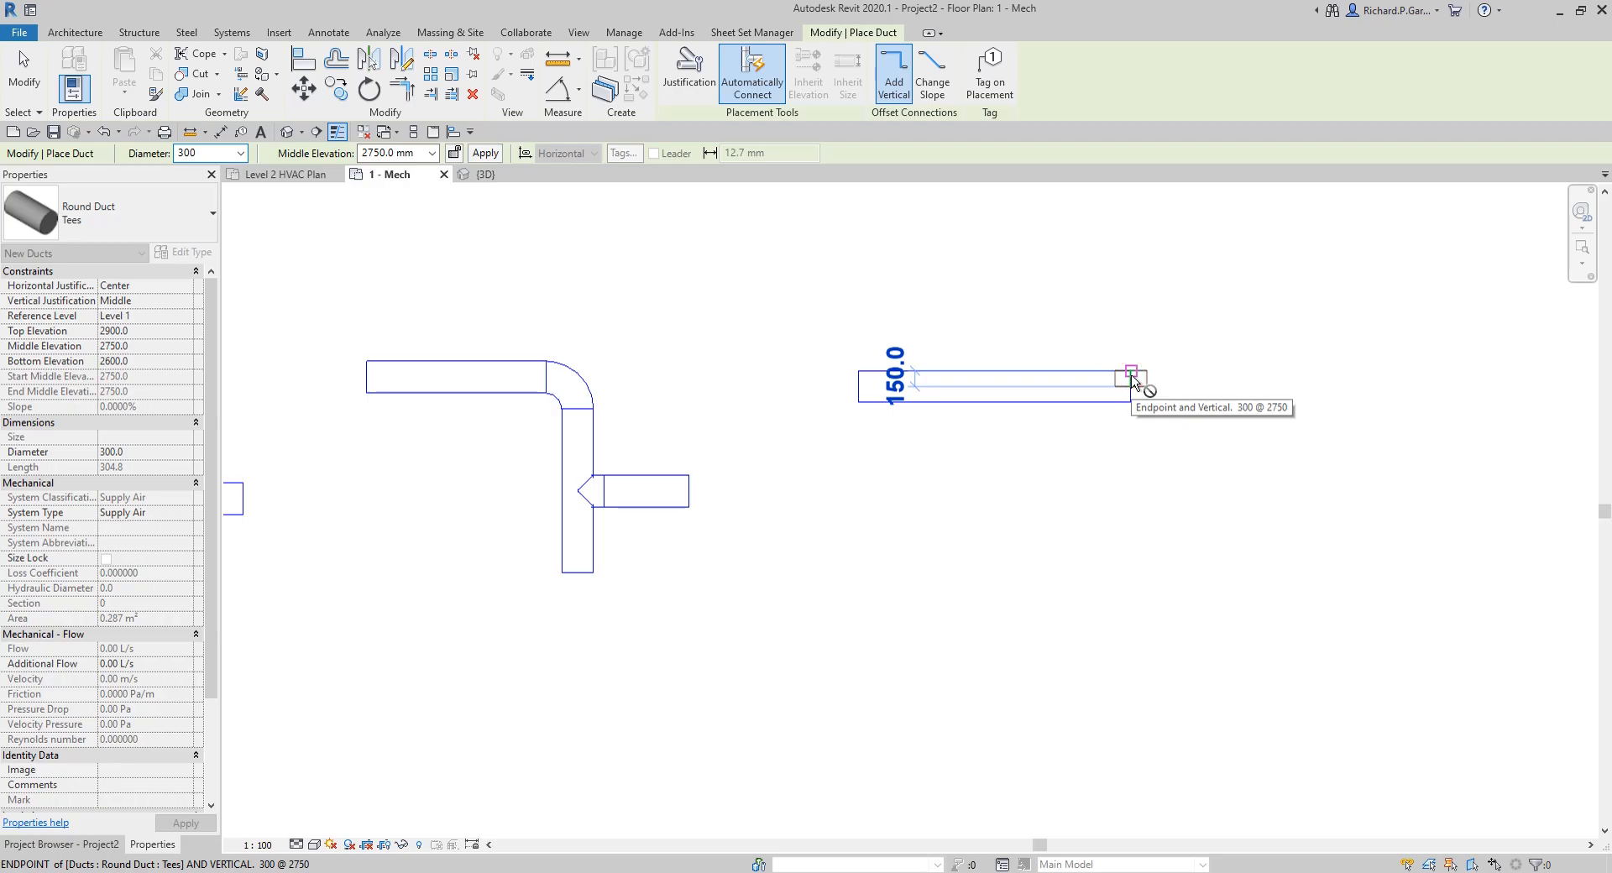
pyautogui.click(1132, 379)
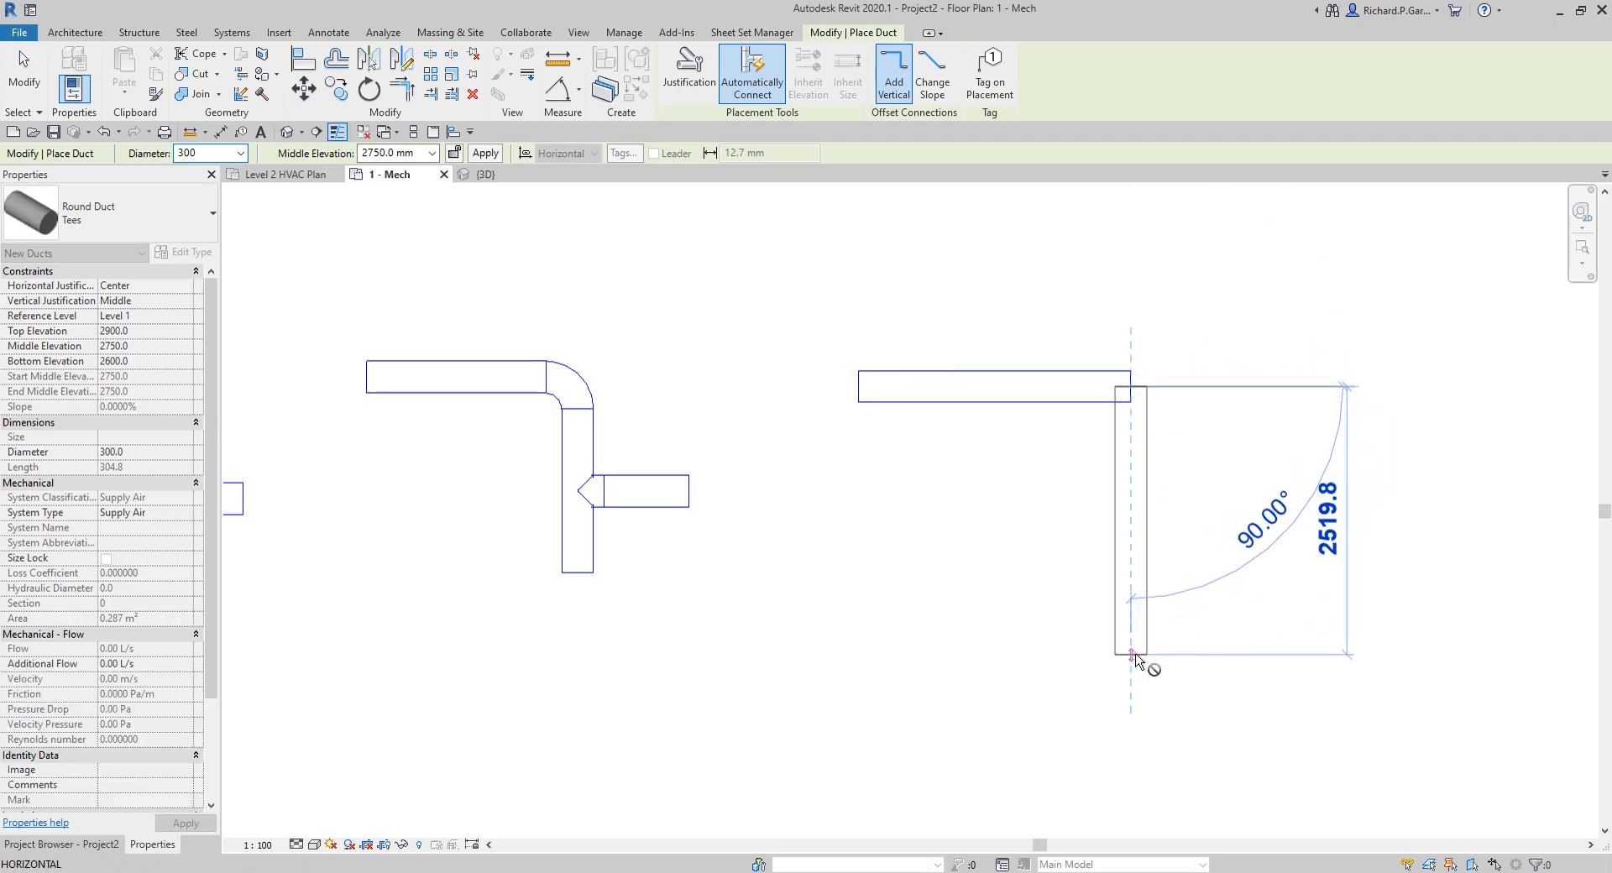
pyautogui.click(1135, 654)
# Step: Draw a horizontal branch to the right from the vertical leg of the round Tees duct and end duct placement
pyautogui.click(1147, 544)
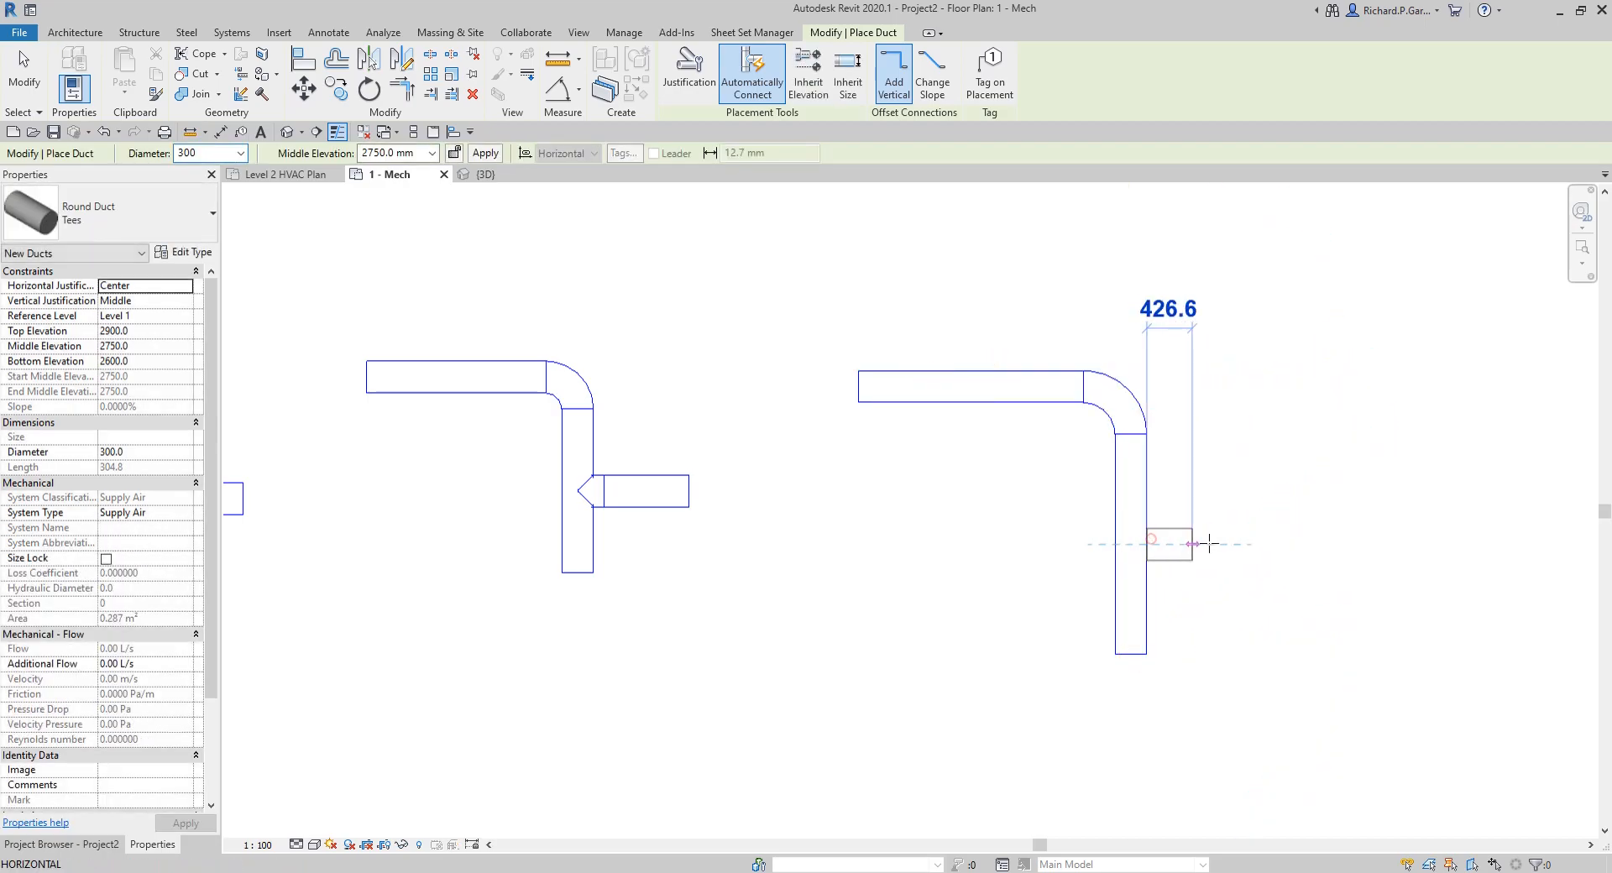
pyautogui.click(1331, 544)
pyautogui.press('Escape')
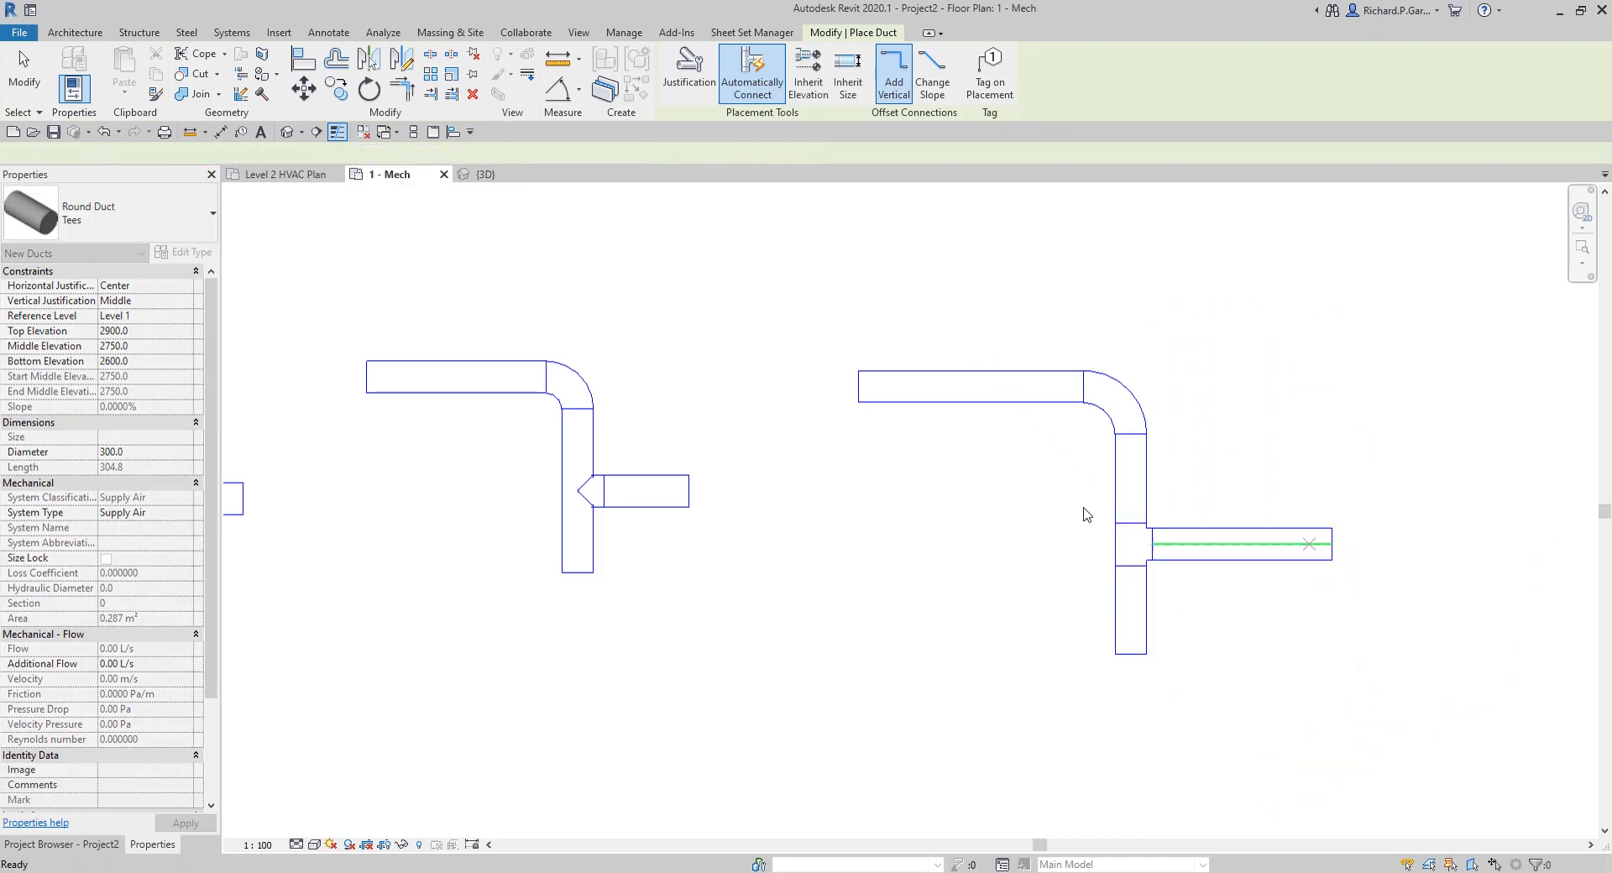
pyautogui.press('Escape')
# Step: Examine the new round duct samples alongside the oval and rectangular ones in the default 3D view
pyautogui.scroll(-3, 771, 396)
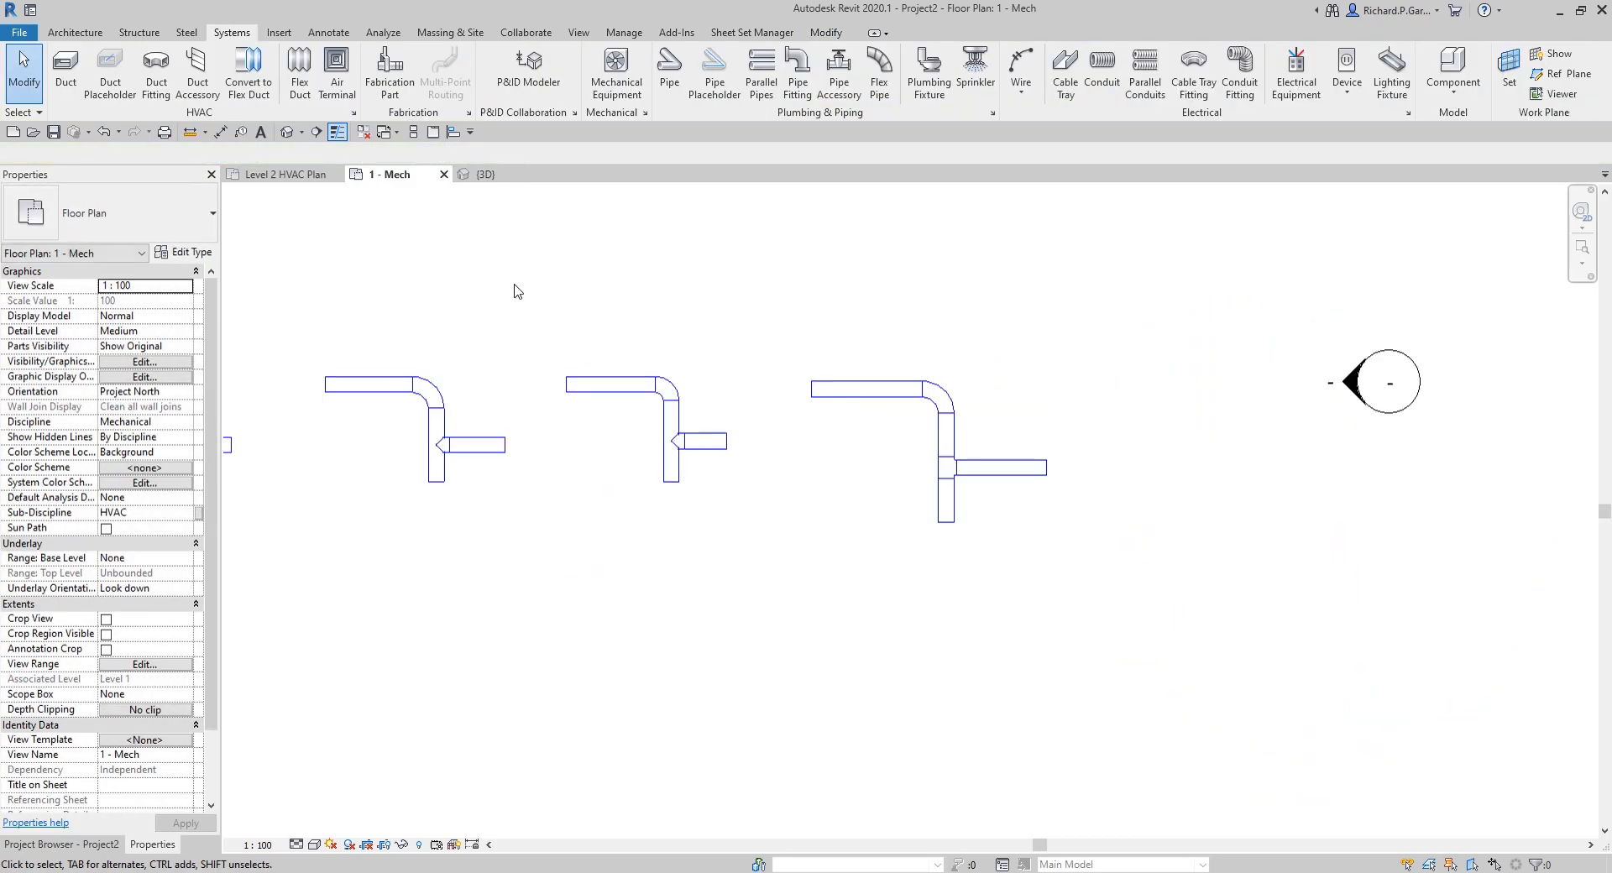
pyautogui.click(287, 137)
pyautogui.scroll(-4, 965, 470)
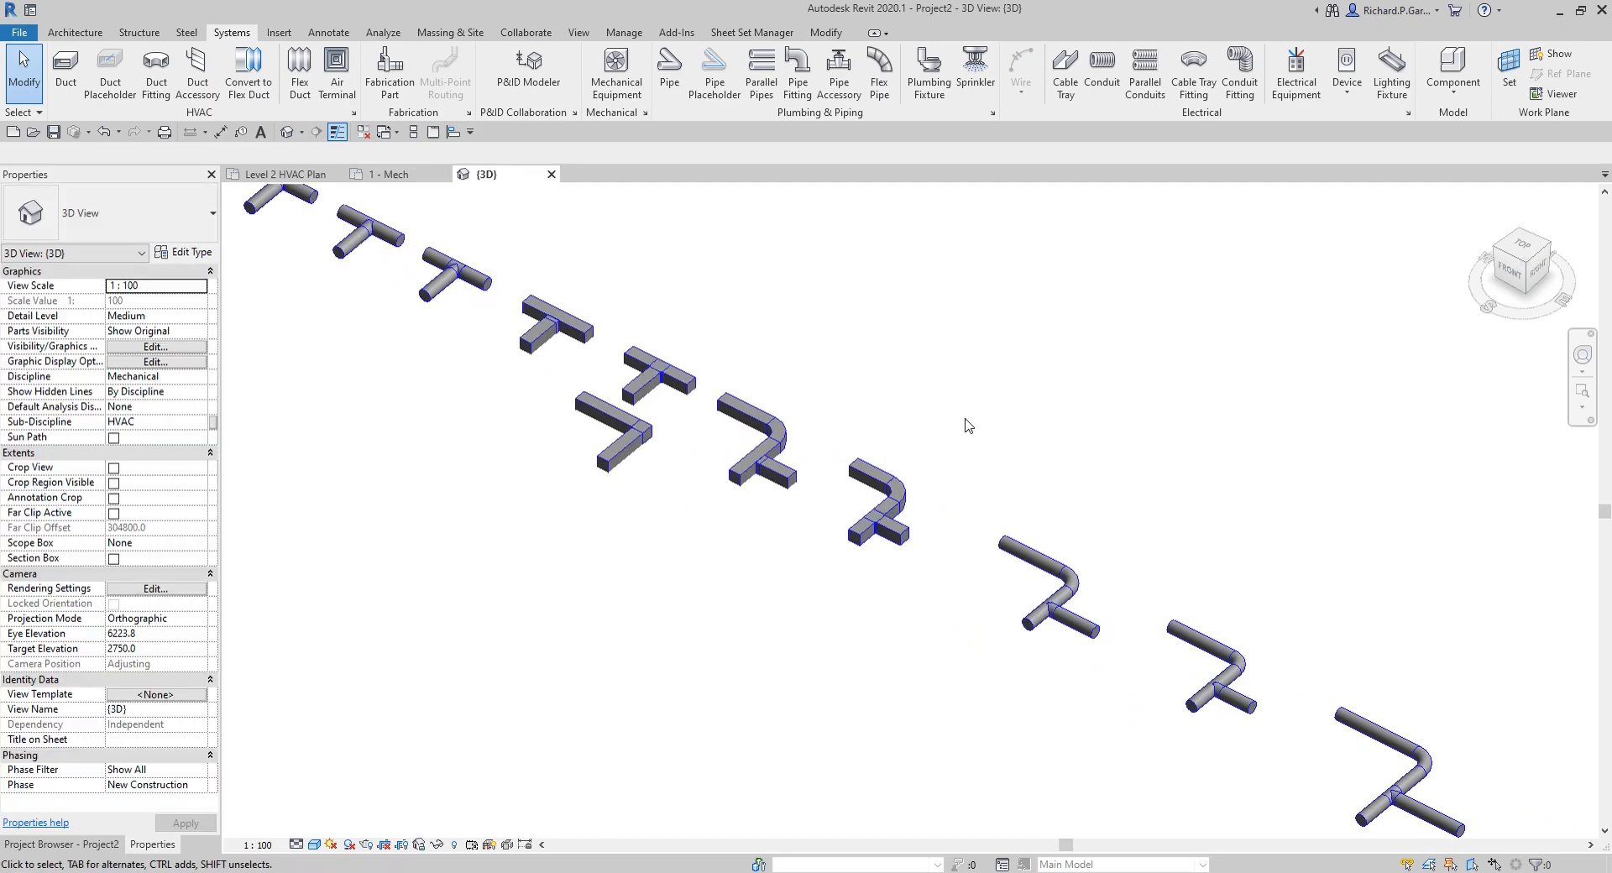
pyautogui.scroll(-1, 940, 428)
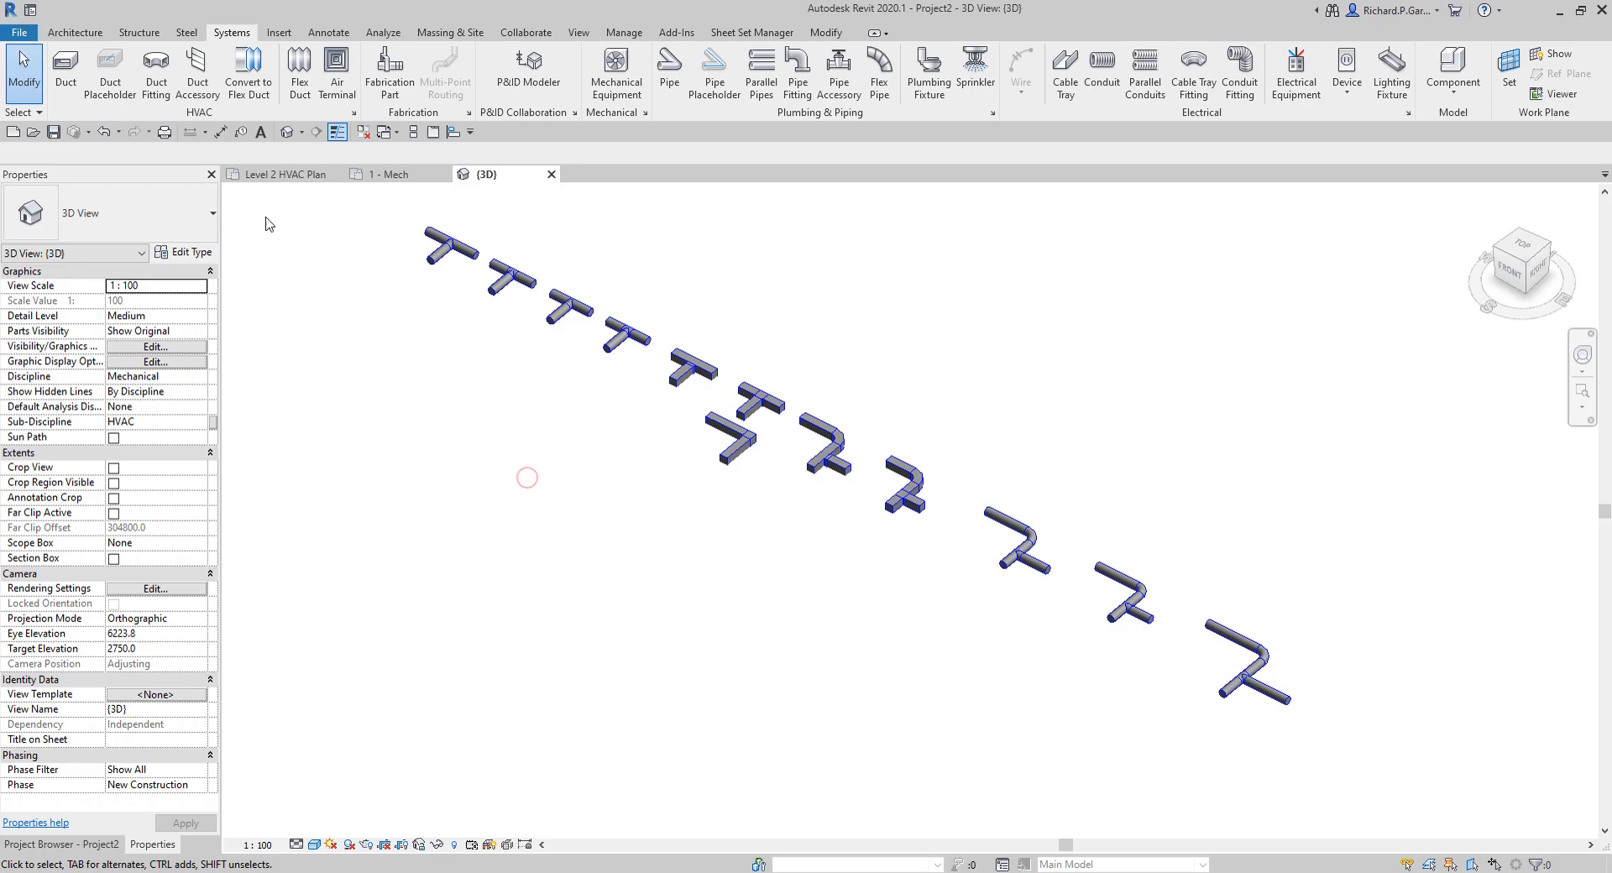
# Step: In the Level 2 HVAC Plan, place a duct legend in the empty area to the right of the stairwell
pyautogui.click(285, 175)
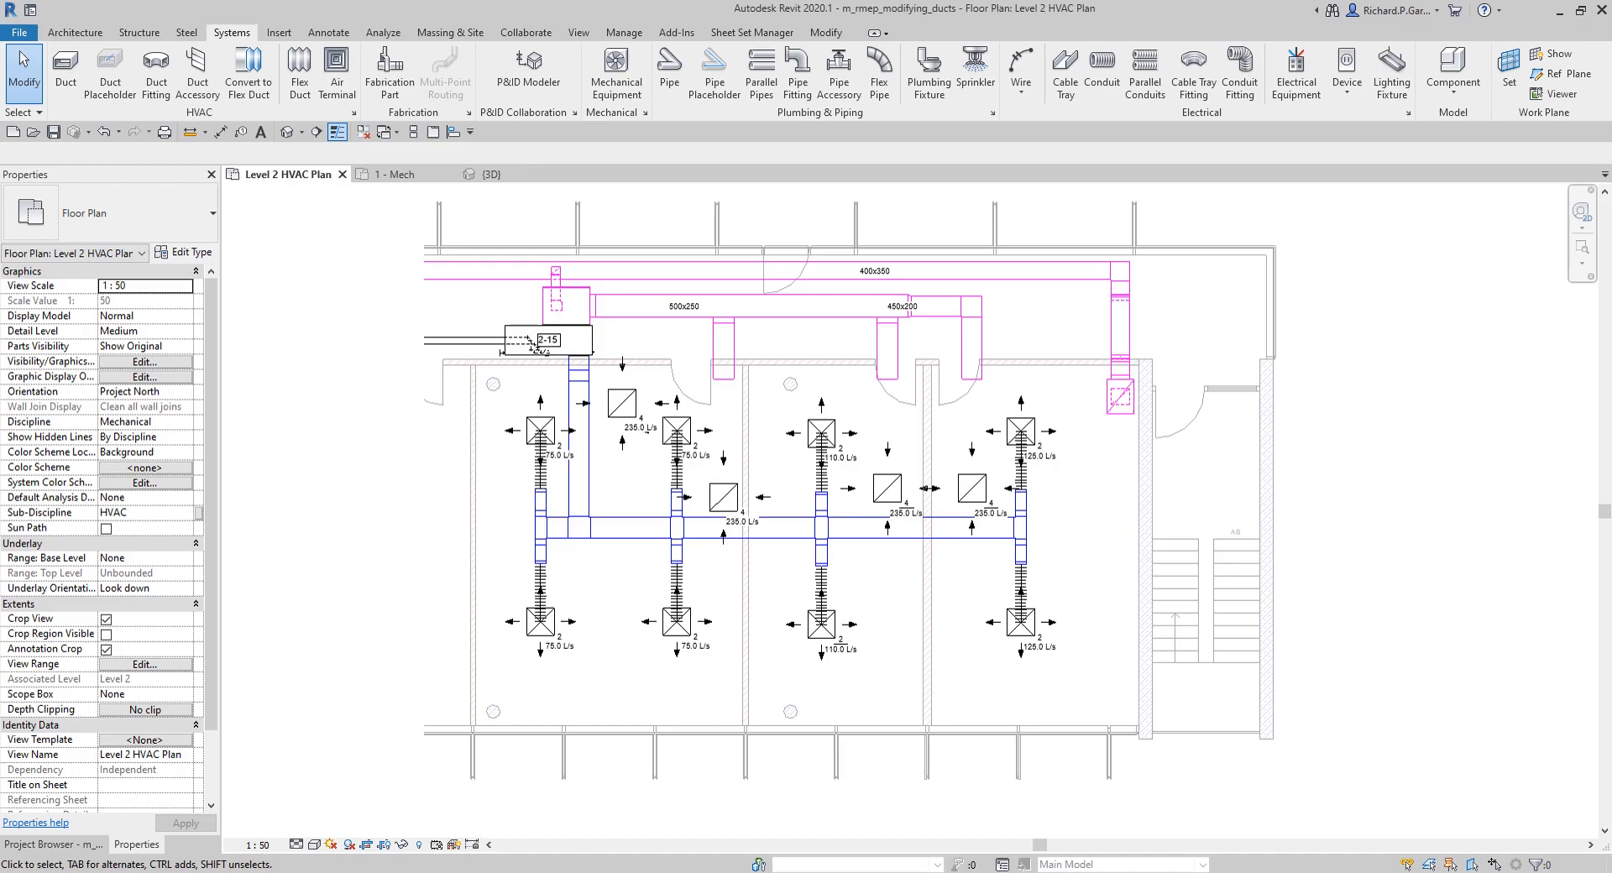
pyautogui.scroll(1, 702, 350)
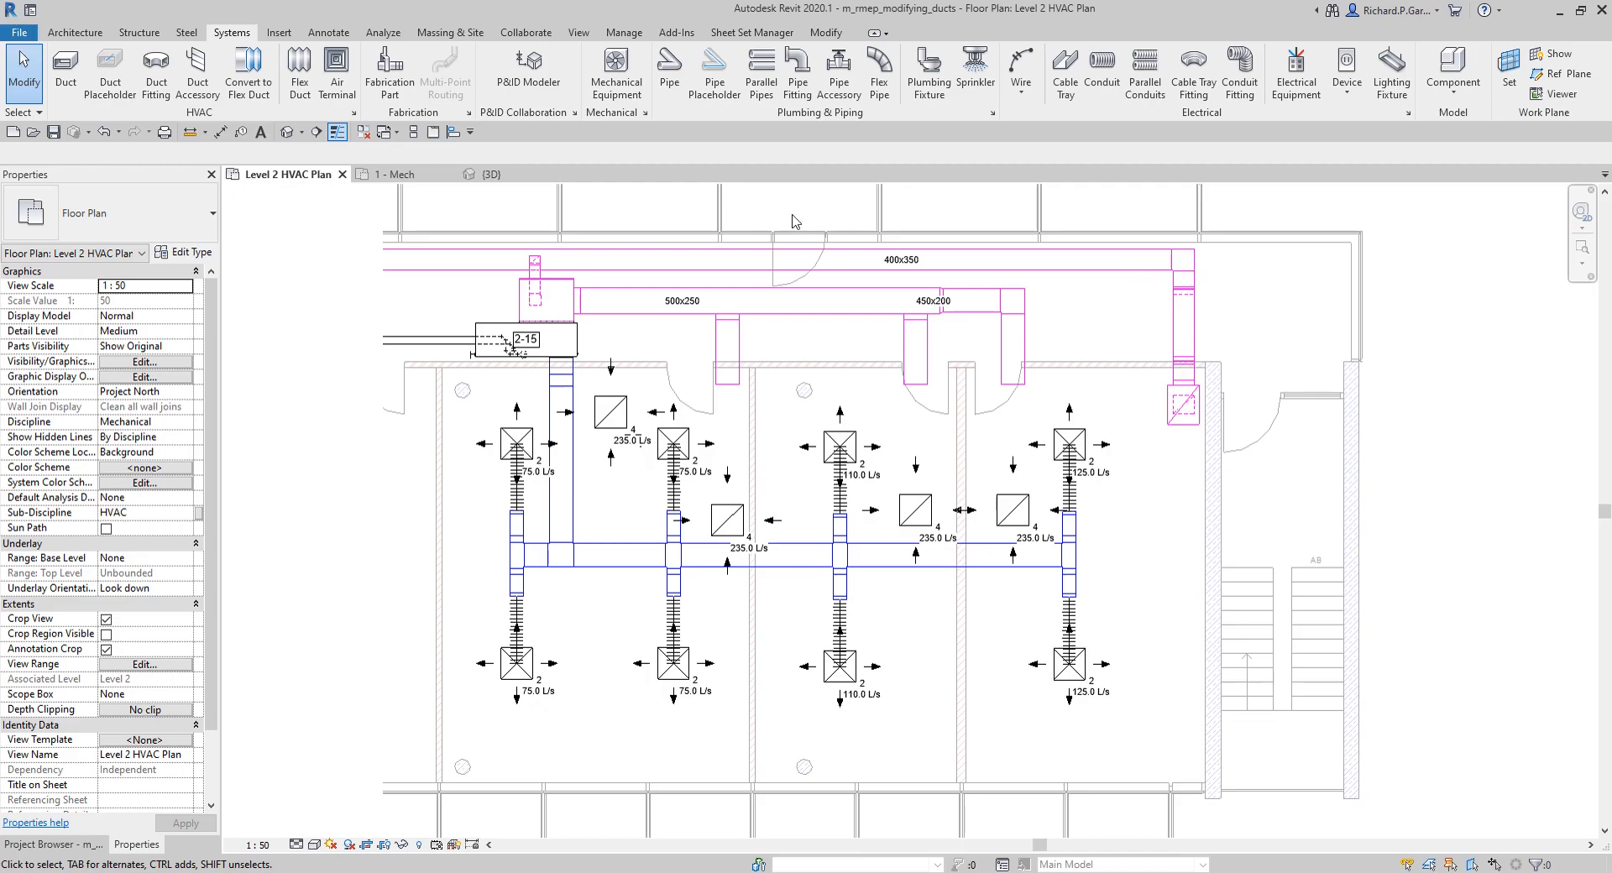
pyautogui.click(382, 33)
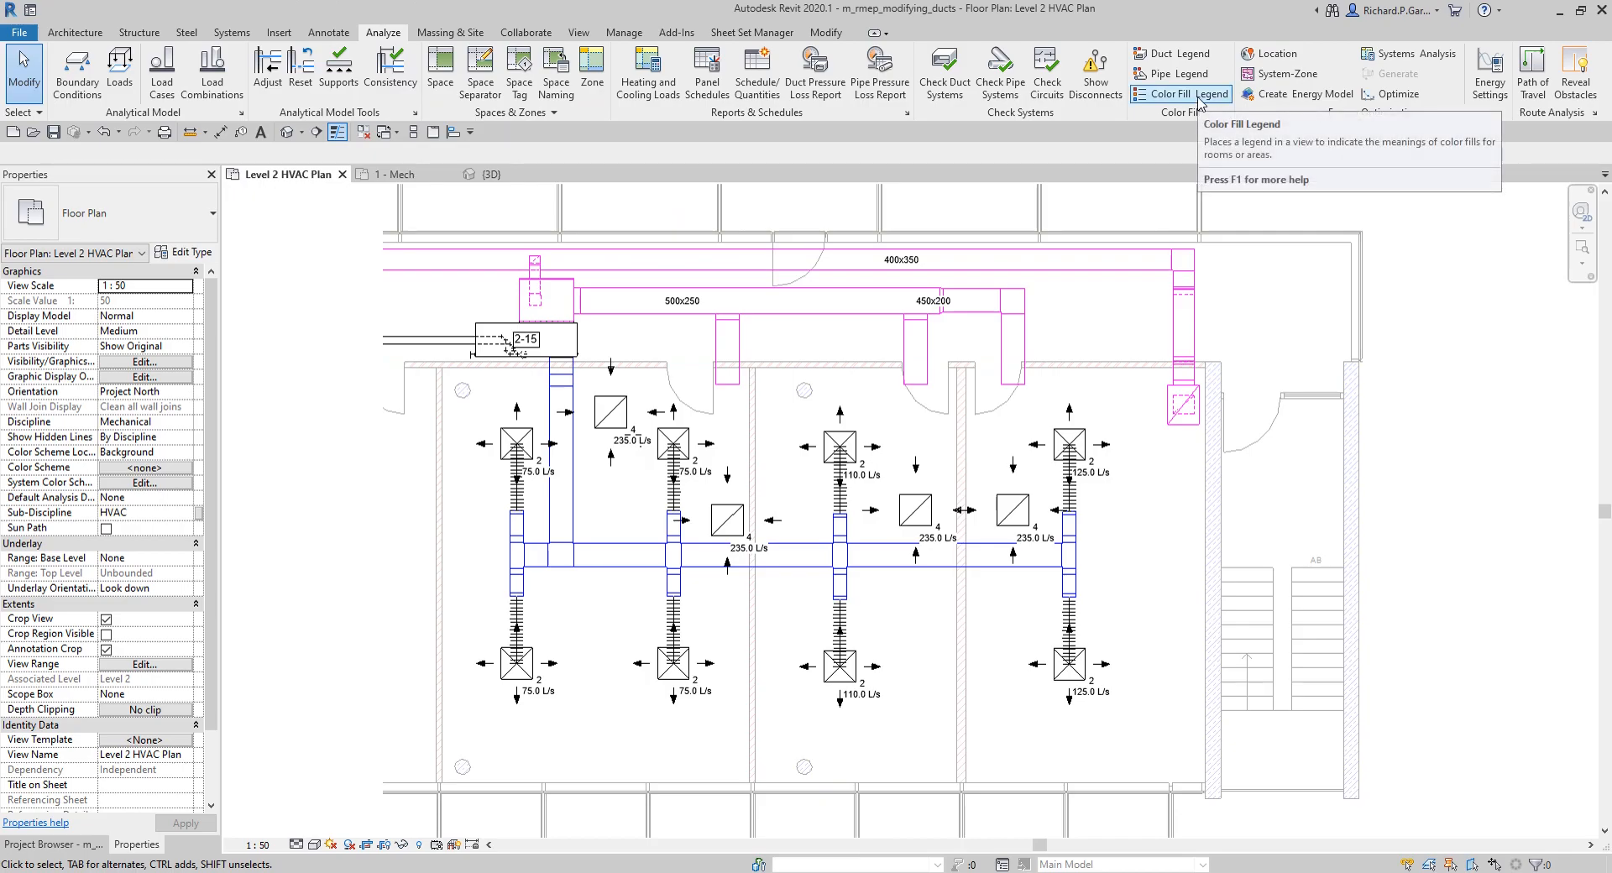
pyautogui.click(1188, 57)
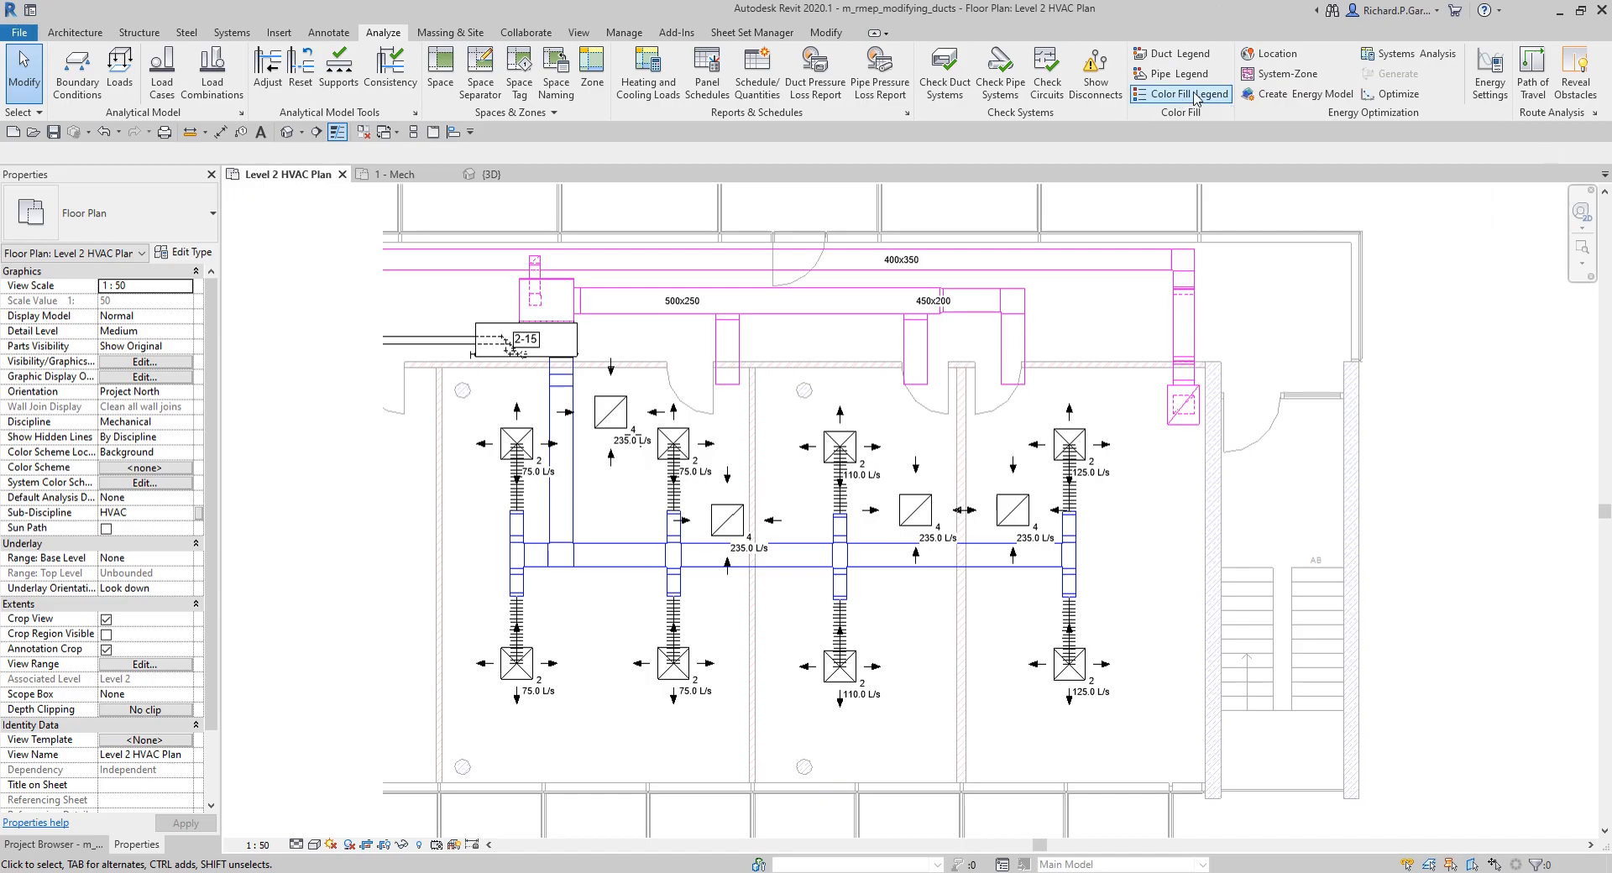
pyautogui.click(1174, 57)
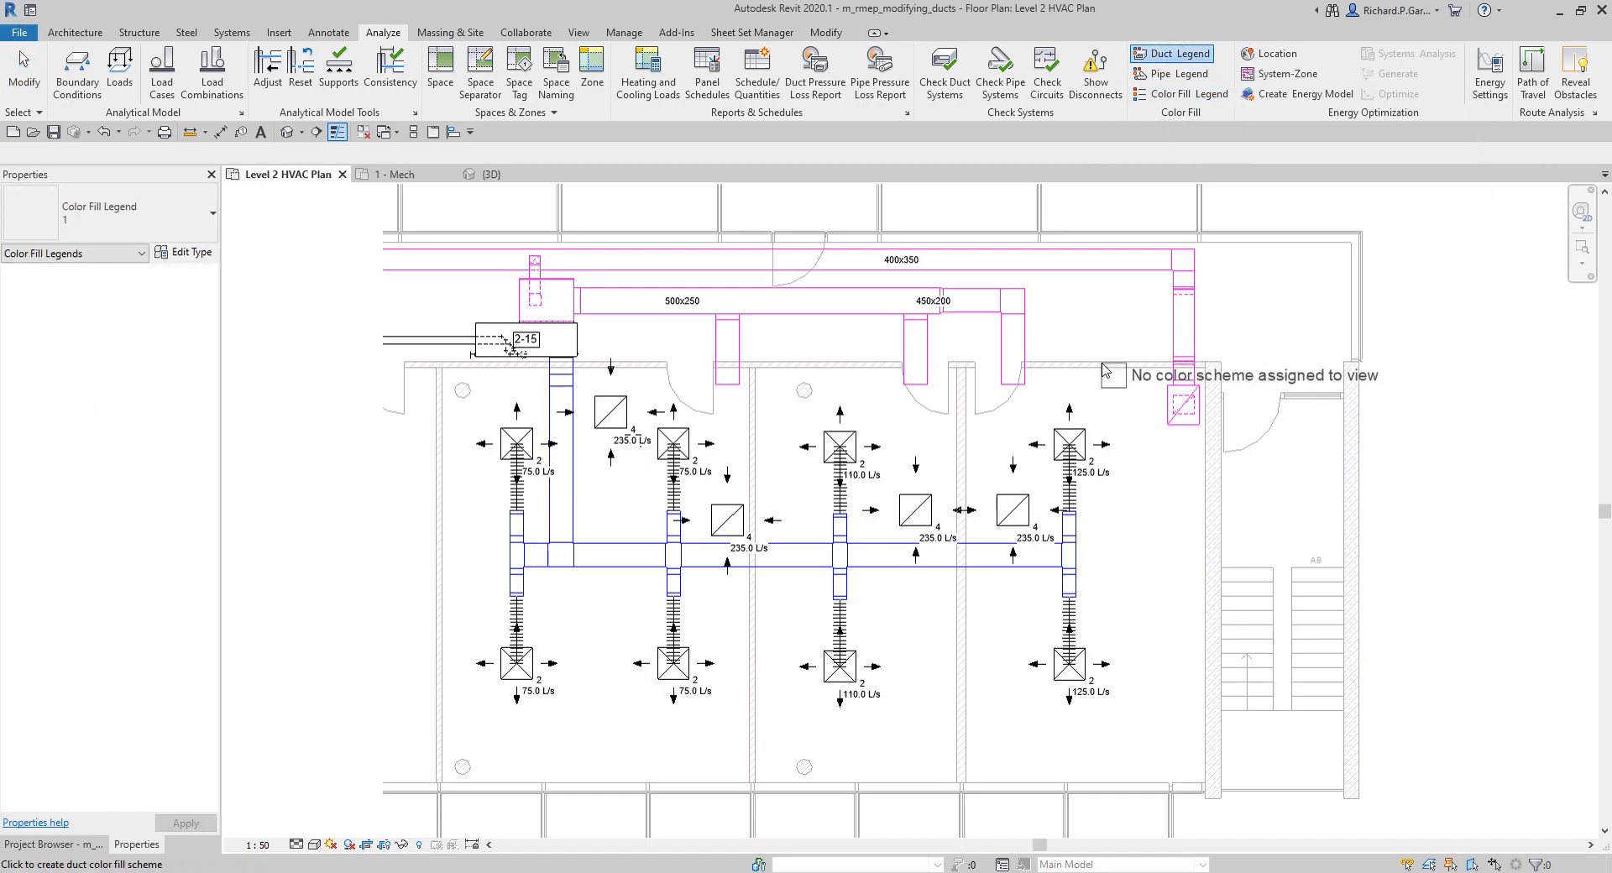
pyautogui.scroll(-4, 1231, 453)
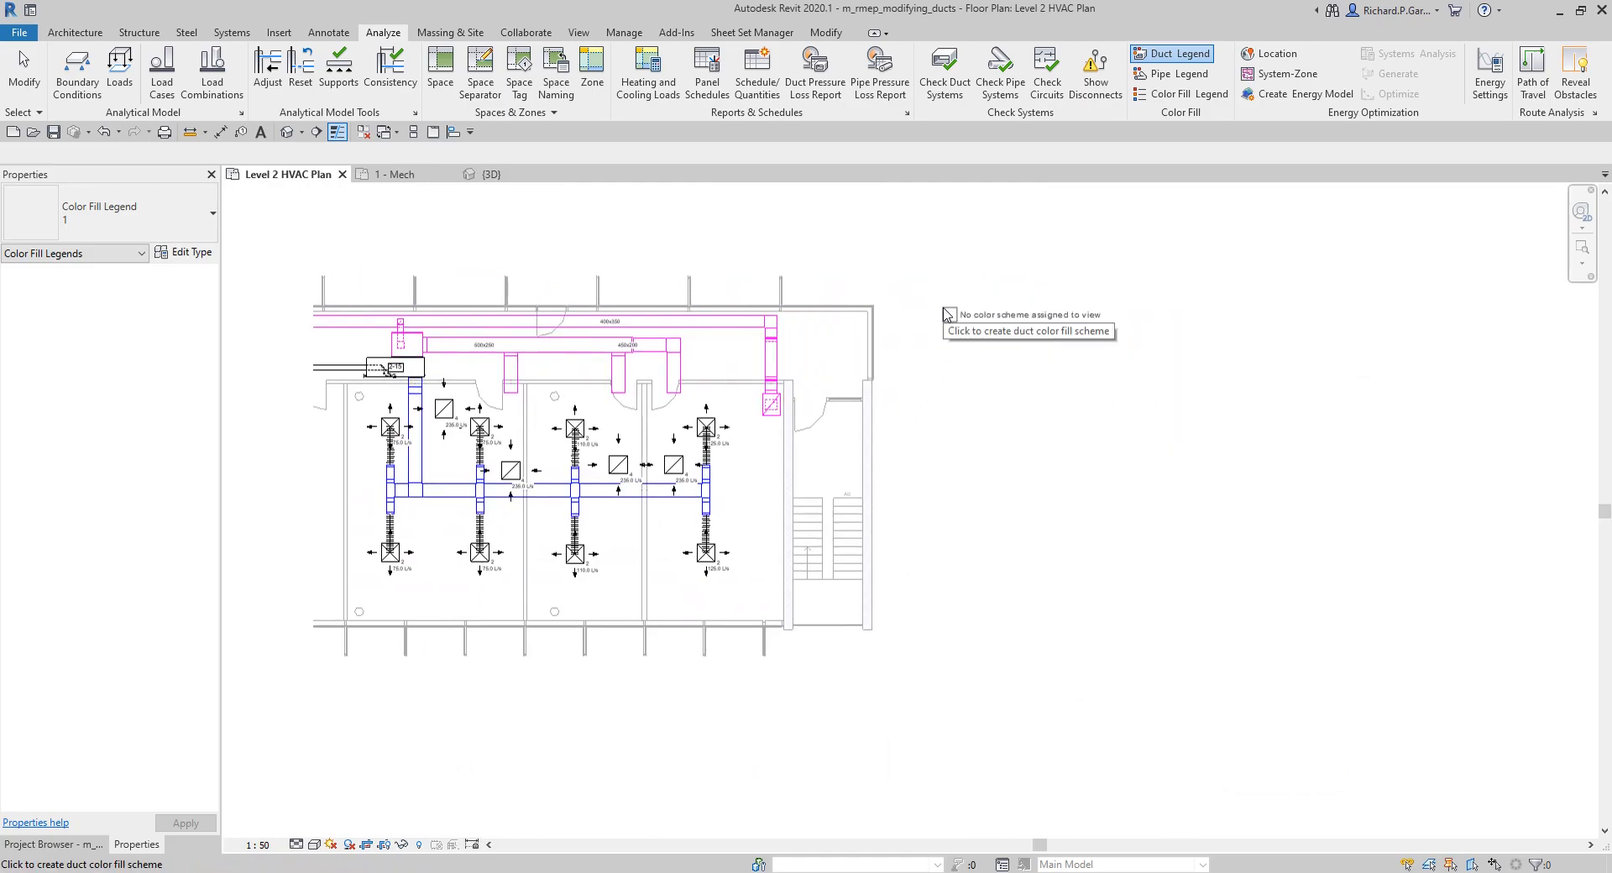
pyautogui.click(947, 315)
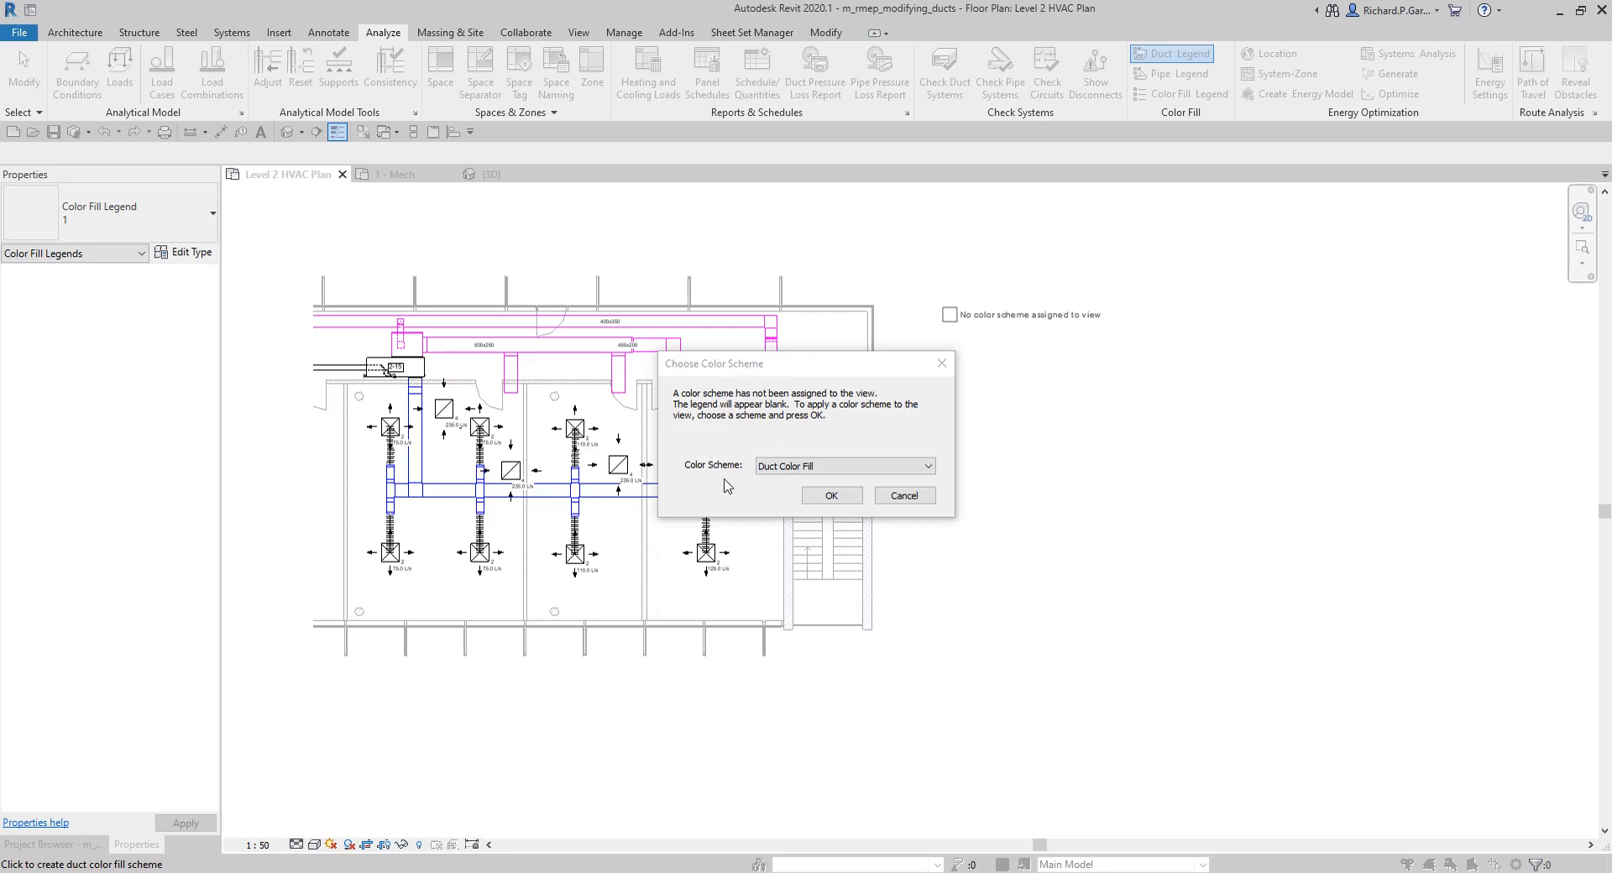
# Step: Apply the Duct Color Fill color scheme to the view, end legend placement and dismiss the warning
pyautogui.click(787, 466)
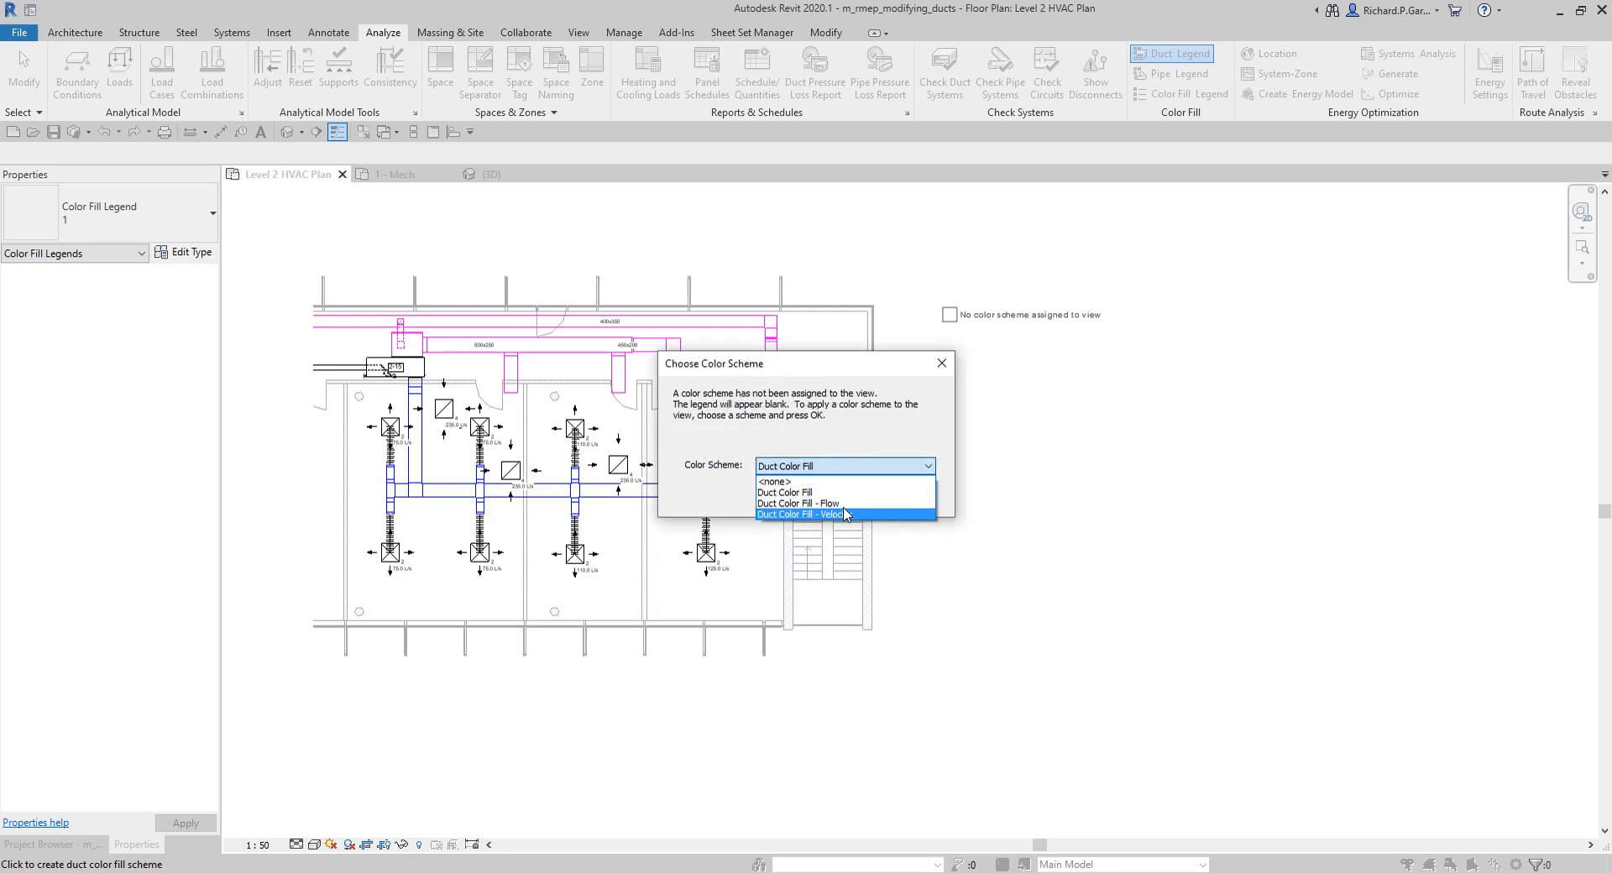
pyautogui.click(798, 495)
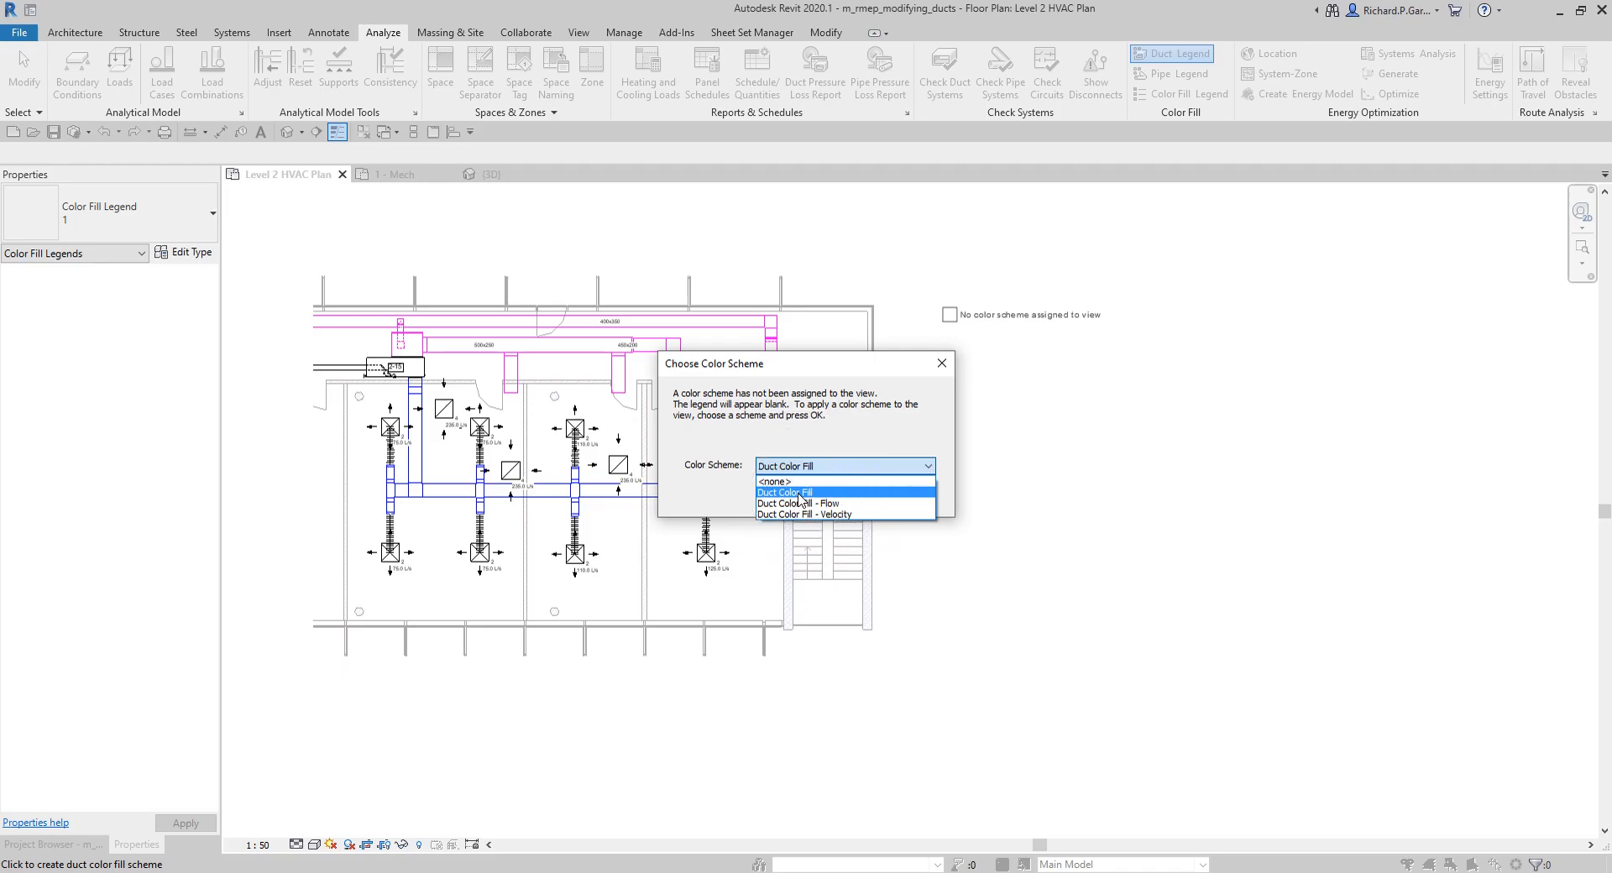
pyautogui.click(798, 495)
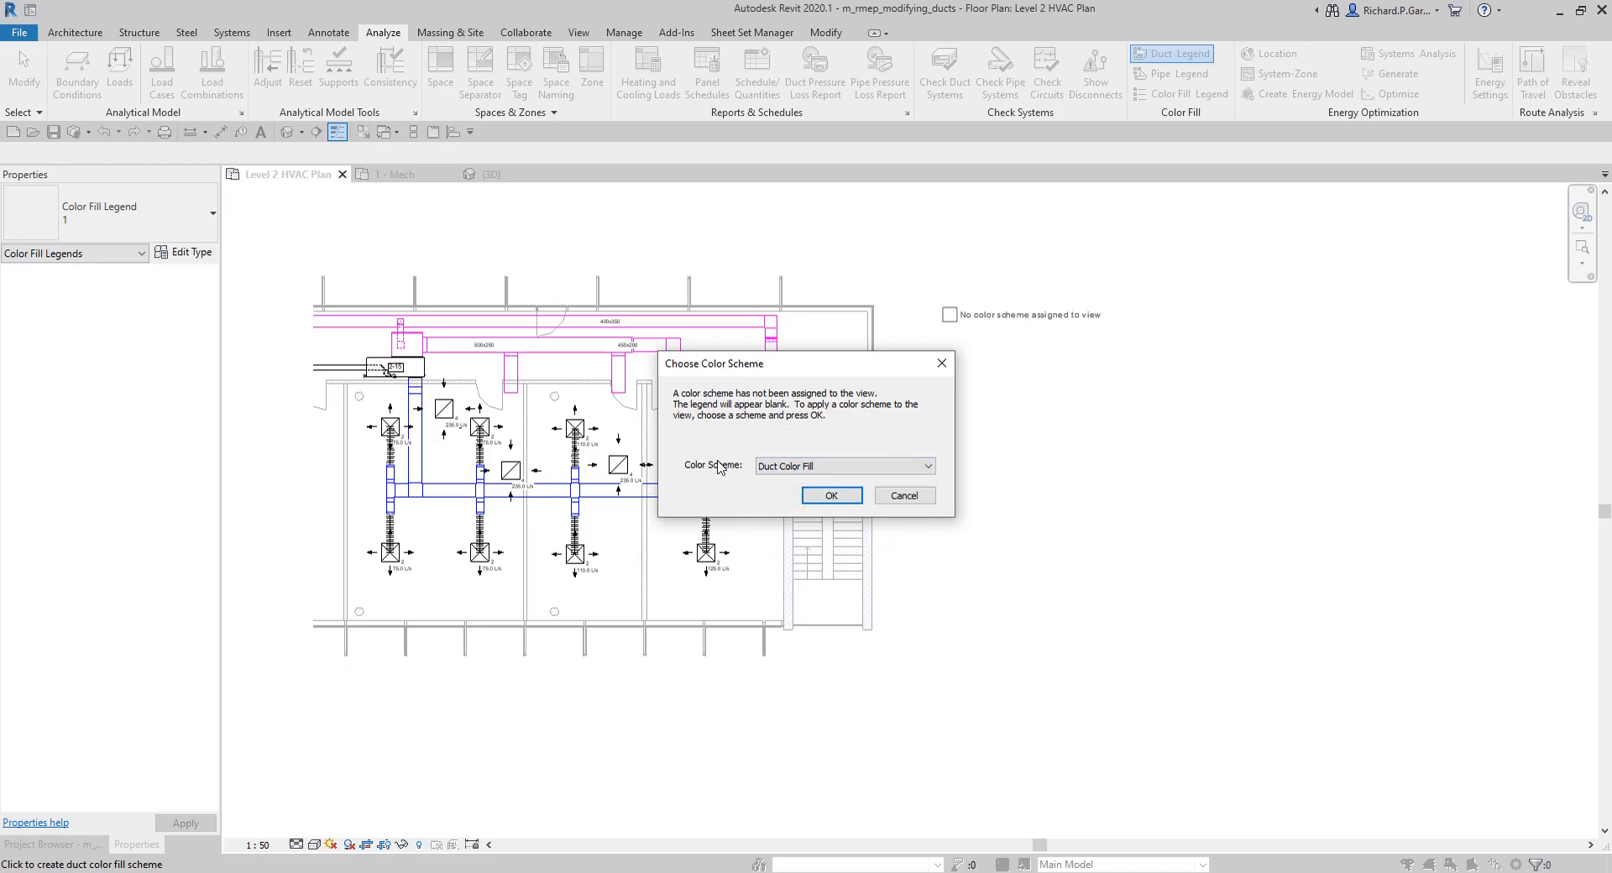
pyautogui.click(831, 498)
pyautogui.press('Escape')
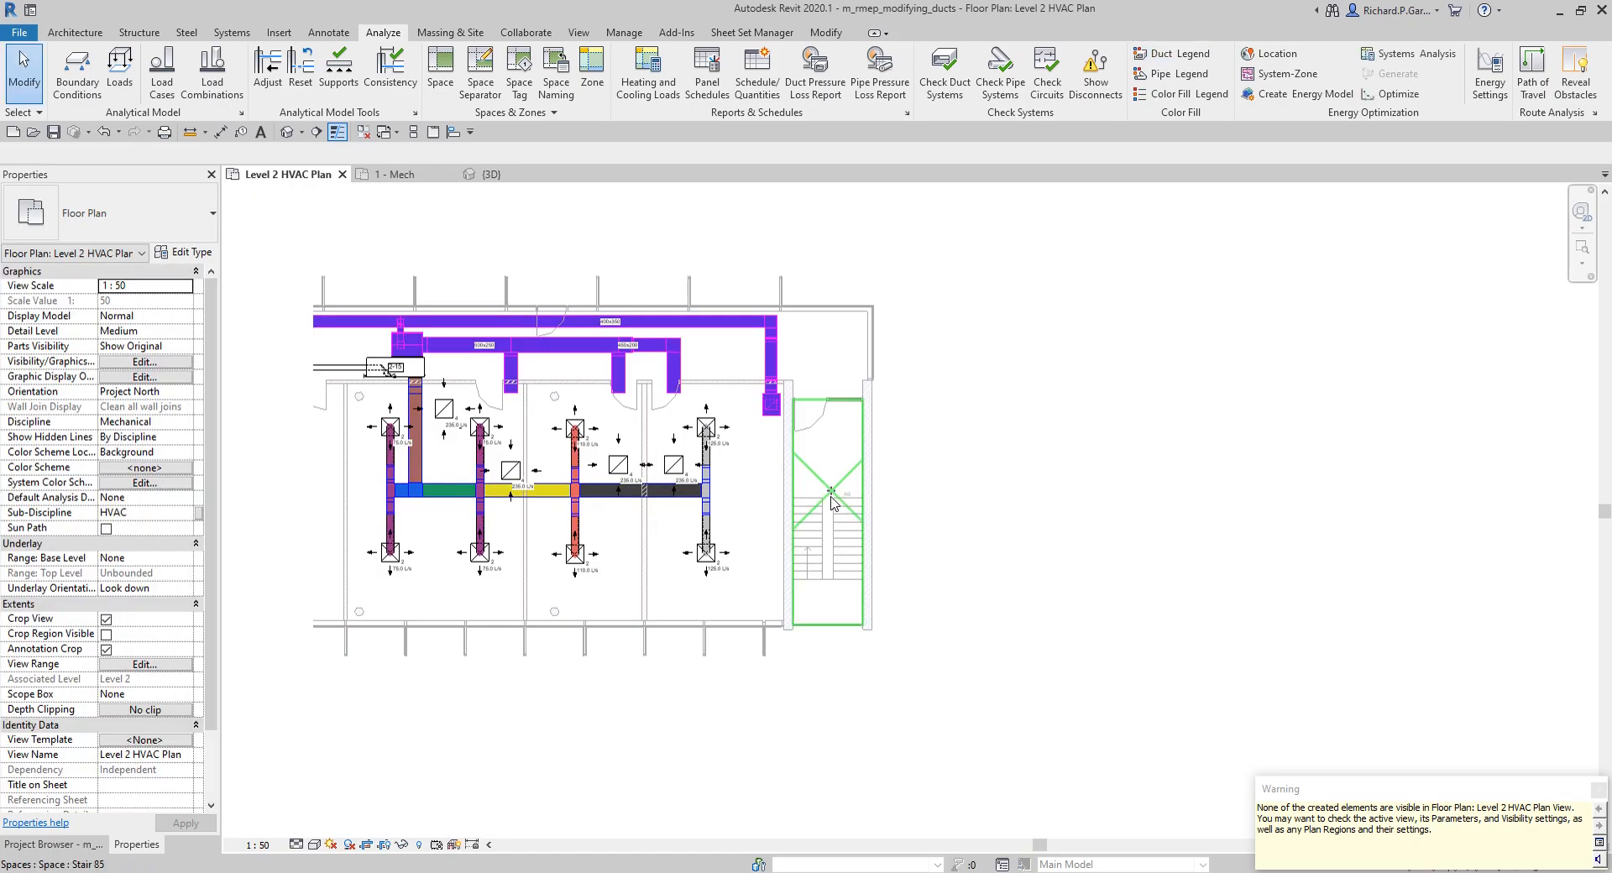
pyautogui.click(1598, 793)
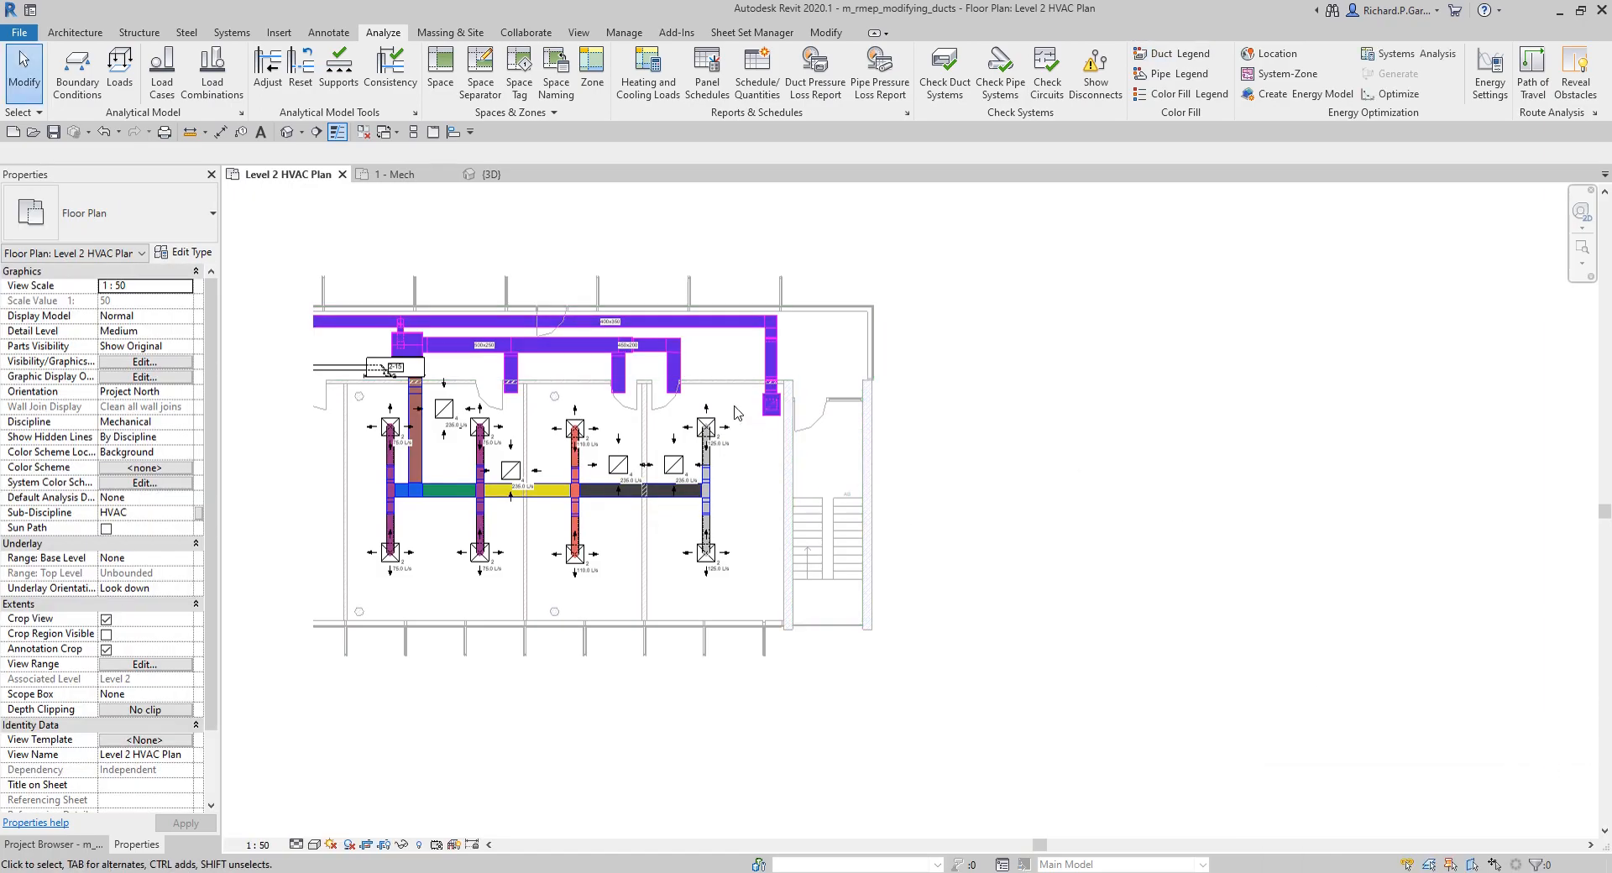
# Step: Show the crop region of the Level 2 HVAC Plan and turn off its annotation crop
pyautogui.scroll(-3, 724, 404)
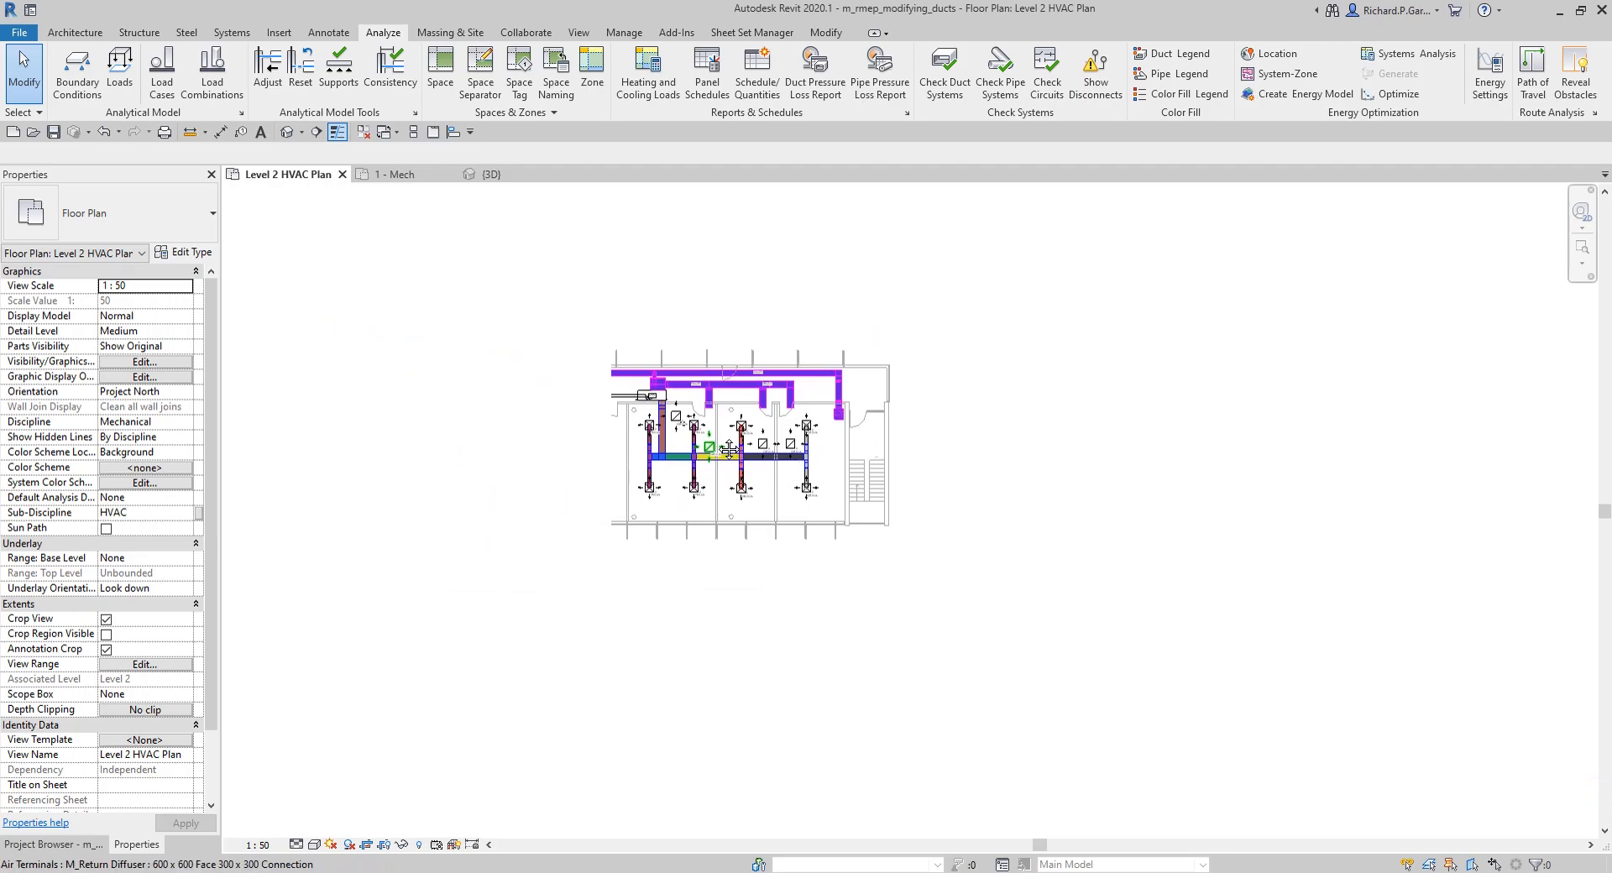
pyautogui.scroll(2, 804, 444)
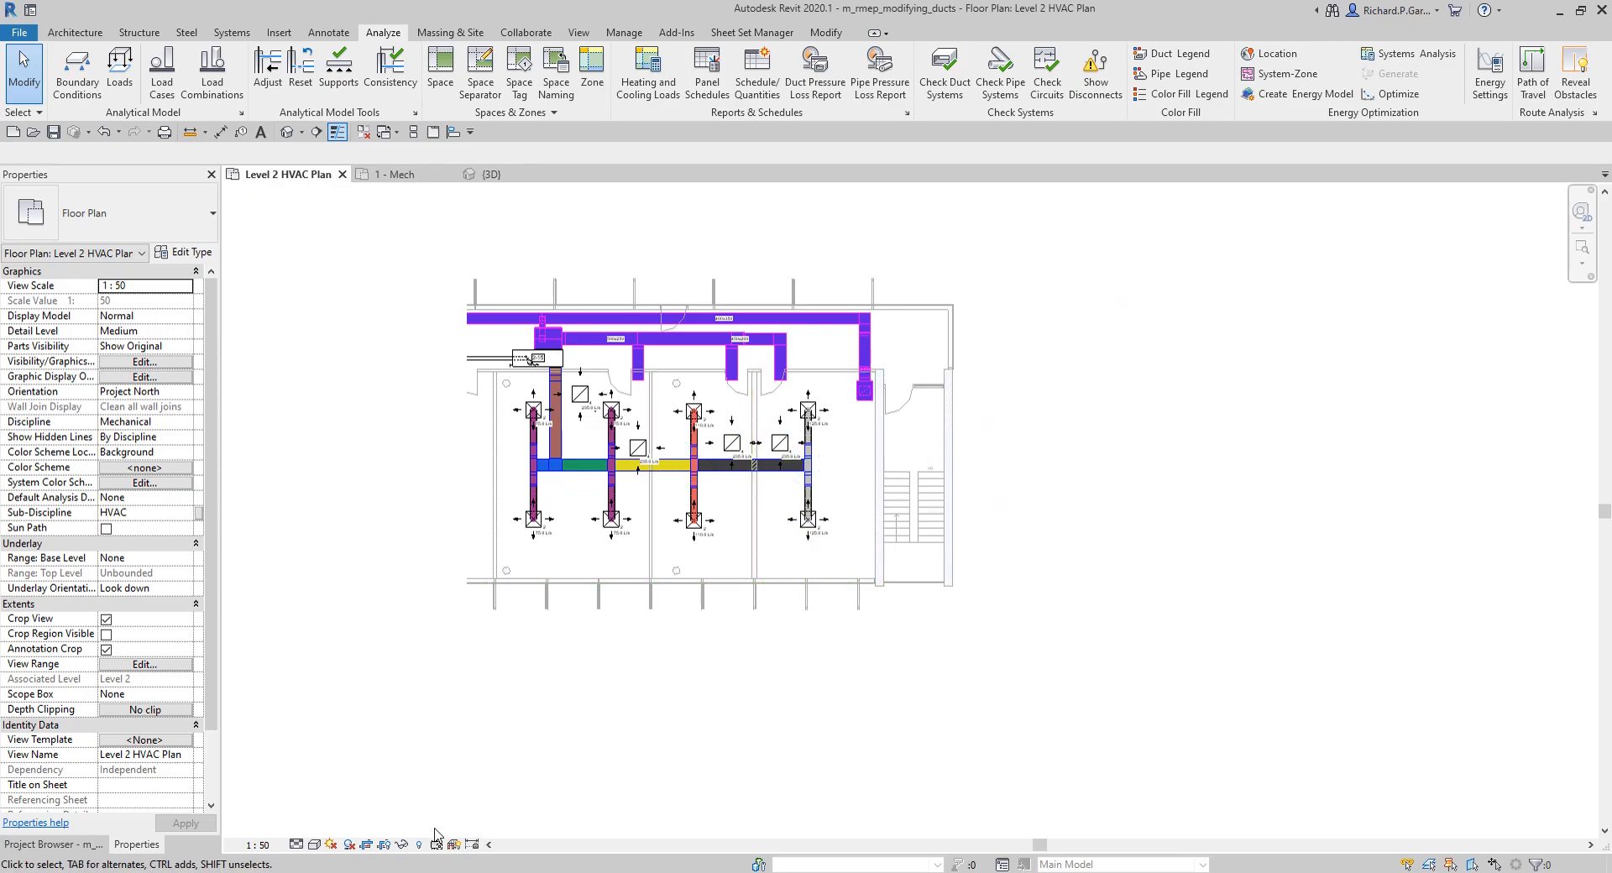
pyautogui.click(385, 845)
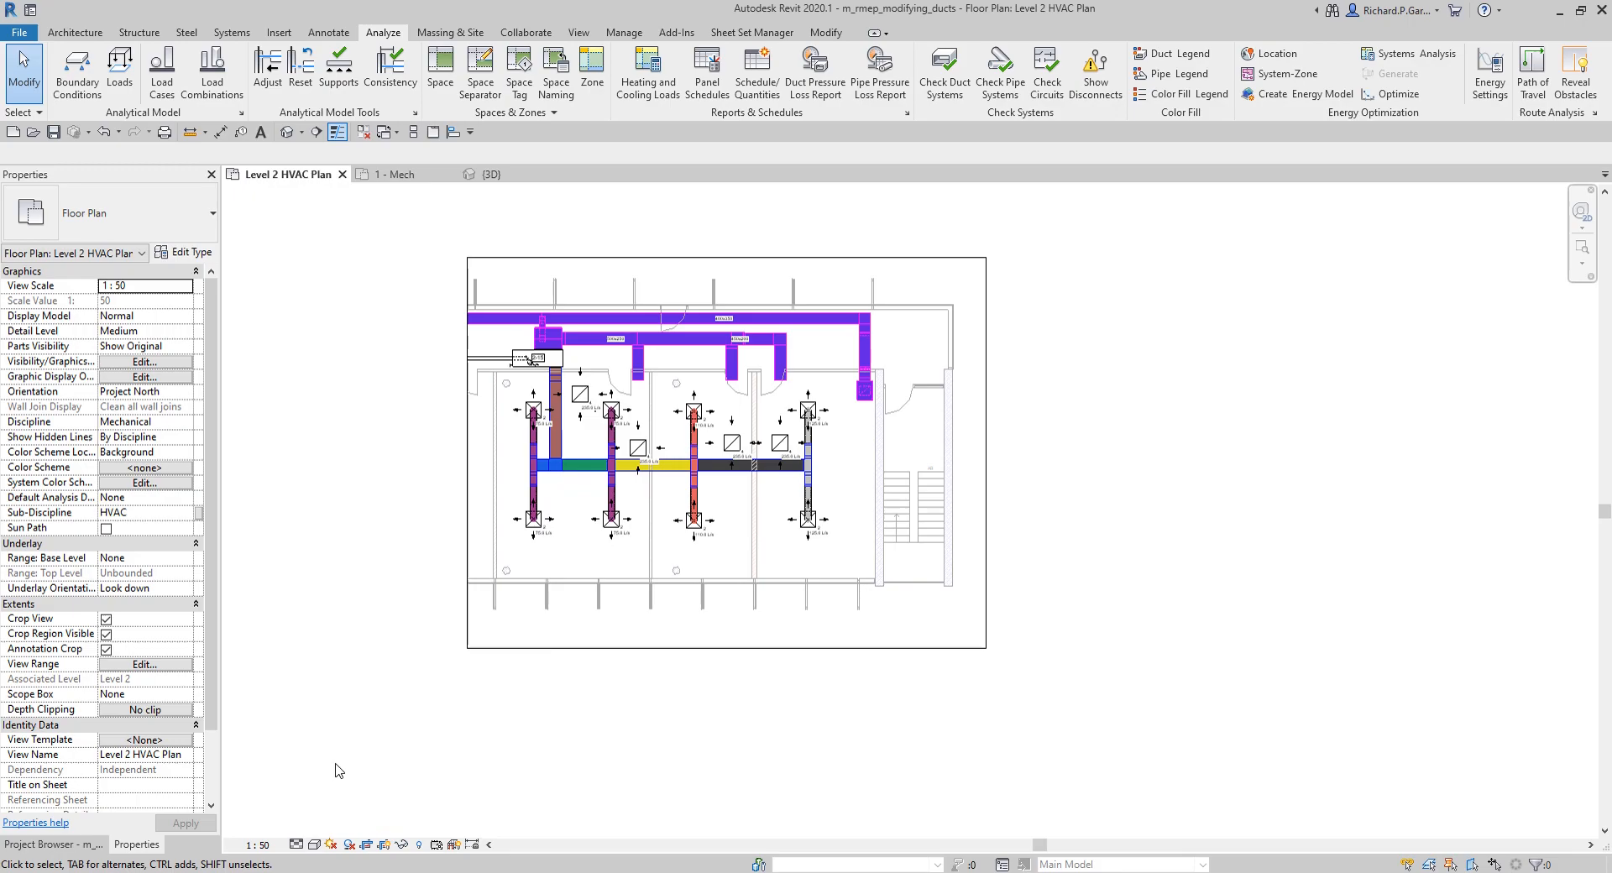
pyautogui.click(106, 649)
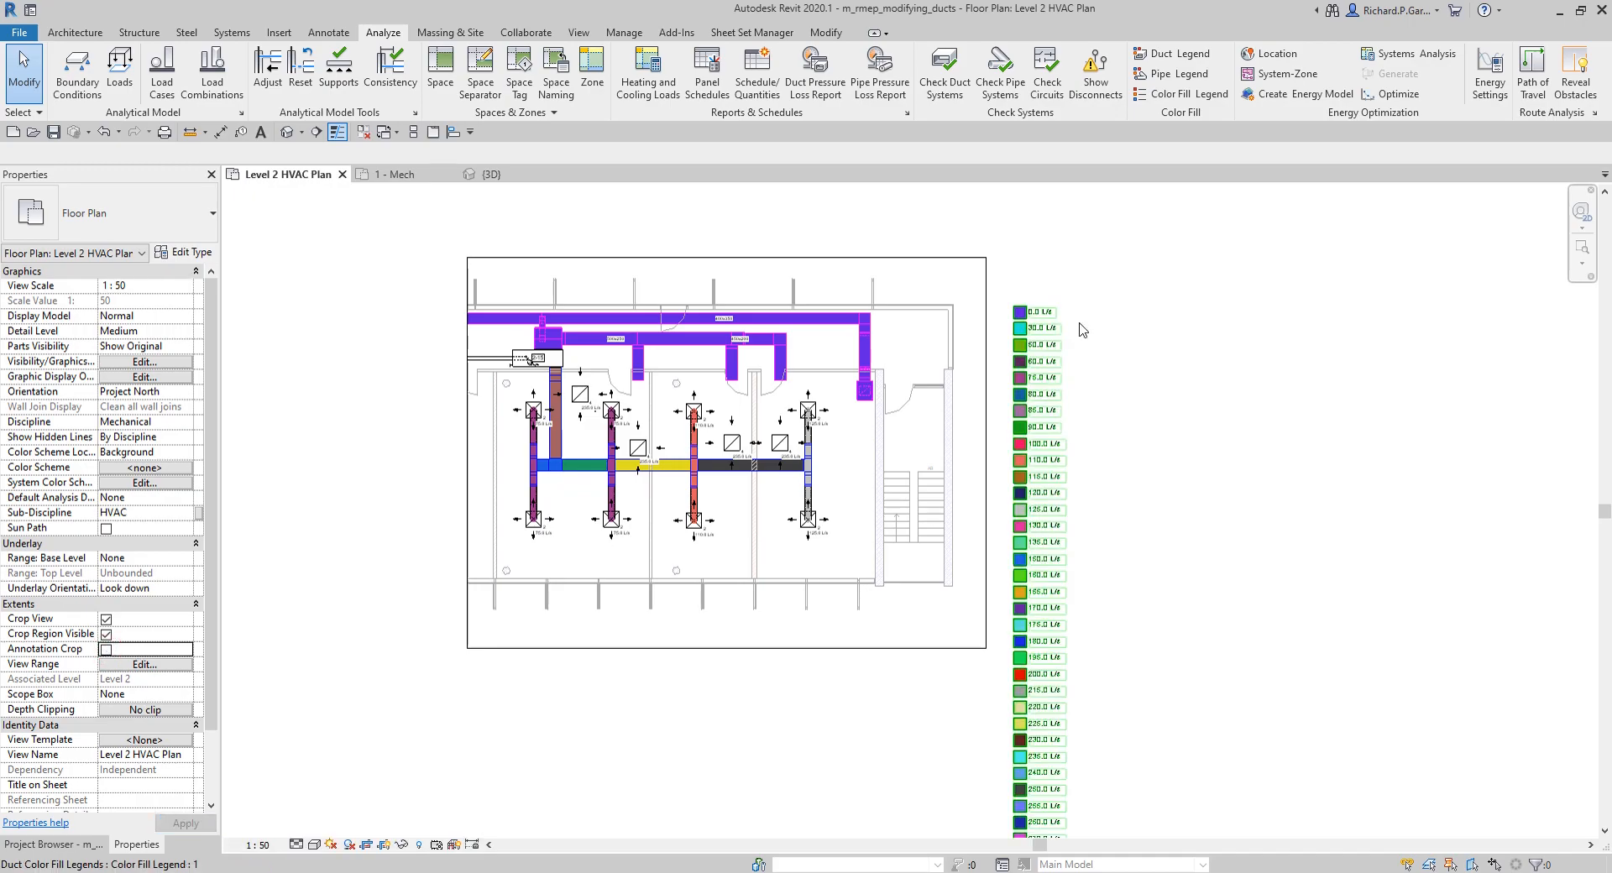
# Step: Select the duct color fill legend beside the plan and examine its full list of flow values
pyautogui.scroll(-2, 1080, 428)
pyautogui.scroll(-2, 1098, 439)
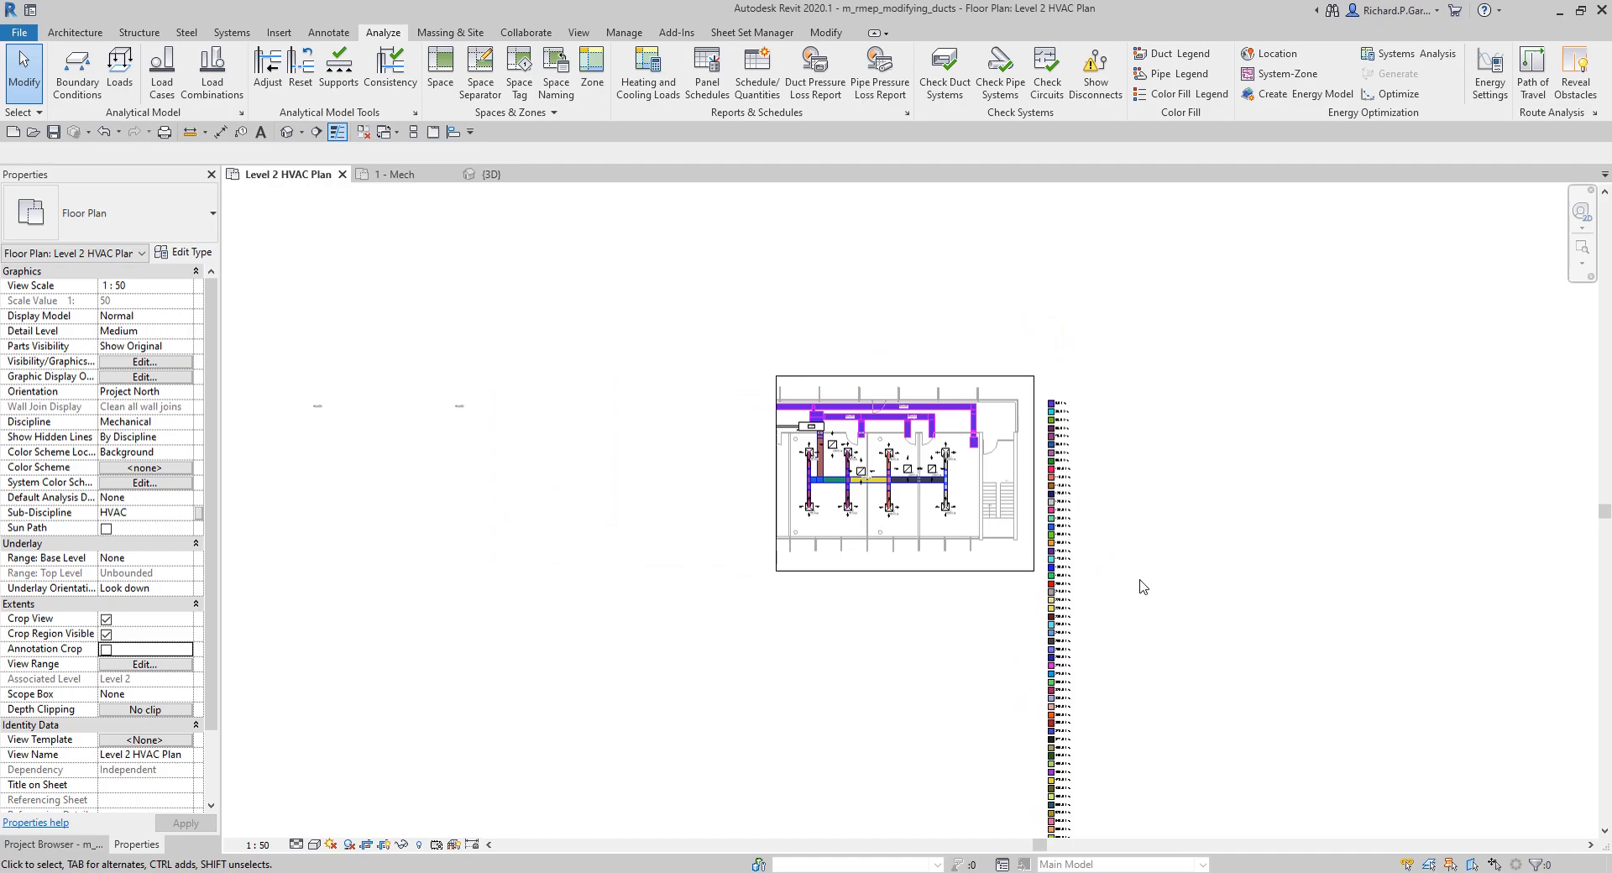
pyautogui.moveTo(1141, 582); pyautogui.dragTo(1055, 436, button='middle')
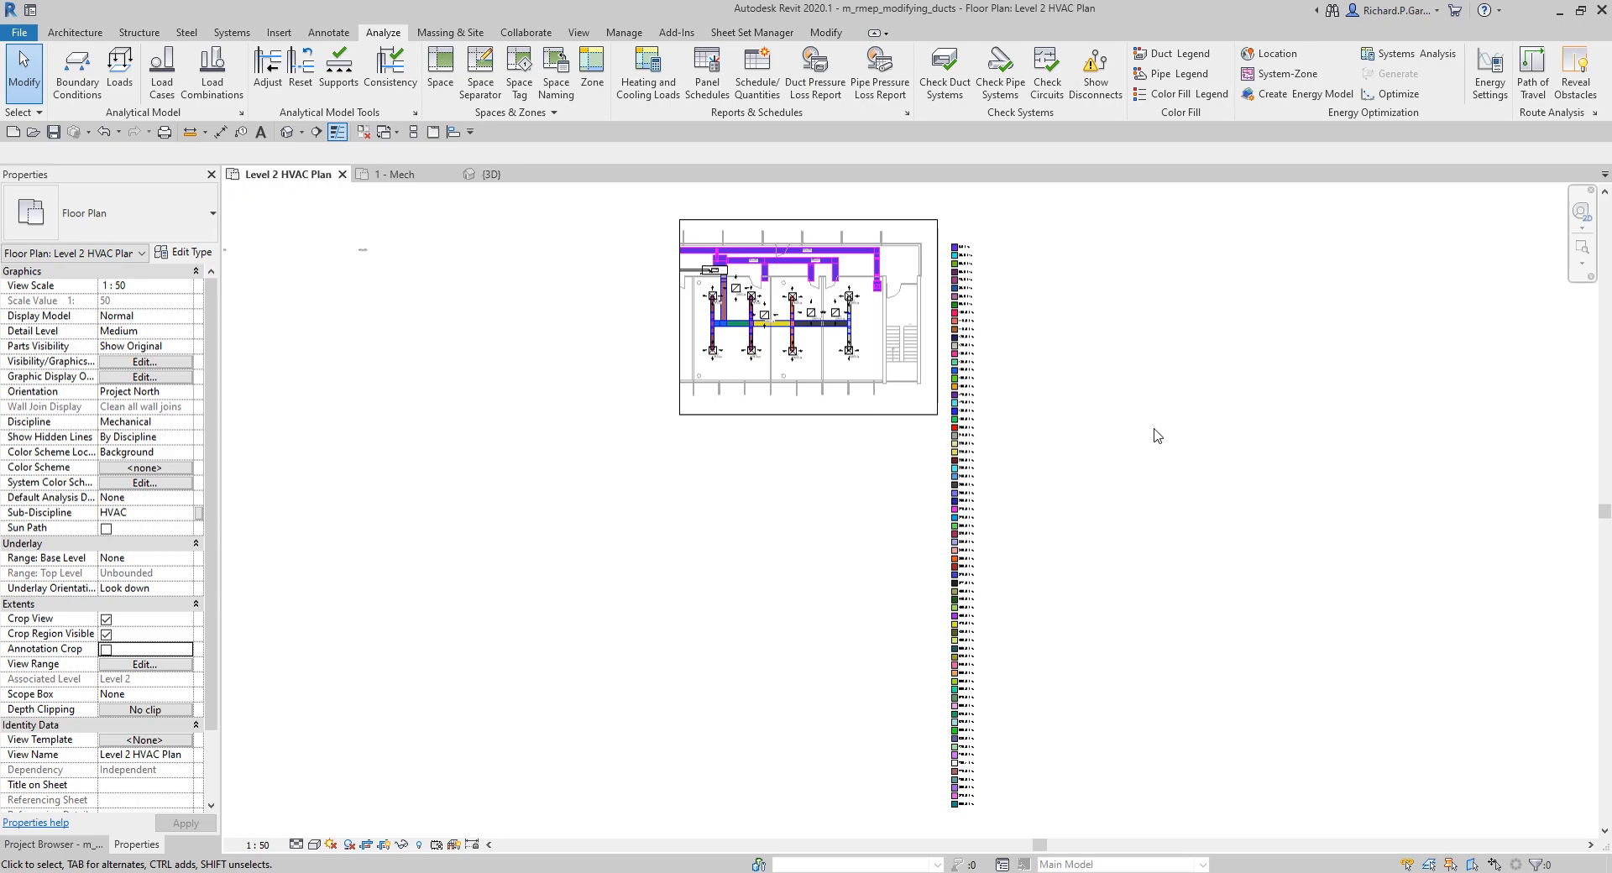
pyautogui.click(960, 438)
pyautogui.press('ctrl')
pyautogui.press('ctrl')
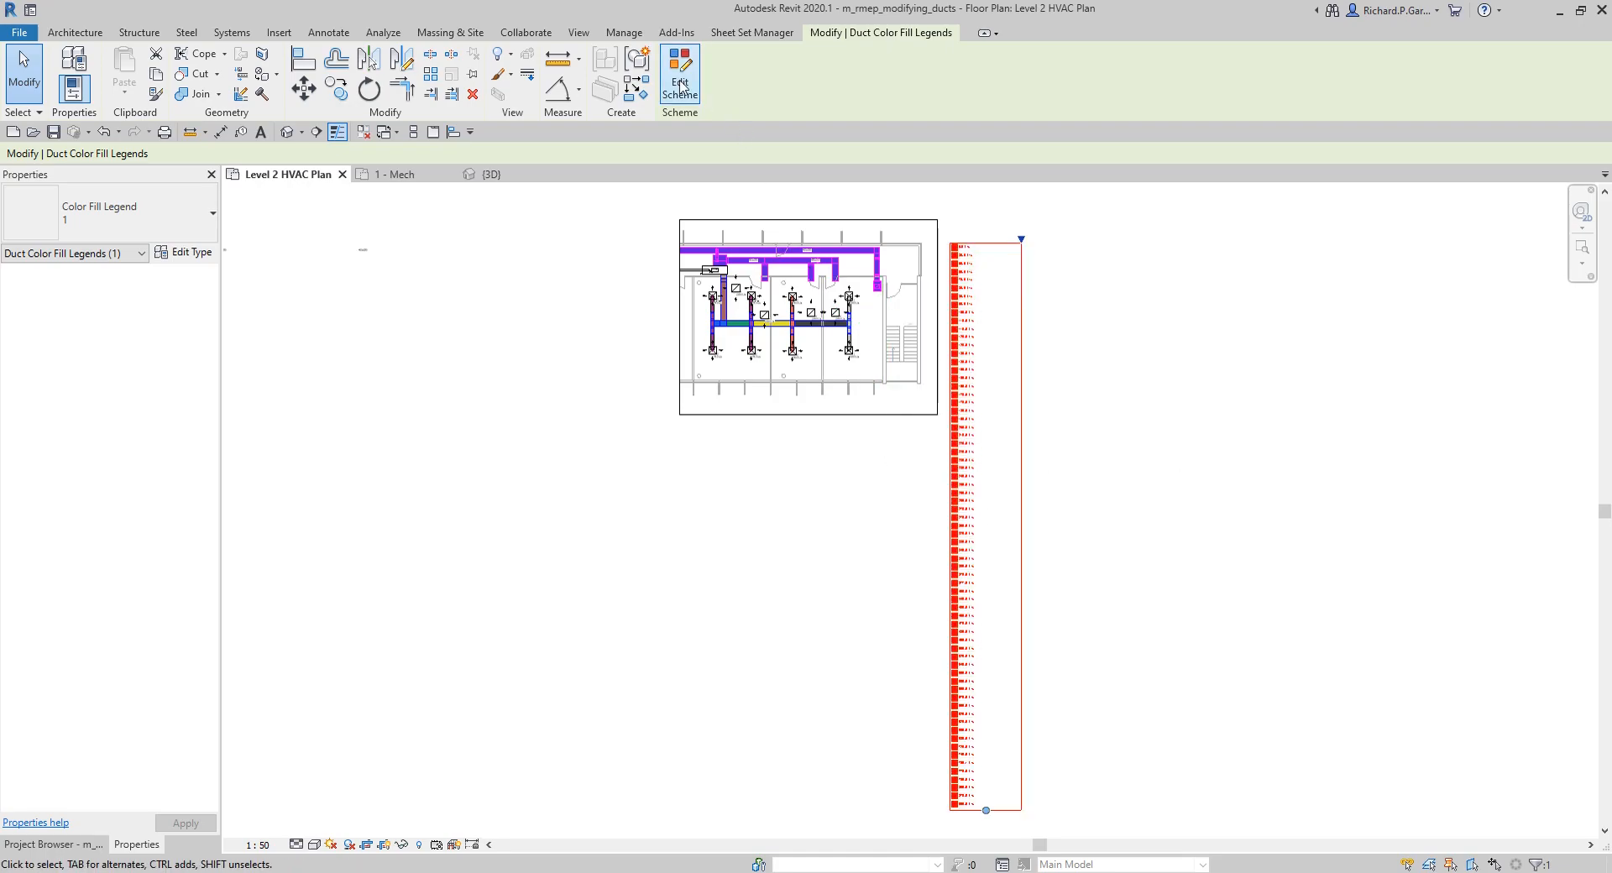
# Step: Hide the crop region of the Level 2 HVAC Plan and deselect the legend
pyautogui.scroll(3, 677, 65)
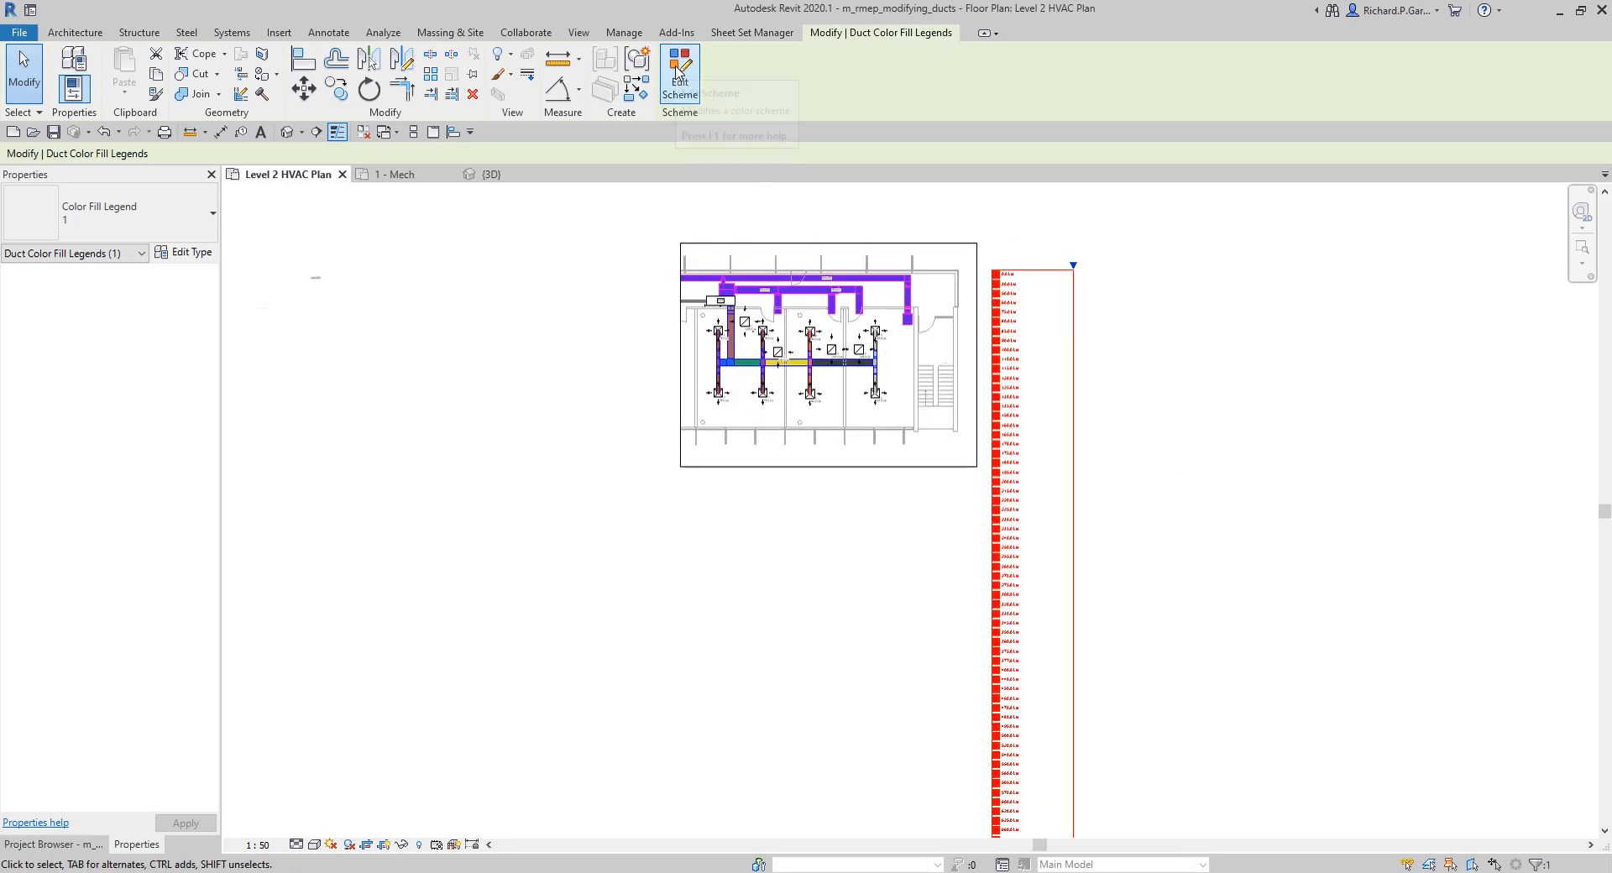
pyautogui.press('ctrl')
pyautogui.click(385, 845)
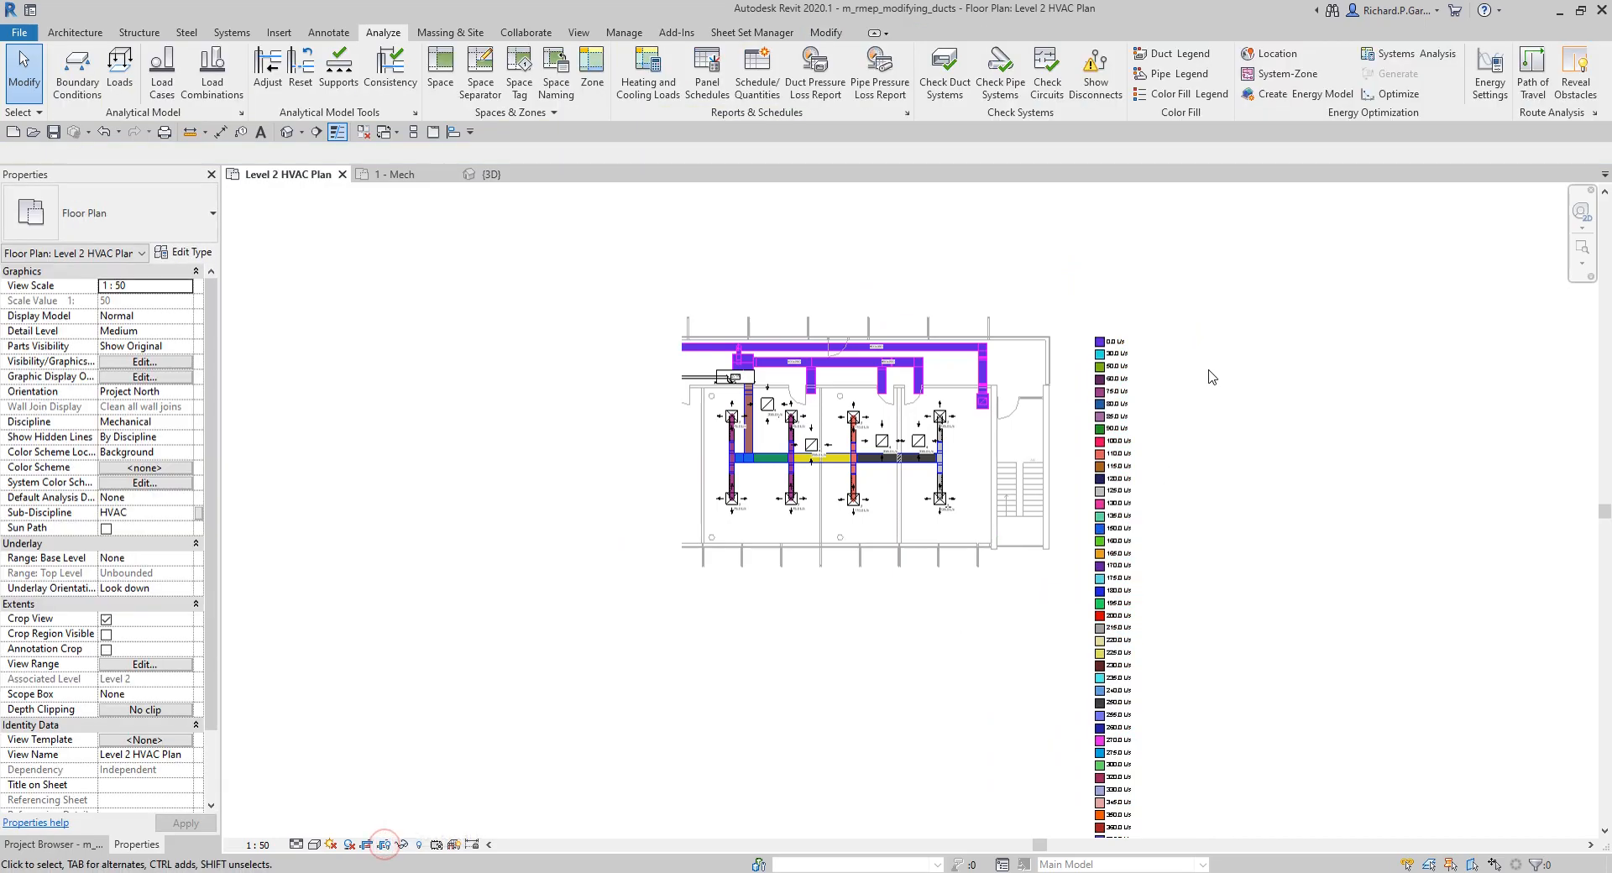
# Step: Edit the duct color fill legend's scheme to color the ducts by System Name and accept the loss of the existing colors
pyautogui.click(1133, 352)
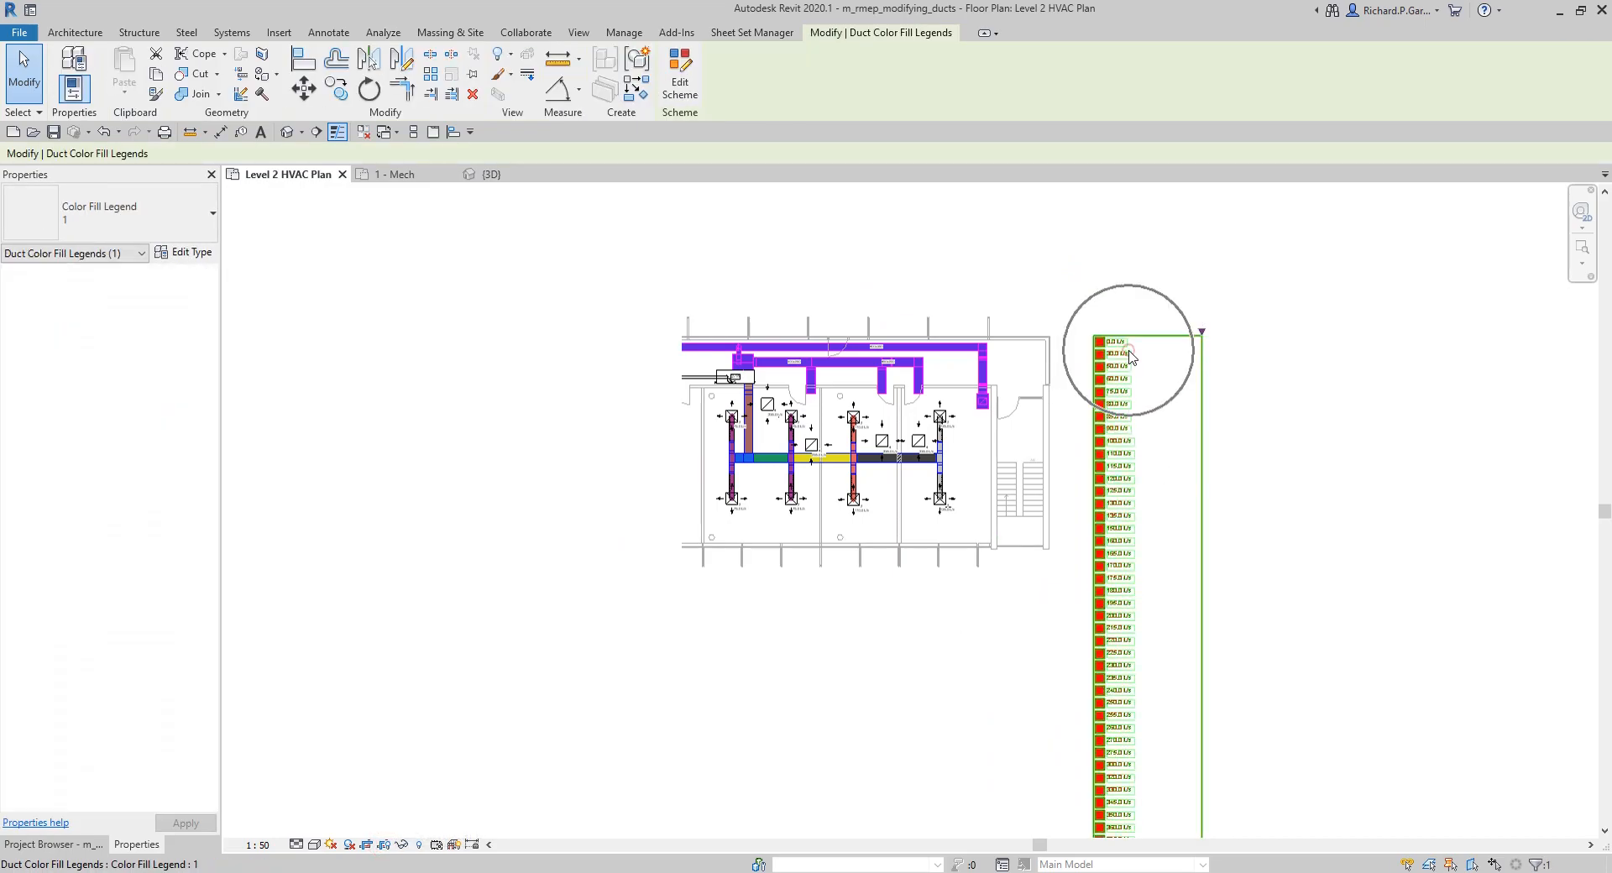
pyautogui.press('ctrl')
pyautogui.click(681, 81)
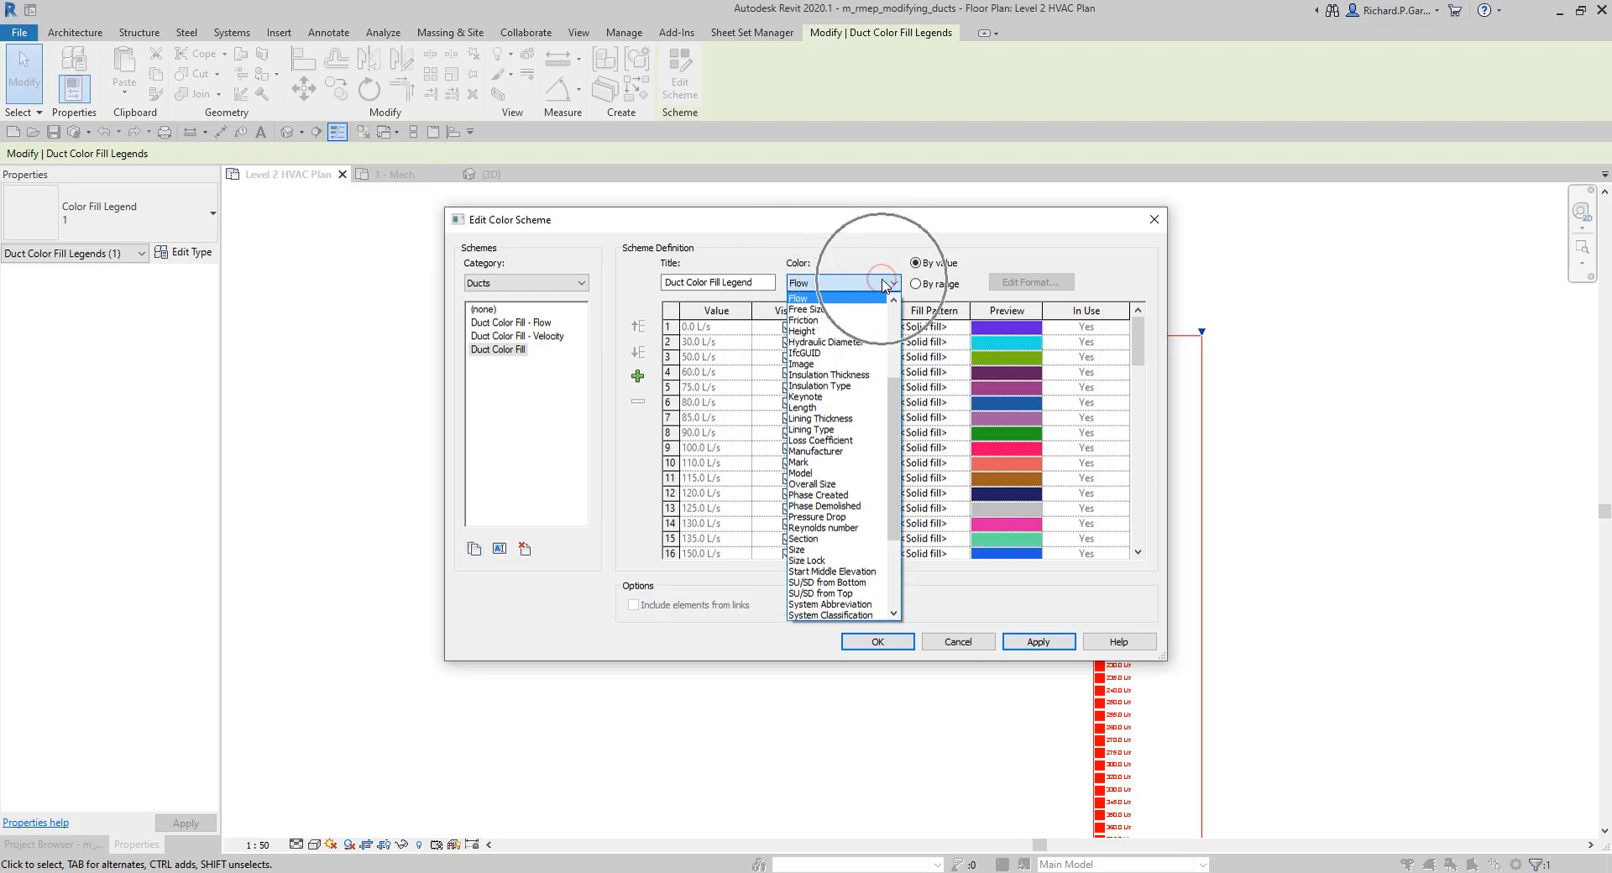
pyautogui.moveTo(893, 392); pyautogui.dragTo(888, 462)
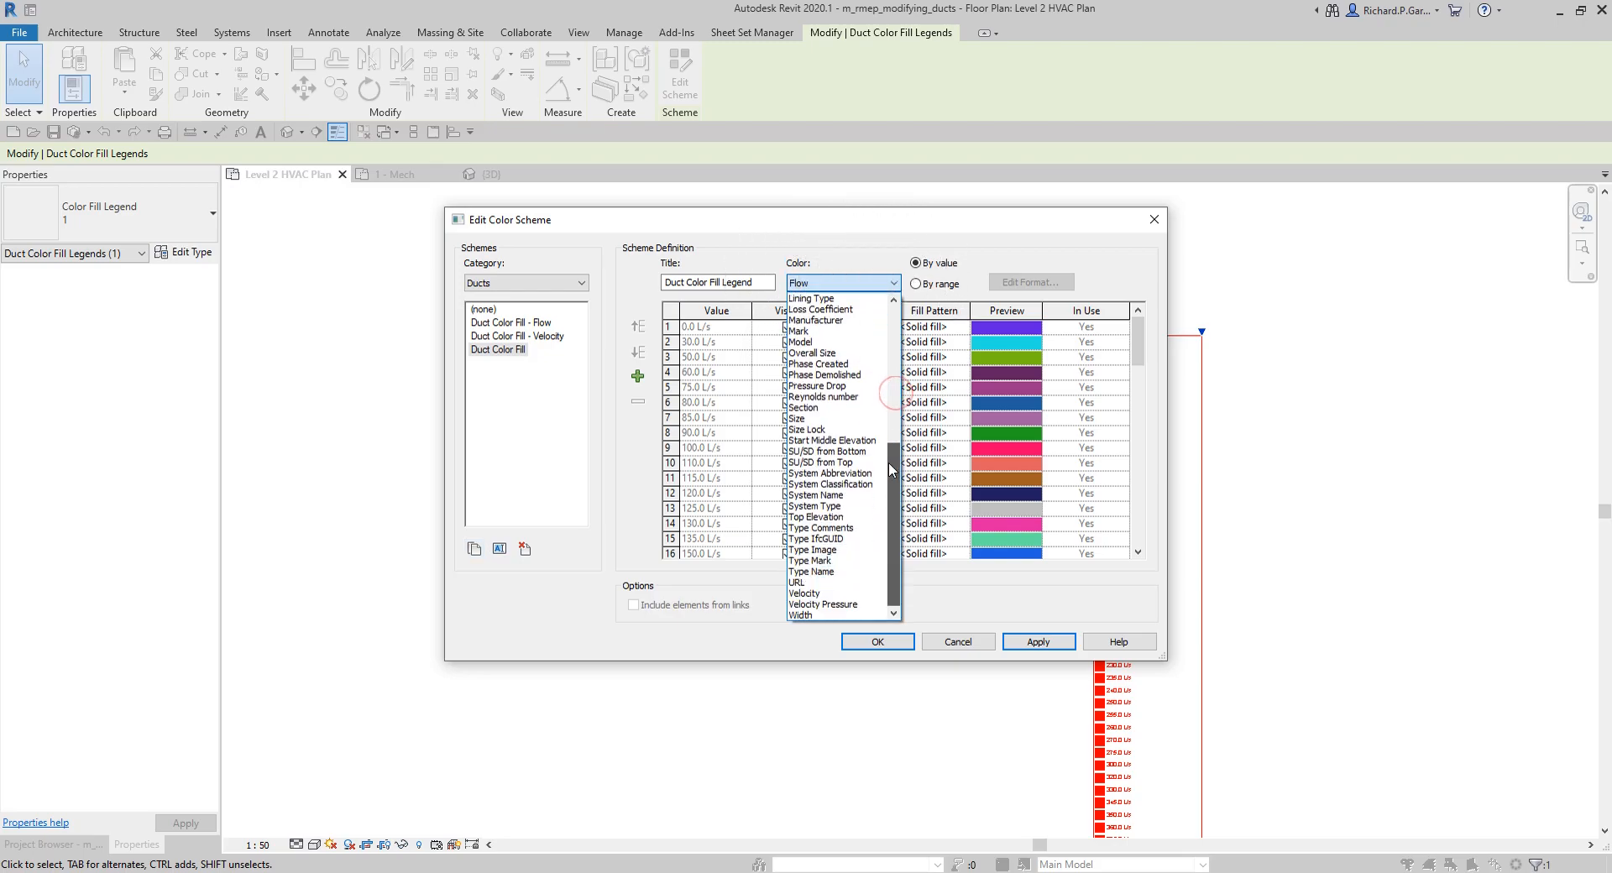
pyautogui.click(827, 495)
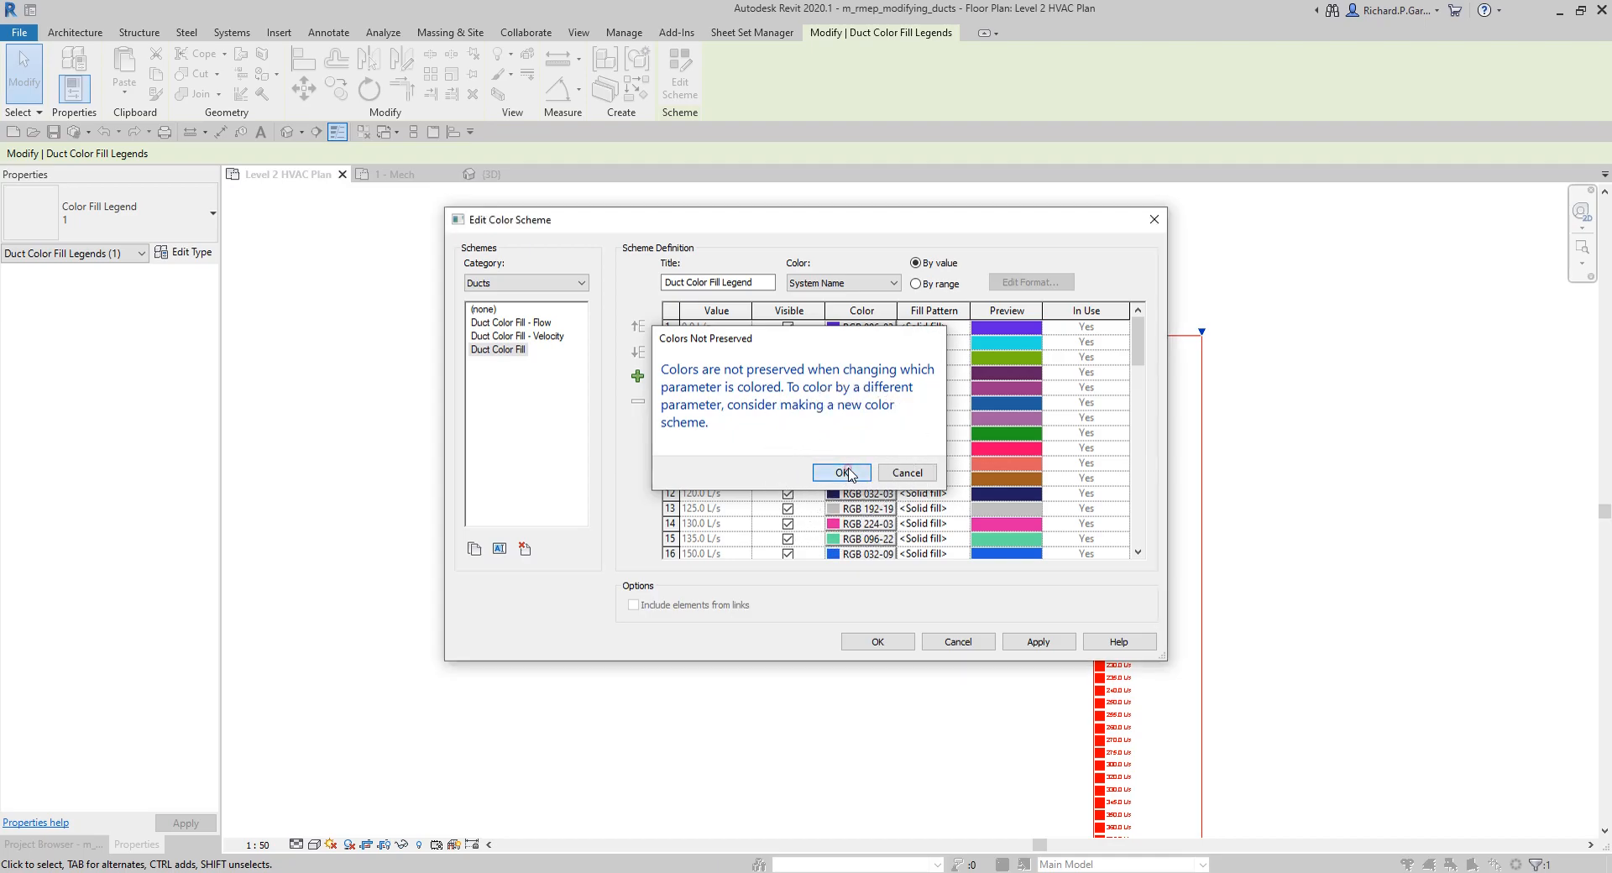
pyautogui.click(847, 472)
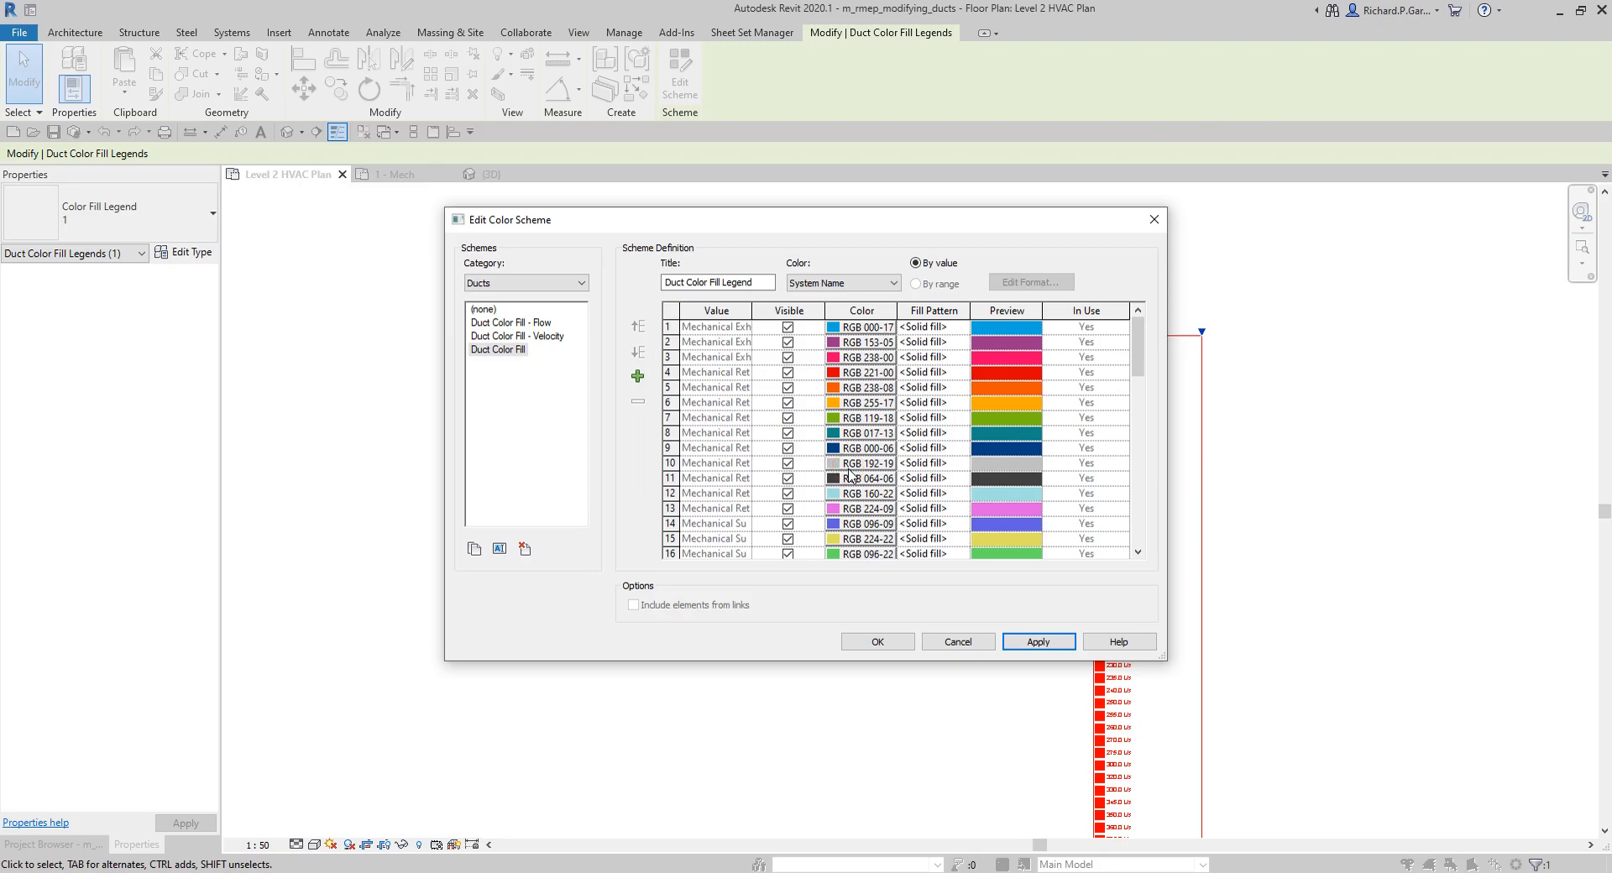
pyautogui.click(878, 642)
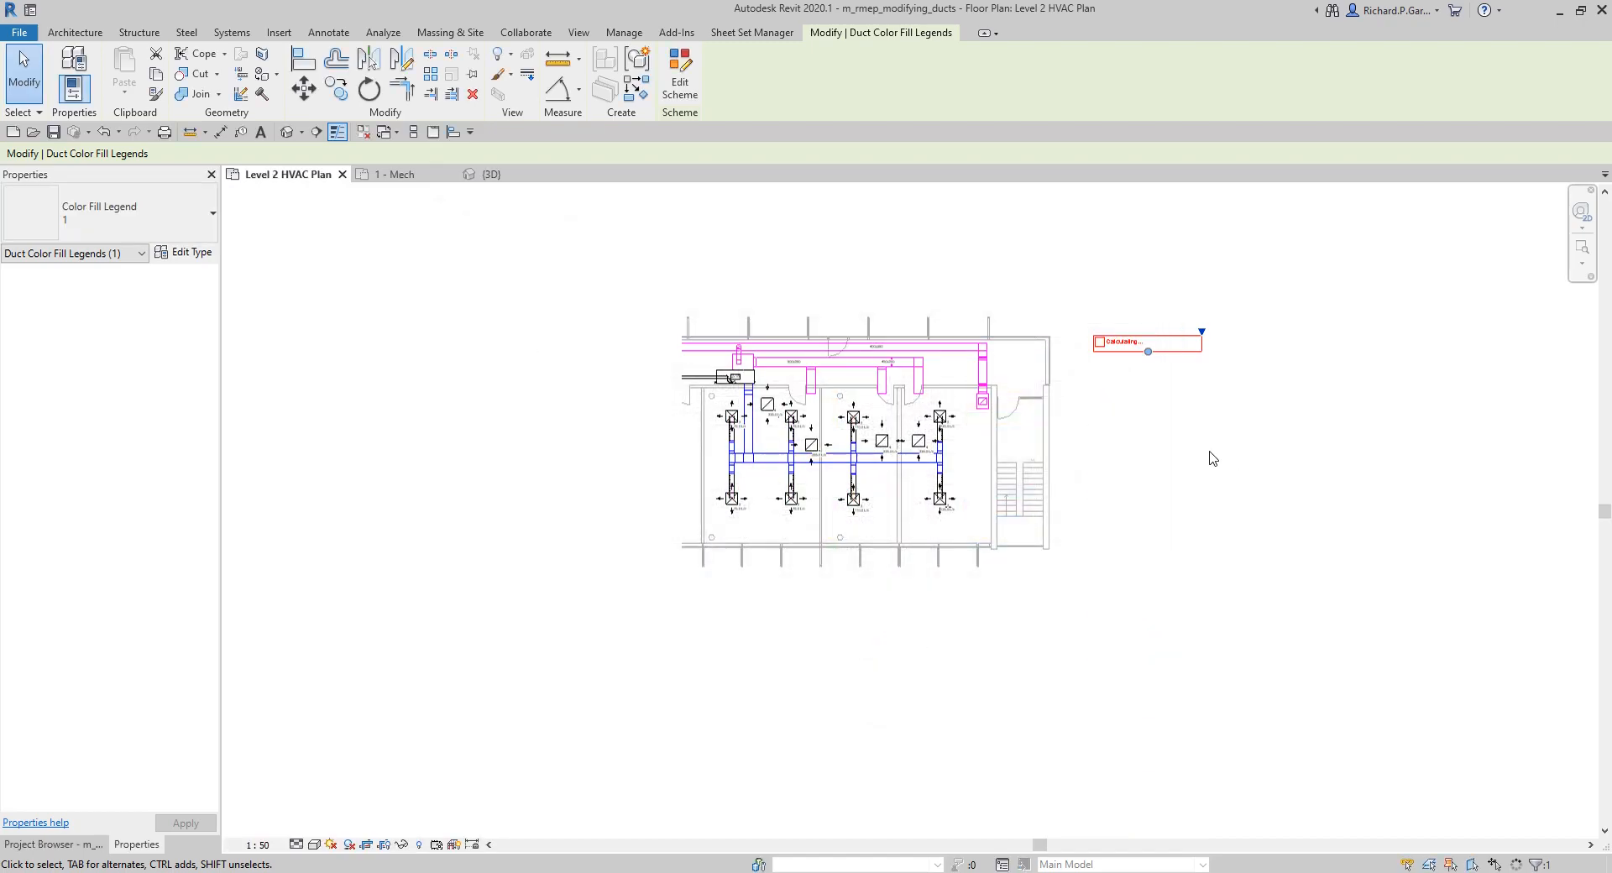
# Step: Shorten the duct color fill legend so its entries wrap into four columns beside the plan
pyautogui.click(1306, 496)
pyautogui.scroll(-1, 1217, 475)
pyautogui.moveTo(1216, 475); pyautogui.dragTo(1019, 307, button='middle')
pyautogui.click(986, 641)
pyautogui.moveTo(967, 732); pyautogui.dragTo(1021, 336)
pyautogui.click(1177, 501)
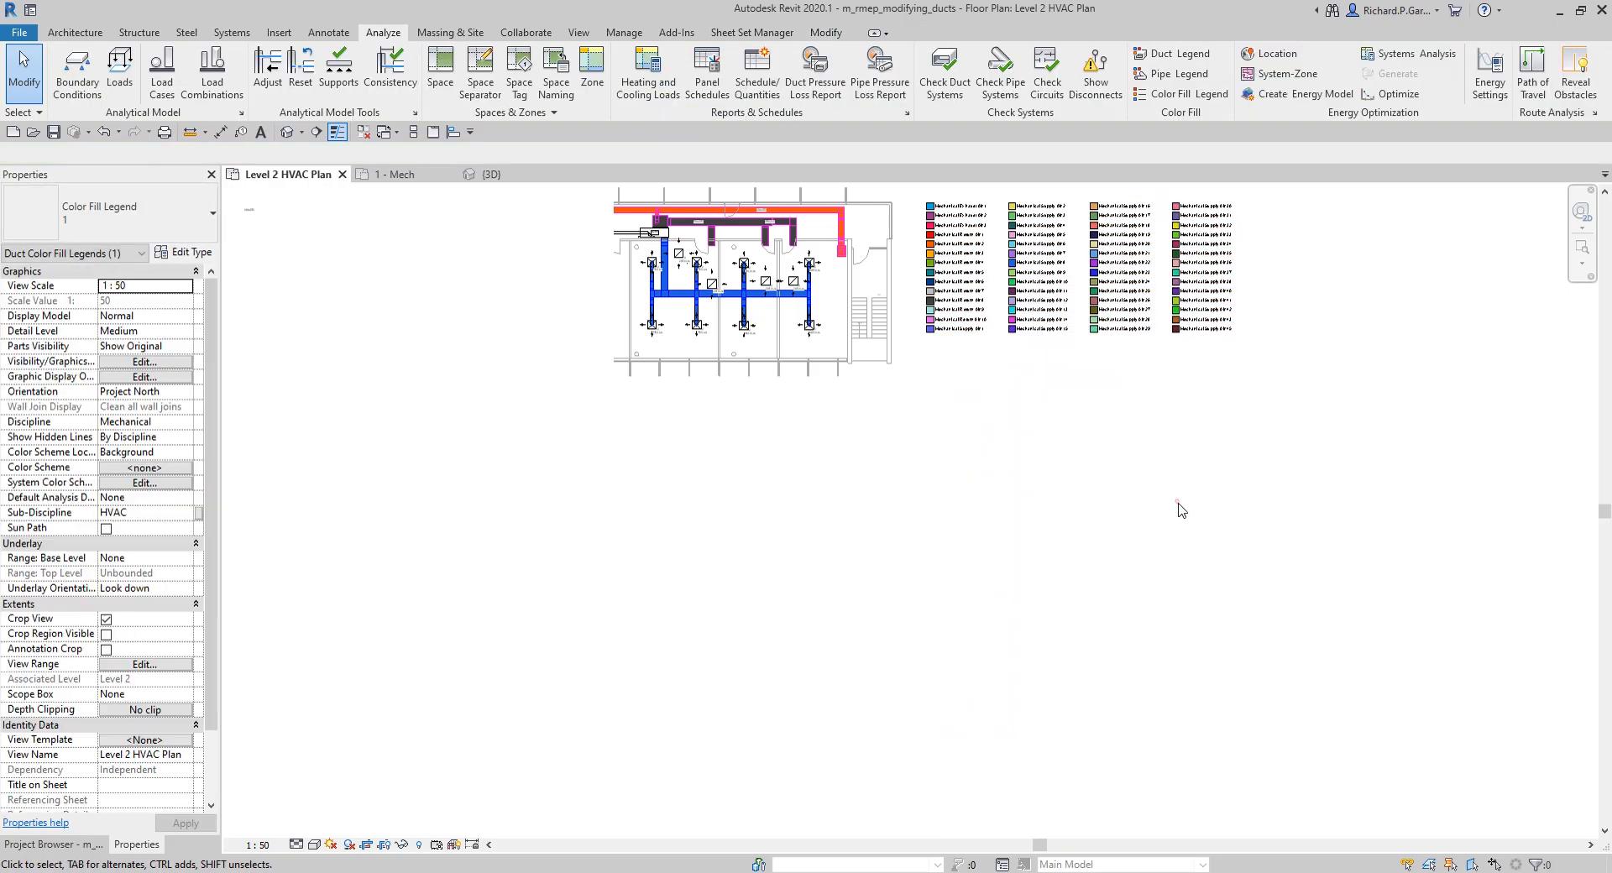
# Step: Examine the system-colored ducts and the properties of the first return air branch off the 500x250 duct
pyautogui.moveTo(1058, 464); pyautogui.dragTo(1023, 580, button='middle')
pyautogui.scroll(2, 830, 418)
pyautogui.scroll(3, 757, 403)
pyautogui.moveTo(659, 405); pyautogui.dragTo(984, 477, button='middle')
pyautogui.scroll(3, 600, 245)
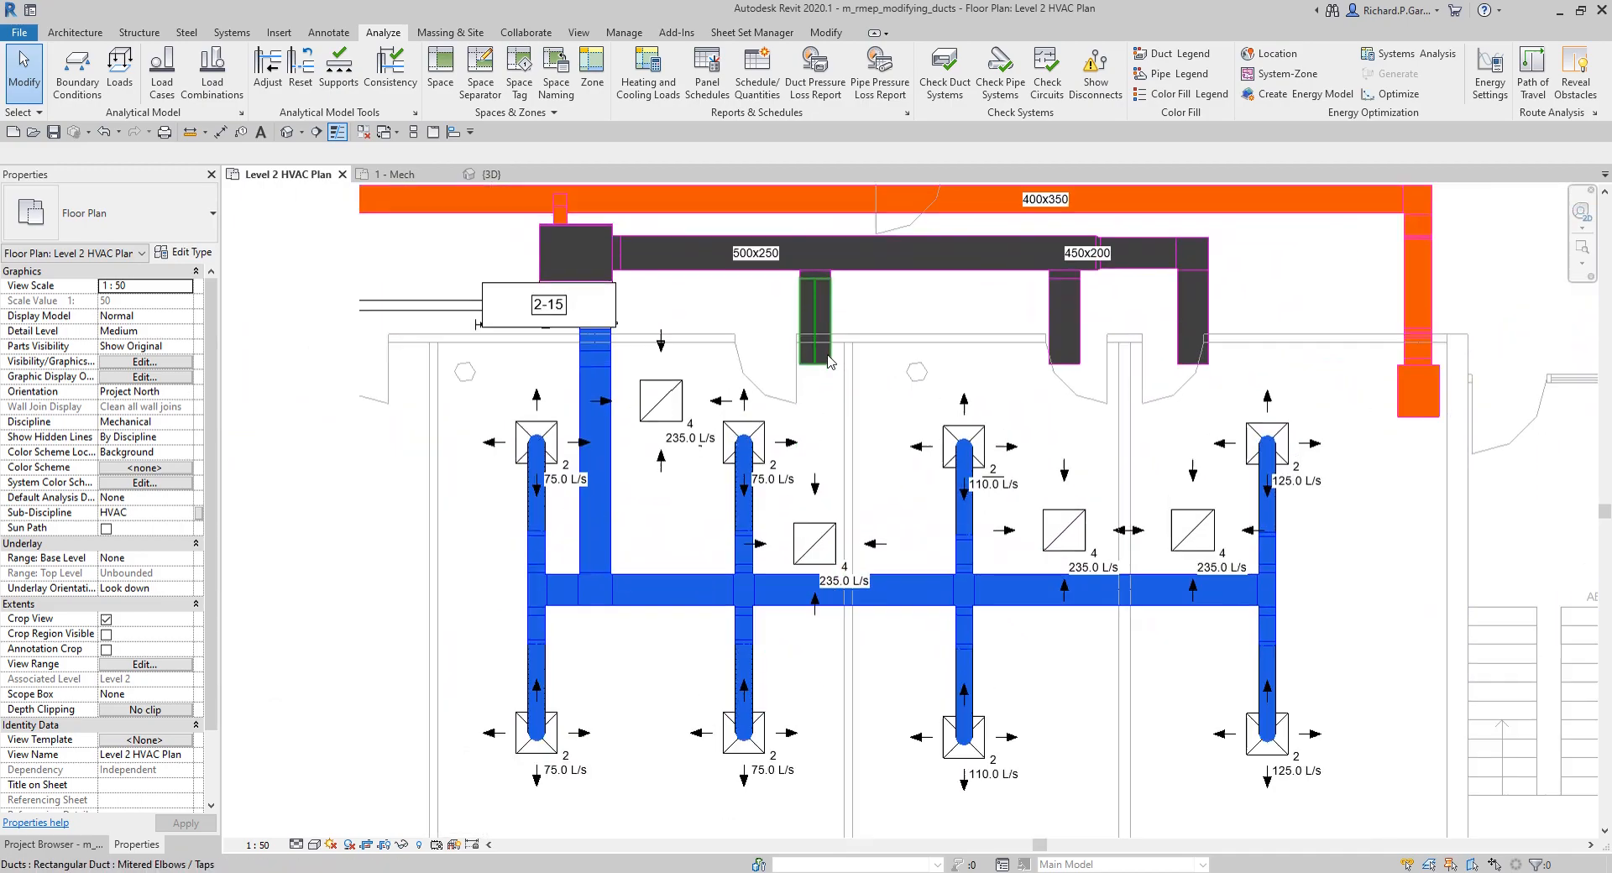
pyautogui.click(832, 304)
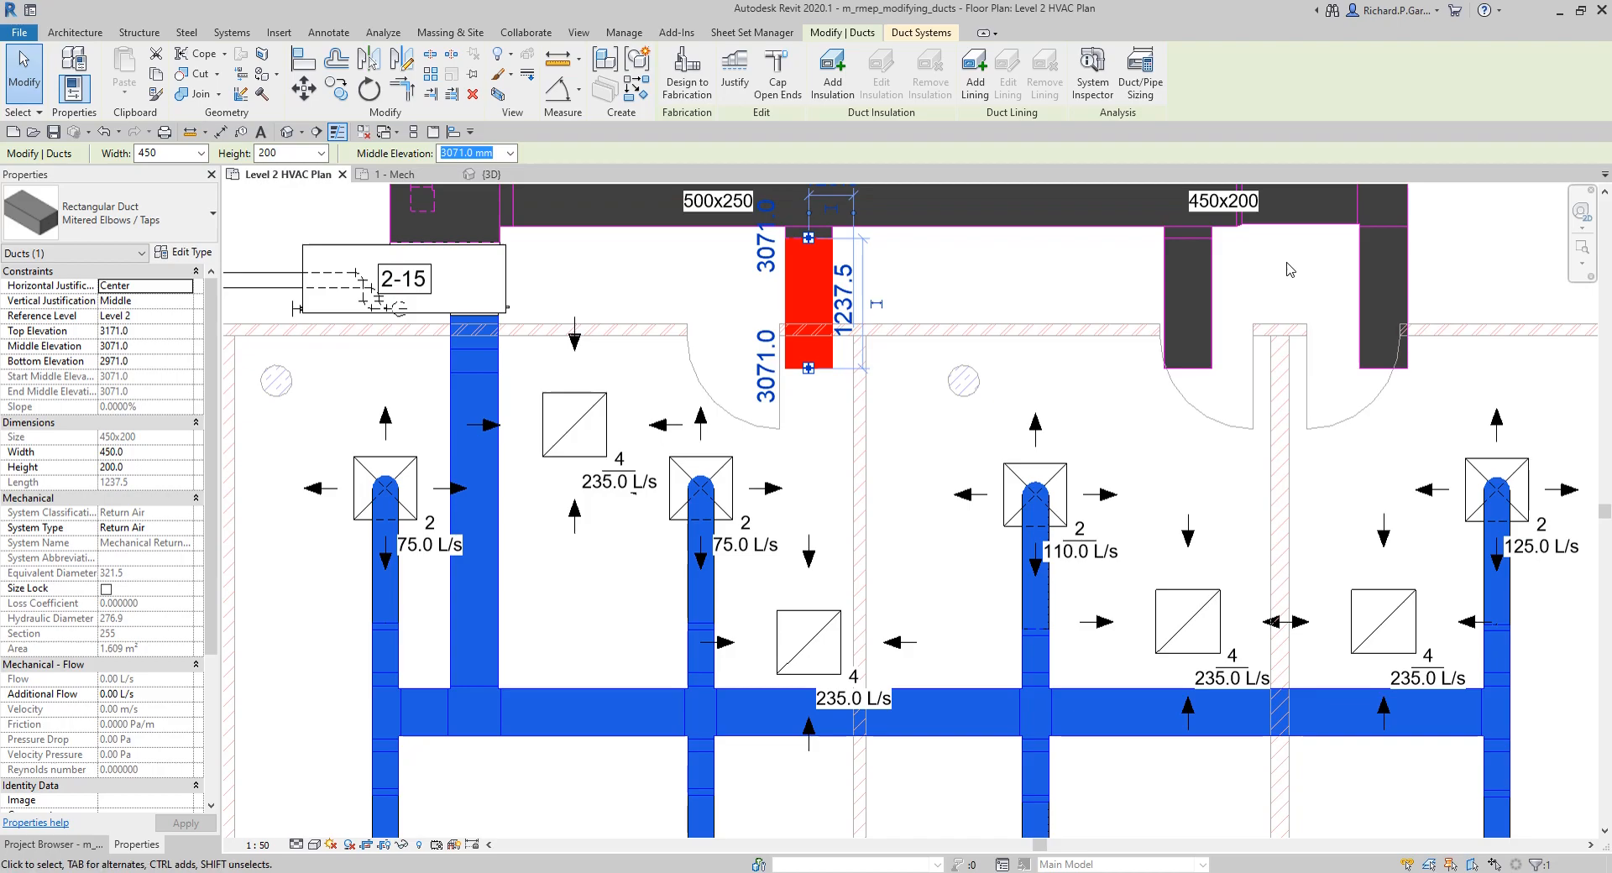
pyautogui.click(1071, 279)
pyautogui.scroll(-1, 1038, 273)
pyautogui.scroll(-2, 1039, 273)
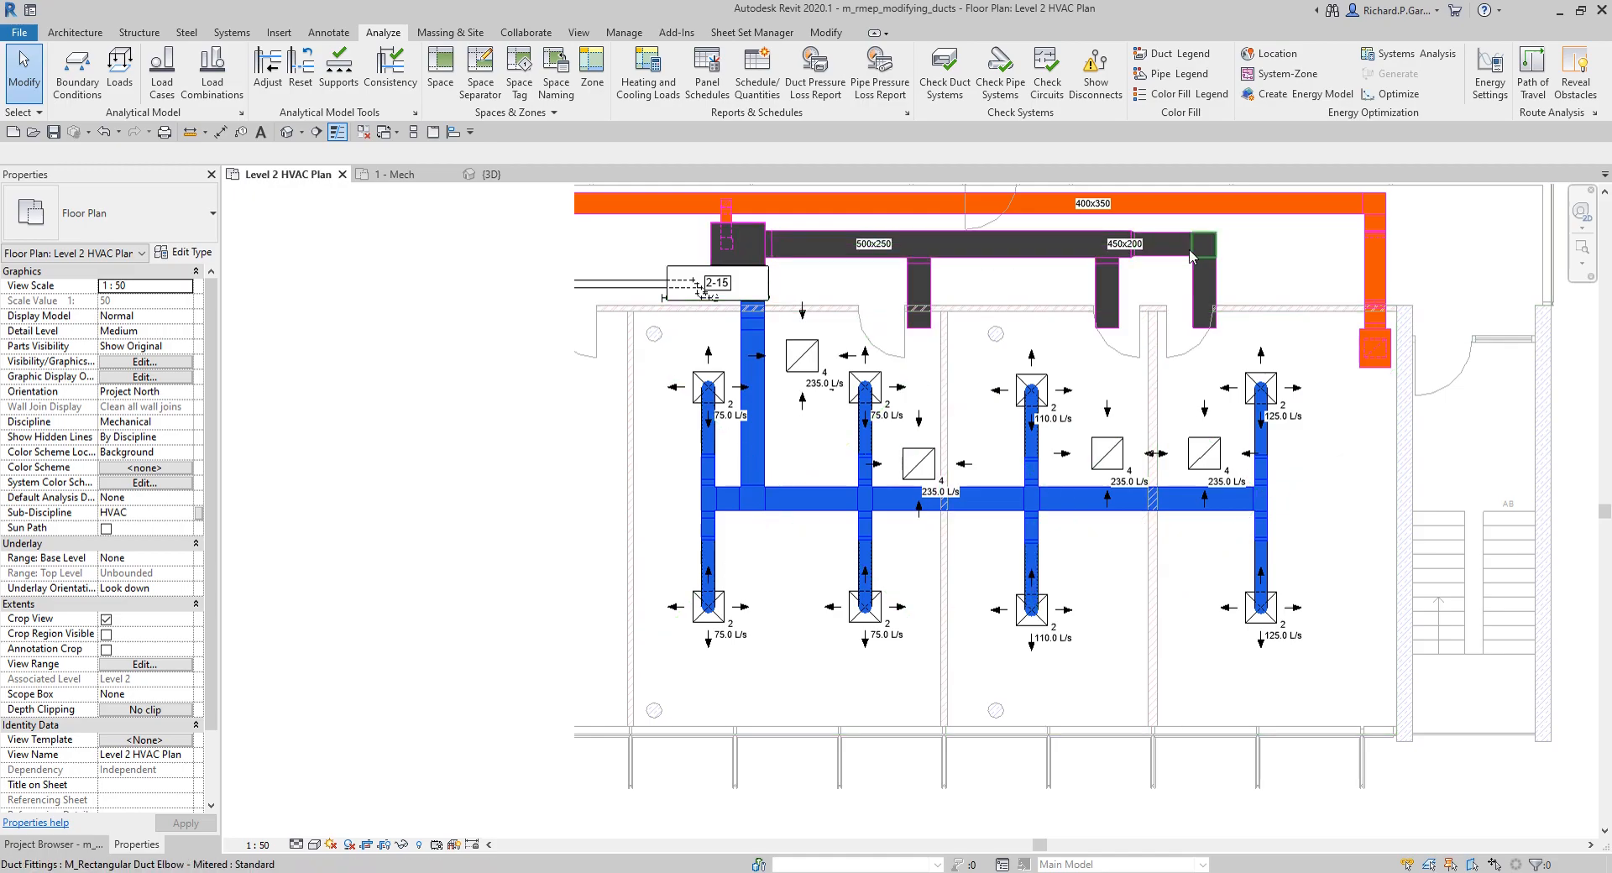
pyautogui.click(930, 292)
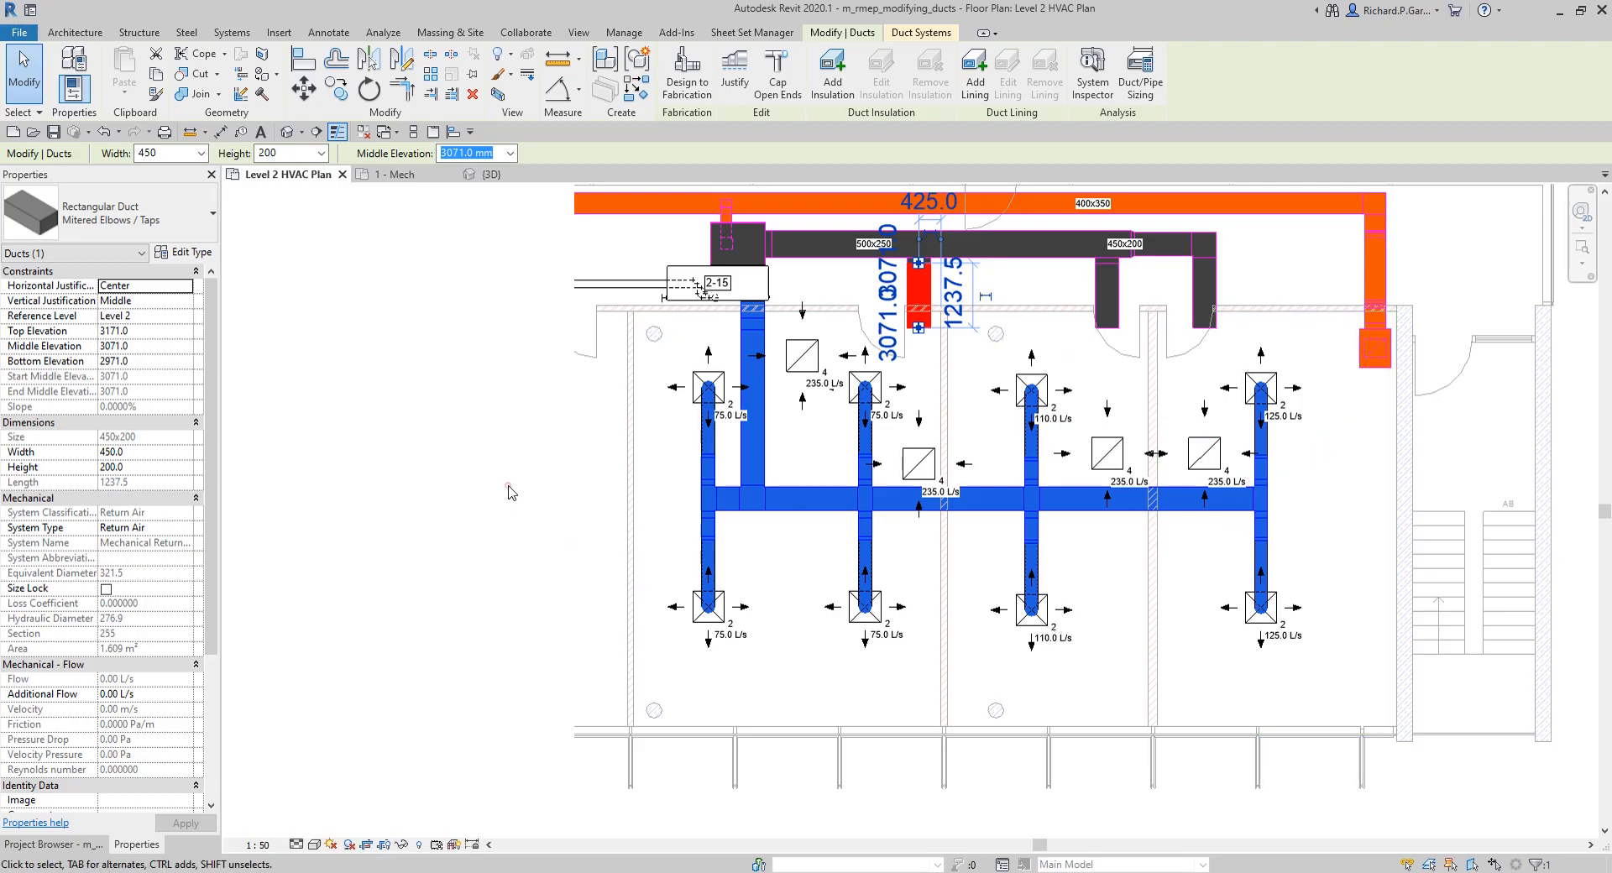
pyautogui.scroll(2, 642, 333)
pyautogui.click(426, 420)
pyautogui.moveTo(749, 450); pyautogui.dragTo(690, 527, button='middle')
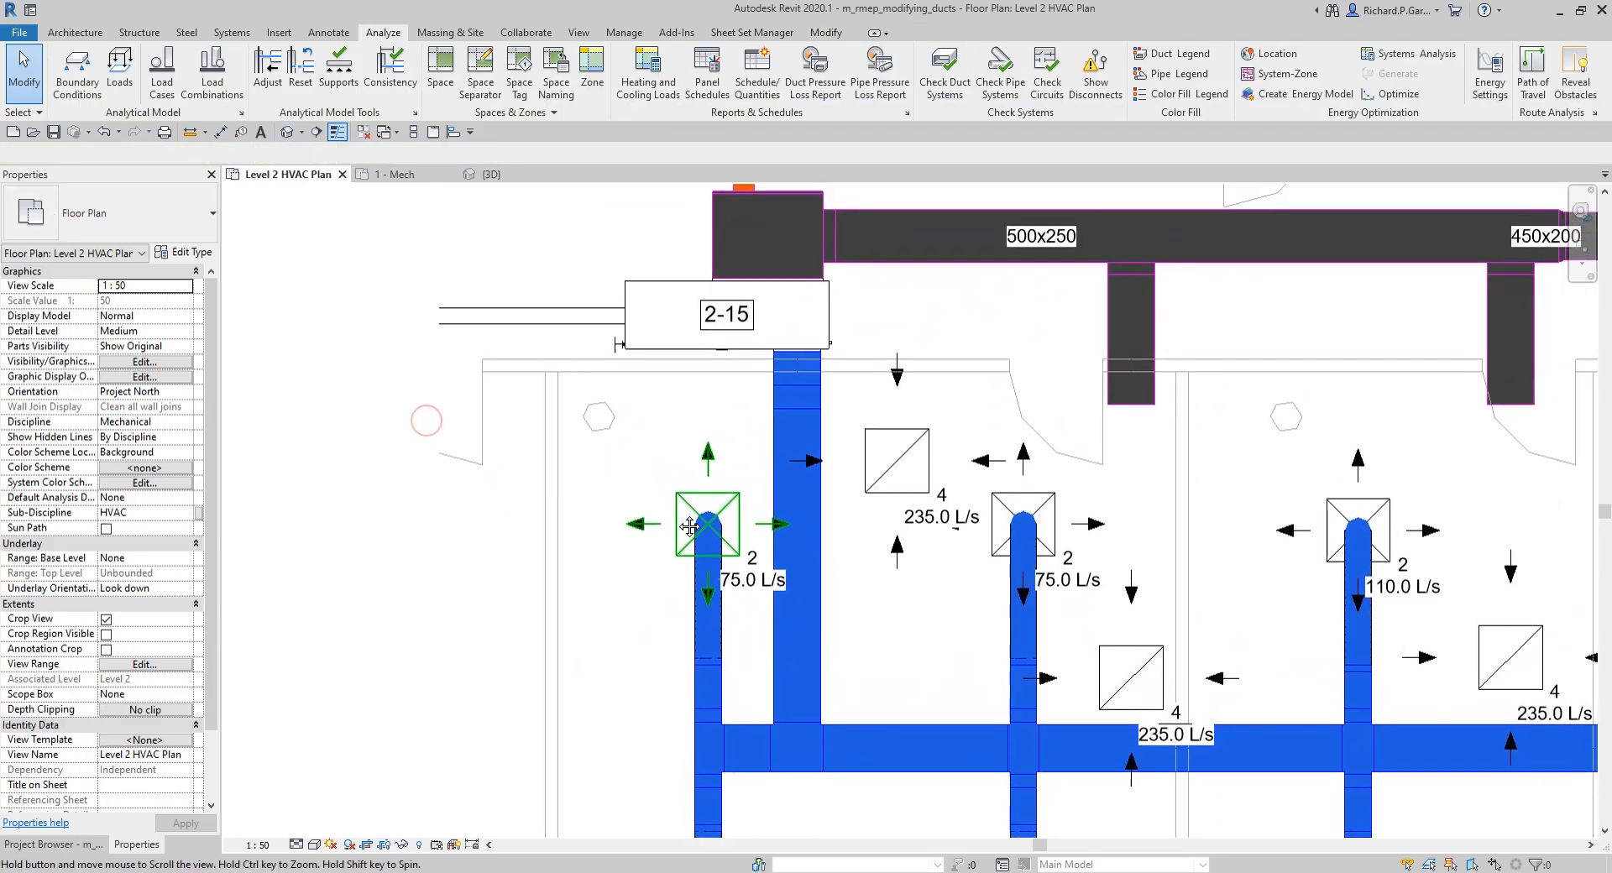
pyautogui.scroll(2, 1169, 386)
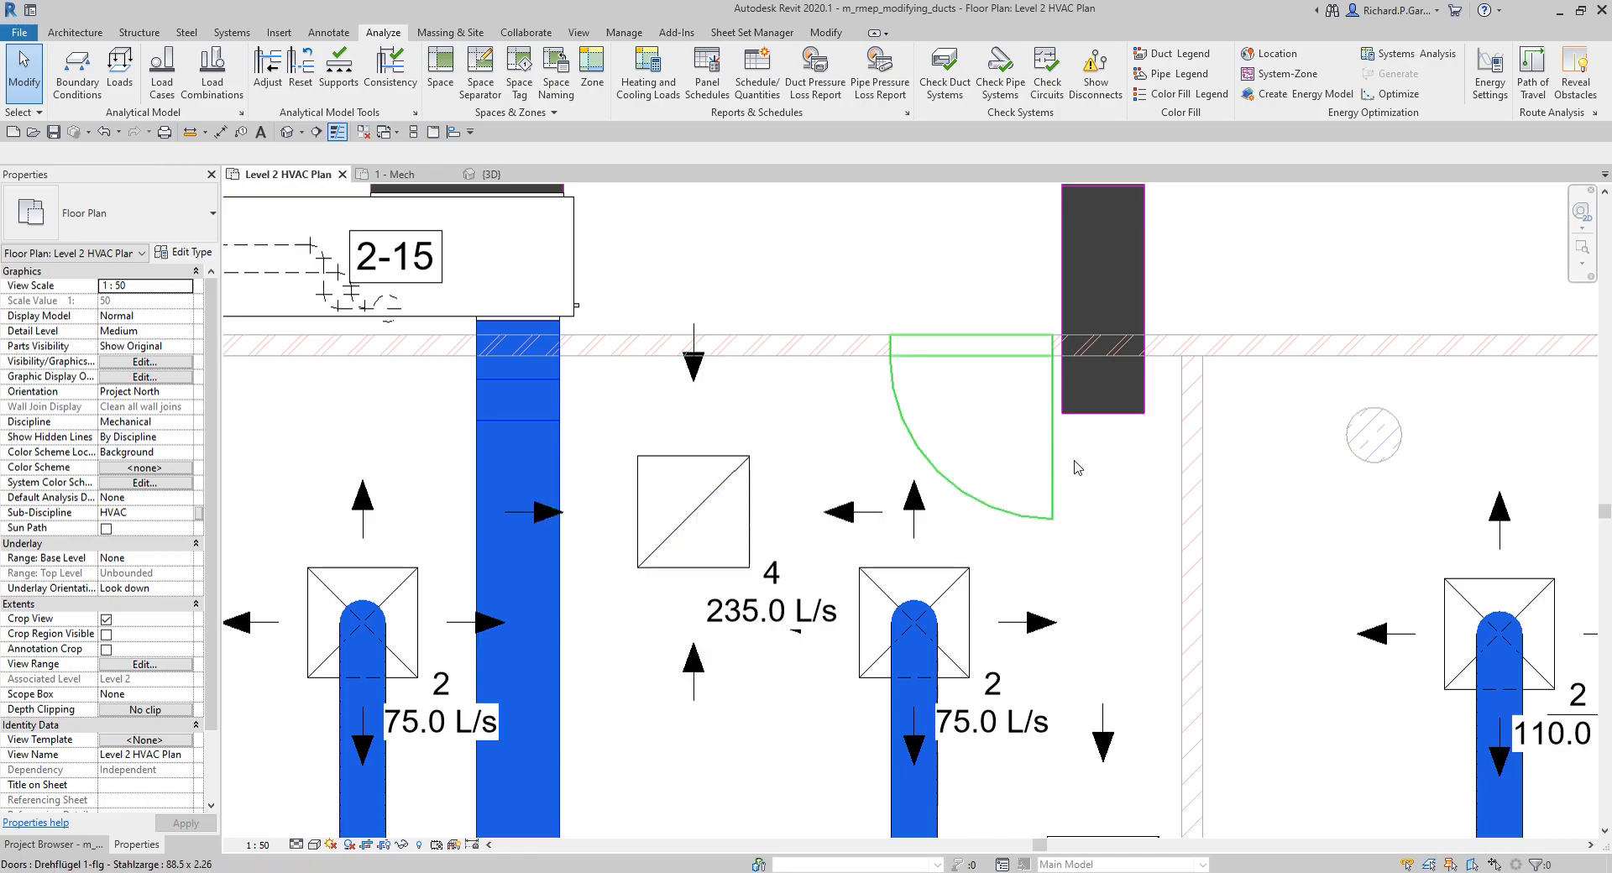
# Step: Extend the open end of the first return air branch into the room, to a length of about 1774 mm
pyautogui.click(1097, 419)
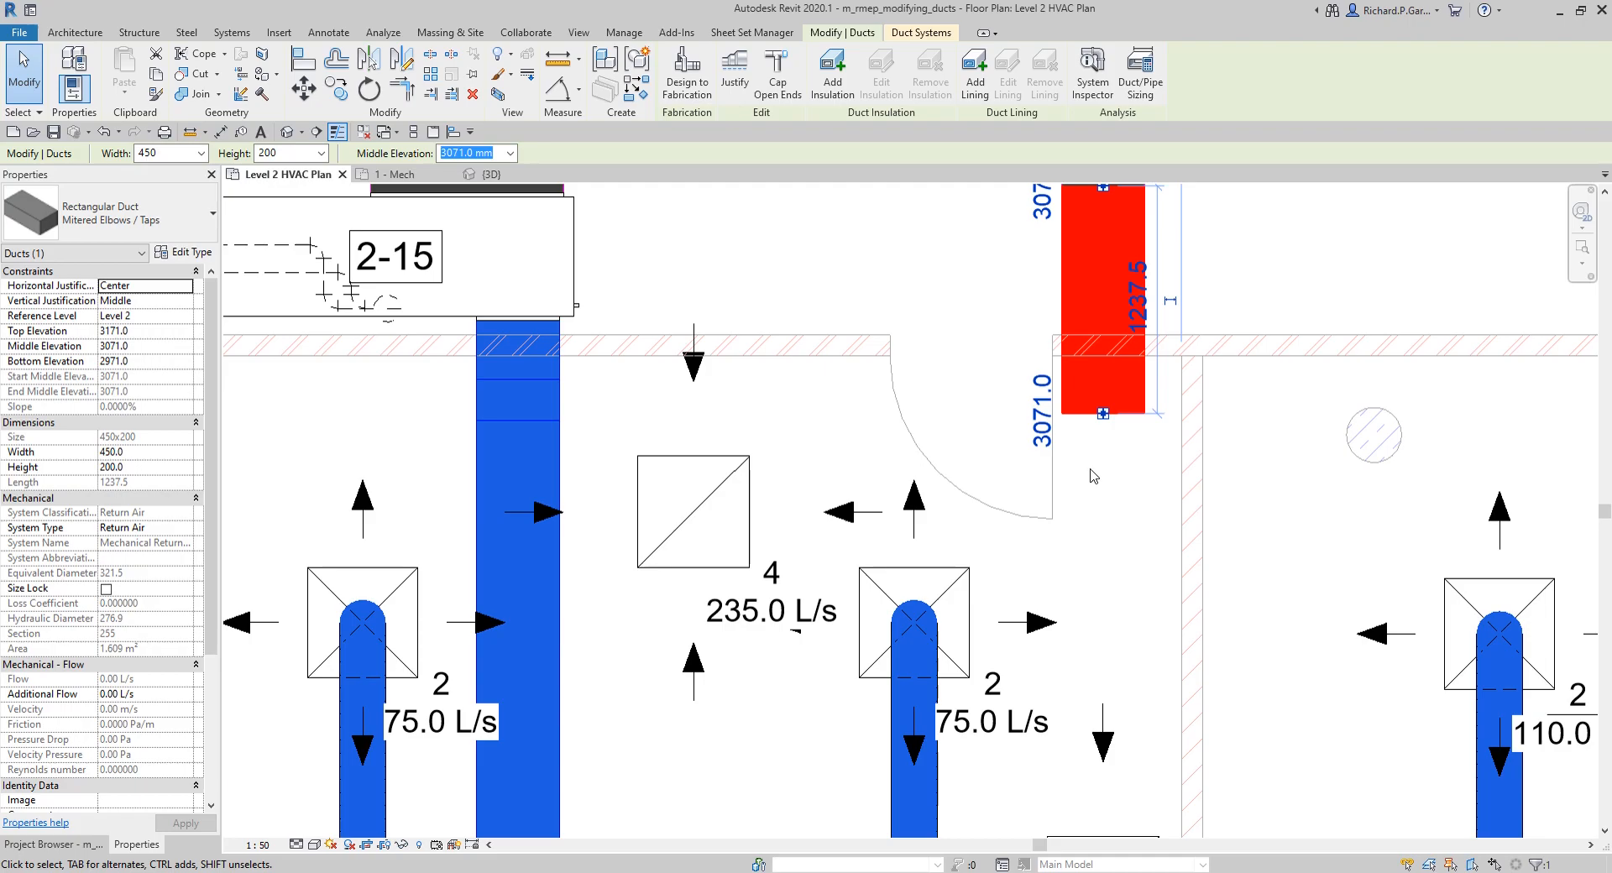
pyautogui.scroll(-3, 1093, 476)
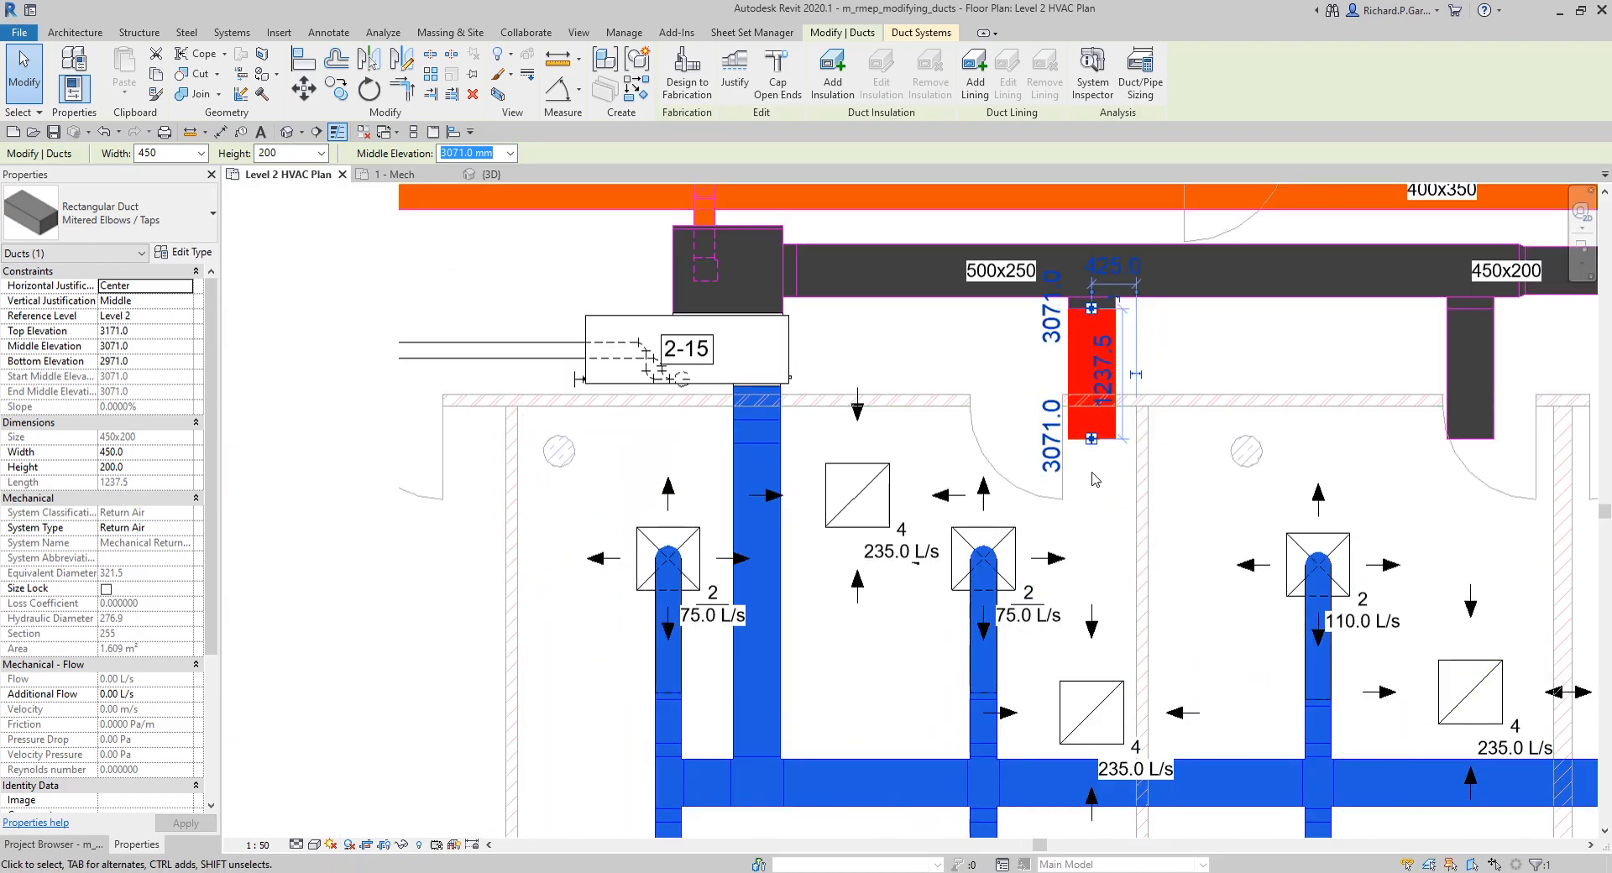
pyautogui.scroll(3, 1093, 479)
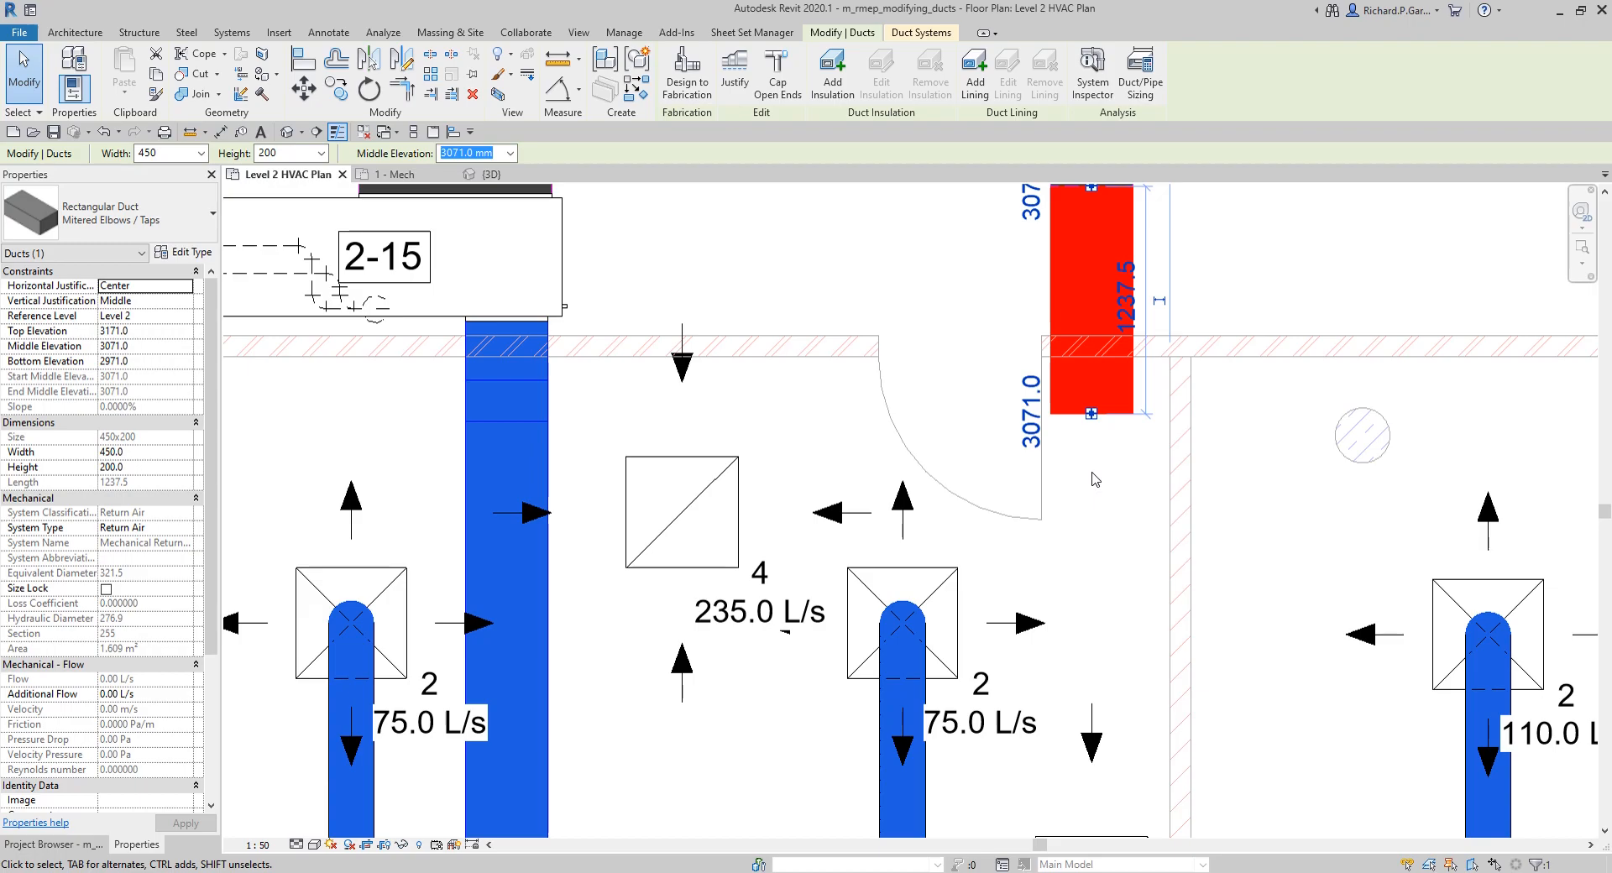
pyautogui.moveTo(1093, 472); pyautogui.dragTo(1117, 547, button='middle')
pyautogui.moveTo(1114, 489); pyautogui.dragTo(1142, 584)
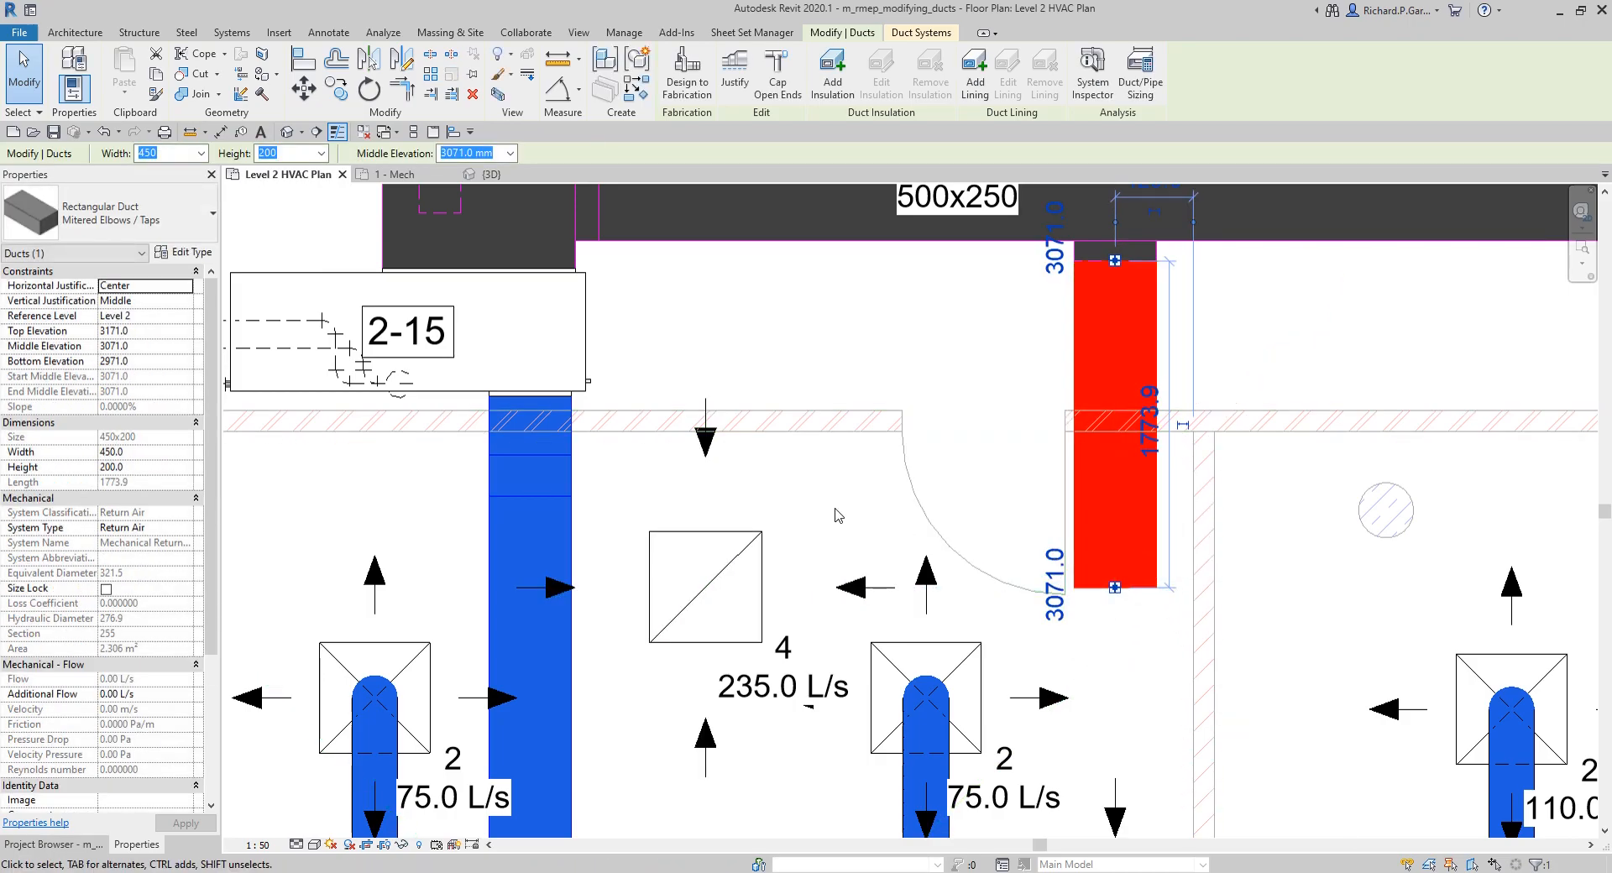
# Step: Generate routing solutions between the extended return branch and the 235 L/s air terminal near unit 2-15, and compare all four
pyautogui.keyDown('ctrl'); pyautogui.click(766, 545); pyautogui.keyUp('ctrl')
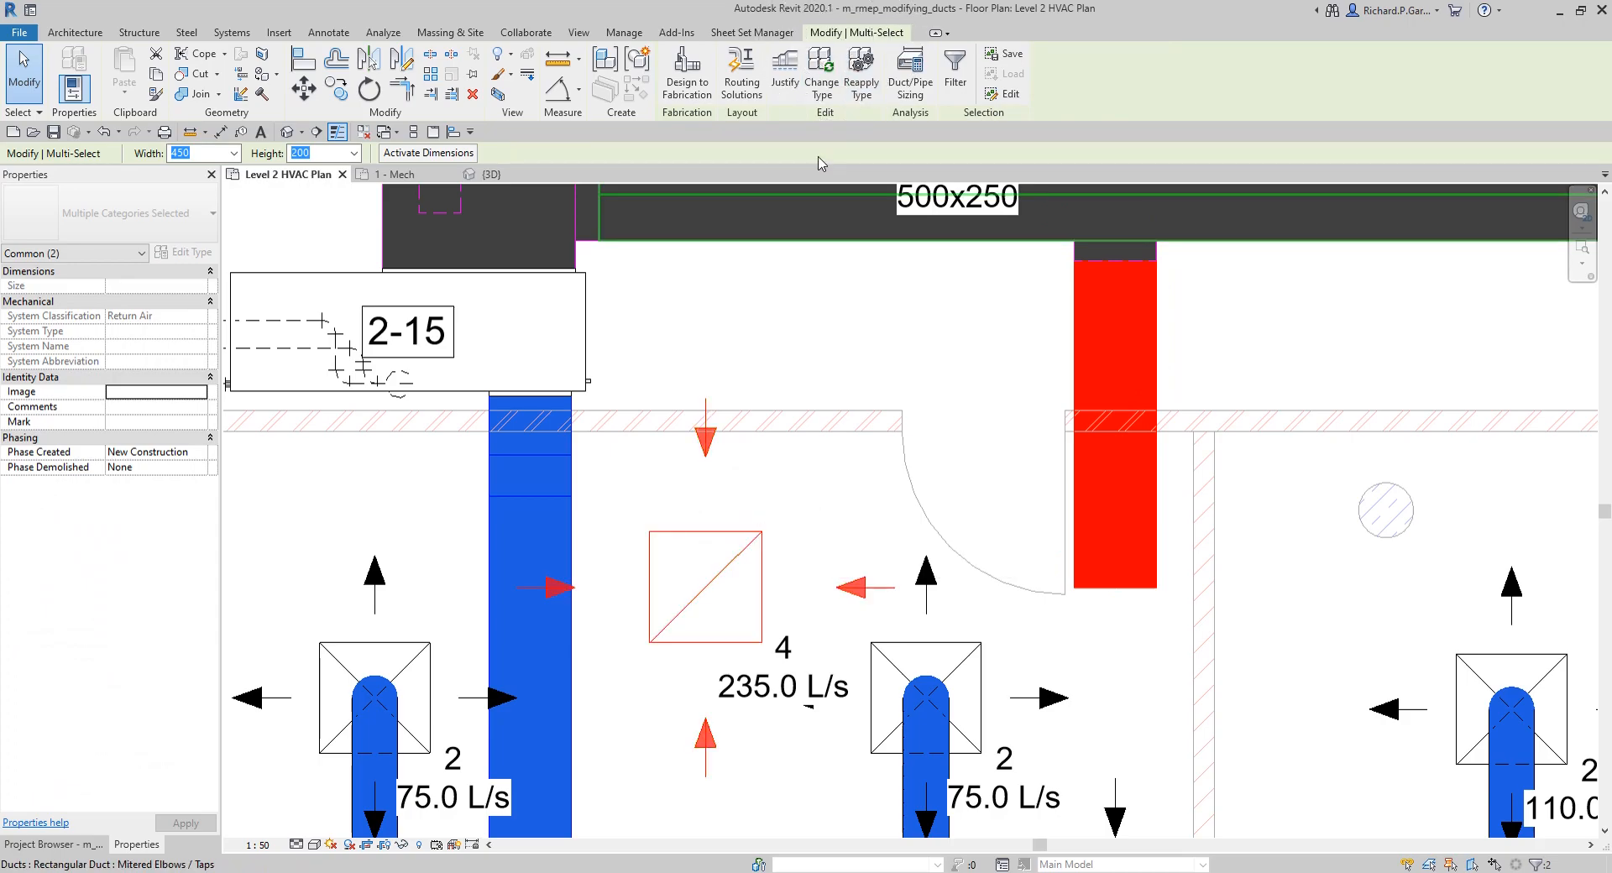
pyautogui.click(742, 83)
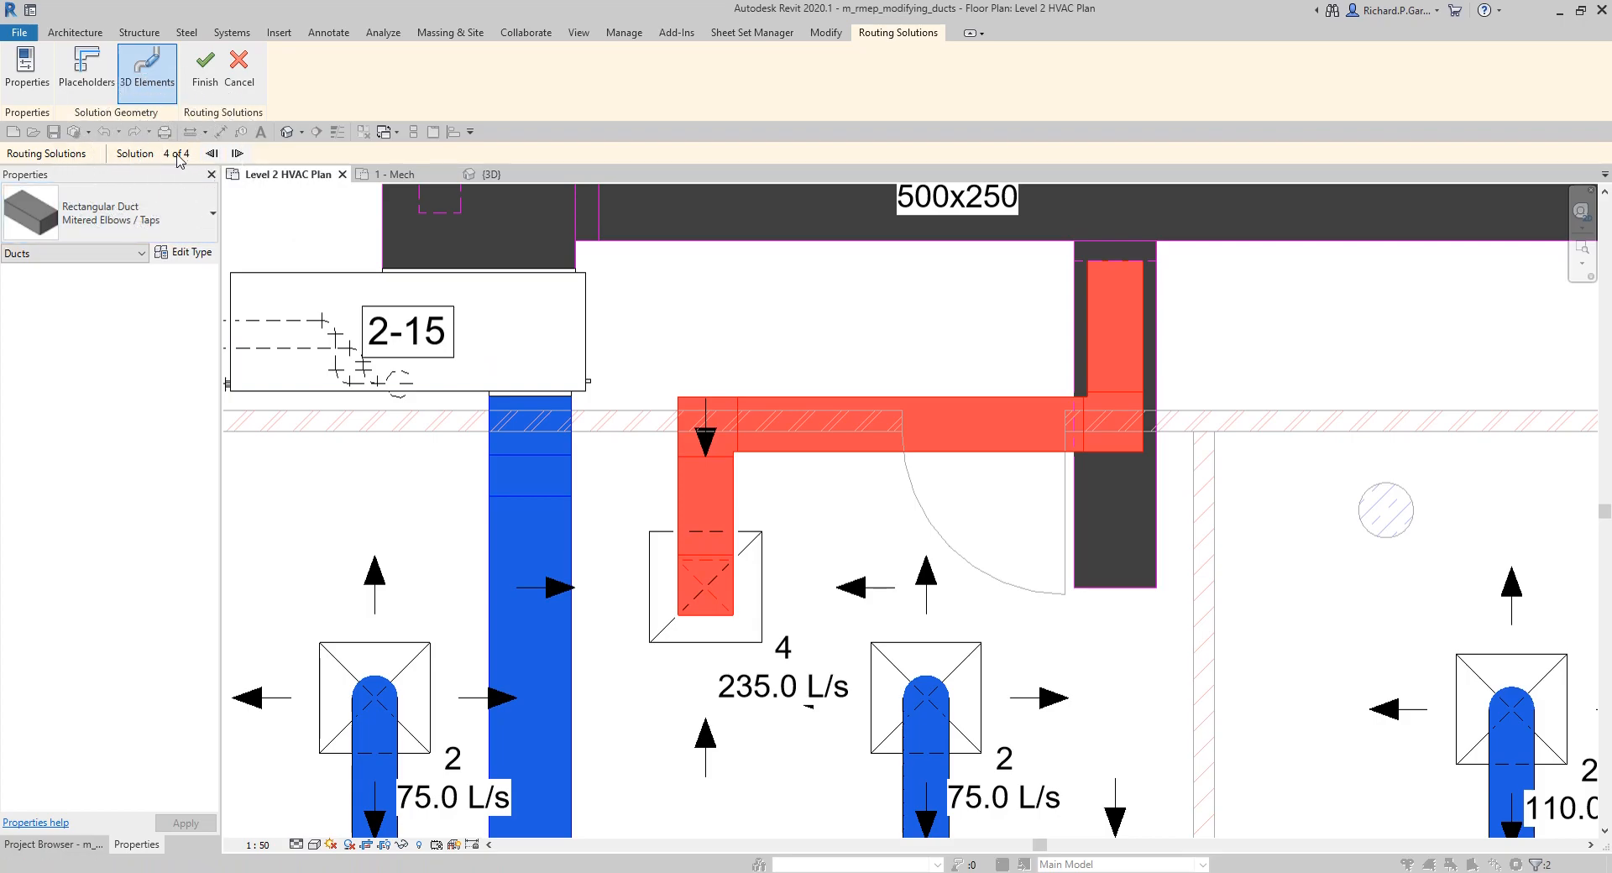
pyautogui.click(238, 154)
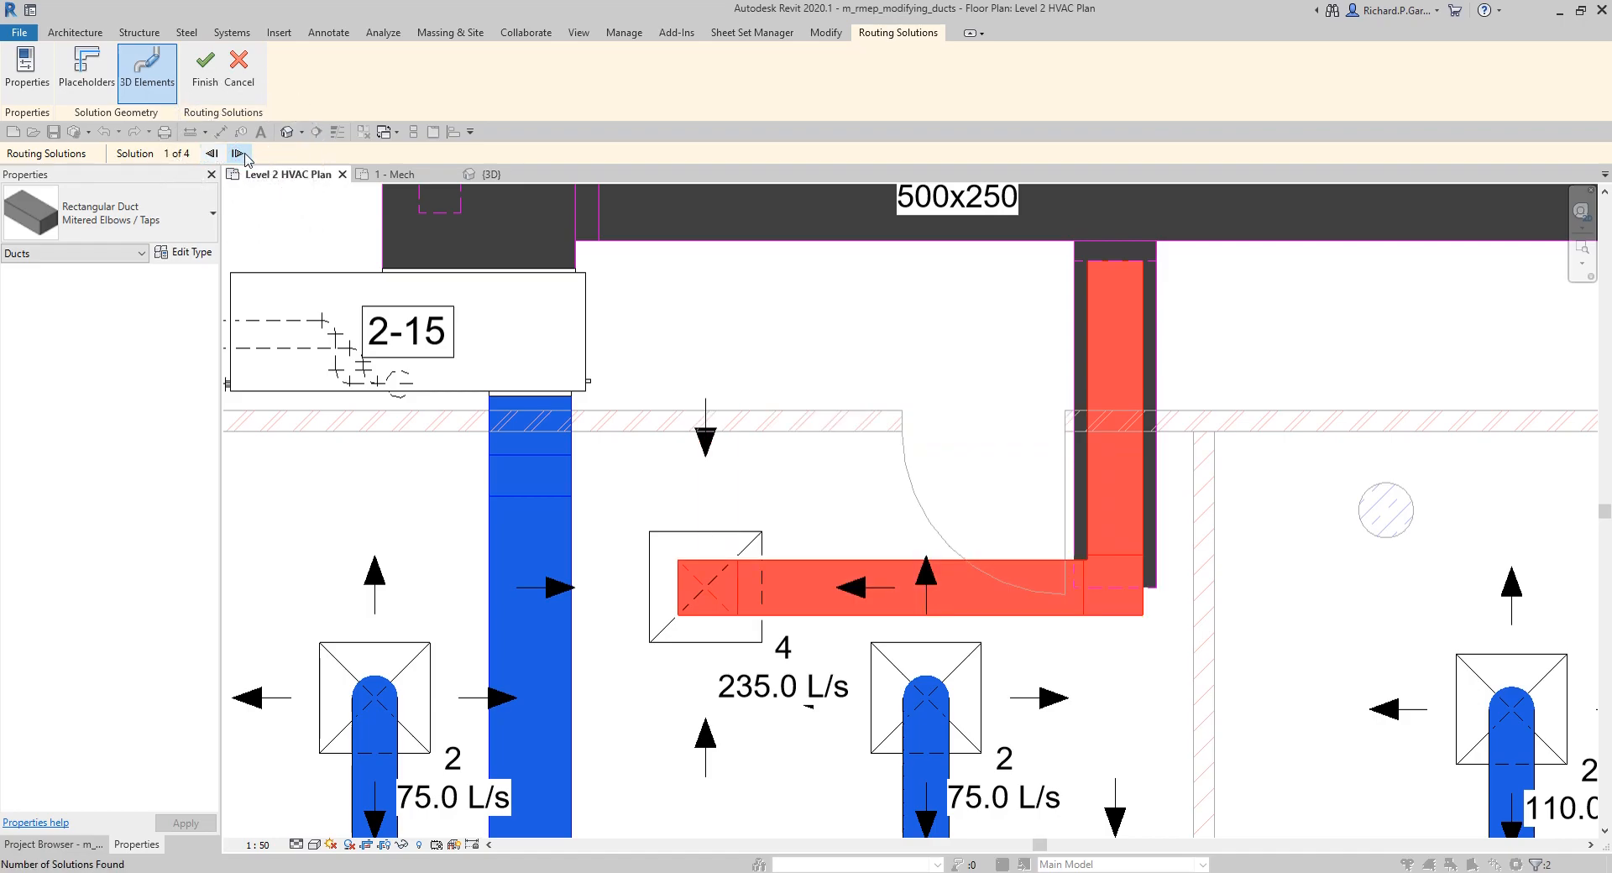
pyautogui.click(242, 154)
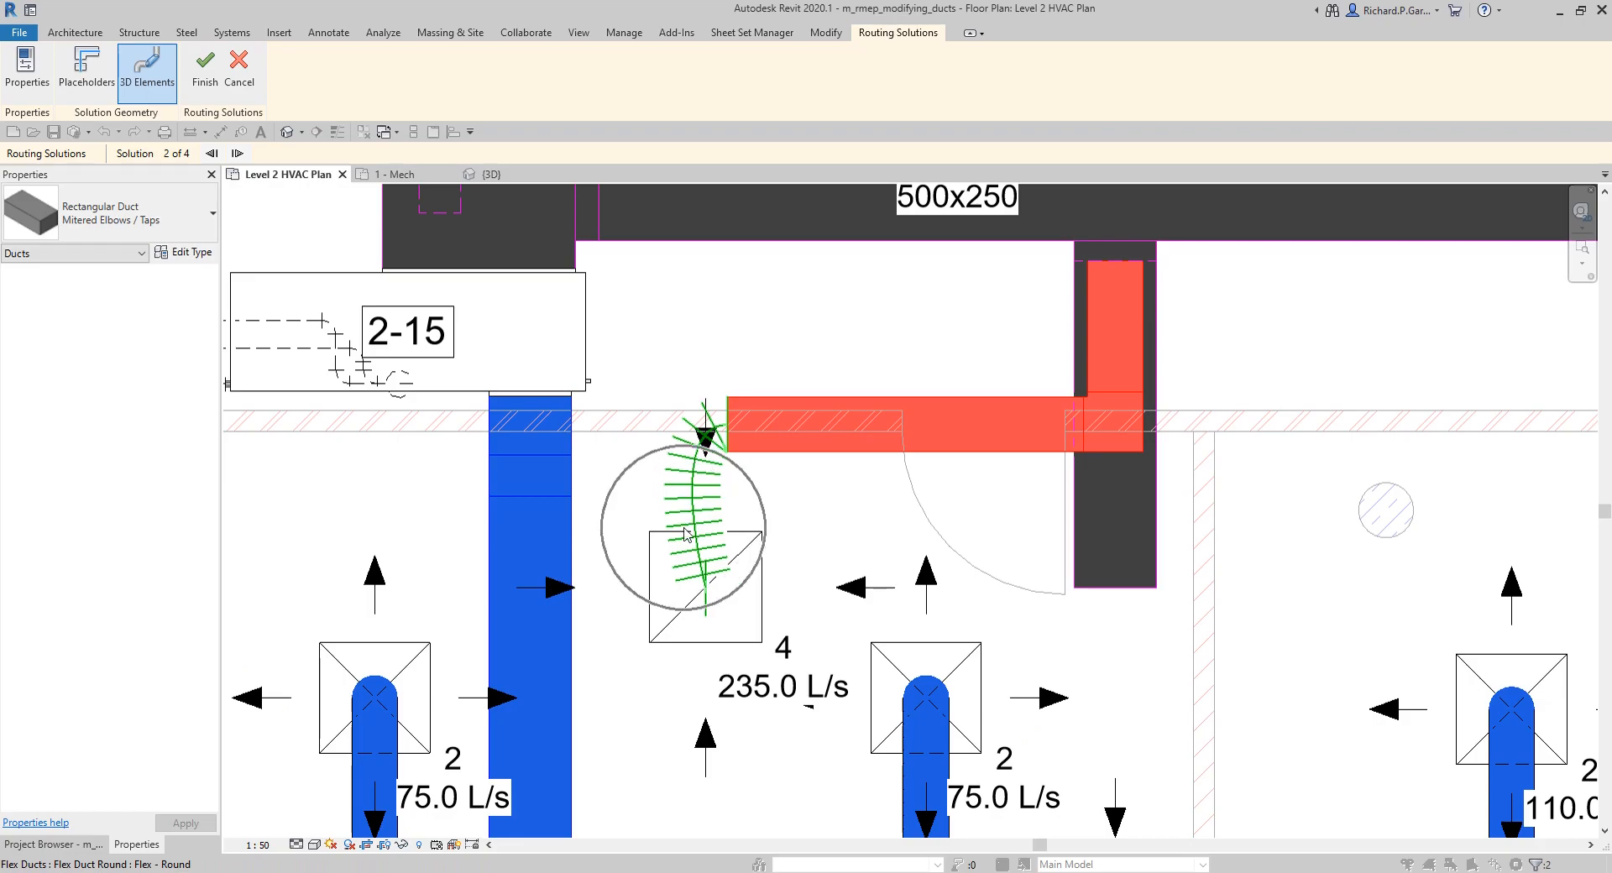
pyautogui.click(236, 154)
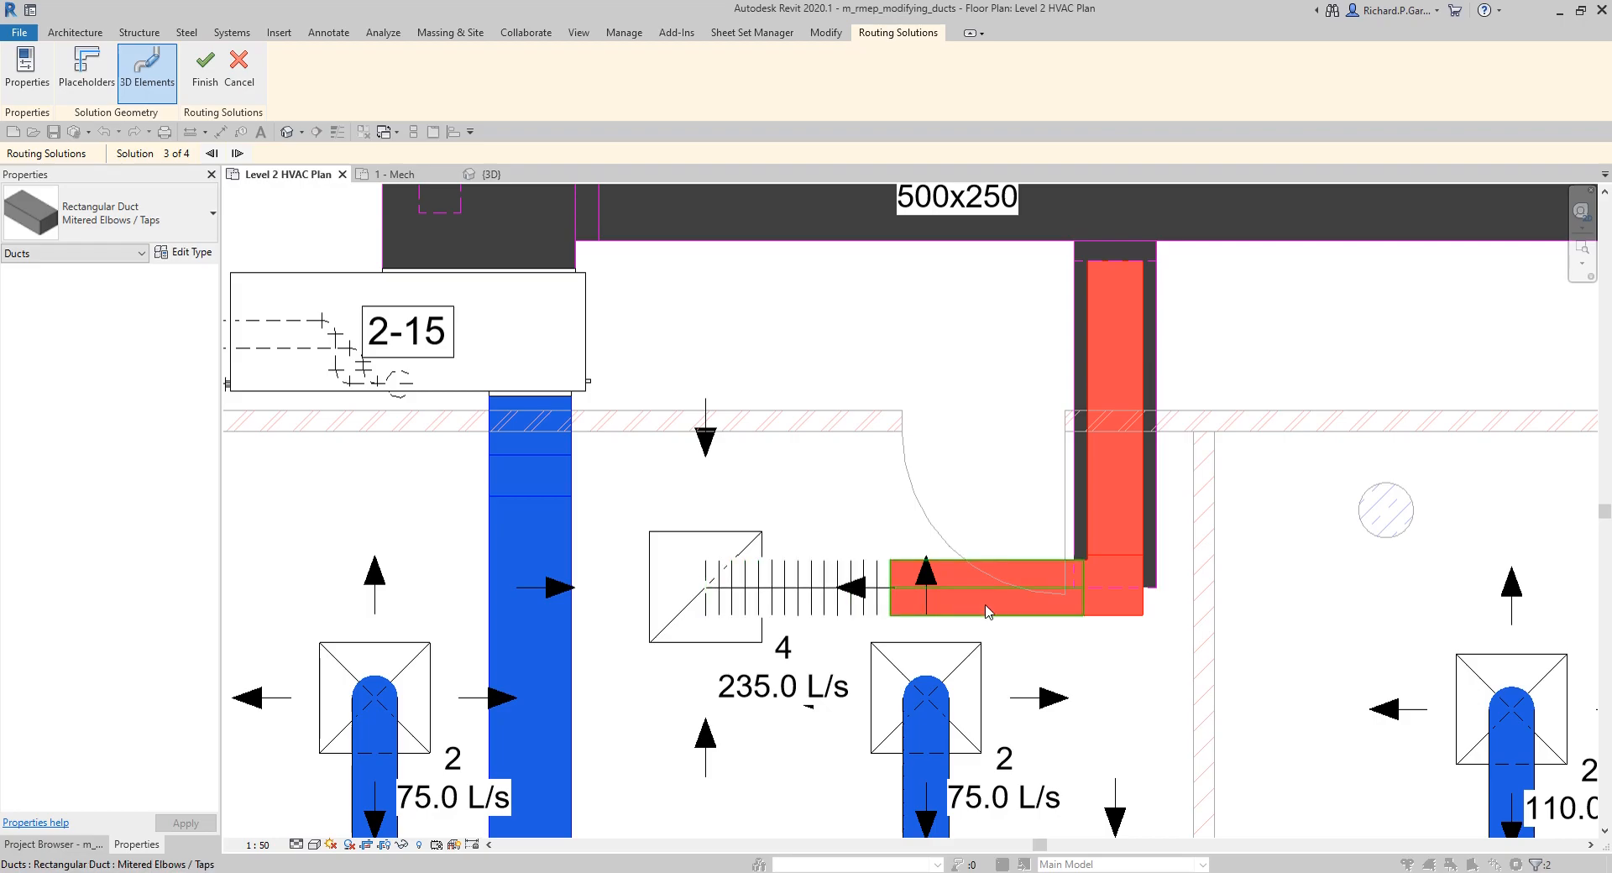
pyautogui.click(239, 155)
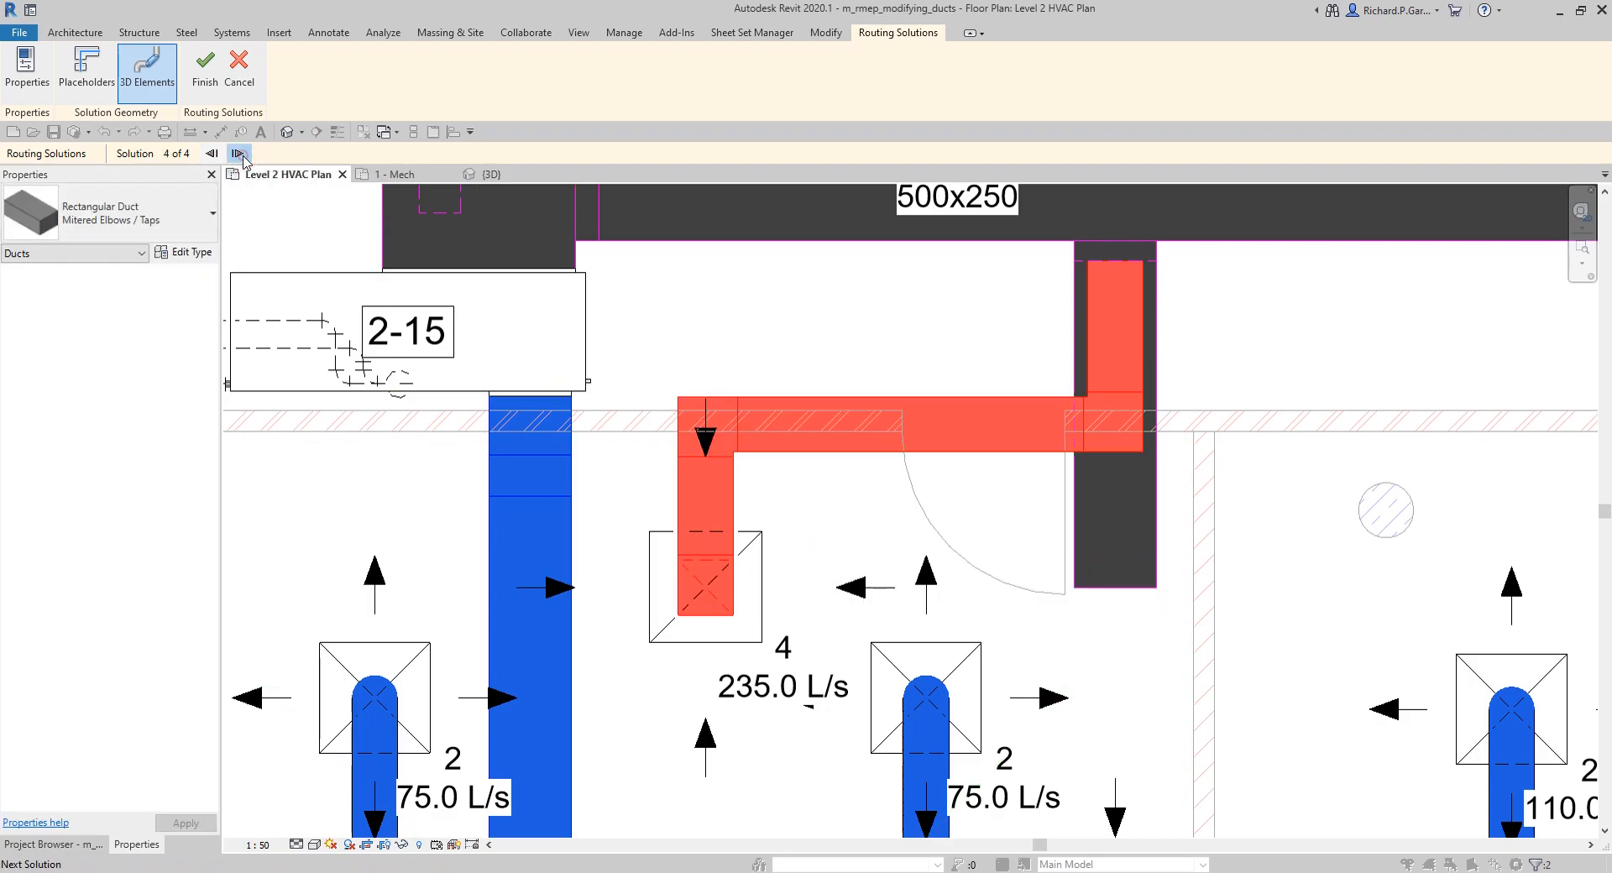
# Step: Choose routing solution 3 of 4, with the straight flex duct into the air terminal, and finish the layout
pyautogui.click(240, 153)
pyautogui.click(239, 154)
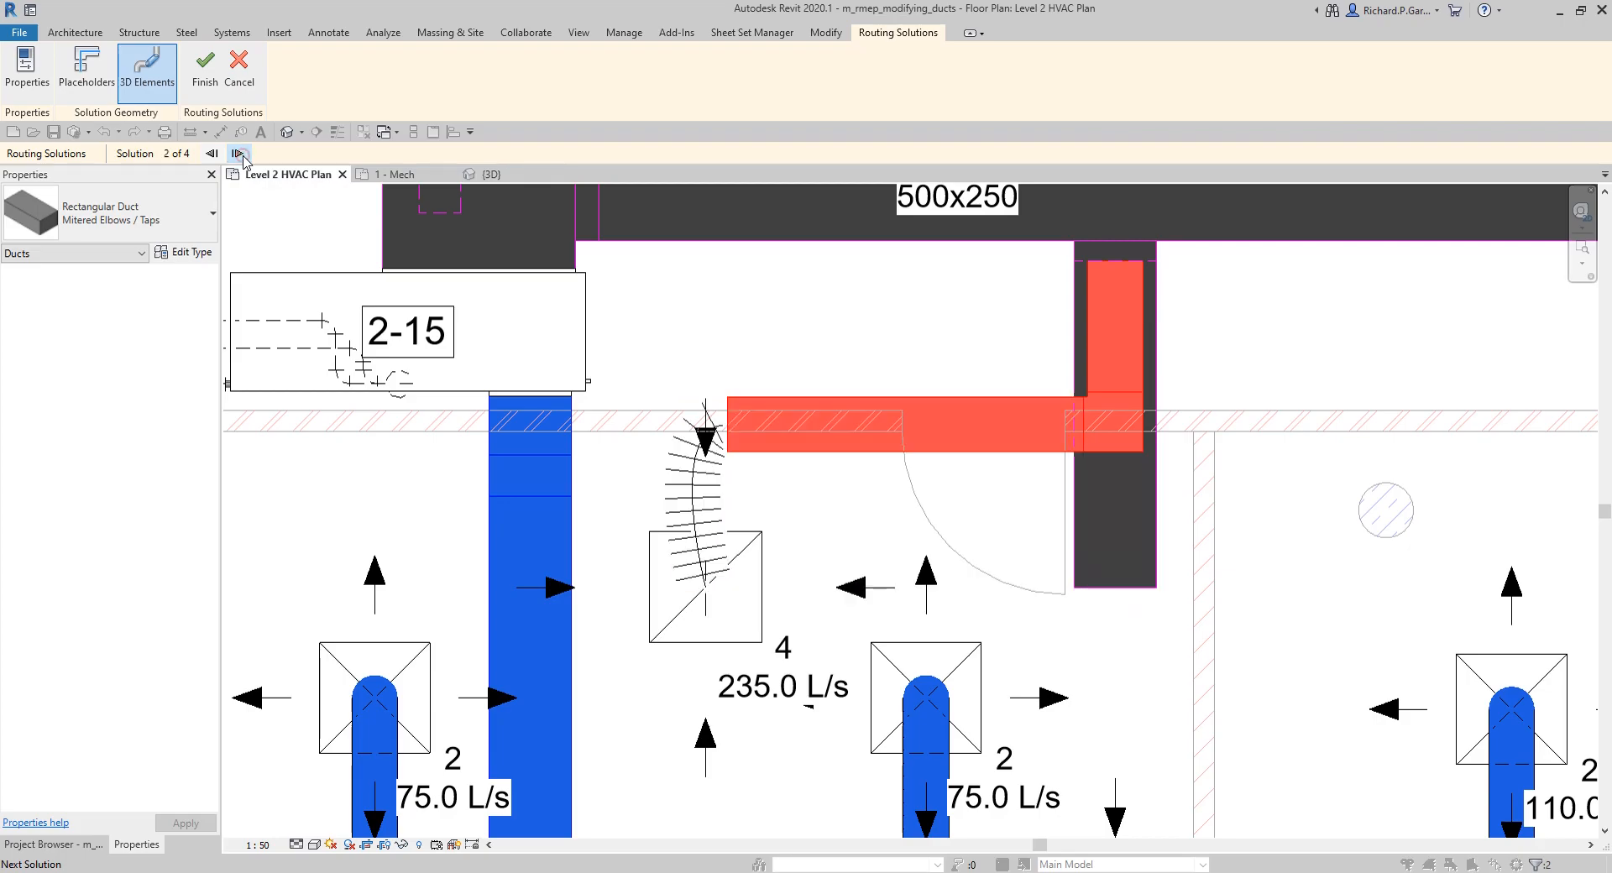
pyautogui.click(239, 154)
pyautogui.click(239, 154)
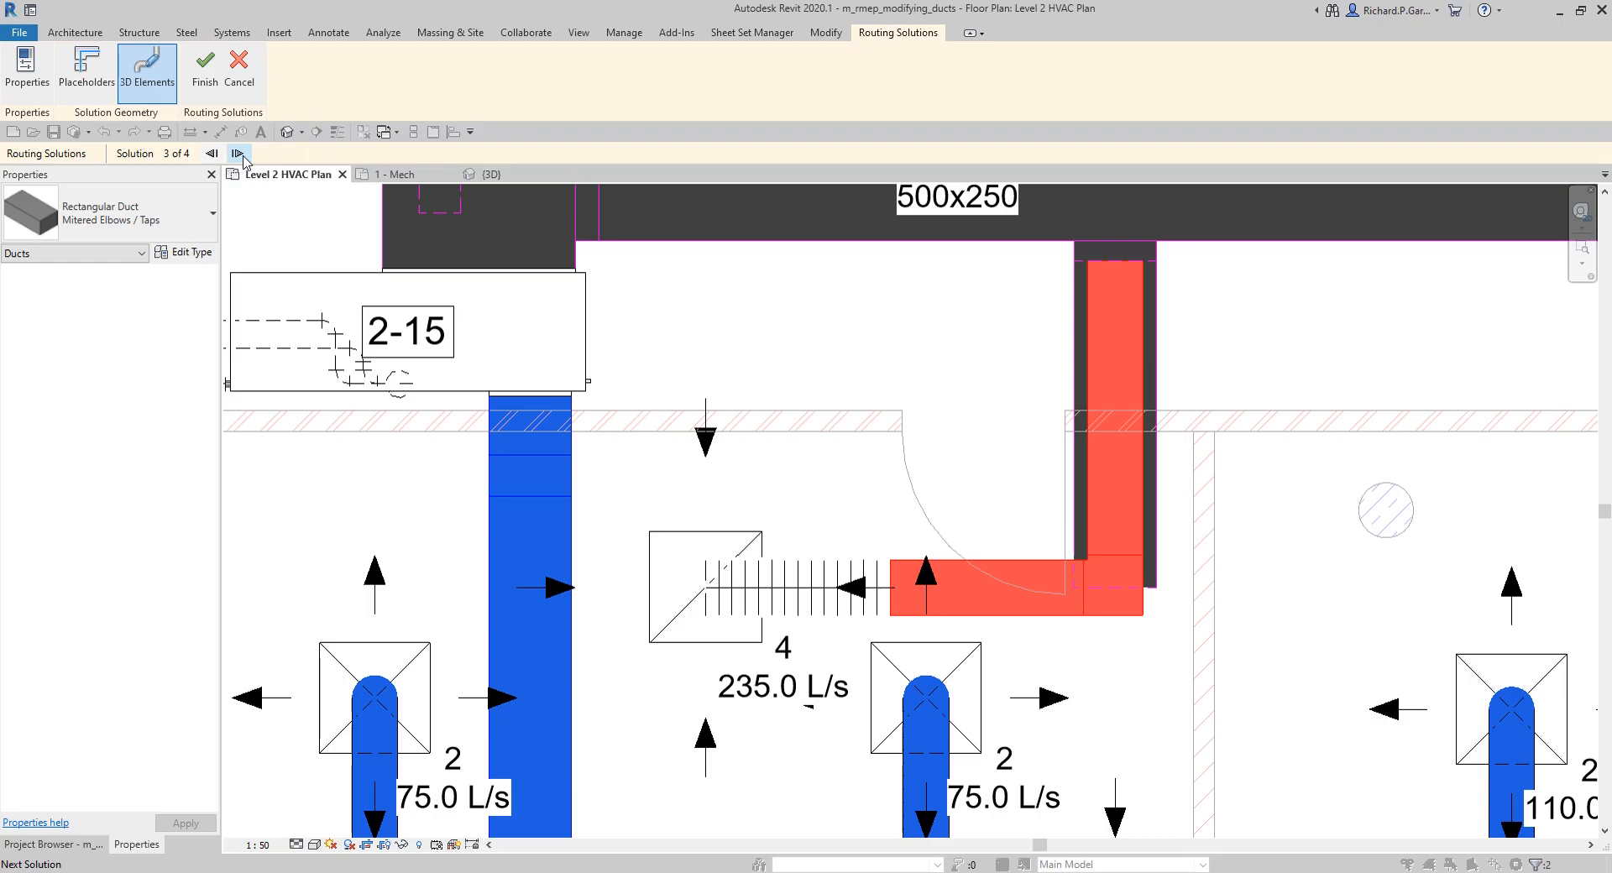
pyautogui.click(209, 80)
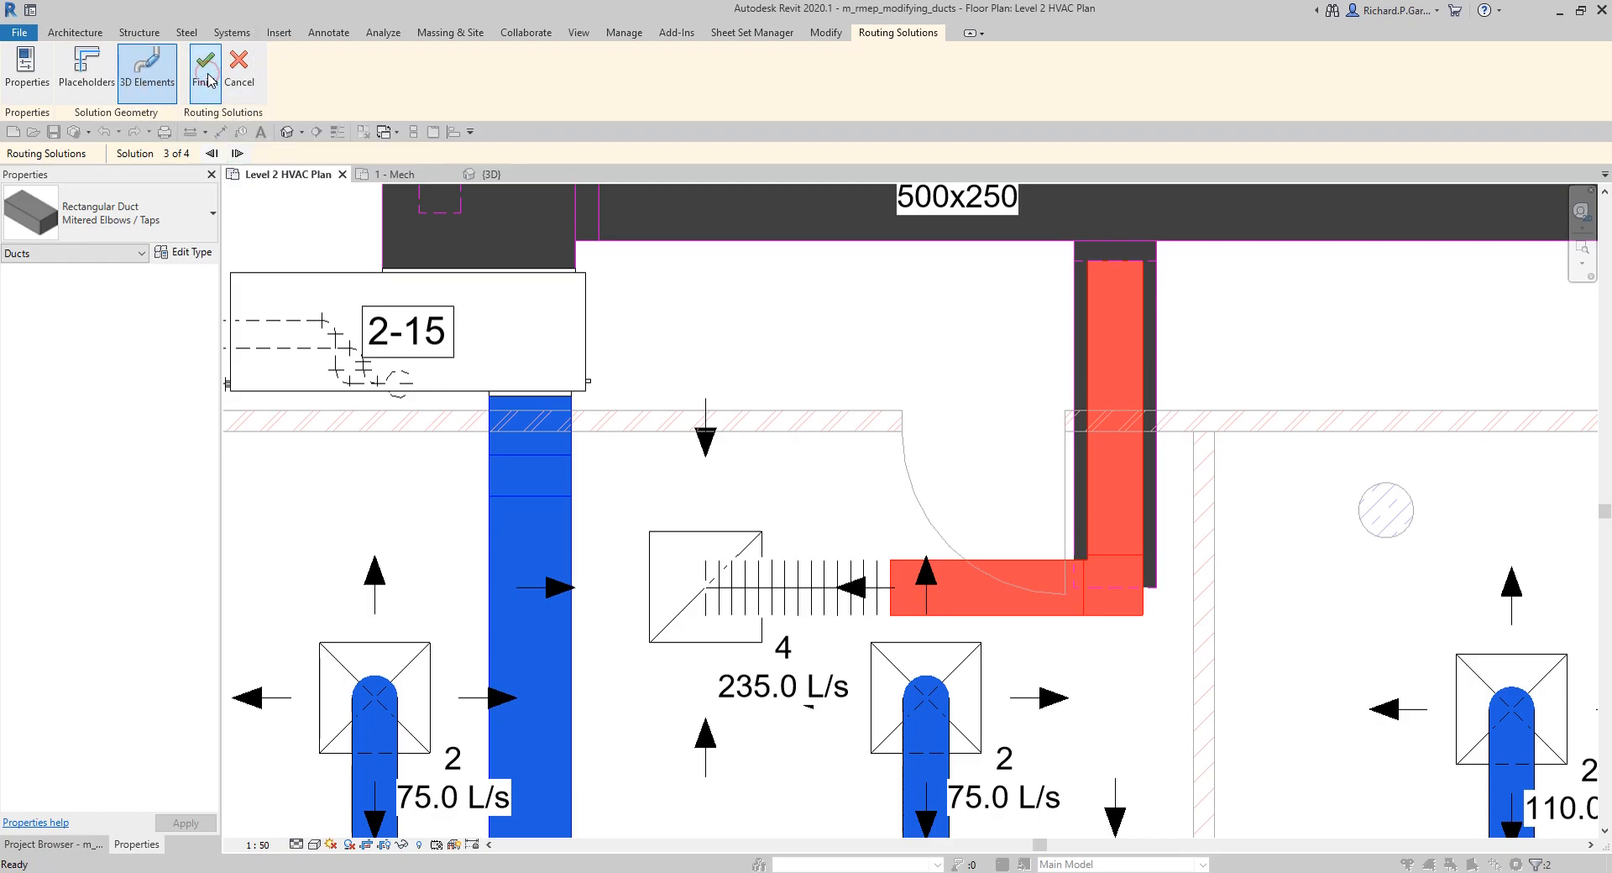
pyautogui.scroll(-4, 840, 462)
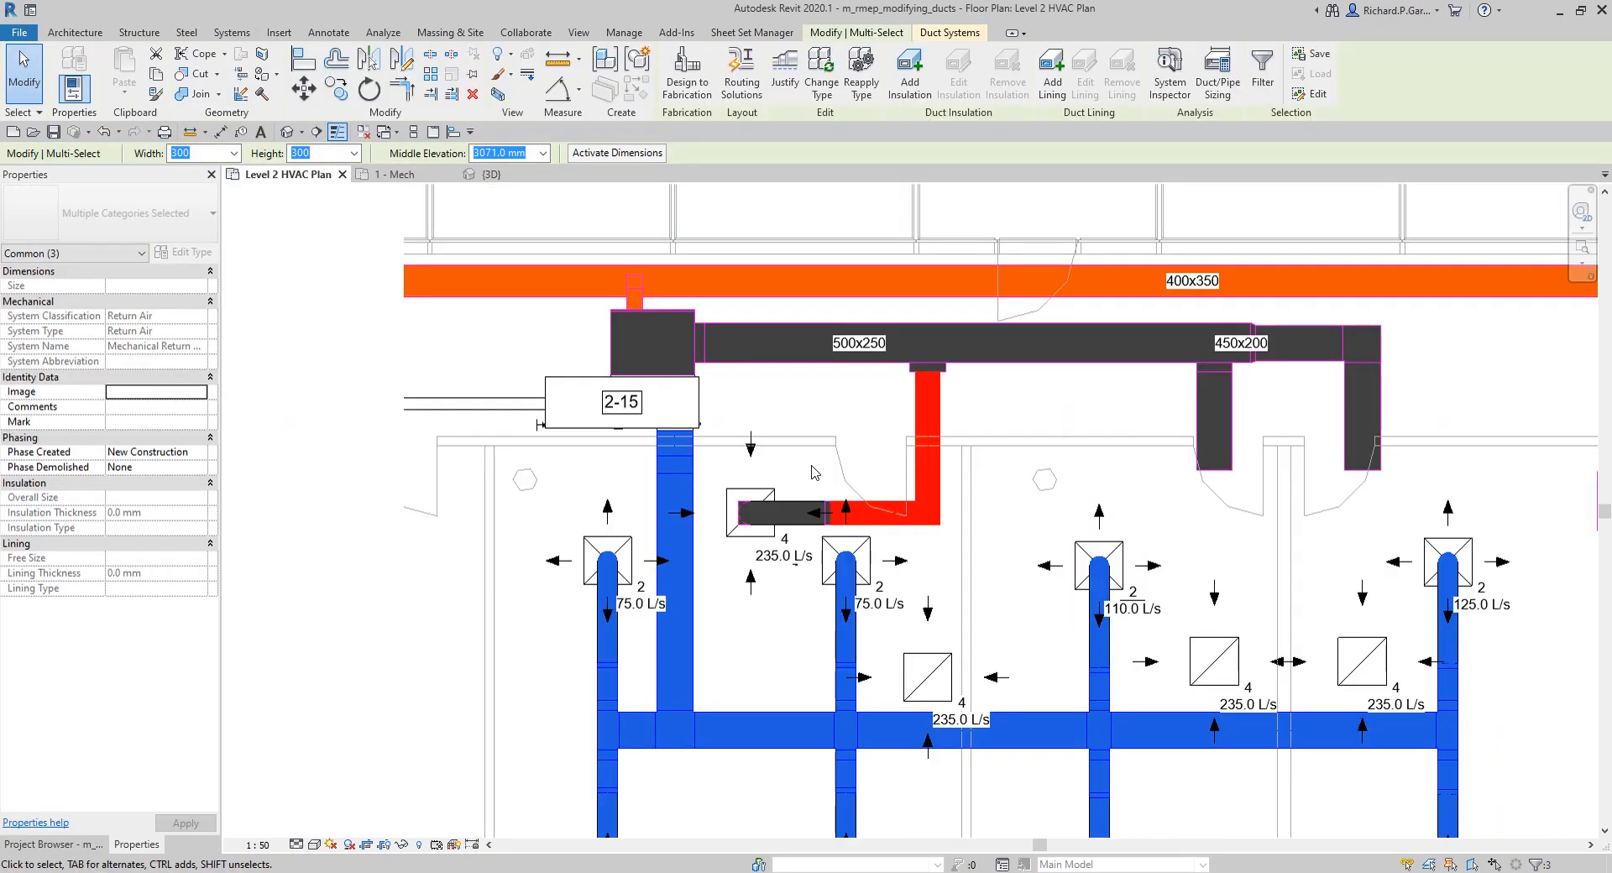
pyautogui.click(460, 607)
pyautogui.scroll(-2, 687, 464)
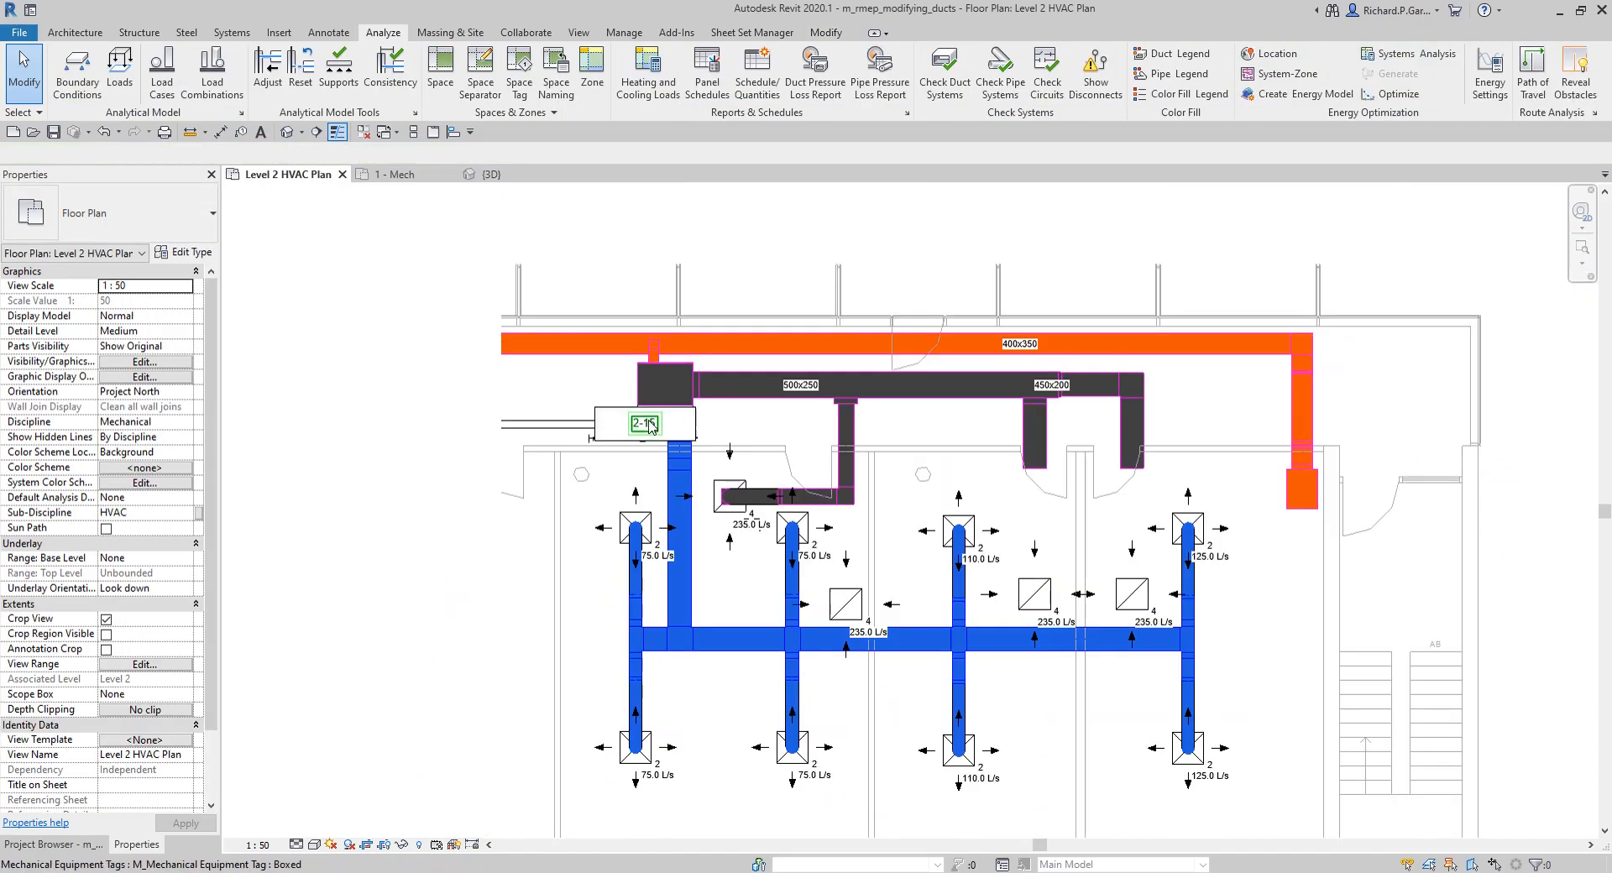
# Step: Isolate the ductwork around unit 2-15 in a section-boxed 3D view and inspect the new flex duct connection
pyautogui.moveTo(582, 272); pyautogui.dragTo(1172, 785)
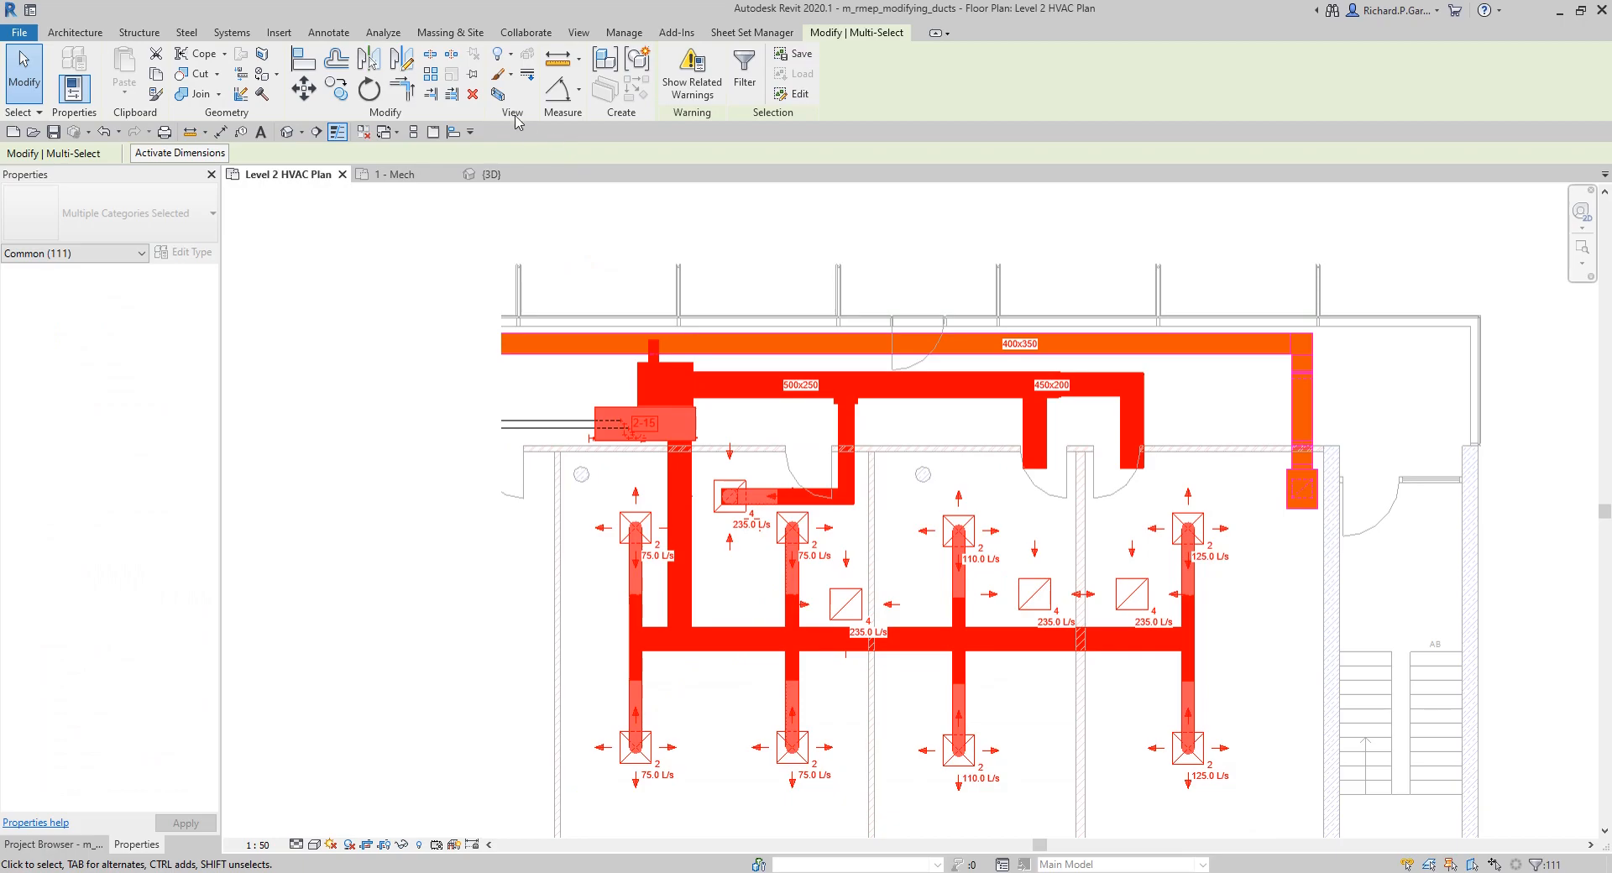
pyautogui.click(498, 94)
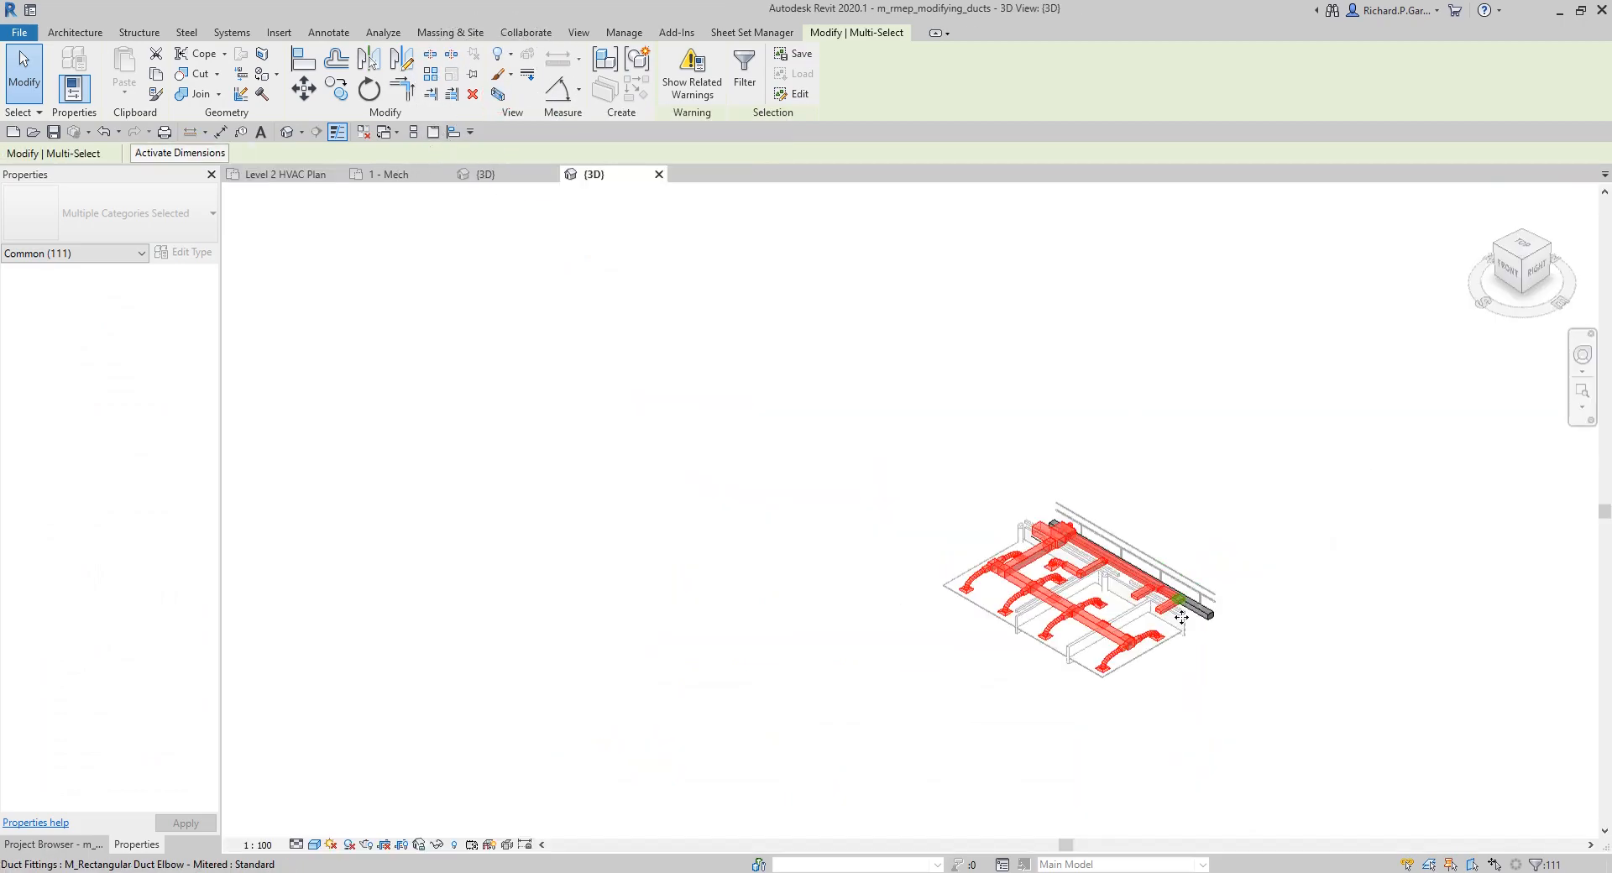
pyautogui.keyDown('shift'); pyautogui.moveTo(1119, 618); pyautogui.dragTo(990, 717, button='middle'); pyautogui.keyUp('shift')
pyautogui.scroll(5, 870, 493)
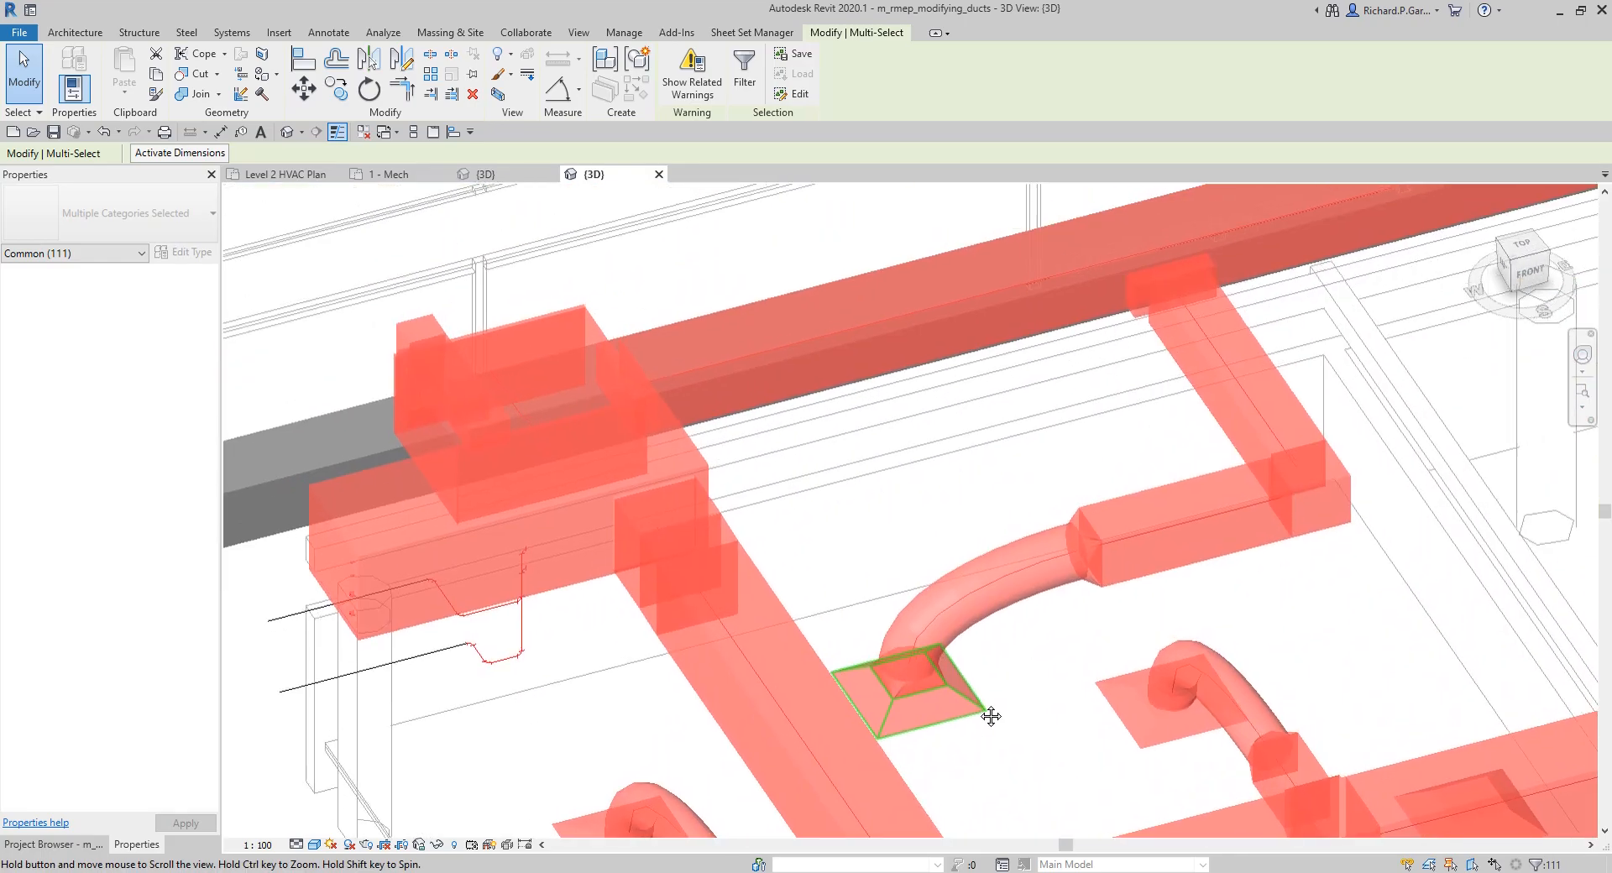
pyautogui.scroll(-2, 719, 309)
pyautogui.click(853, 527)
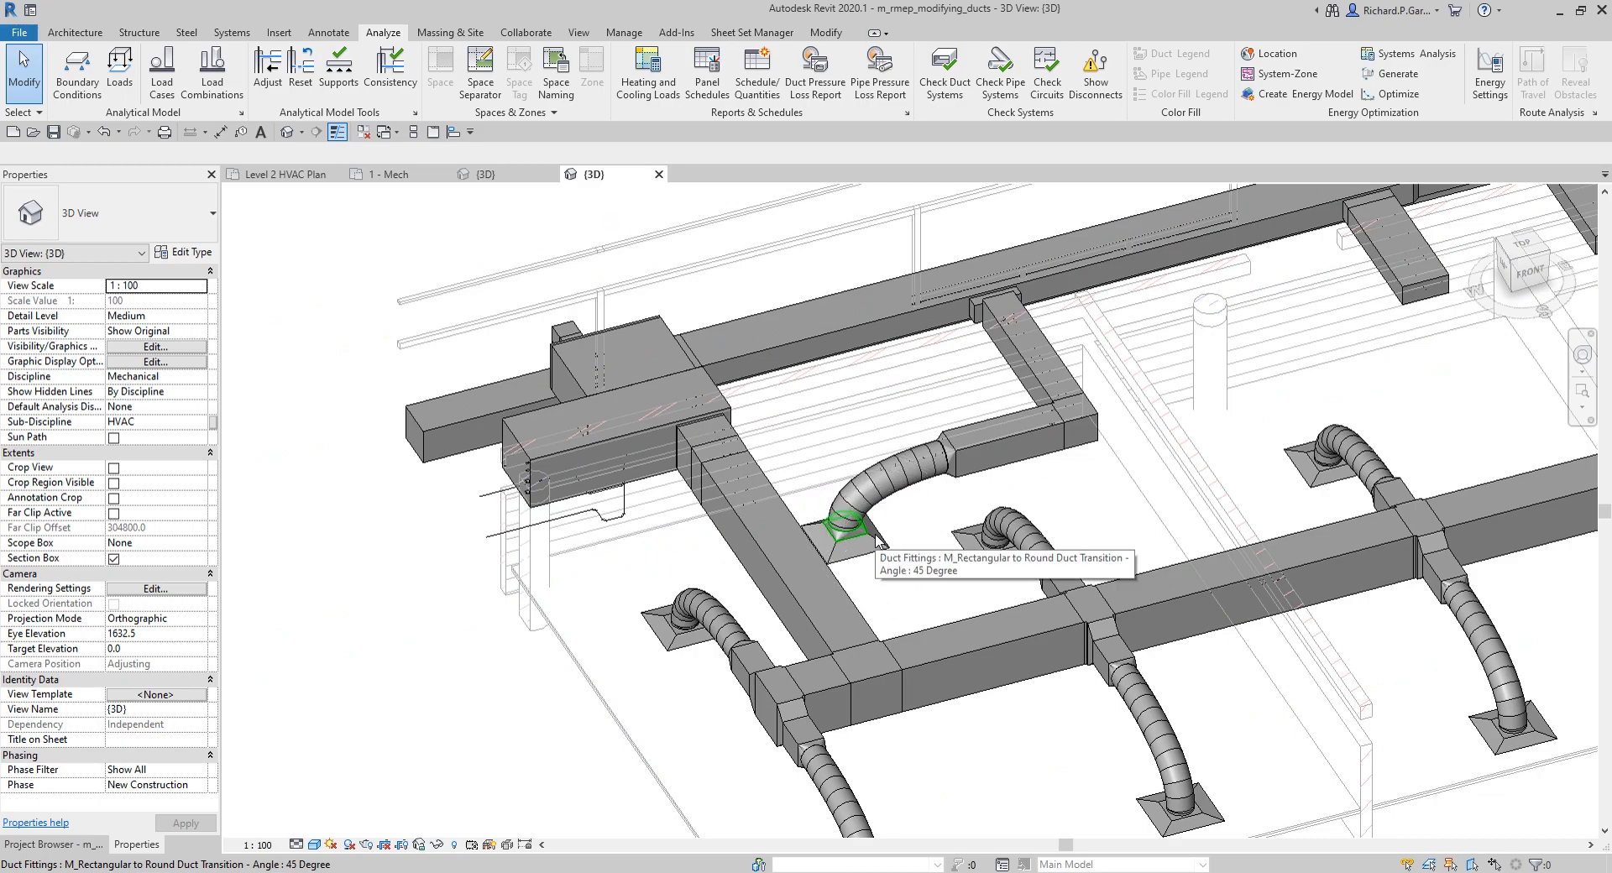
# Step: Close both open views of Project2 without saving its changes
pyautogui.click(402, 177)
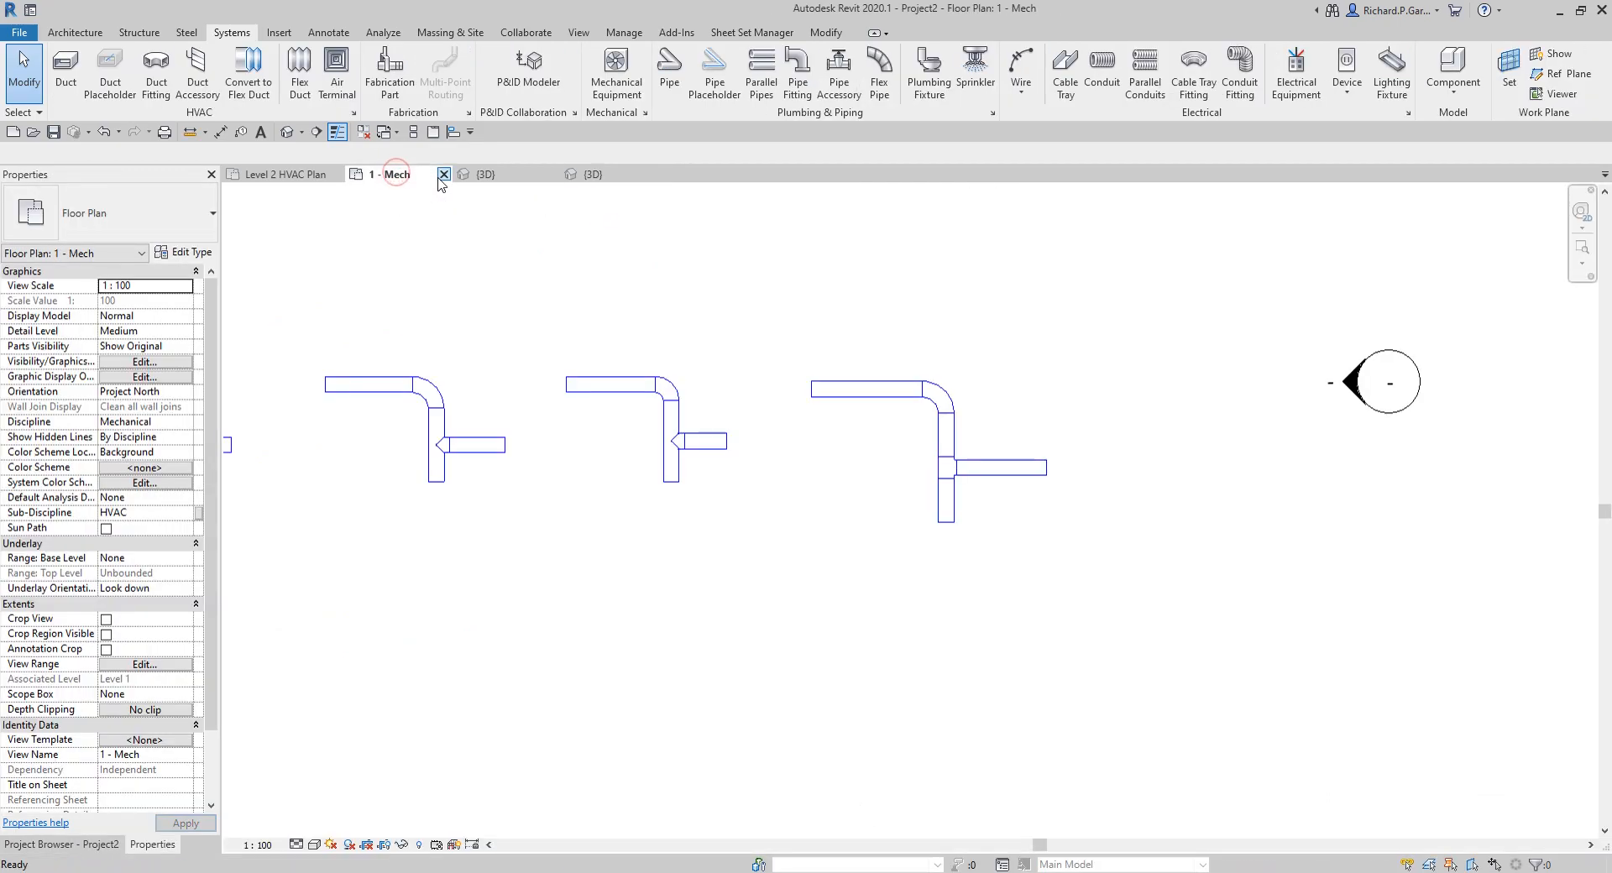
pyautogui.click(444, 175)
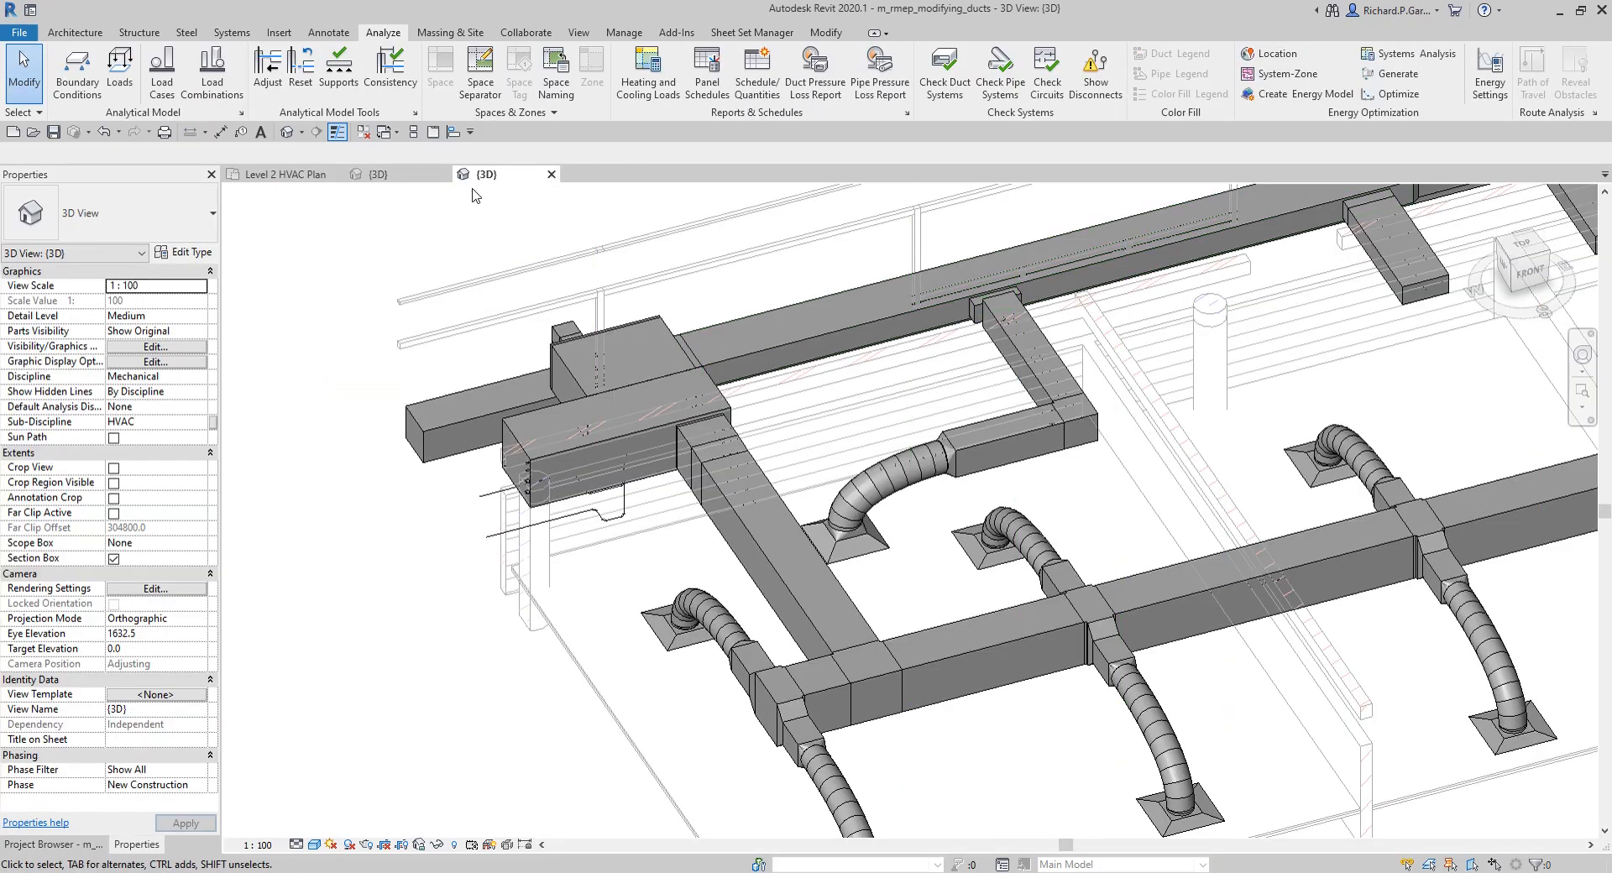
pyautogui.click(411, 175)
pyautogui.click(444, 175)
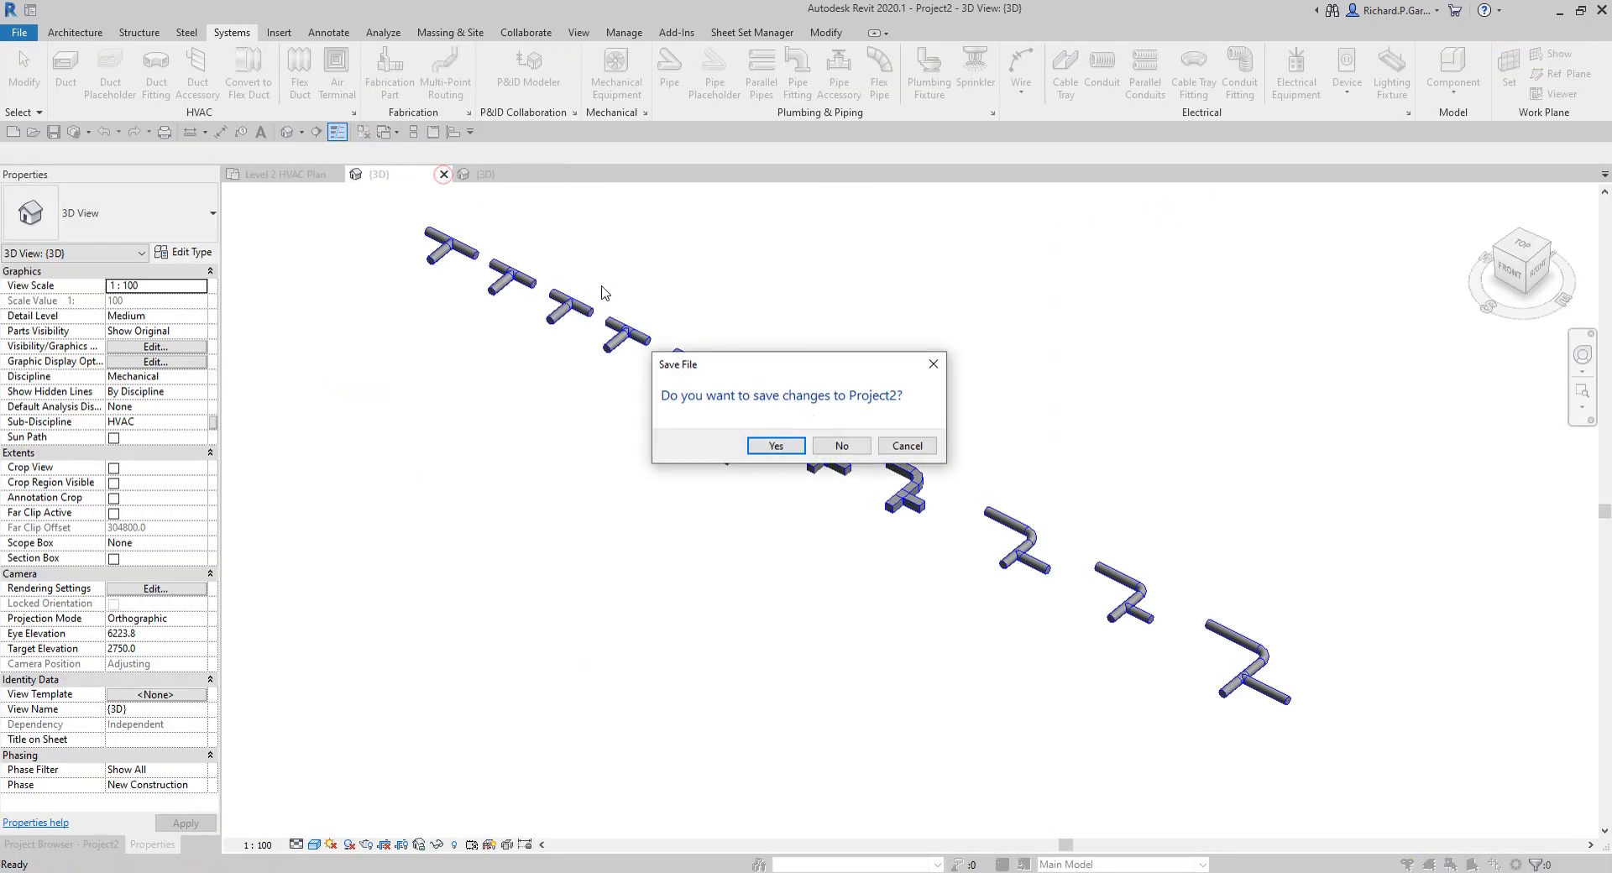
pyautogui.click(831, 446)
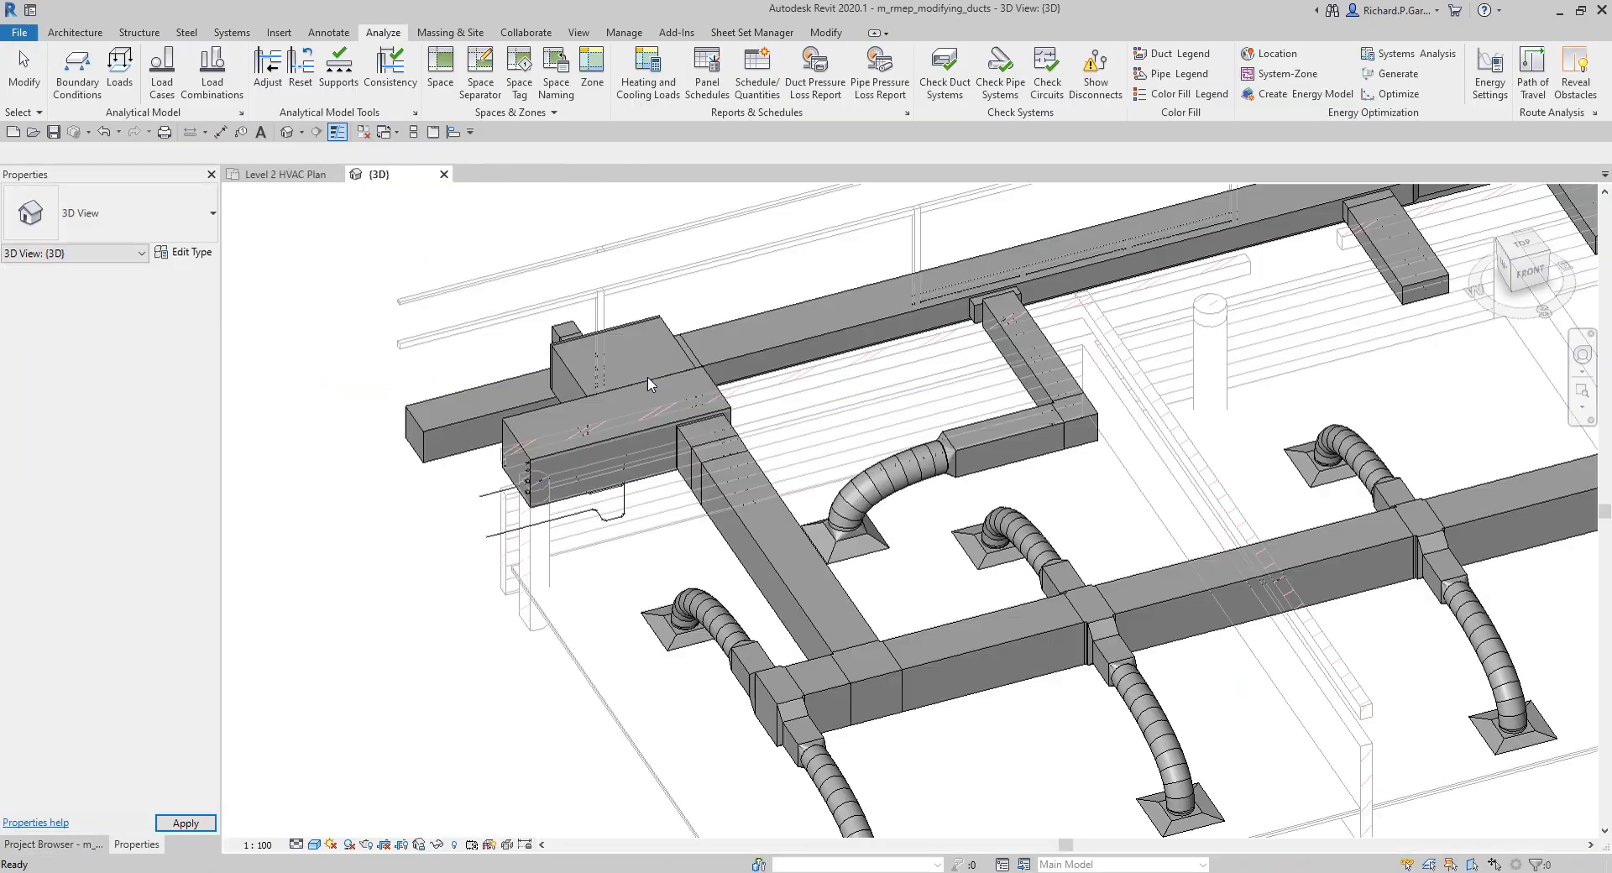
# Step: Tile the 3D view and the Level 2 HVAC Plan side by side, framing the return branch near unit 2-15 in both
pyautogui.press('w')
pyautogui.press('t')
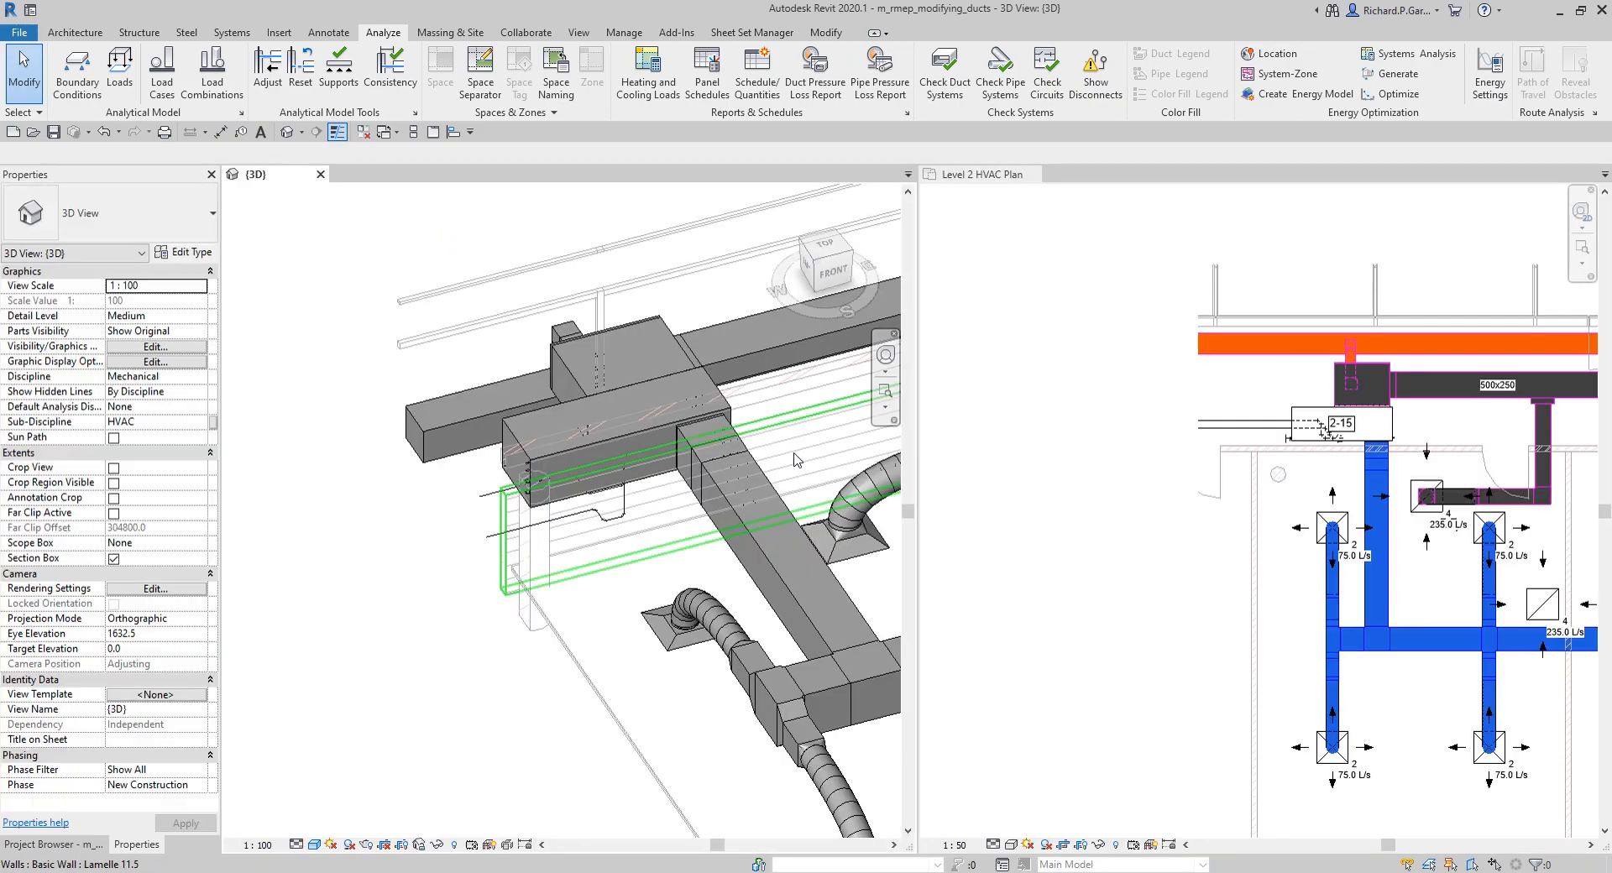
pyautogui.scroll(-6, 632, 478)
pyautogui.keyDown('shift'); pyautogui.moveTo(631, 479); pyautogui.dragTo(581, 619, button='middle'); pyautogui.keyUp('shift')
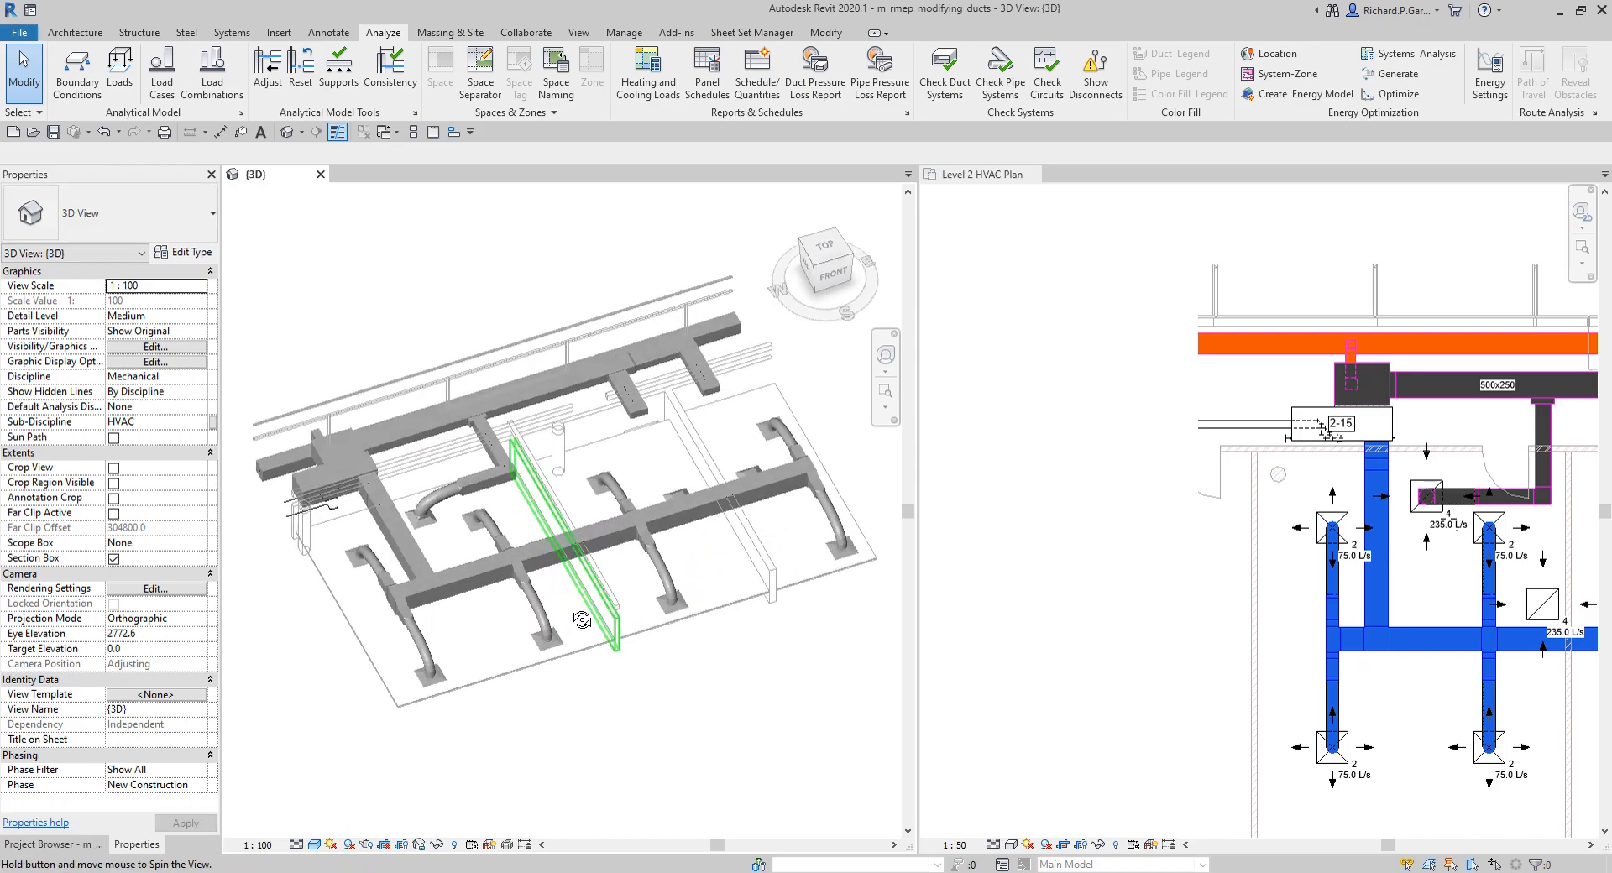
pyautogui.scroll(3, 472, 526)
pyautogui.scroll(1, 471, 526)
pyautogui.click(1065, 518)
pyautogui.scroll(-4, 1064, 519)
pyautogui.moveTo(1327, 562); pyautogui.dragTo(1265, 491, button='middle')
pyautogui.scroll(3, 1193, 462)
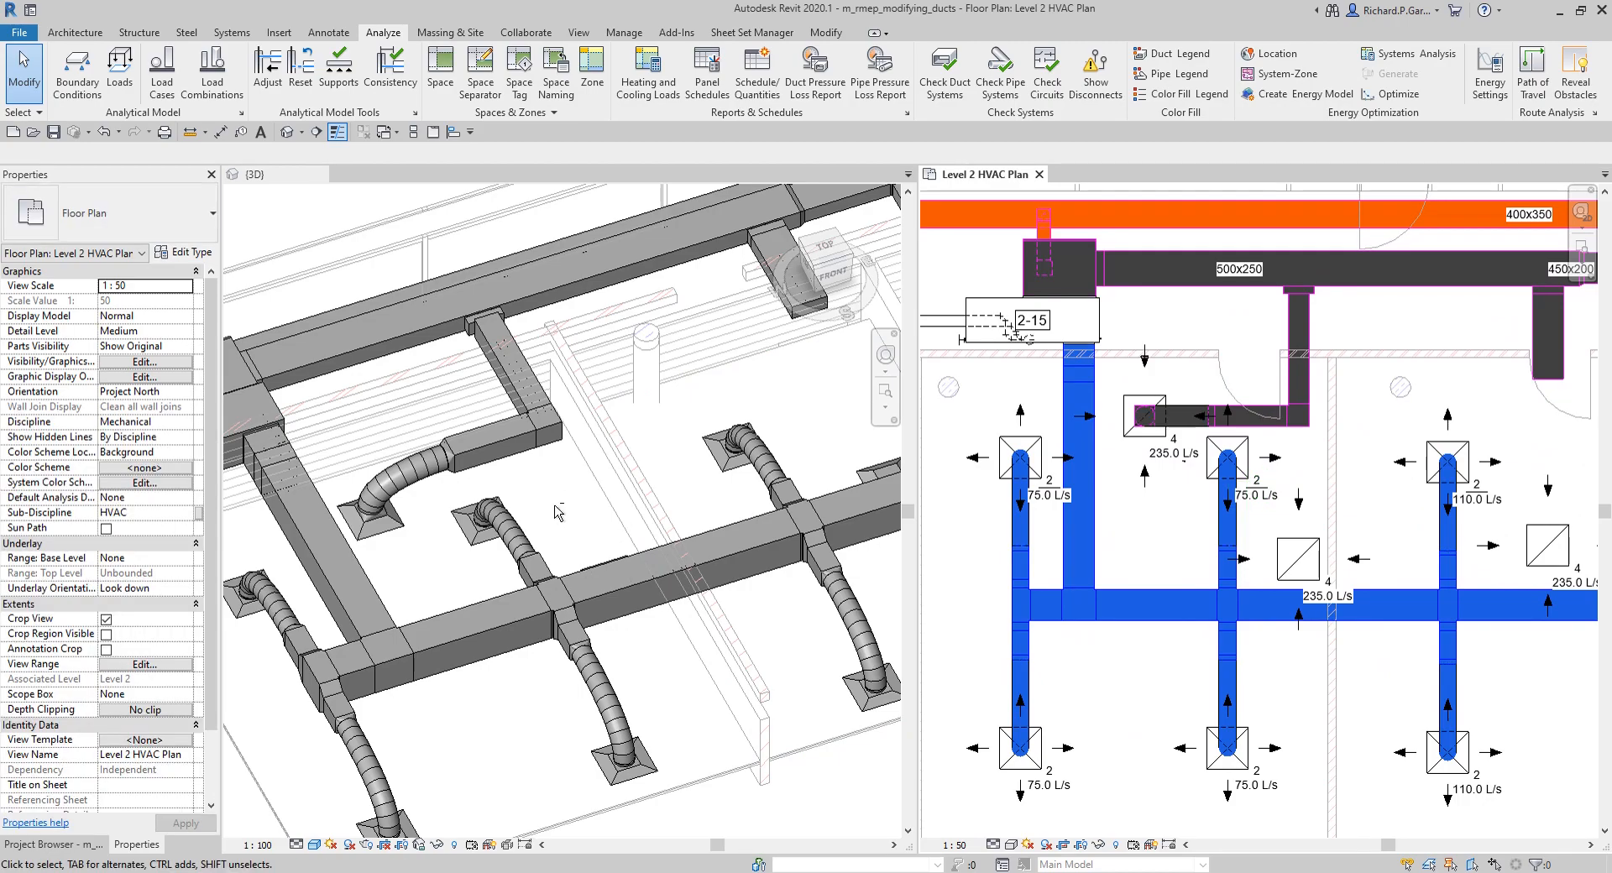
# Step: Convert the mitered elbow at the corner of the return branch near unit 2-15 into a tee opening towards the second return terminal
pyautogui.click(573, 540)
pyautogui.keyDown('shift'); pyautogui.moveTo(580, 551); pyautogui.dragTo(636, 573, button='middle'); pyautogui.keyUp('shift')
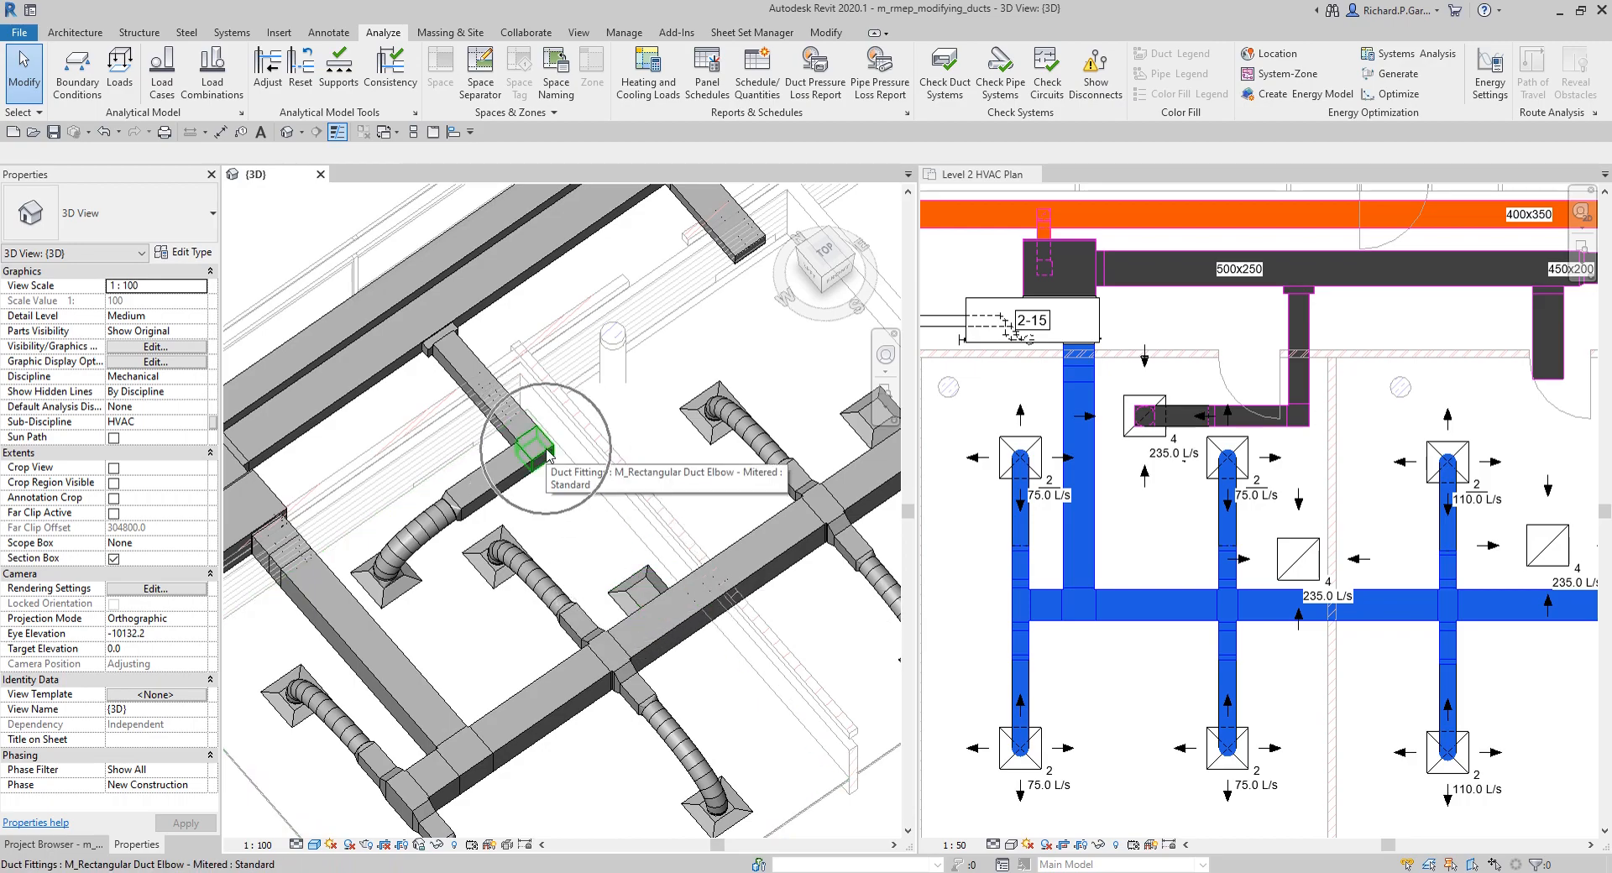
pyautogui.scroll(1, 1324, 447)
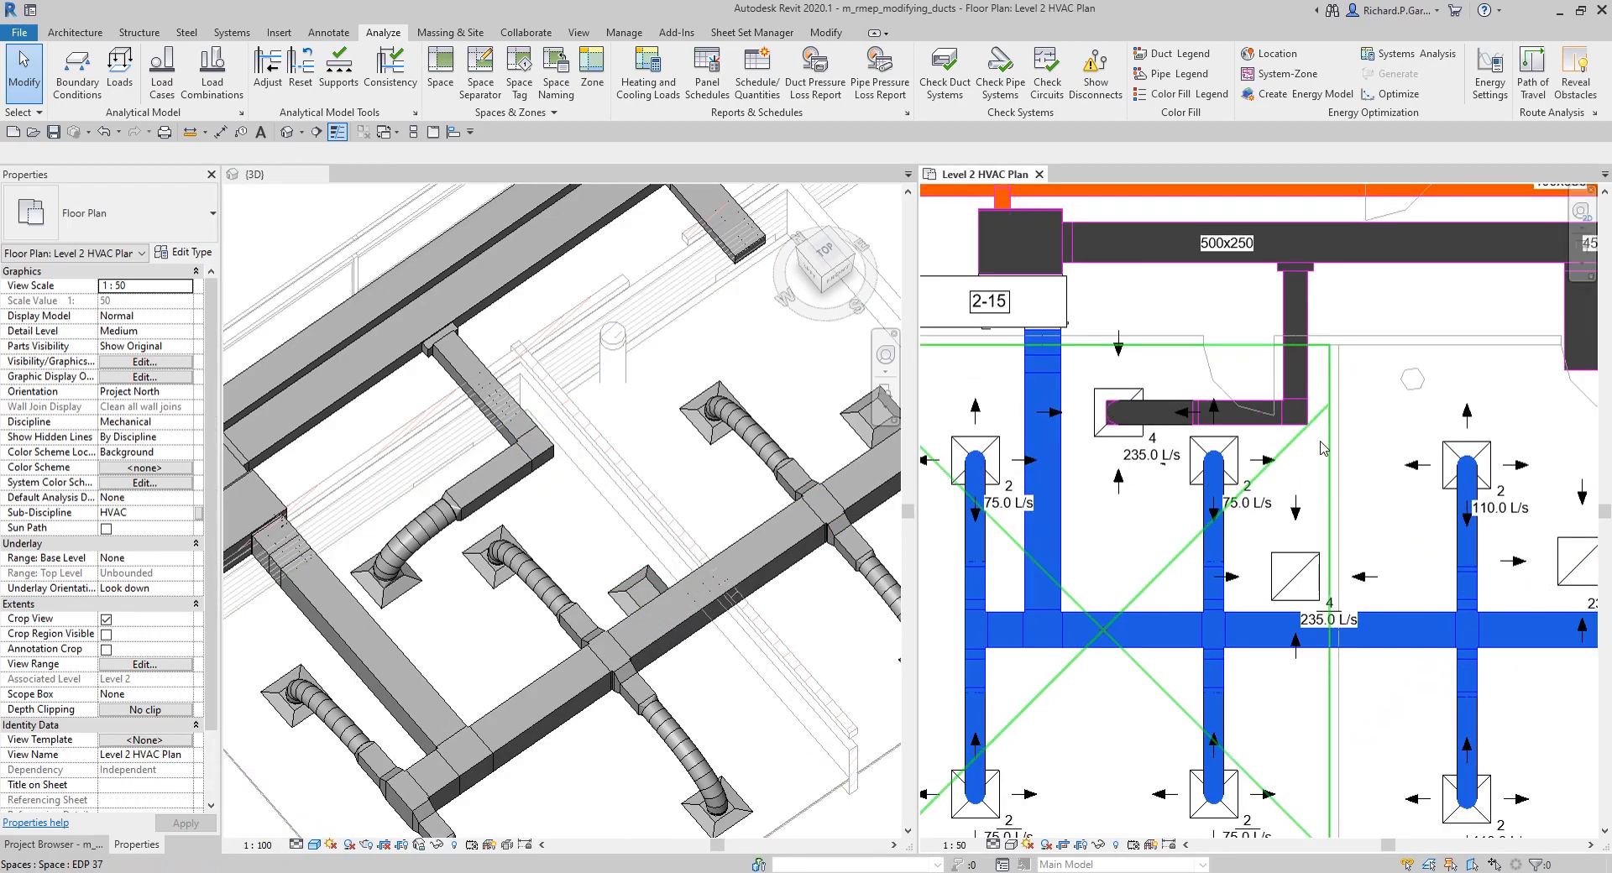
pyautogui.scroll(3, 1324, 447)
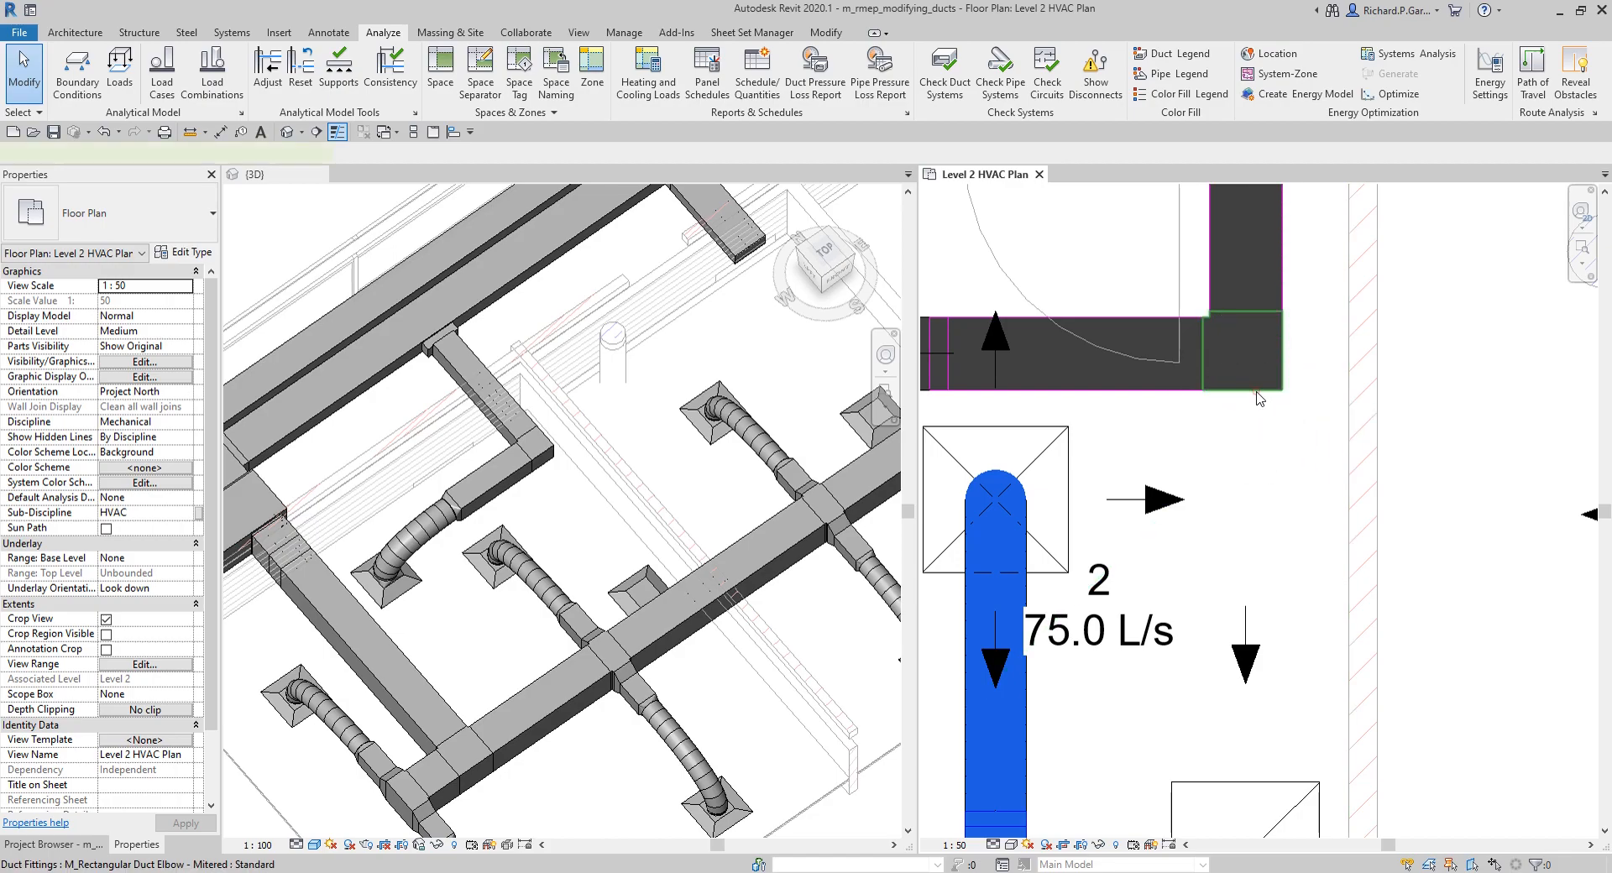
pyautogui.click(1260, 398)
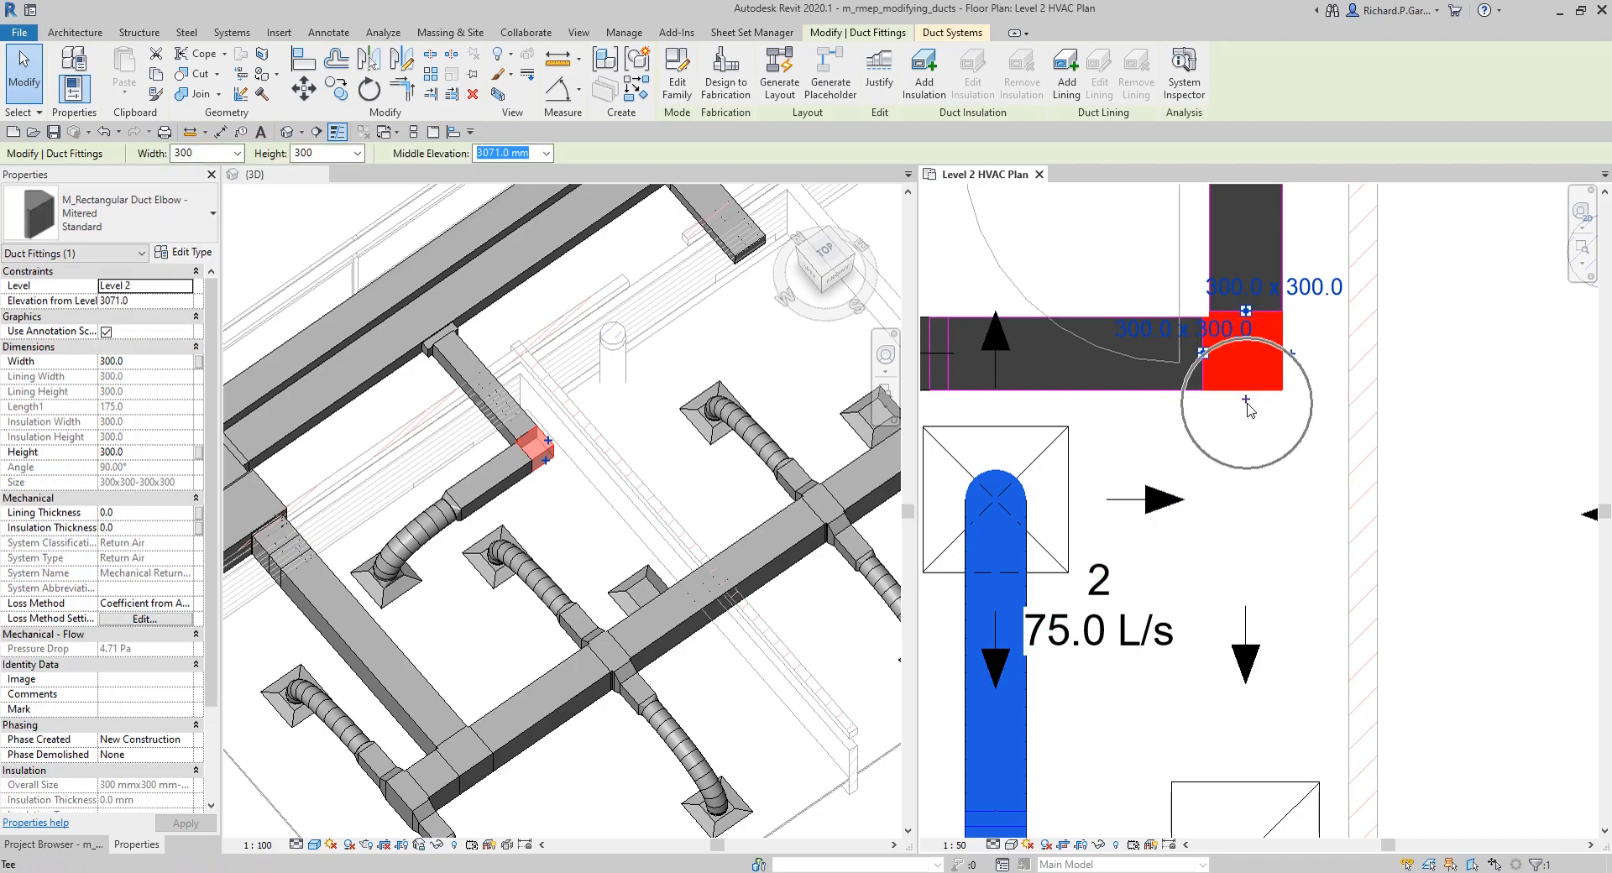
pyautogui.click(1246, 400)
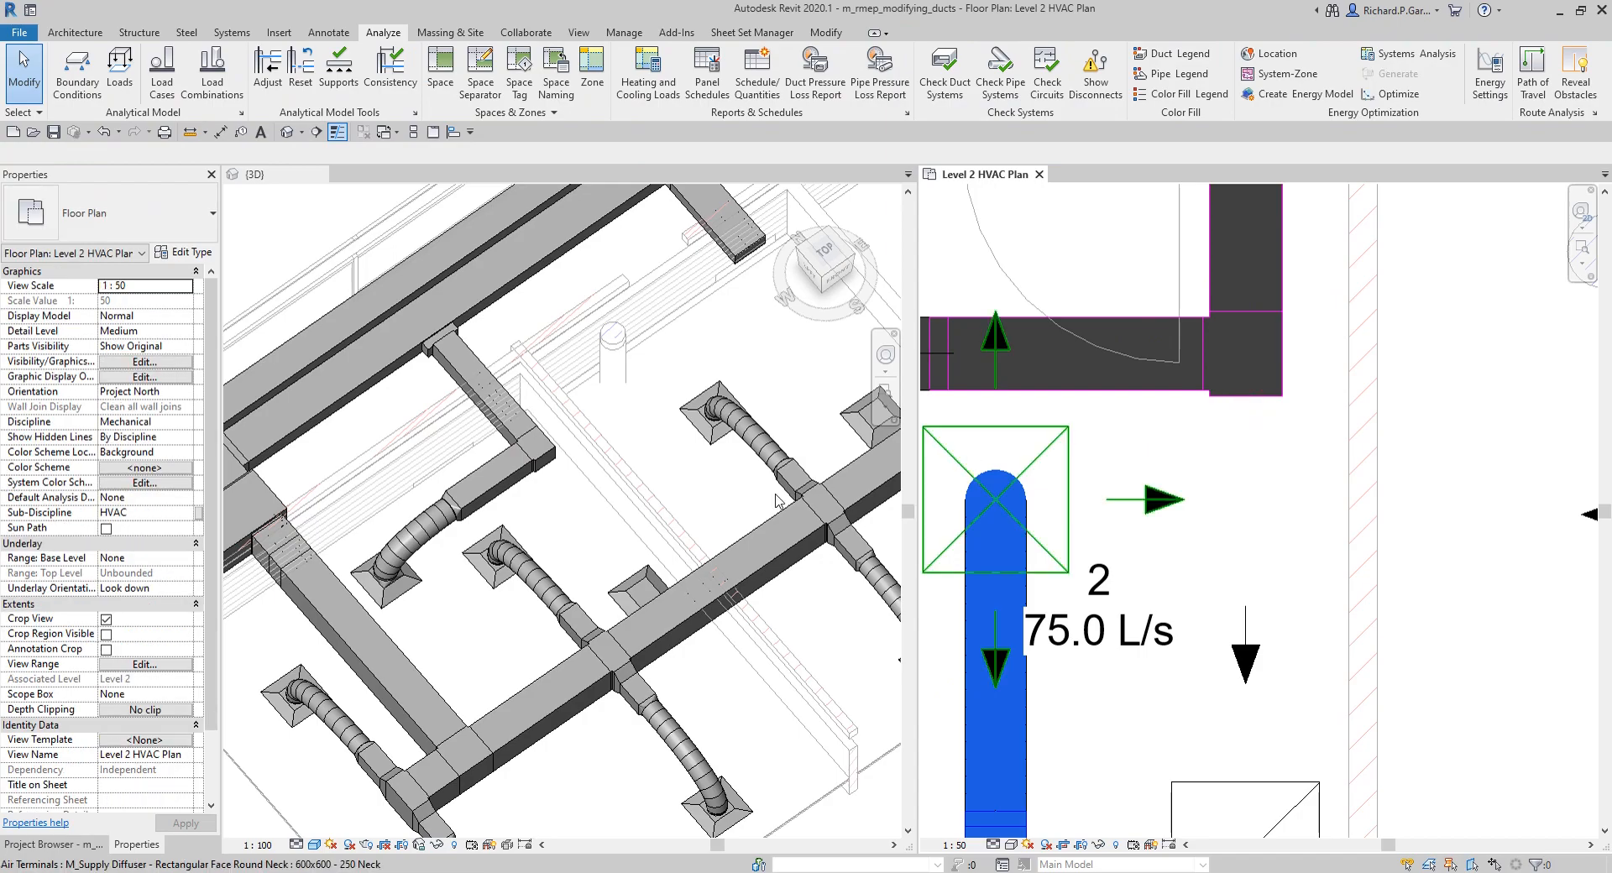
# Step: Examine the return branch's new tee fitting and its open connector up close in both the plan and the 3D view
pyautogui.scroll(5, 1091, 546)
pyautogui.scroll(-2, 550, 479)
pyautogui.moveTo(1461, 551); pyautogui.dragTo(1209, 565, button='middle')
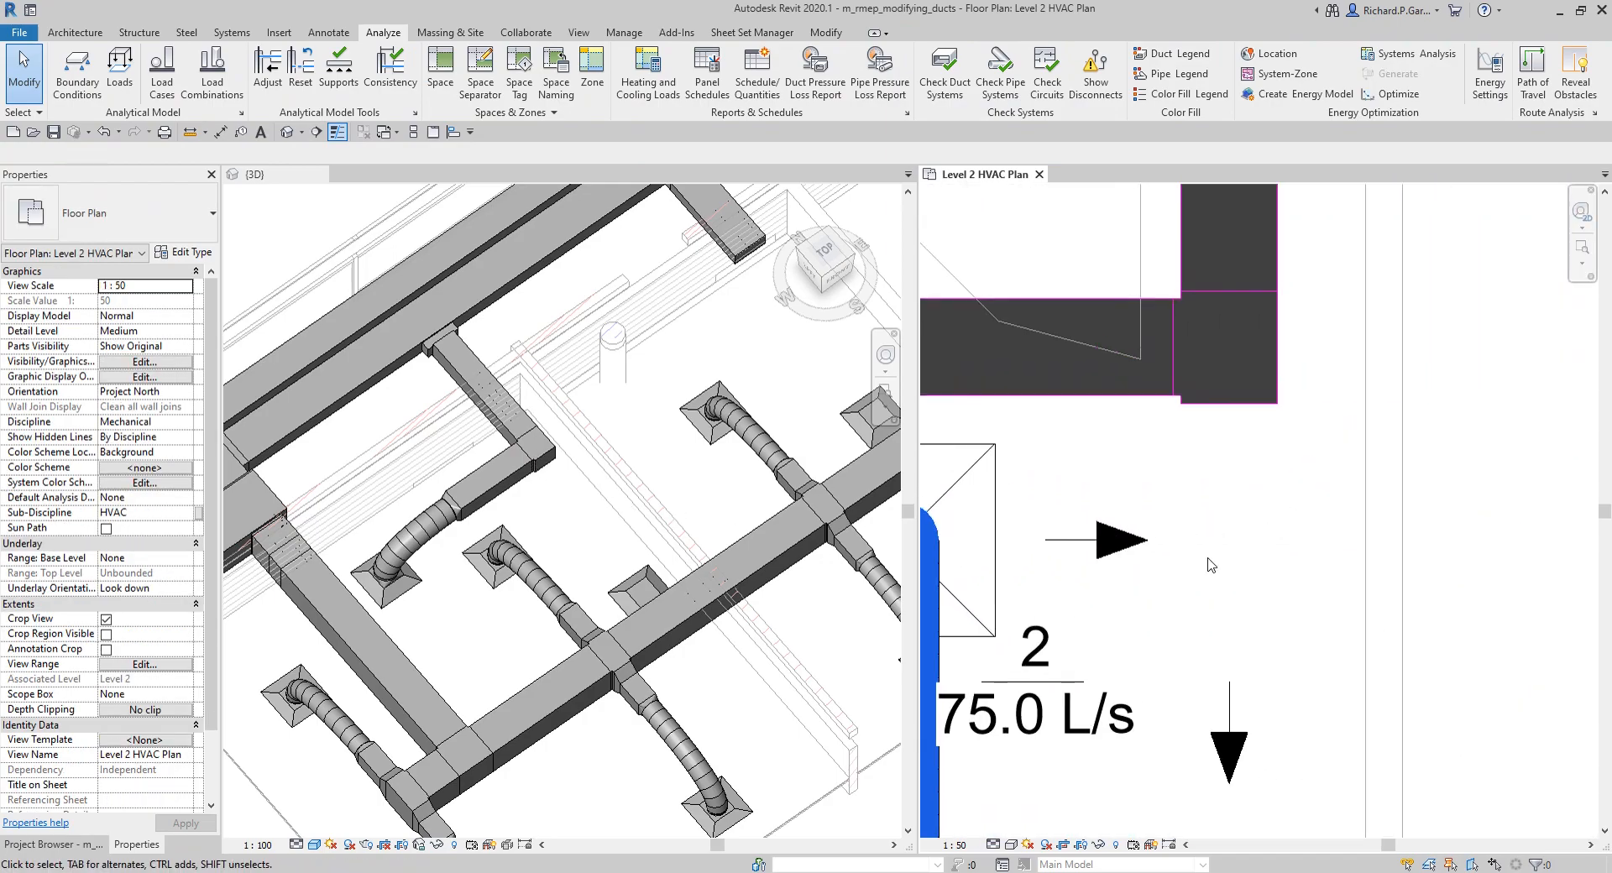
pyautogui.scroll(2, 1231, 393)
pyautogui.moveTo(1250, 397); pyautogui.dragTo(1202, 529, button='middle')
pyautogui.click(1190, 518)
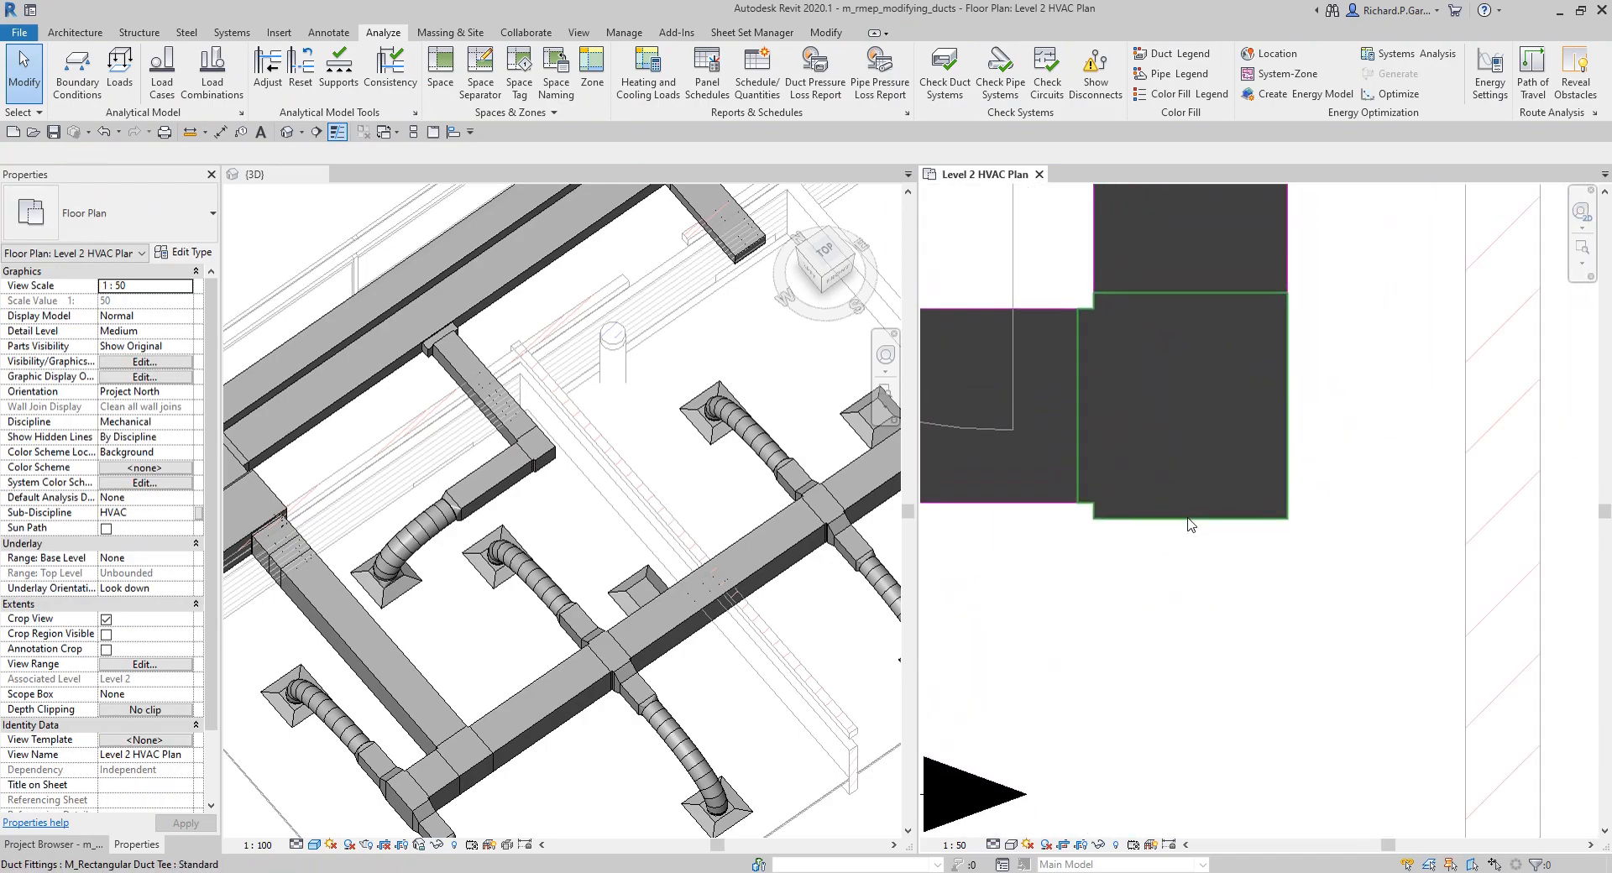
pyautogui.click(539, 461)
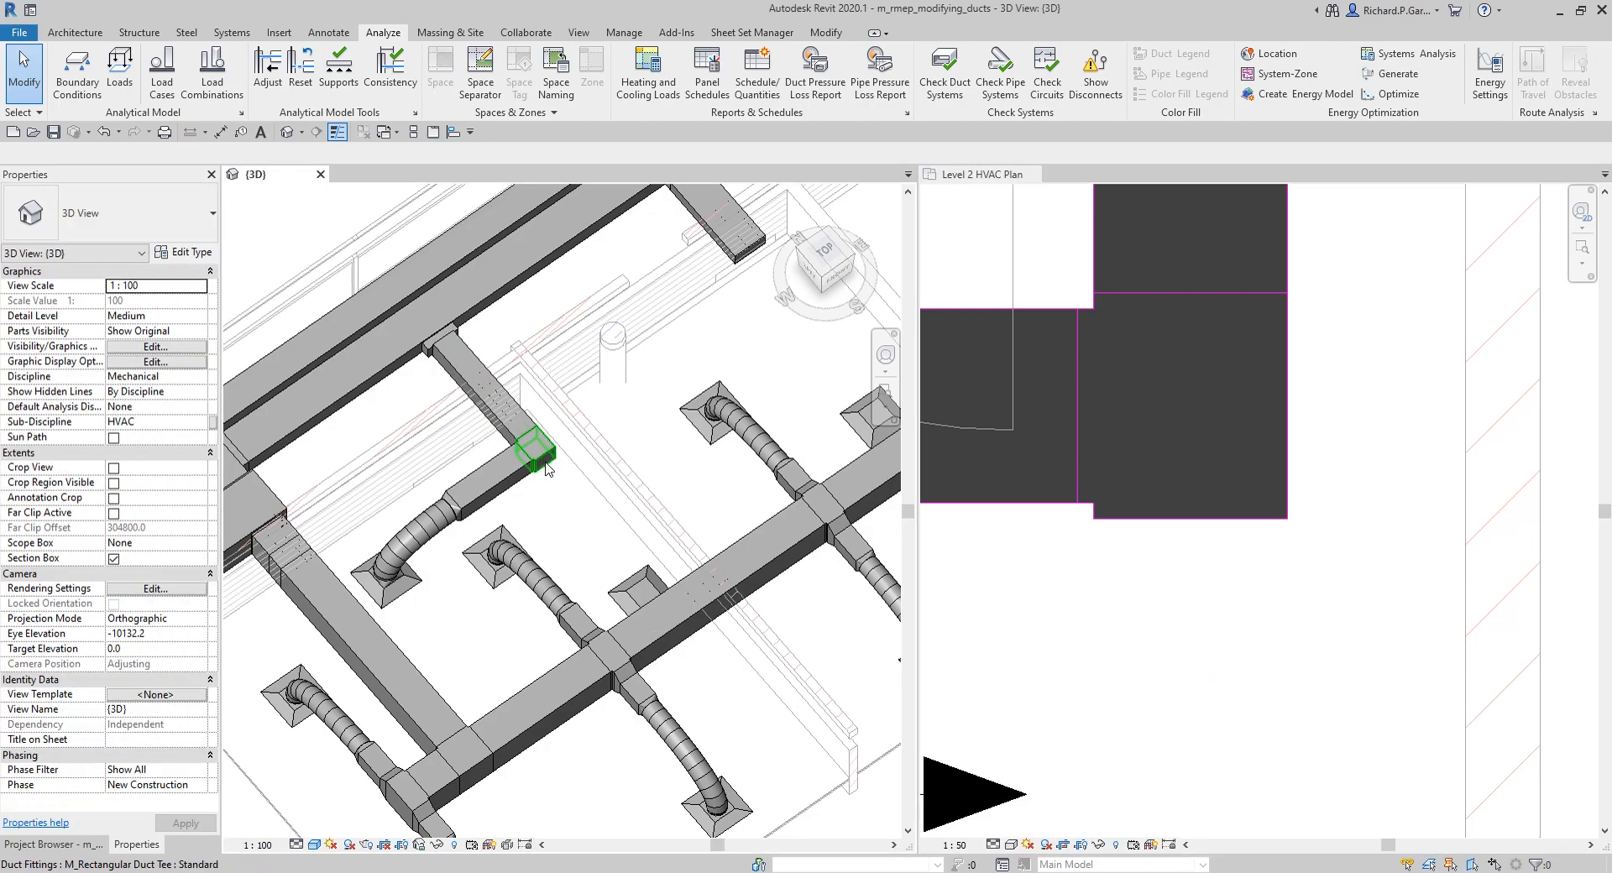
pyautogui.scroll(5, 550, 467)
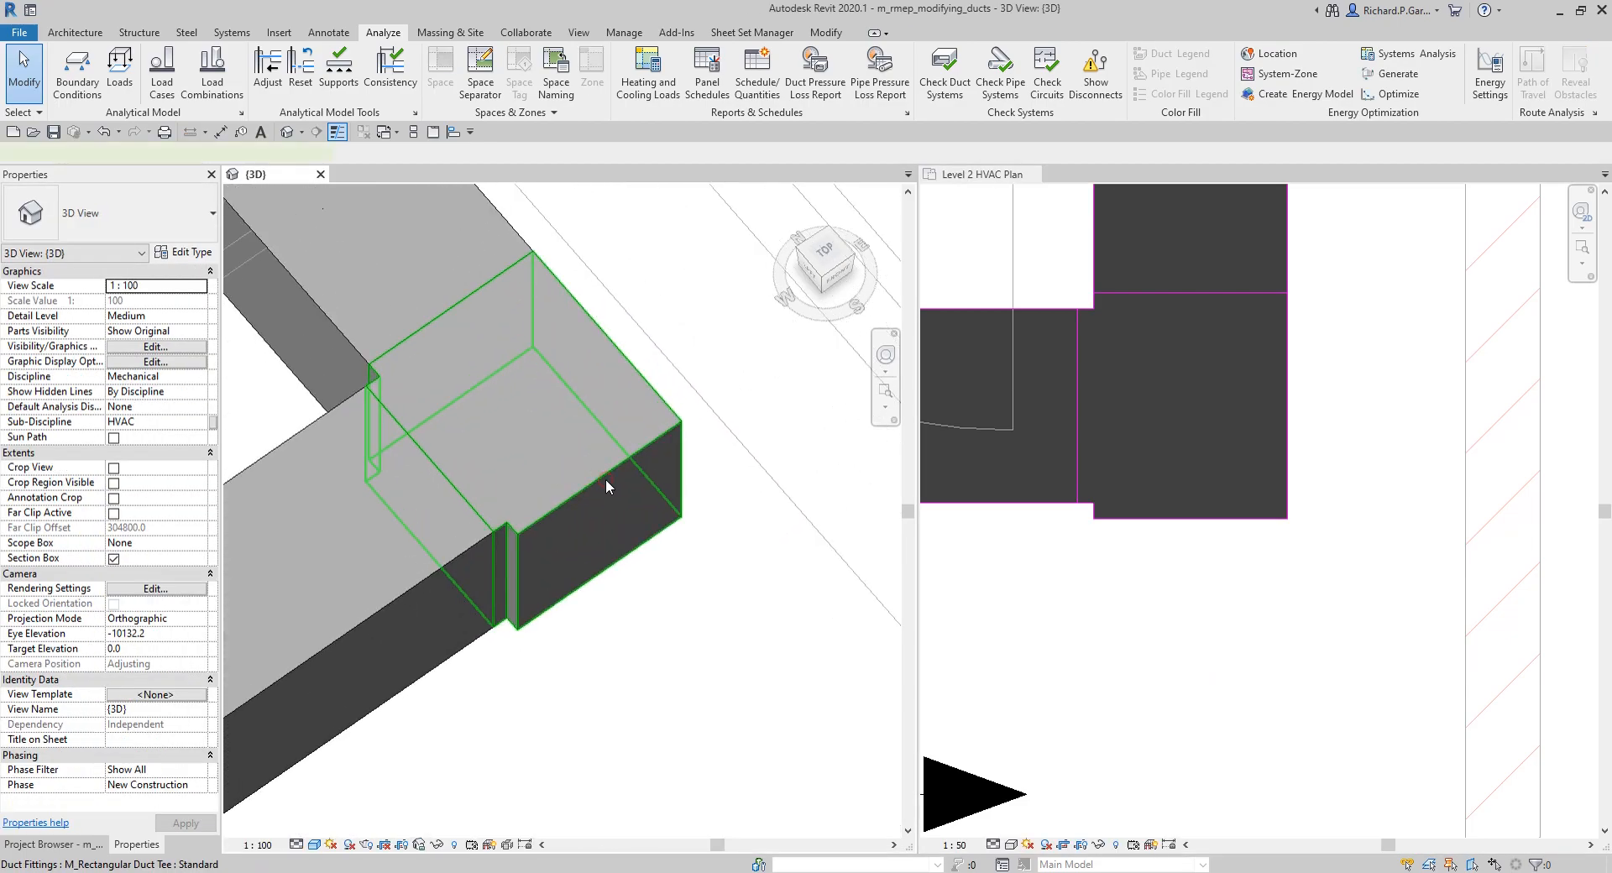
pyautogui.click(606, 478)
pyautogui.scroll(-1, 611, 513)
pyautogui.click(606, 516)
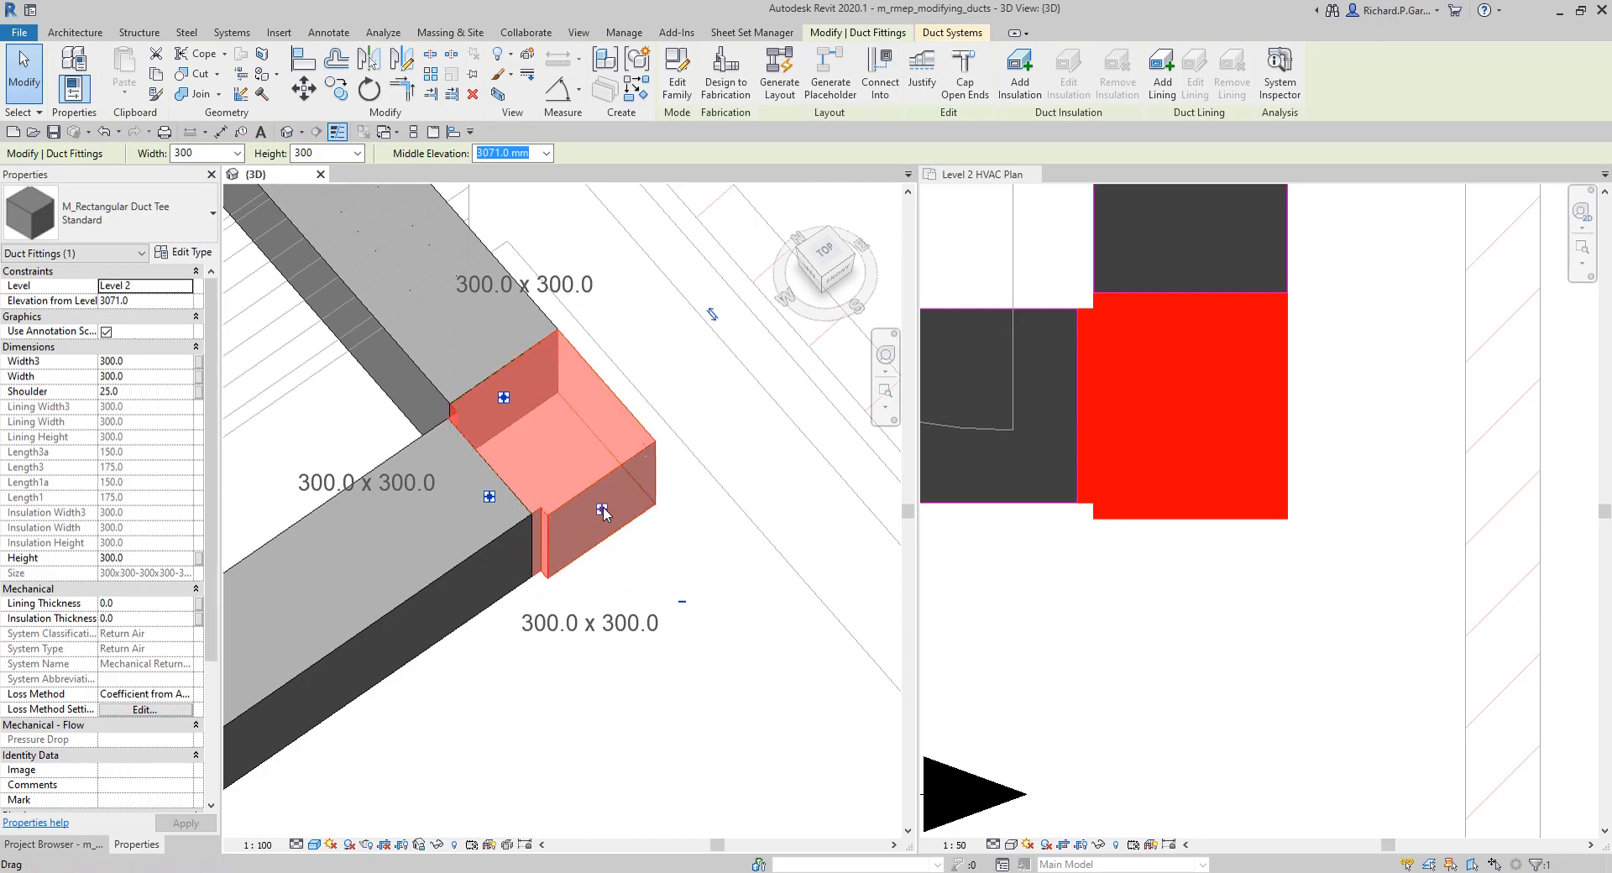
# Step: Draw a 300 x 300 Mitered Elbows / Tees duct from the tee's open end straight to the unconnected 235 L/s return terminal, about 1891 mm long
pyautogui.click(1159, 547)
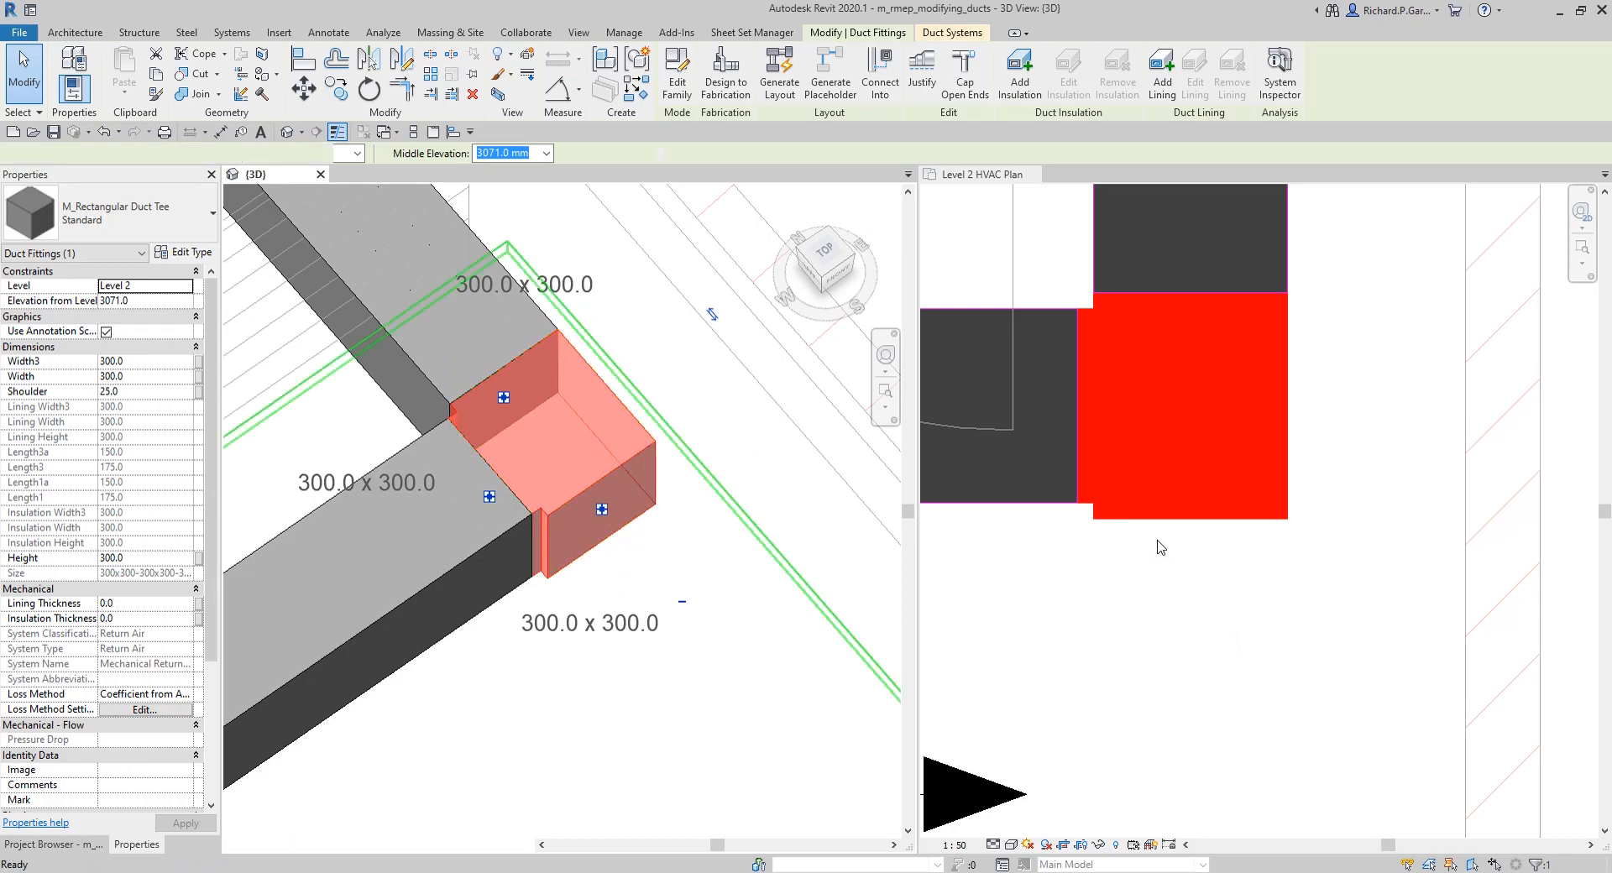
pyautogui.scroll(-5, 1184, 563)
pyautogui.scroll(3, 1181, 561)
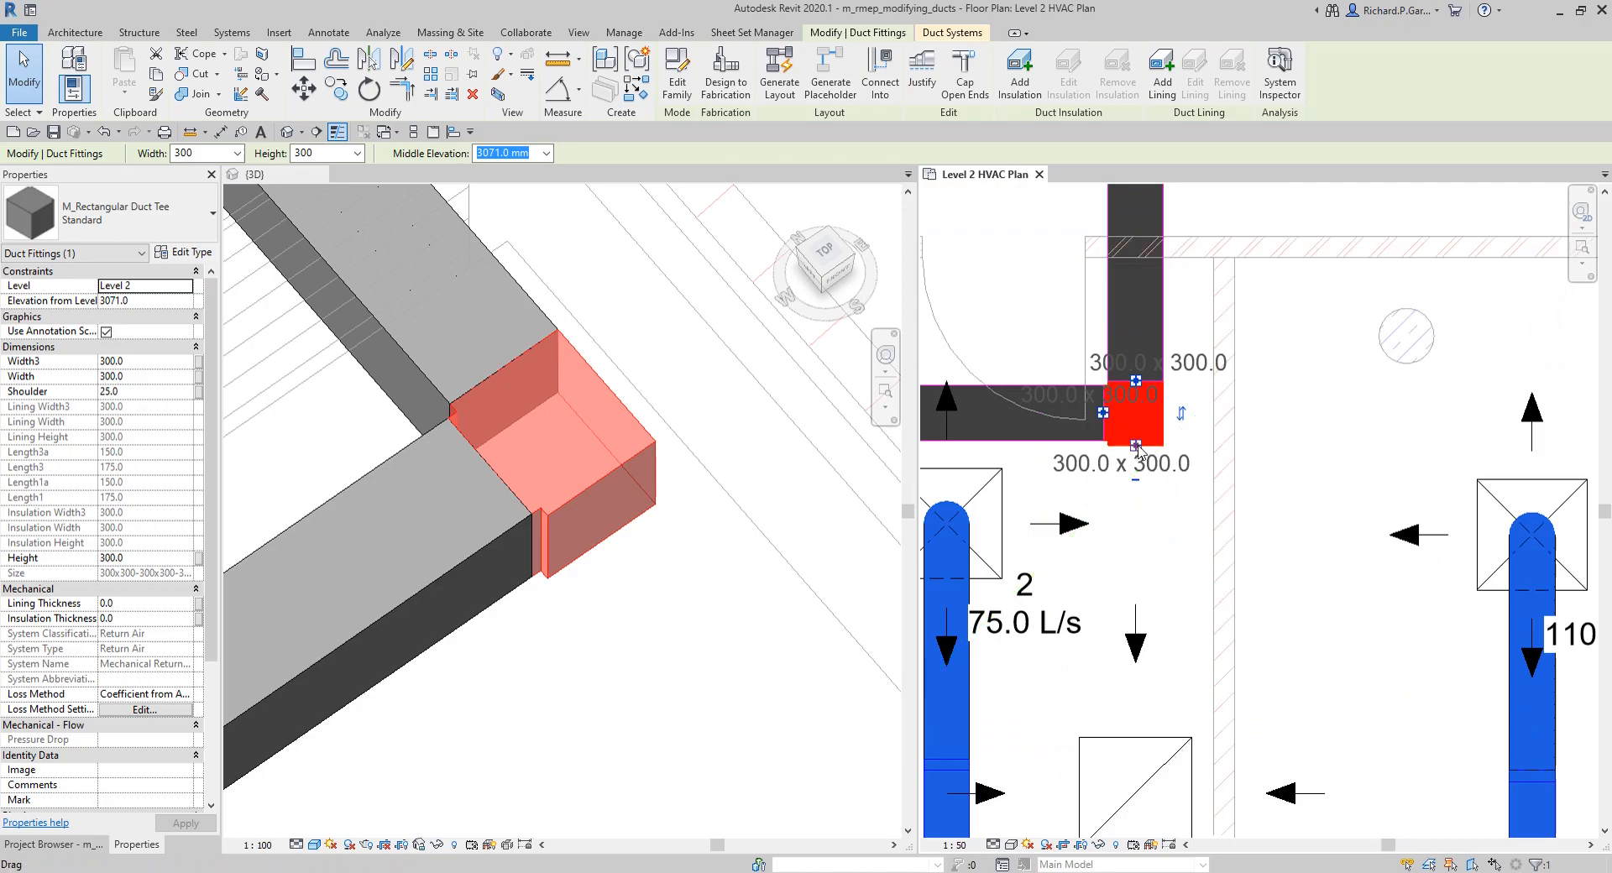
pyautogui.click(1137, 448)
pyautogui.rightClick(1138, 447)
pyautogui.click(1198, 503)
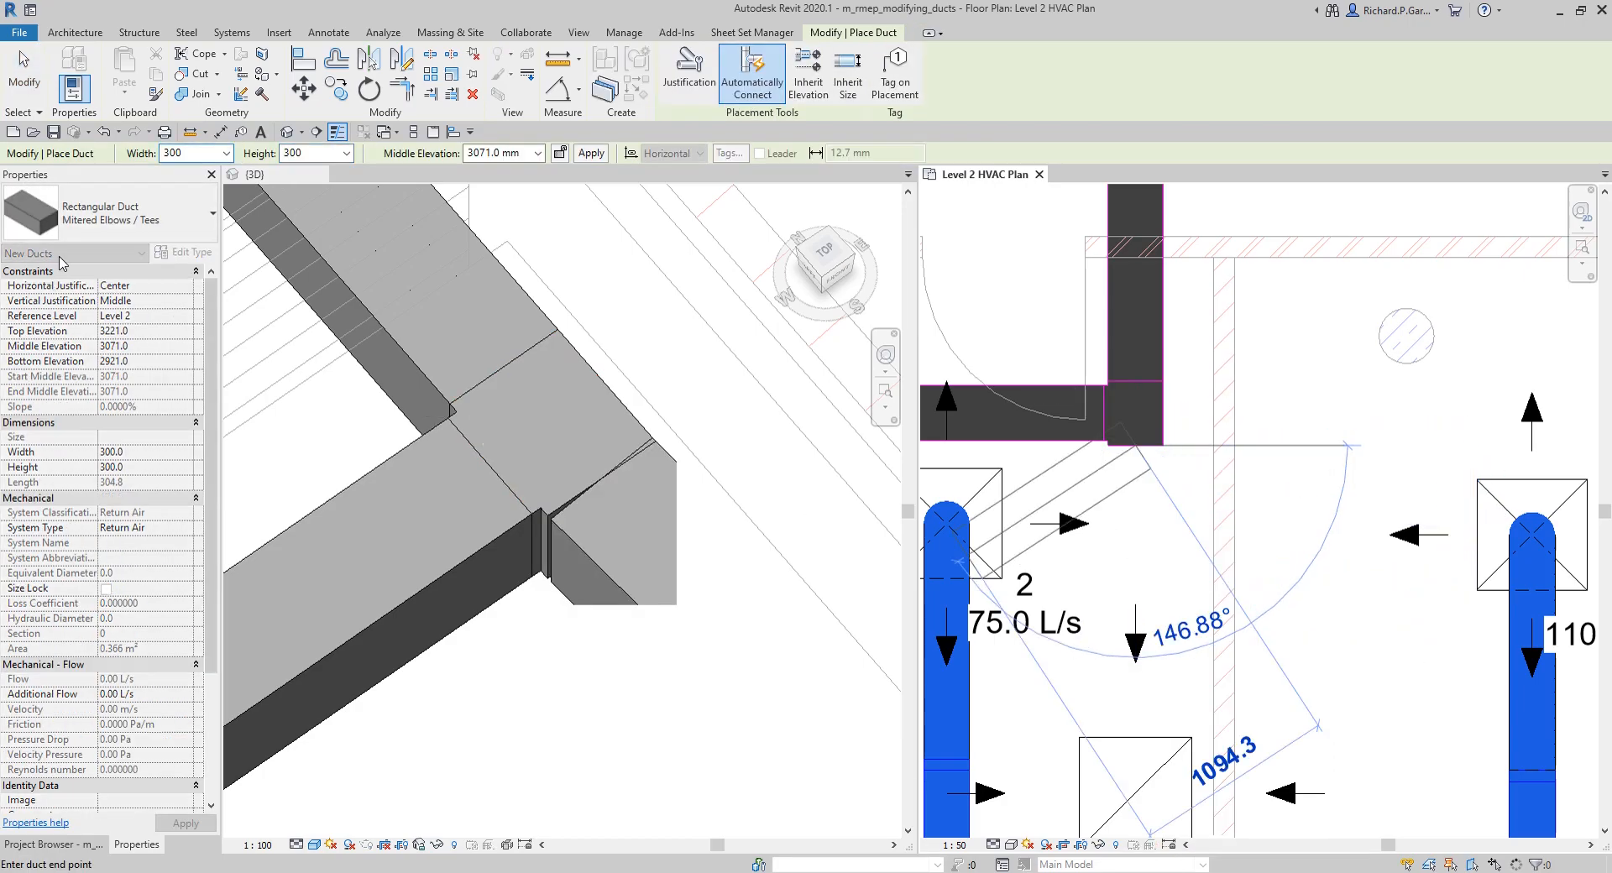
pyautogui.click(131, 221)
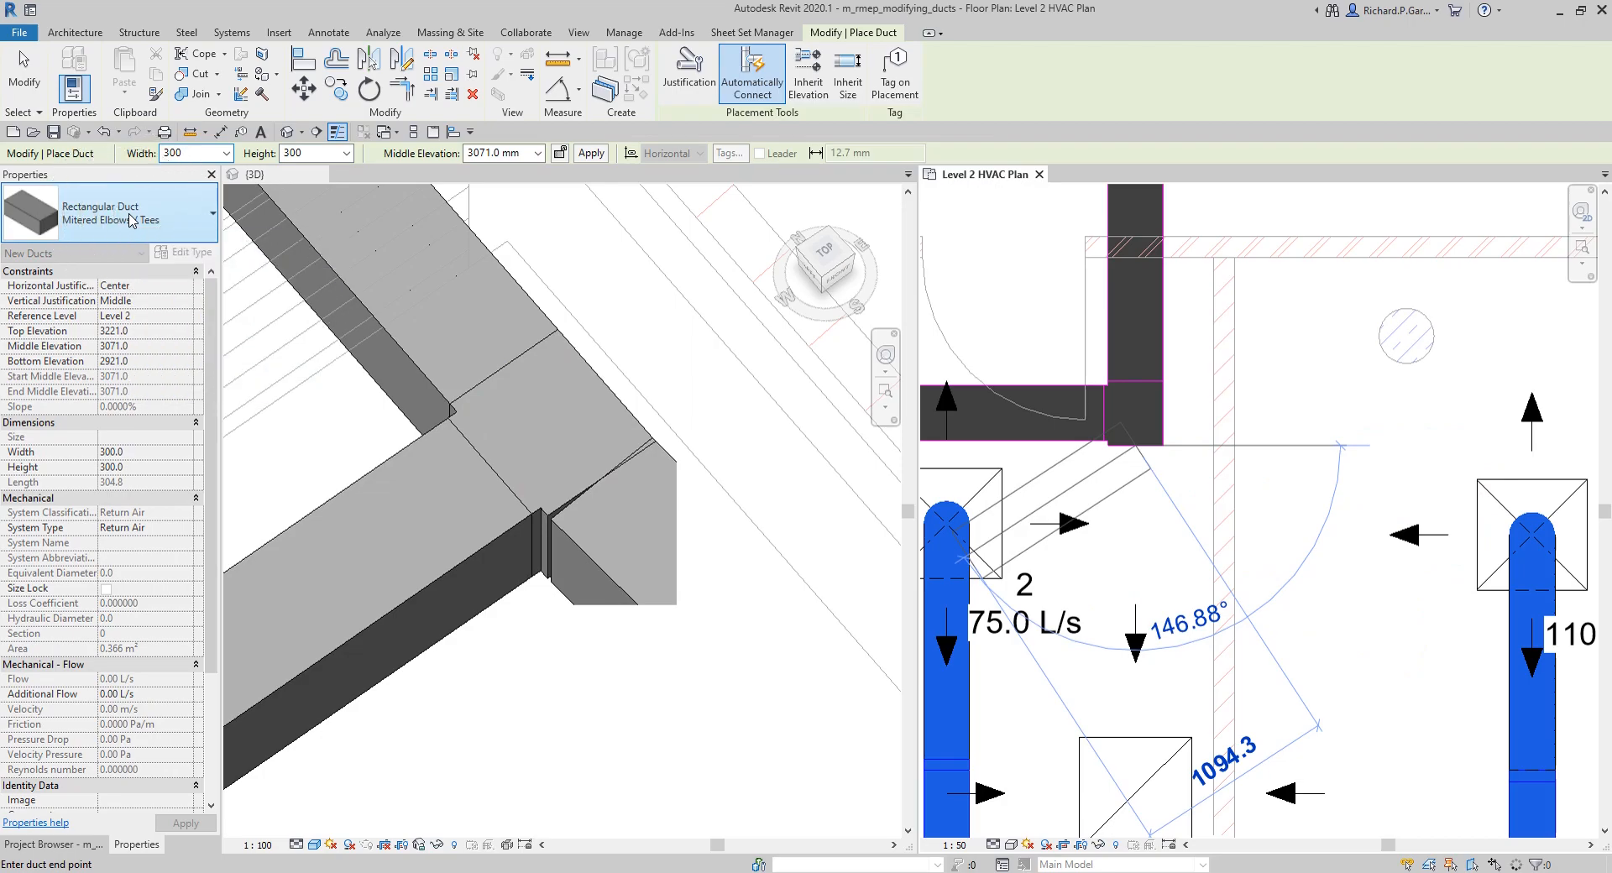
pyautogui.click(156, 206)
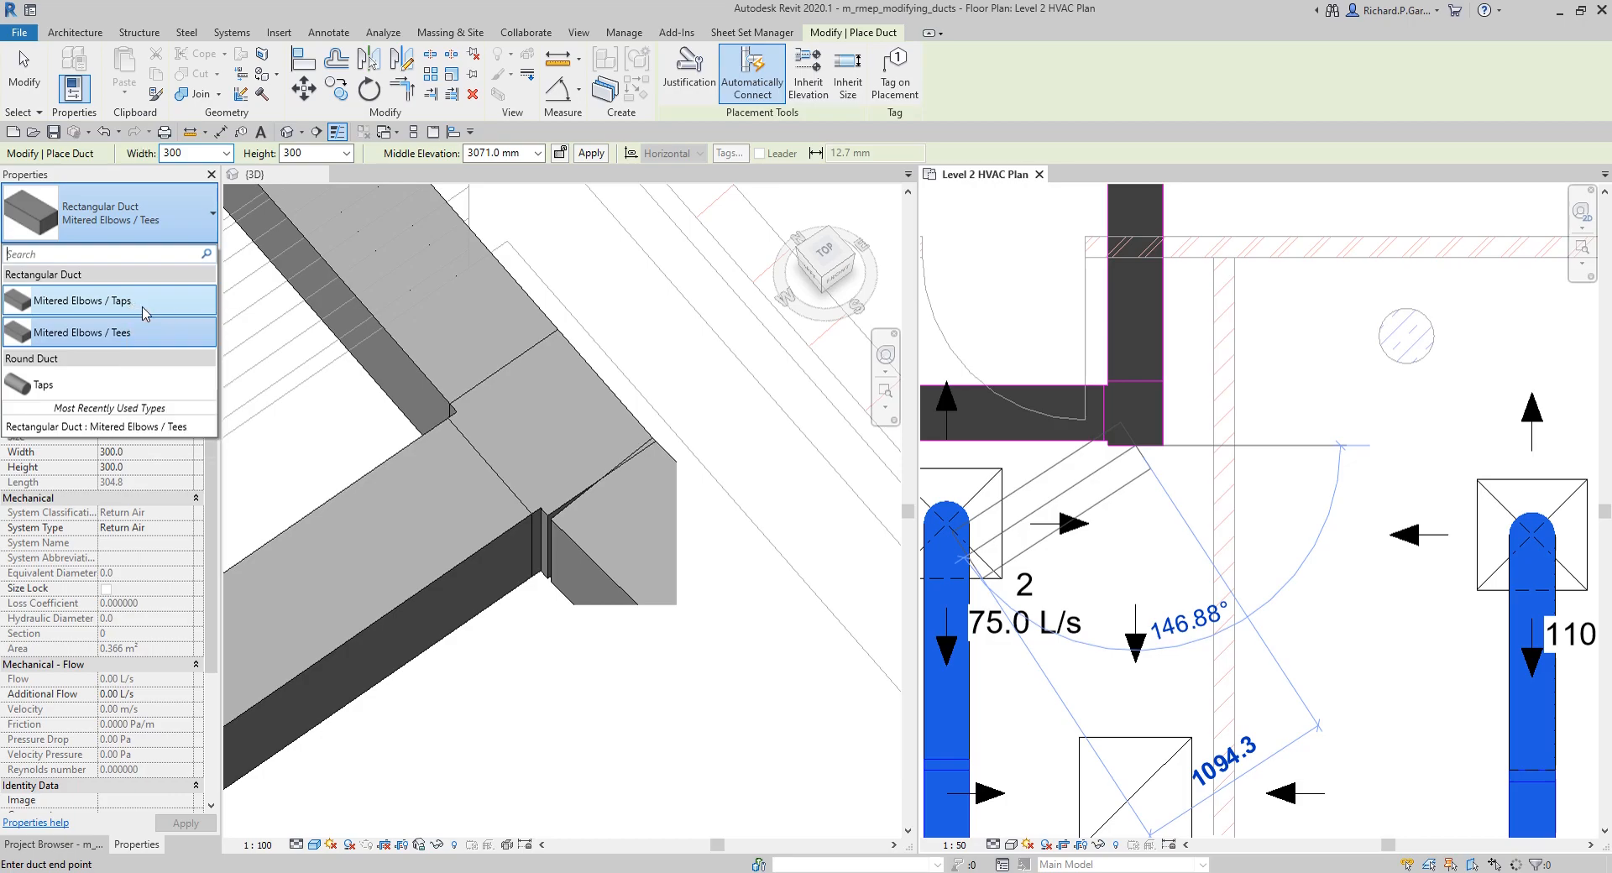
pyautogui.click(144, 332)
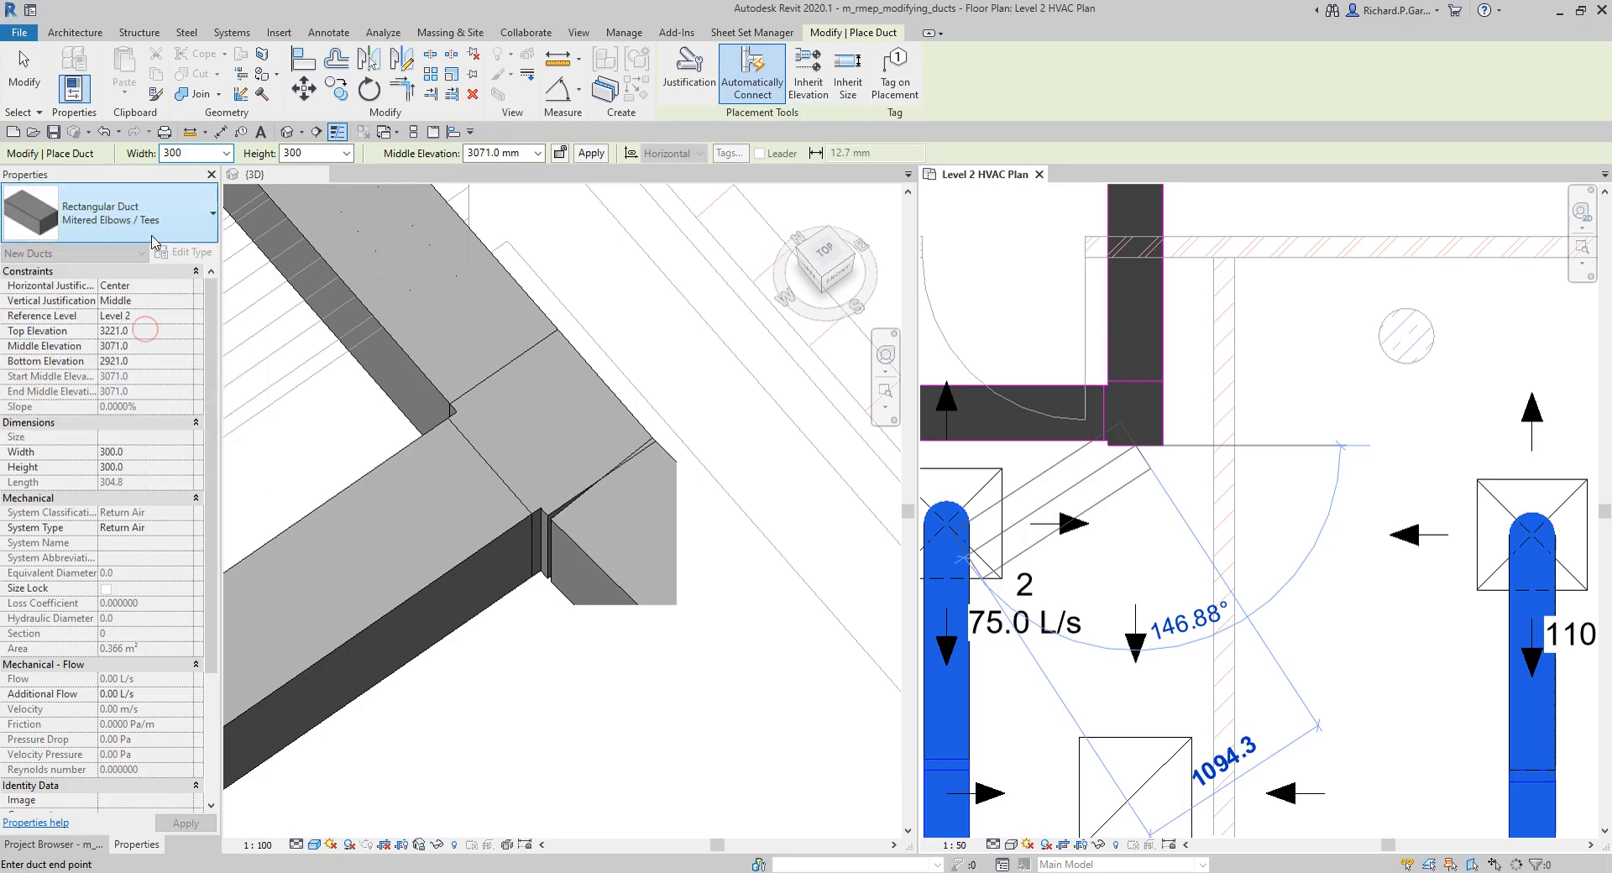
pyautogui.scroll(-2, 1125, 554)
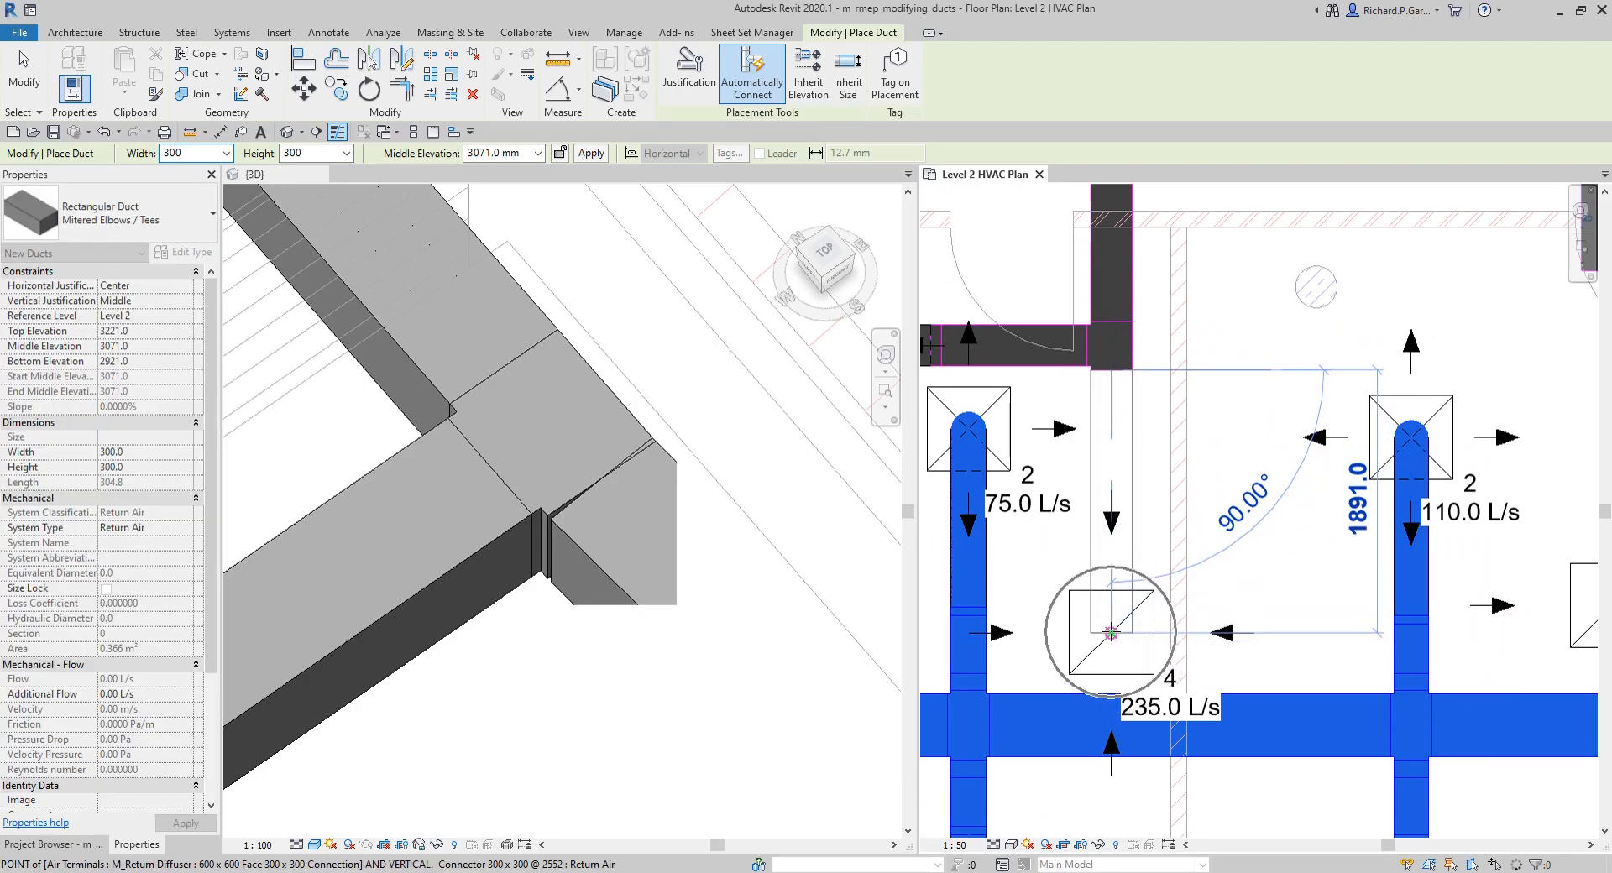
pyautogui.click(1111, 631)
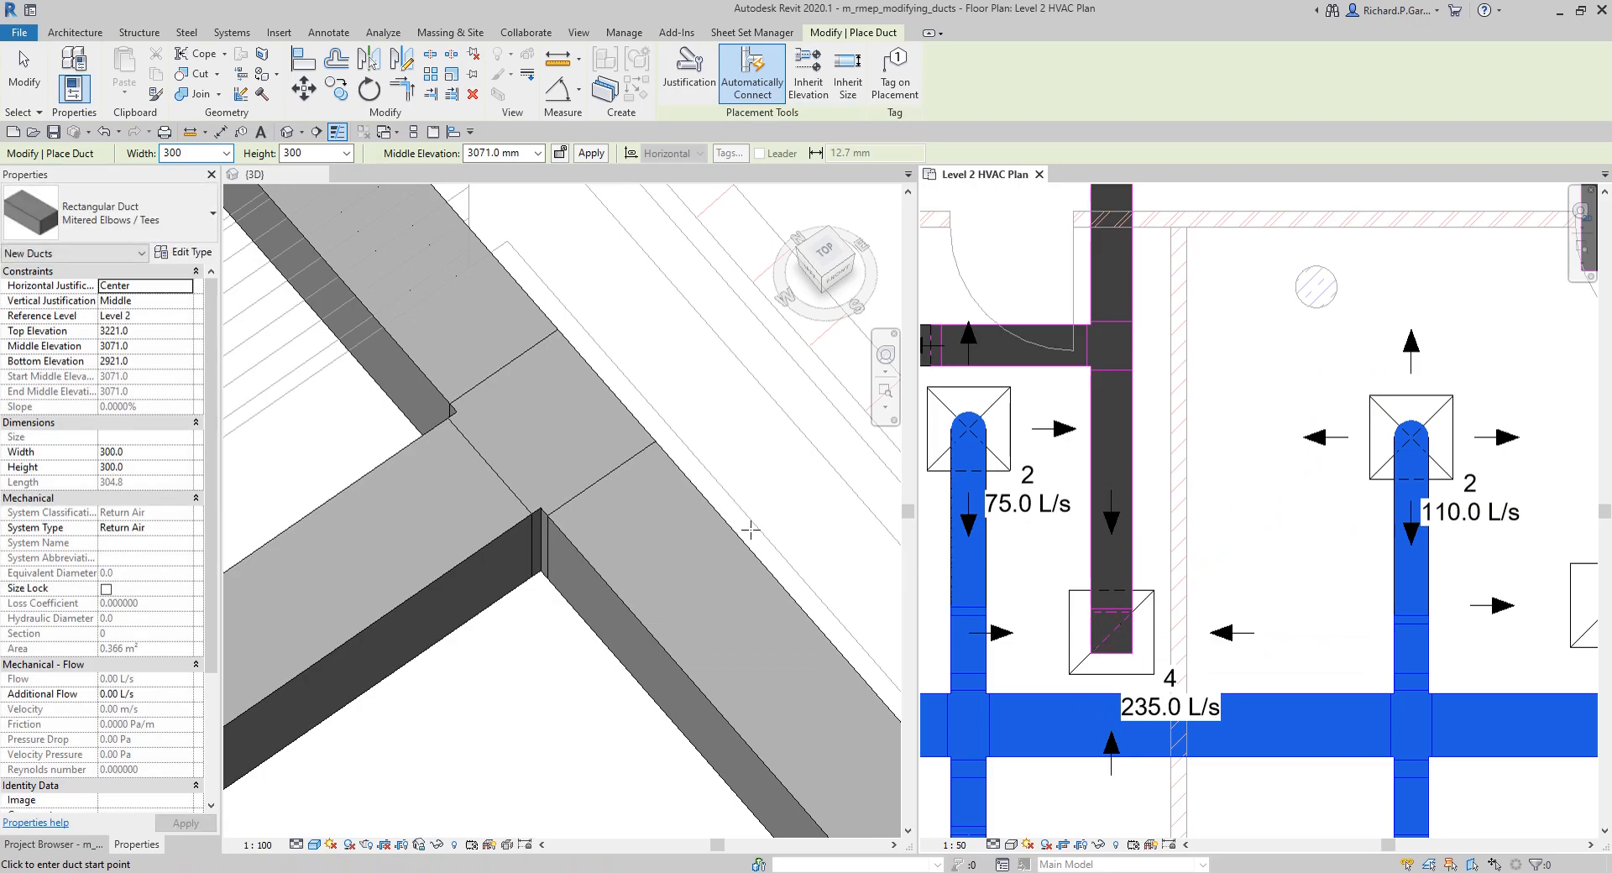
pyautogui.click(26, 76)
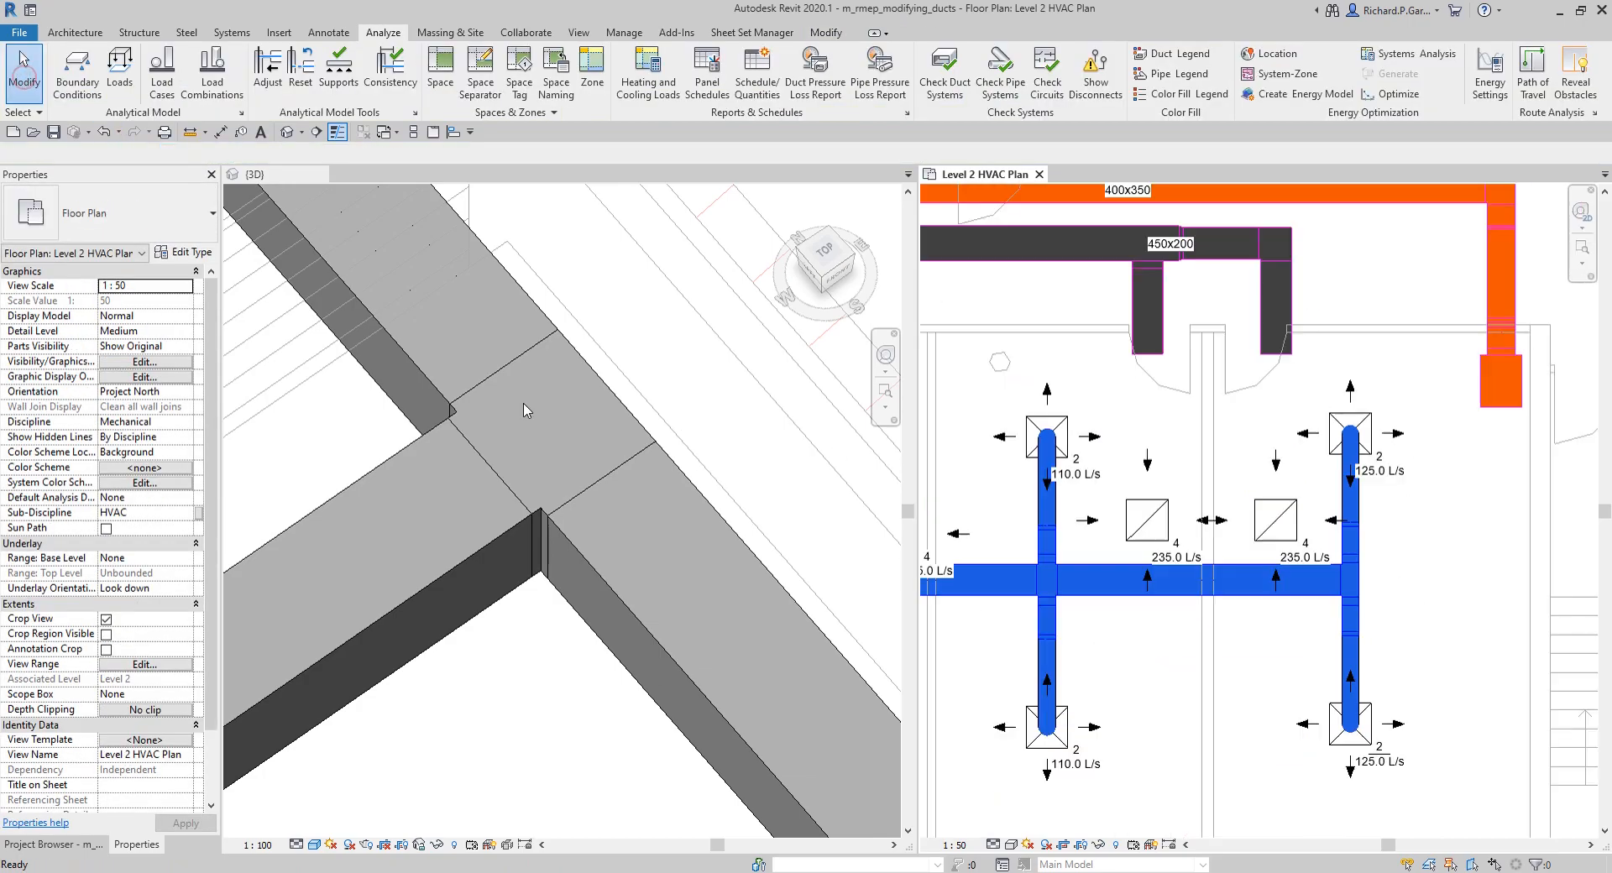
# Step: Convert the rigid duct at the second return terminal into Flex - Round flex duct with a maximum length of 1828.8
pyautogui.scroll(-5, 638, 463)
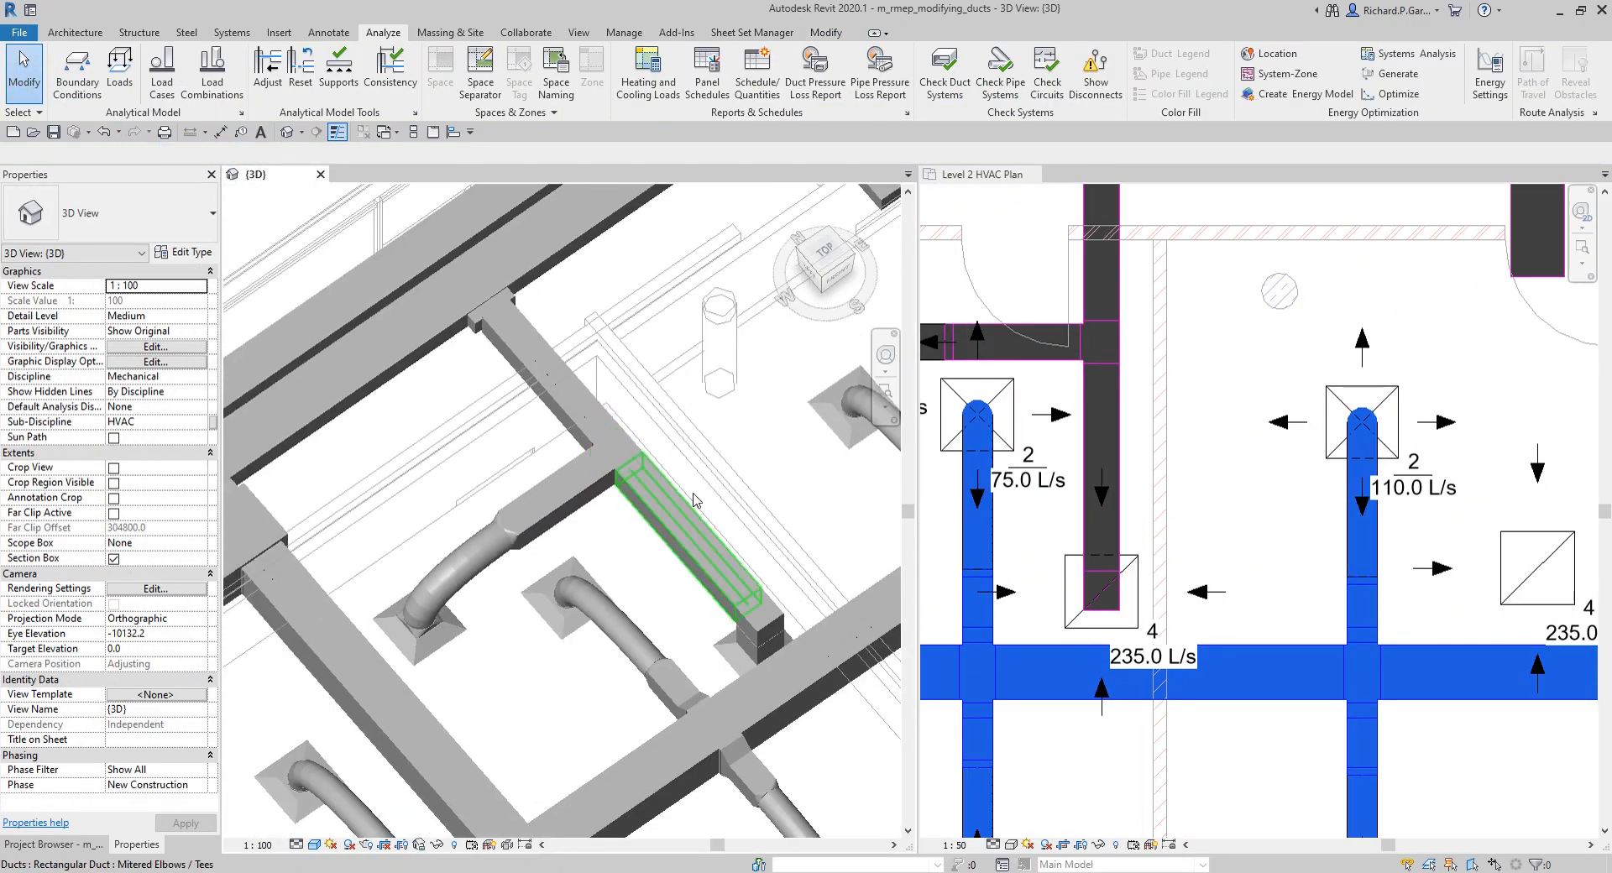
pyautogui.moveTo(708, 506); pyautogui.dragTo(551, 314, button='middle')
pyautogui.moveTo(611, 479)
pyautogui.keyDown('shift'); pyautogui.mouseDown(button='middle')
pyautogui.moveTo(618, 410)
pyautogui.moveTo(657, 445)
pyautogui.moveTo(601, 495)
pyautogui.mouseUp(button='middle'); pyautogui.keyUp('shift')
pyautogui.scroll(3, 690, 309)
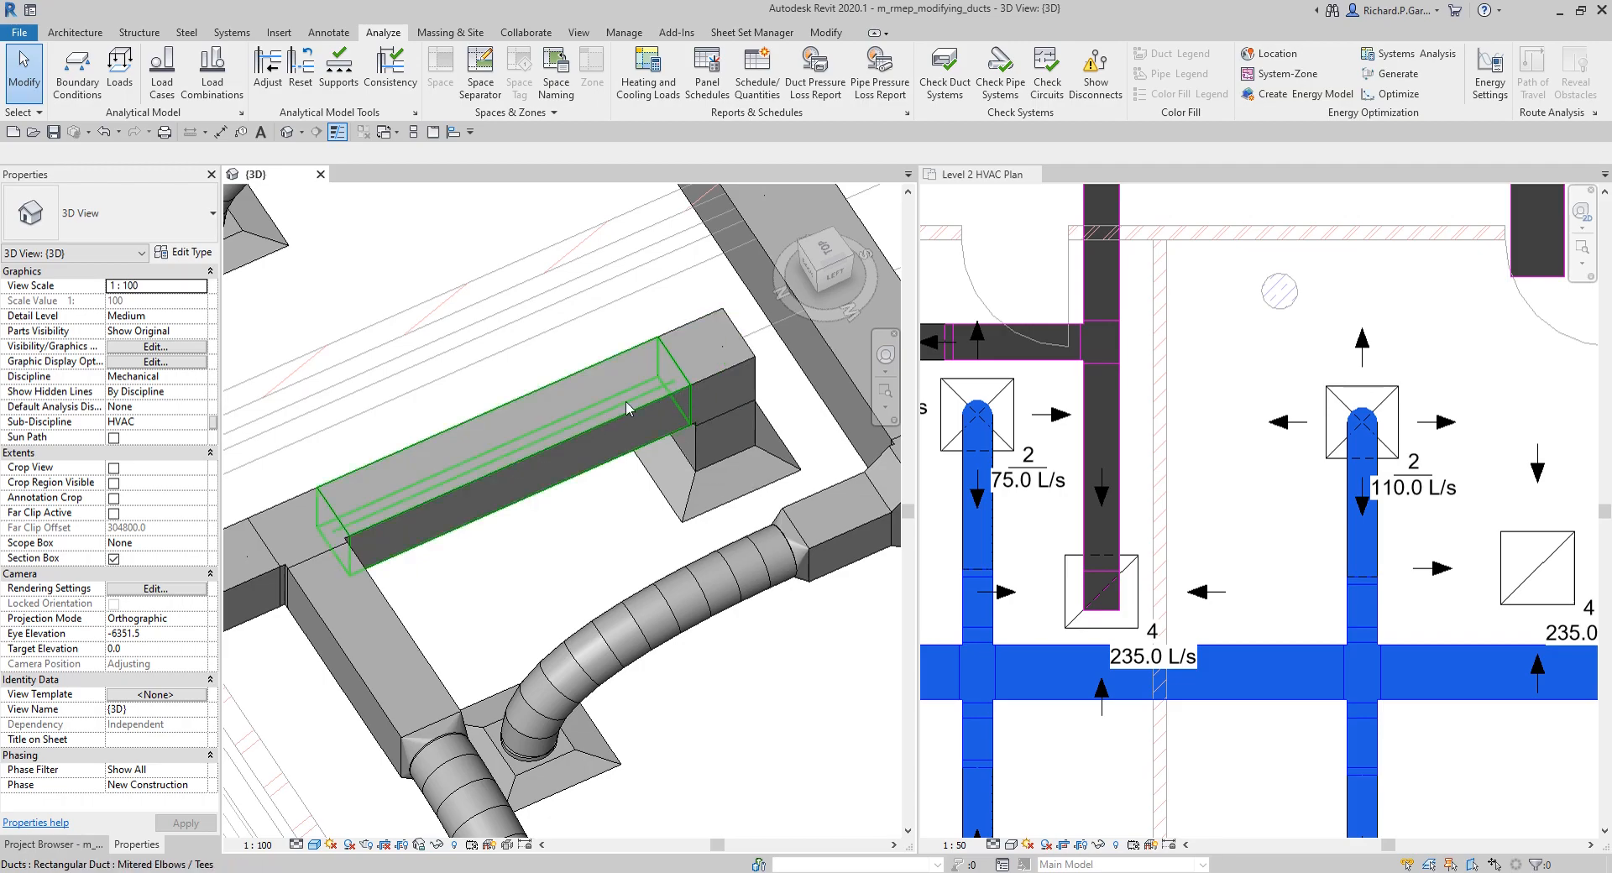
pyautogui.scroll(-3, 663, 504)
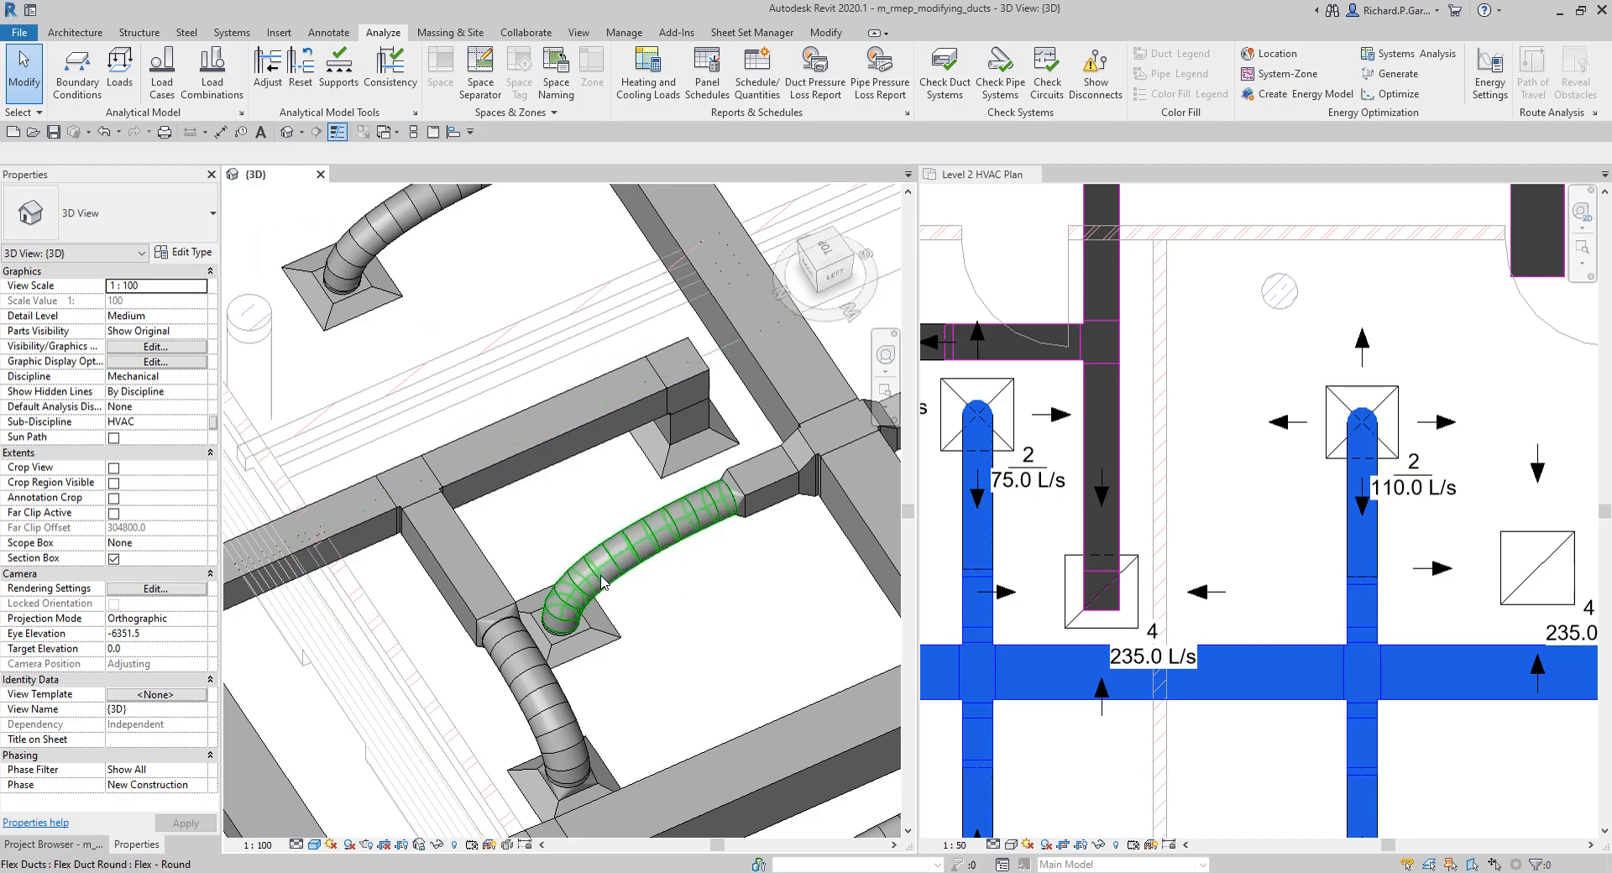
pyautogui.keyDown('shift'); pyautogui.moveTo(651, 518); pyautogui.dragTo(669, 407, button='middle'); pyautogui.keyUp('shift')
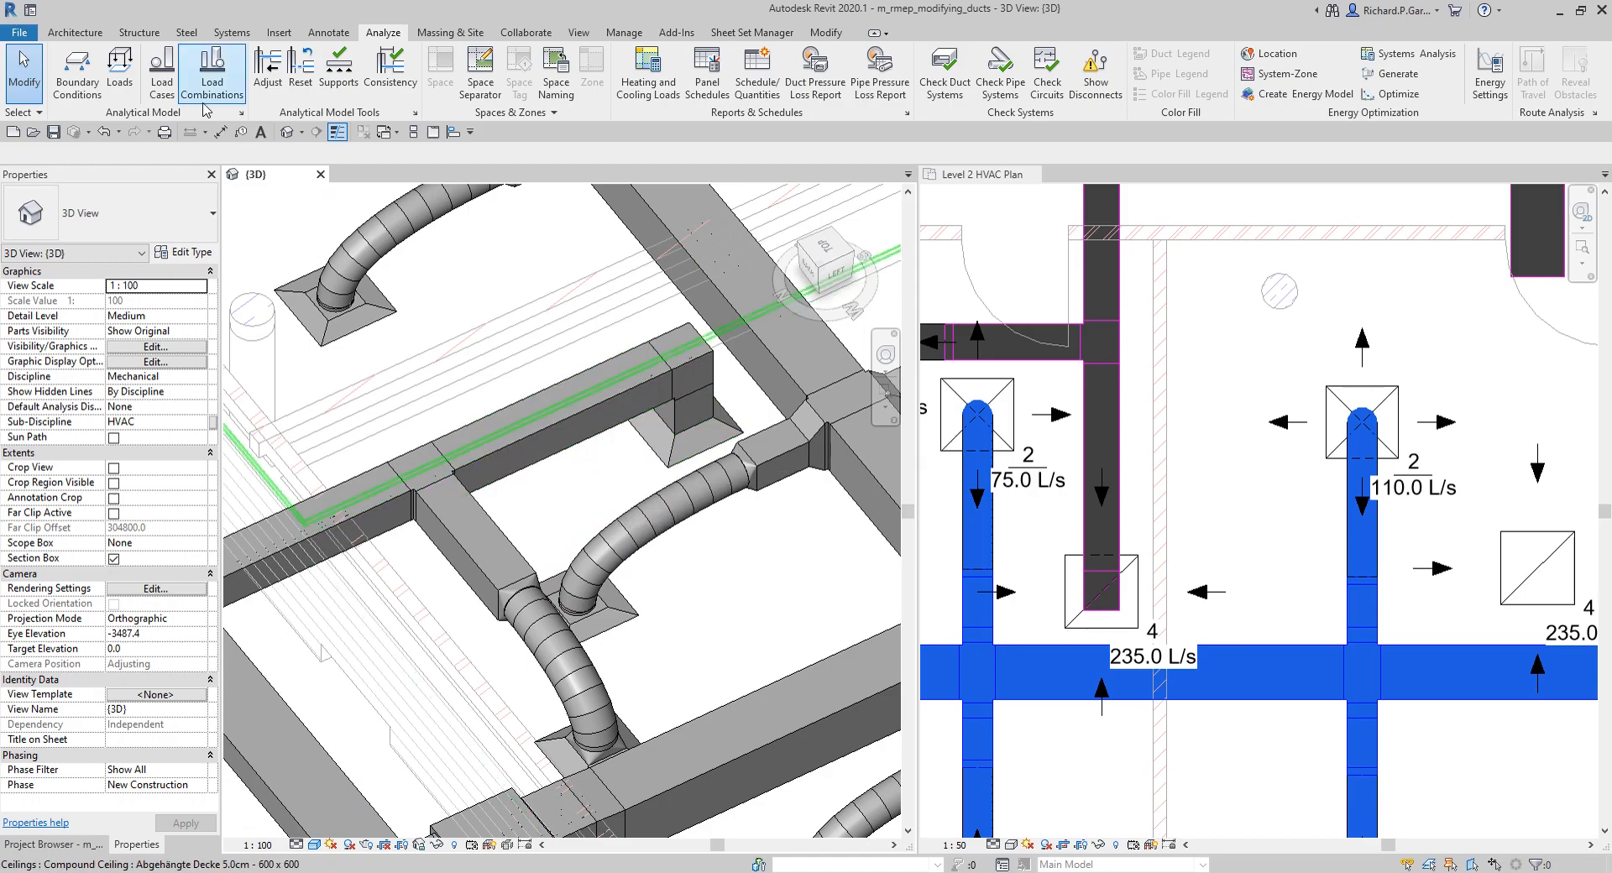
pyautogui.click(233, 33)
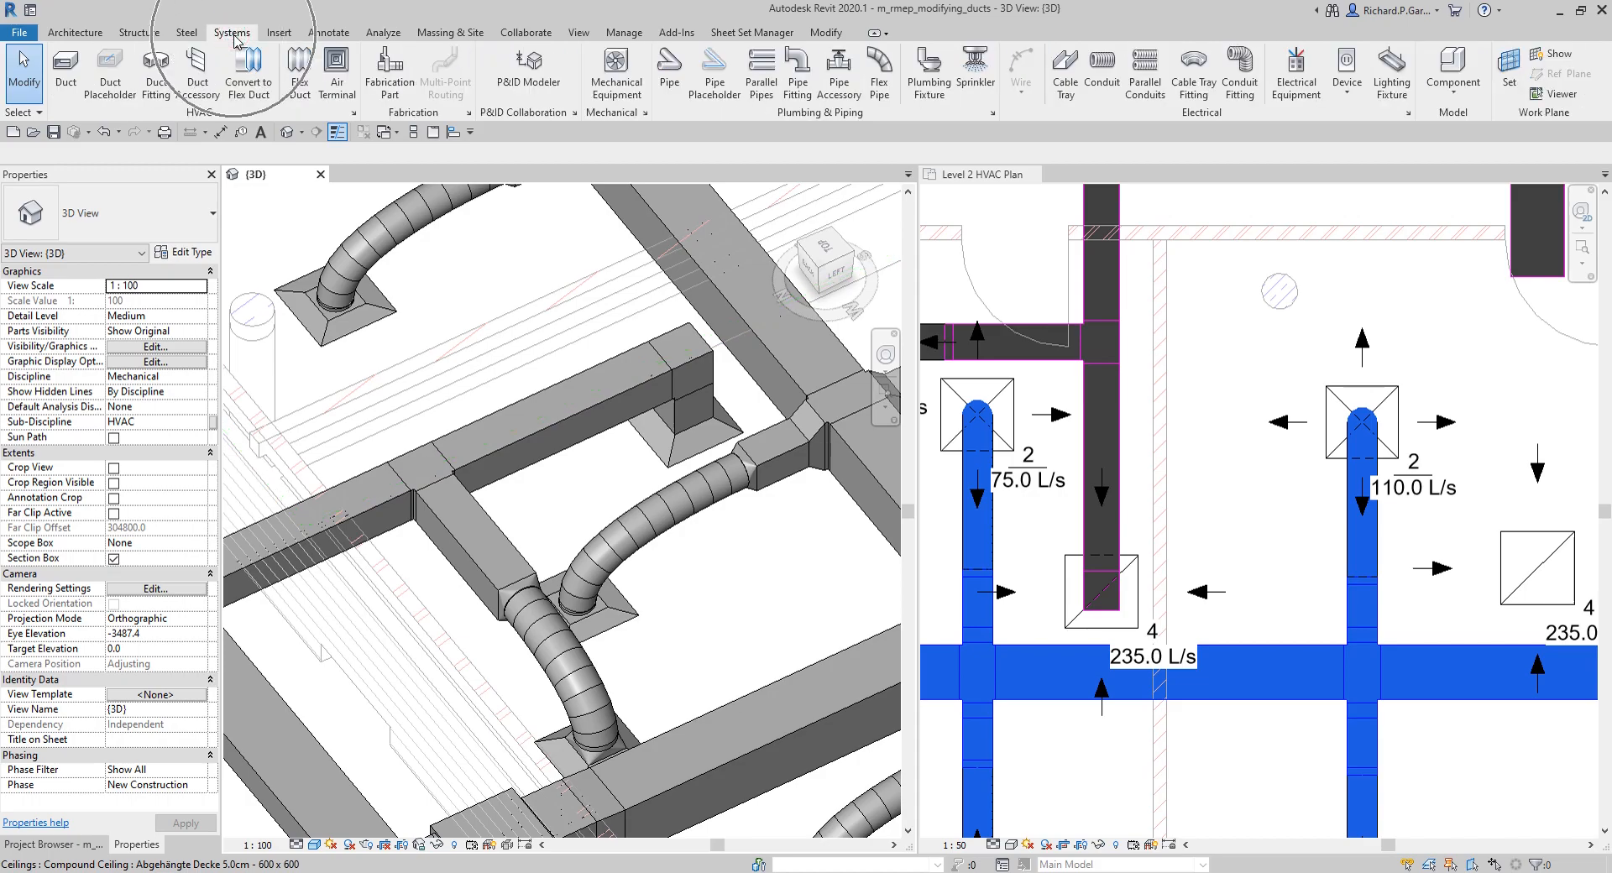
pyautogui.click(252, 84)
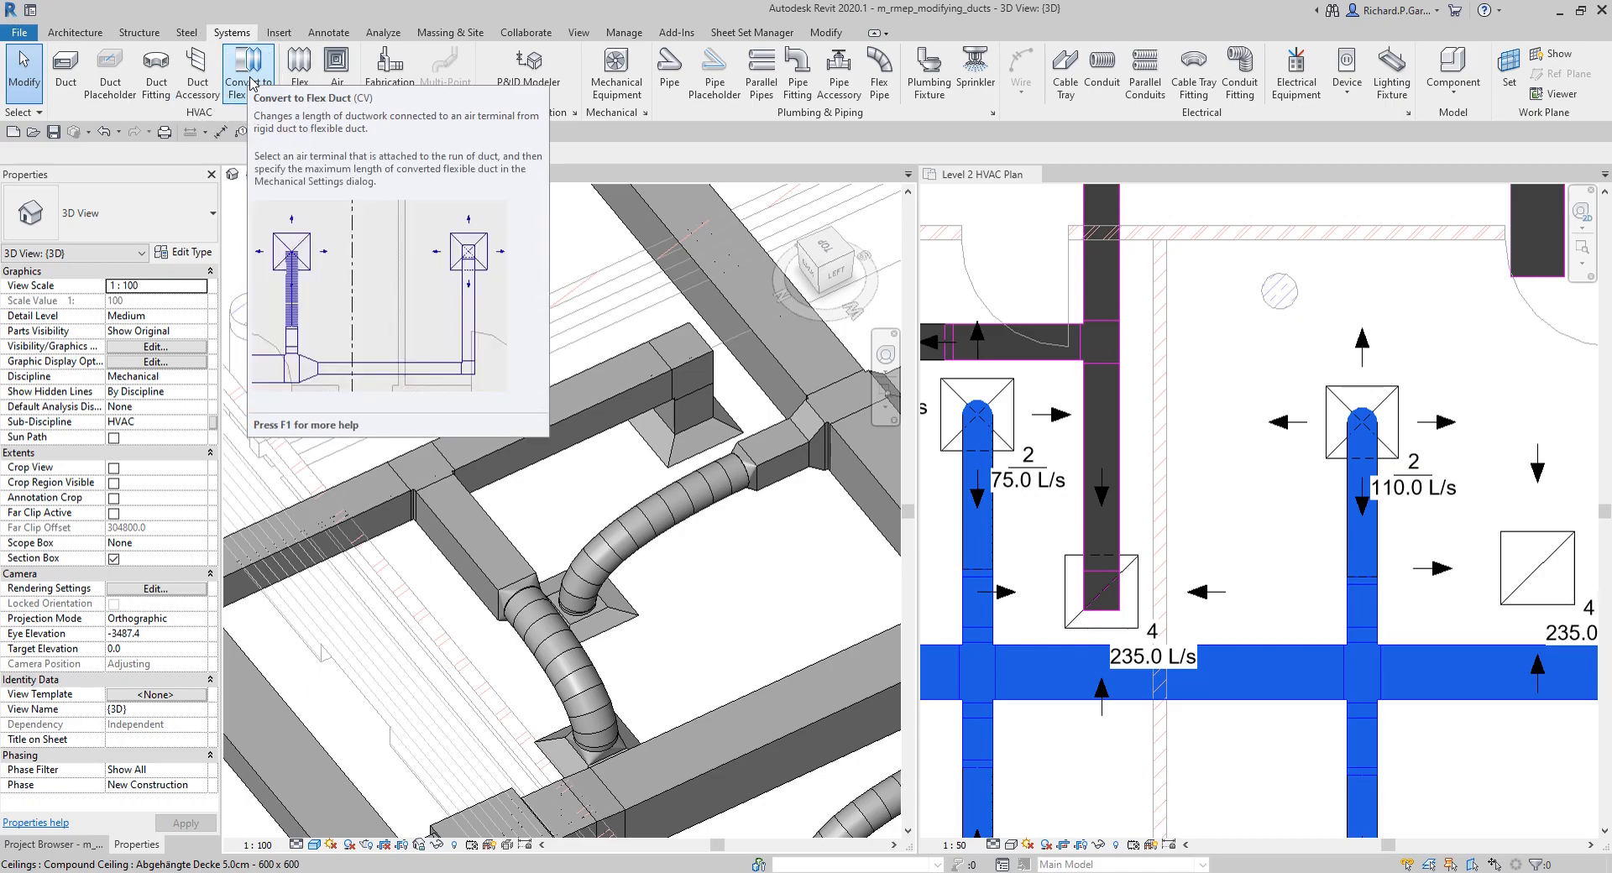
pyautogui.click(252, 84)
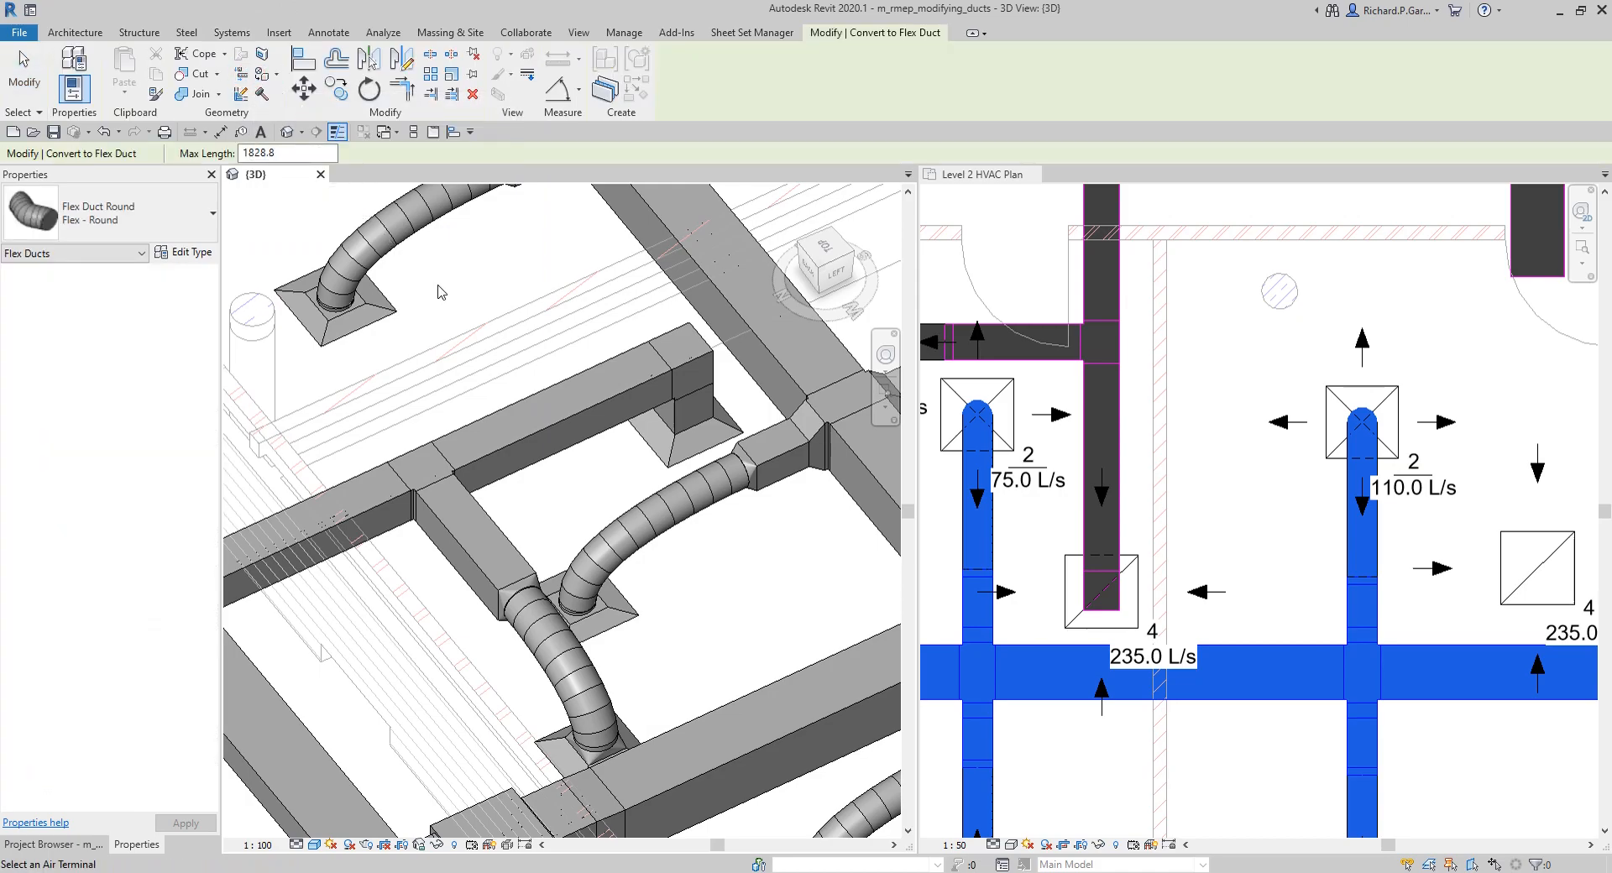
pyautogui.click(669, 458)
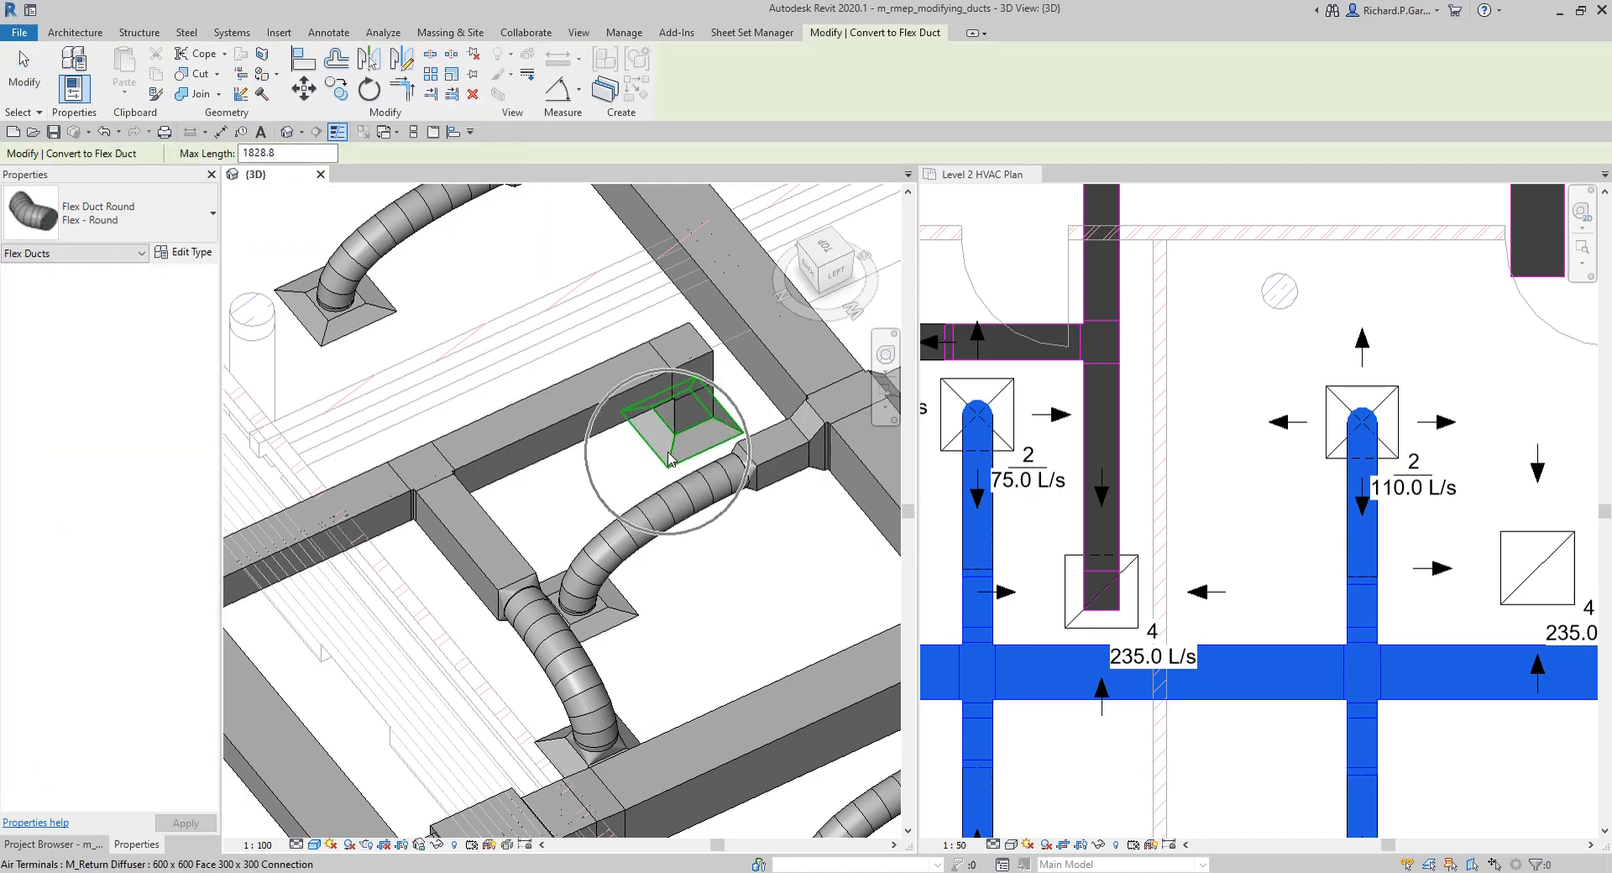
pyautogui.click(669, 458)
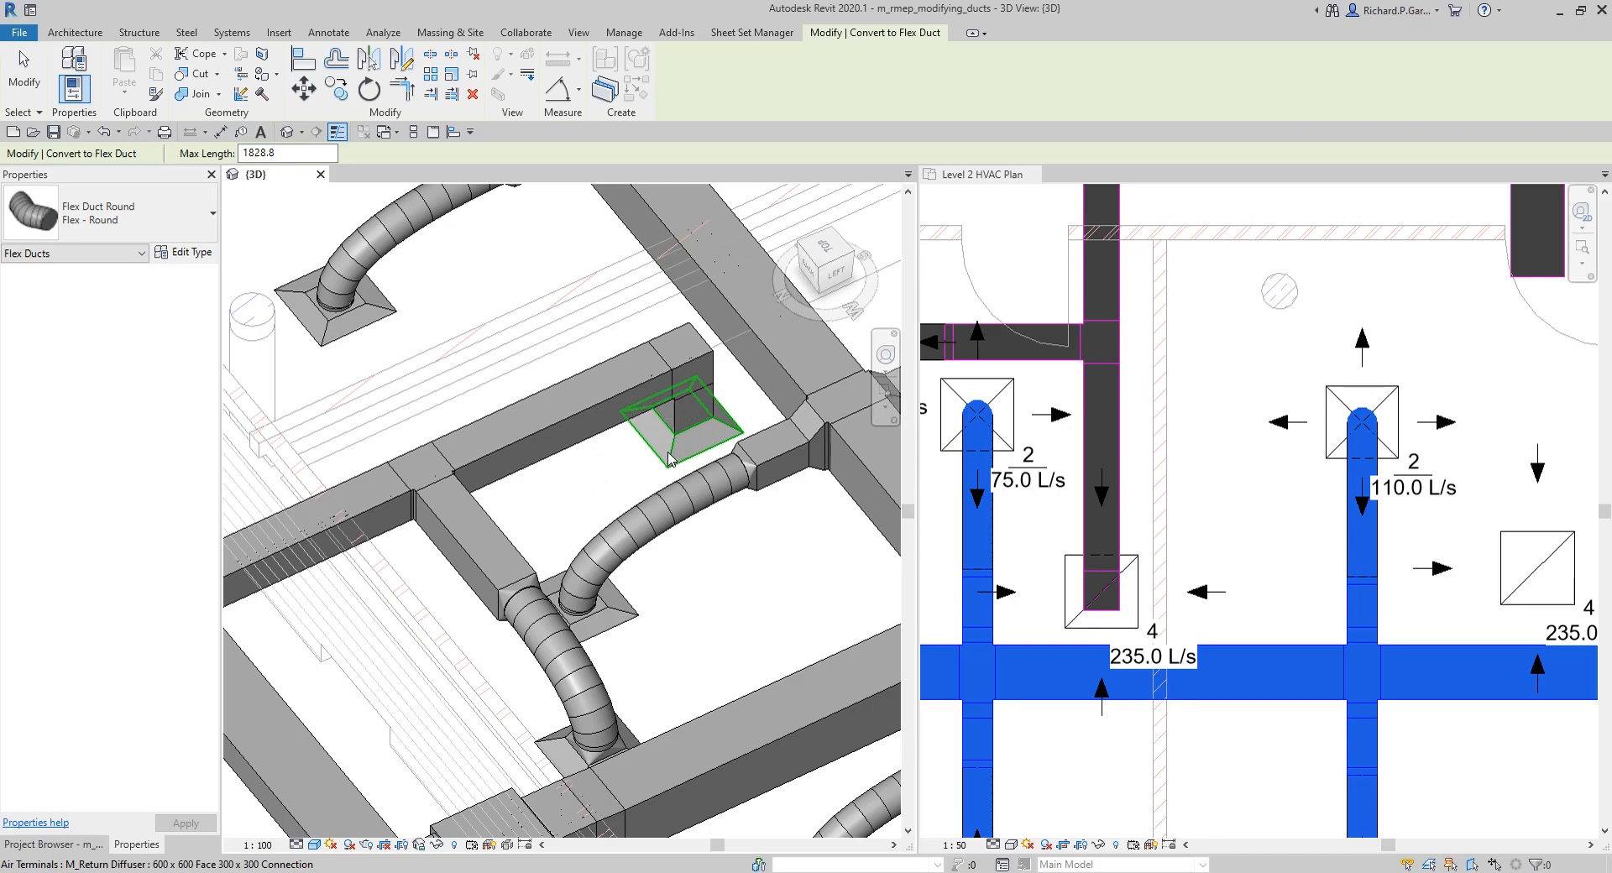
pyautogui.click(669, 458)
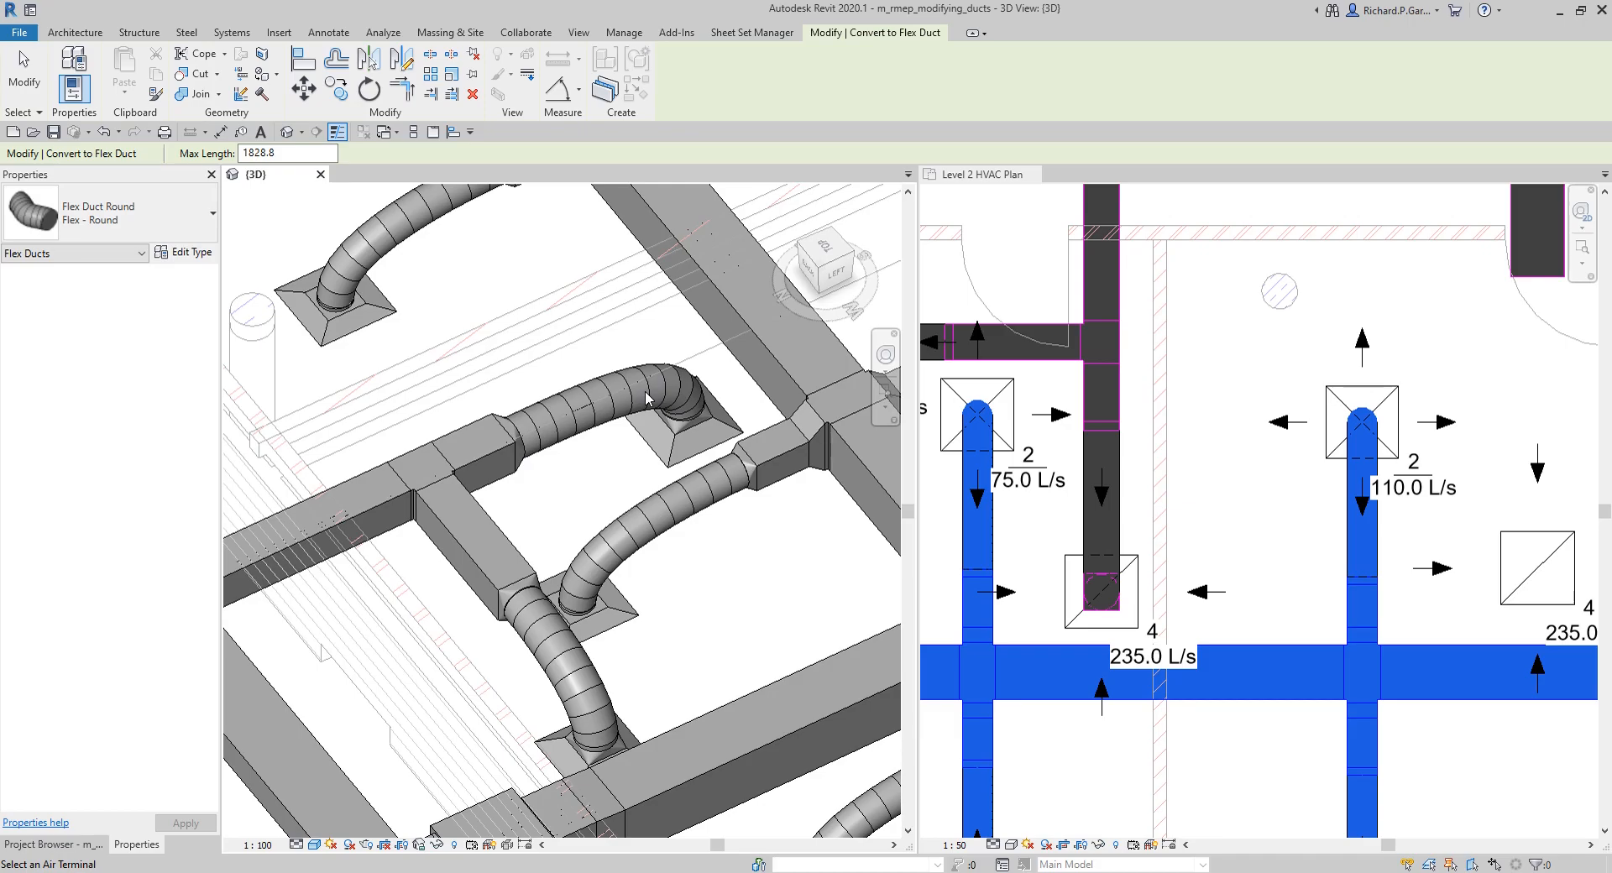
pyautogui.moveTo(656, 449)
pyautogui.keyDown('shift'); pyautogui.mouseDown(button='middle')
pyautogui.moveTo(637, 479)
pyautogui.moveTo(656, 470)
pyautogui.mouseUp(button='middle'); pyautogui.keyUp('shift')
pyautogui.click(23, 75)
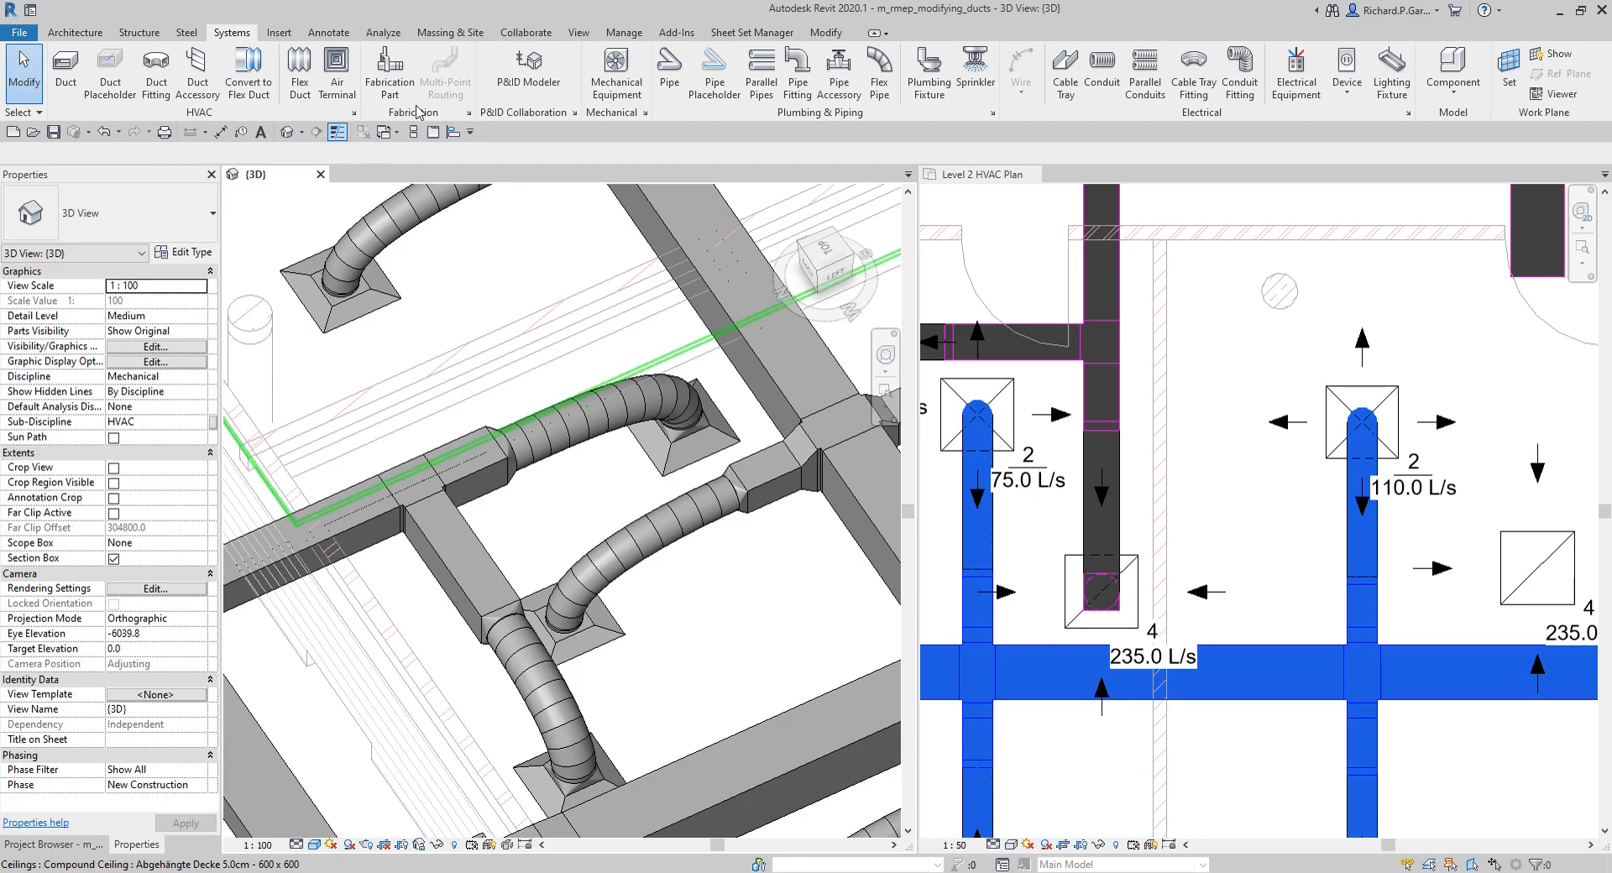
# Step: Review the duct Conversion values for the main and branch in the Mechanical Settings, including the maximum flex duct length
pyautogui.click(645, 113)
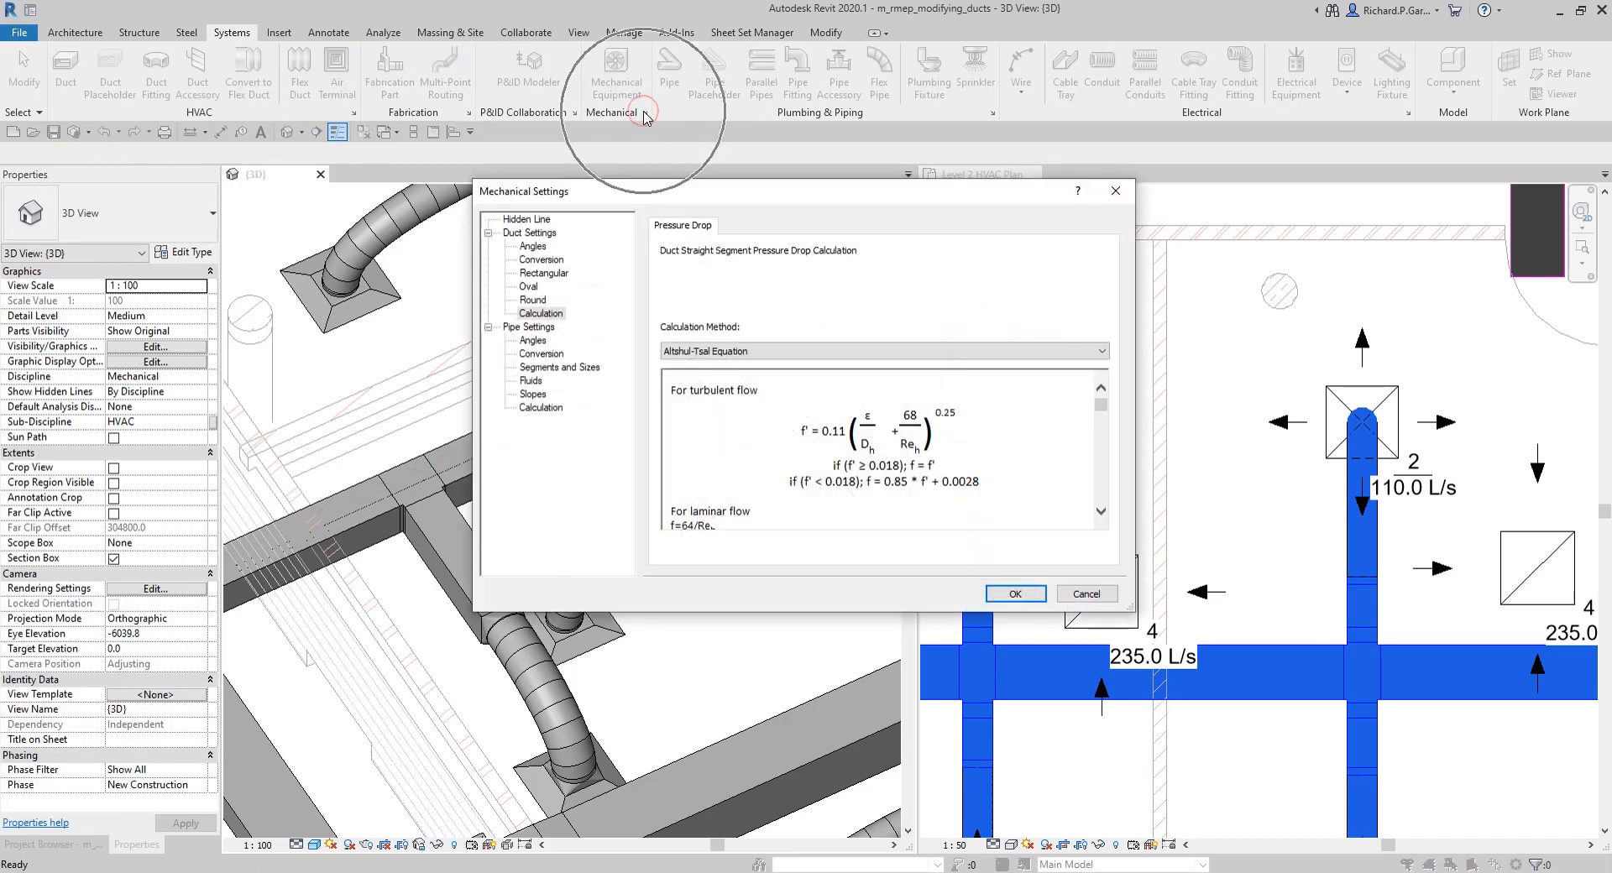
pyautogui.click(546, 274)
pyautogui.click(540, 260)
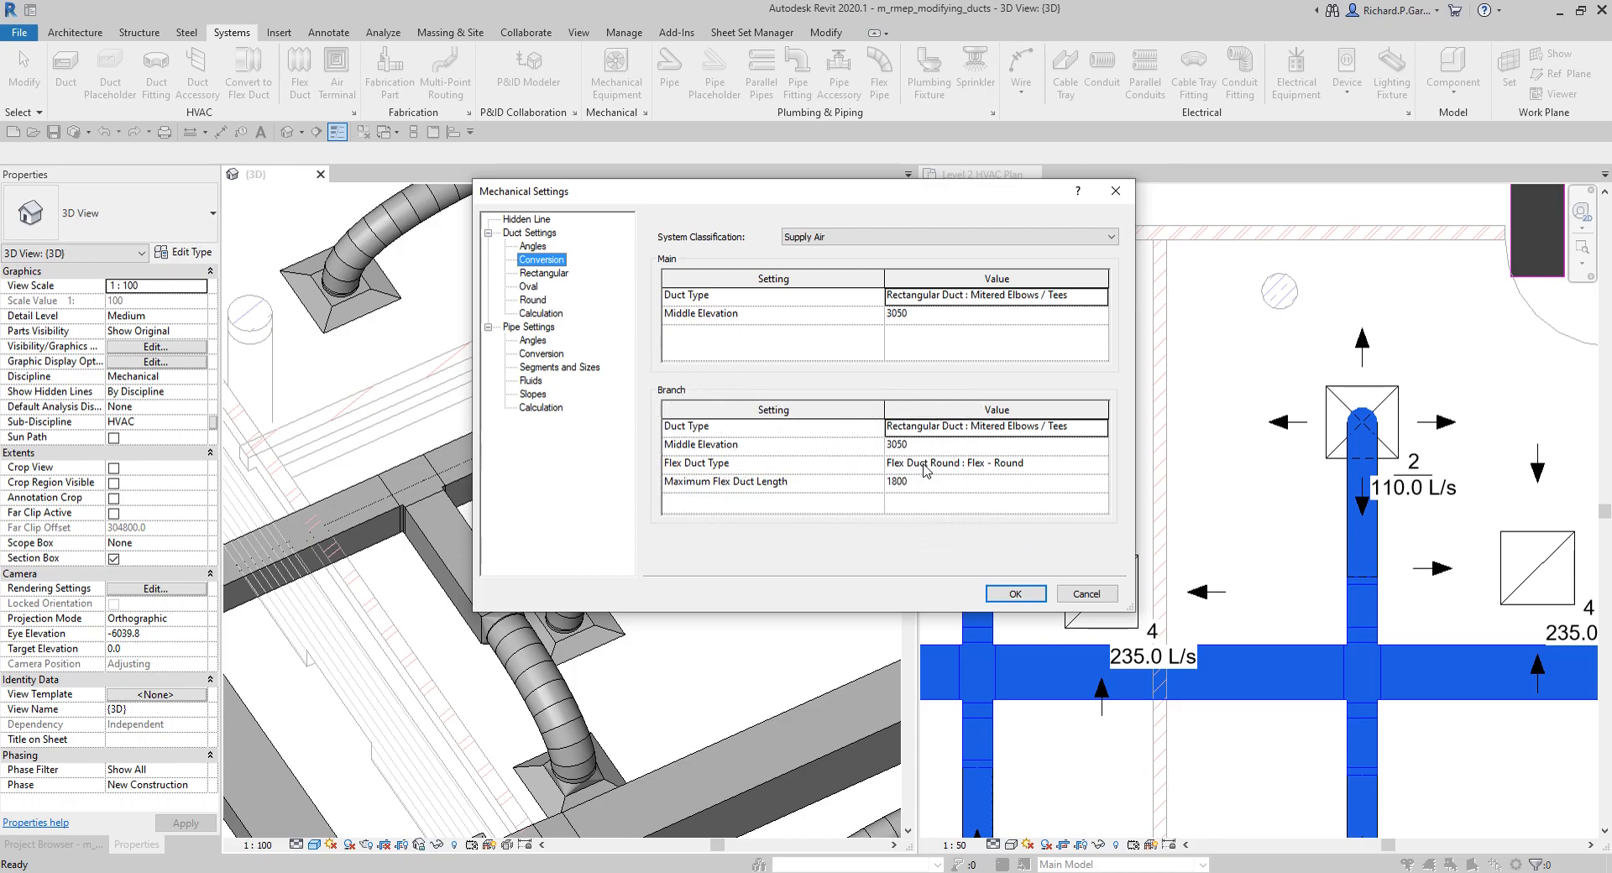
pyautogui.click(1015, 594)
# Step: Examine the whole duct layout in the 3D view and the two unconnected return terminals and free space around them in the plan
pyautogui.moveTo(357, 501); pyautogui.dragTo(601, 357, button='middle')
pyautogui.scroll(-3, 600, 357)
pyautogui.moveTo(619, 454)
pyautogui.keyDown('shift'); pyautogui.mouseDown(button='middle')
pyautogui.moveTo(470, 426)
pyautogui.moveTo(614, 436)
pyautogui.moveTo(612, 459)
pyautogui.mouseUp(button='middle'); pyautogui.keyUp('shift')
pyautogui.scroll(-3, 1186, 476)
pyautogui.scroll(-2, 1285, 461)
pyautogui.moveTo(1422, 495); pyautogui.dragTo(1246, 496, button='middle')
pyautogui.scroll(2, 1244, 437)
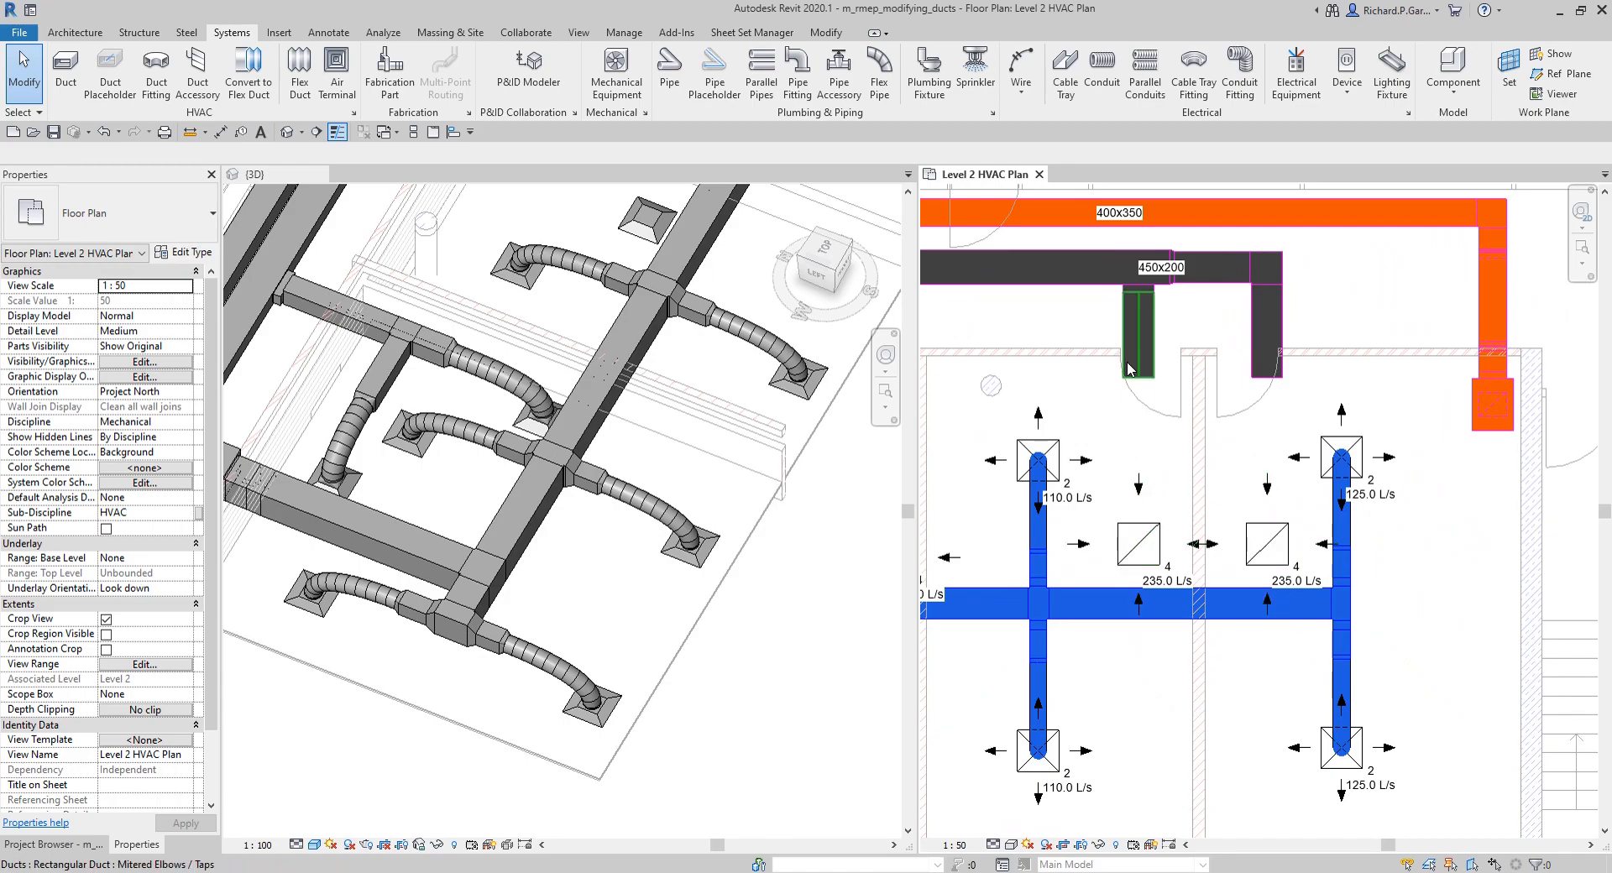
pyautogui.moveTo(1141, 458); pyautogui.dragTo(1198, 506, button='middle')
pyautogui.click(746, 526)
pyautogui.moveTo(765, 463); pyautogui.dragTo(768, 558, button='middle')
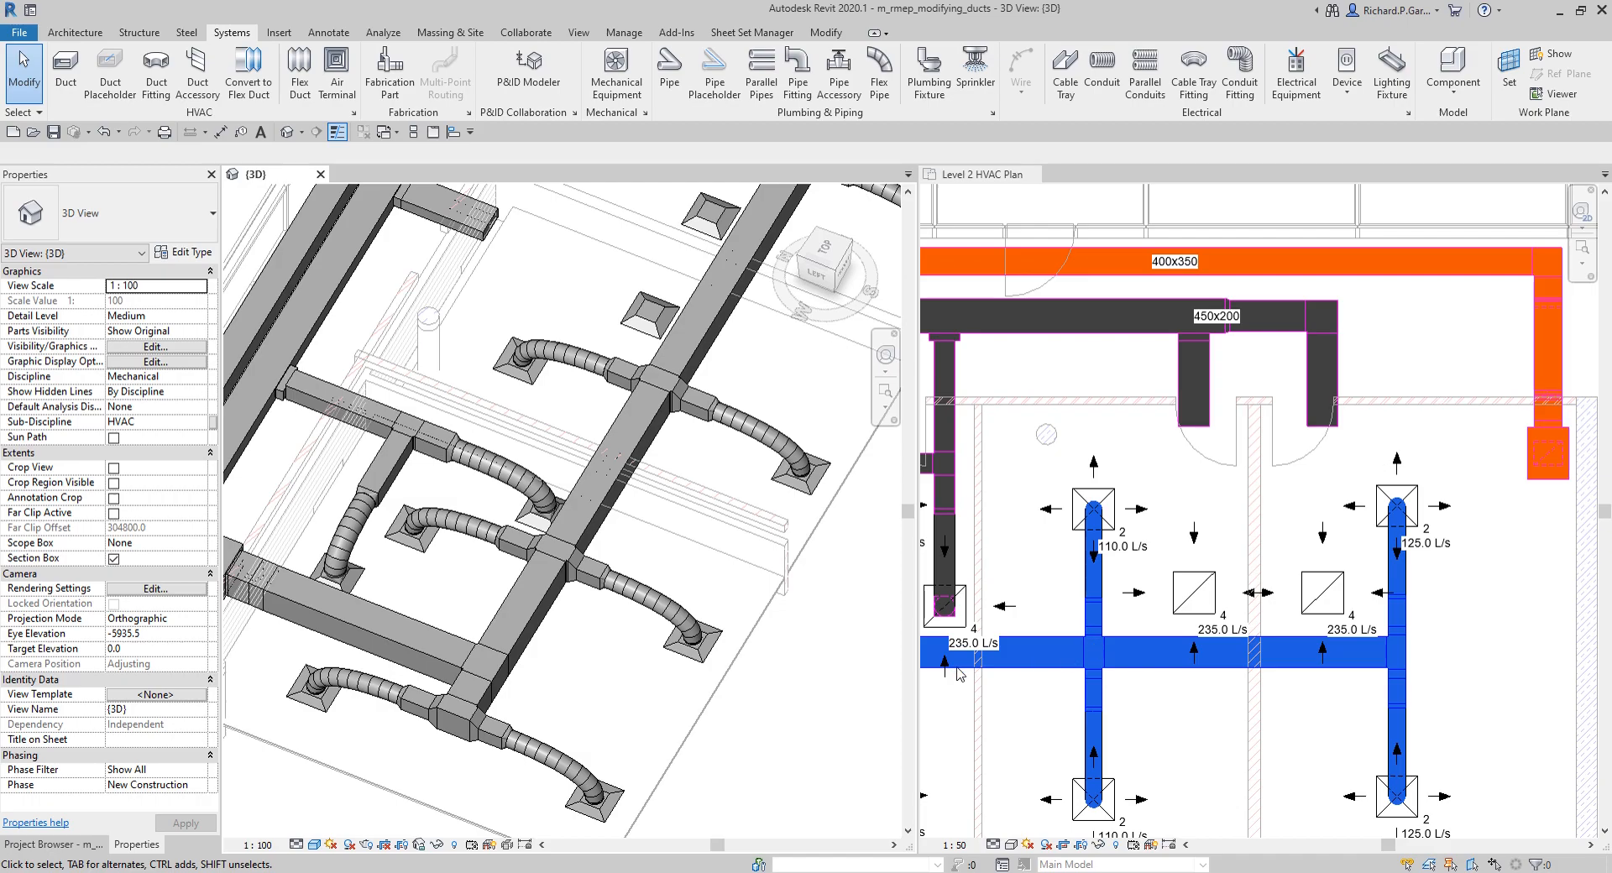
pyautogui.scroll(-5, 635, 570)
pyautogui.click(1205, 494)
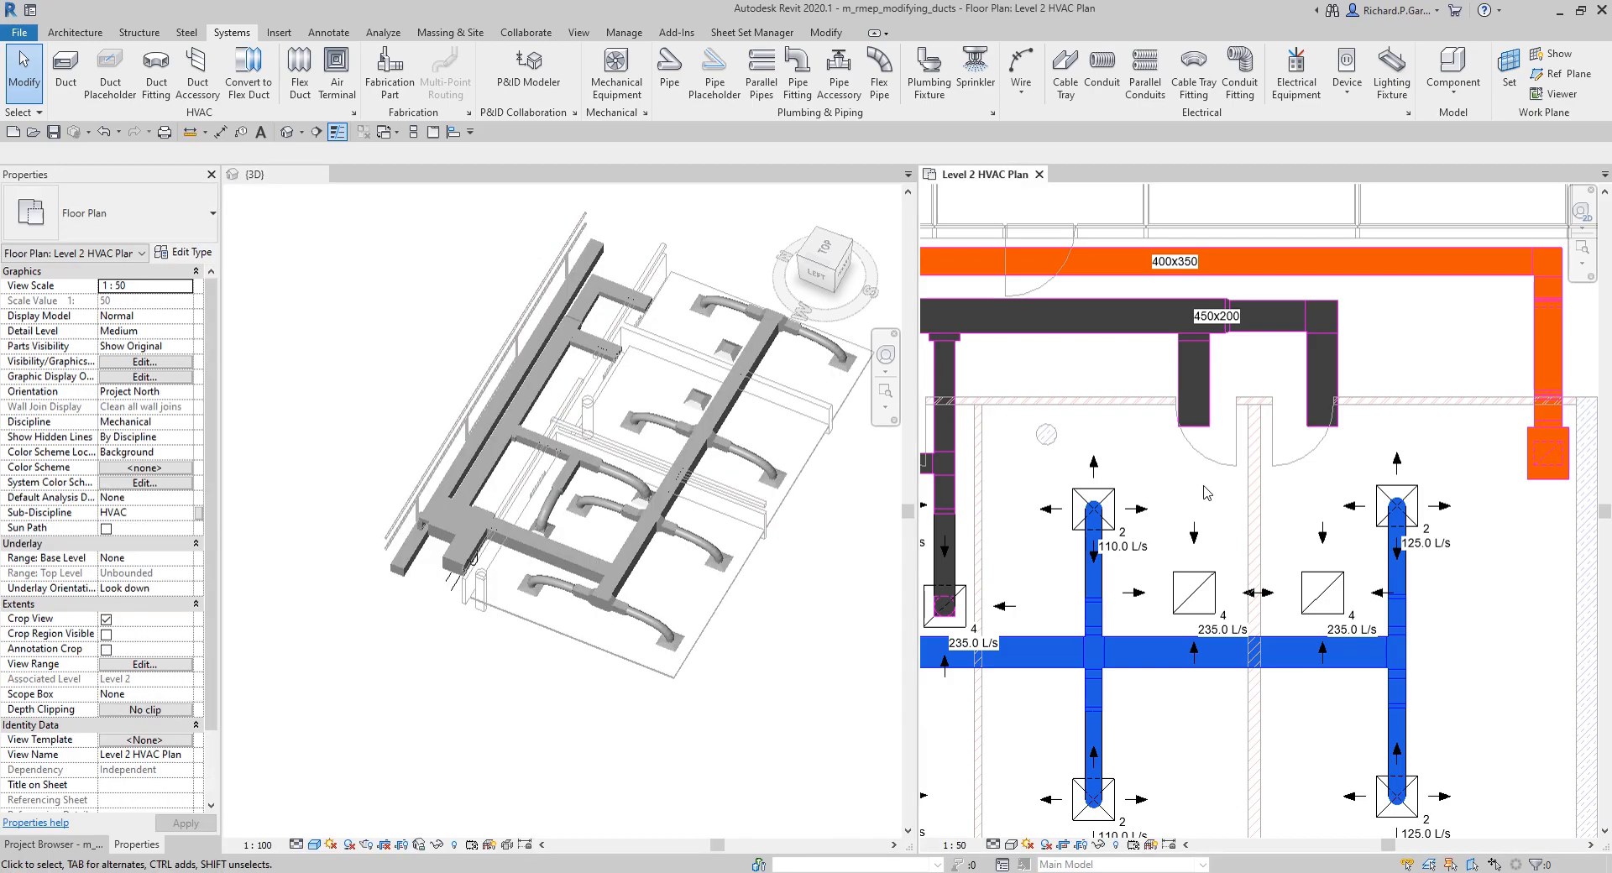
pyautogui.scroll(-3, 1205, 494)
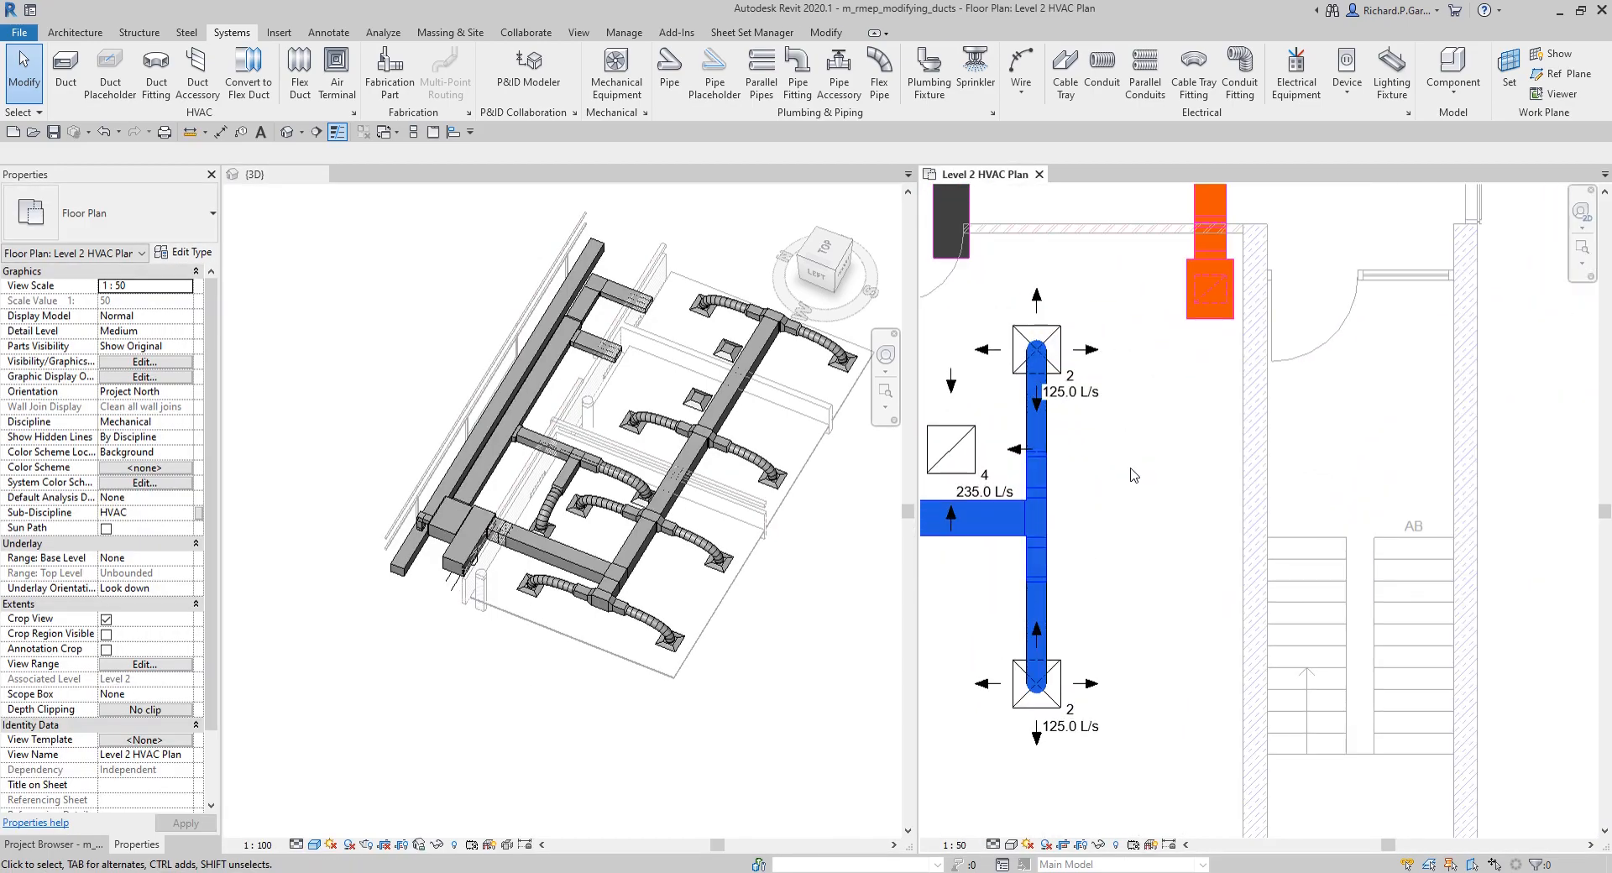
pyautogui.scroll(-3, 1159, 445)
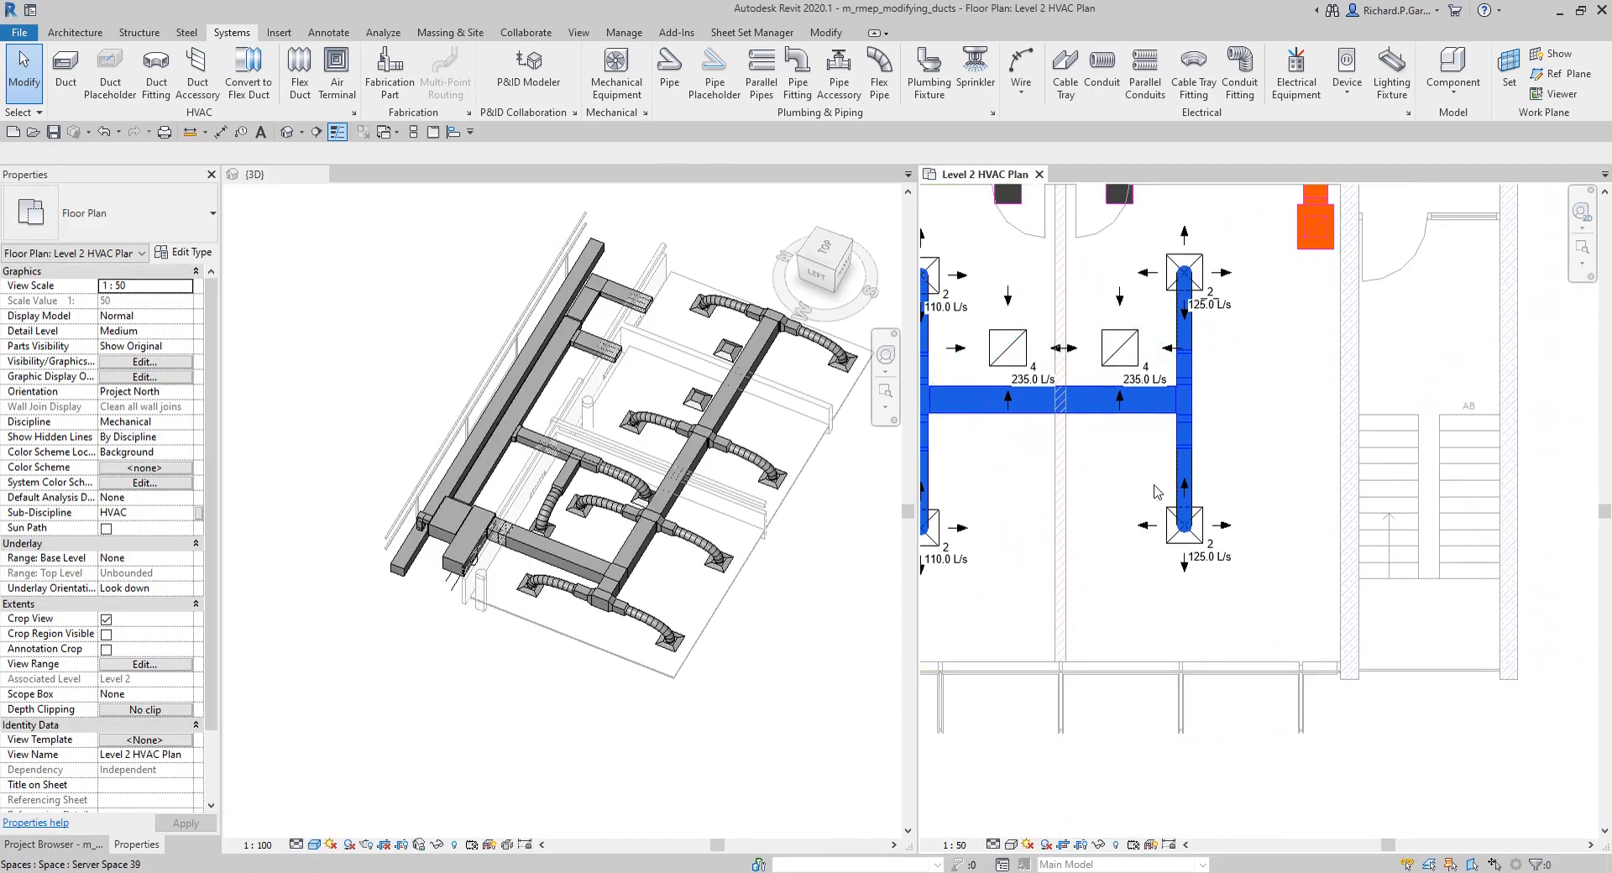
# Step: Draw a horizontal 450 x 475 Mitered Elbows / Tees duct at 3050 mm elevation along the exterior wall, modelled on the horizontal supply duct
pyautogui.click(1100, 418)
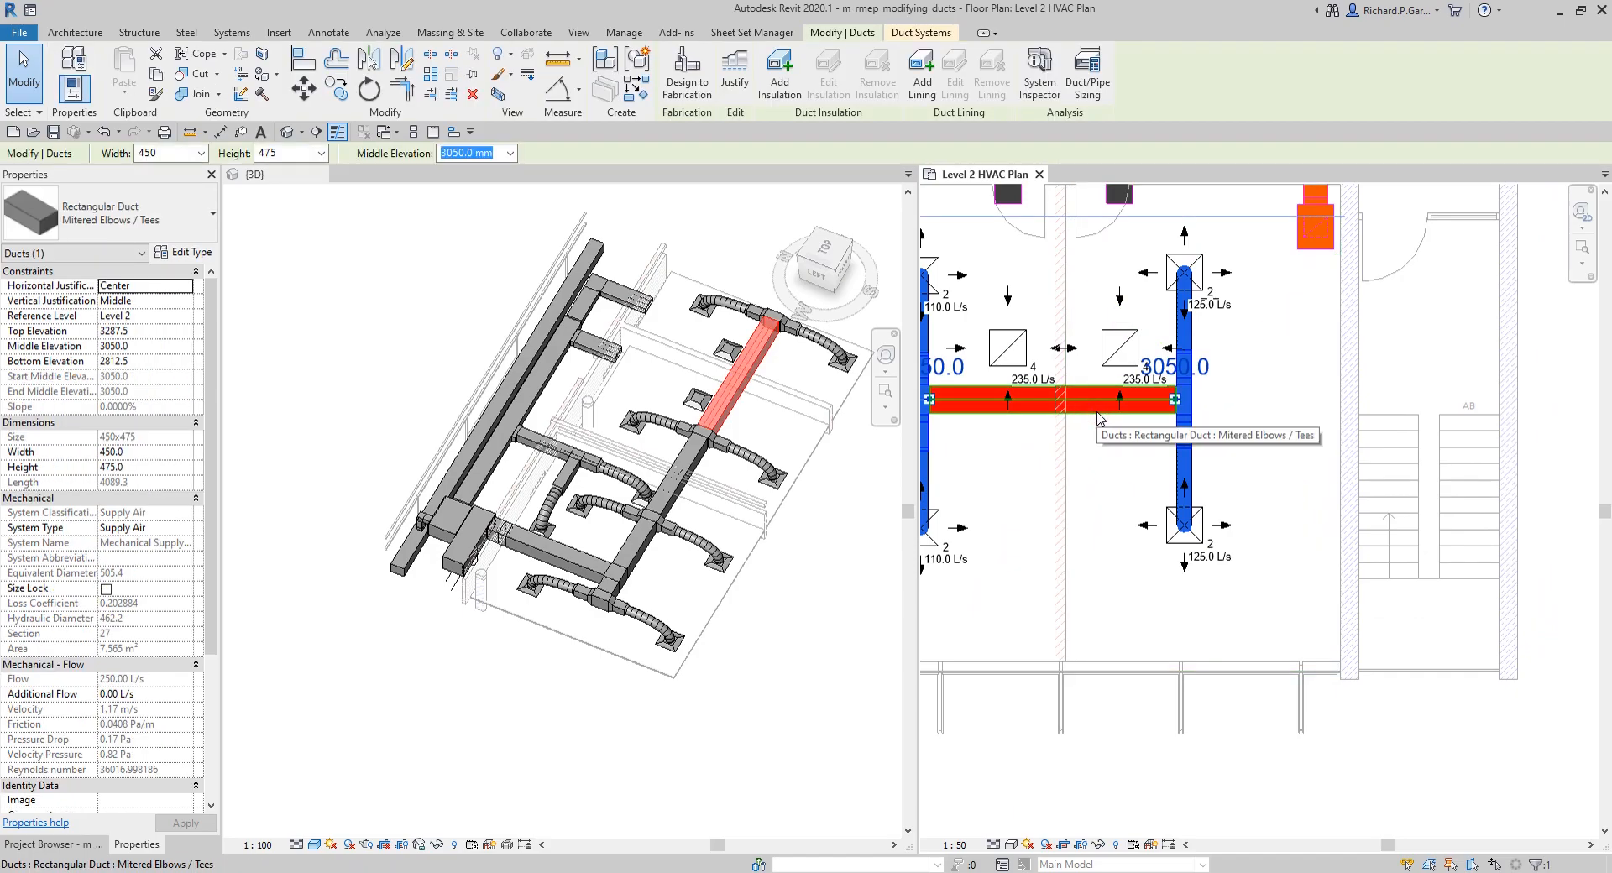
pyautogui.rightClick(1098, 413)
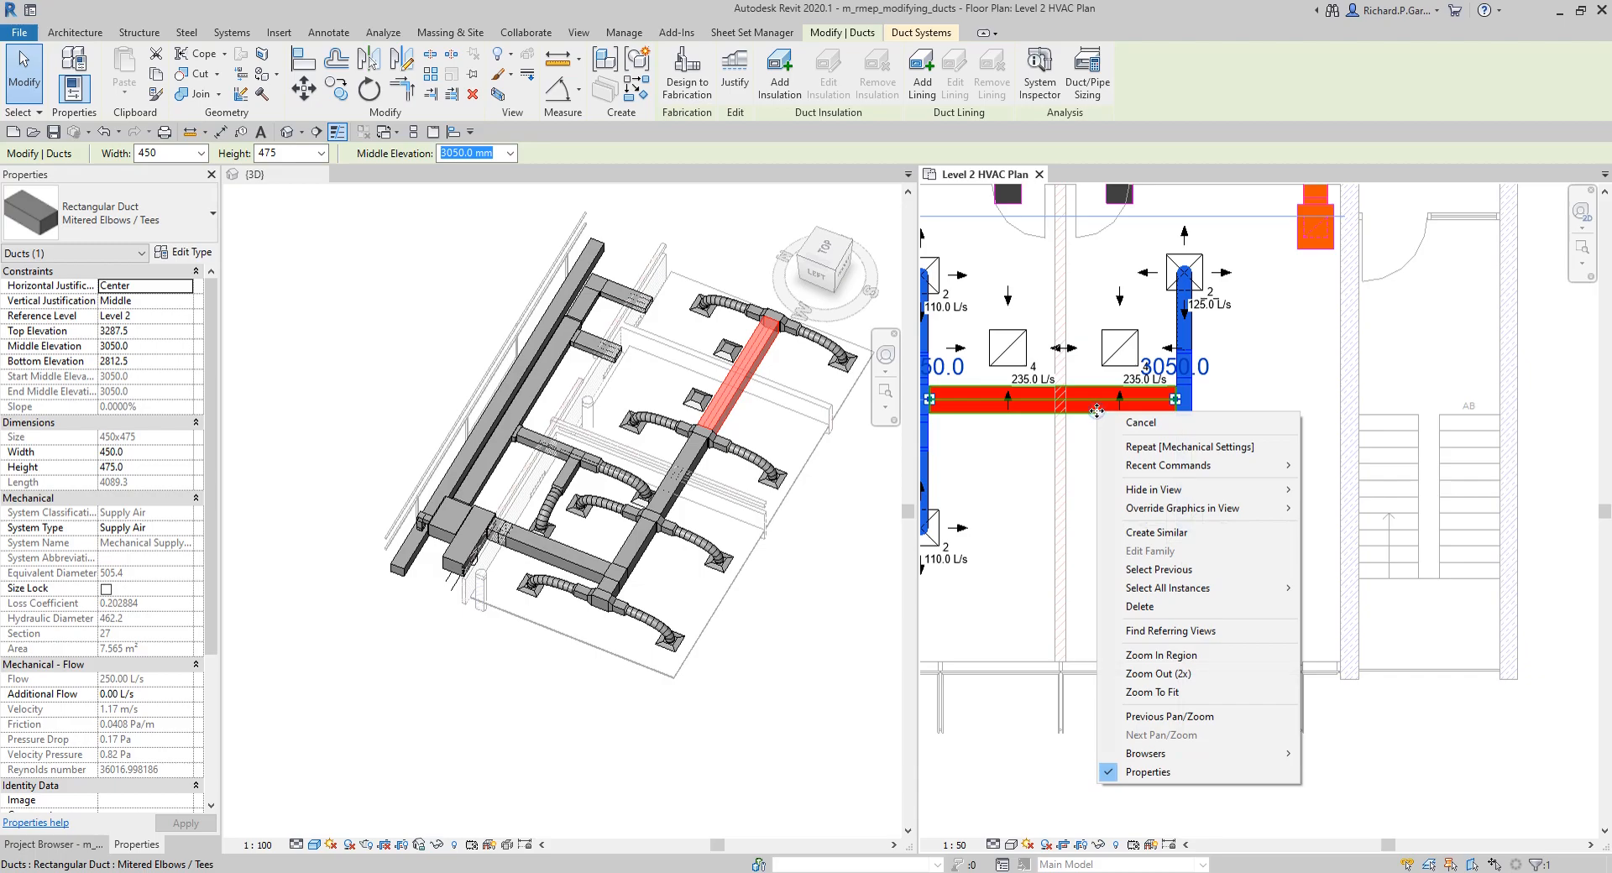
pyautogui.click(1180, 532)
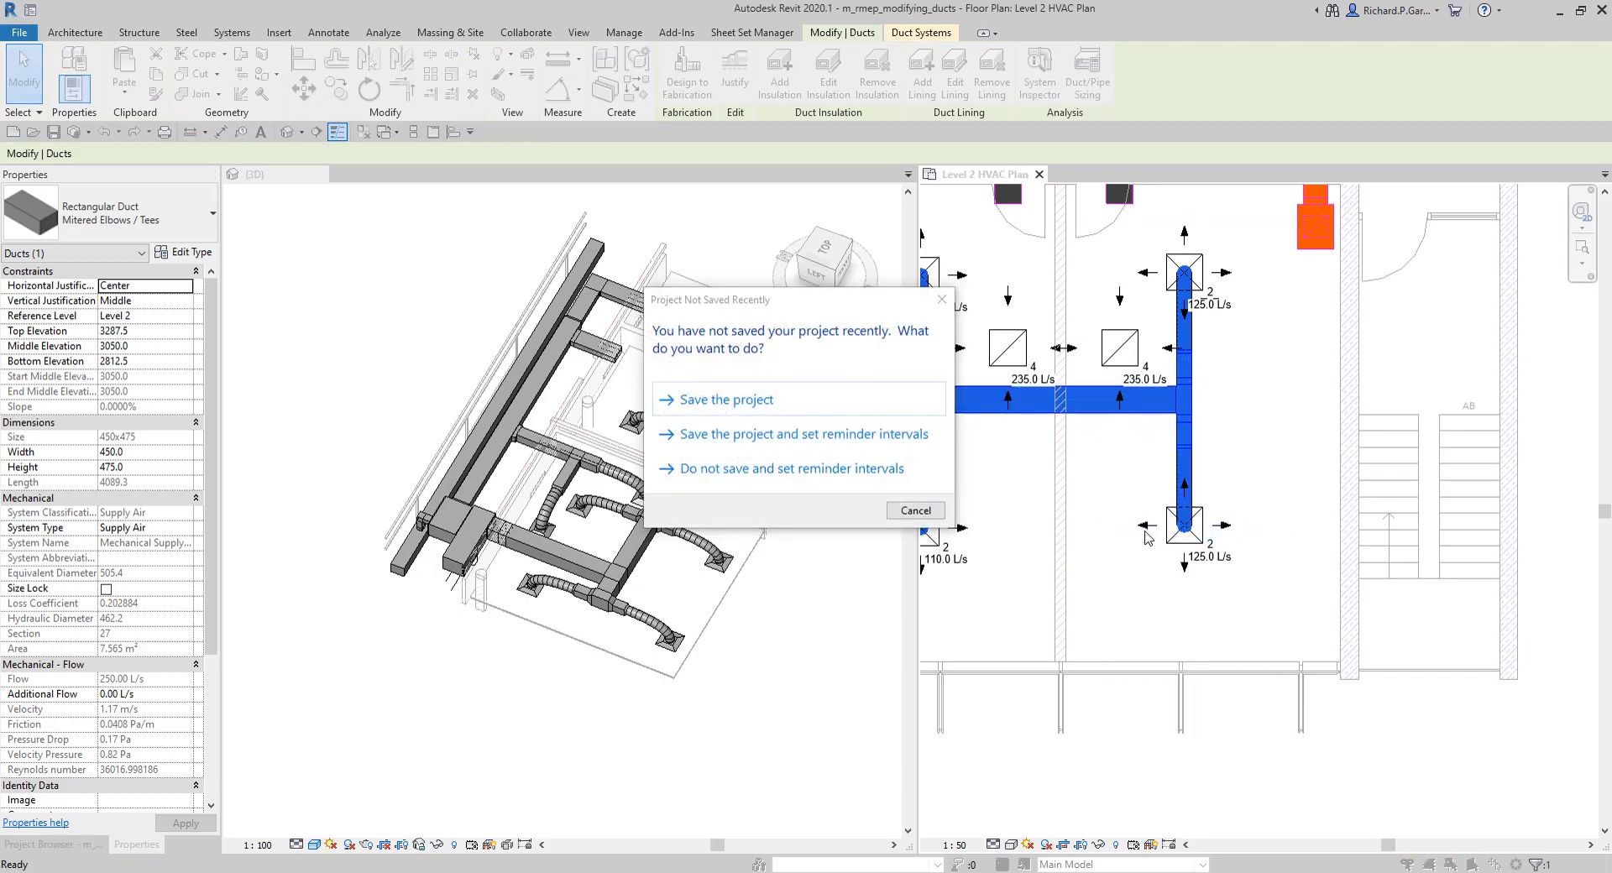
pyautogui.click(946, 302)
pyautogui.moveTo(1244, 498); pyautogui.dragTo(1104, 493, button='middle')
pyautogui.moveTo(1156, 592); pyautogui.dragTo(1392, 578, button='middle')
pyautogui.click(1055, 612)
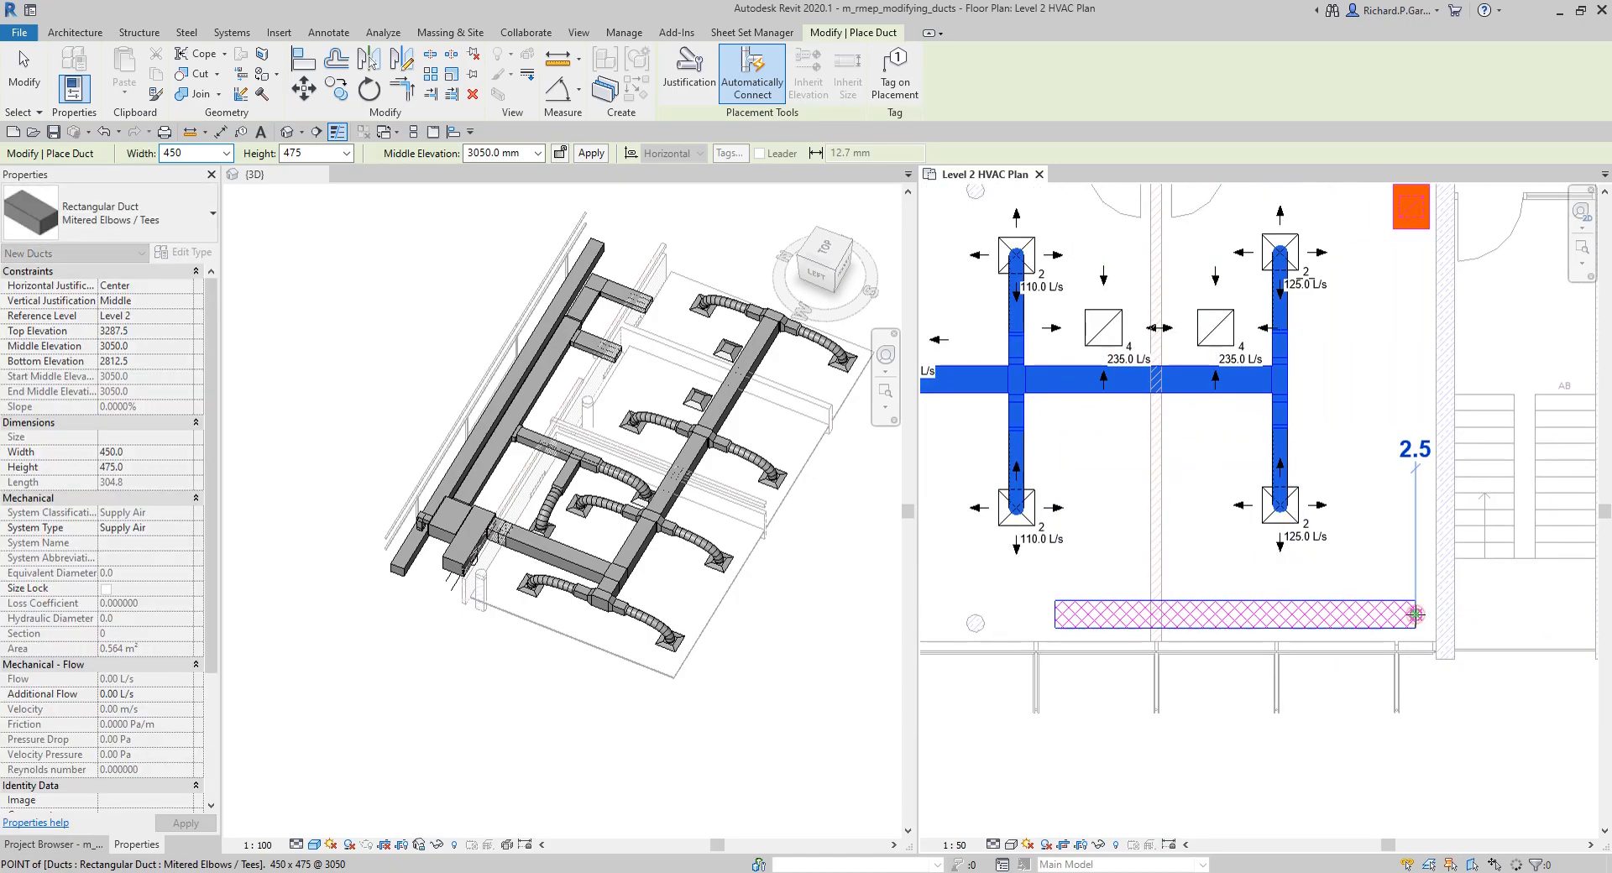
pyautogui.click(1416, 613)
pyautogui.scroll(1, 1416, 614)
pyautogui.moveTo(1391, 590); pyautogui.dragTo(1225, 534, button='middle')
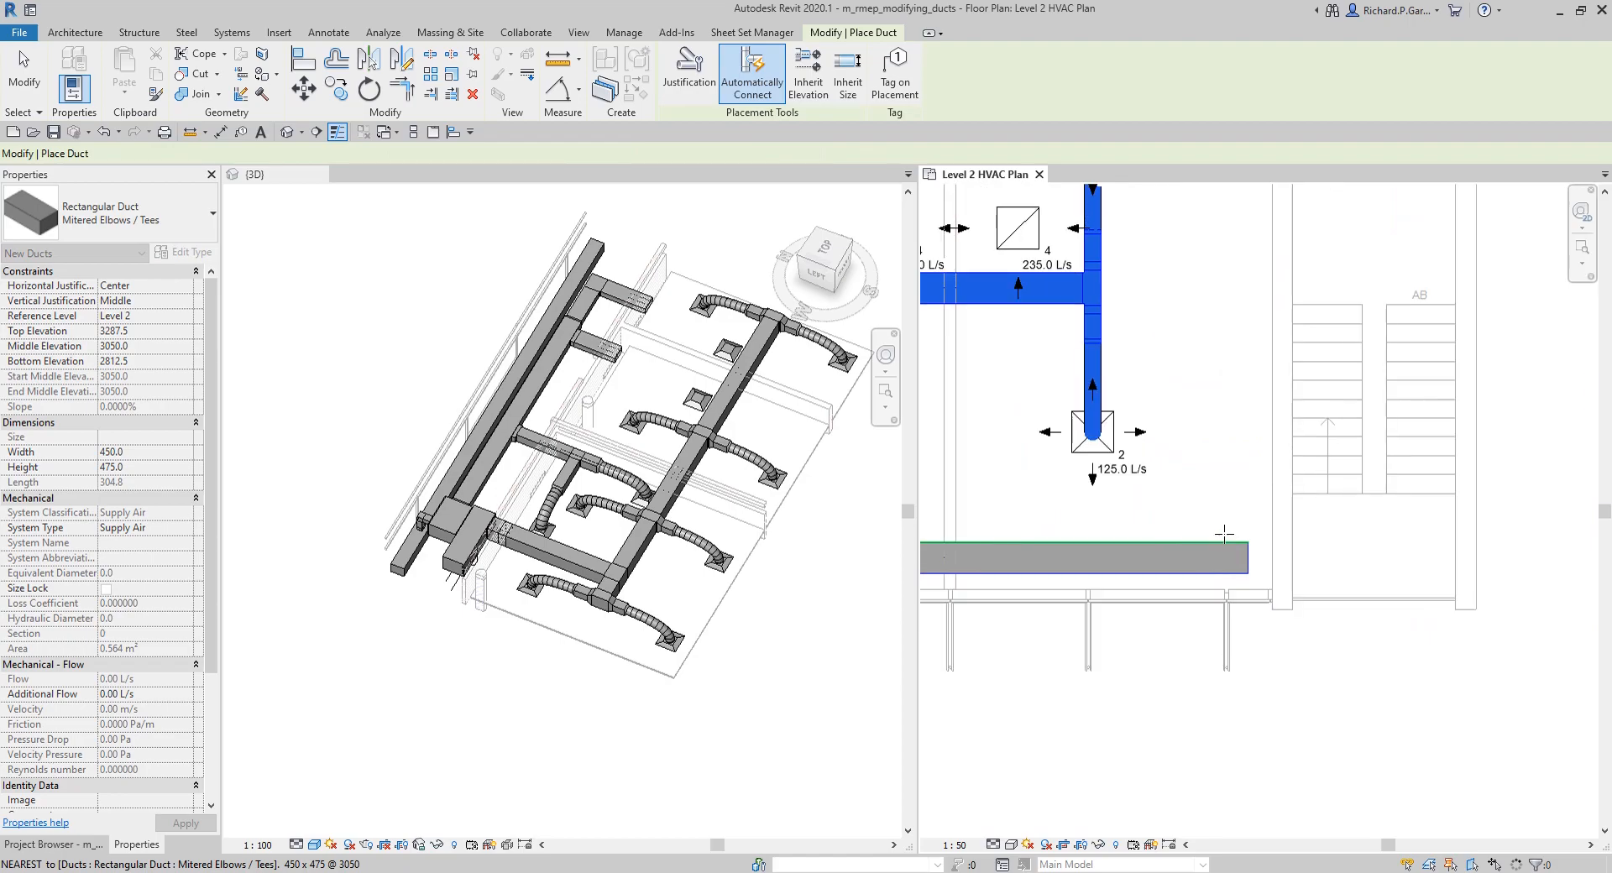
pyautogui.scroll(1, 1224, 534)
pyautogui.press('Escape')
pyautogui.press('Escape')
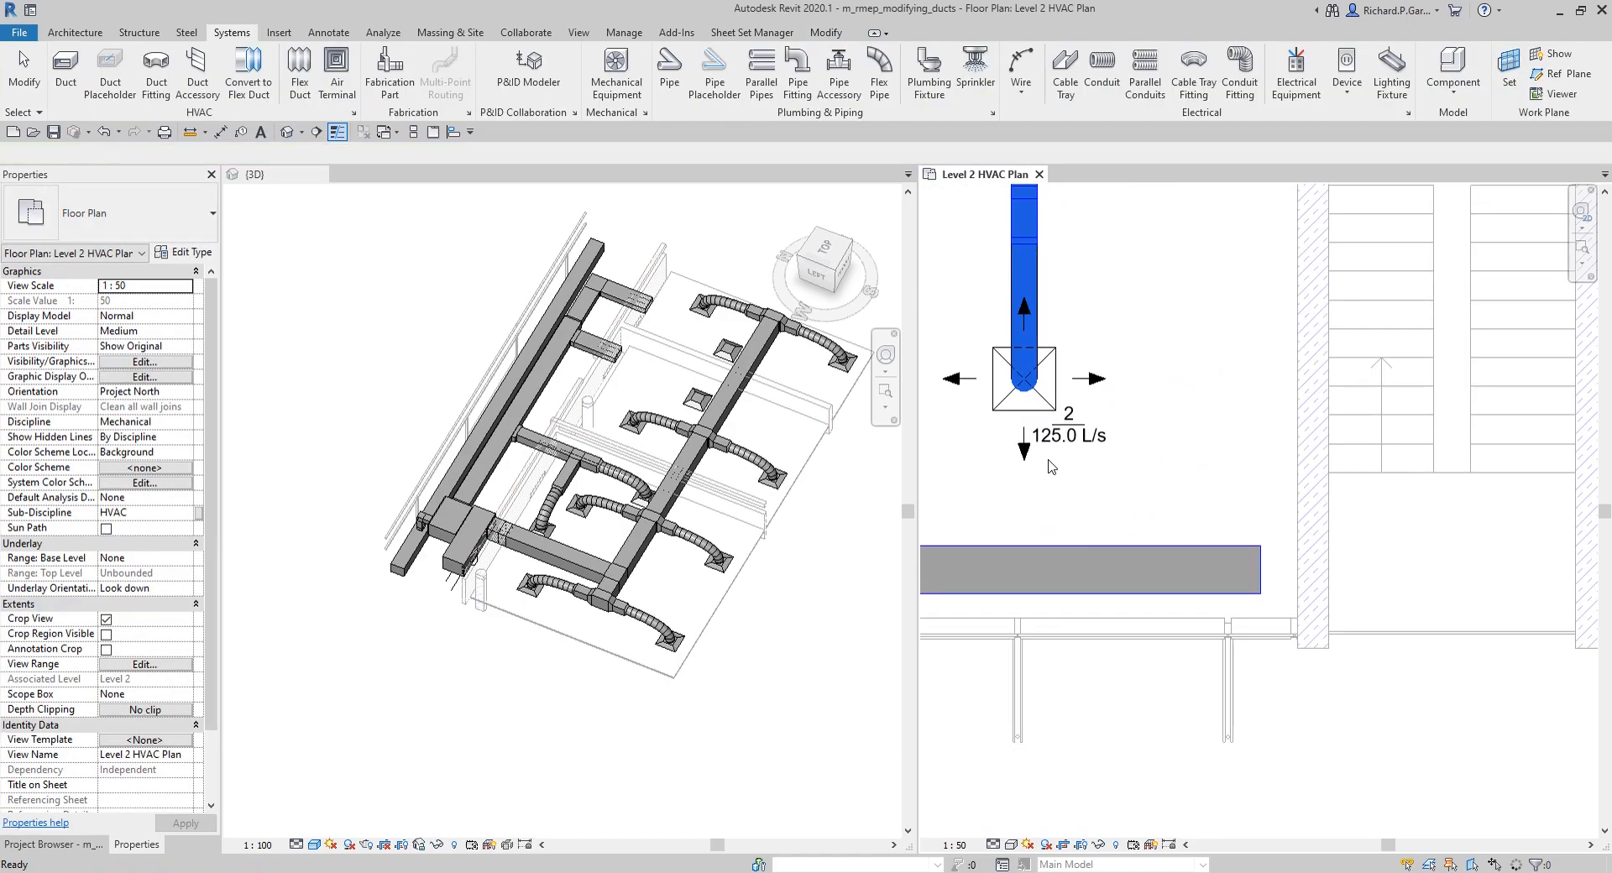
# Step: Place another 600x600 - 250 Neck supply diffuser between the last supply branch and the stairwell wall, above the new duct
pyautogui.click(1004, 411)
pyautogui.rightClick(1005, 414)
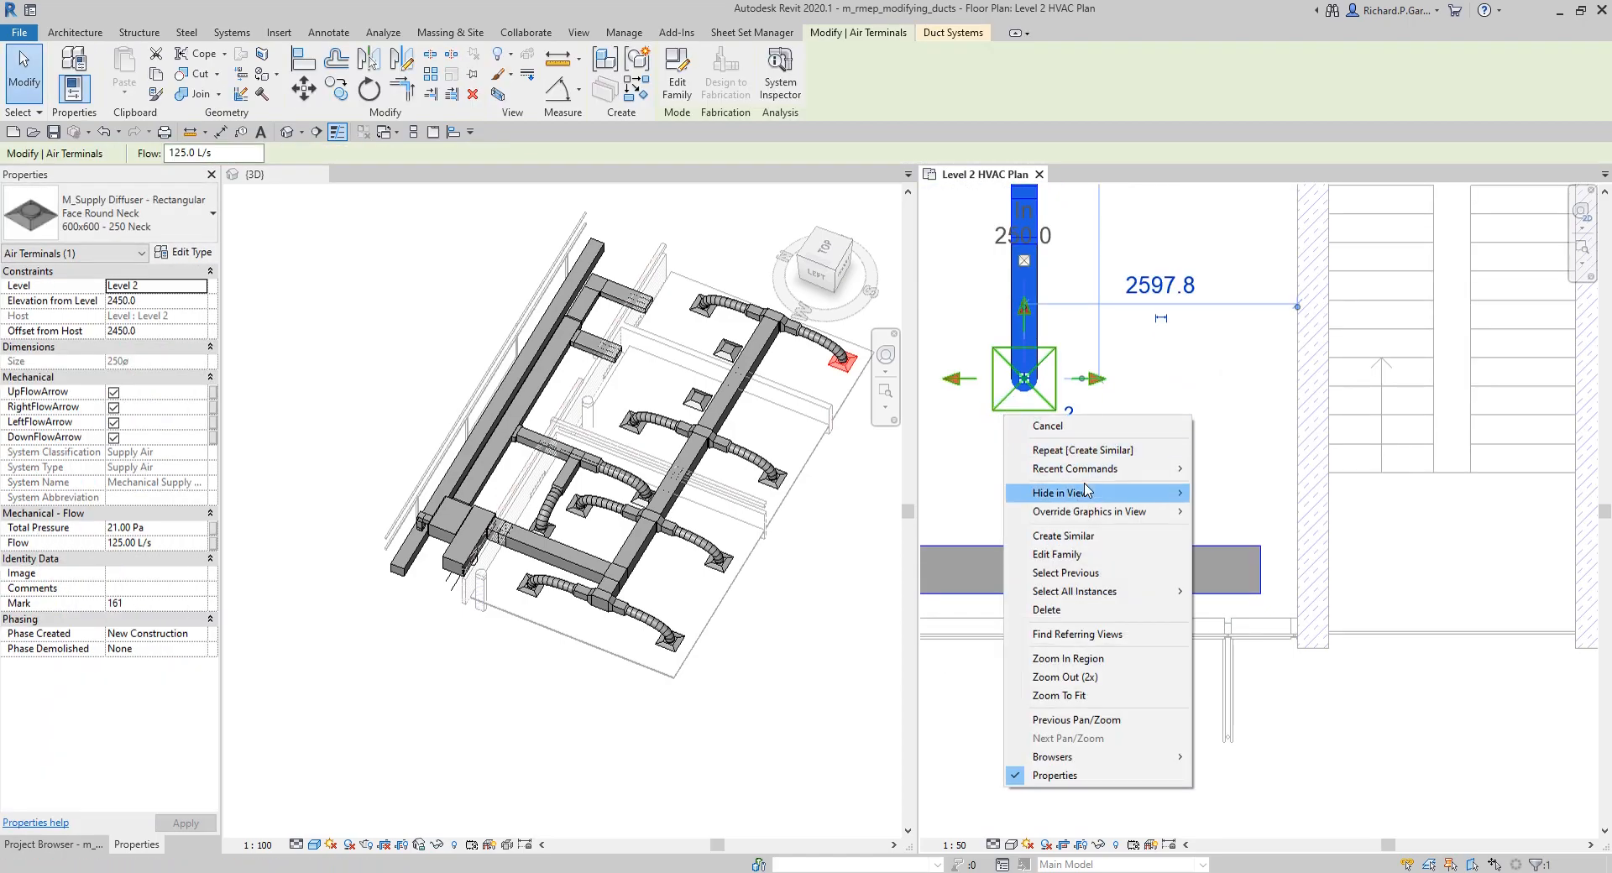
pyautogui.click(1063, 536)
pyautogui.moveTo(1197, 466); pyautogui.dragTo(1144, 524, button='middle')
pyautogui.click(1090, 294)
pyautogui.press('Escape')
pyautogui.press('Escape')
pyautogui.scroll(-3, 1264, 550)
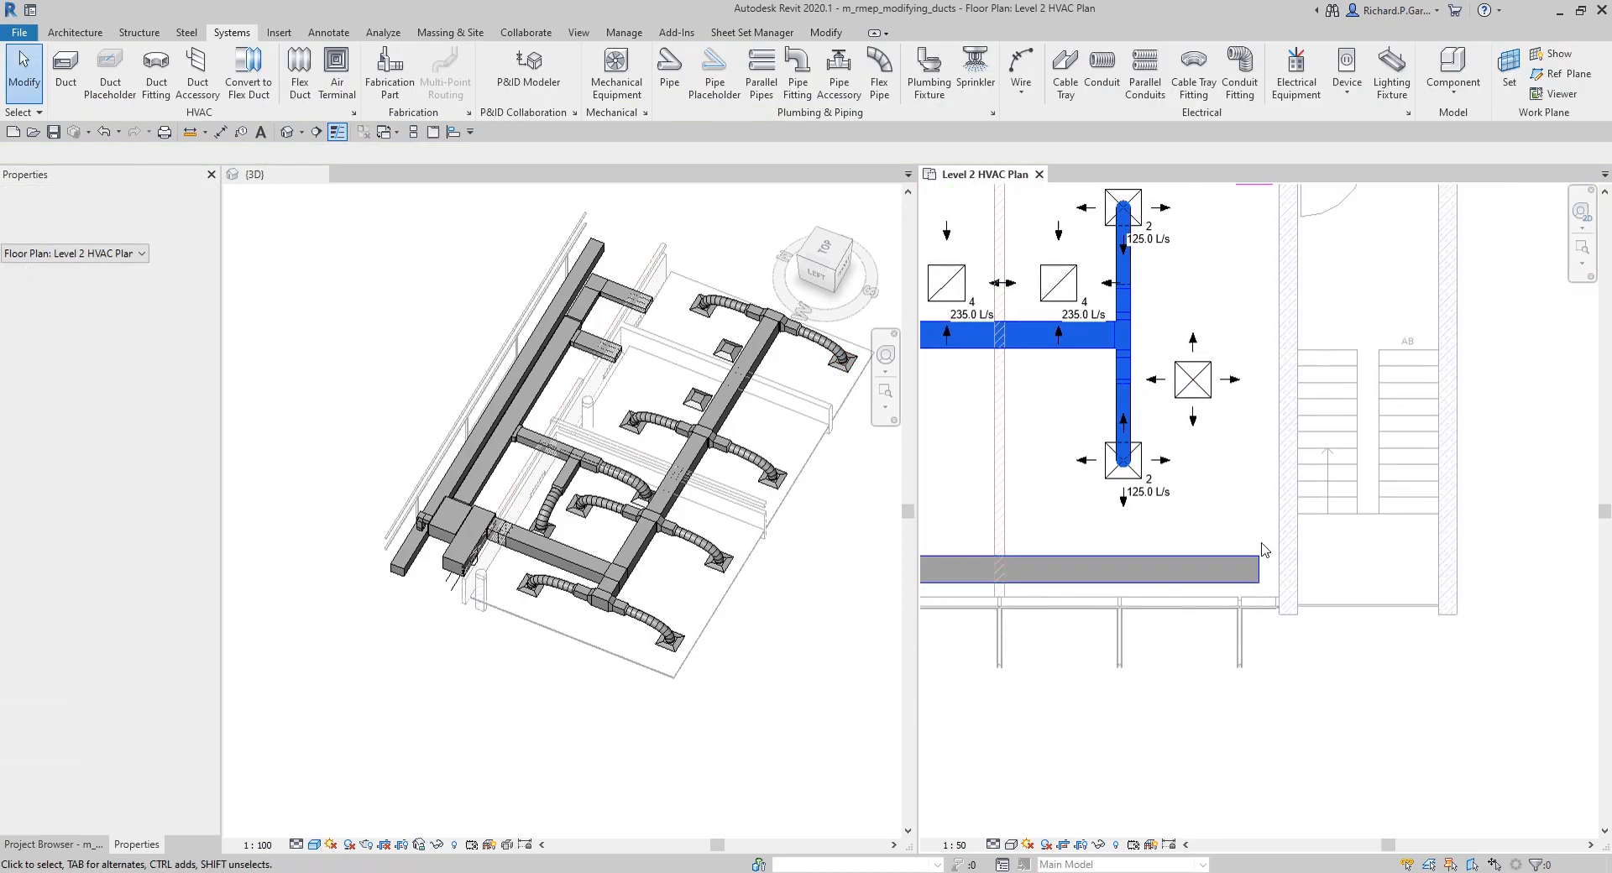
# Step: Try connecting the new supply diffuser to the duct along the exterior wall with Connect Into, and undo the connection
pyautogui.click(1208, 409)
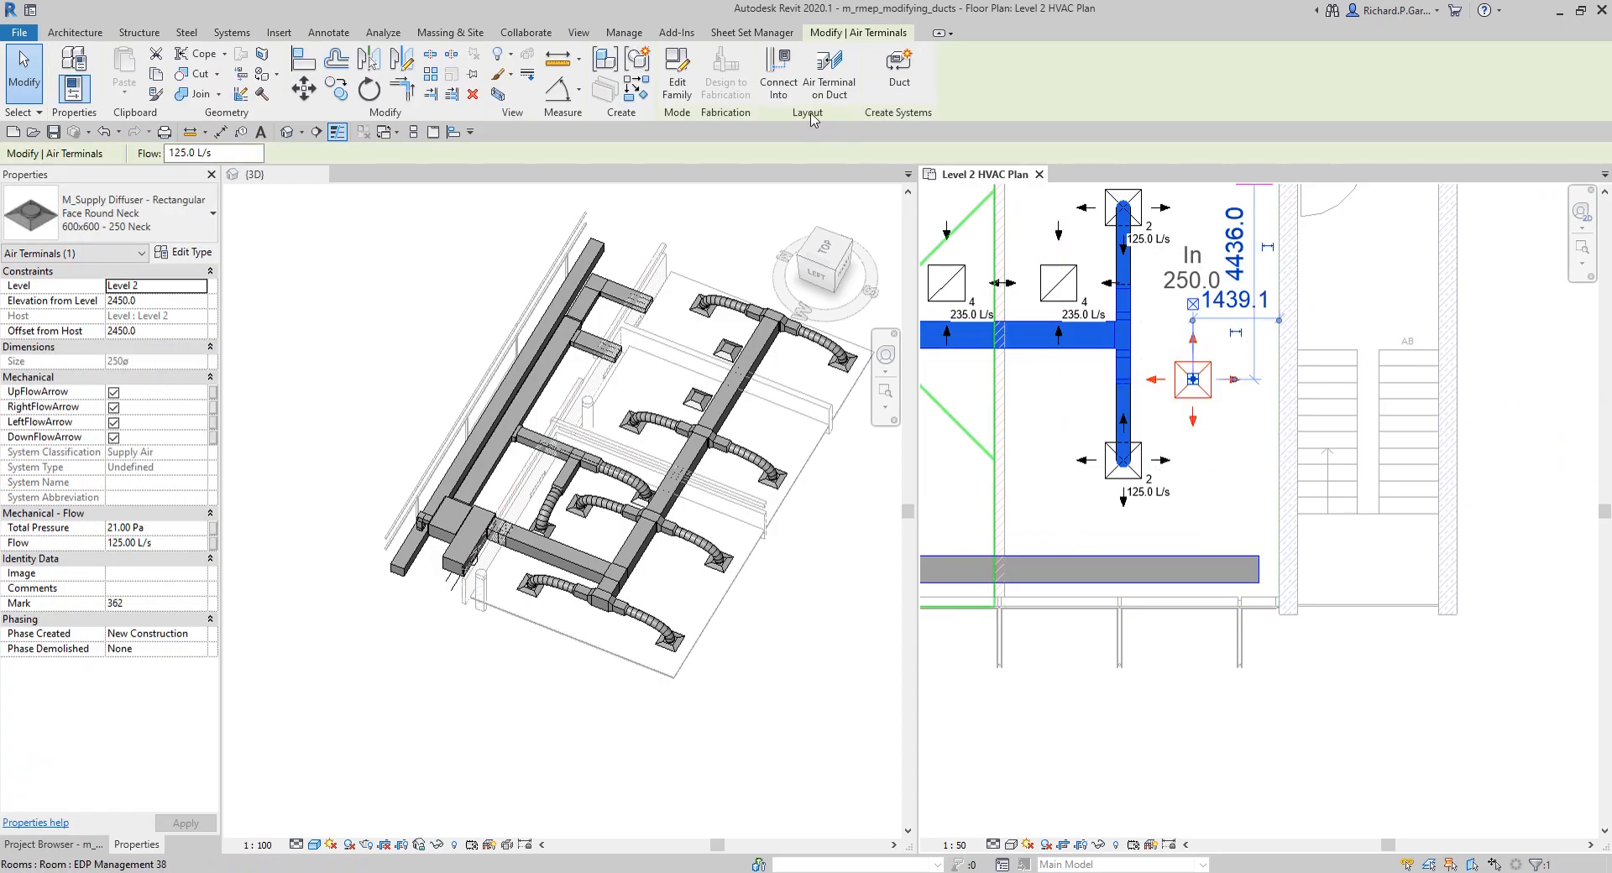
pyautogui.click(774, 84)
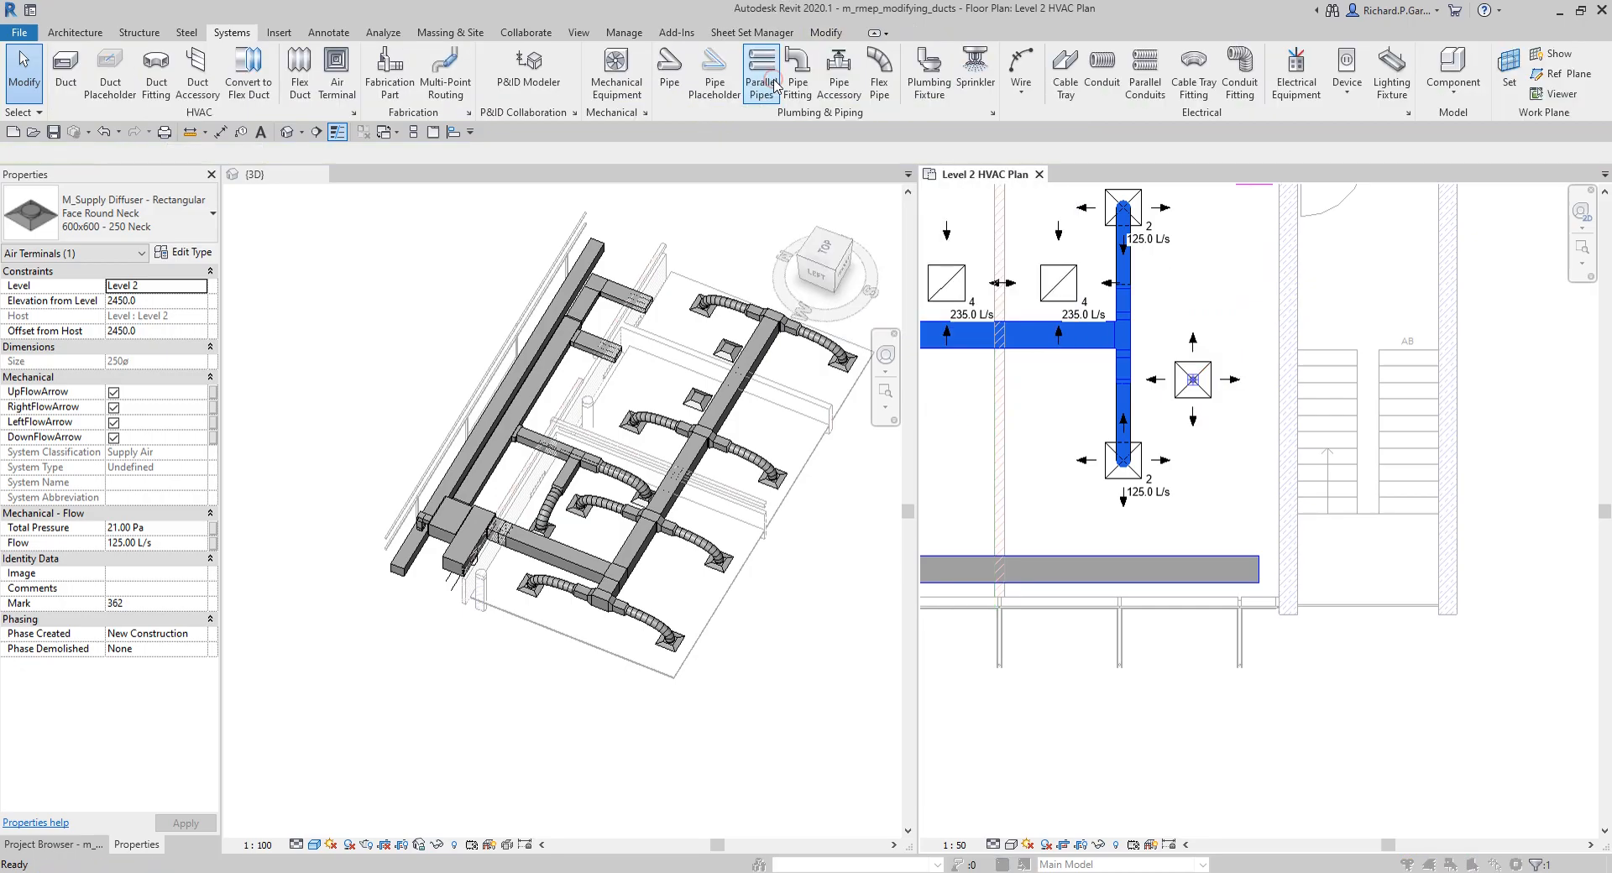
pyautogui.press('ctrl')
pyautogui.press('ctrl')
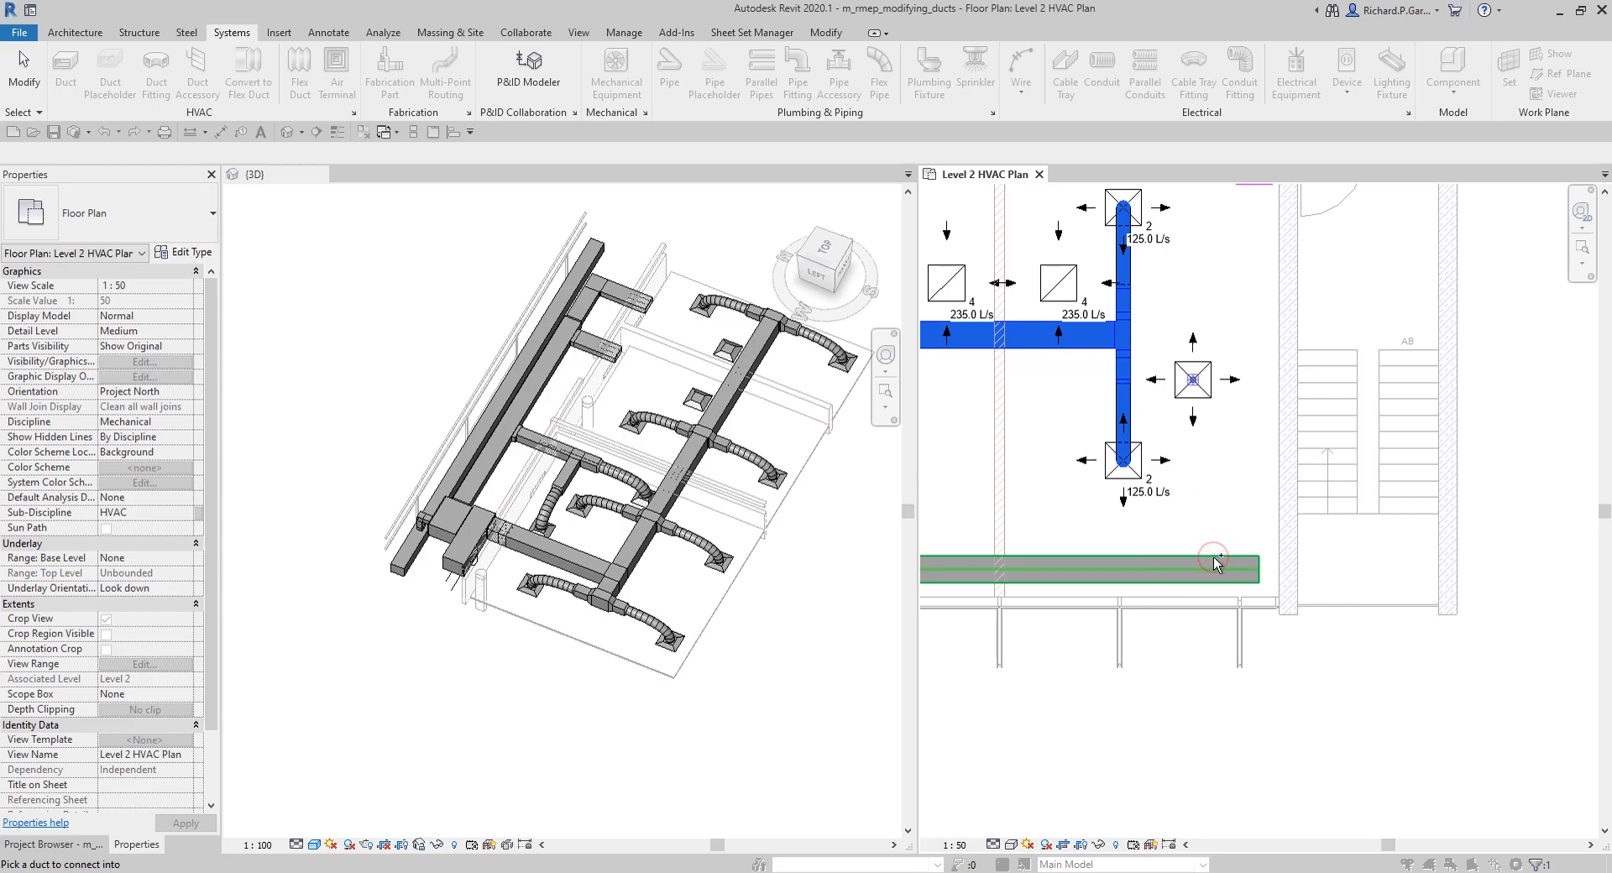
pyautogui.click(1216, 563)
pyautogui.press('ctrl')
pyautogui.press('ctrl')
pyautogui.press('ctrl')
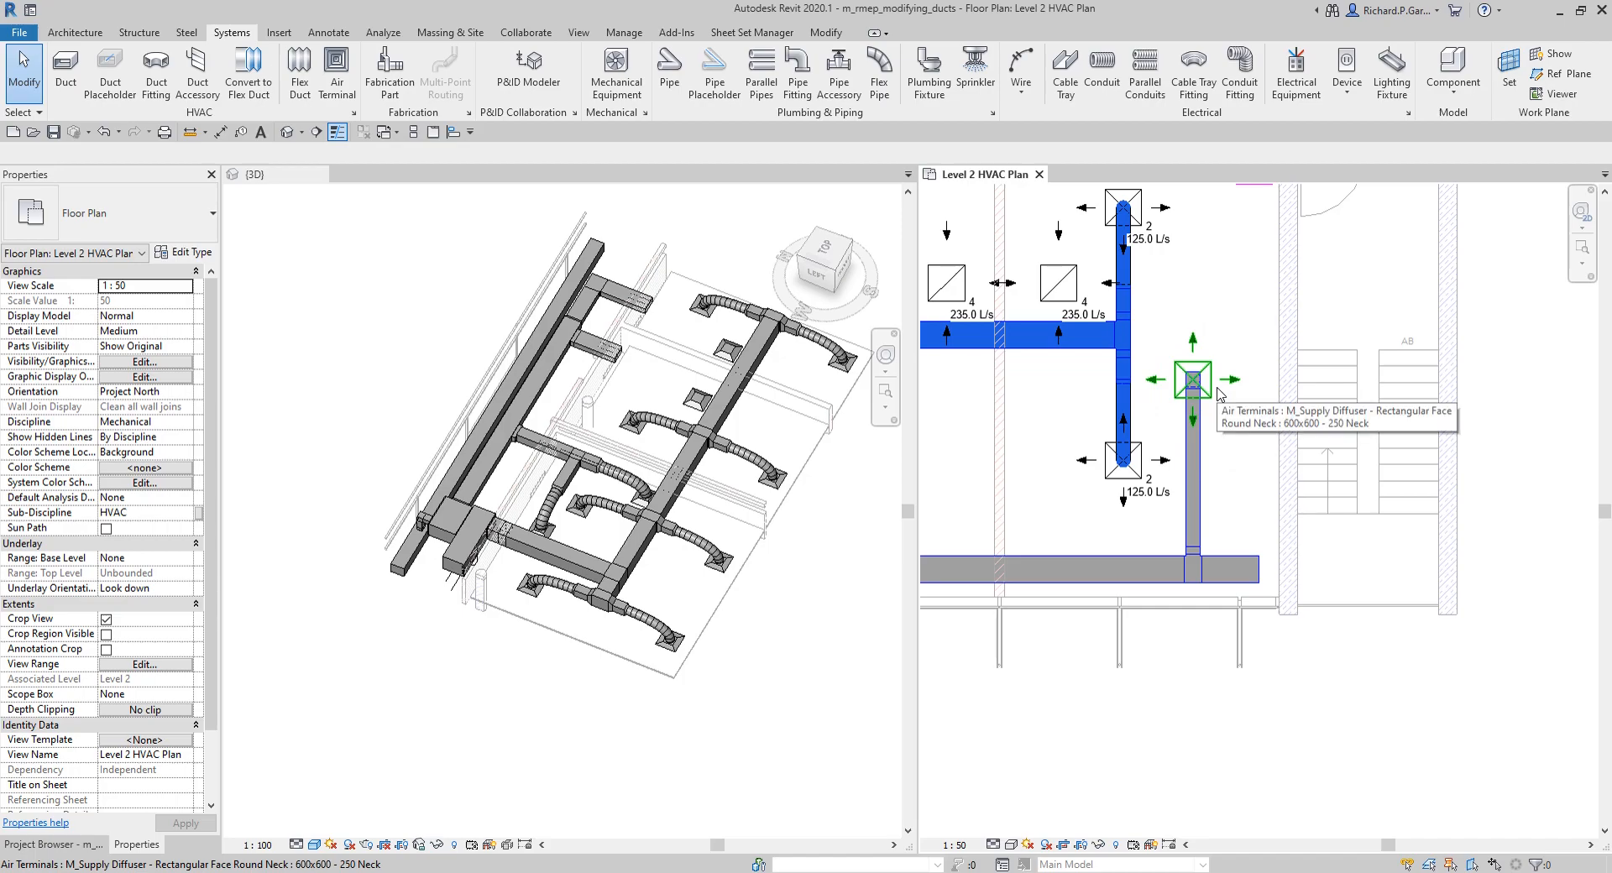
pyautogui.click(1211, 507)
pyautogui.press('Delete')
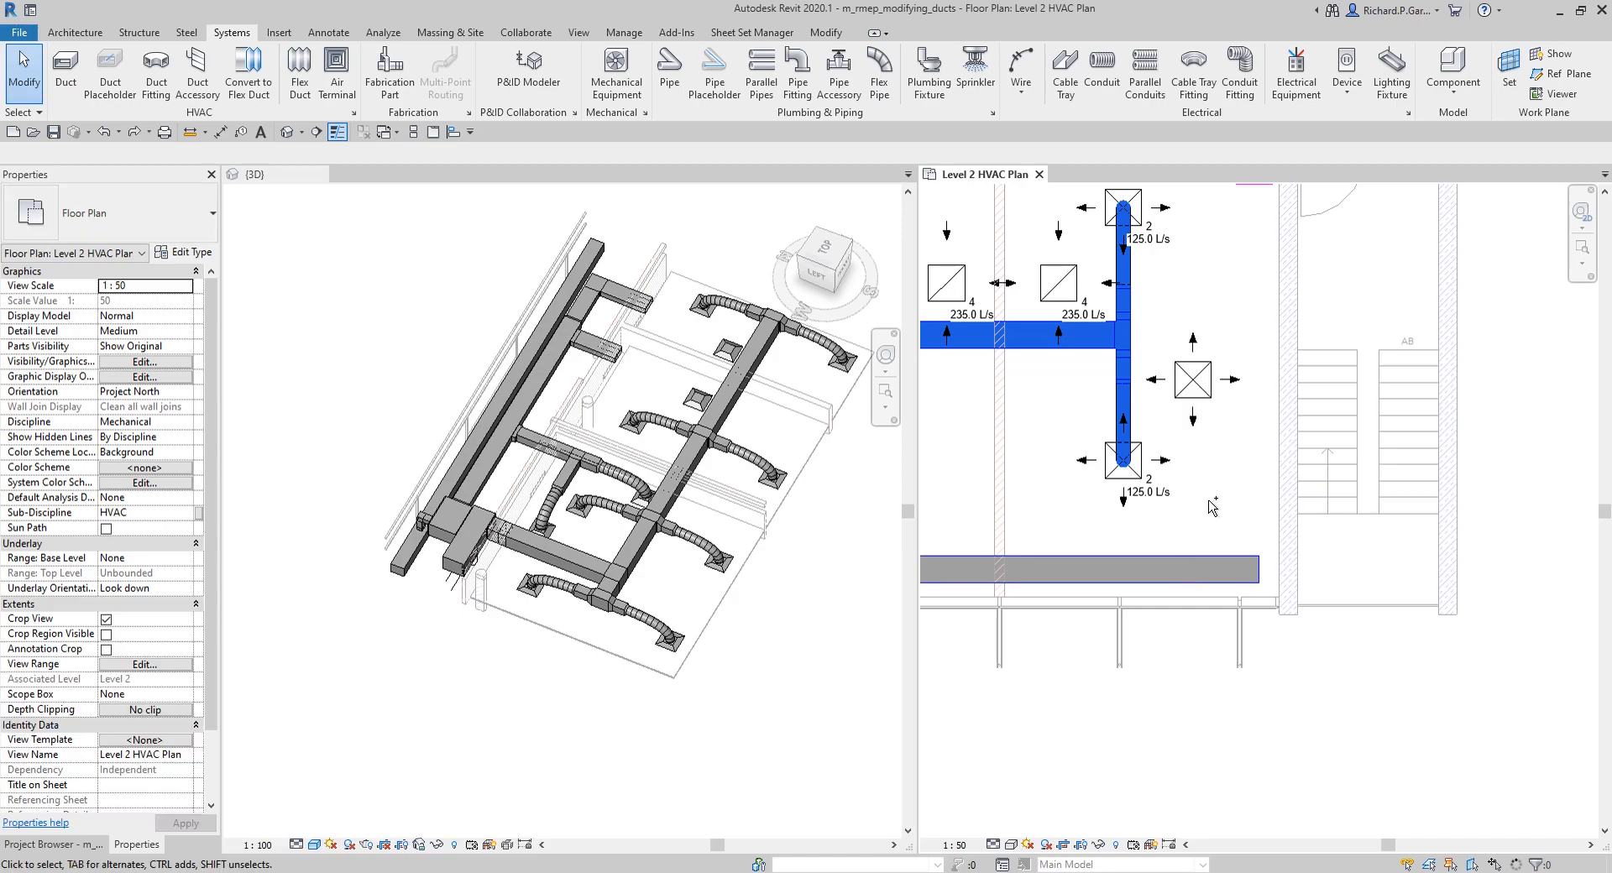
# Step: Connect the new supply diffuser into the duct along the exterior wall using Connect Into, and highlight the connected duct network
pyautogui.click(1193, 380)
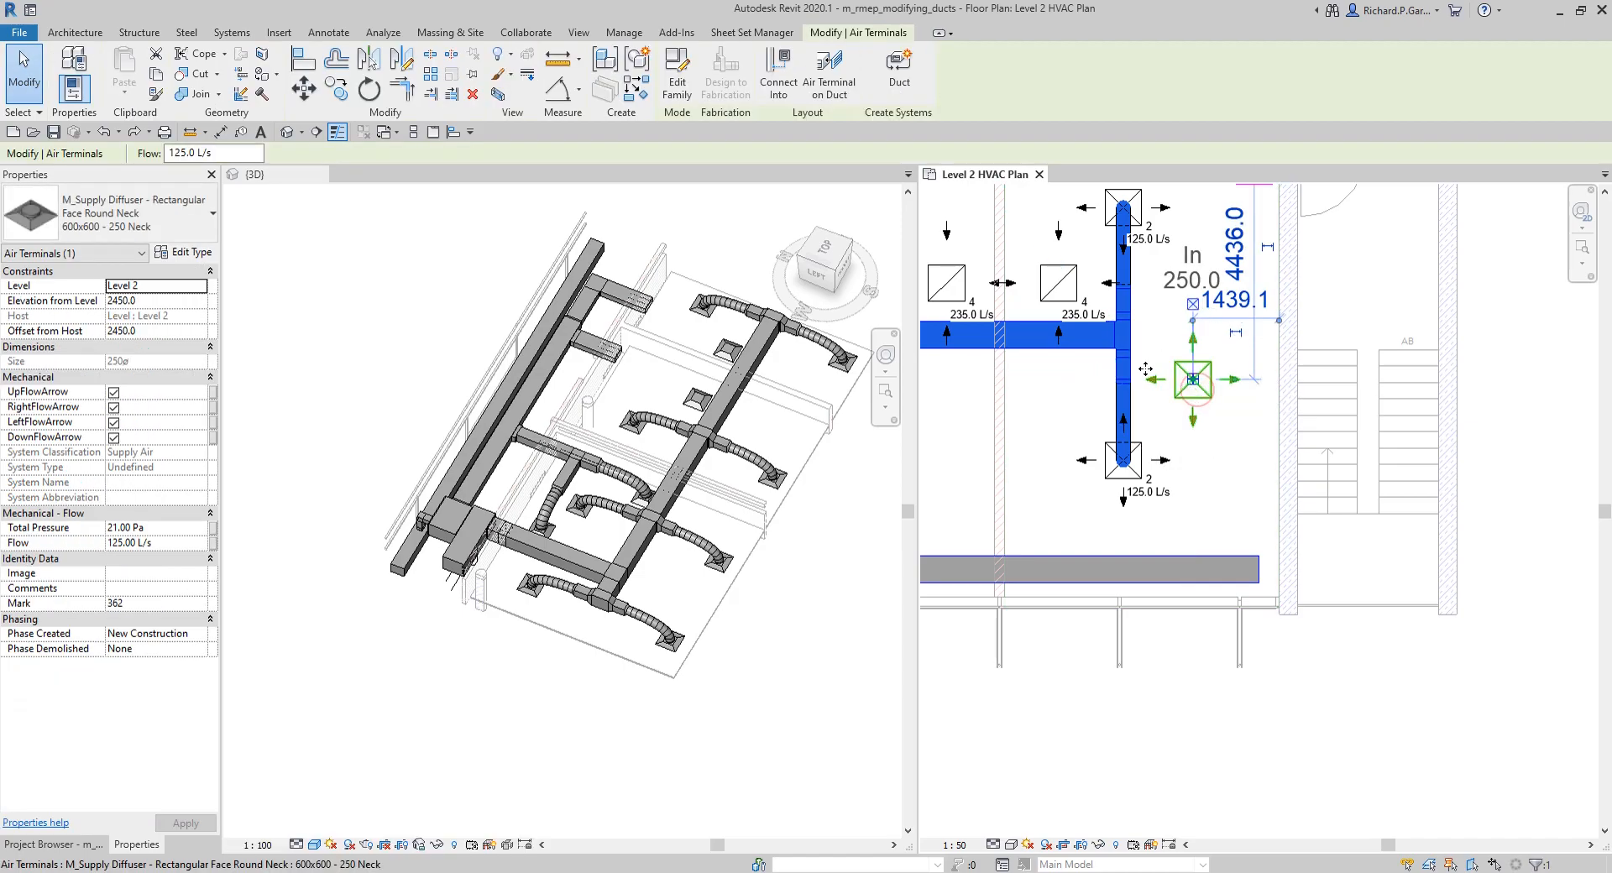
pyautogui.click(776, 77)
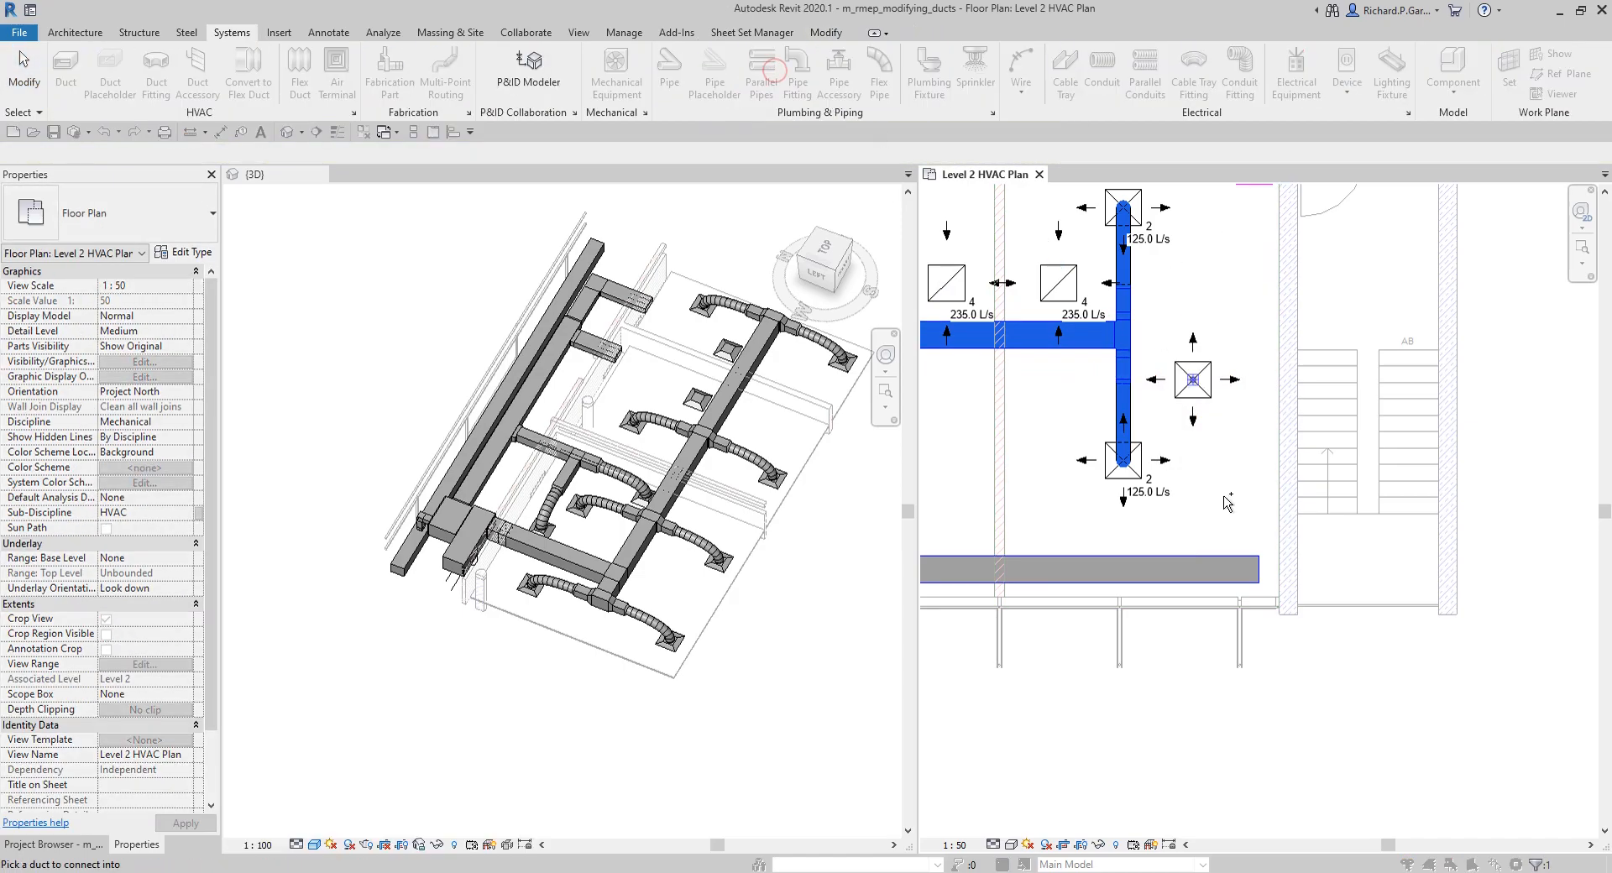
pyautogui.click(1246, 563)
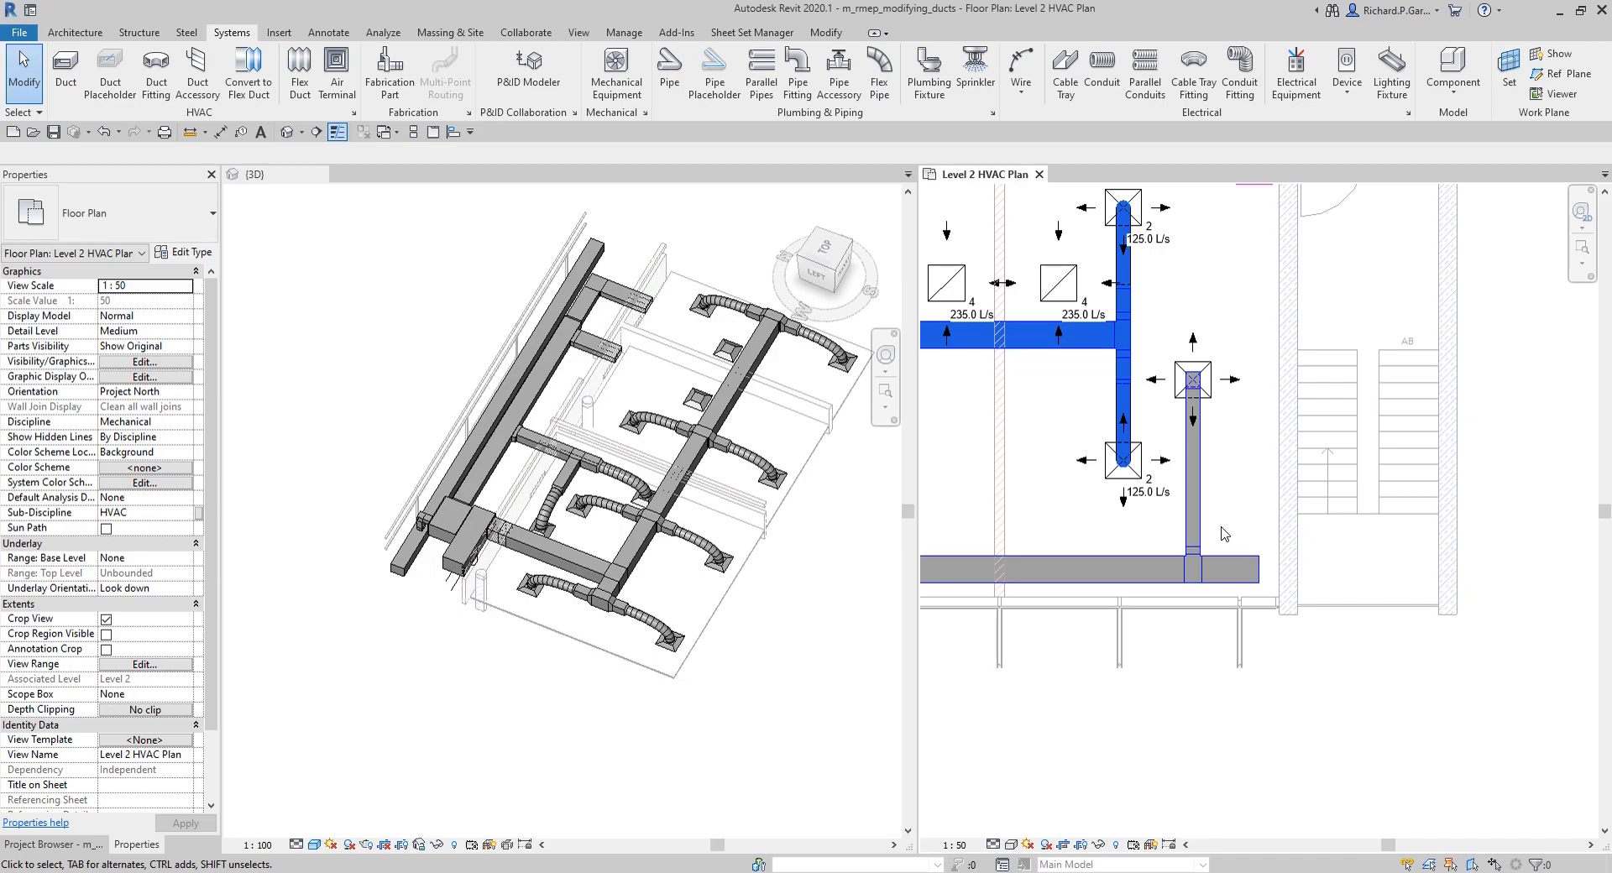
pyautogui.press('Tab')
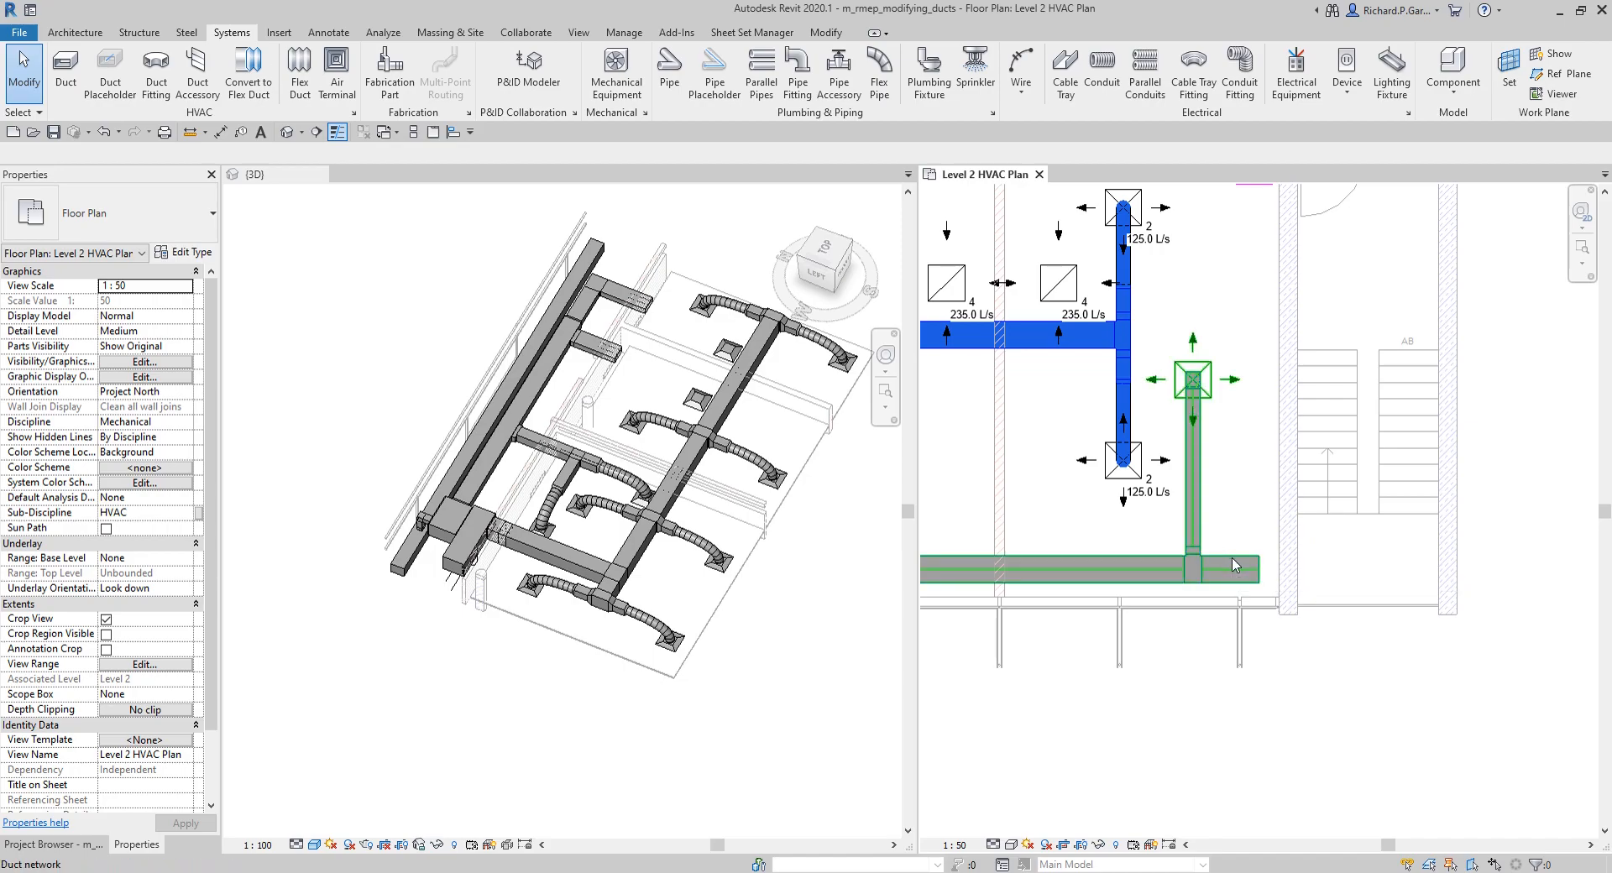
# Step: Delete the connected test network along the exterior wall, including its duct, branch and supply diffuser
pyautogui.click(1234, 565)
pyautogui.press('Delete')
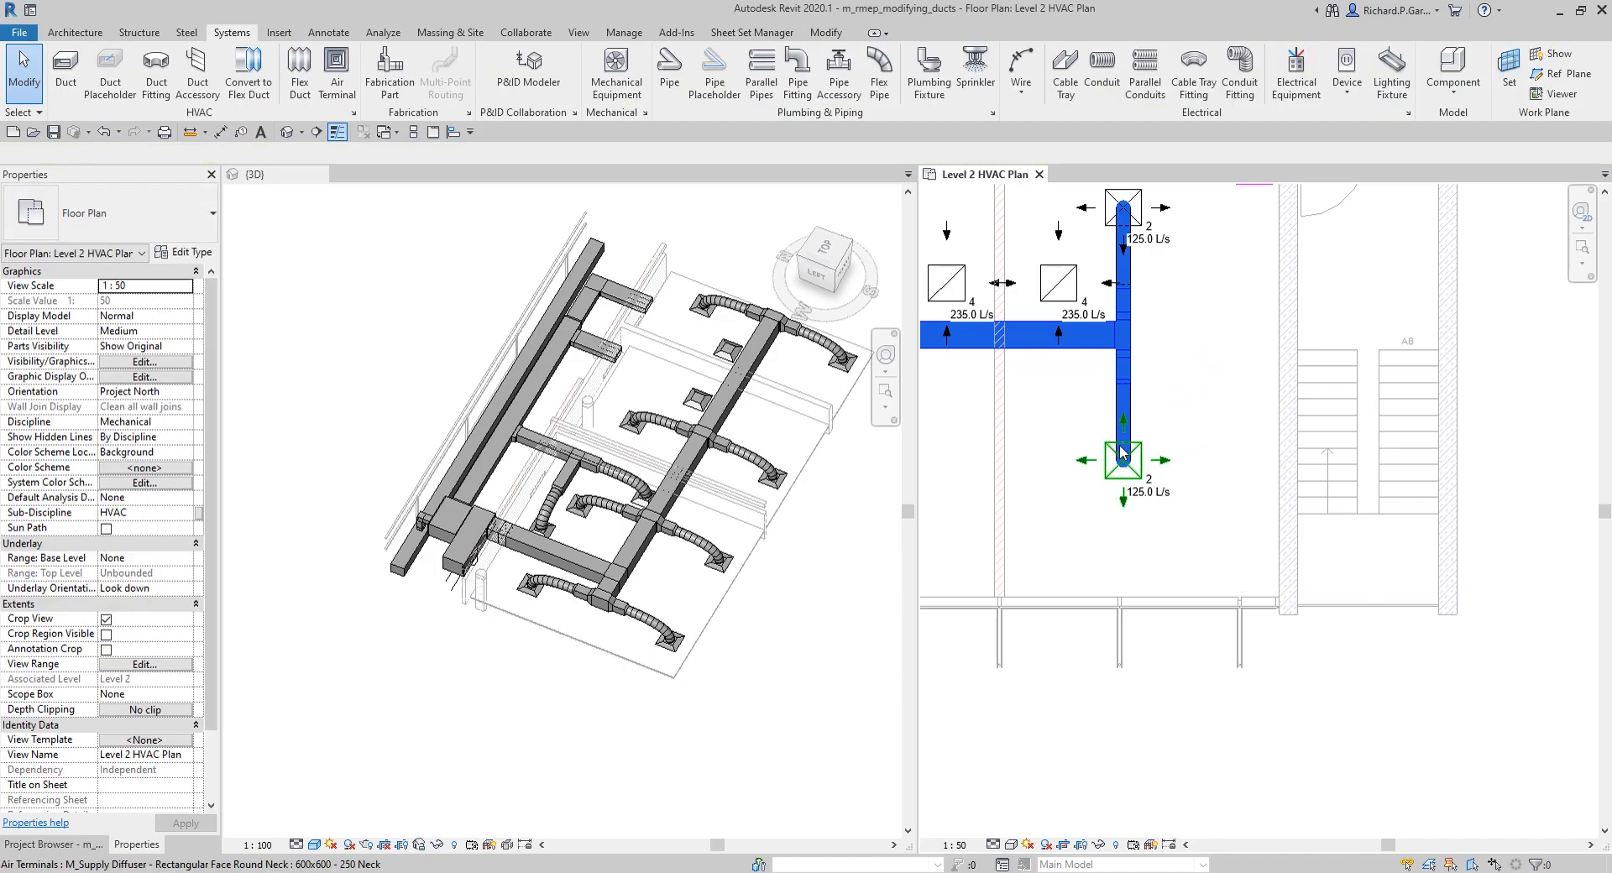
# Step: Connect the return diffuser on the EDP Management 38 side of the partition wall to the open return duct above it using Connect Into
pyautogui.scroll(-2, 1125, 471)
pyautogui.moveTo(1125, 470); pyautogui.dragTo(1139, 516, button='middle')
pyautogui.scroll(5, 1133, 504)
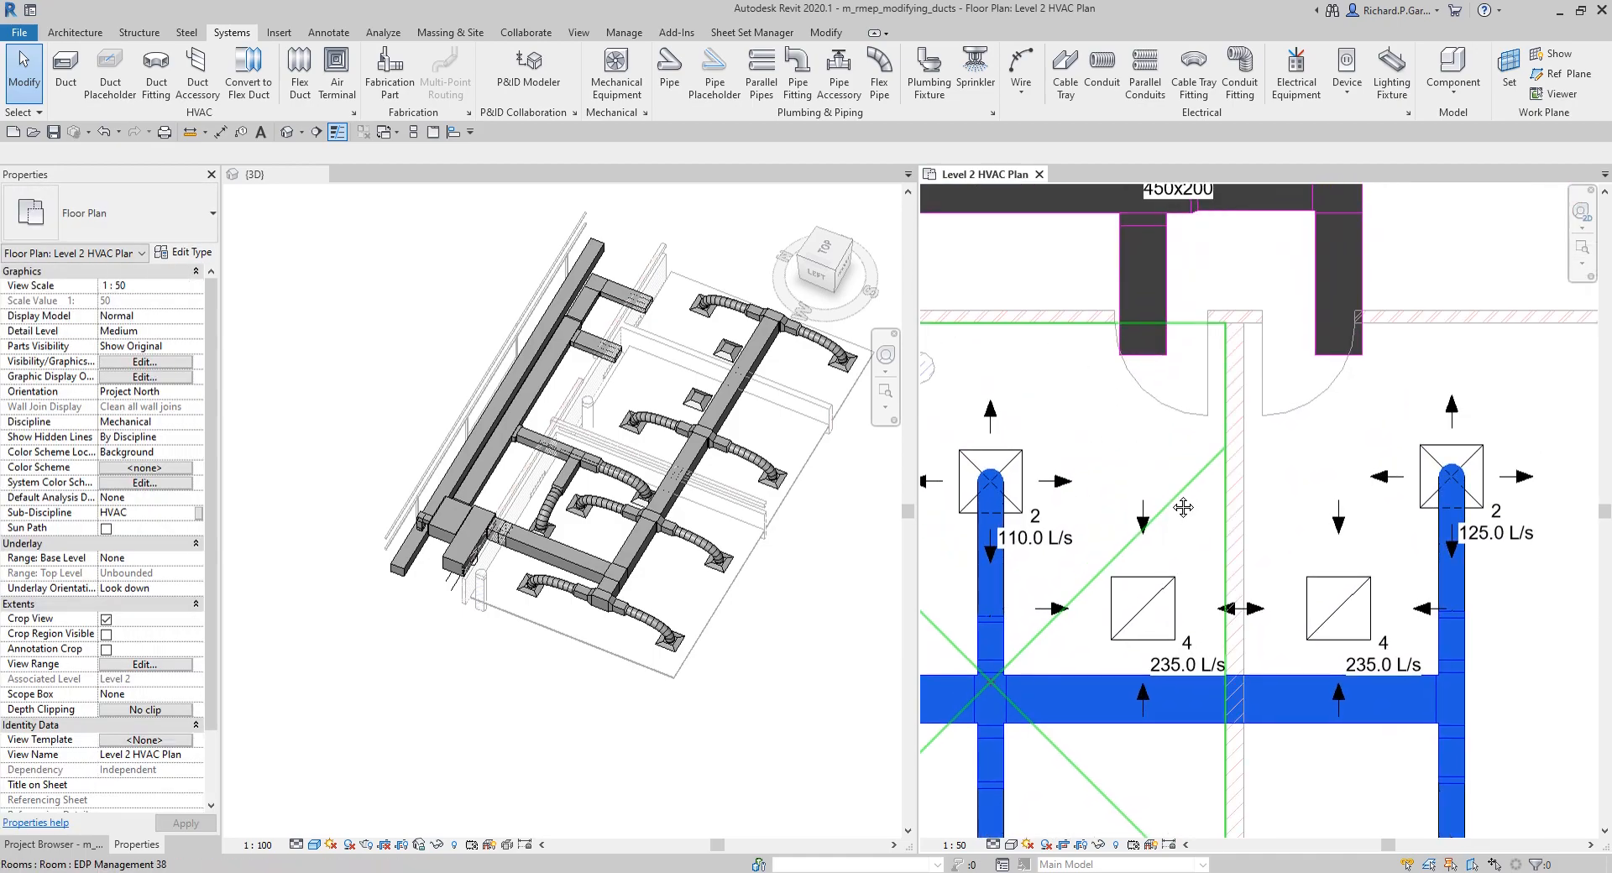
pyautogui.scroll(1, 1126, 496)
pyautogui.click(1185, 593)
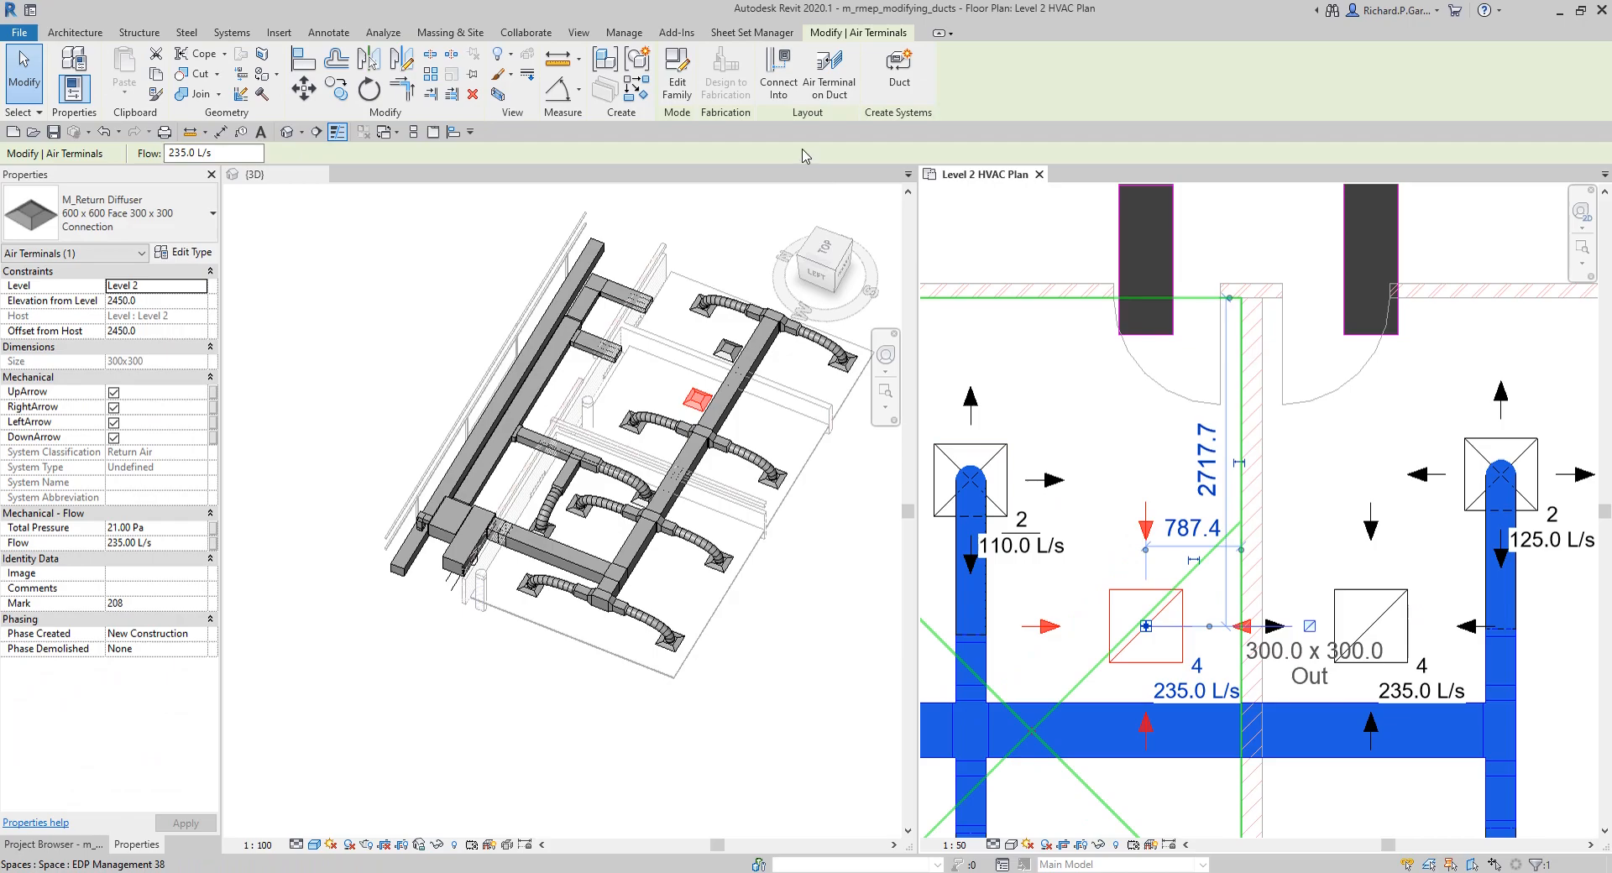
pyautogui.click(777, 82)
pyautogui.press('Escape')
pyautogui.press('Escape')
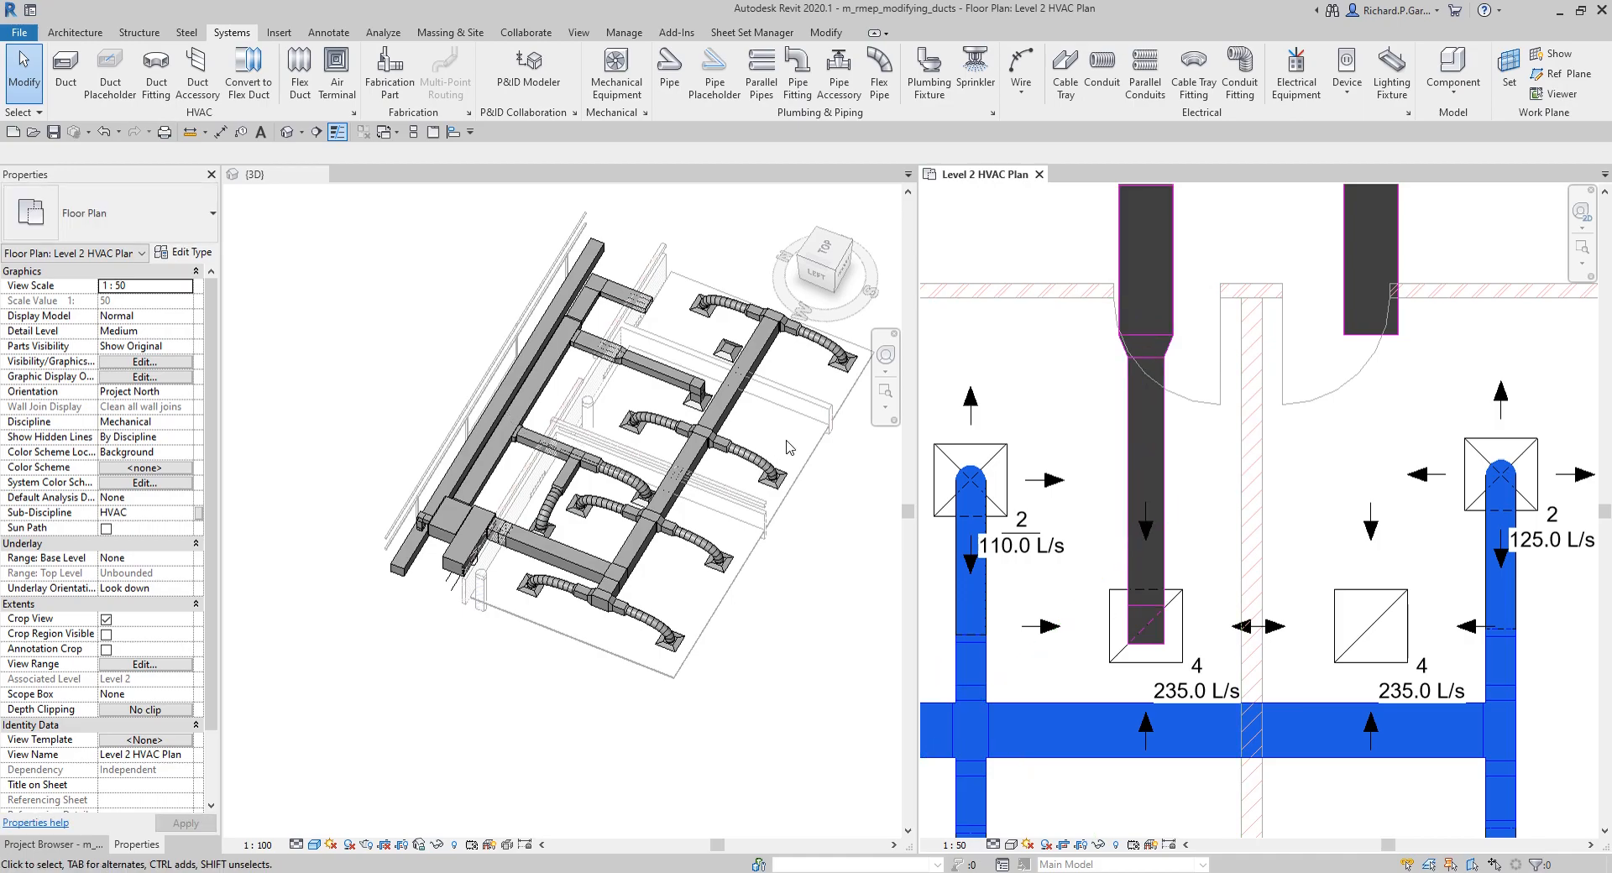
# Step: Convert the rigid duct at the newly connected return diffuser to round flex duct in the 3D view
pyautogui.scroll(6, 685, 394)
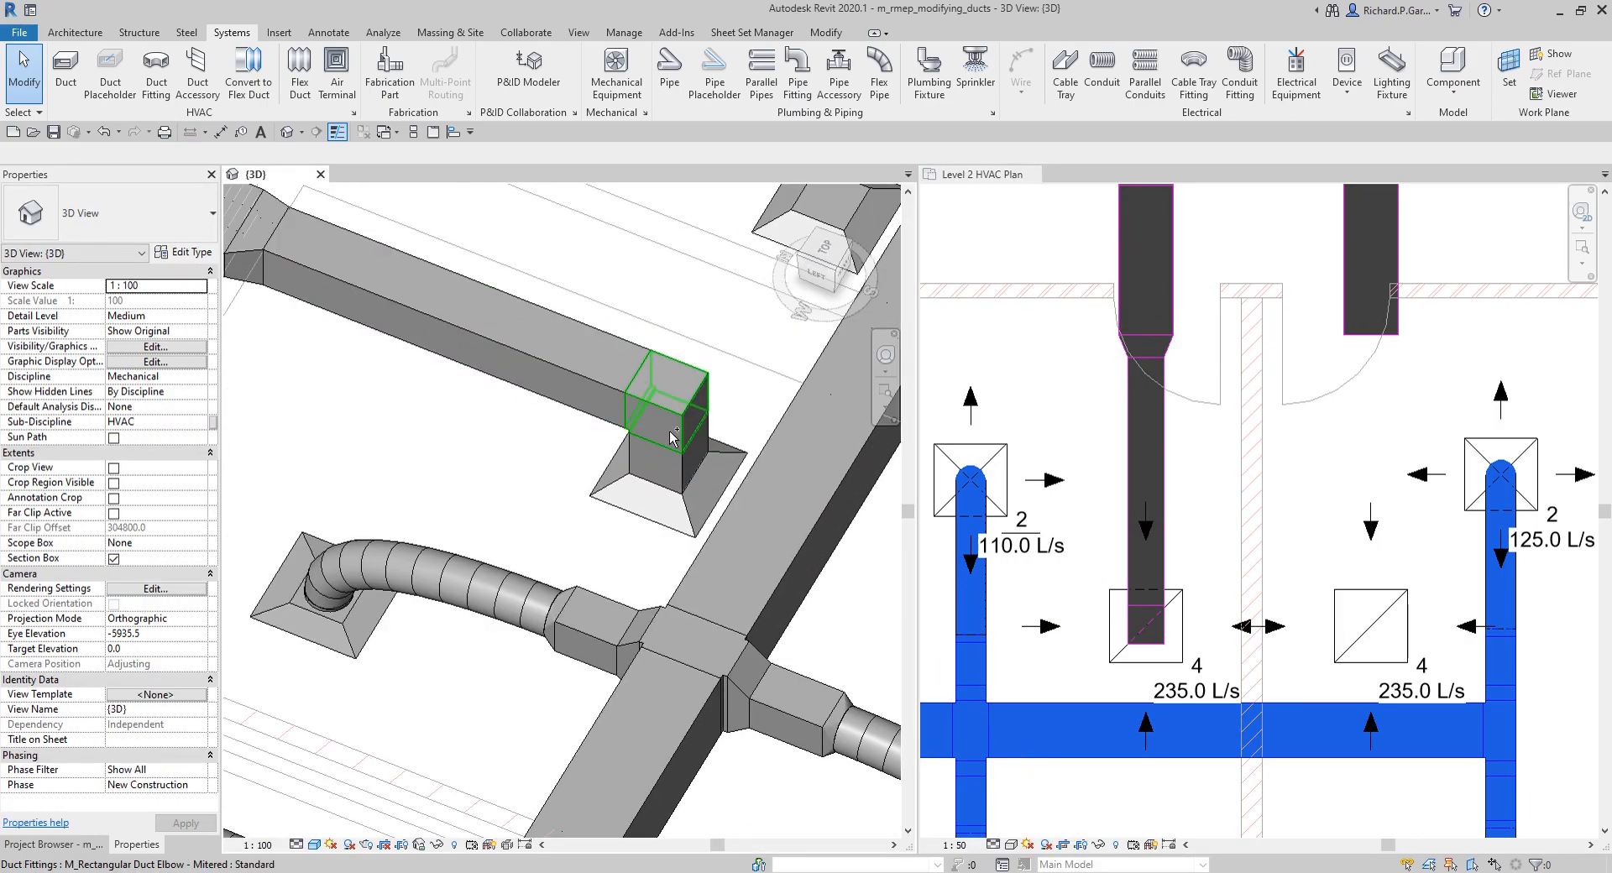
pyautogui.scroll(-5, 682, 470)
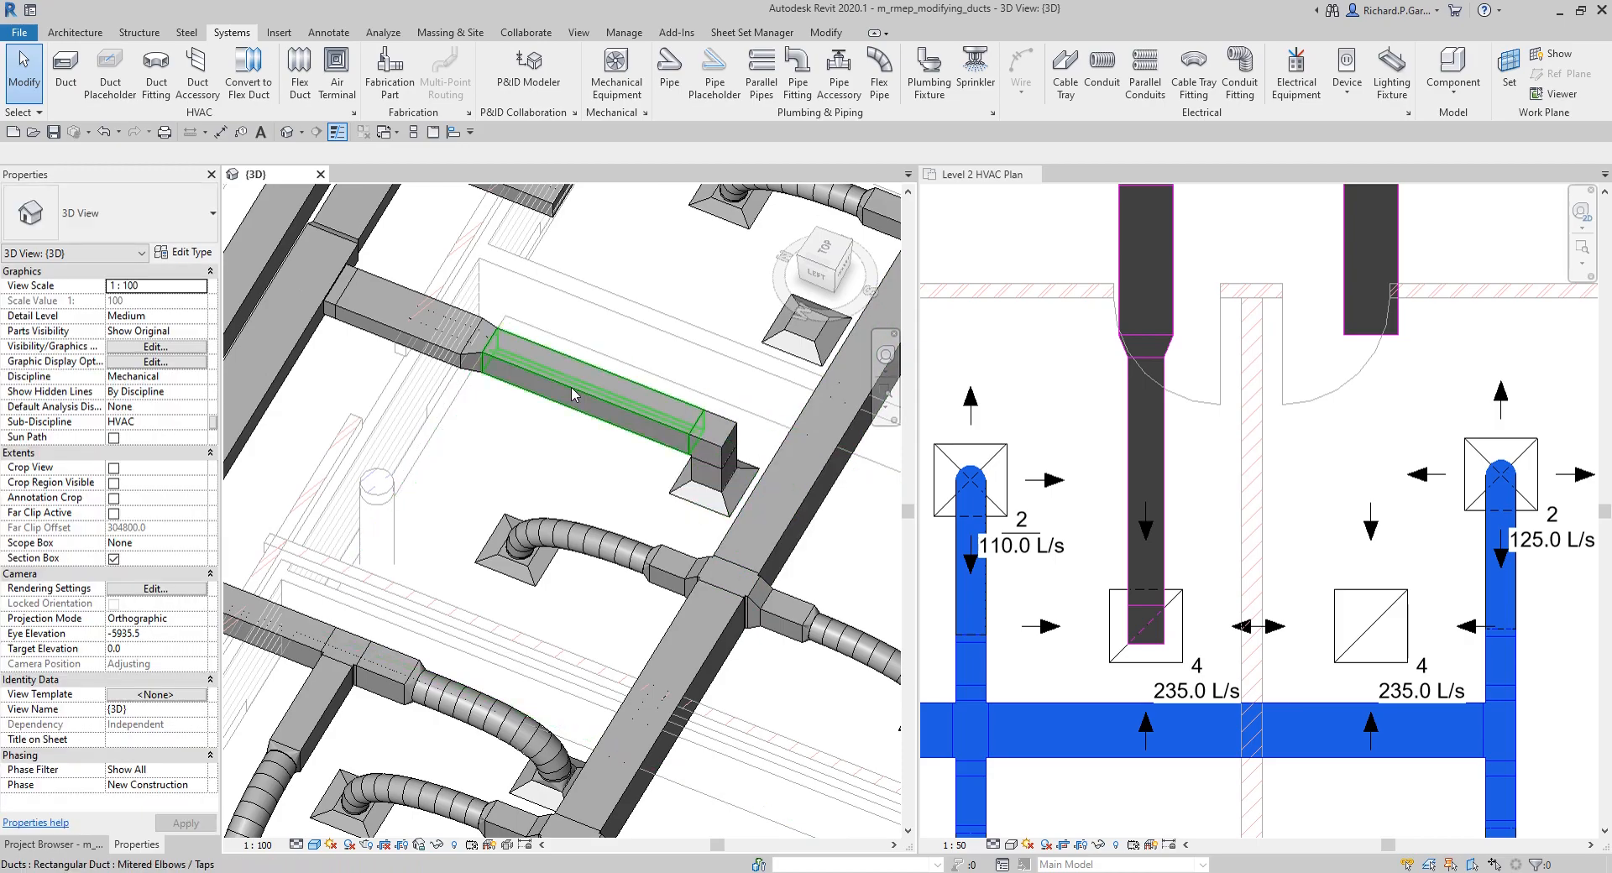
pyautogui.click(249, 76)
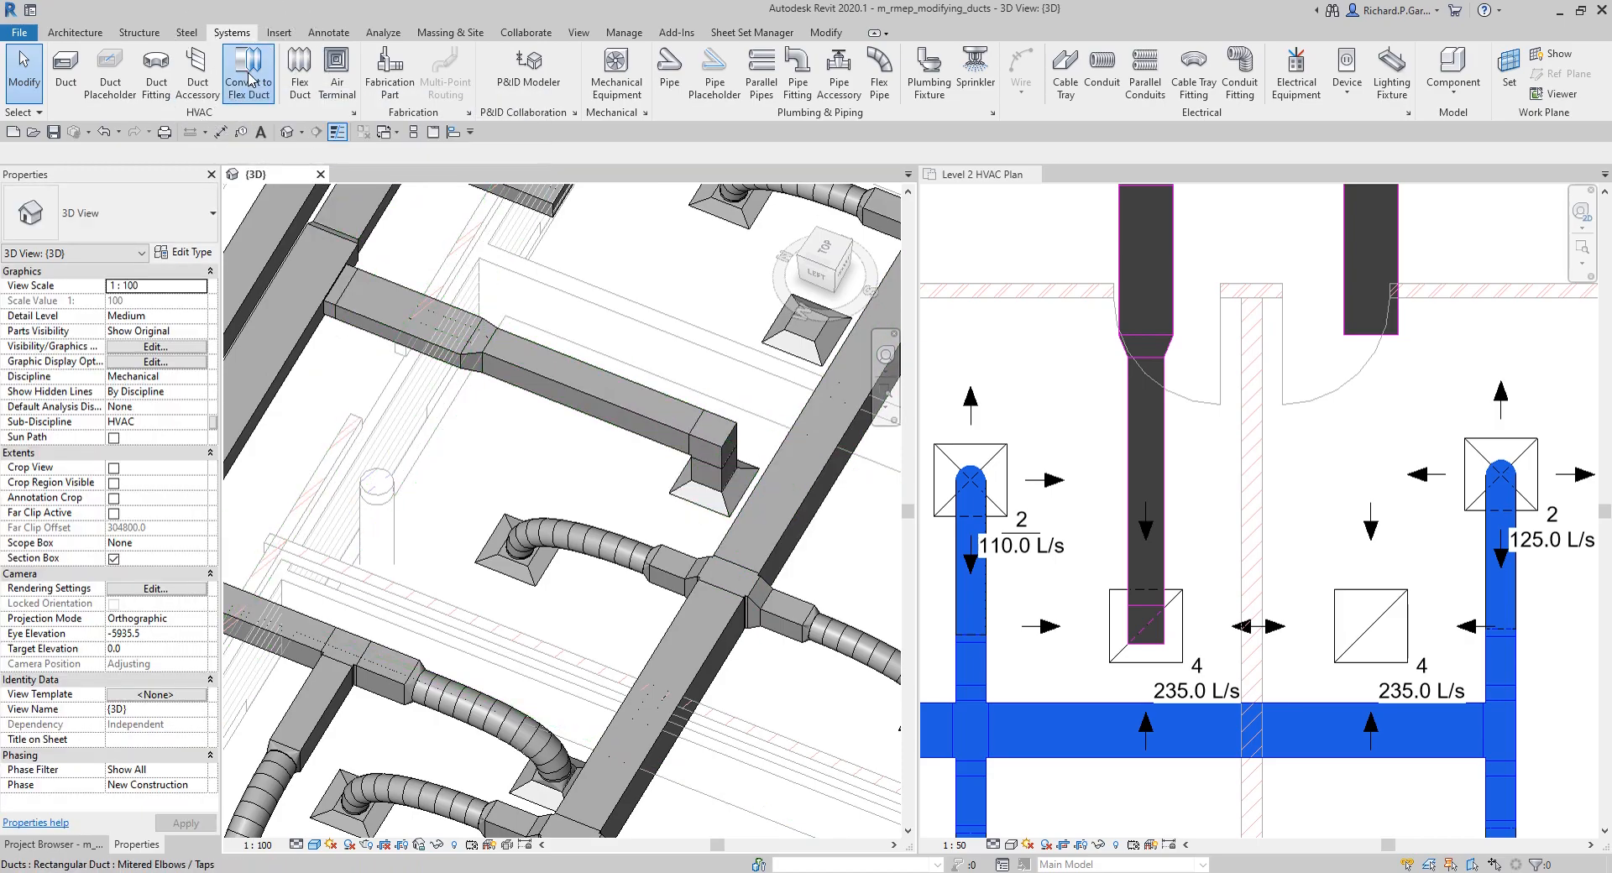
pyautogui.click(678, 499)
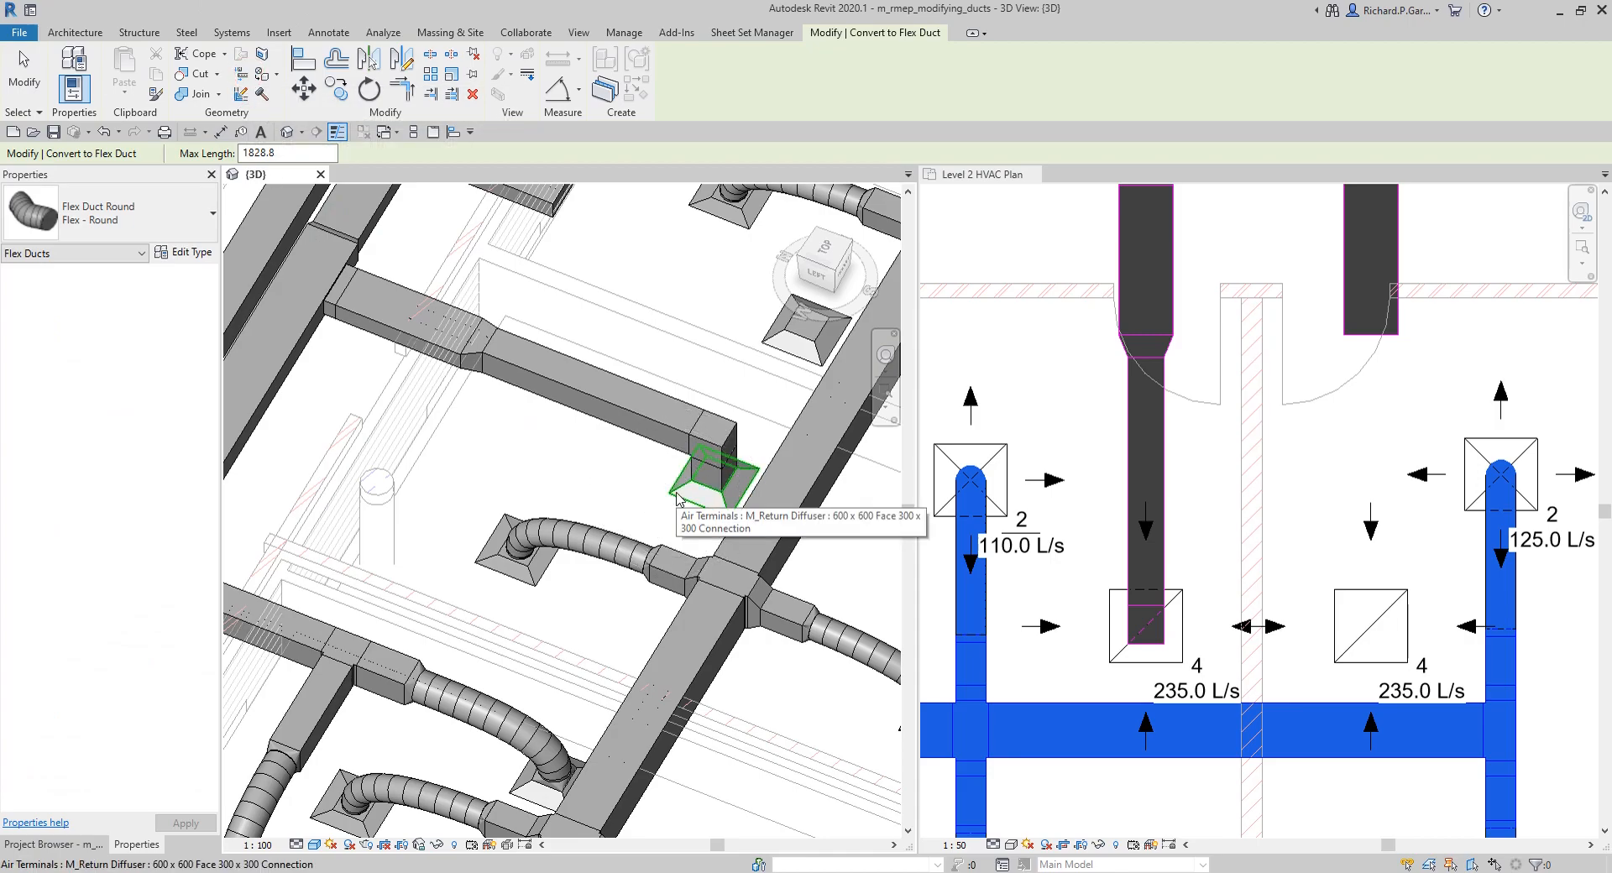
pyautogui.click(674, 492)
pyautogui.scroll(-2, 710, 496)
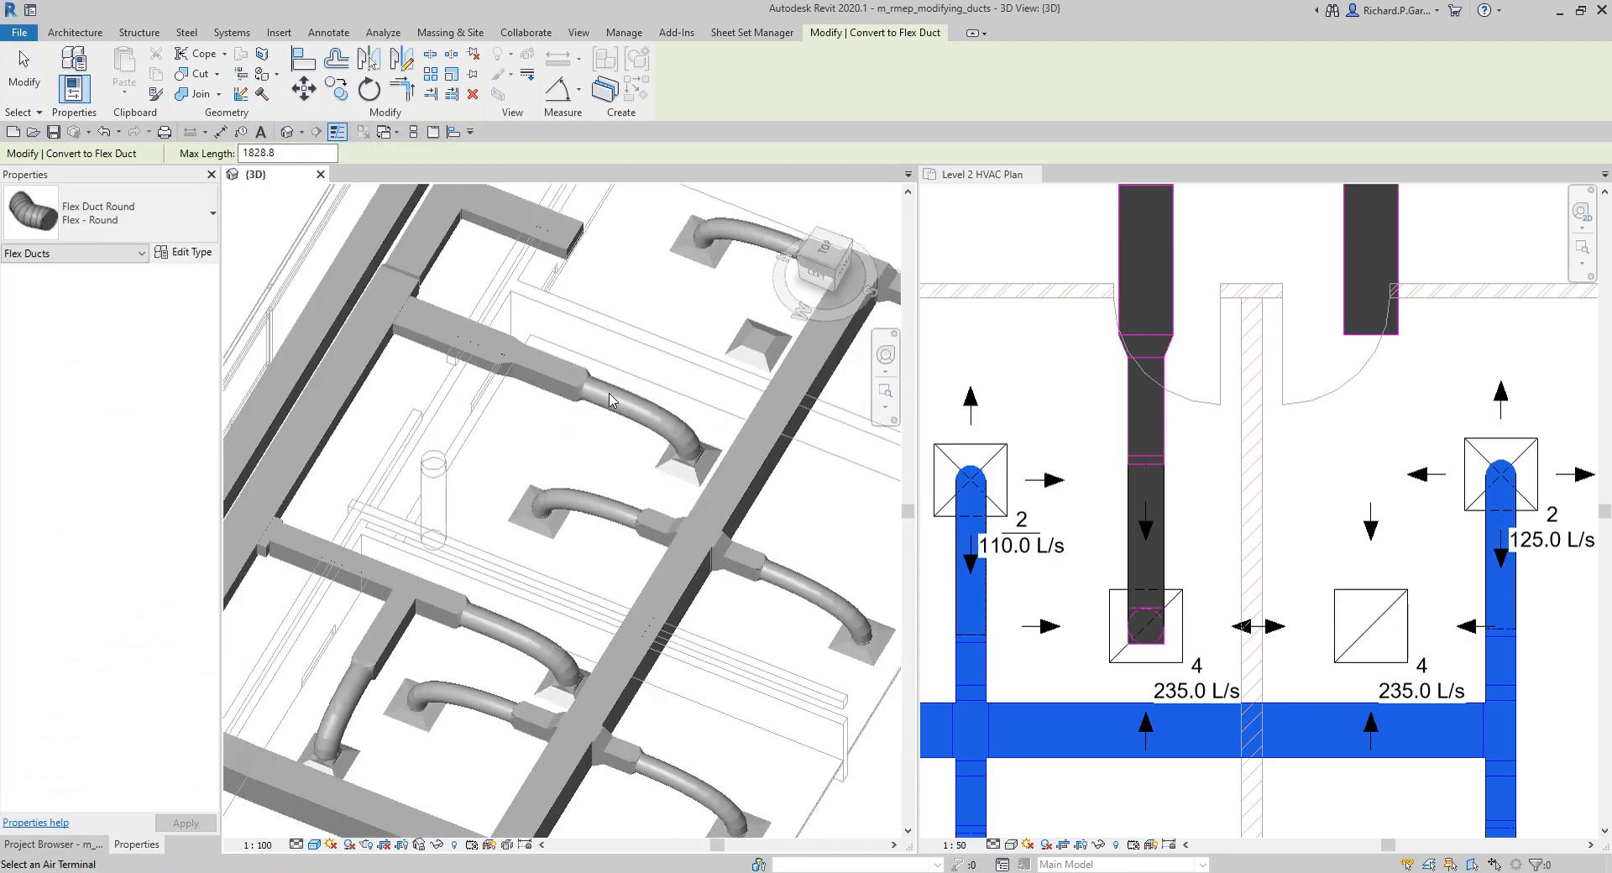
pyautogui.click(31, 80)
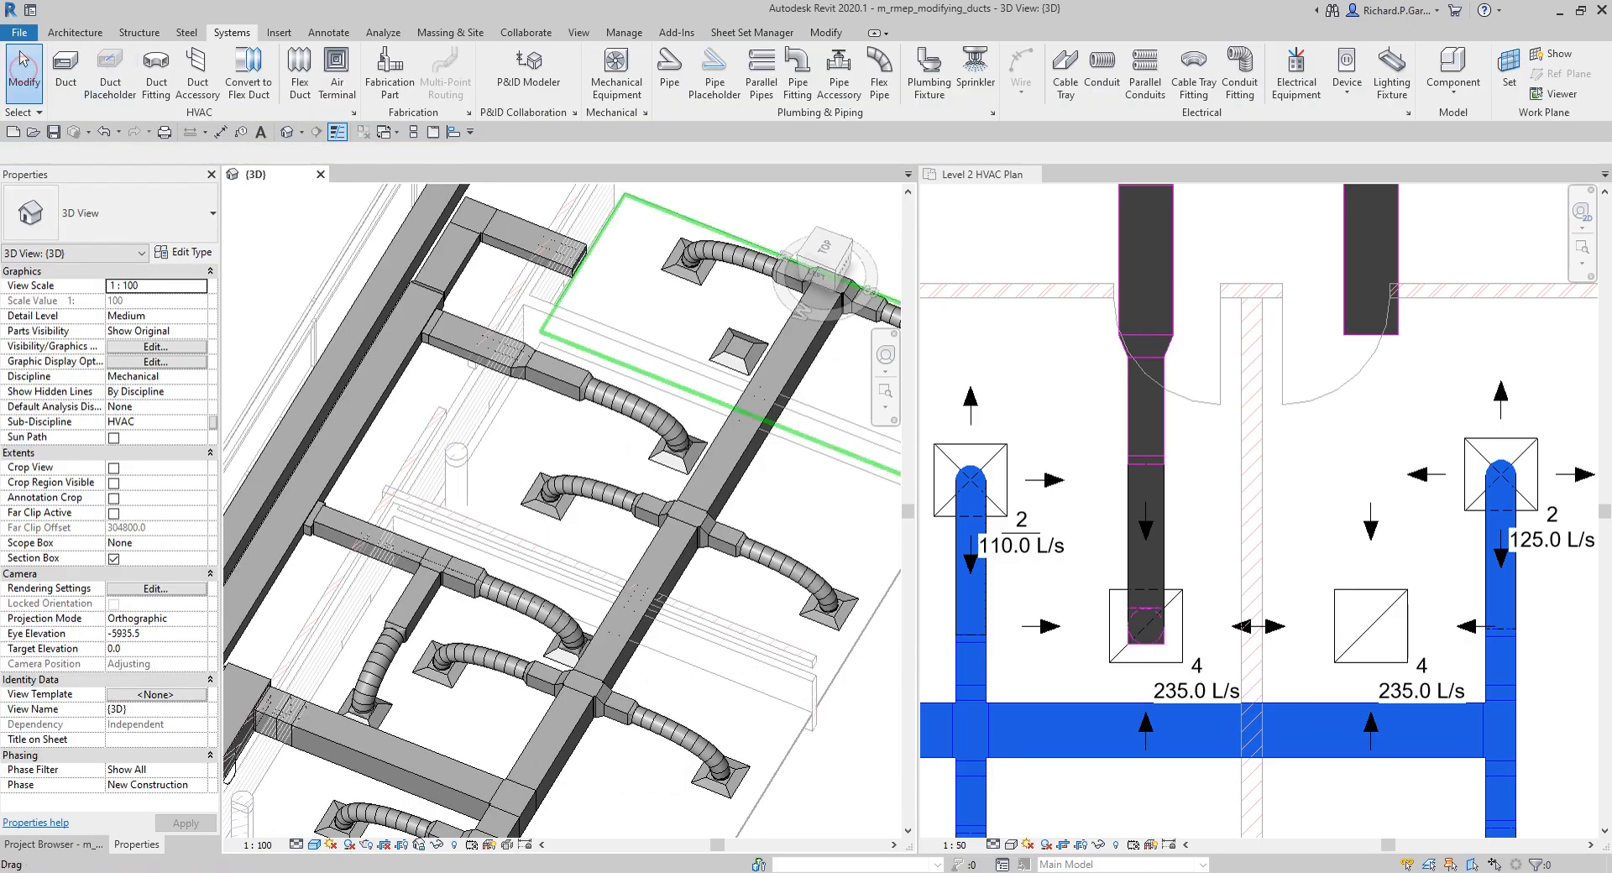
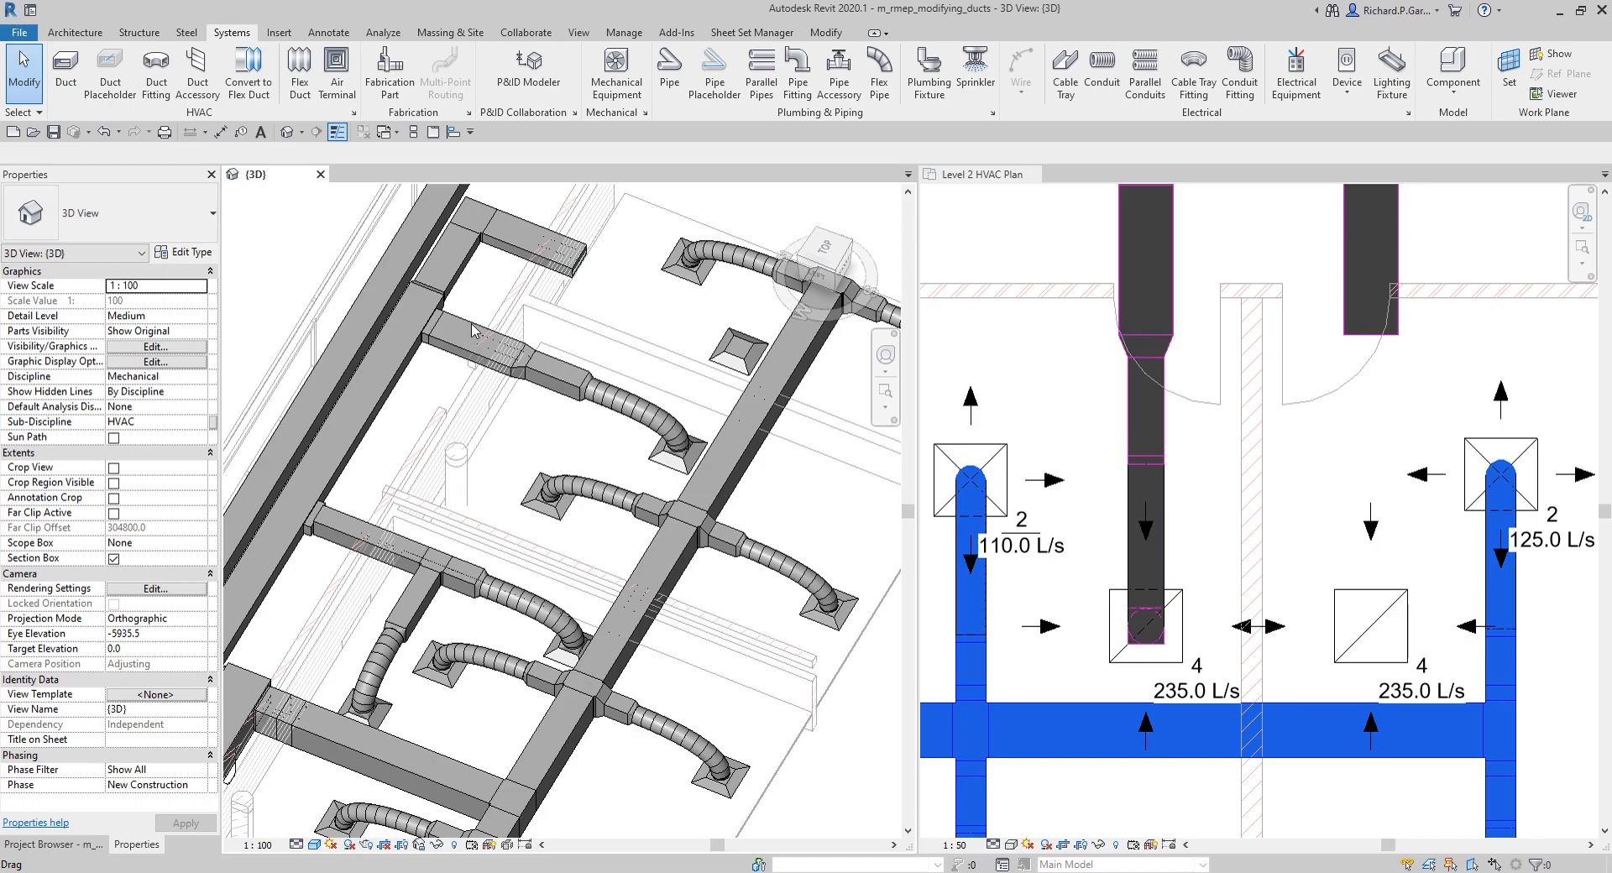
# Step: Draw a 450 x 200 duct from the open end of the return branch to the unconnected return diffuser in the 3D view
pyautogui.keyDown('shift'); pyautogui.moveTo(739, 344); pyautogui.dragTo(613, 386, button='middle'); pyautogui.keyUp('shift')
pyautogui.moveTo(823, 462); pyautogui.dragTo(595, 439, button='middle')
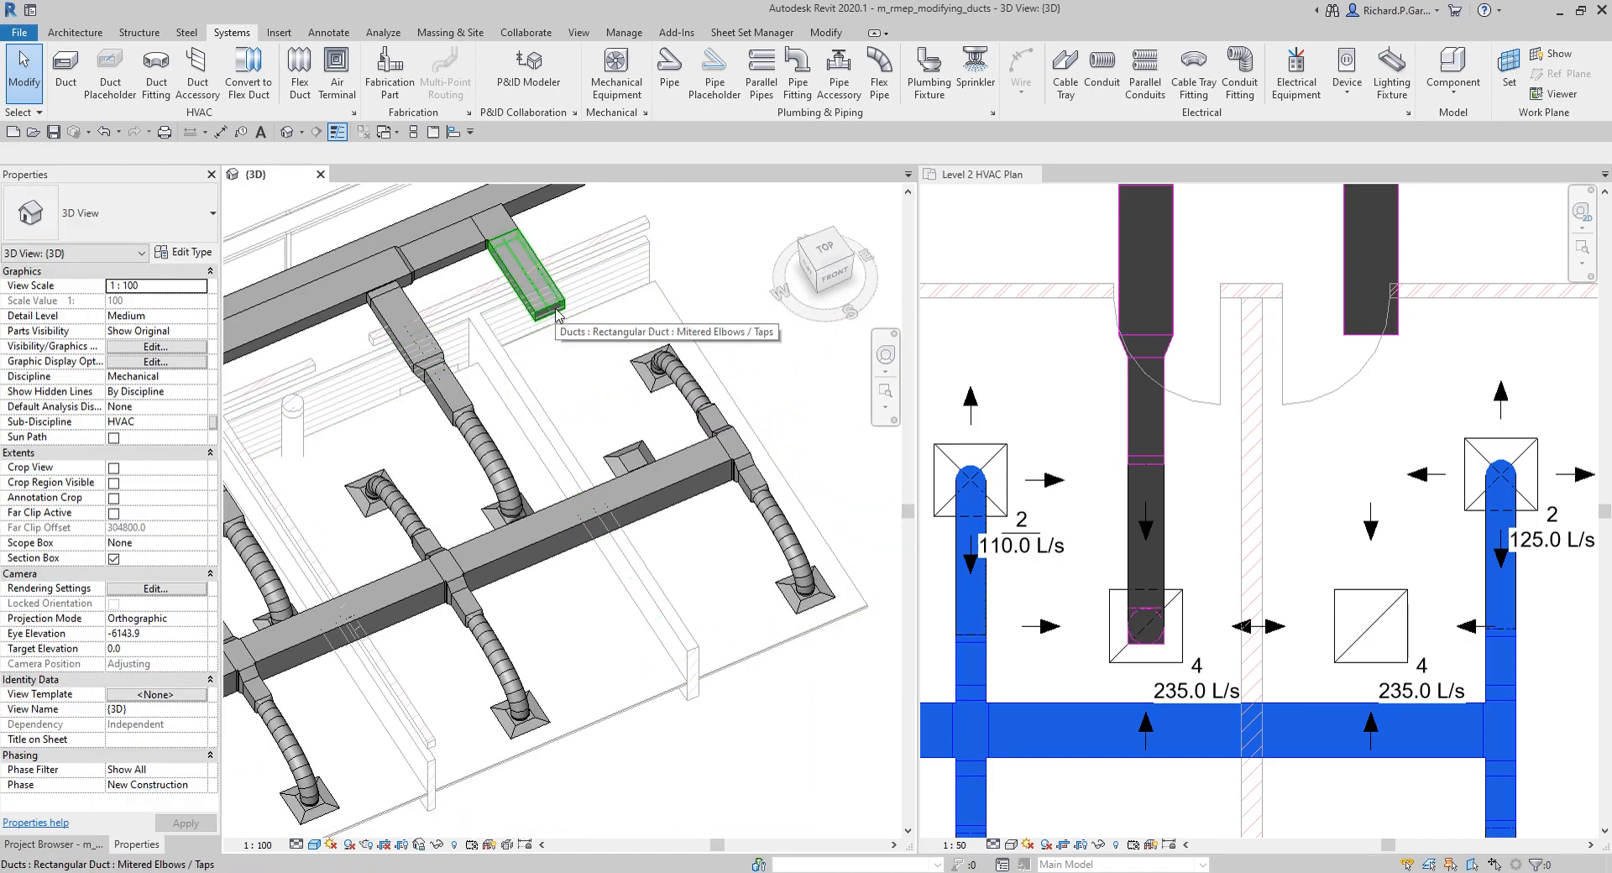
pyautogui.click(554, 312)
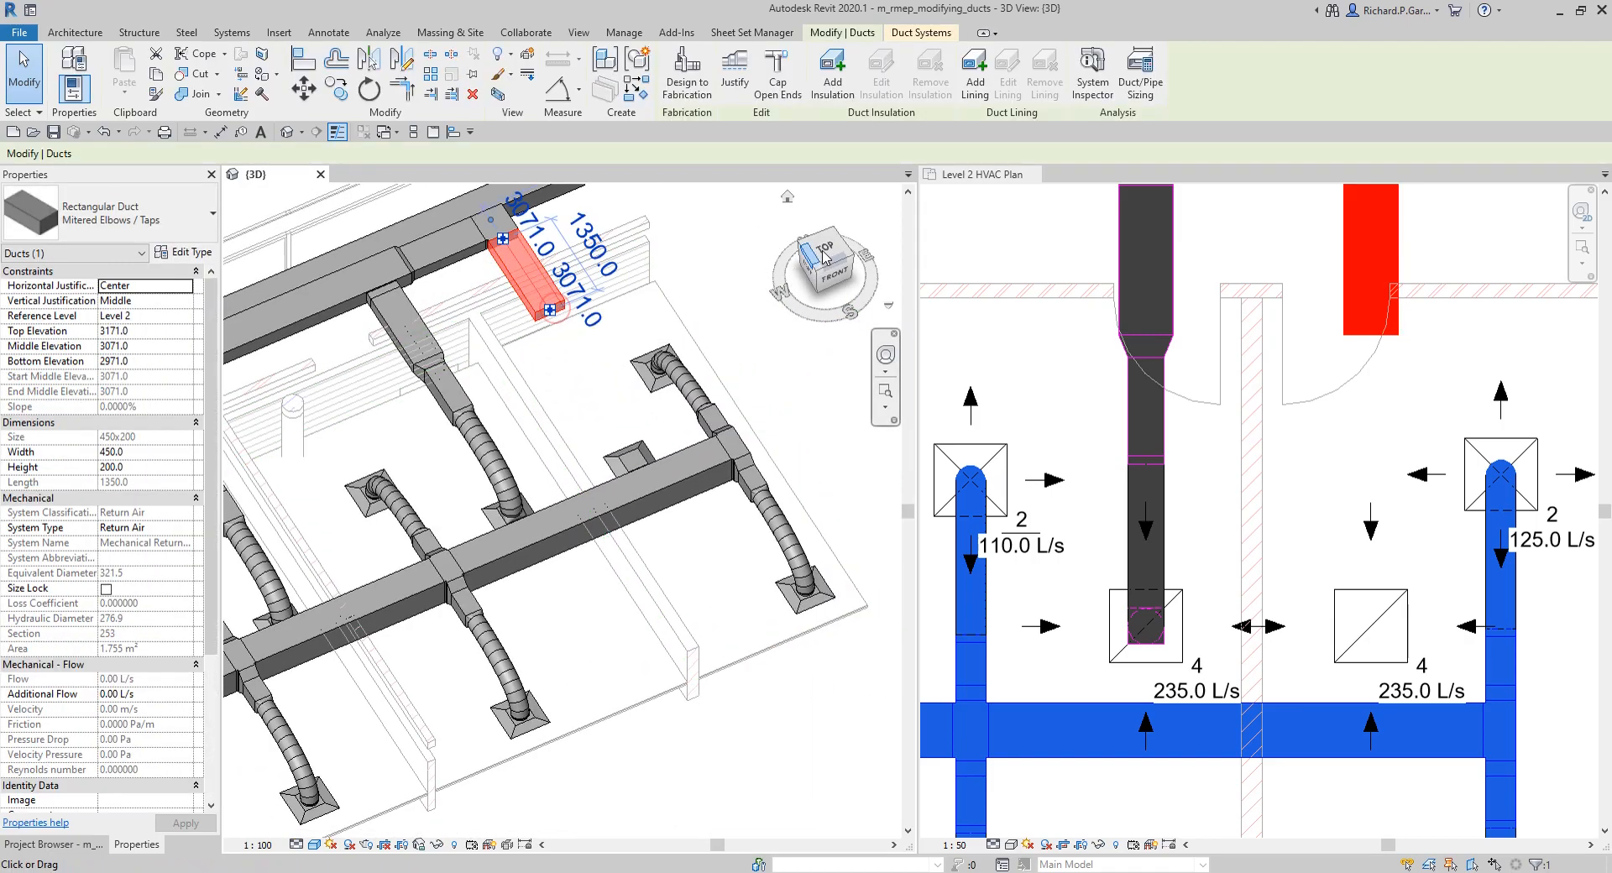
pyautogui.click(827, 250)
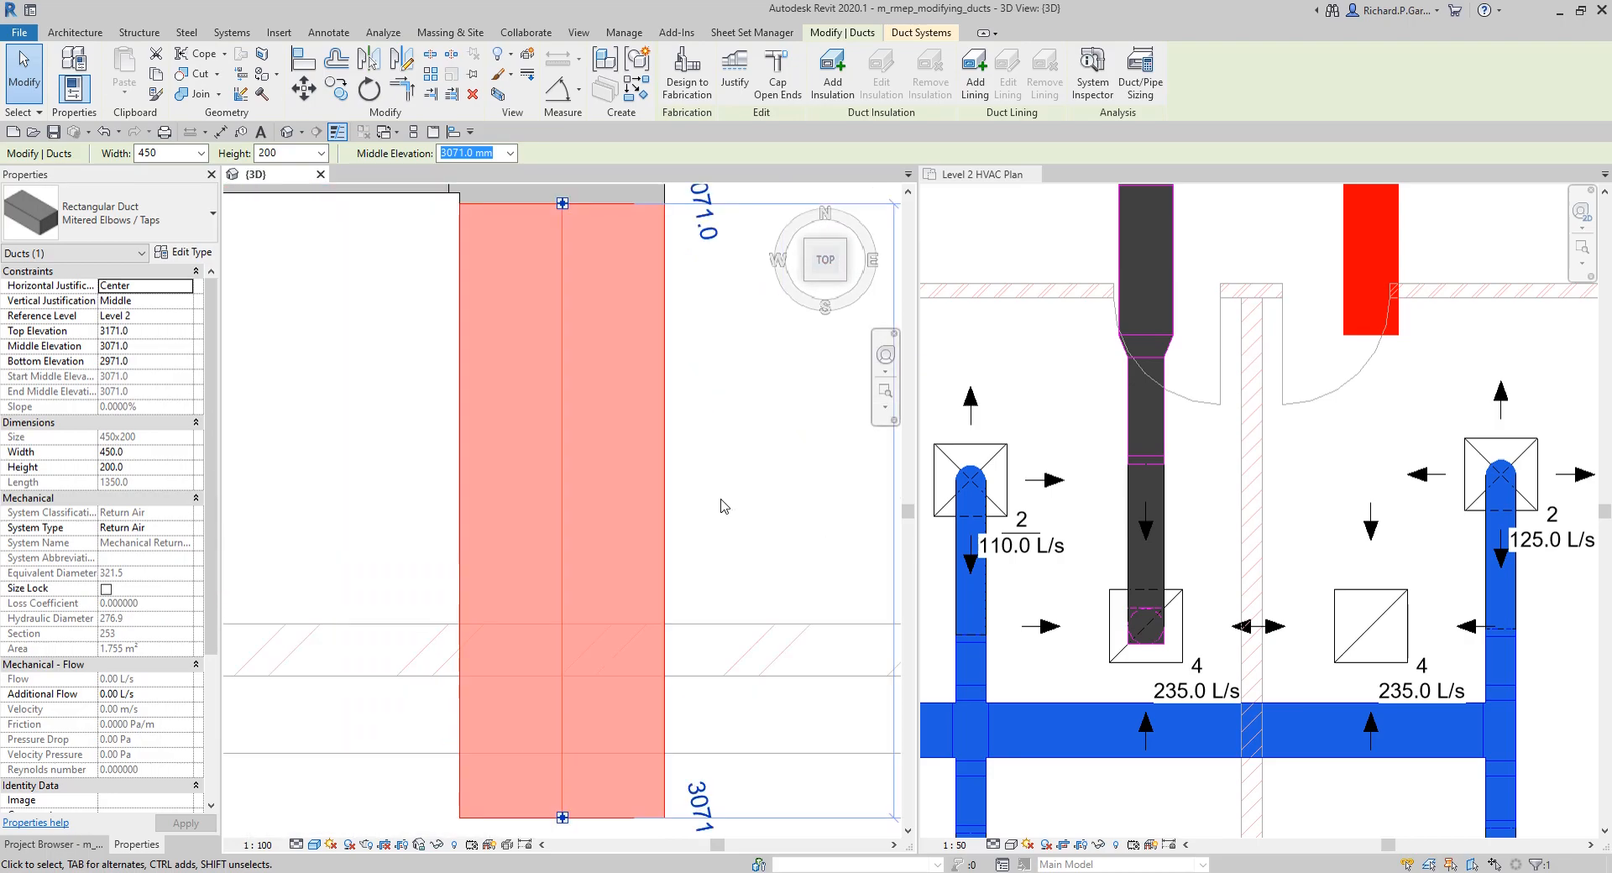
pyautogui.scroll(-2, 606, 420)
pyautogui.keyDown('shift'); pyautogui.moveTo(616, 568); pyautogui.dragTo(752, 439, button='middle'); pyautogui.keyUp('shift')
pyautogui.moveTo(800, 548); pyautogui.dragTo(612, 484, button='middle')
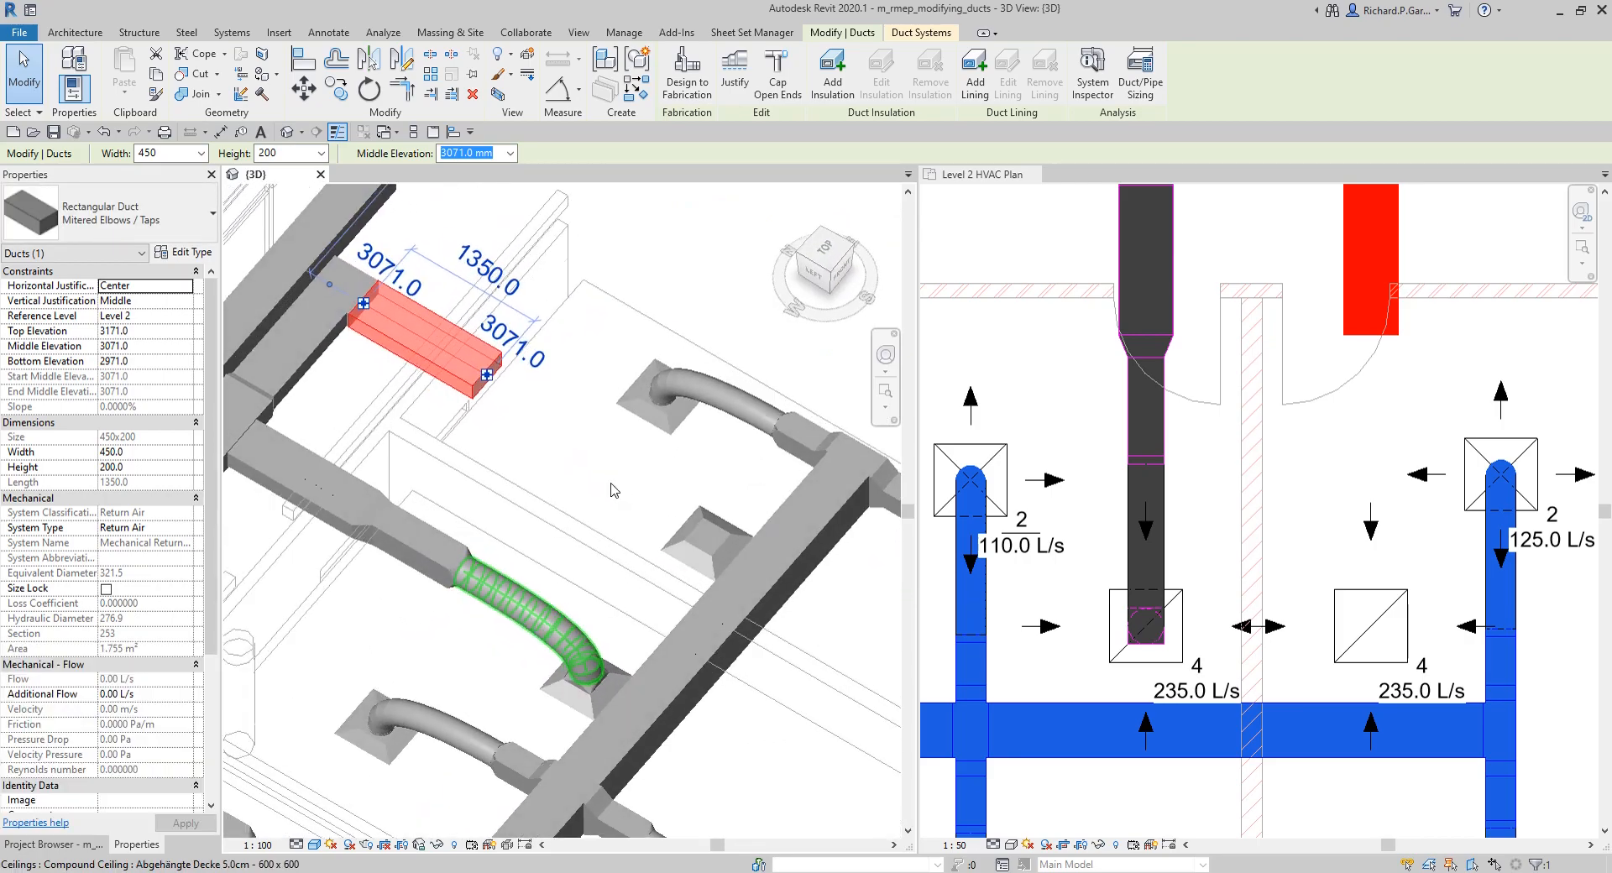
pyautogui.rightClick(487, 377)
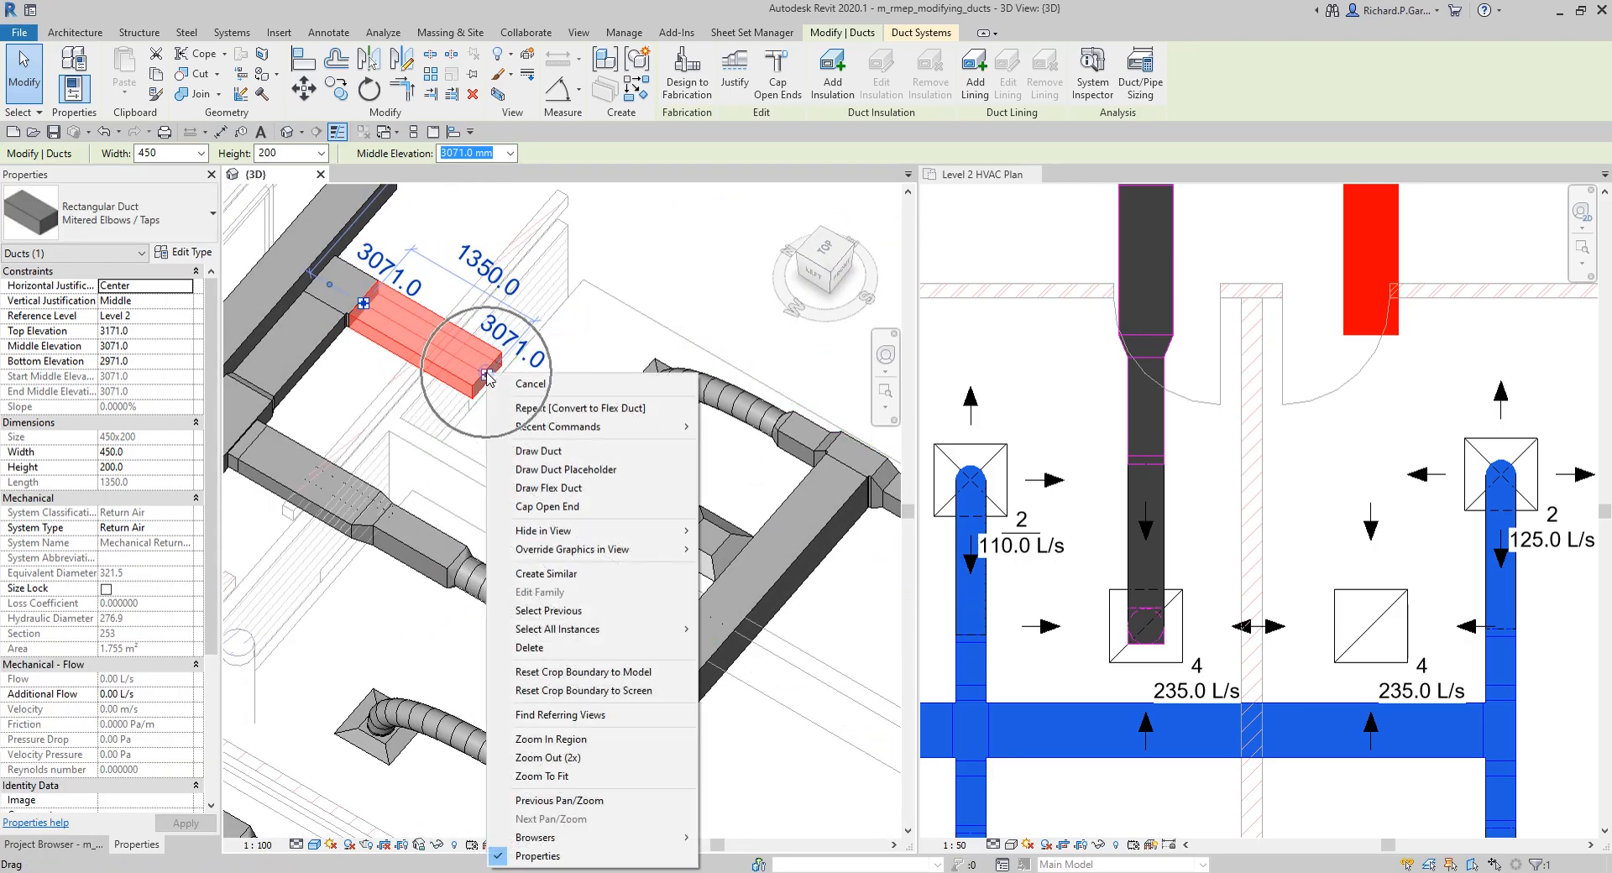
pyautogui.click(556, 454)
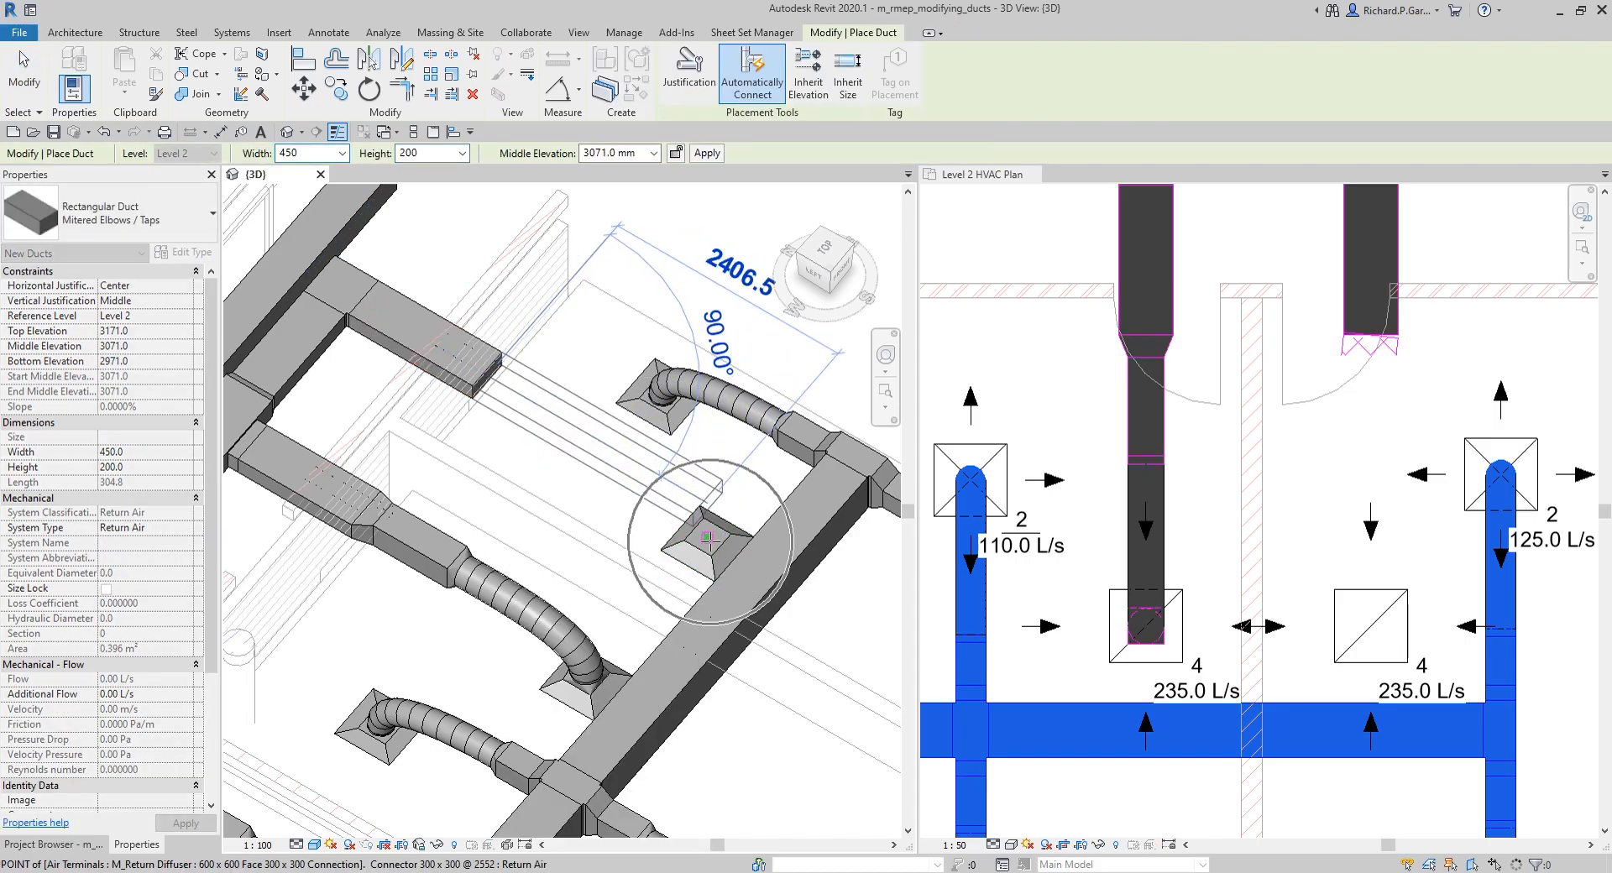
pyautogui.click(709, 542)
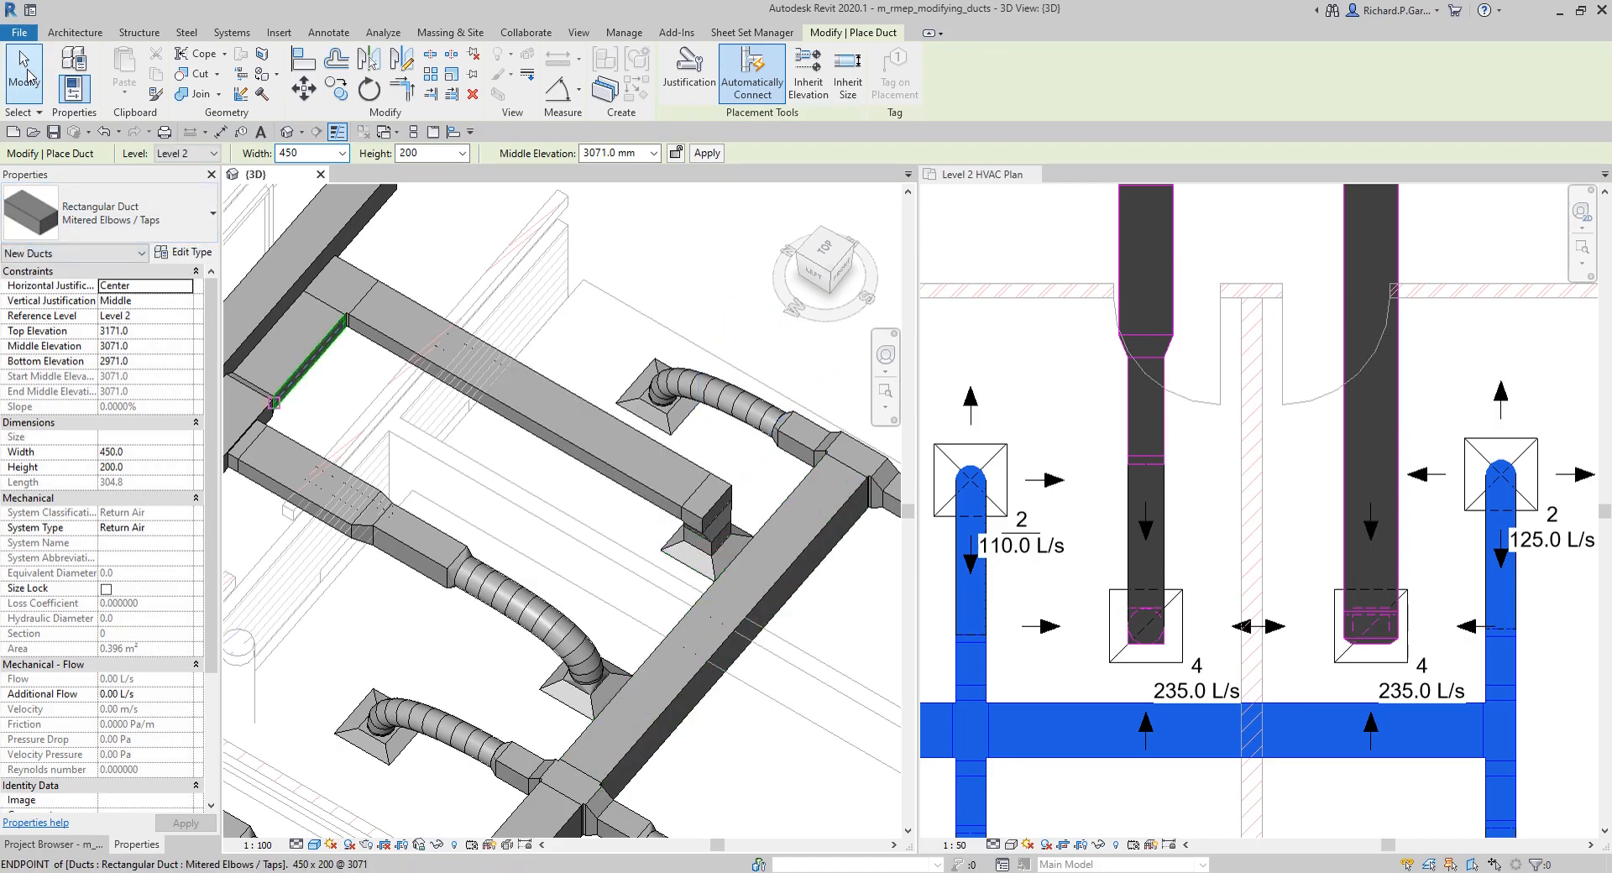
pyautogui.click(30, 75)
# Step: Convert the rigid connection at the newly connected return diffuser to round flex duct and review the duct layout in 3D
pyautogui.keyDown('shift'); pyautogui.moveTo(803, 615); pyautogui.dragTo(631, 418, button='middle'); pyautogui.keyUp('shift')
pyautogui.scroll(5, 631, 418)
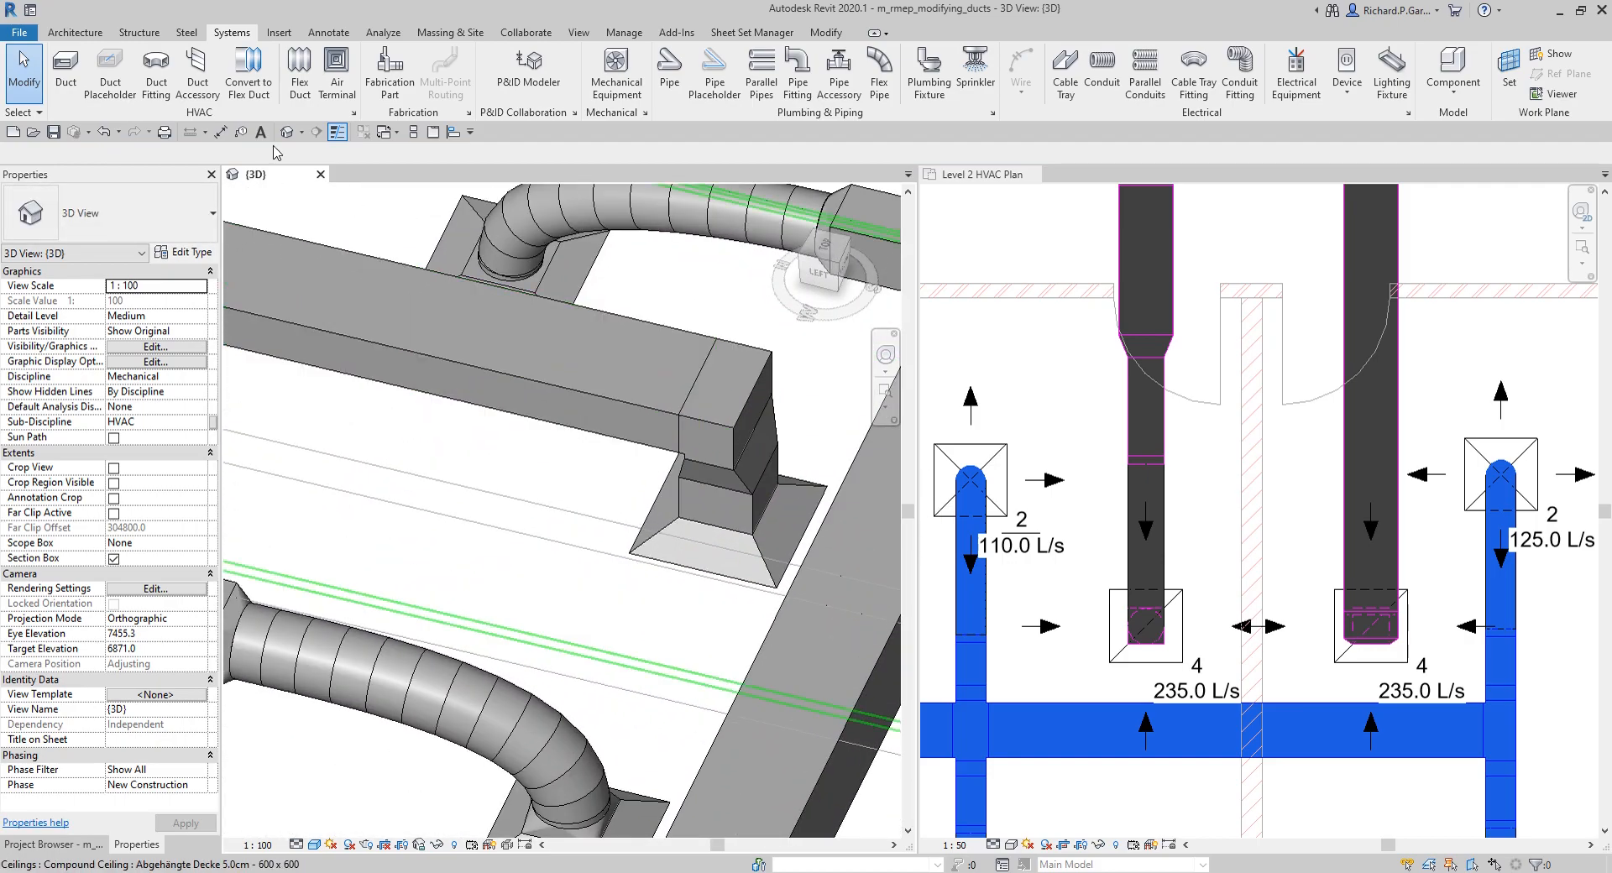
pyautogui.click(248, 71)
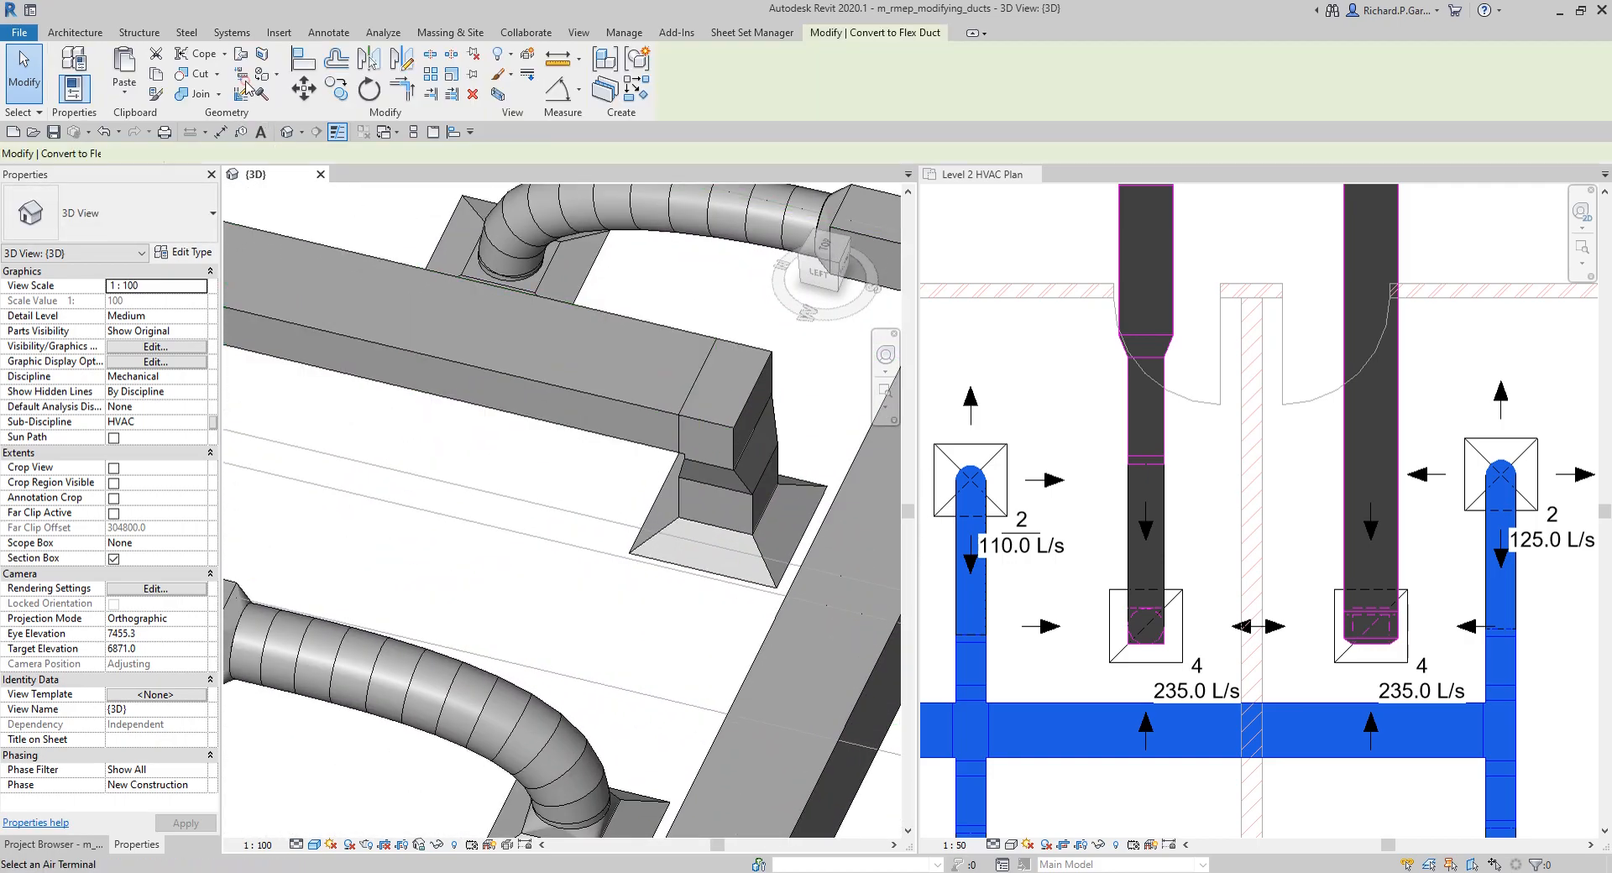
pyautogui.click(663, 519)
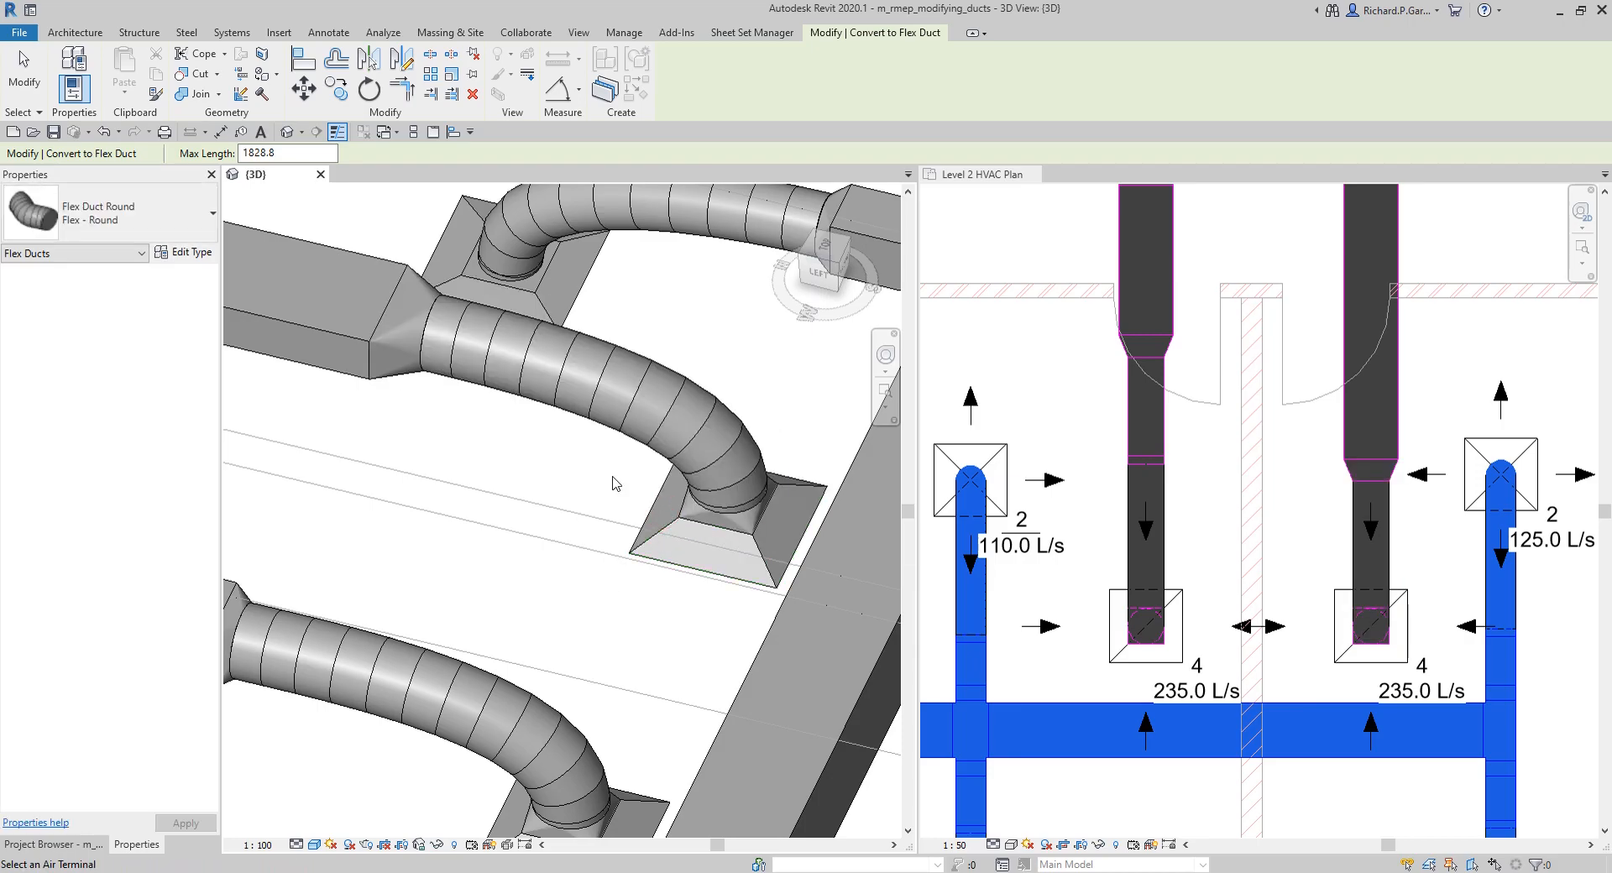
pyautogui.scroll(-5, 619, 479)
pyautogui.keyDown('shift'); pyautogui.moveTo(694, 547); pyautogui.dragTo(498, 360, button='middle'); pyautogui.keyUp('shift')
pyautogui.scroll(-3, 550, 493)
pyautogui.scroll(2, 498, 359)
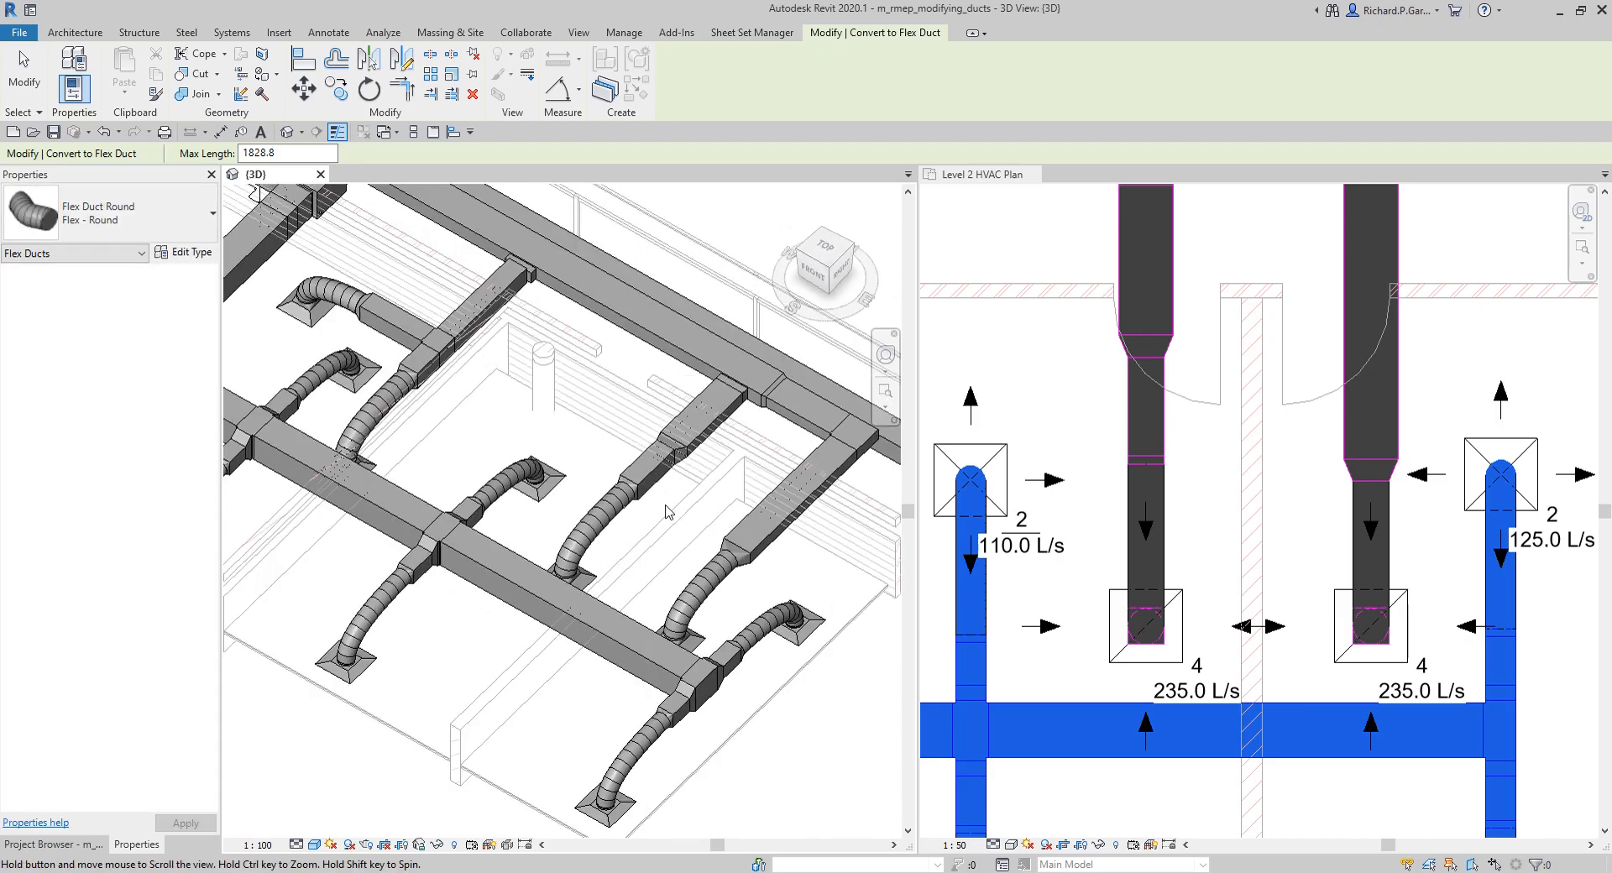
pyautogui.scroll(2, 671, 520)
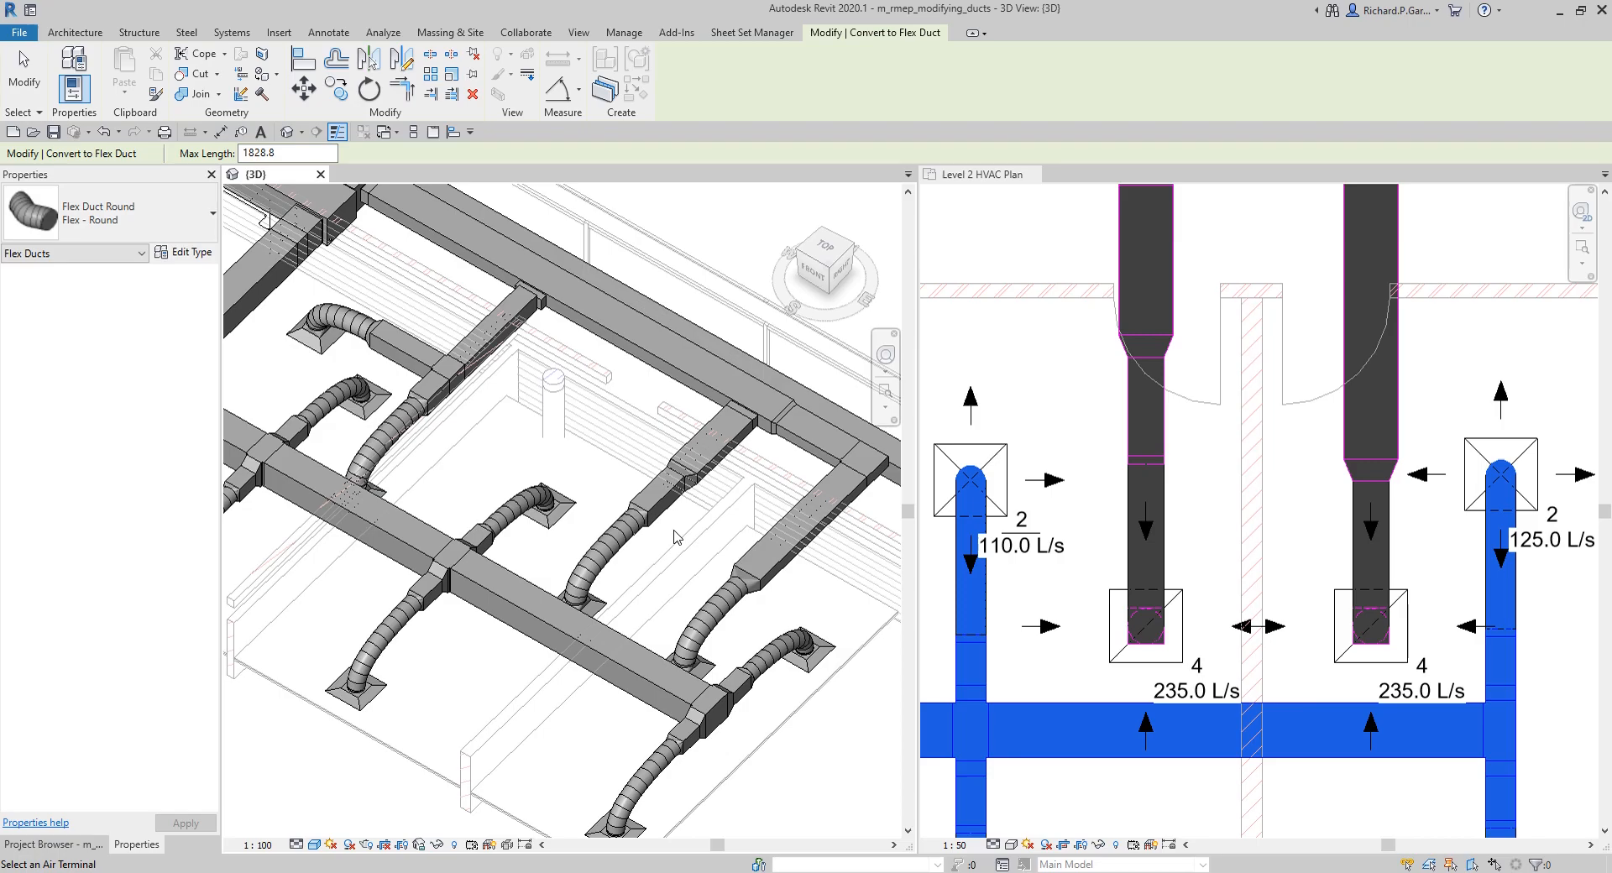
# Step: Create a building section across the middle room in the Level 2 HVAC Plan, from the corridor to the exterior wall, and open its view
pyautogui.click(1072, 388)
pyautogui.scroll(-5, 1072, 388)
pyautogui.moveTo(1211, 445); pyautogui.dragTo(1313, 456, button='middle')
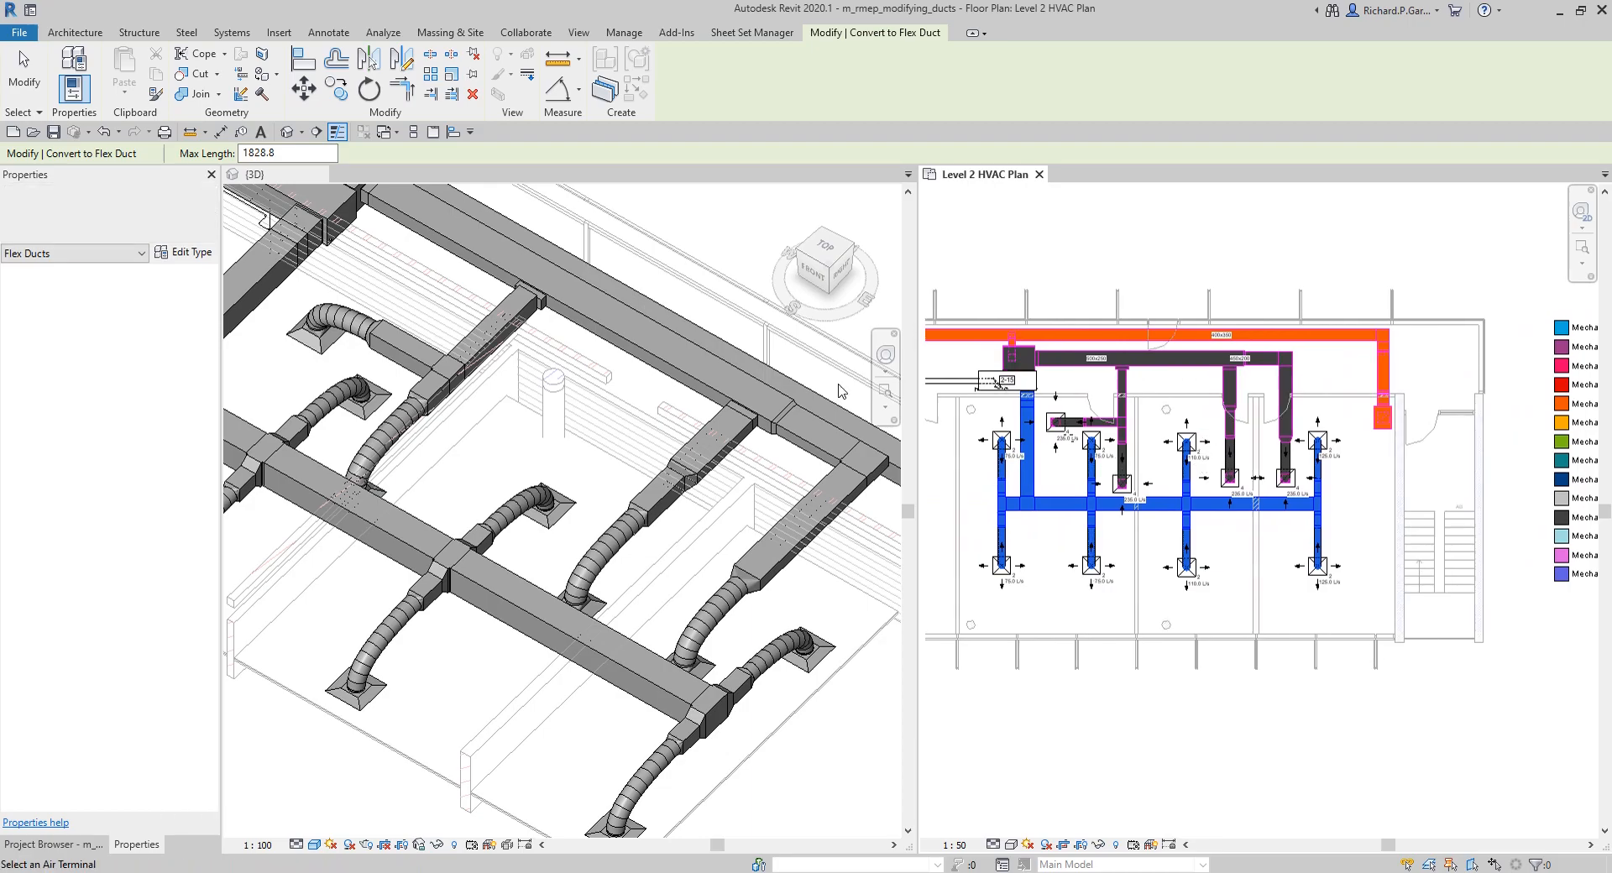
pyautogui.click(323, 134)
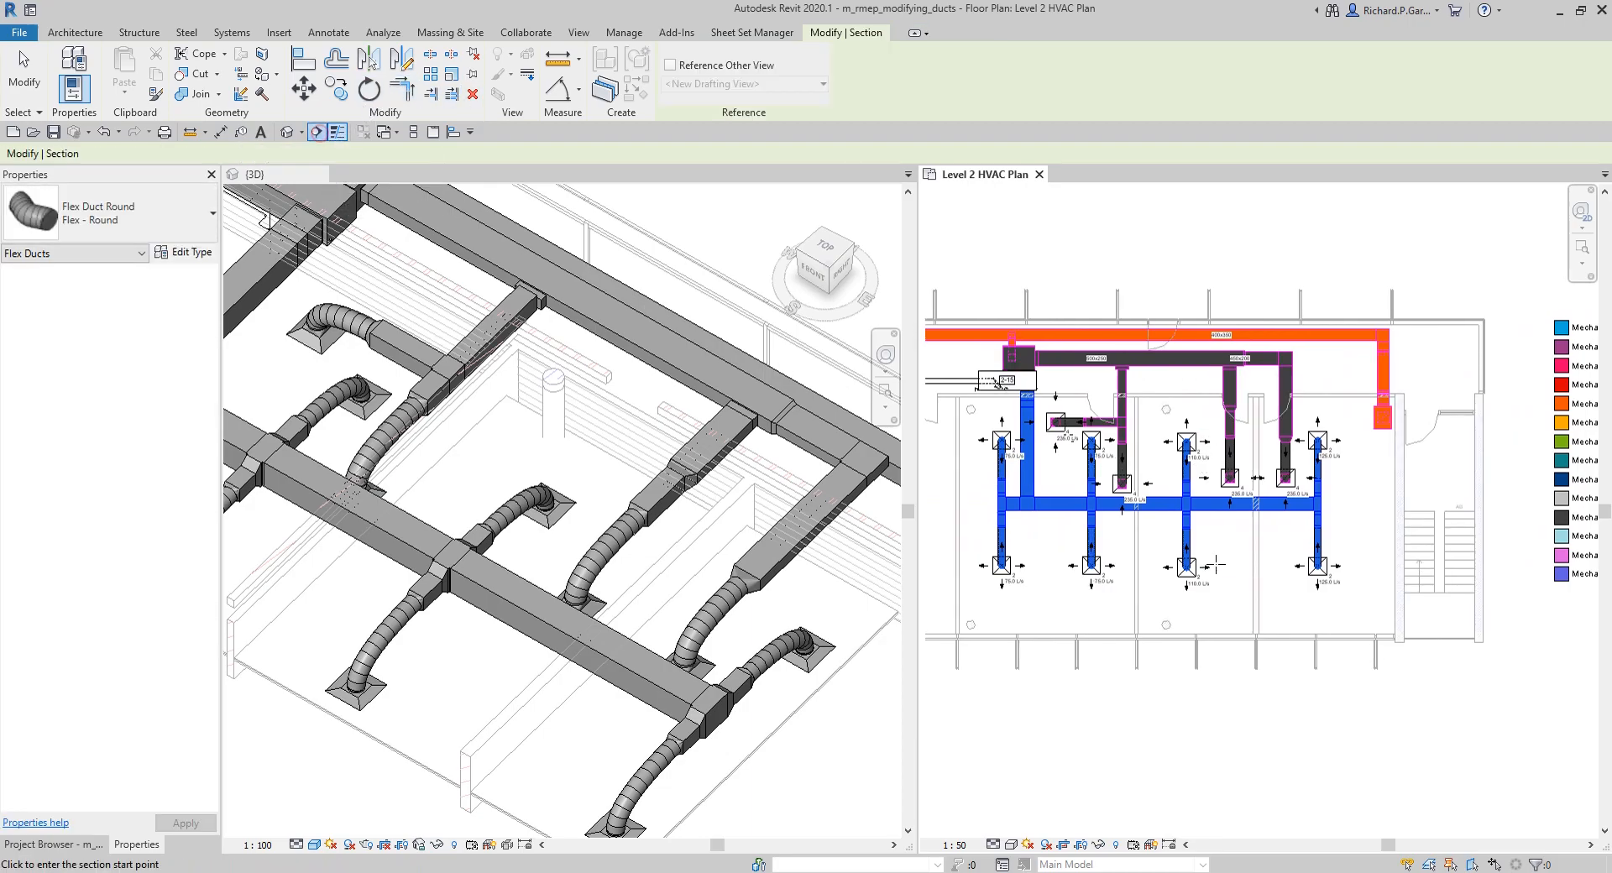
pyautogui.click(1158, 384)
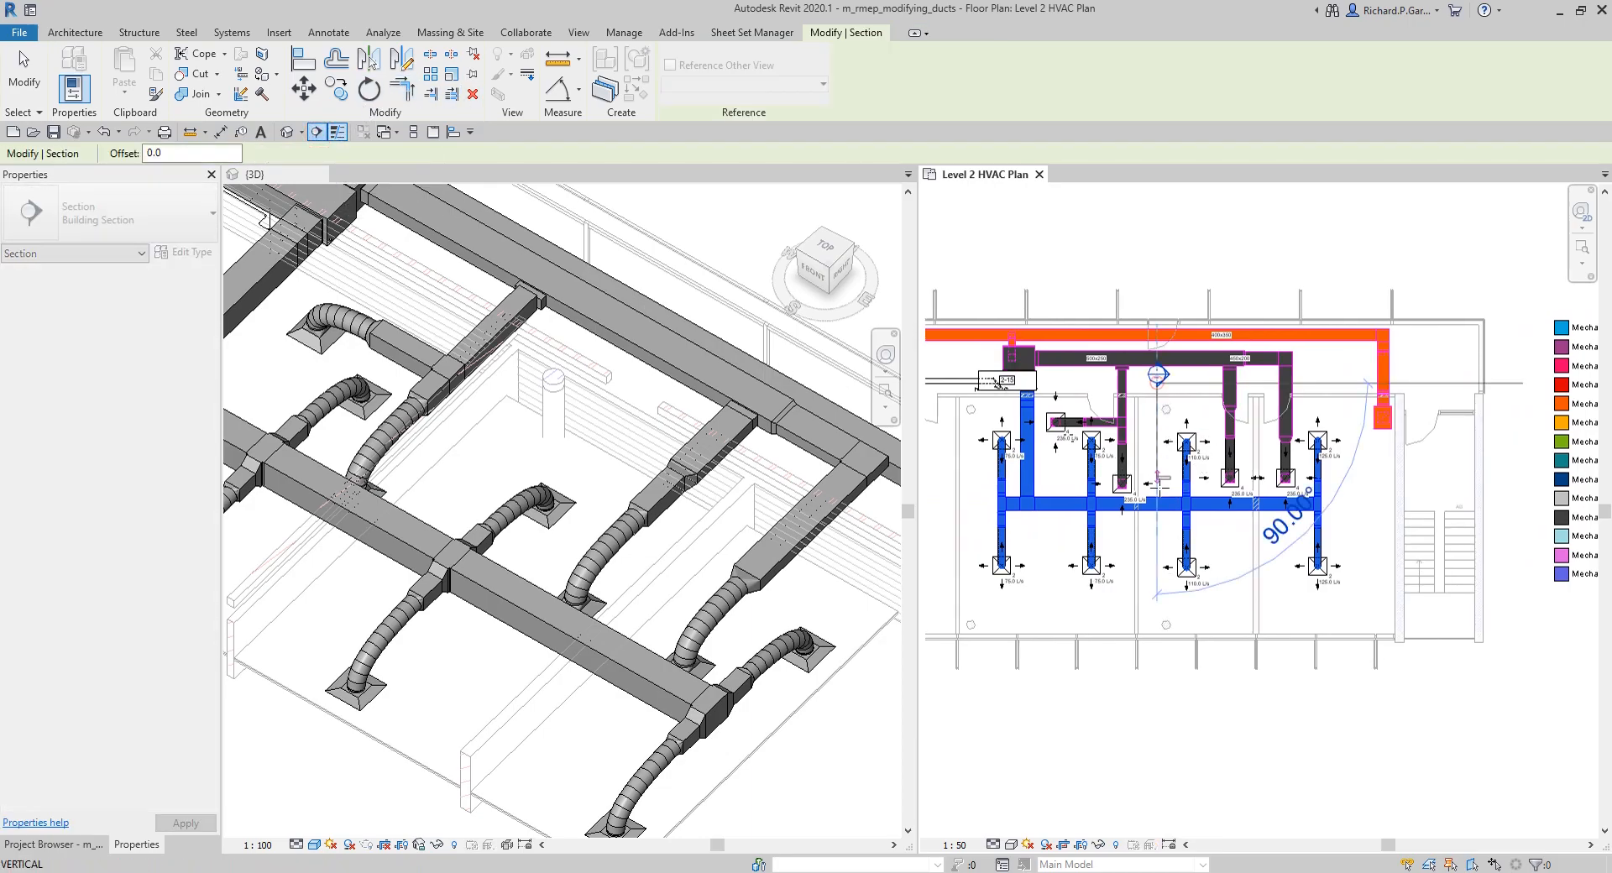
pyautogui.click(1159, 620)
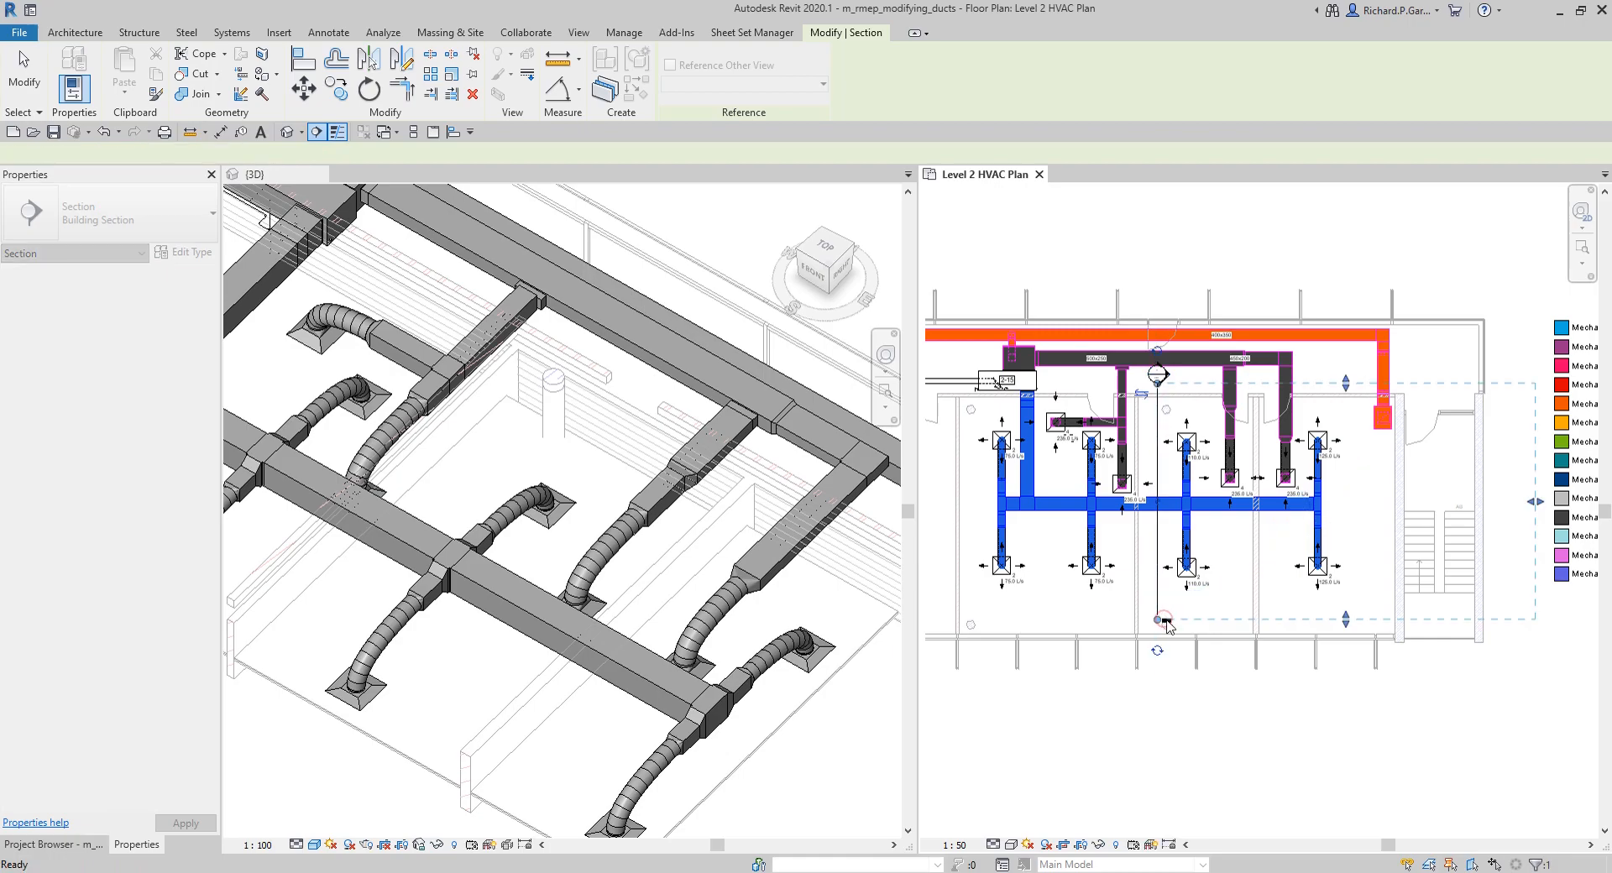
pyautogui.moveTo(1347, 540)
pyautogui.mouseDown()
pyautogui.moveTo(1297, 544)
pyautogui.moveTo(1350, 535)
pyautogui.mouseUp()
pyautogui.click(1302, 252)
pyautogui.scroll(1, 1173, 373)
pyautogui.doubleClick(1152, 375)
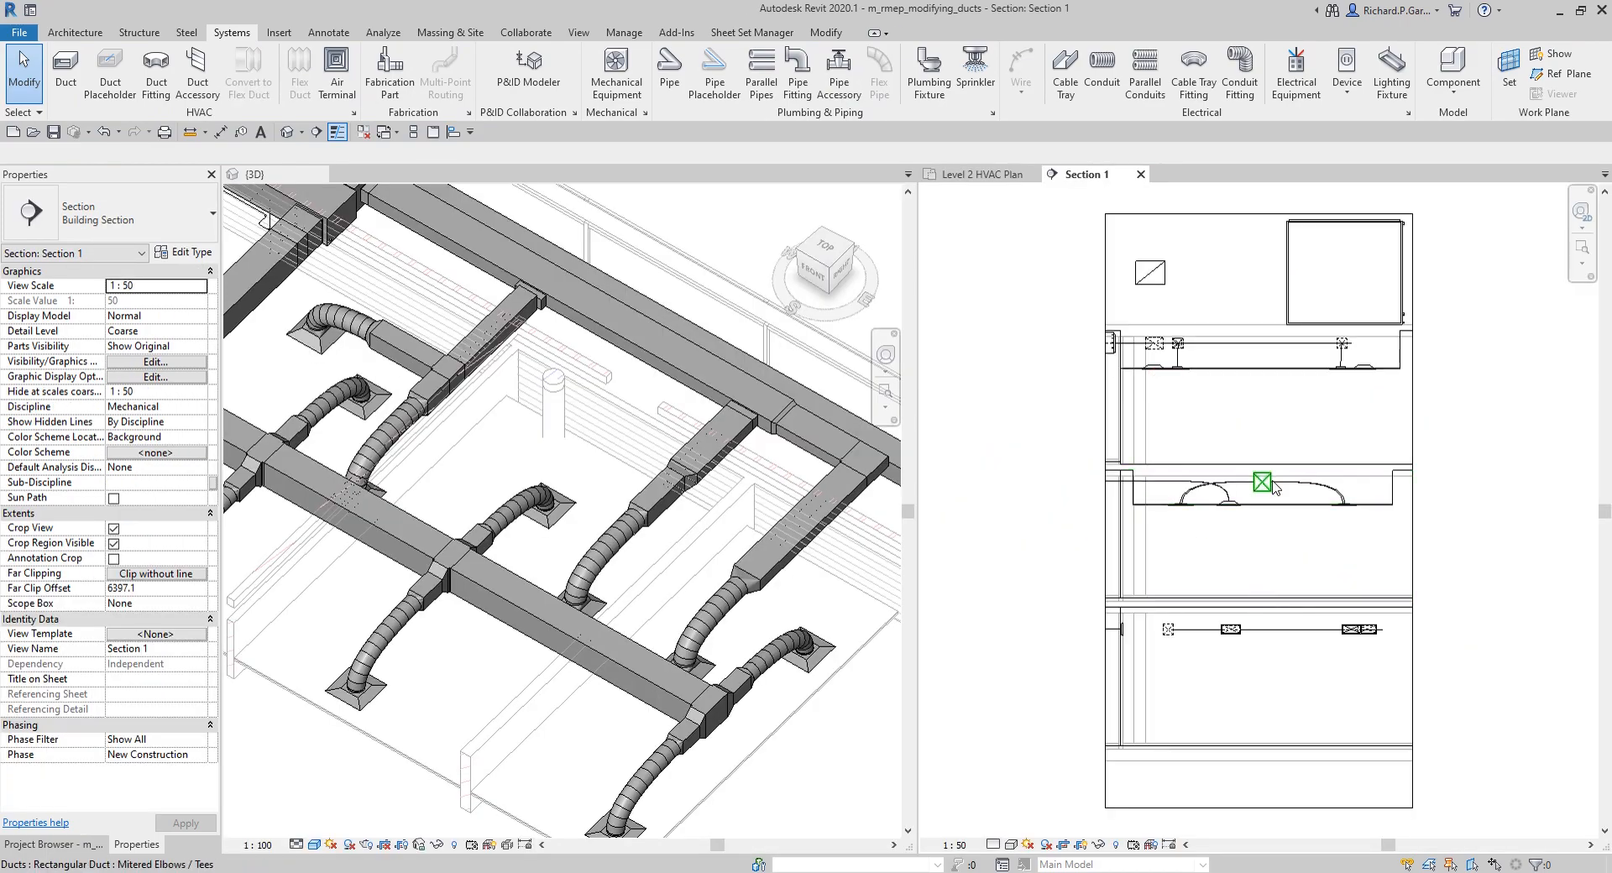
# Step: Set the detail level of the Section 1 view to Medium
pyautogui.moveTo(1276, 487); pyautogui.dragTo(1240, 444, button='middle')
pyautogui.scroll(2, 1243, 503)
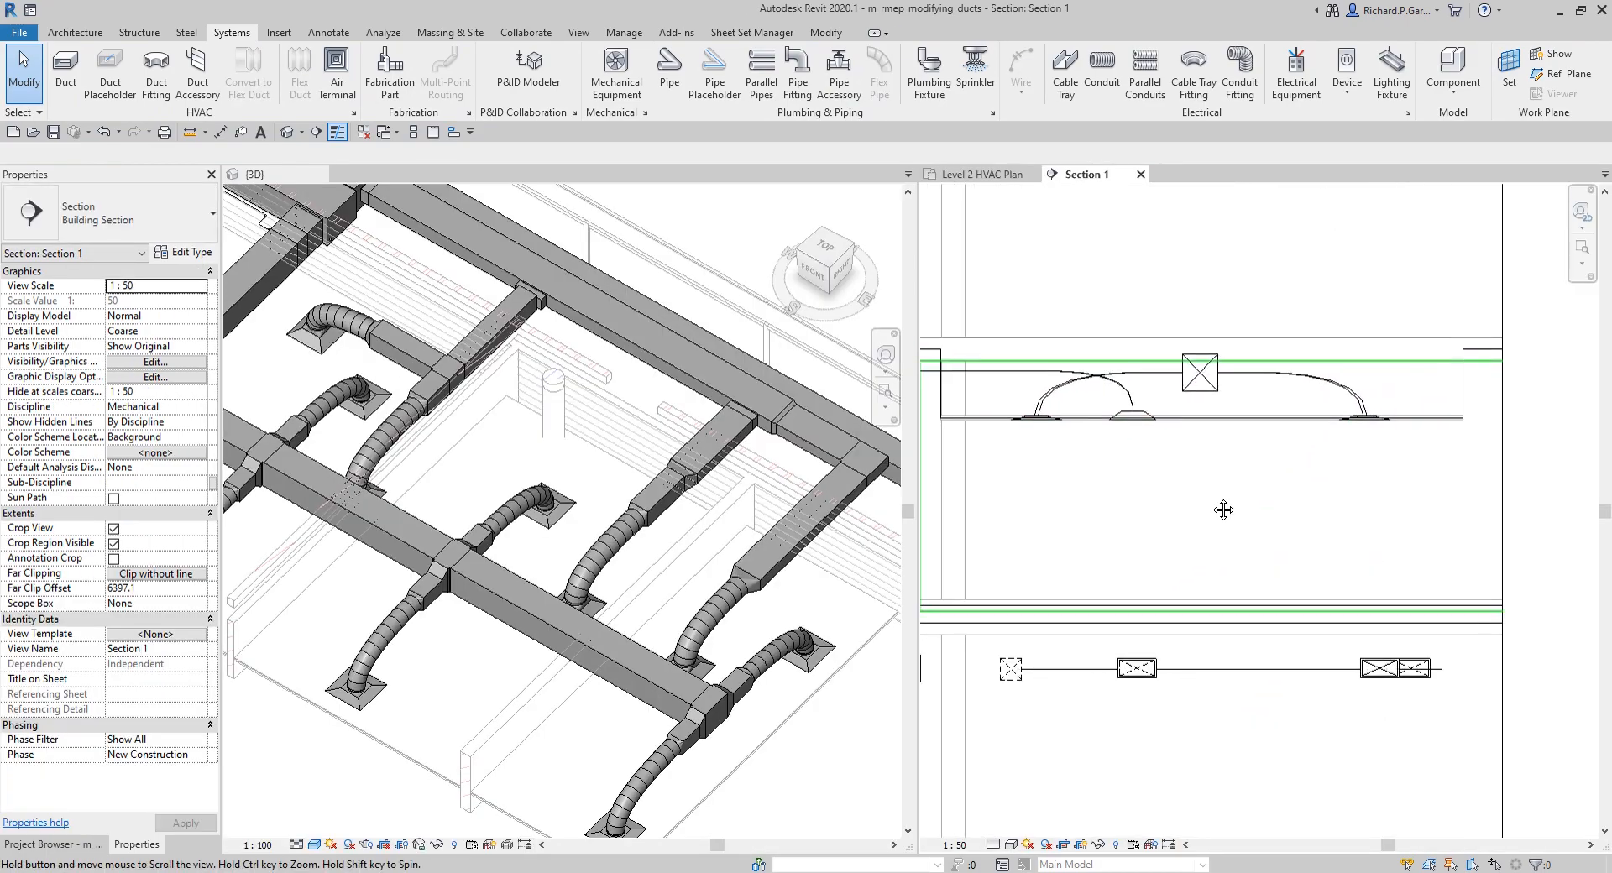
pyautogui.scroll(2, 1195, 435)
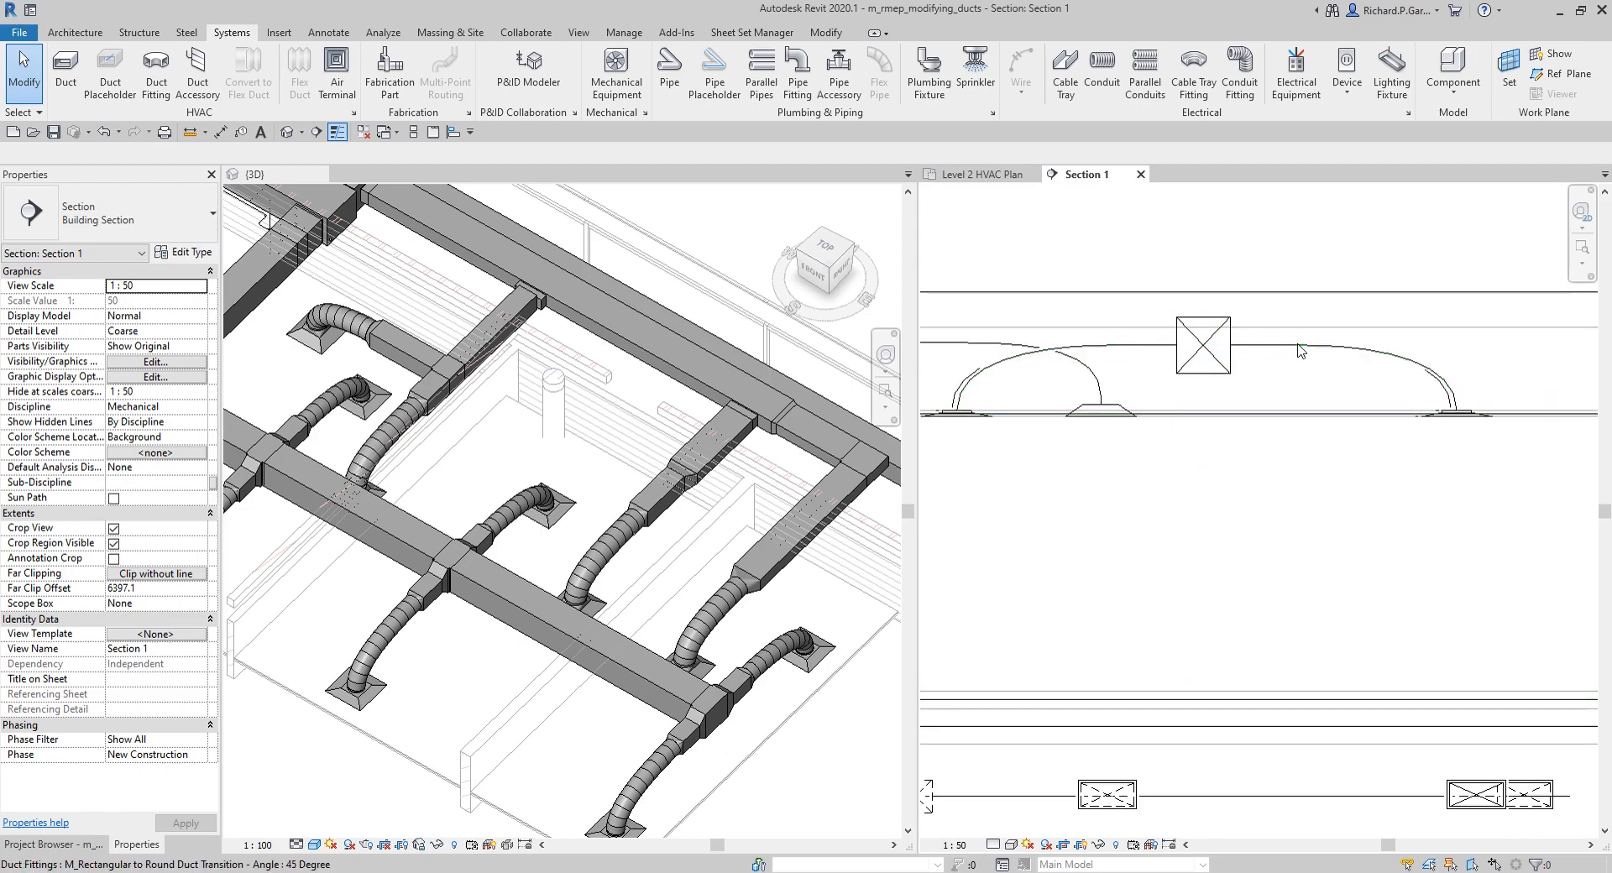
pyautogui.click(993, 846)
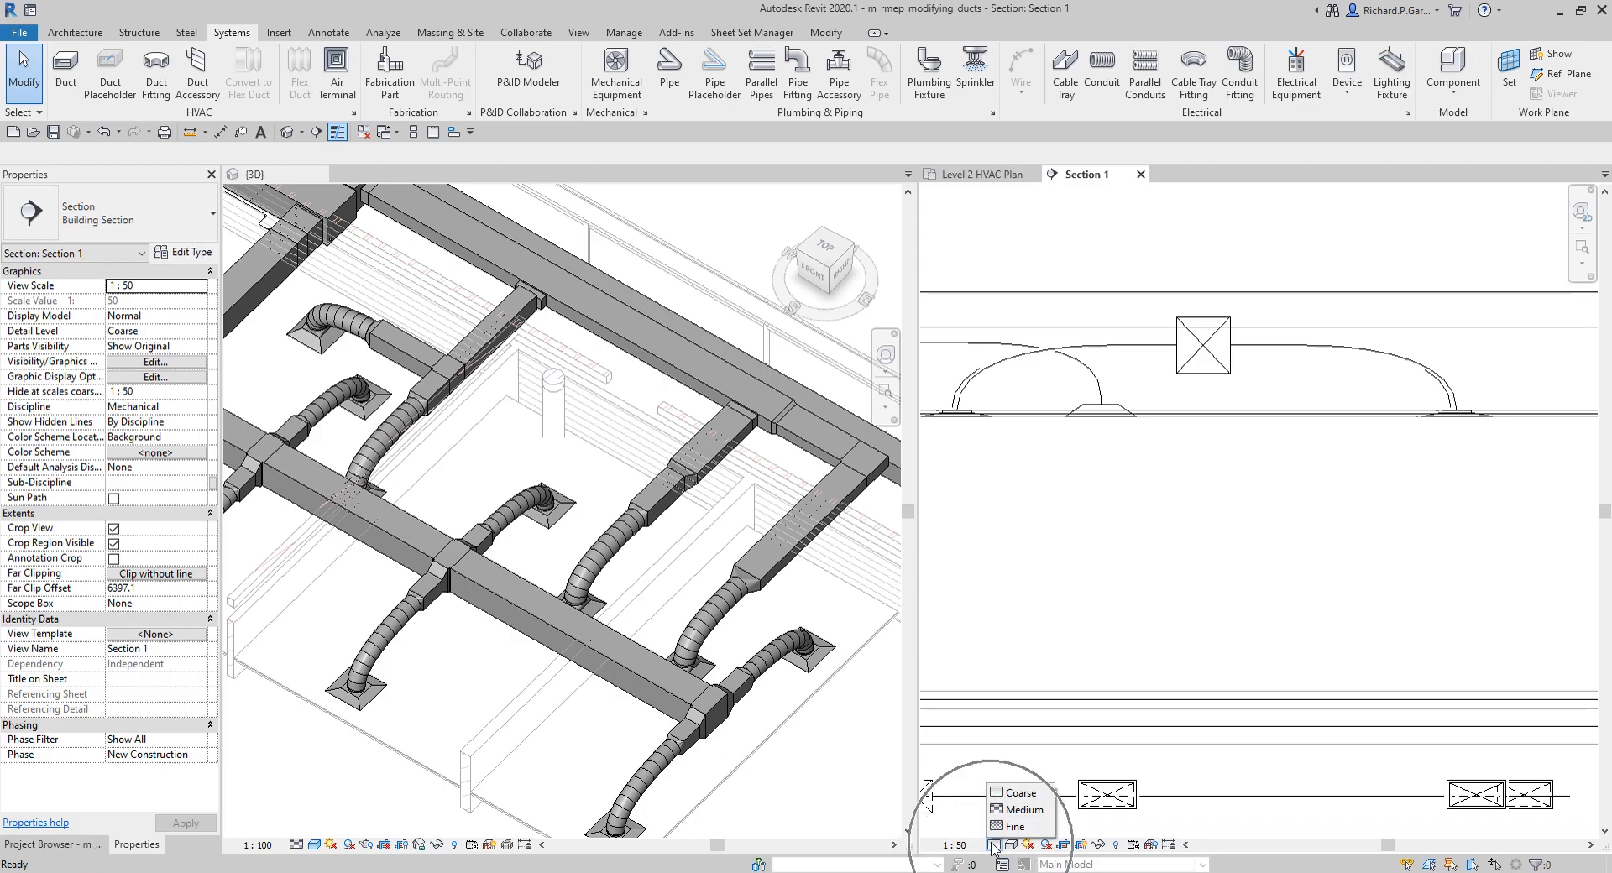
pyautogui.click(1022, 811)
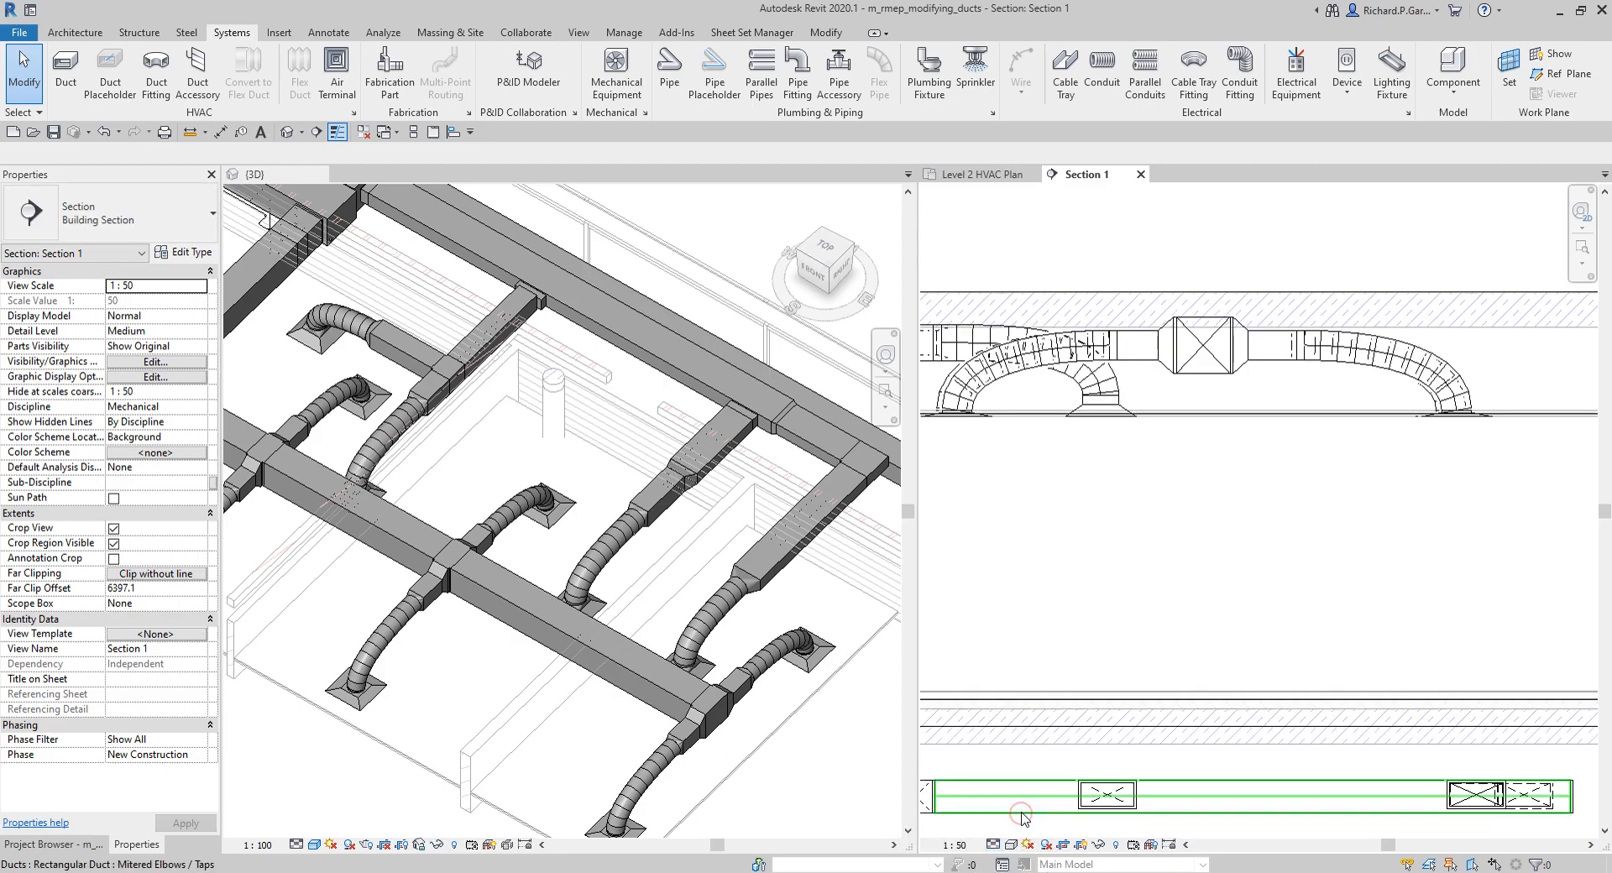
# Step: Enlarge the Section 1 crop region upward and on both sides, leaving wide empty space beyond the exterior curtain wall
pyautogui.scroll(-2, 1226, 364)
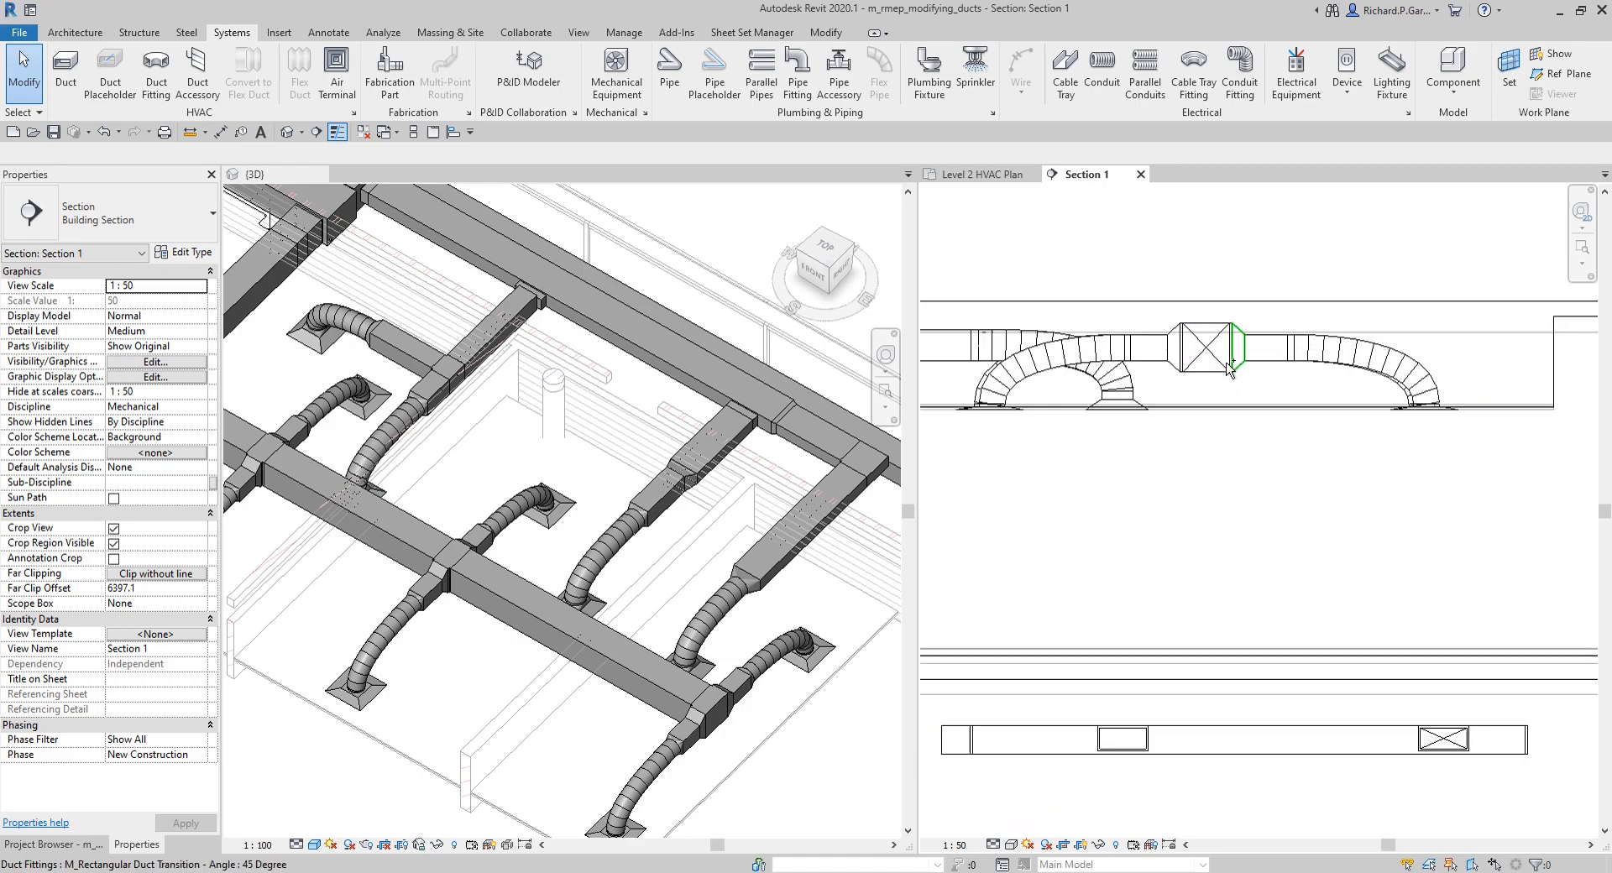
pyautogui.moveTo(1227, 364); pyautogui.dragTo(1371, 403, button='middle')
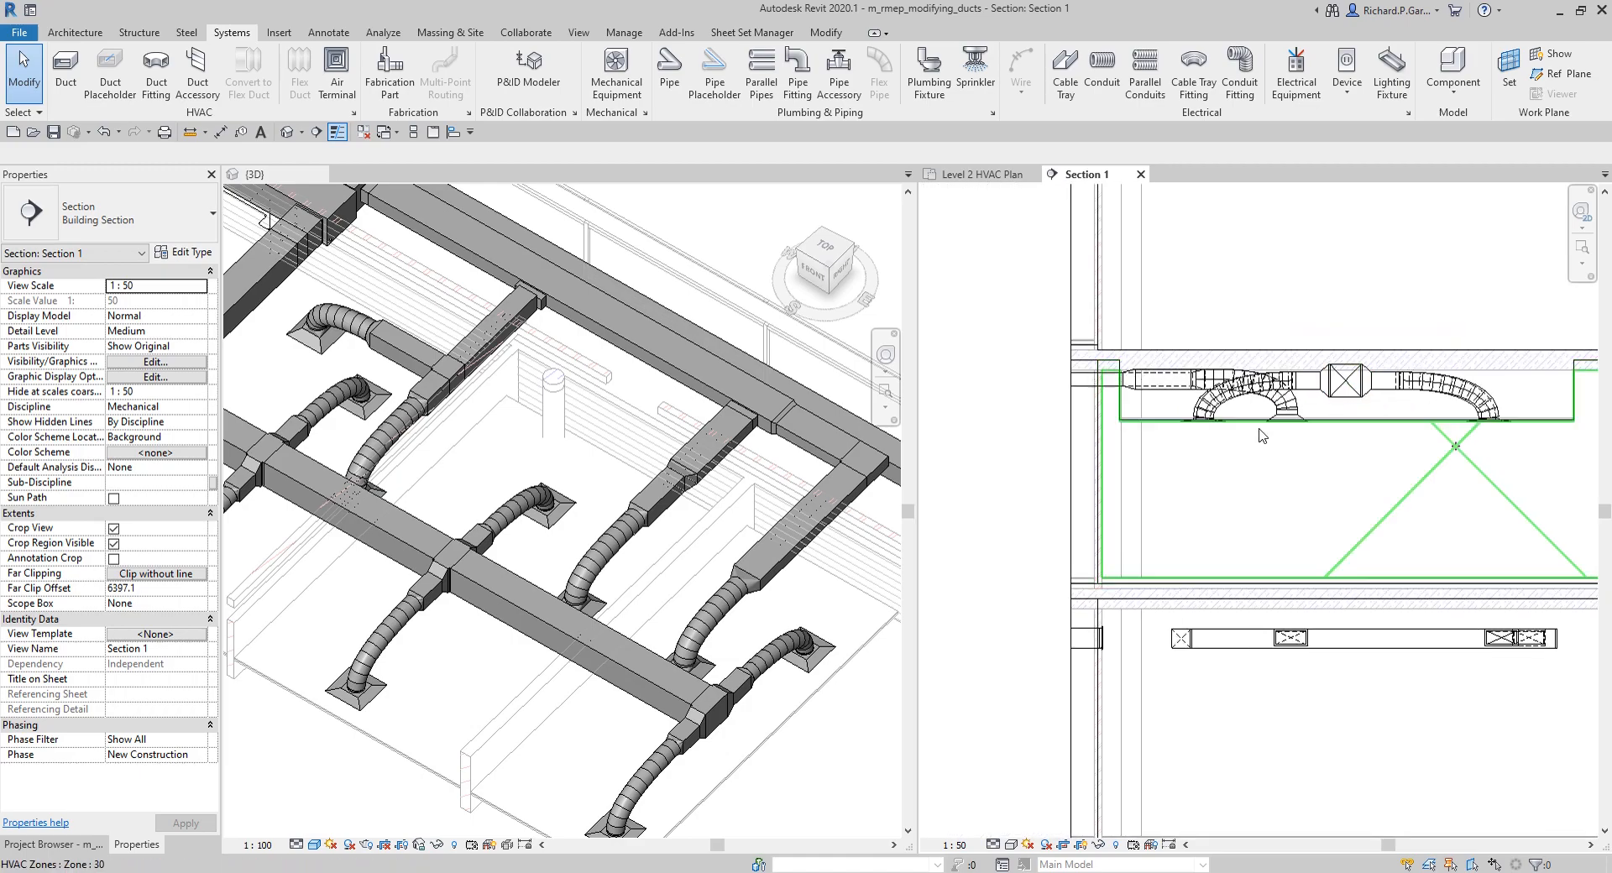
pyautogui.scroll(-4, 1335, 462)
pyautogui.moveTo(1330, 470); pyautogui.dragTo(1248, 472, button='middle')
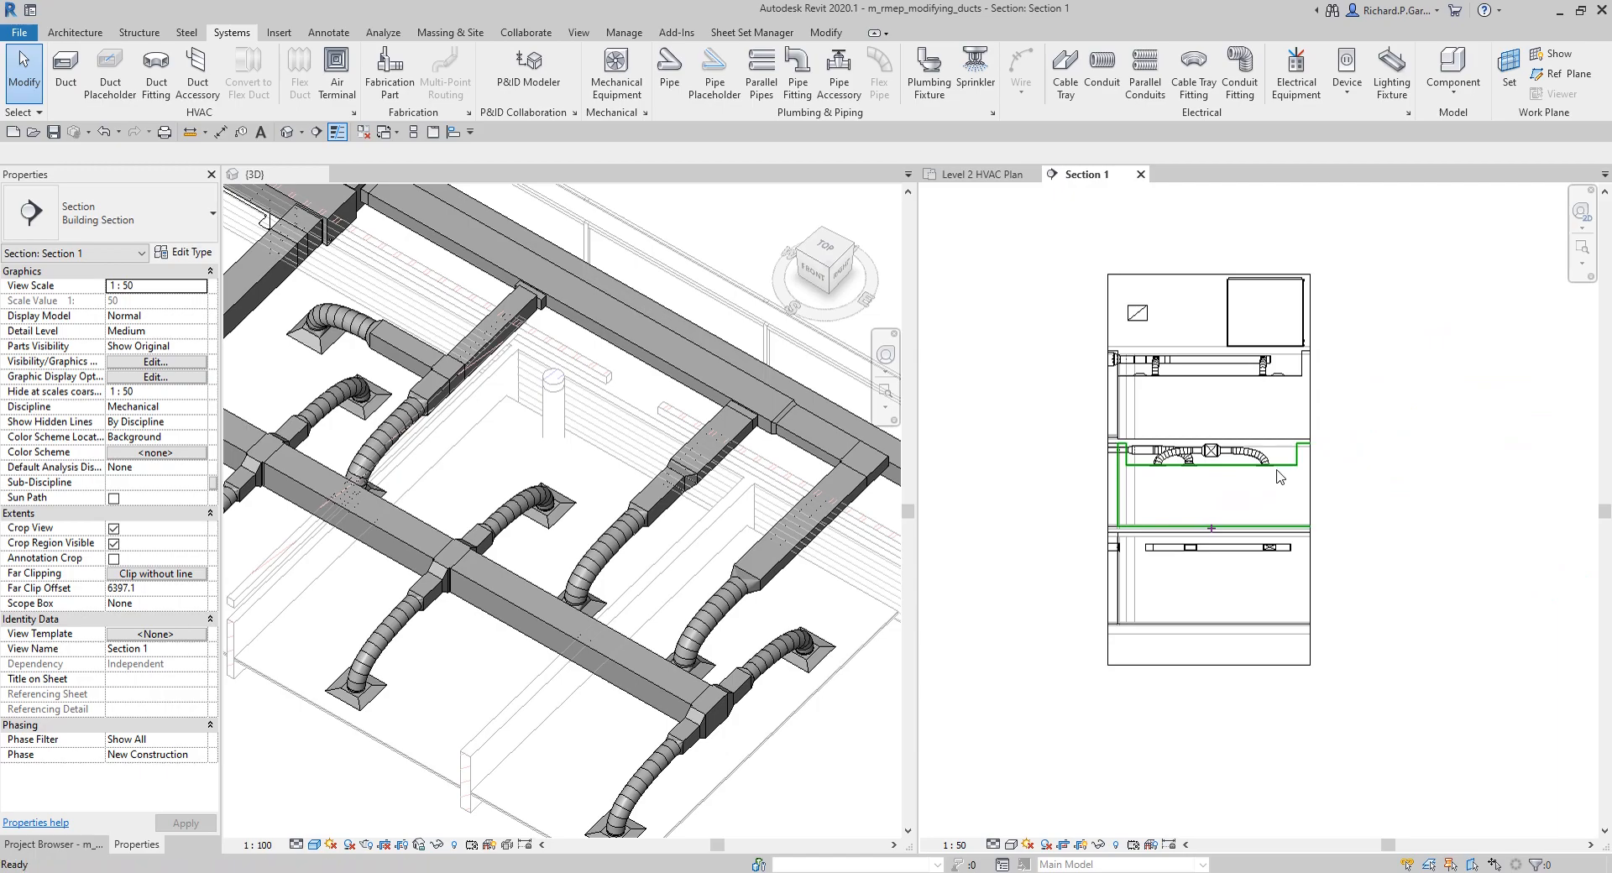
pyautogui.click(1248, 665)
pyautogui.moveTo(1258, 399); pyautogui.dragTo(1251, 466, button='middle')
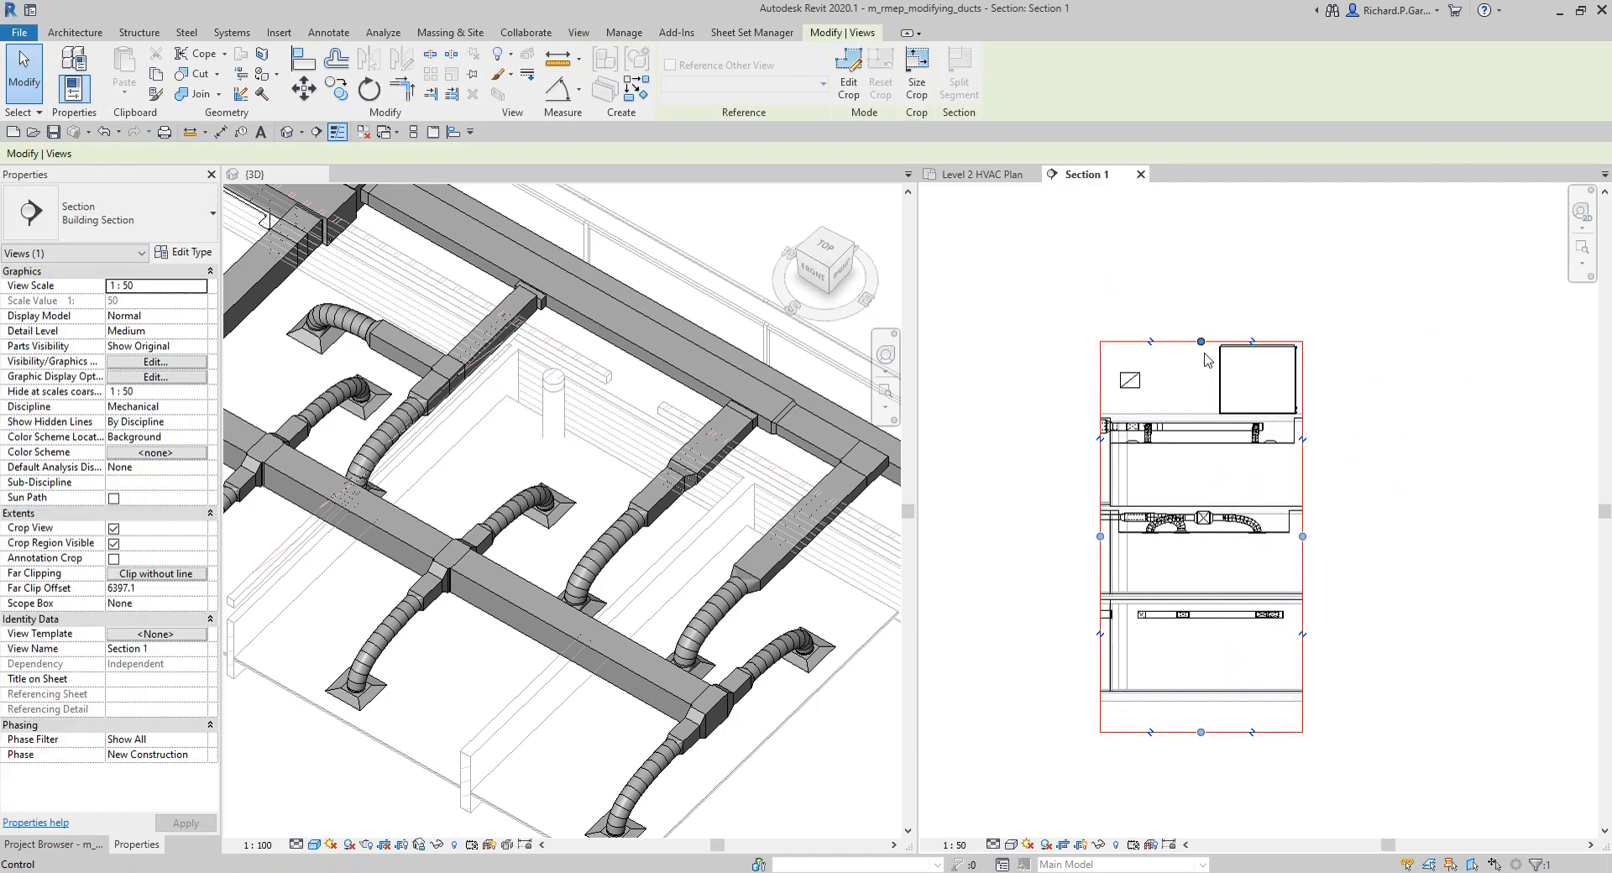
pyautogui.moveTo(1203, 341); pyautogui.dragTo(1203, 288)
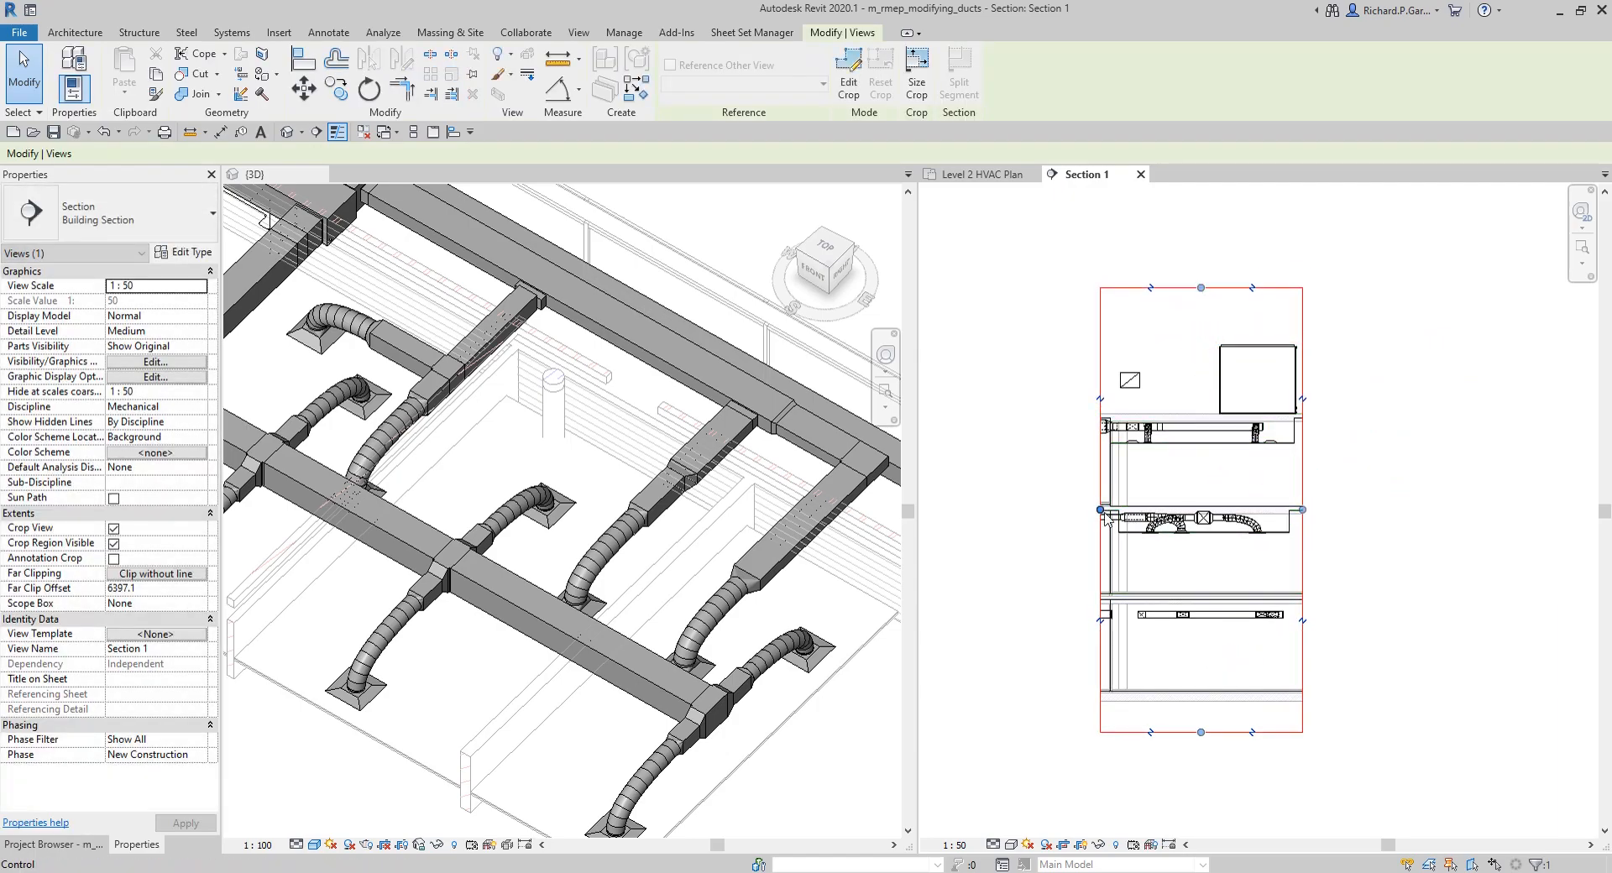
pyautogui.moveTo(1100, 510); pyautogui.dragTo(1036, 510)
pyautogui.moveTo(1302, 509); pyautogui.dragTo(1378, 510)
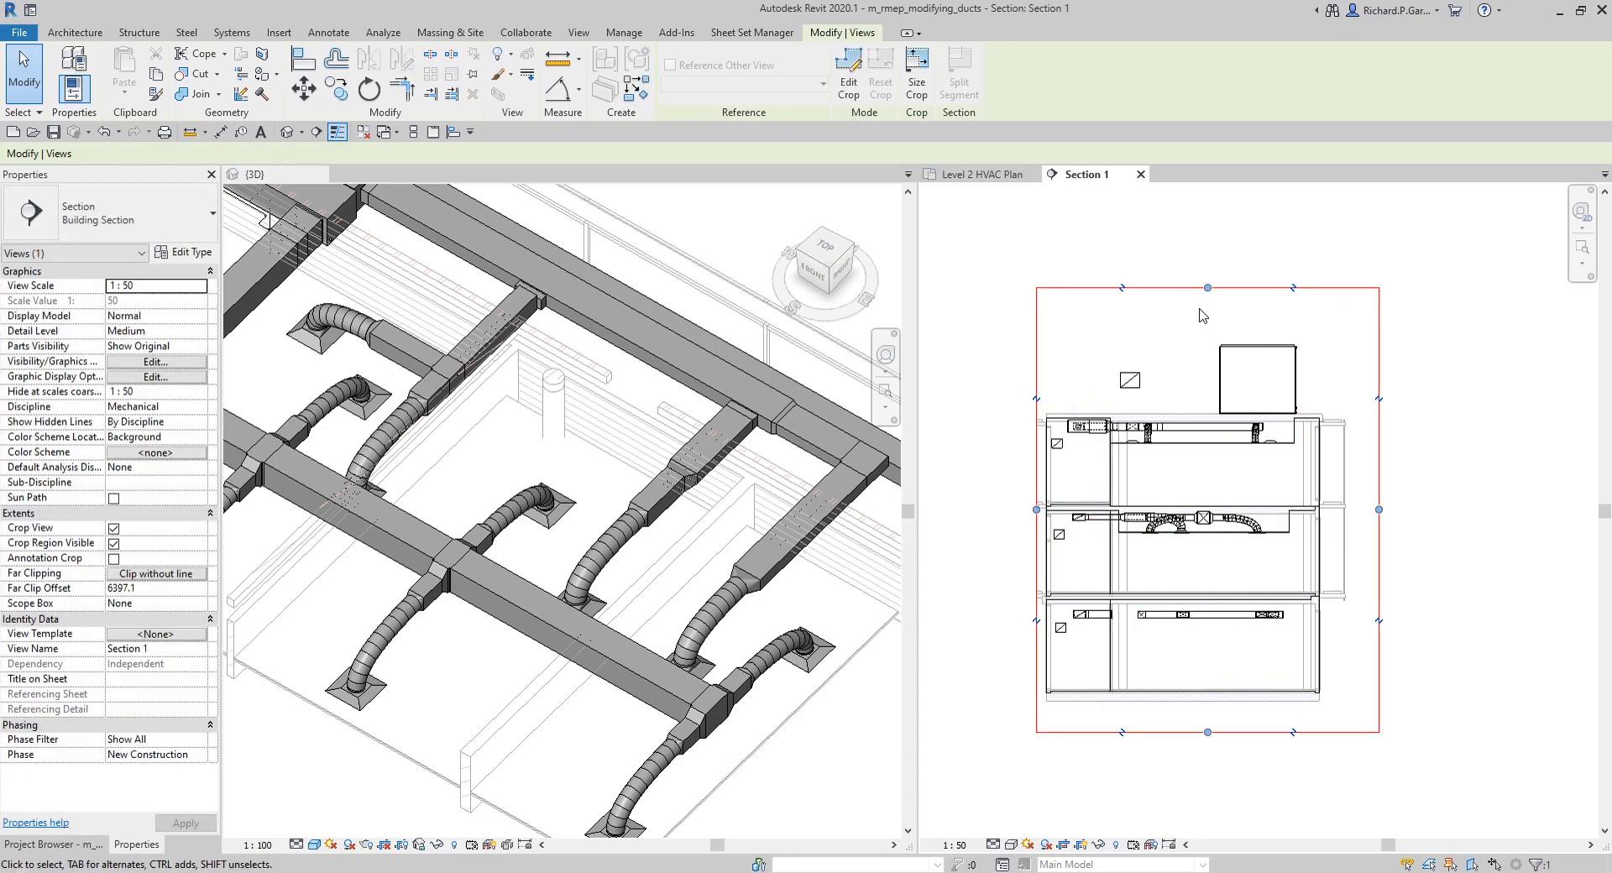
pyautogui.click(1335, 696)
pyautogui.click(1340, 694)
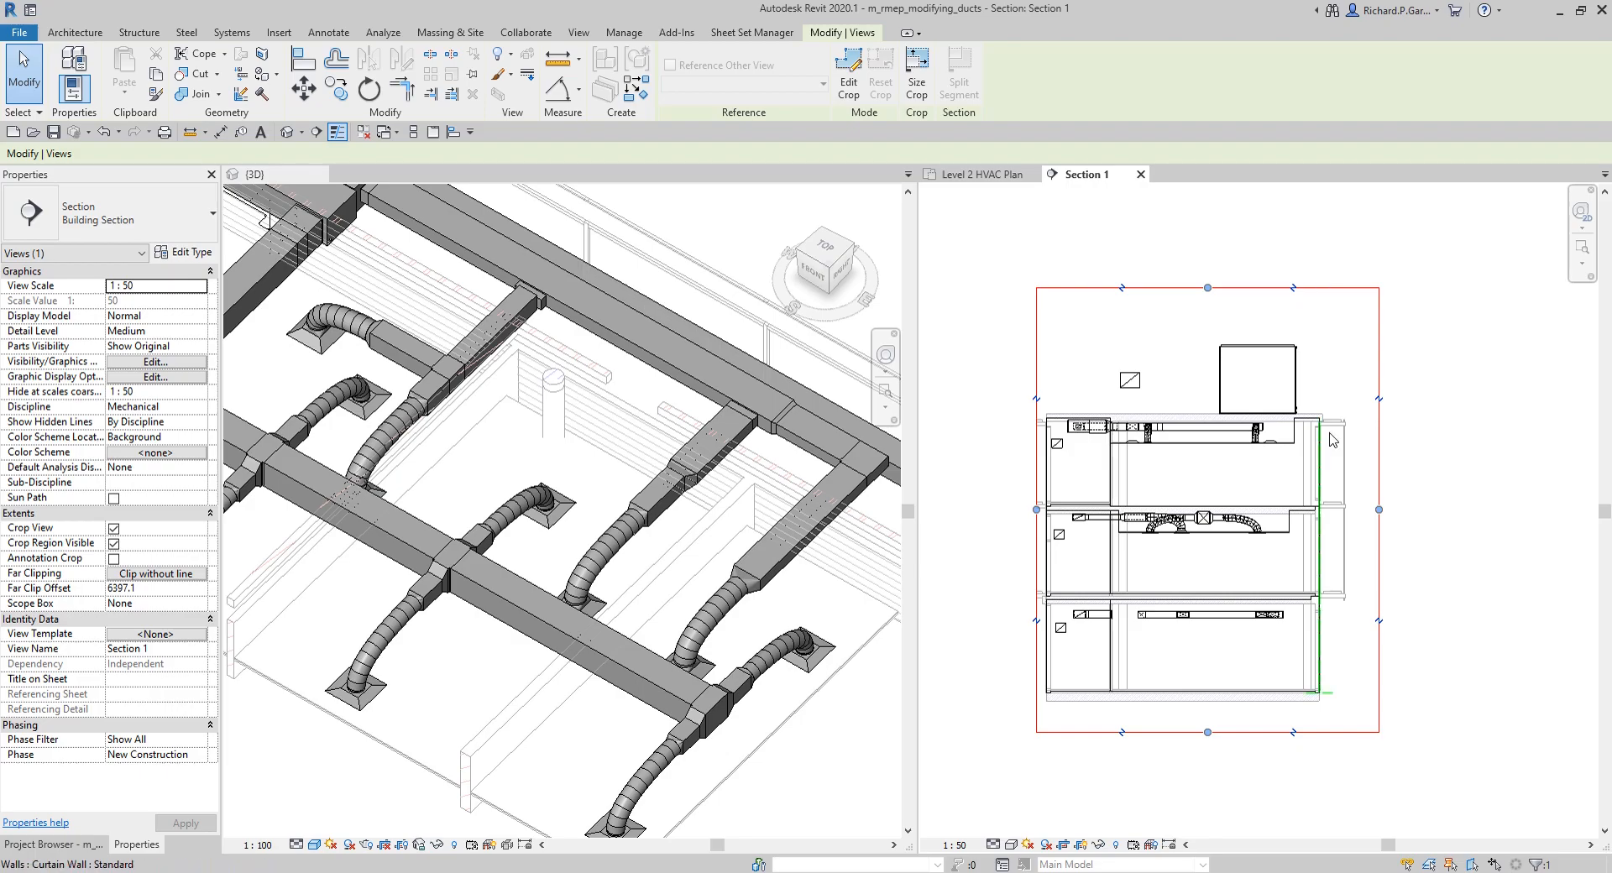
pyautogui.moveTo(1378, 509); pyautogui.dragTo(1505, 510)
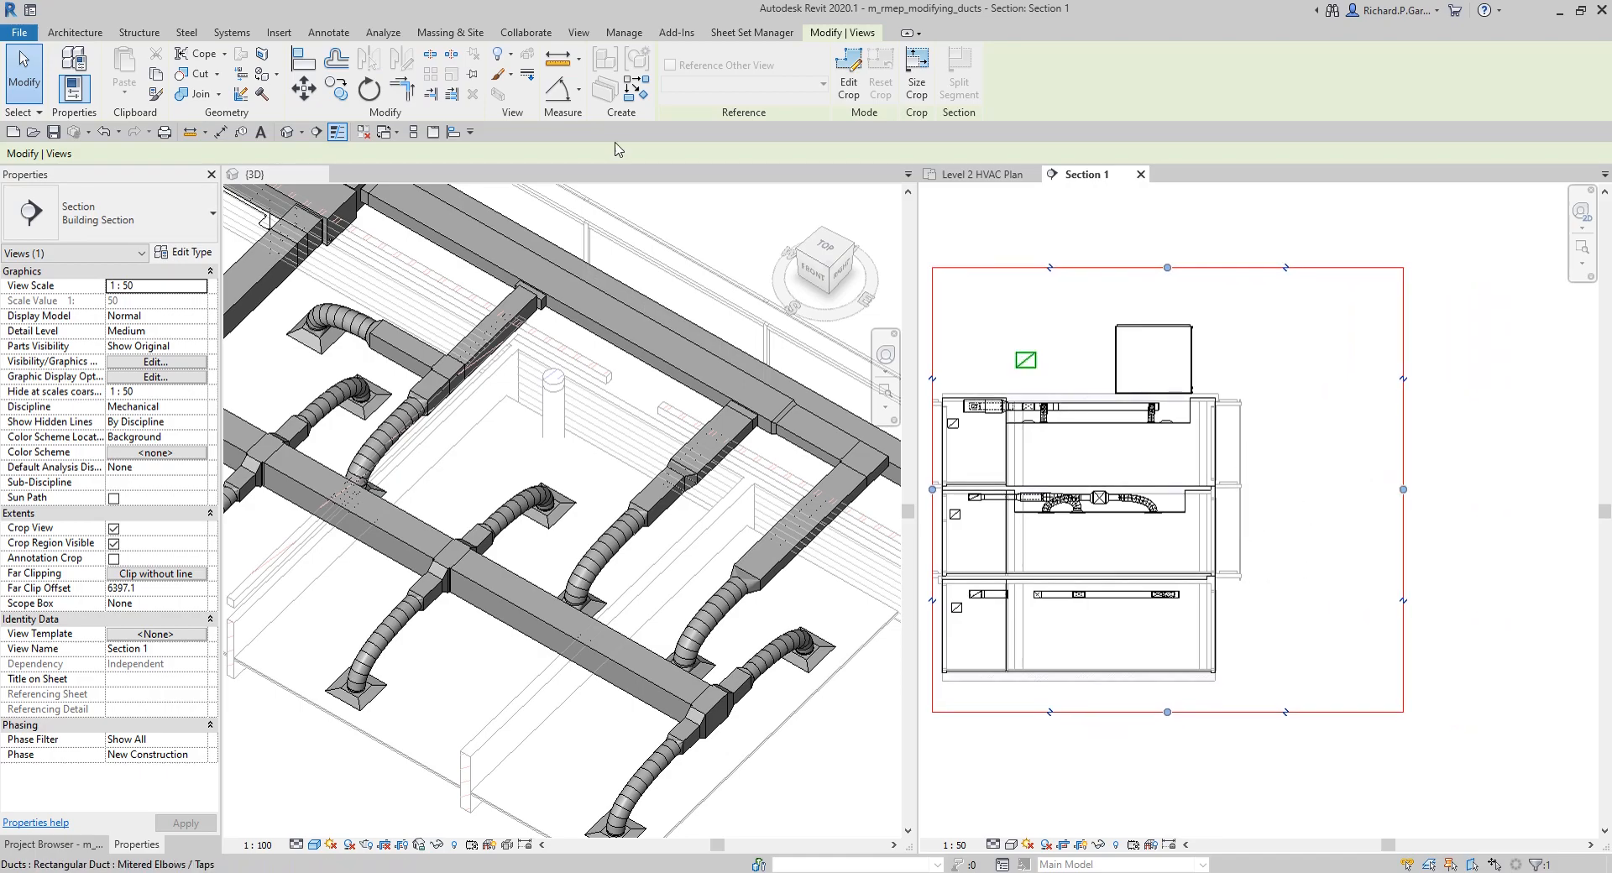
# Step: Draw a vertical 450 x 200 return air duct outside the exterior wall in Section 1, from about -3837 to 7355 mm elevation
pyautogui.click(232, 33)
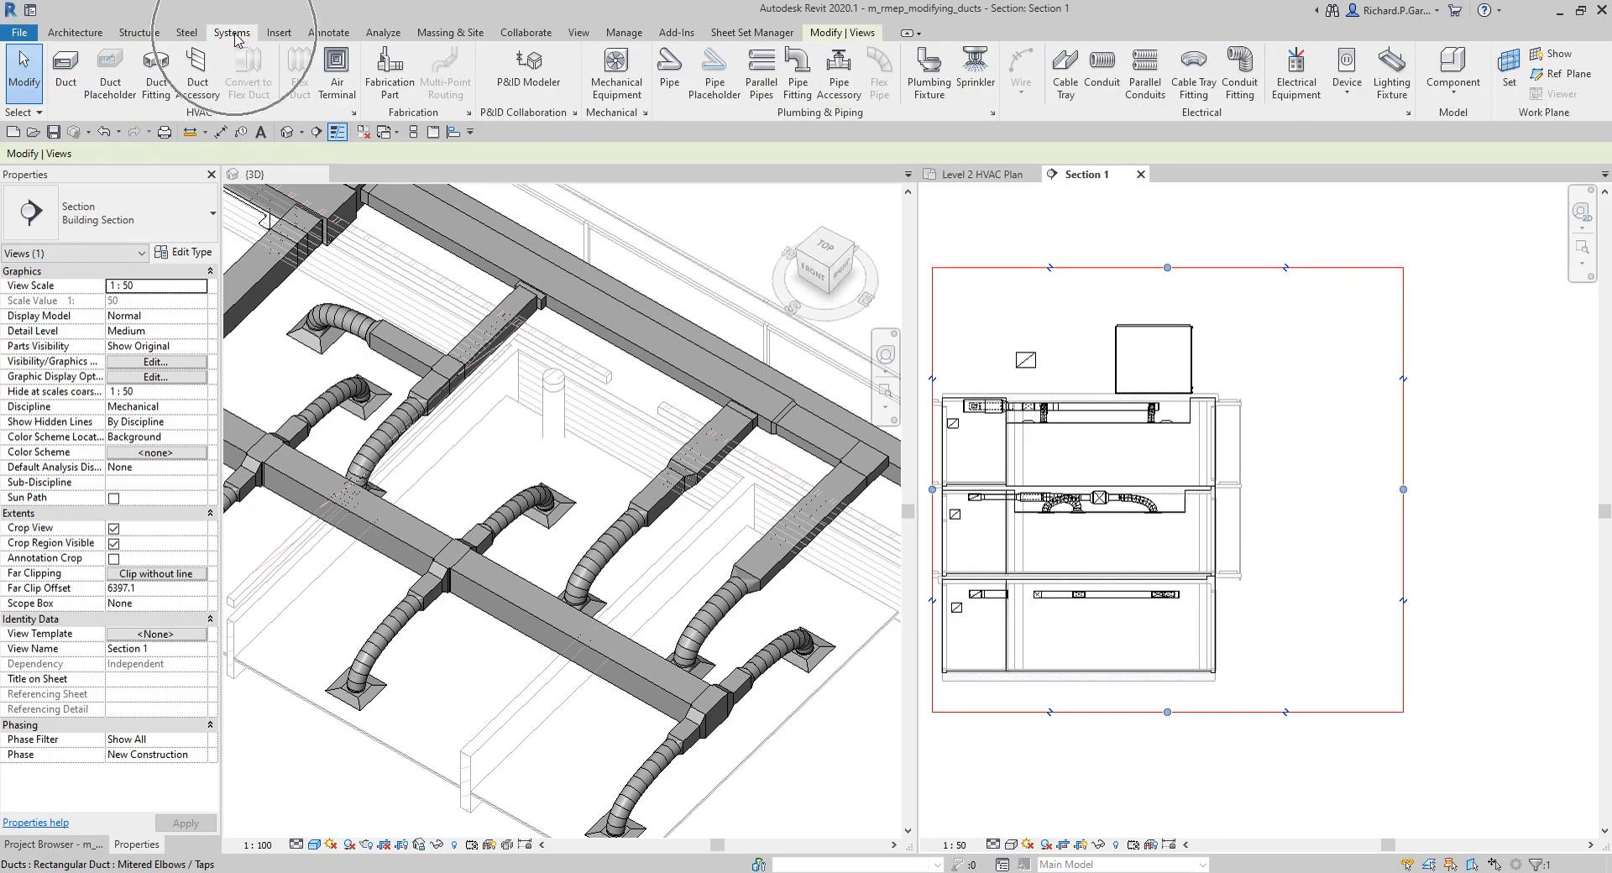
pyautogui.click(65, 72)
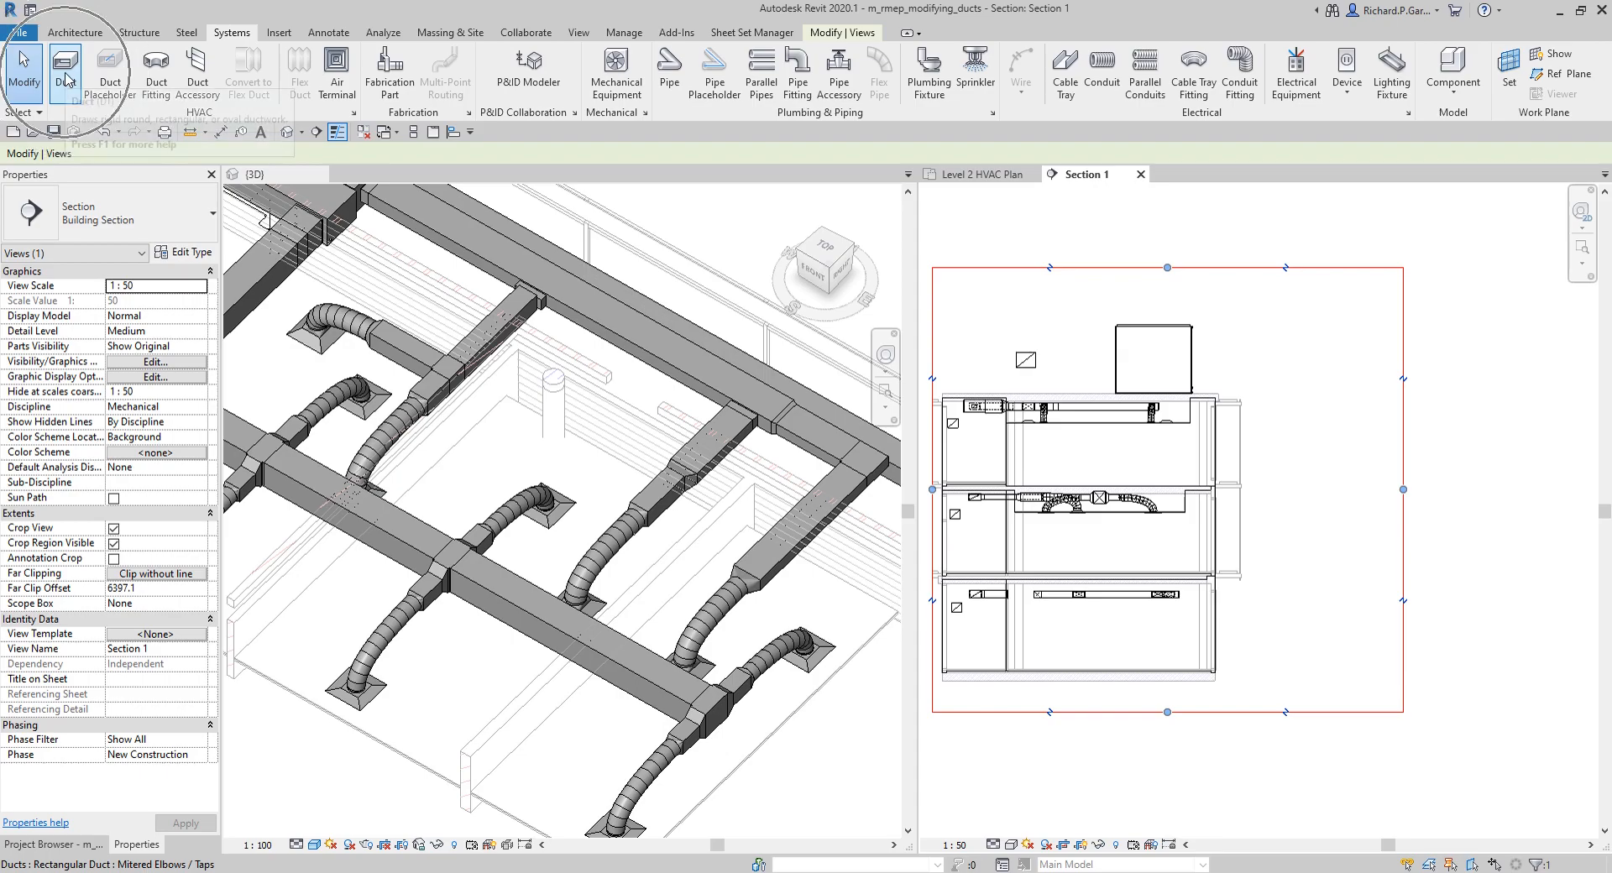
pyautogui.click(1309, 673)
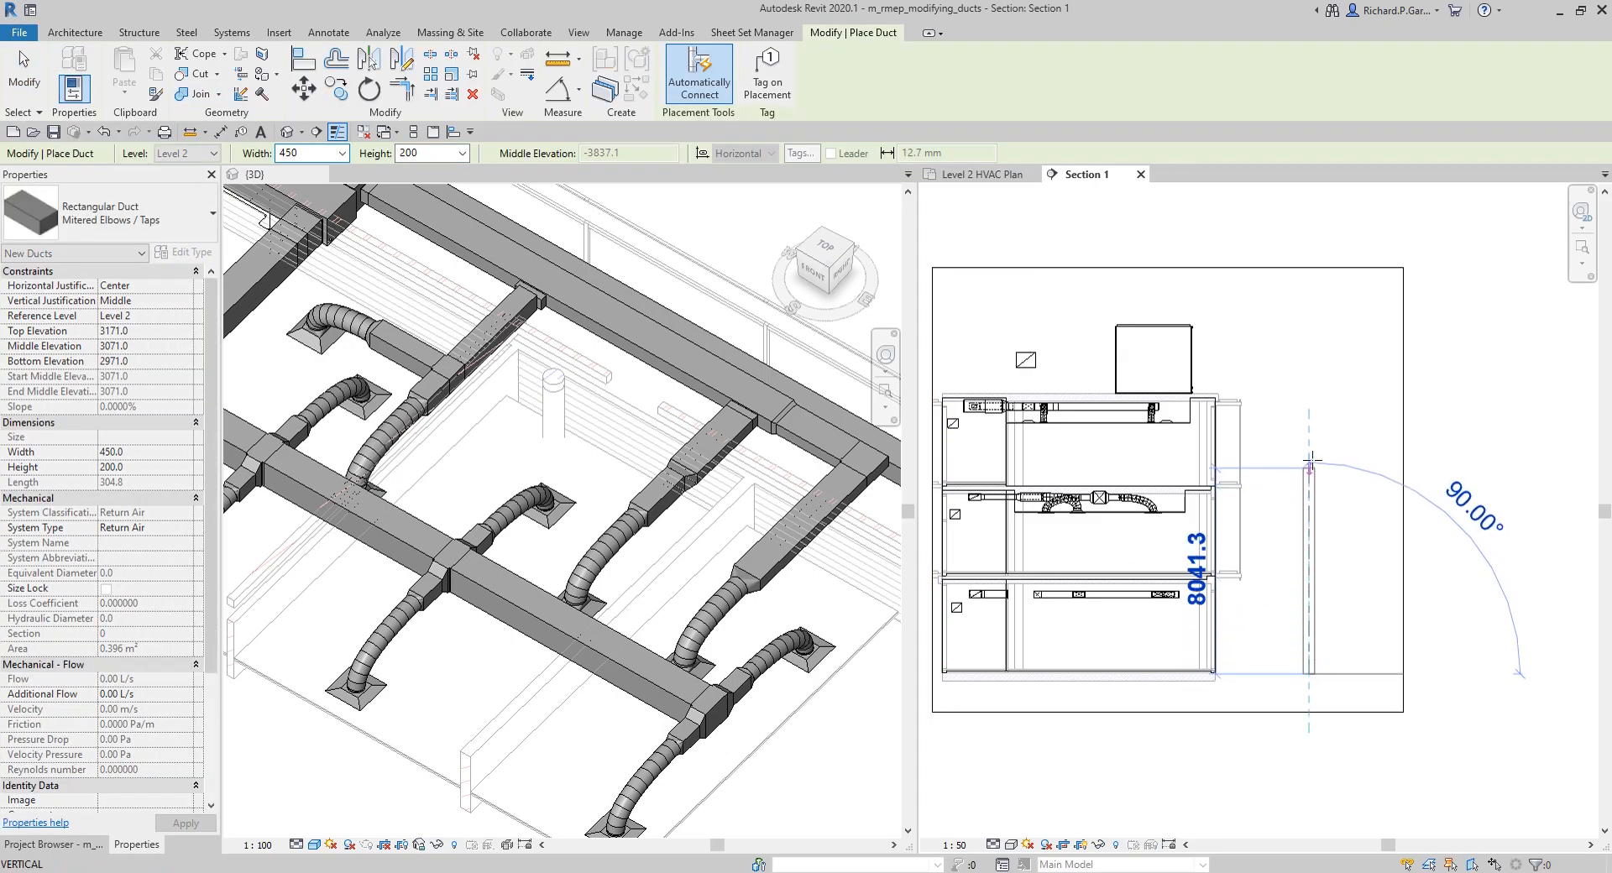
pyautogui.click(1309, 386)
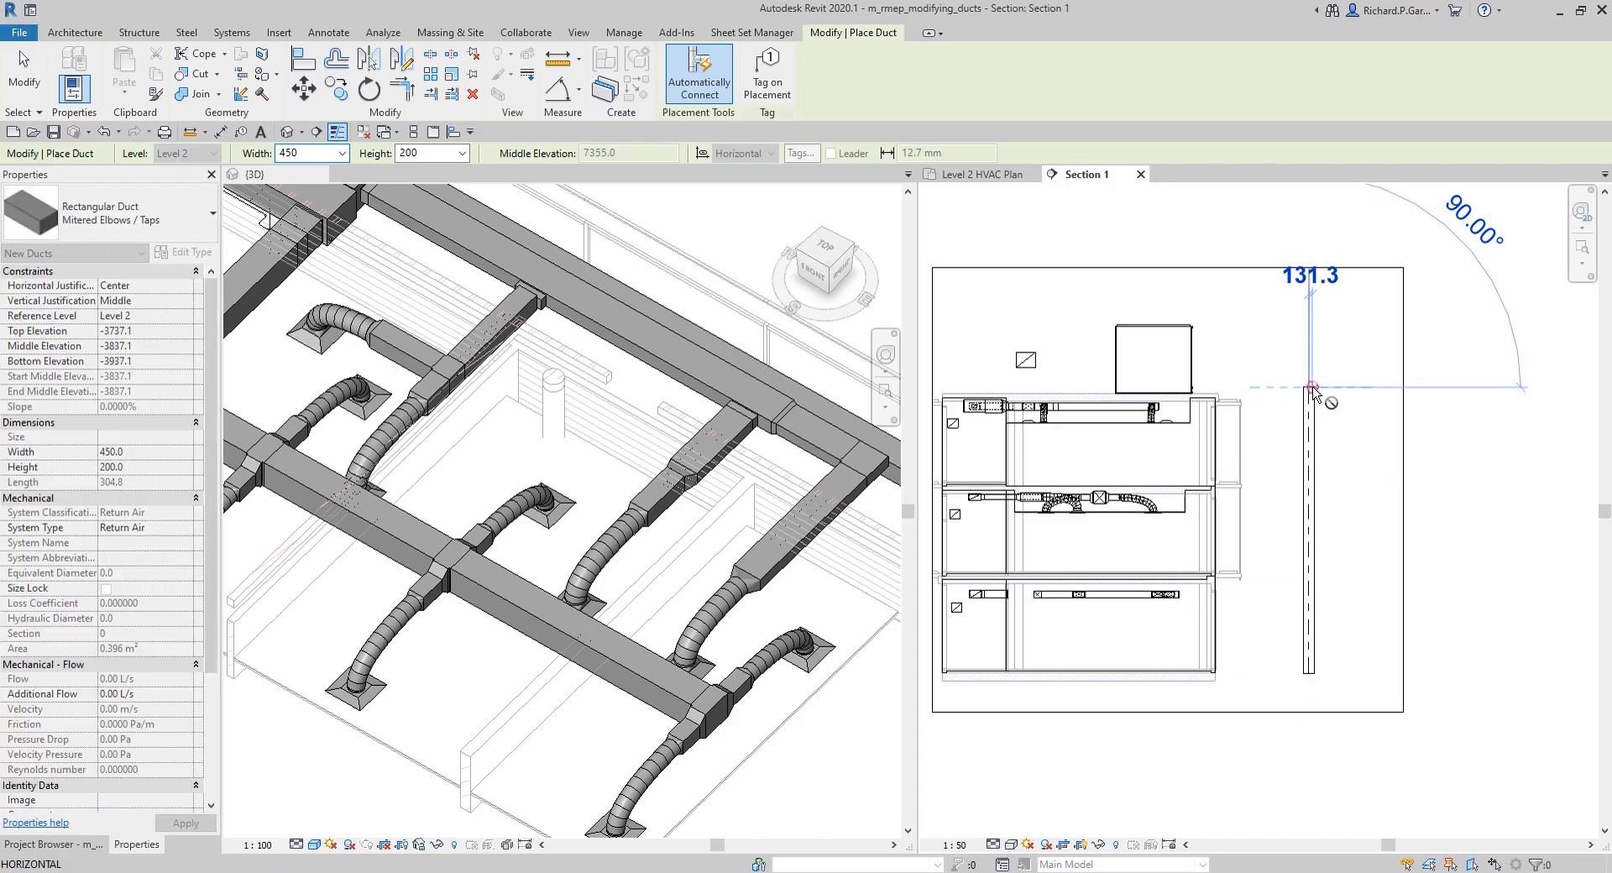
pyautogui.press('Escape')
pyautogui.press('Escape')
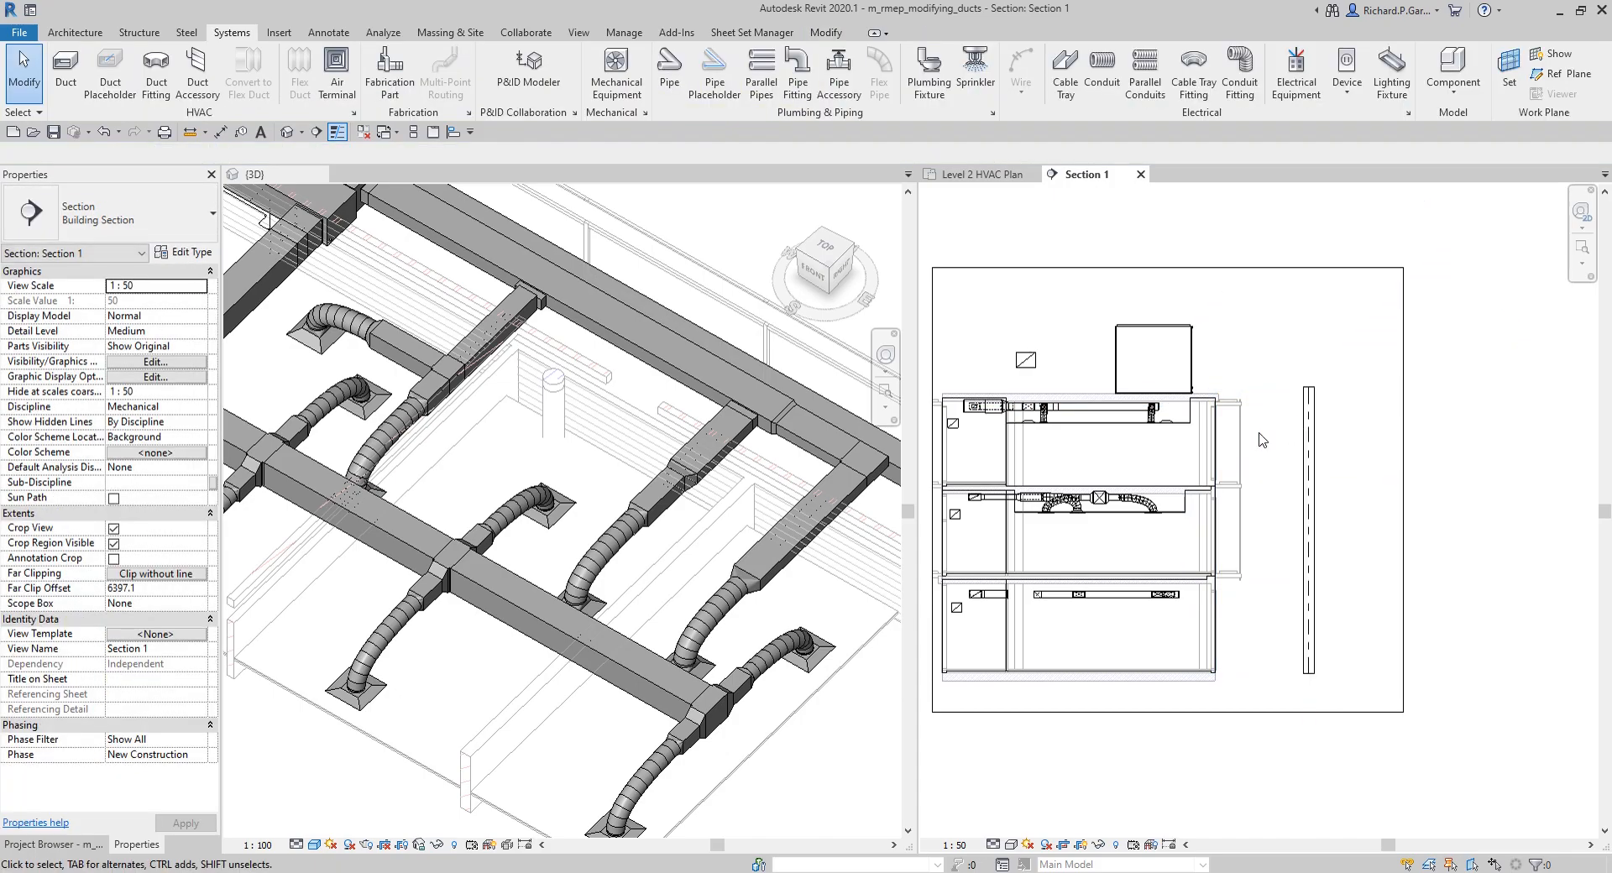
pyautogui.scroll(5, 1207, 421)
pyautogui.scroll(3, 1176, 415)
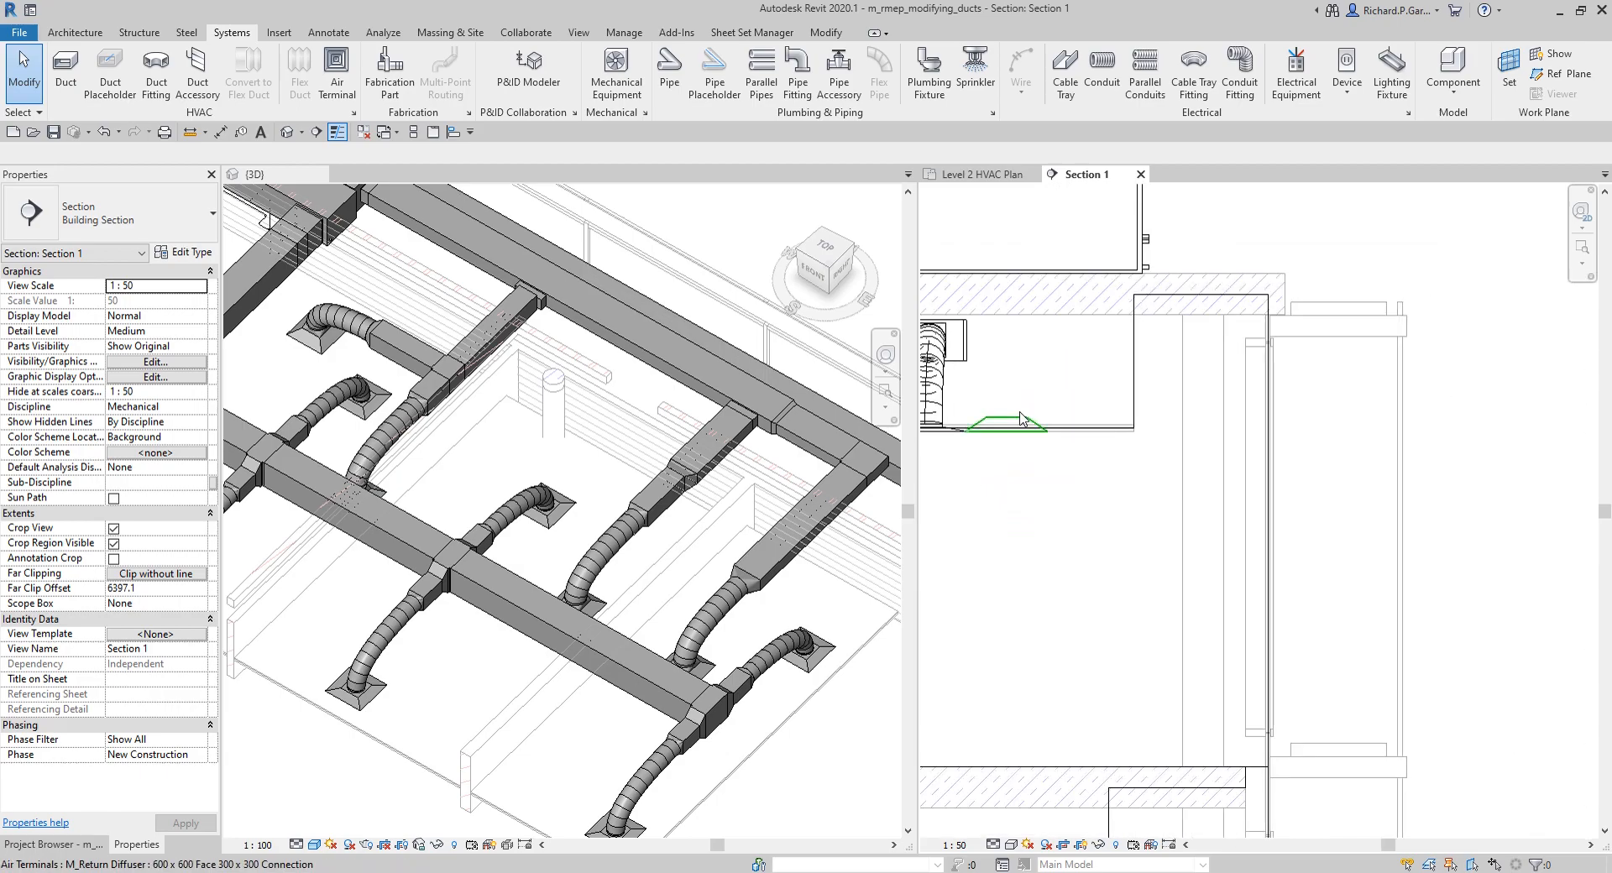
# Step: Copy the Level 3 return diffuser horizontally about 3500 mm into the open space between the exterior wall and the riser
pyautogui.click(1021, 418)
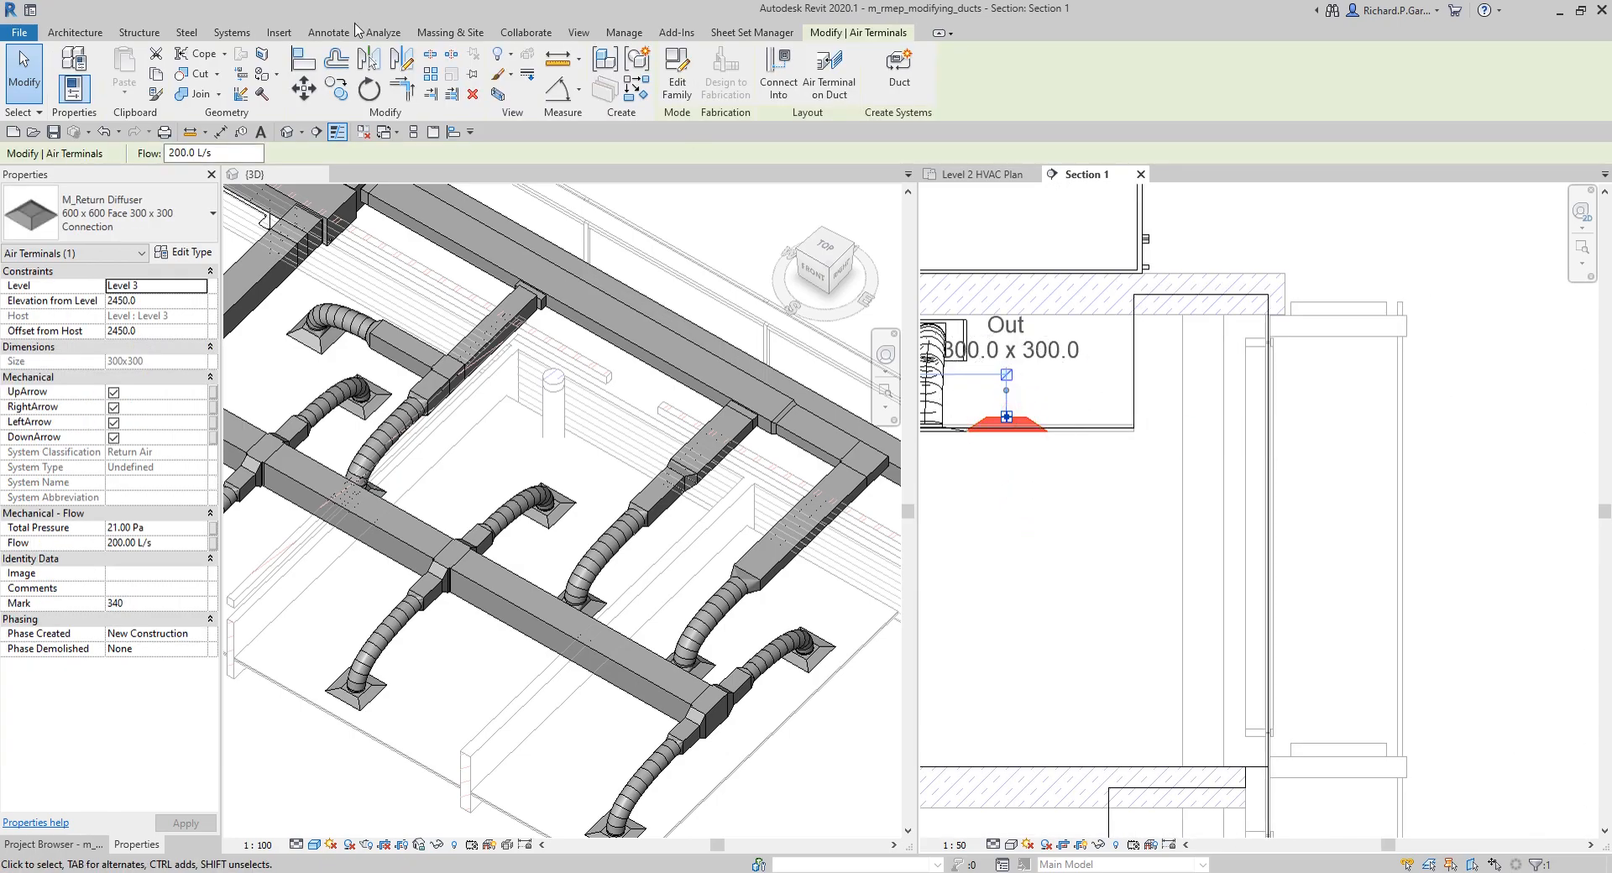
pyautogui.click(336, 88)
pyautogui.click(1015, 423)
pyautogui.moveTo(1434, 443); pyautogui.dragTo(1204, 432, button='middle')
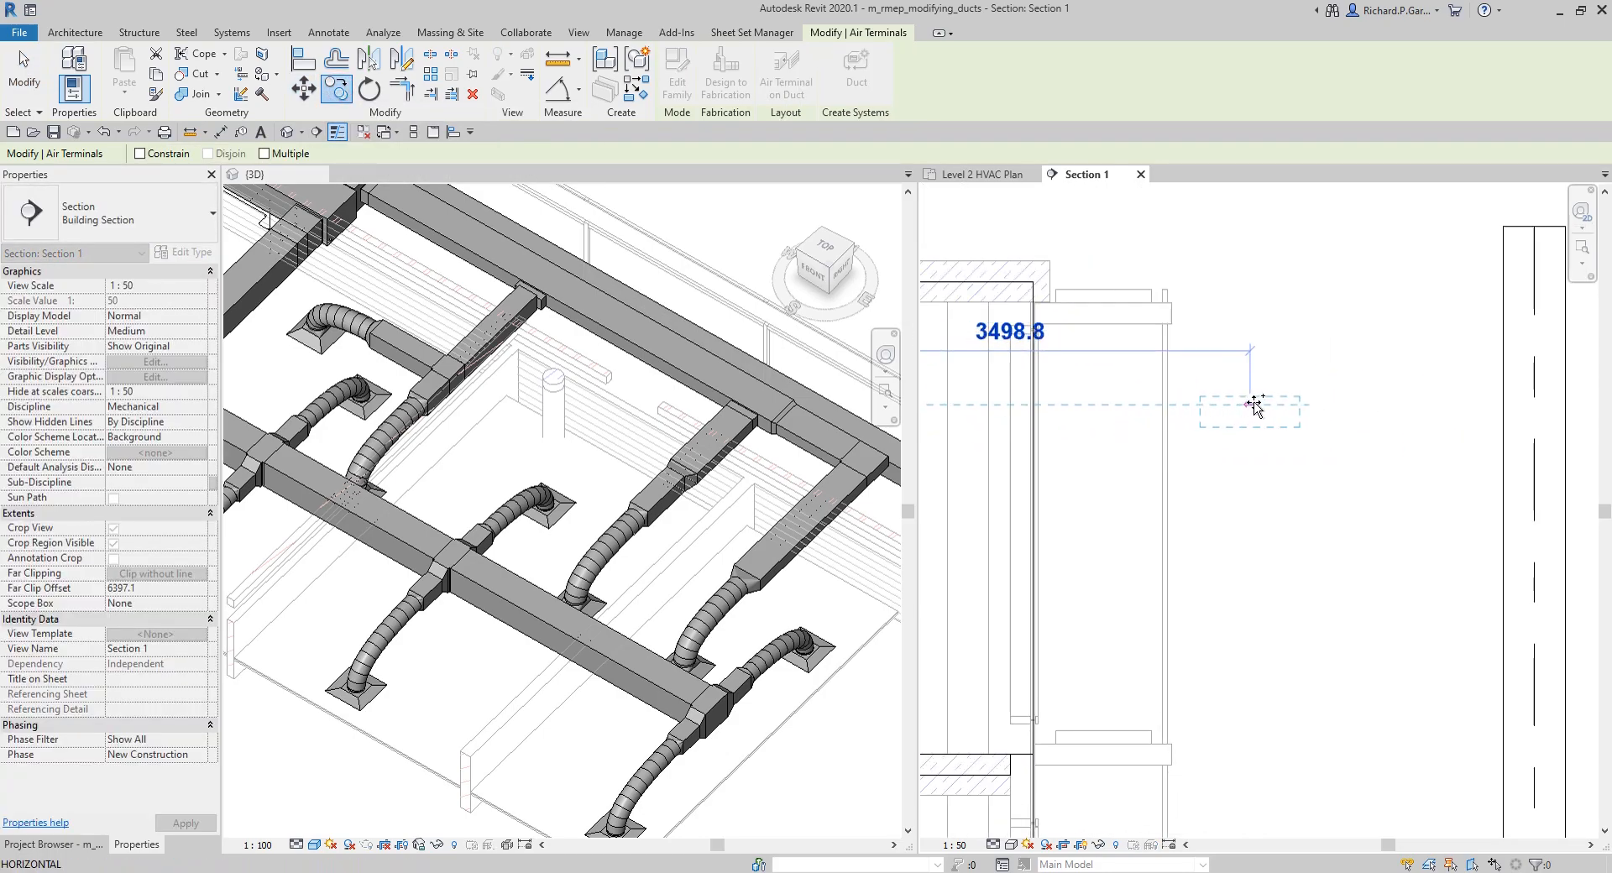
pyautogui.click(1262, 405)
pyautogui.scroll(-3, 1268, 487)
pyautogui.press('Escape')
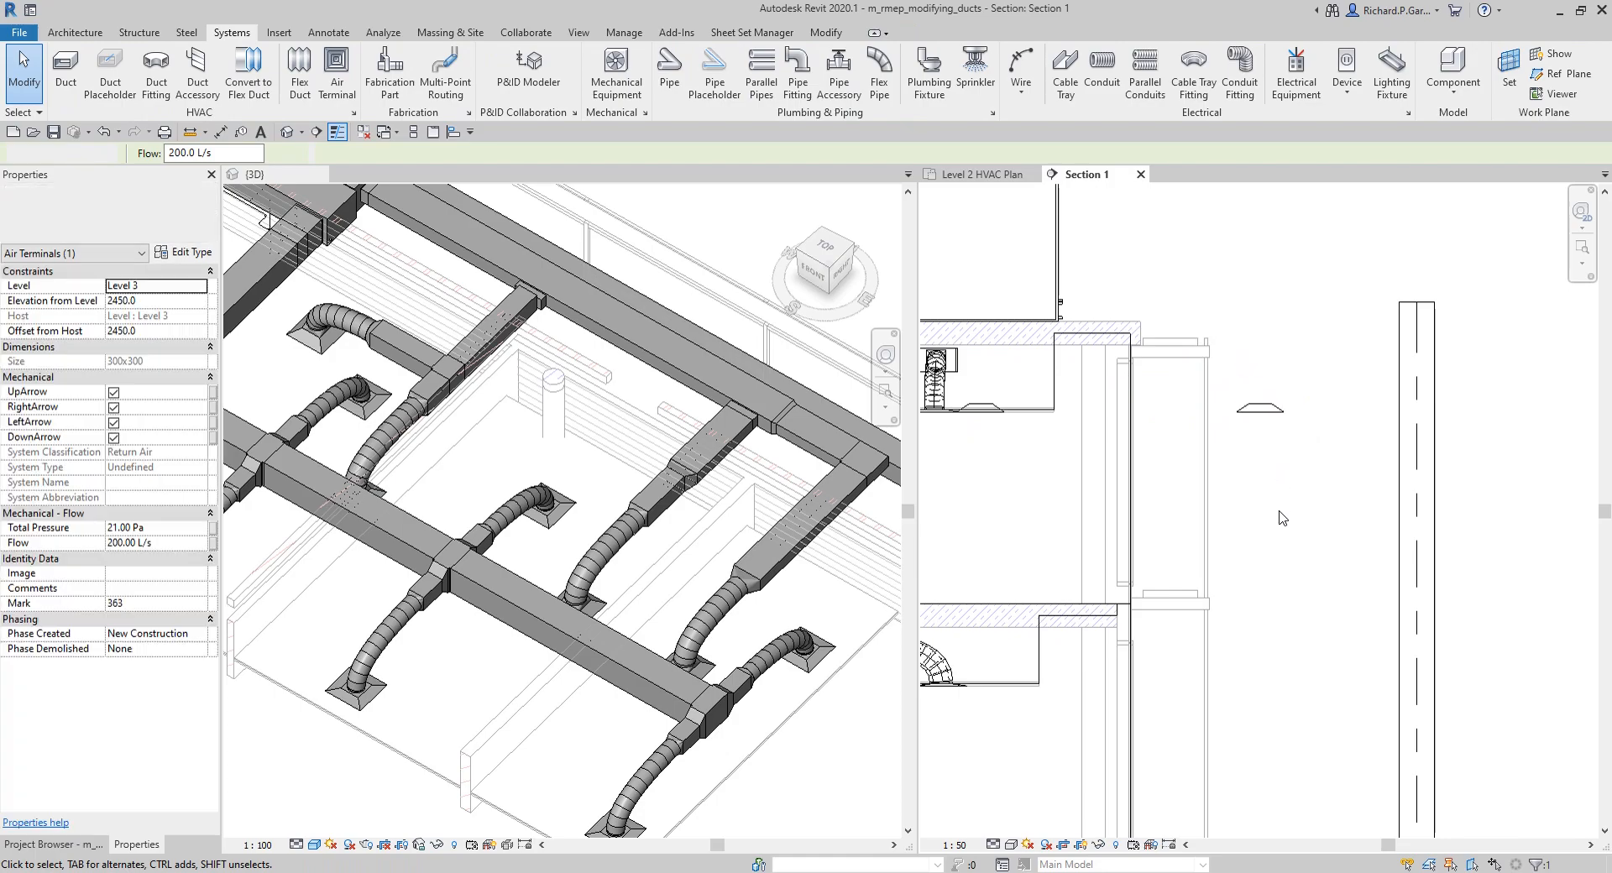
# Step: Copy the return diffuser beside the riser straight down about 3320 mm to the Level 2 ceiling zone
pyautogui.moveTo(1270, 558); pyautogui.dragTo(1142, 432, button='middle')
pyautogui.click(1137, 305)
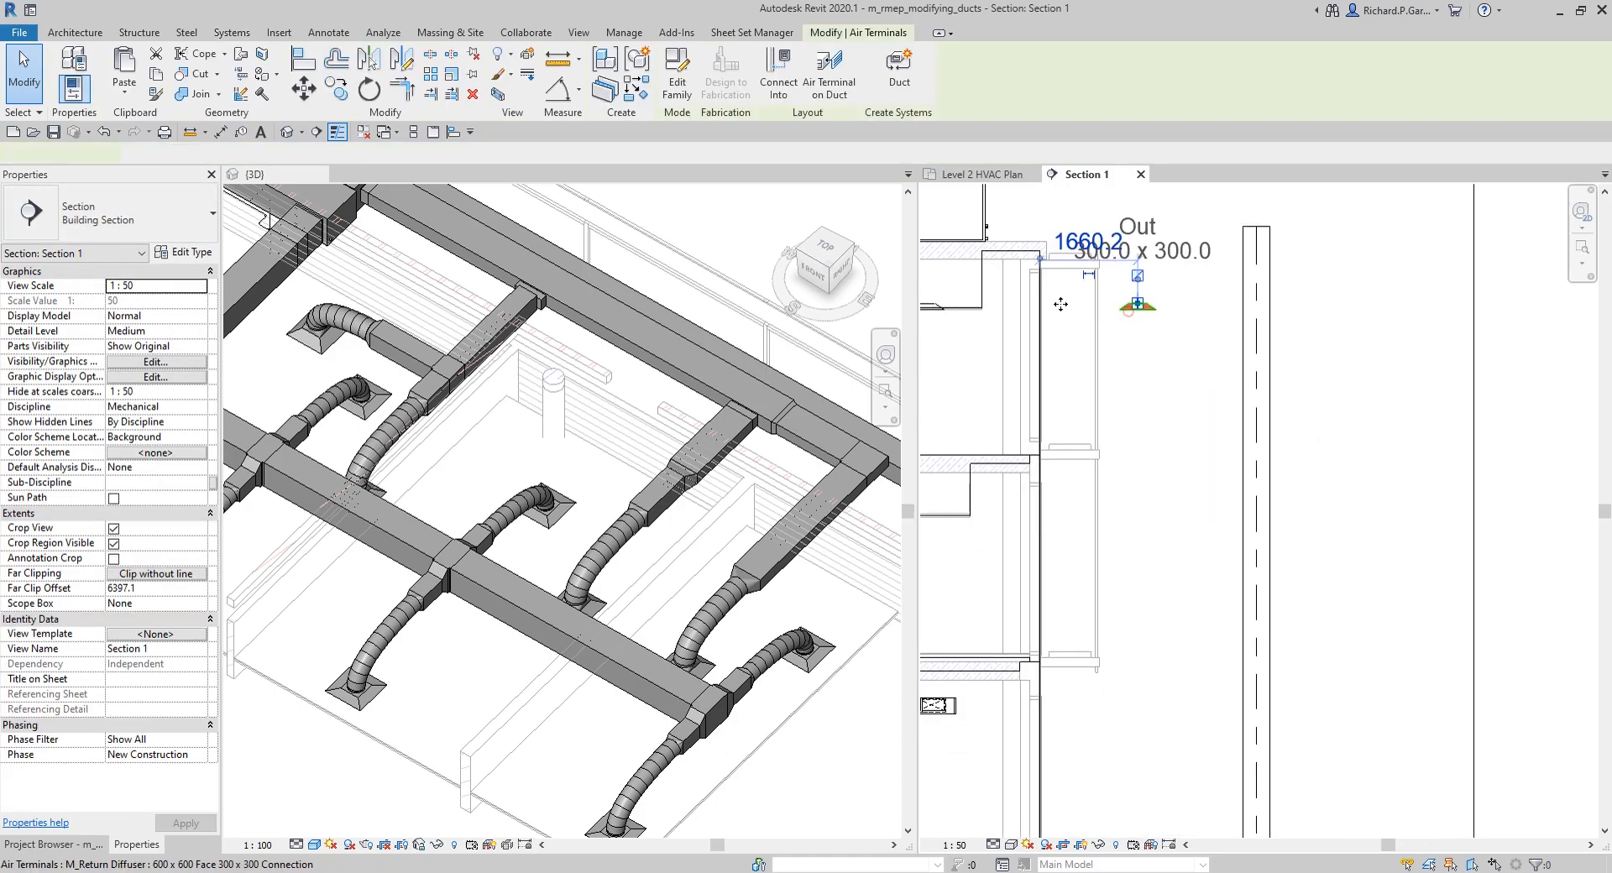
pyautogui.click(344, 95)
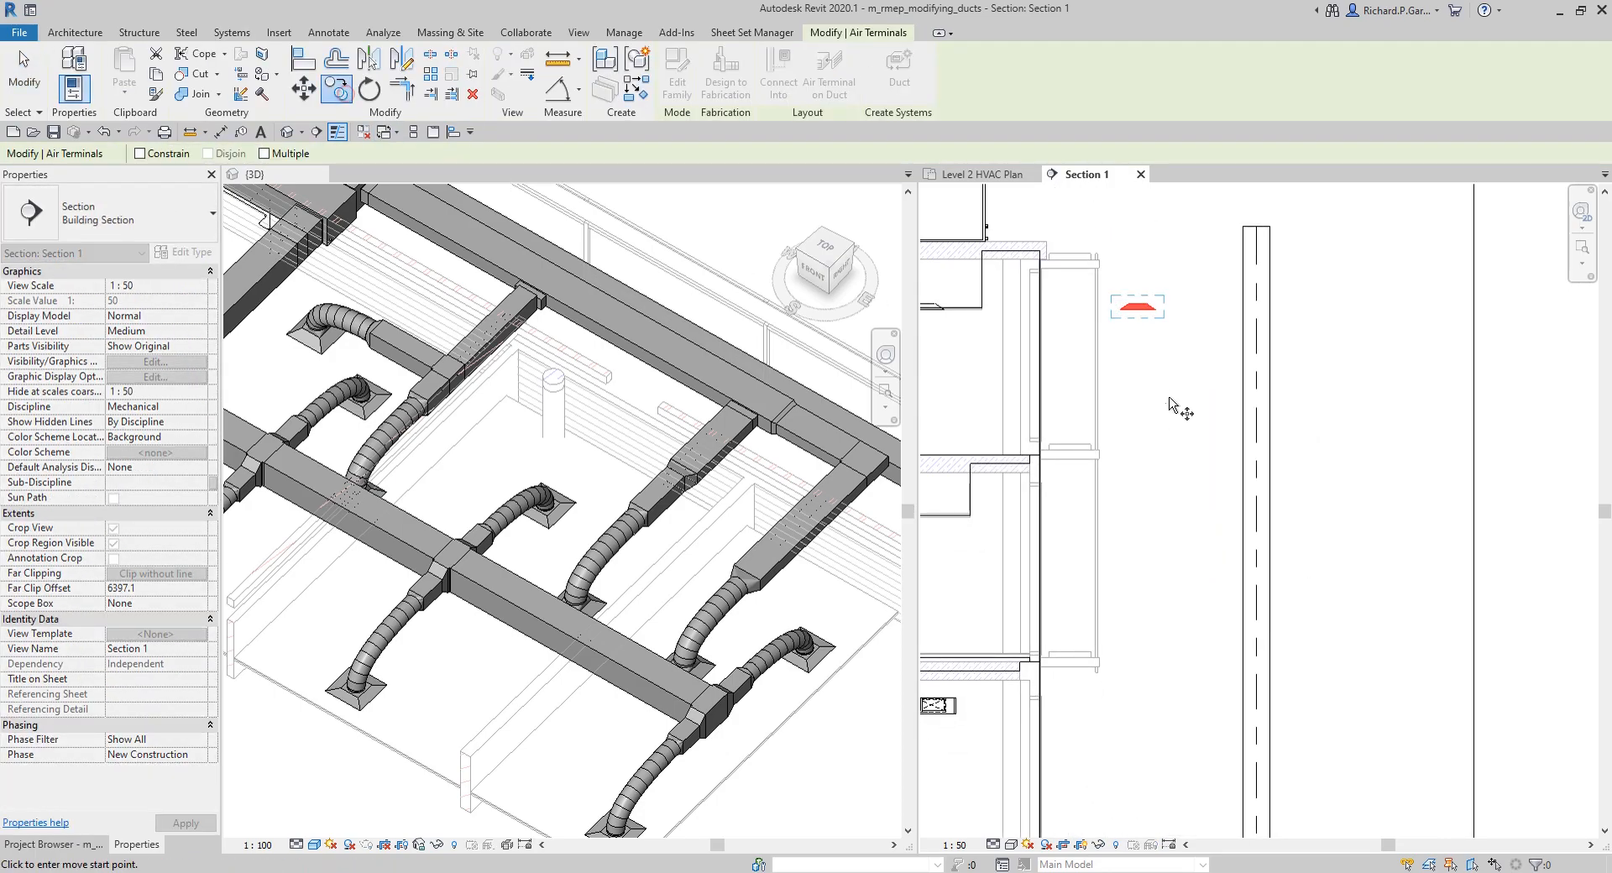
pyautogui.click(1155, 312)
pyautogui.scroll(-2, 1161, 437)
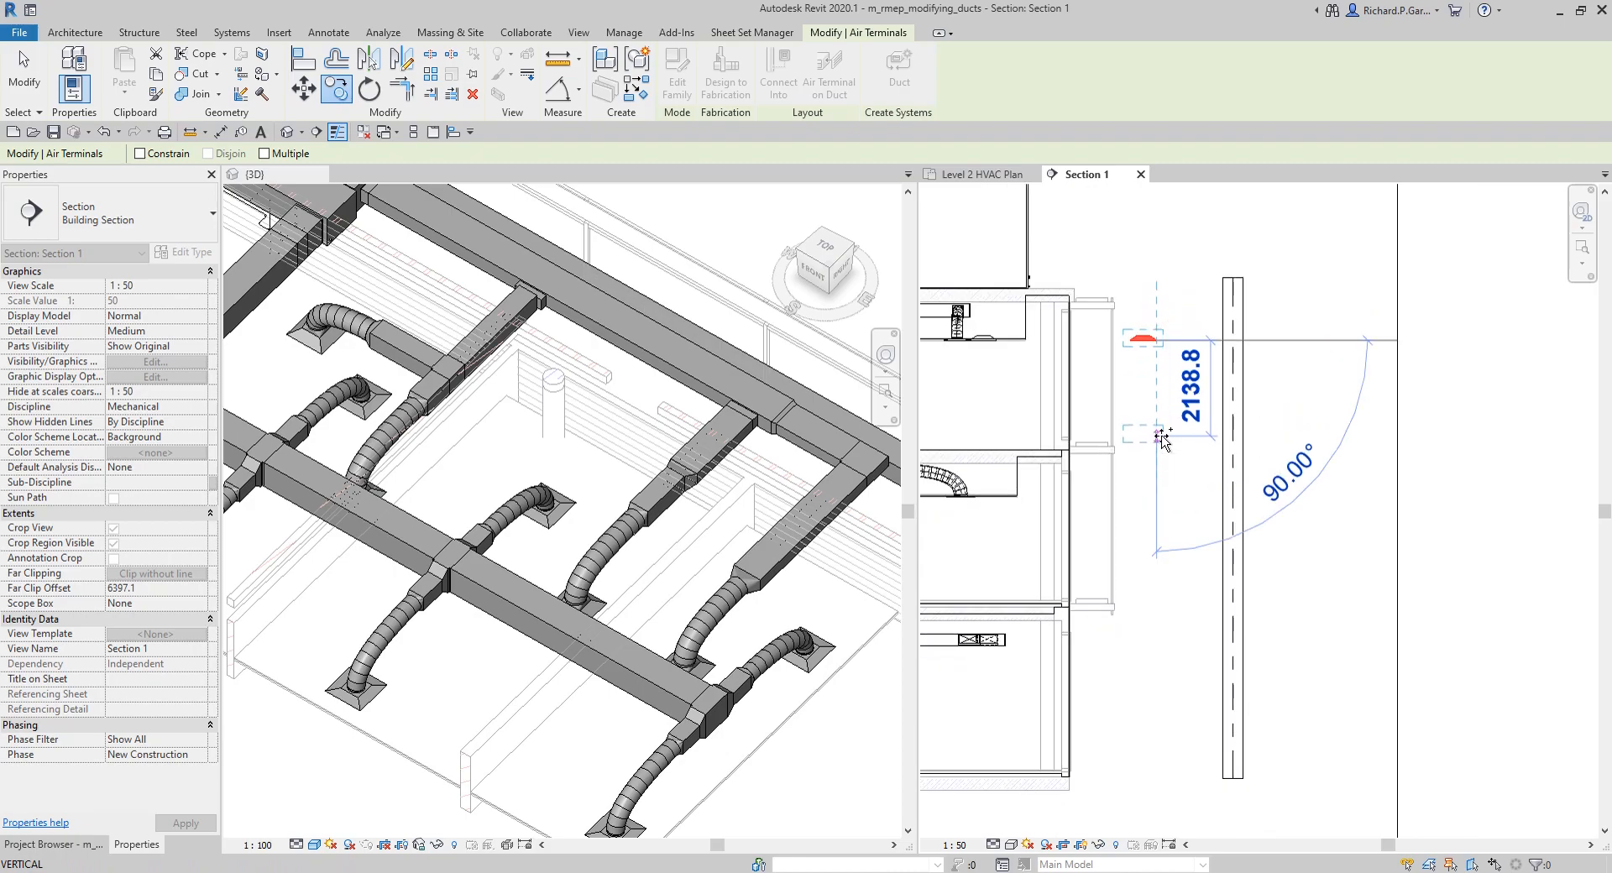
pyautogui.click(1157, 487)
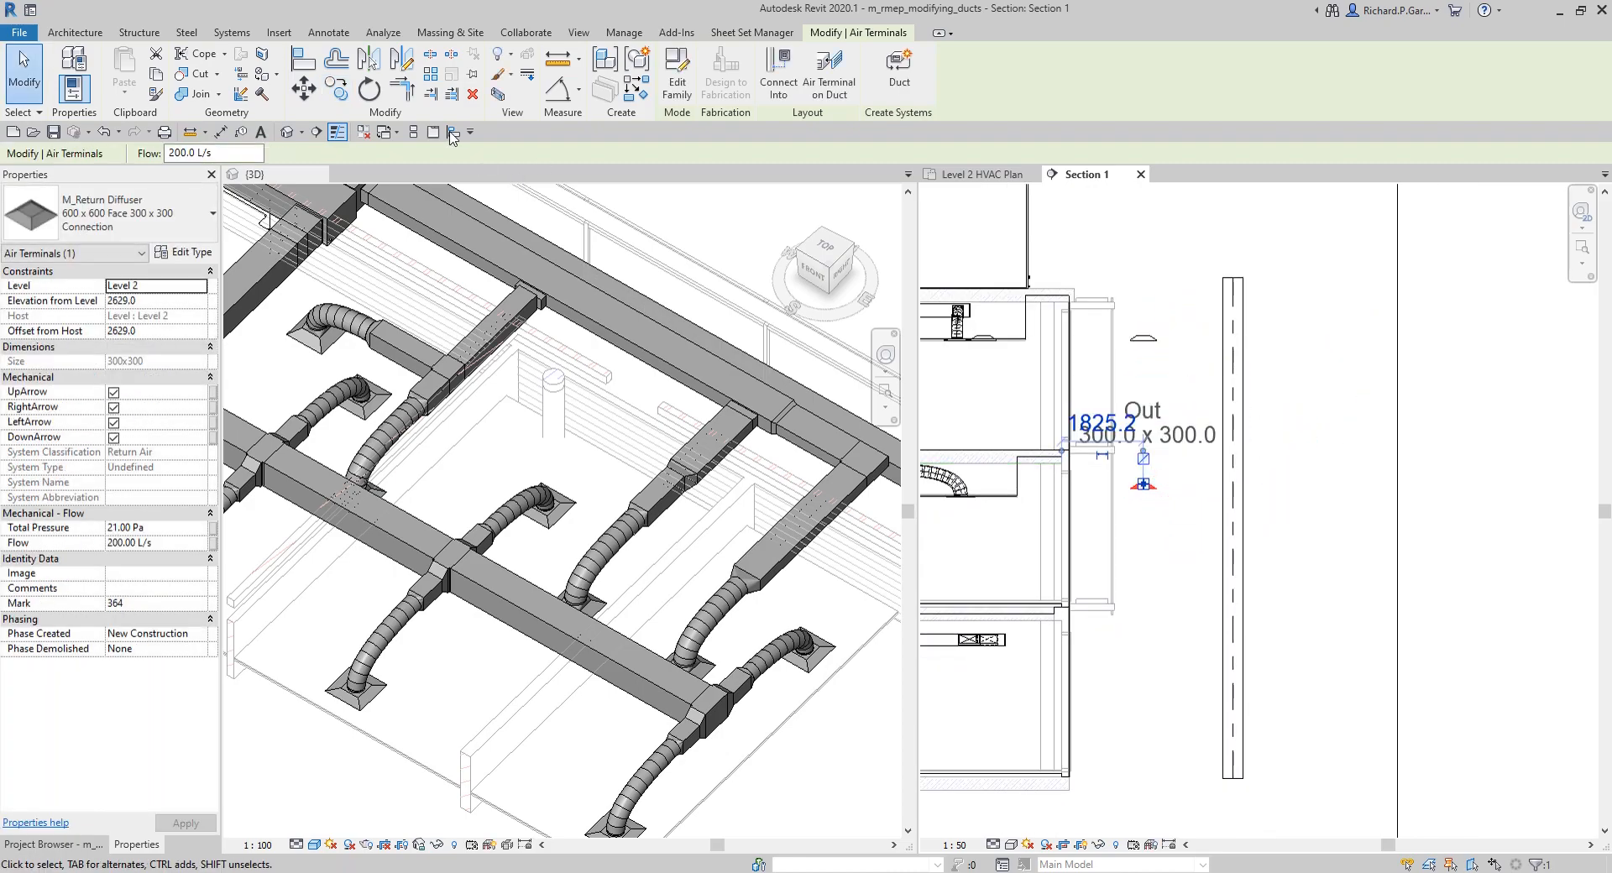
# Step: Copy the Level 2 diffuser beside the riser straight down to the ceiling zone of the lowest storey
pyautogui.click(345, 95)
pyautogui.click(1156, 490)
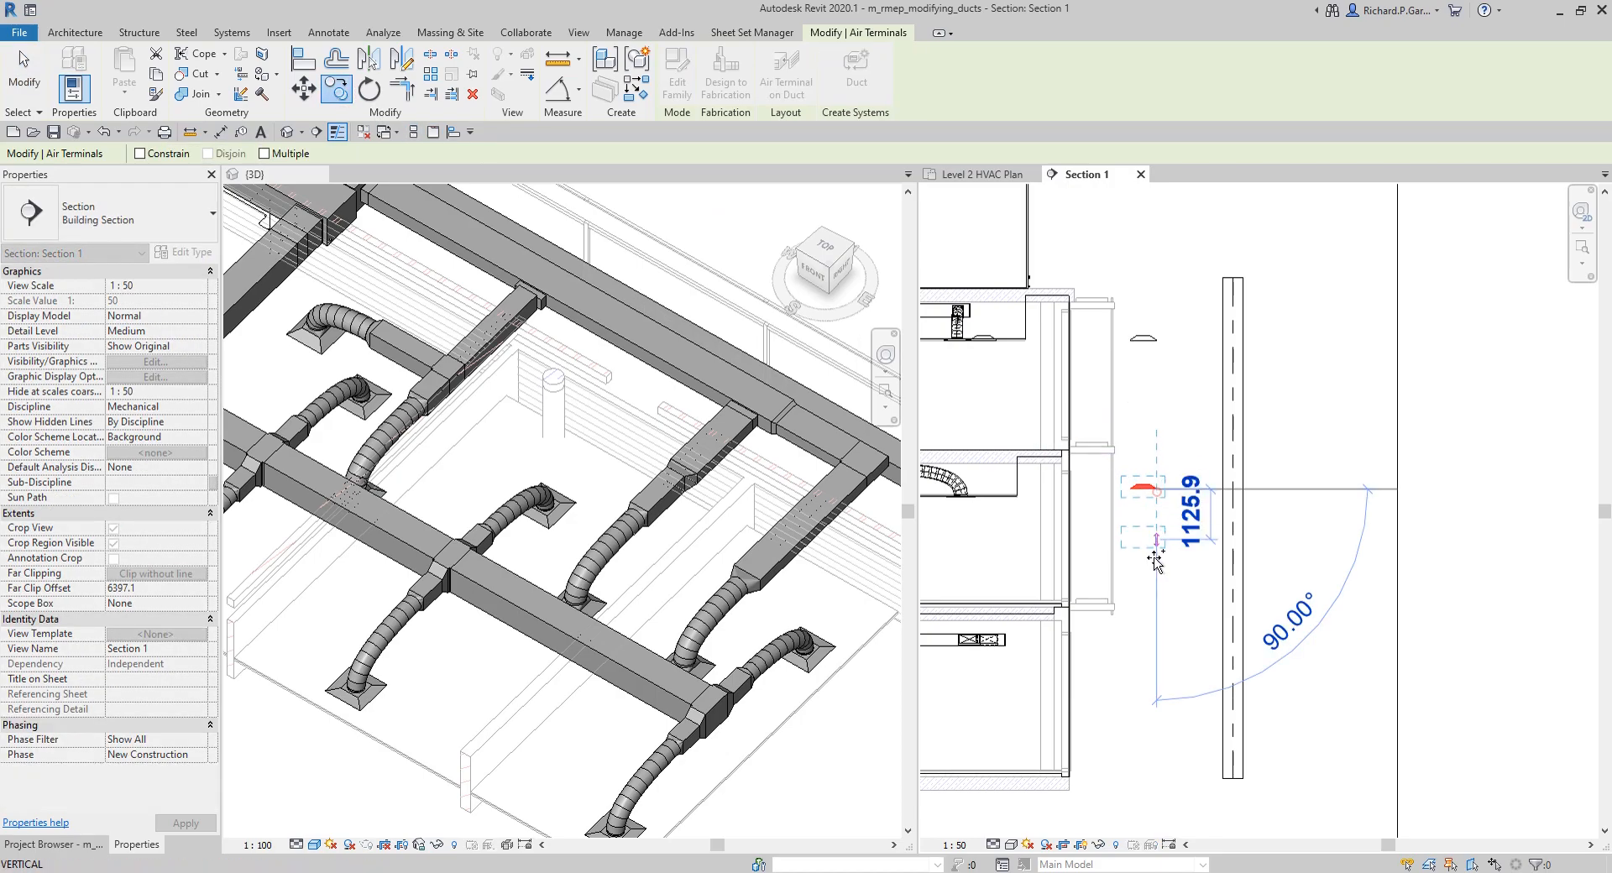
pyautogui.click(1156, 652)
pyautogui.press('Escape')
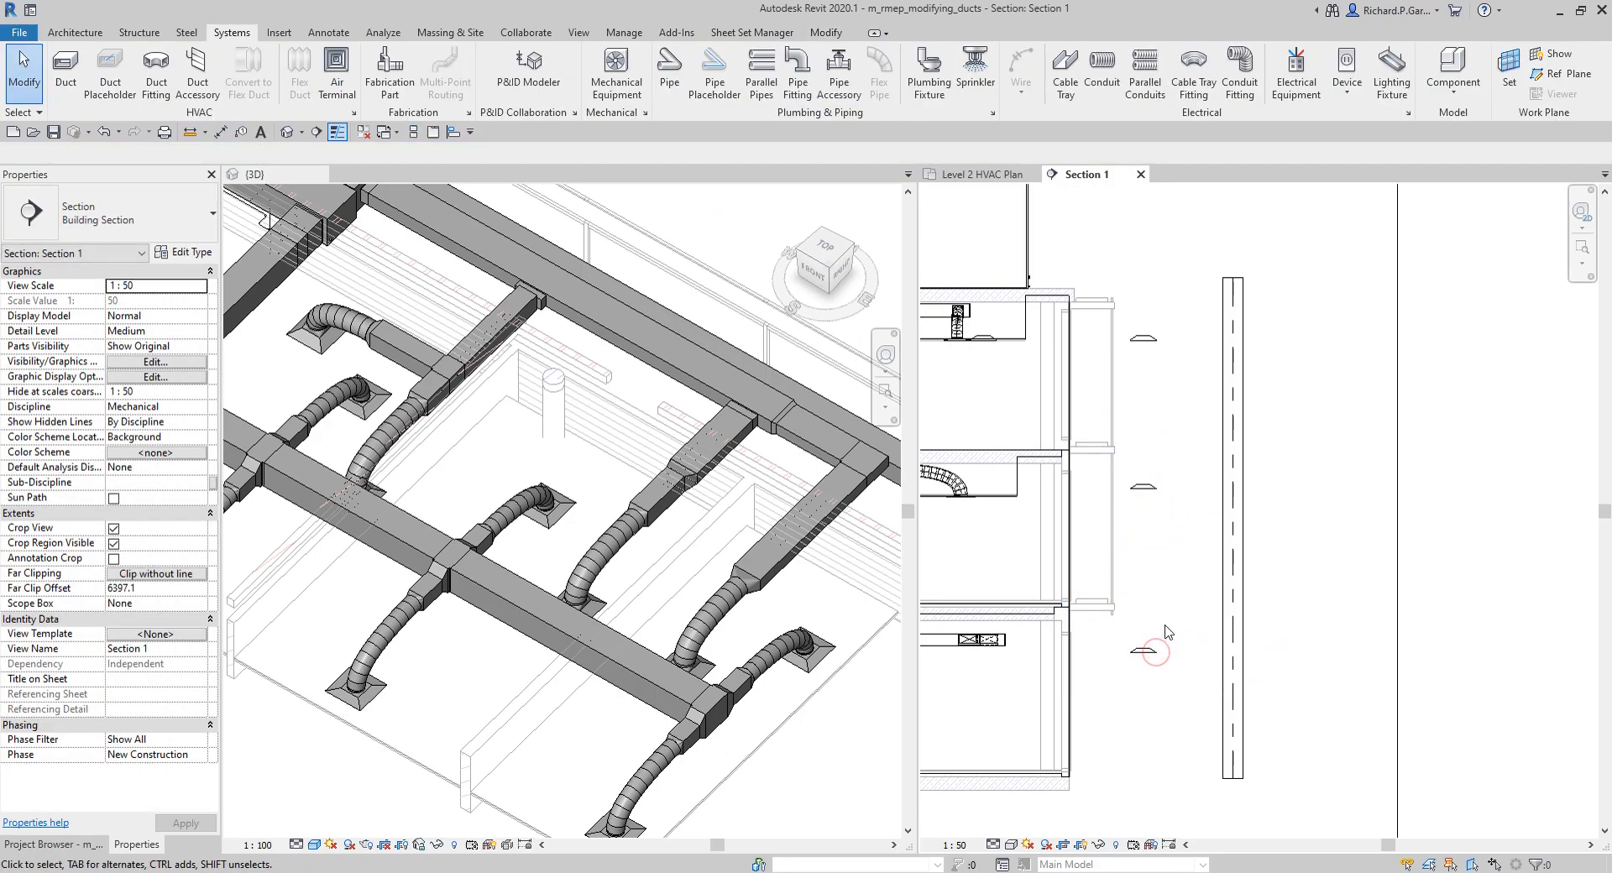
# Step: Draw a 300 x 300 duct from the top diffuser up to about 3246 mm middle elevation and horizontally into the riser
pyautogui.moveTo(1207, 613); pyautogui.dragTo(1155, 598, button='middle')
pyautogui.scroll(-2, 1156, 598)
pyautogui.scroll(5, 1130, 532)
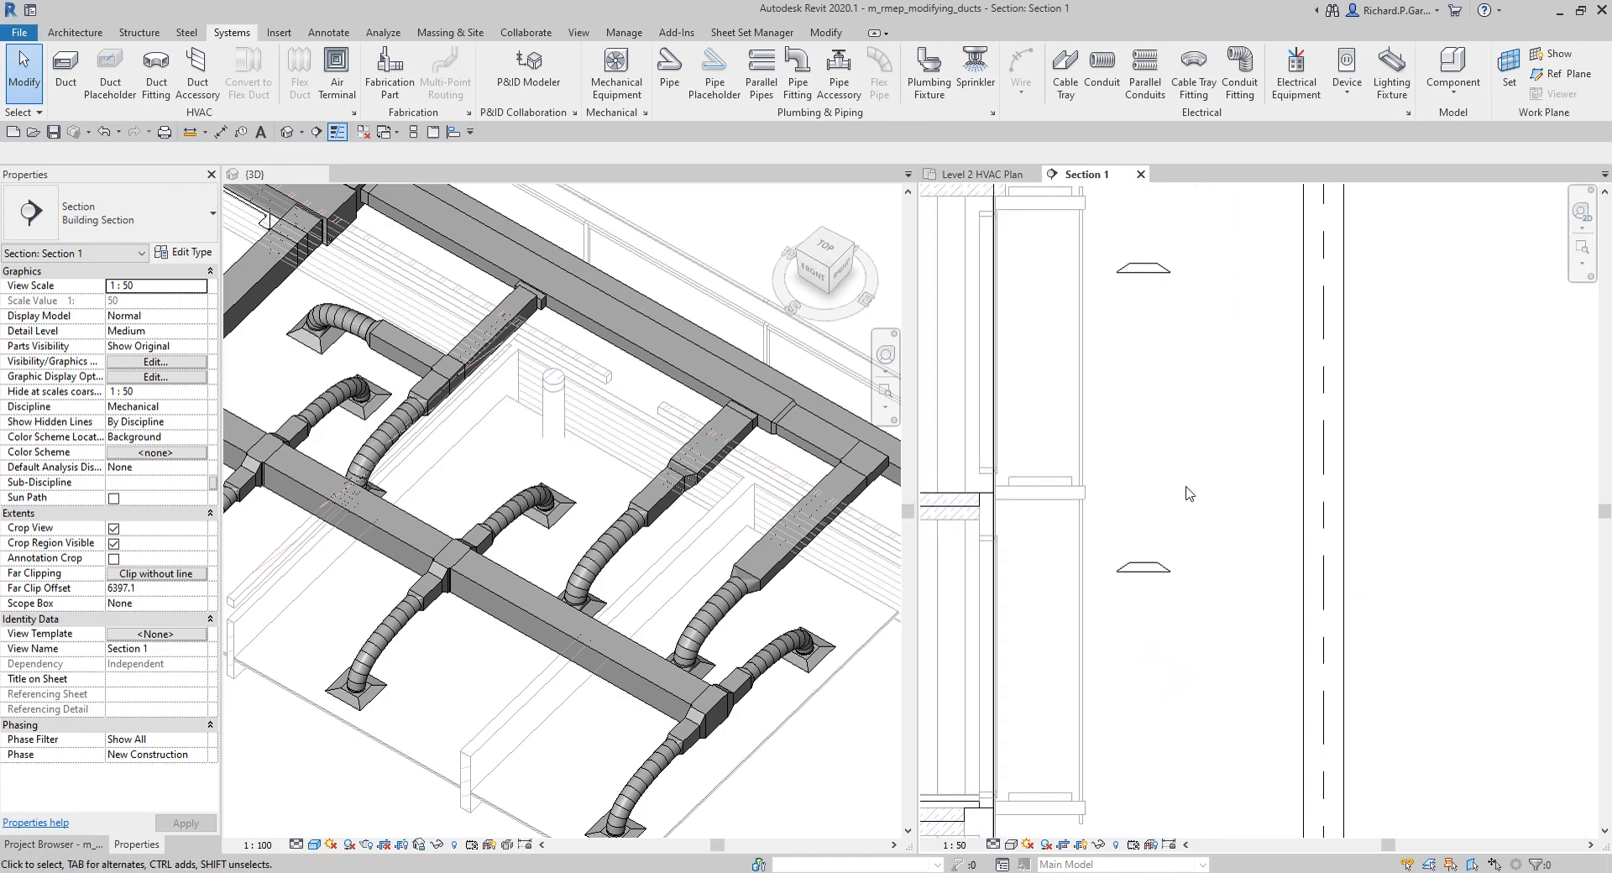
pyautogui.scroll(2, 1195, 499)
pyautogui.click(1192, 443)
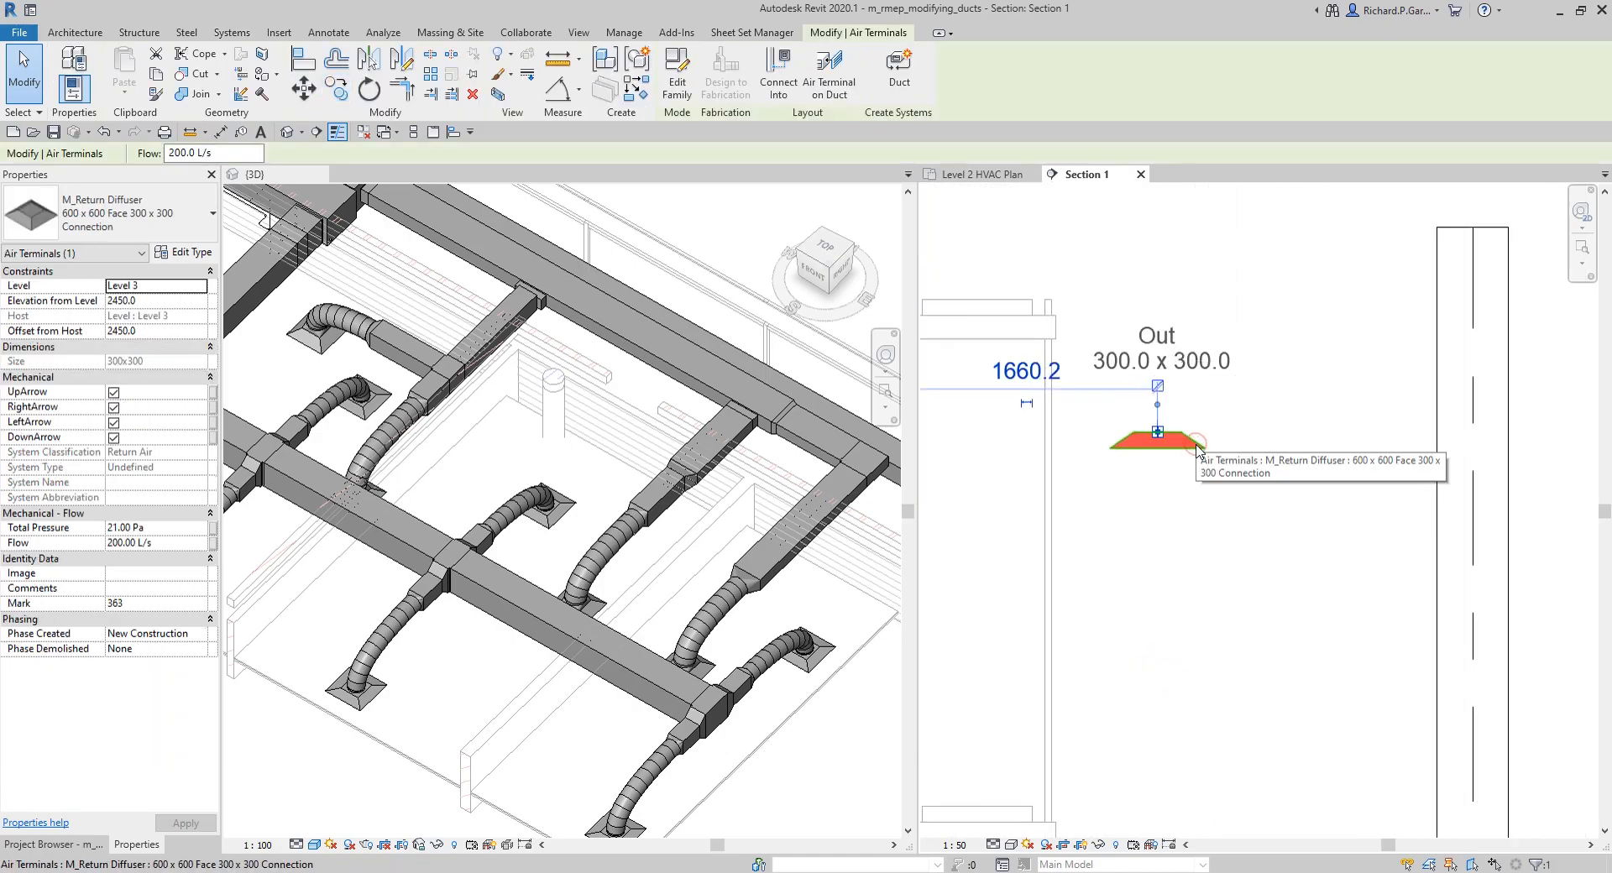
pyautogui.scroll(2, 1159, 389)
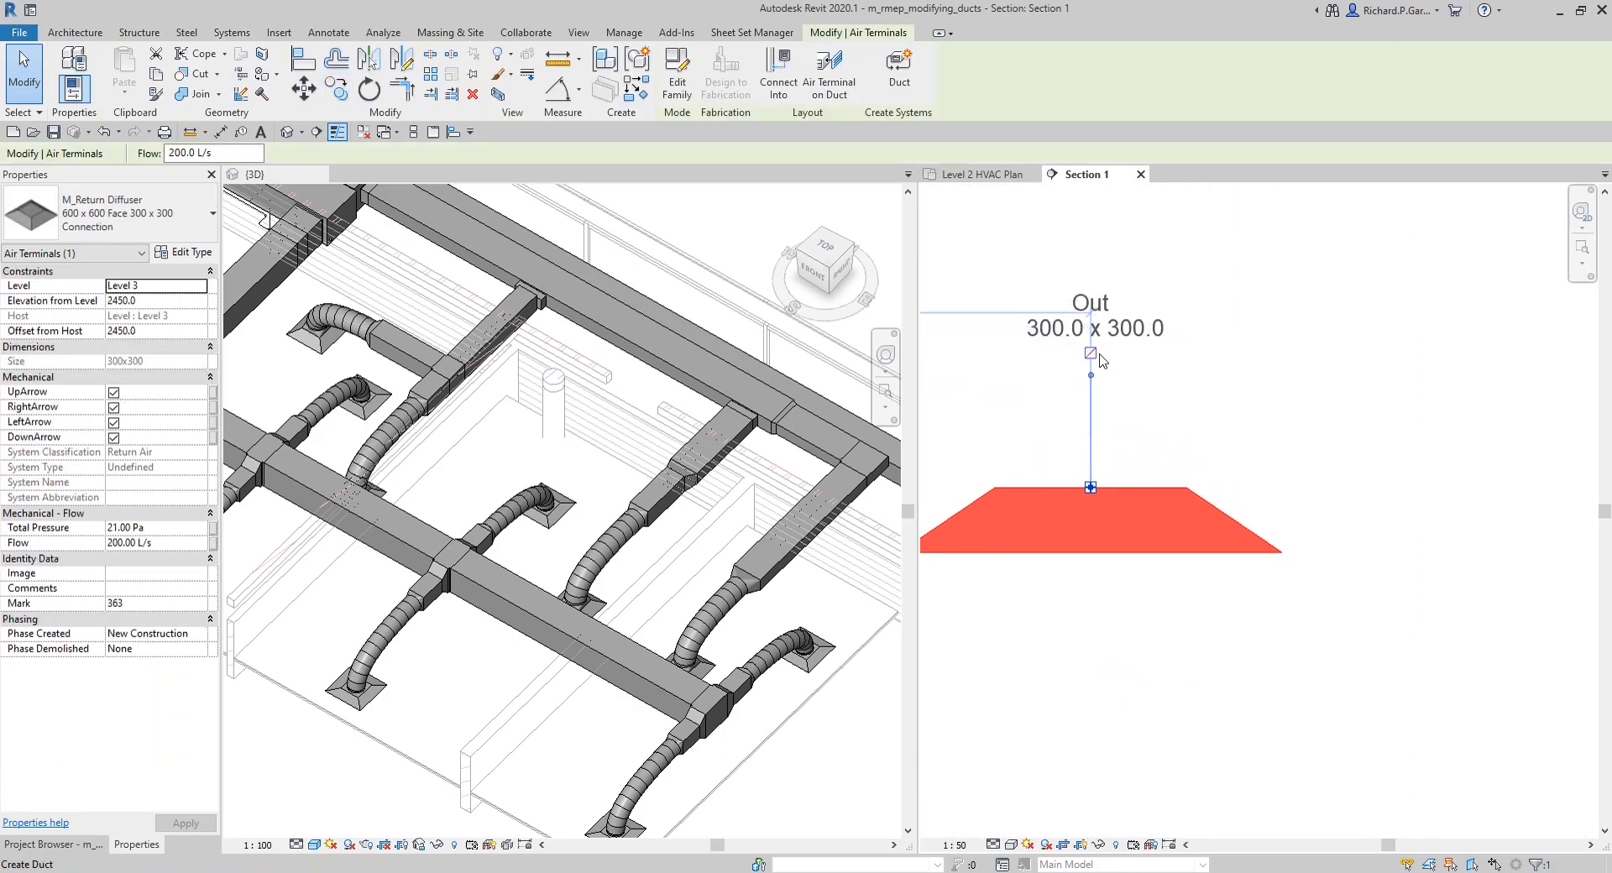
pyautogui.click(1099, 354)
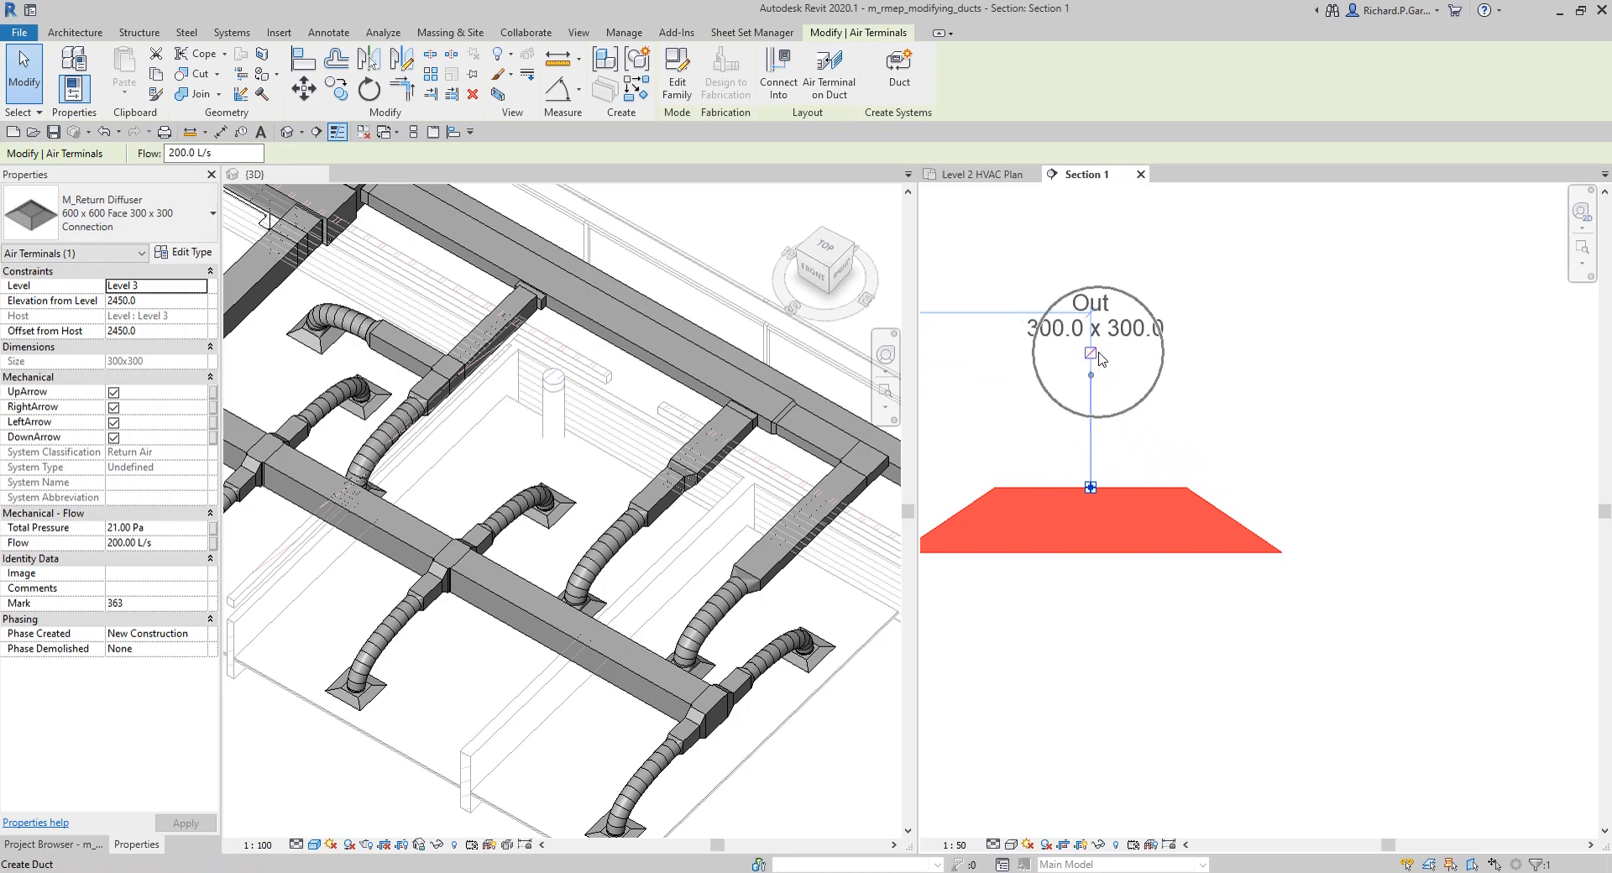
pyautogui.scroll(-4, 1091, 437)
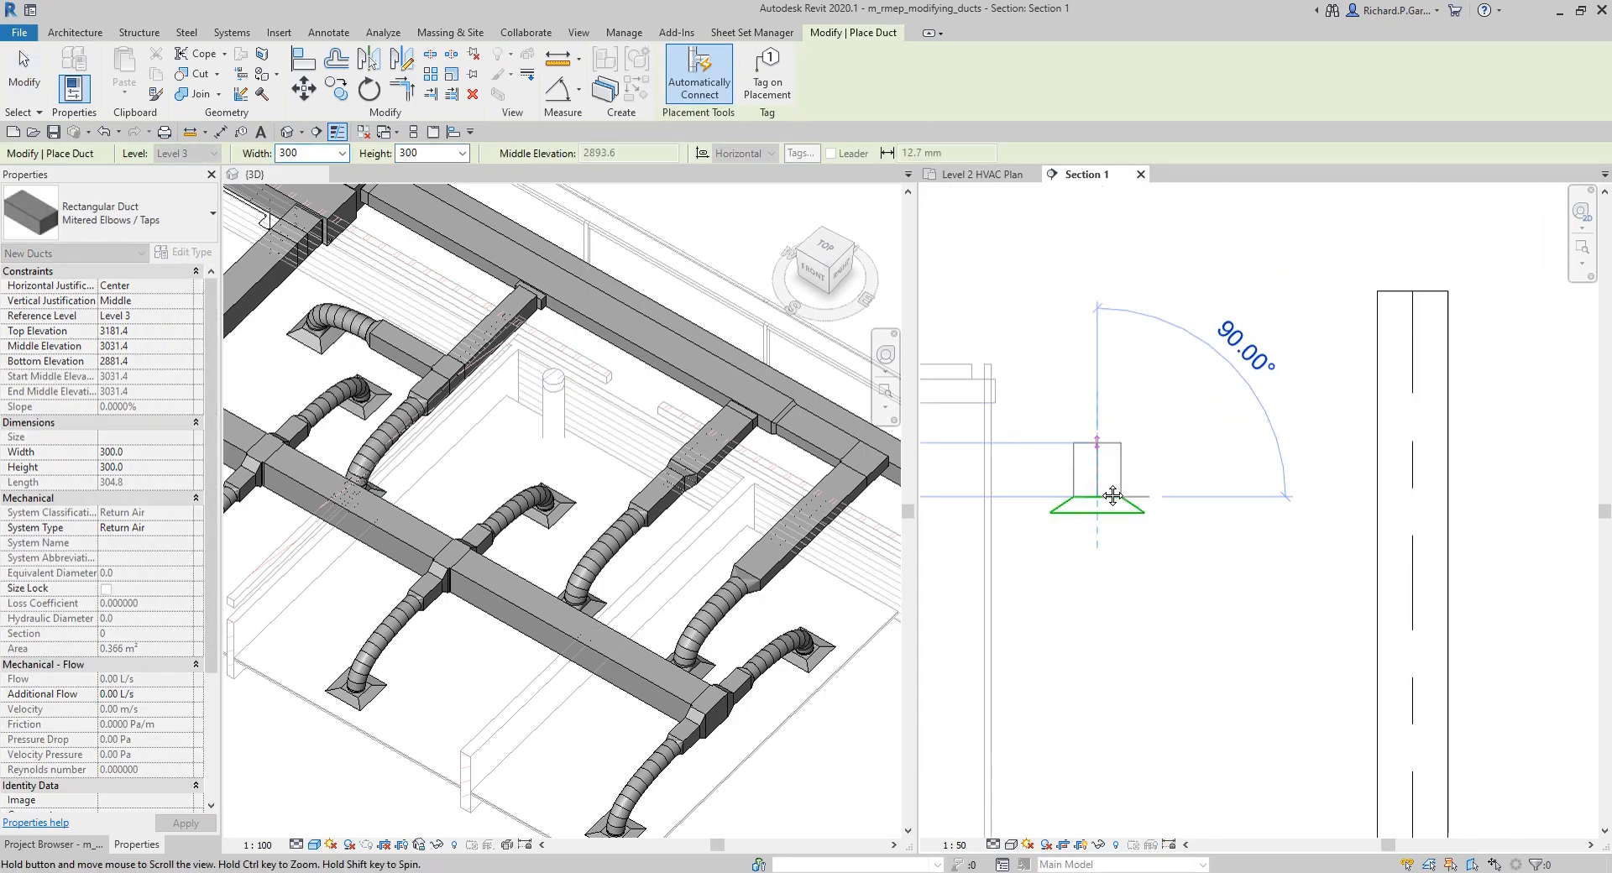
pyautogui.click(1086, 423)
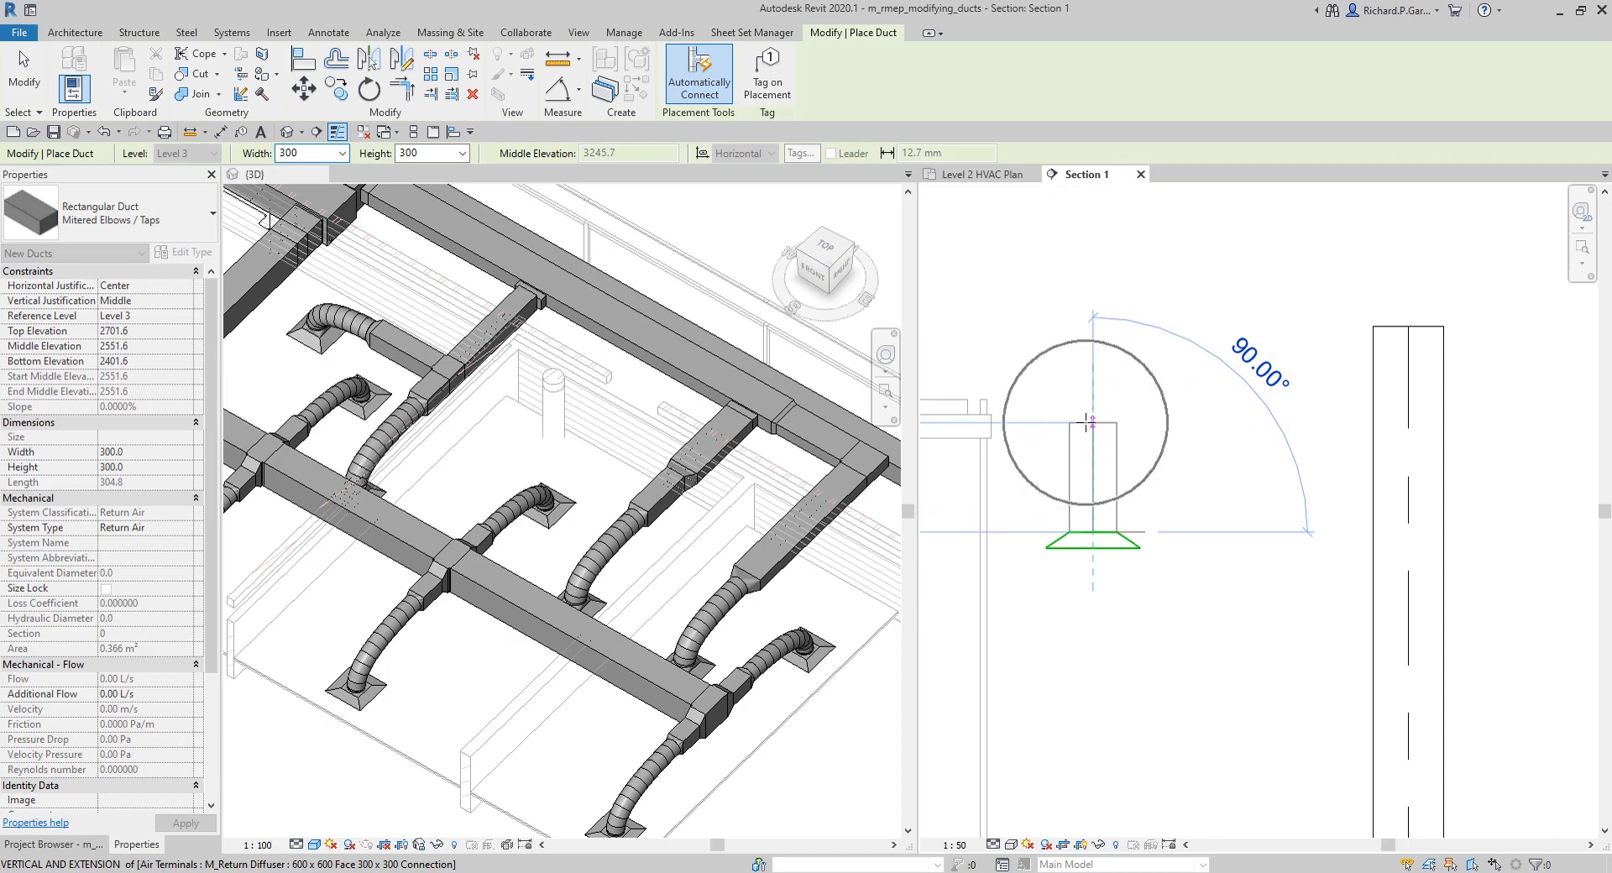
pyautogui.click(1374, 415)
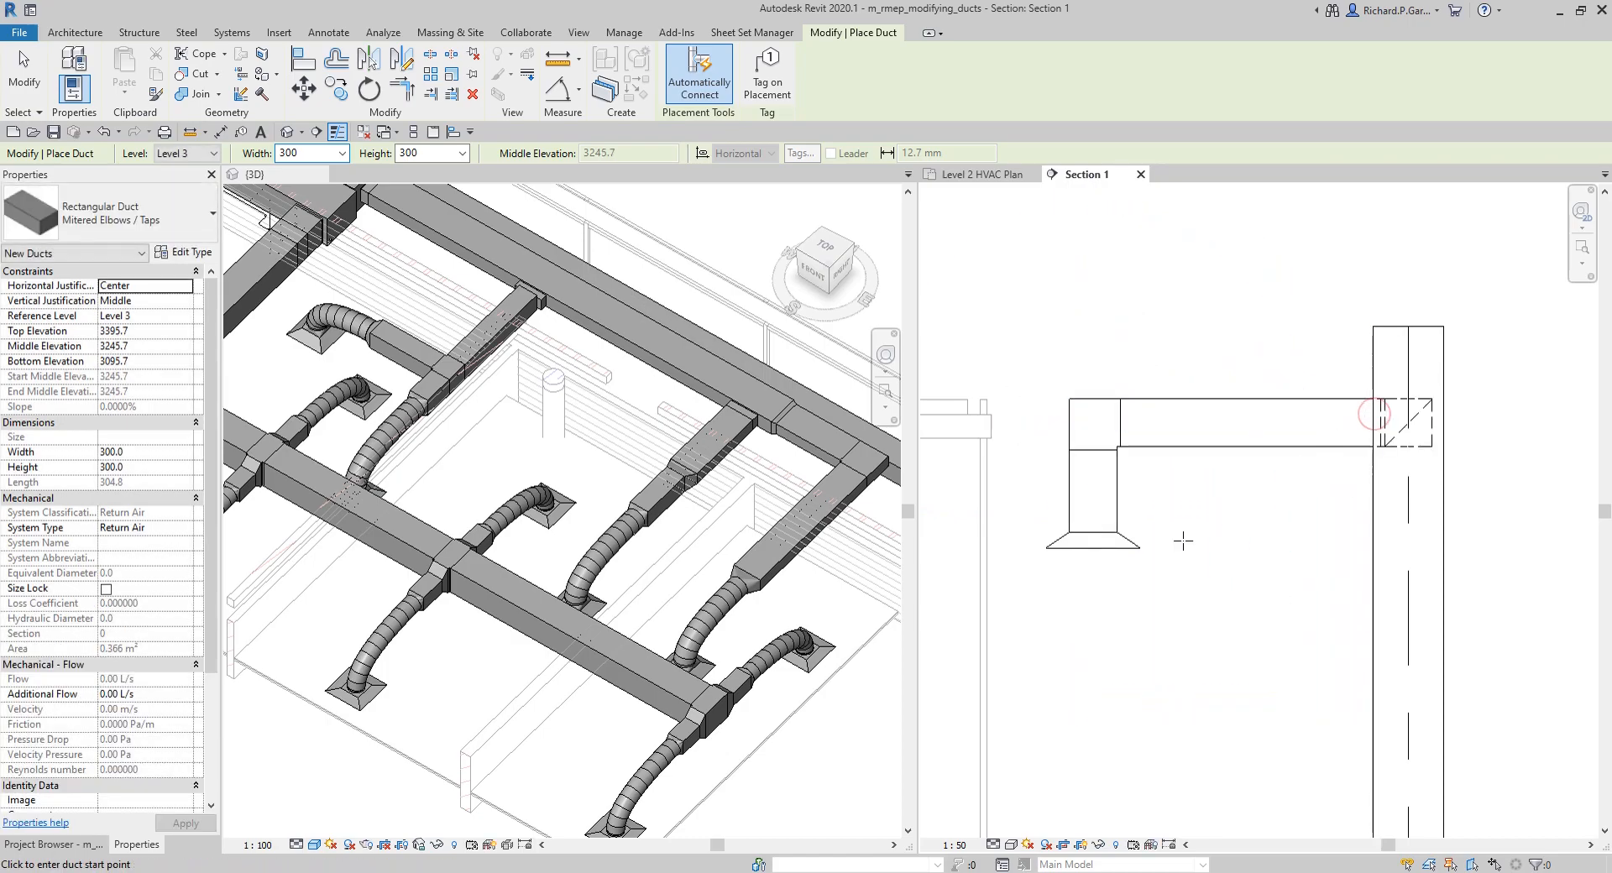
pyautogui.press('Escape')
pyautogui.press('Escape')
# Step: Connect the middle return diffuser to the vertical riser with Connect Into
pyautogui.scroll(-3, 1183, 540)
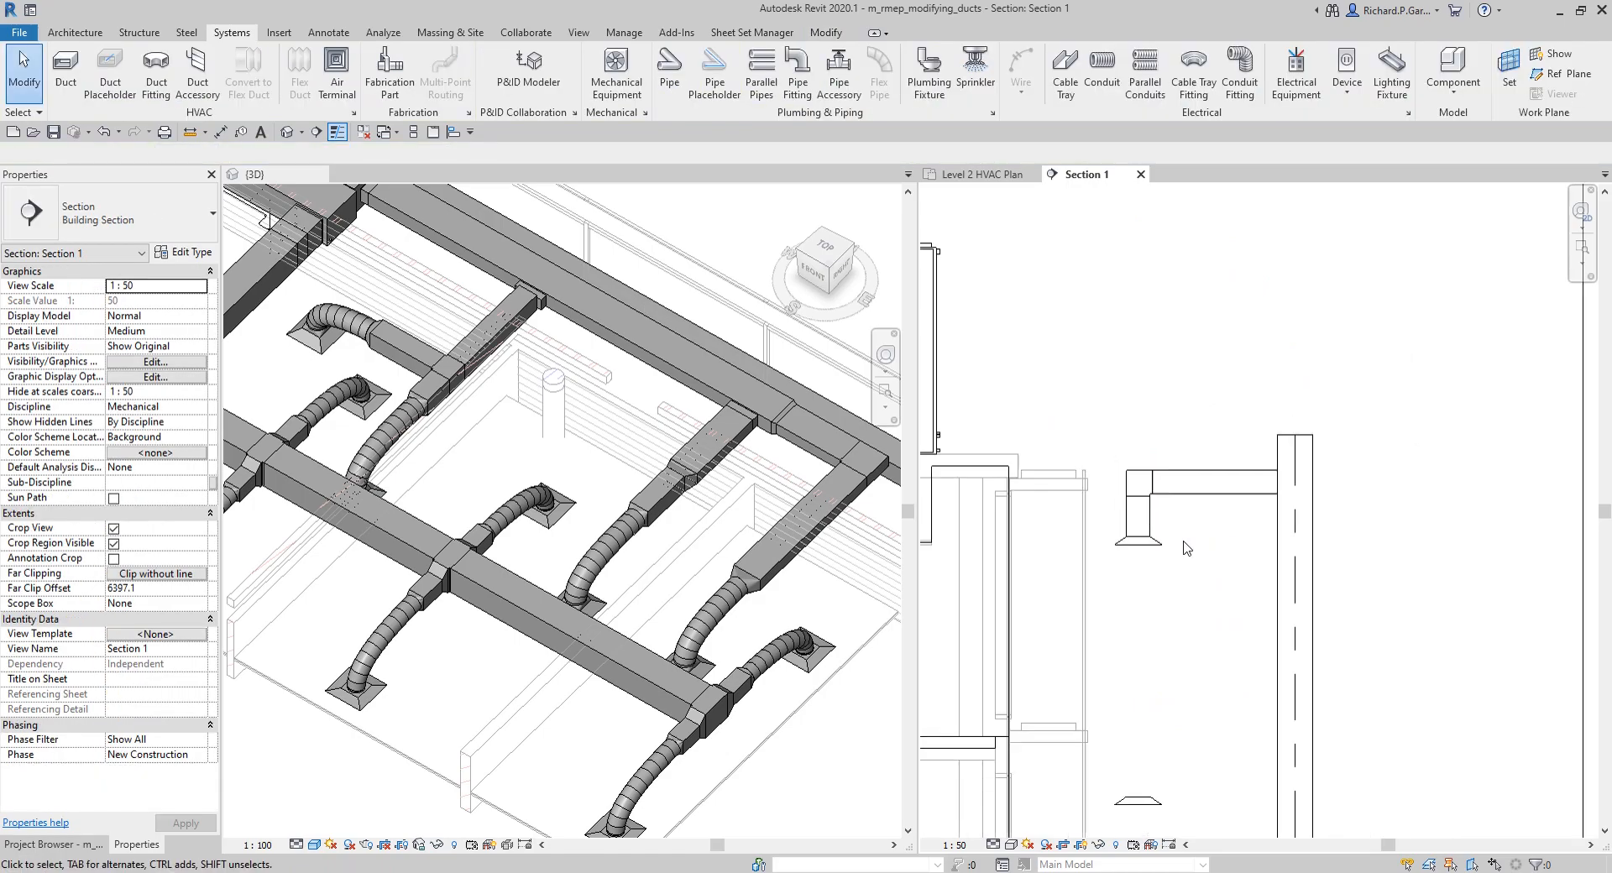
pyautogui.moveTo(1232, 693); pyautogui.dragTo(1233, 449, button='middle')
pyautogui.click(1155, 525)
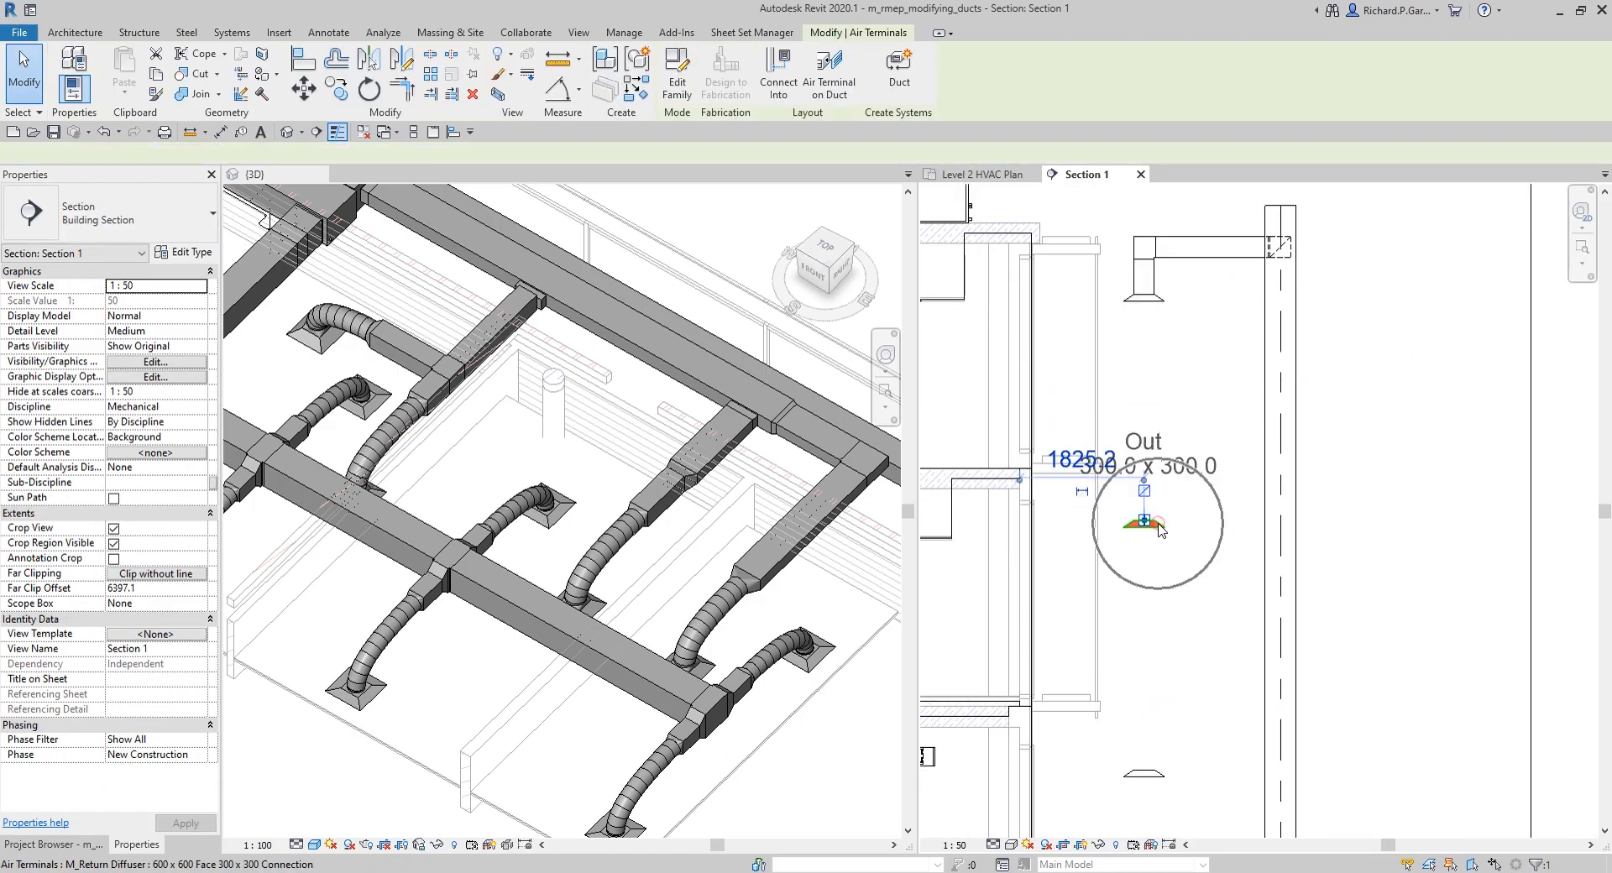
pyautogui.click(786, 81)
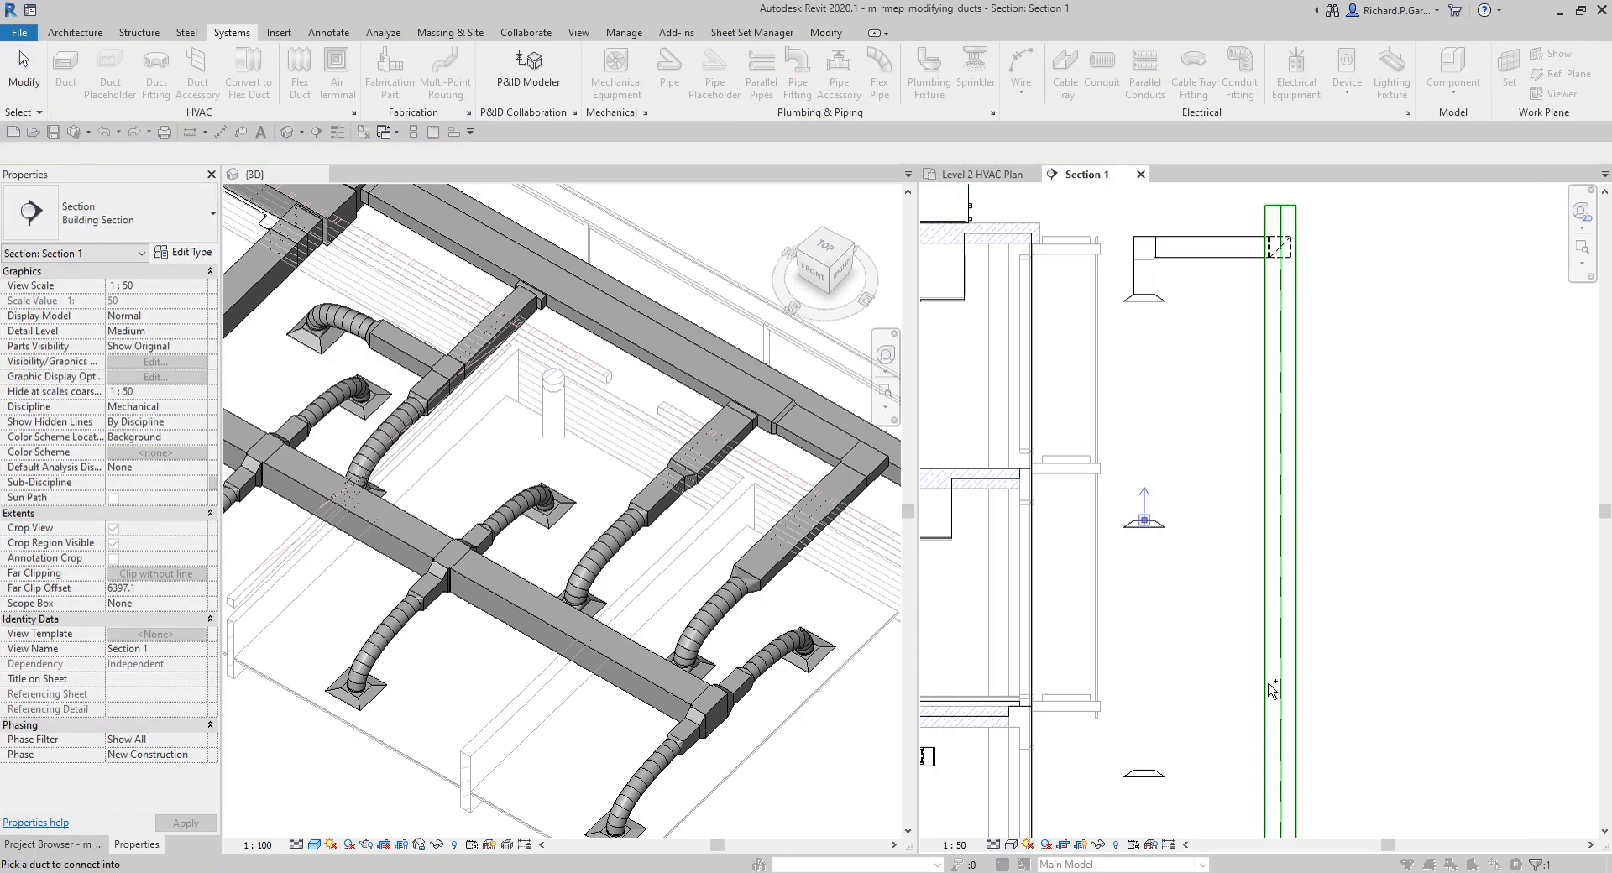
pyautogui.click(1272, 690)
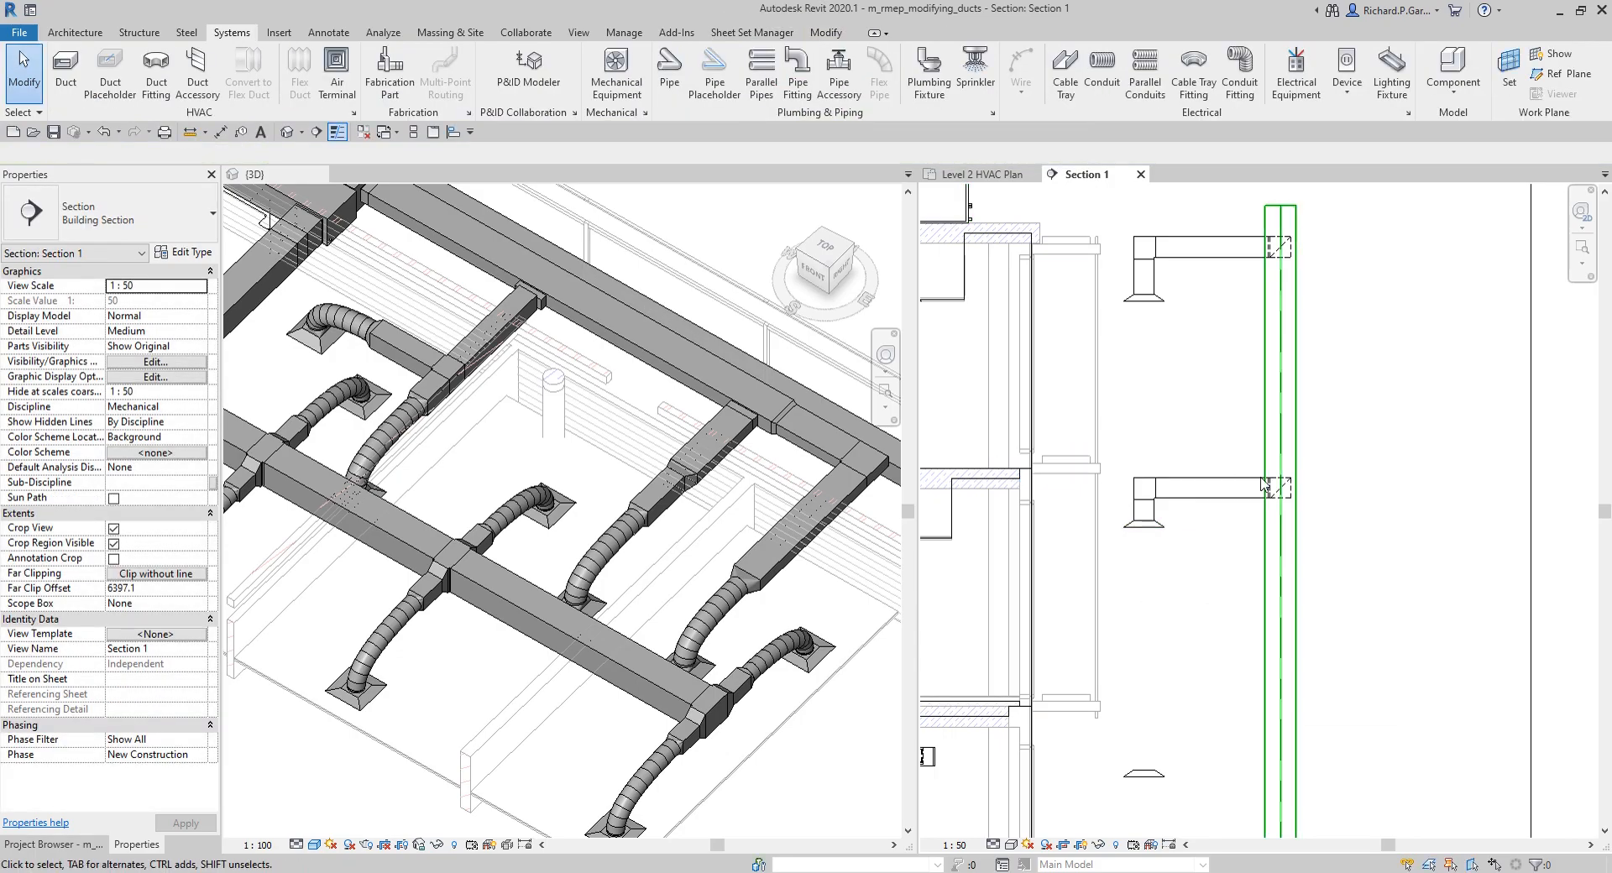
# Step: Connect the lowest return diffuser to the vertical riser with Connect Into
pyautogui.scroll(3, 1157, 680)
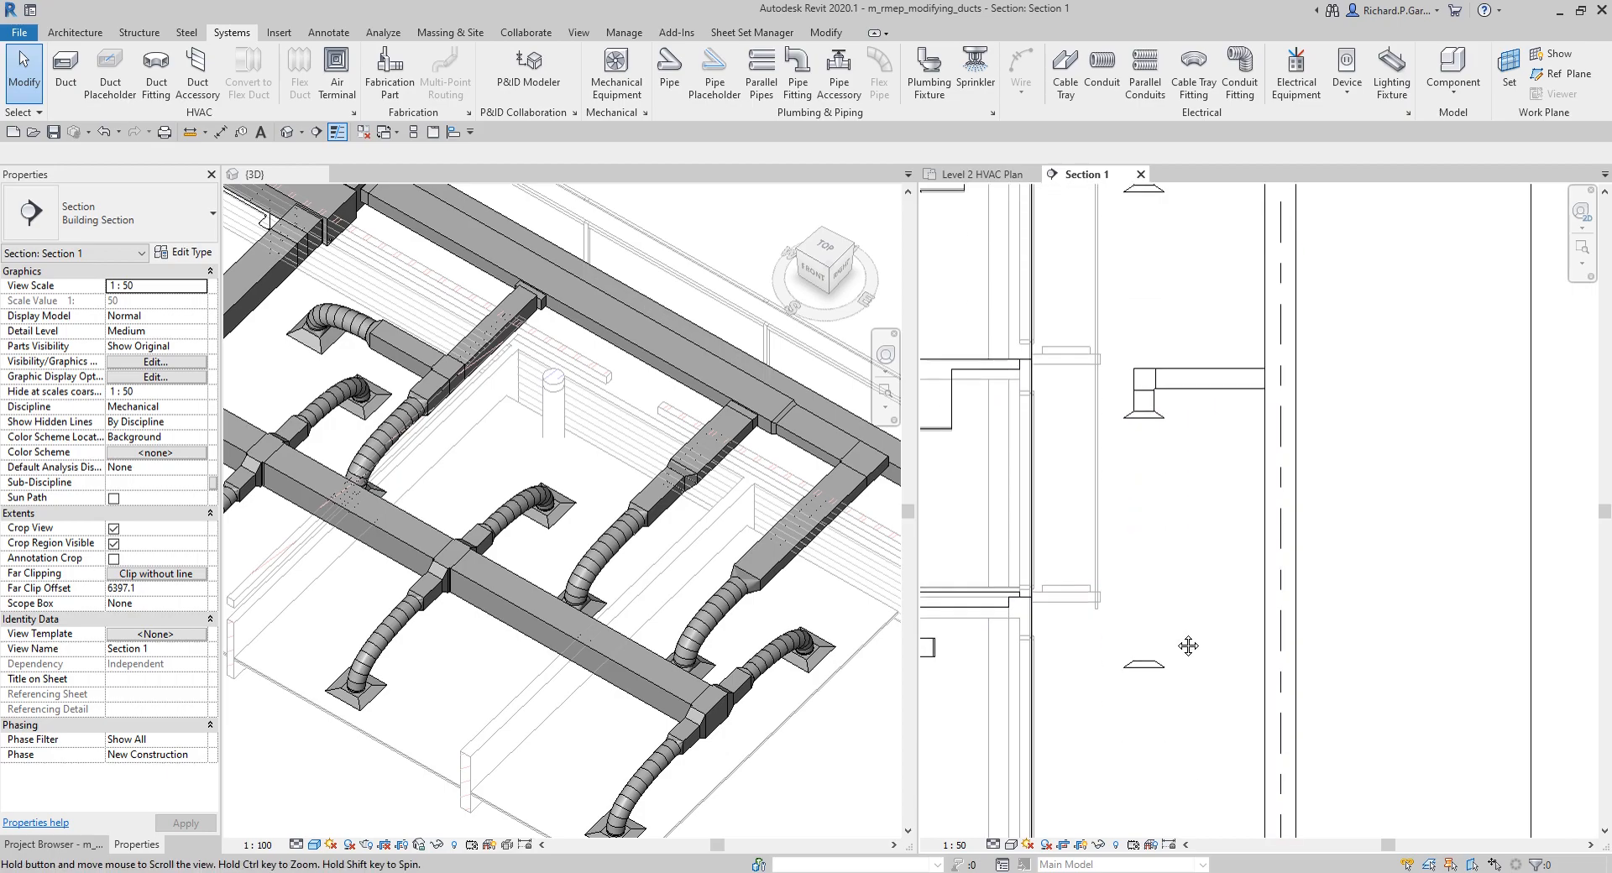
pyautogui.click(1162, 668)
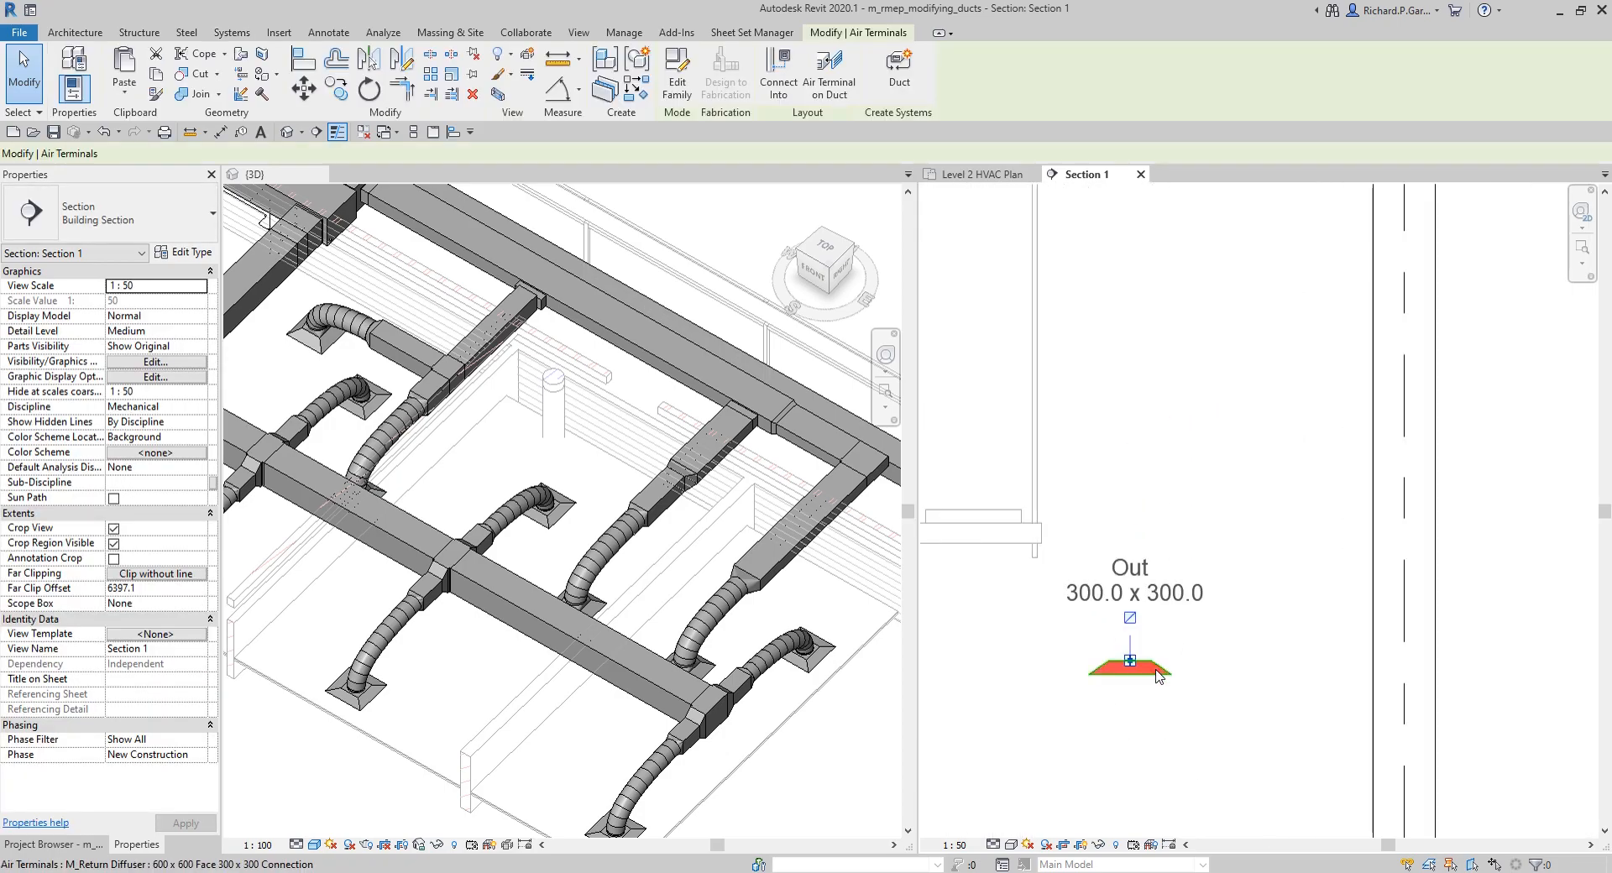
pyautogui.click(781, 85)
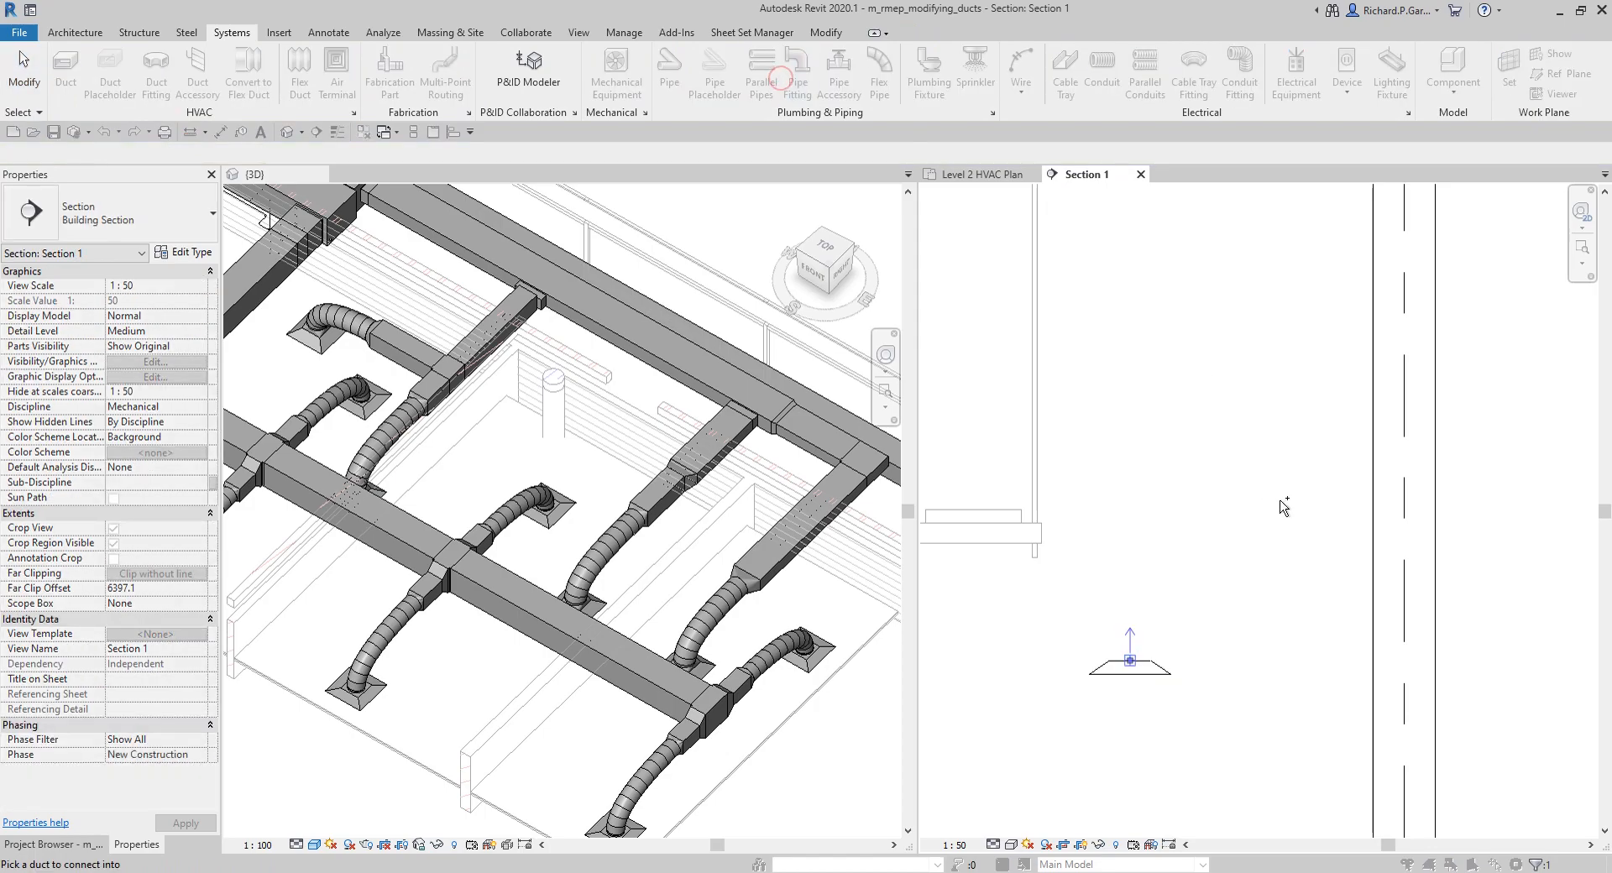
pyautogui.scroll(-2, 1280, 505)
pyautogui.click(1340, 628)
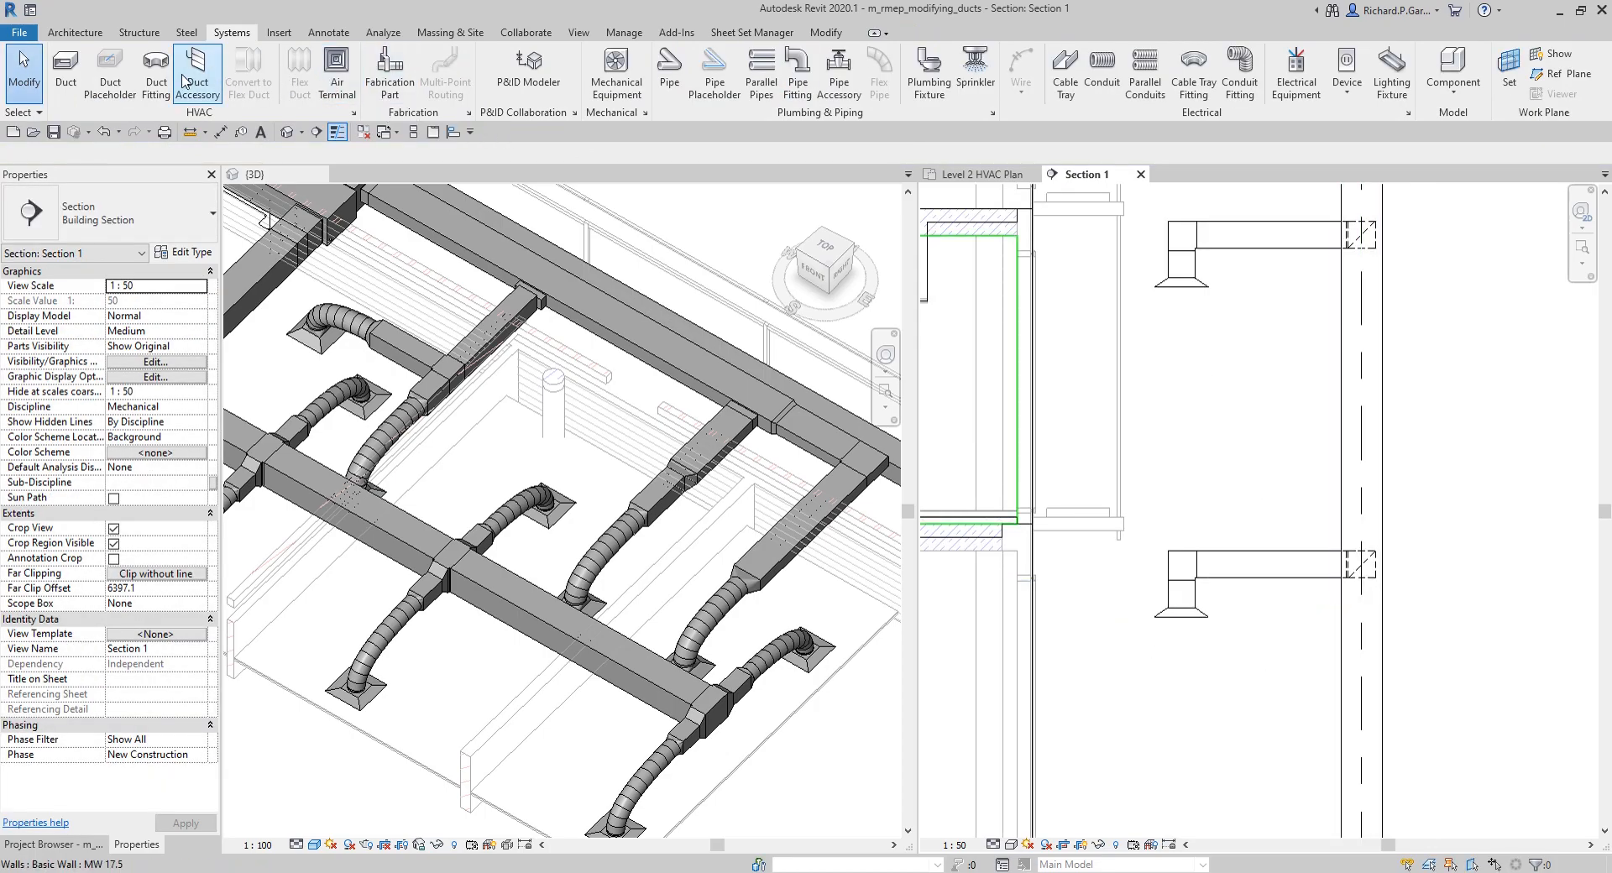
# Step: Select the whole connected riser network and isolate it in the 3D view with a selection box
pyautogui.scroll(-1, 1259, 520)
pyautogui.scroll(-2, 1251, 489)
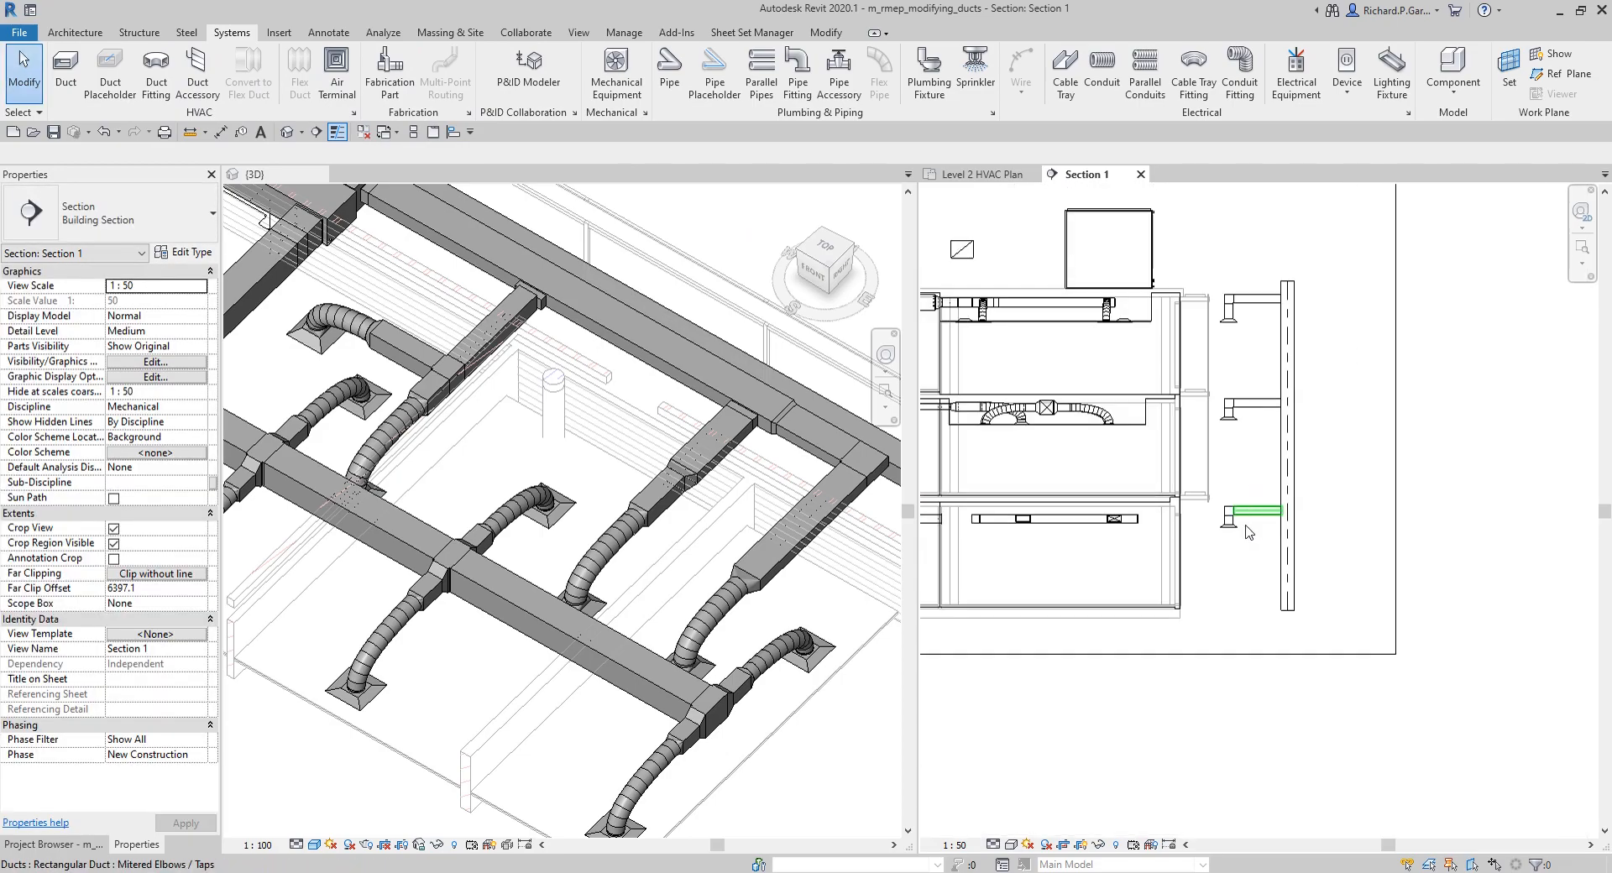
pyautogui.scroll(1, 1264, 520)
pyautogui.scroll(-2, 1277, 504)
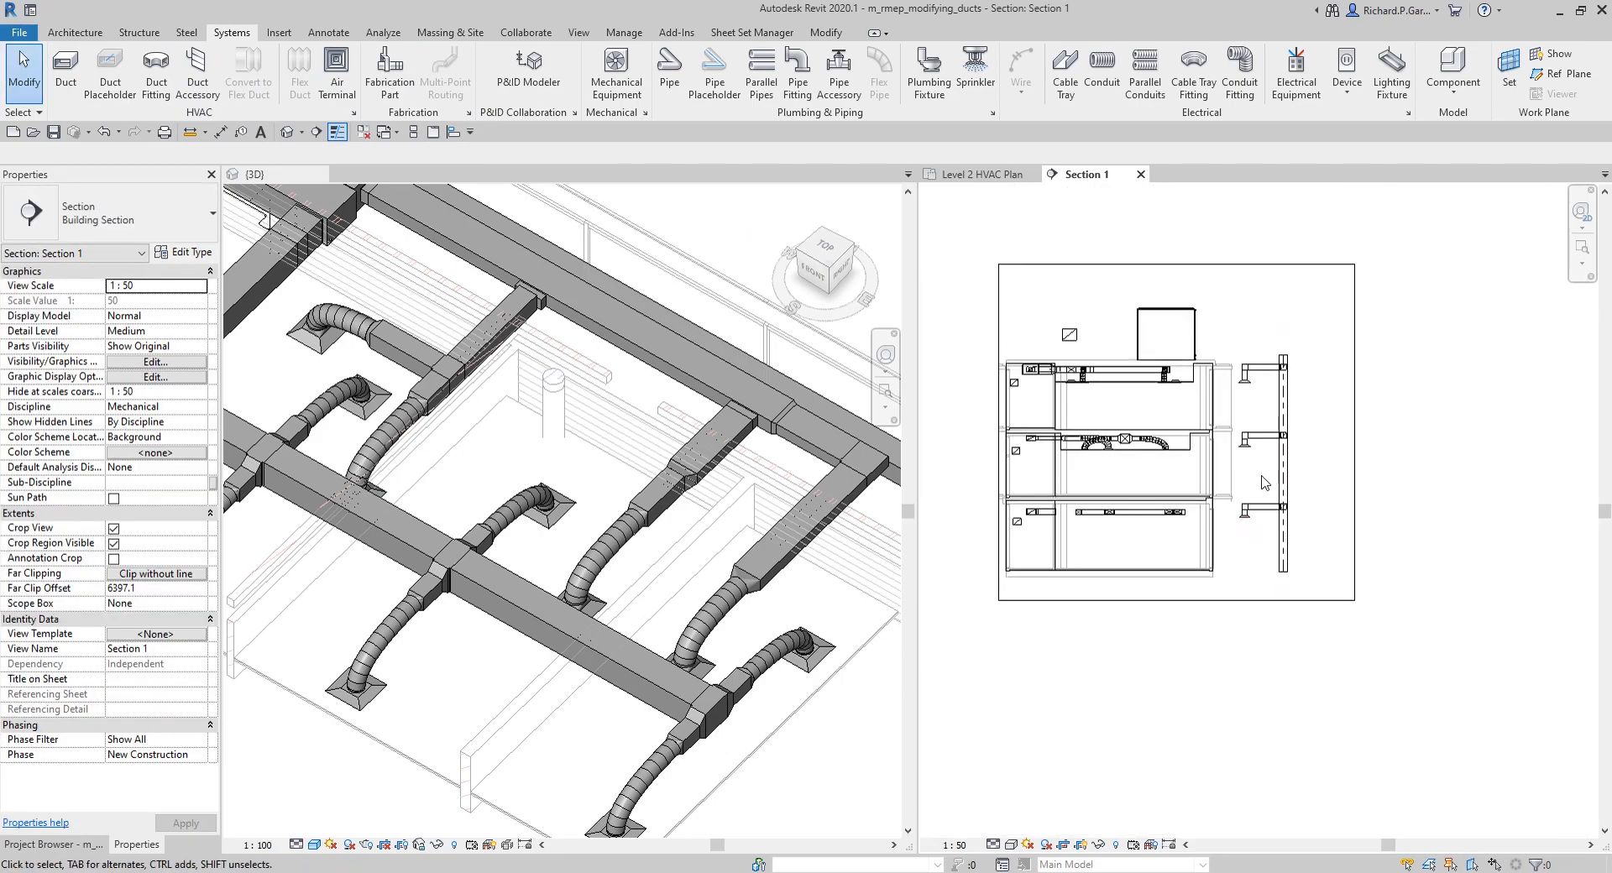
pyautogui.scroll(2, 1293, 485)
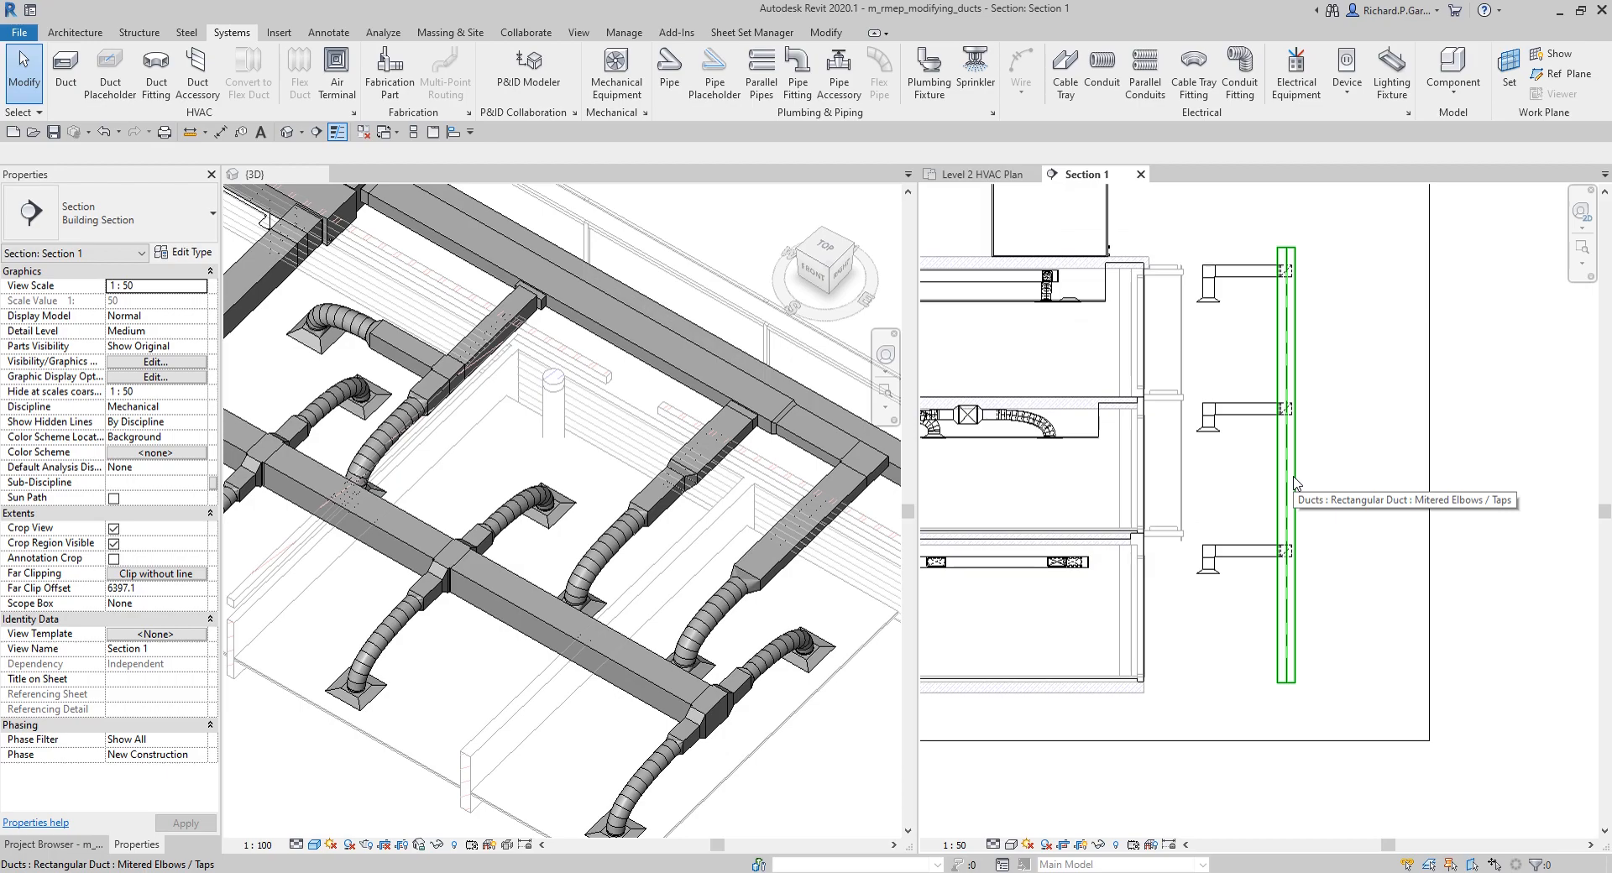
pyautogui.press('Tab')
pyautogui.click(1294, 481)
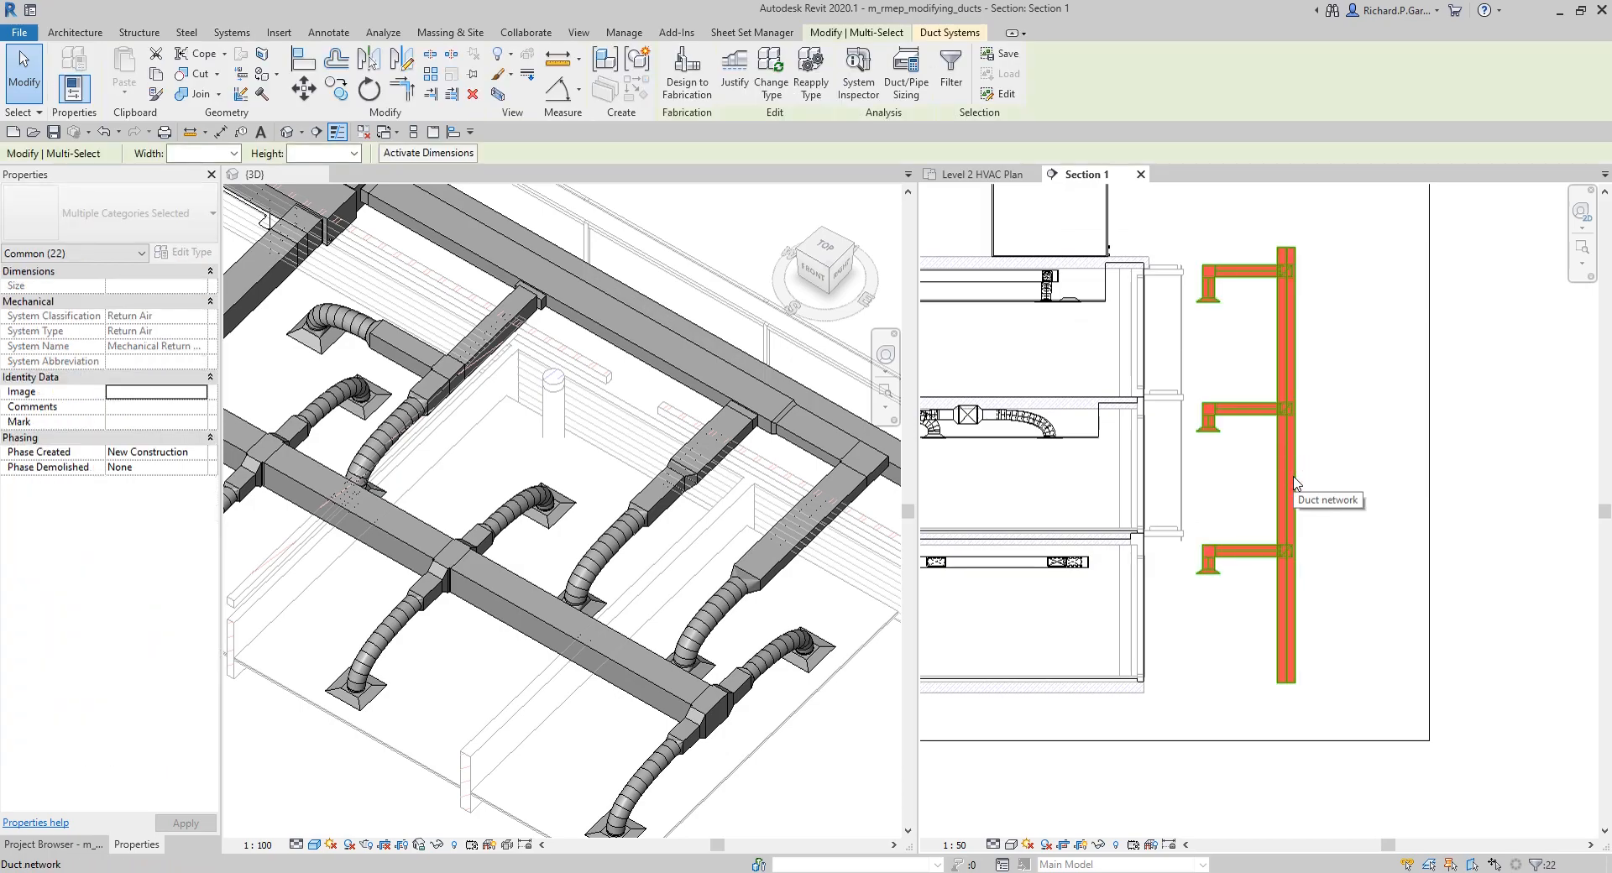
pyautogui.click(498, 99)
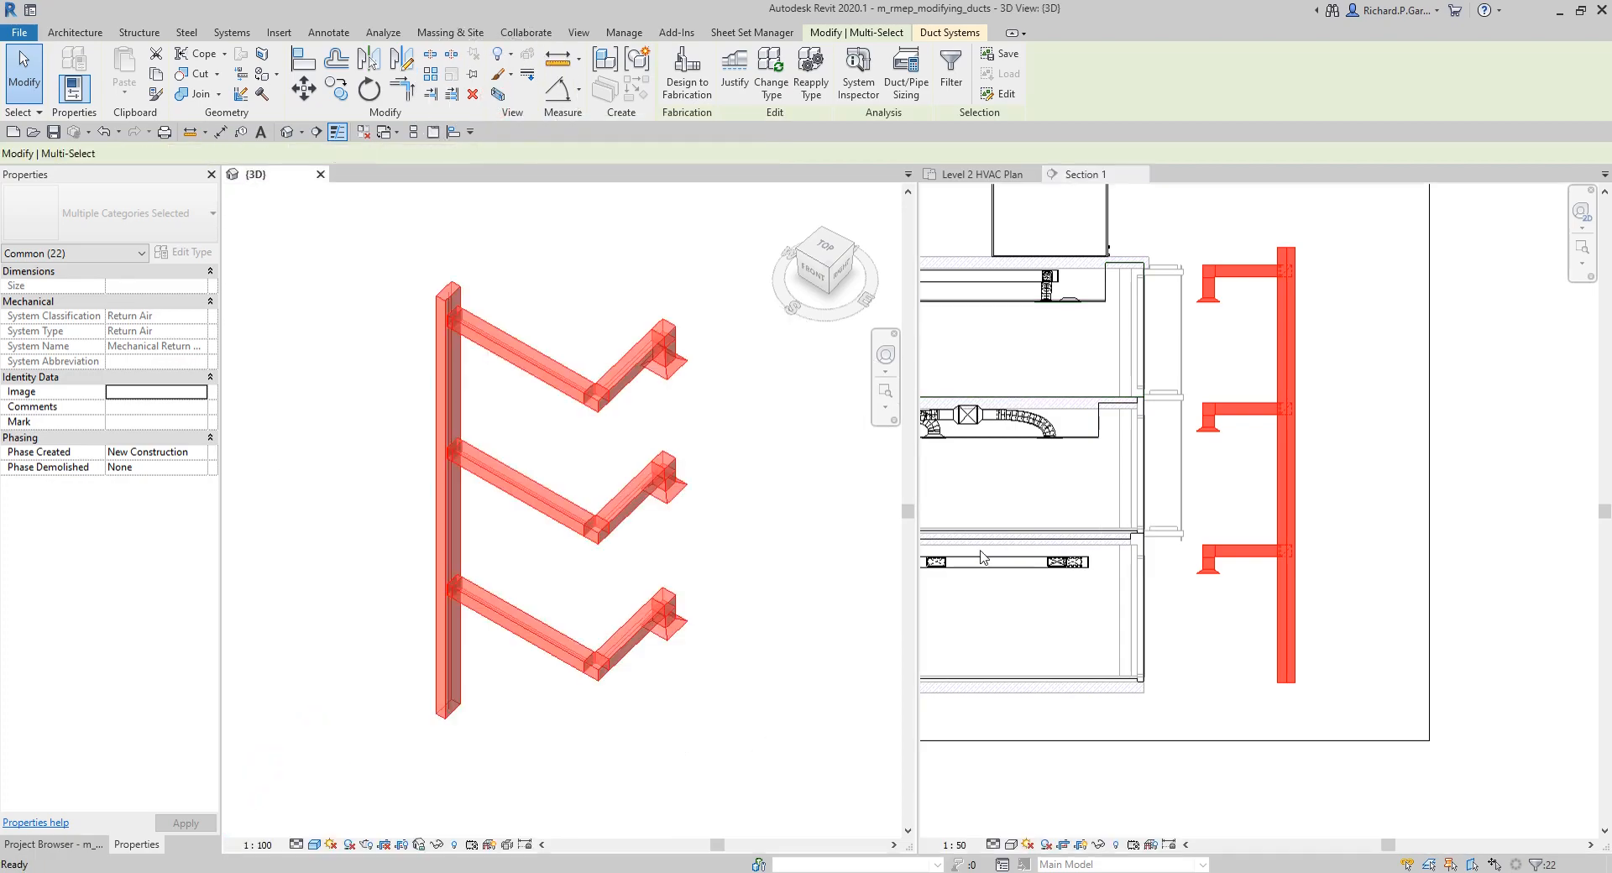
# Step: Convert the rigid duct at all three riser diffusers to round flex duct with a maximum length of 1828.8 mm
pyautogui.click(757, 527)
pyautogui.keyDown('shift'); pyautogui.moveTo(757, 531); pyautogui.dragTo(762, 493, button='middle'); pyautogui.keyUp('shift')
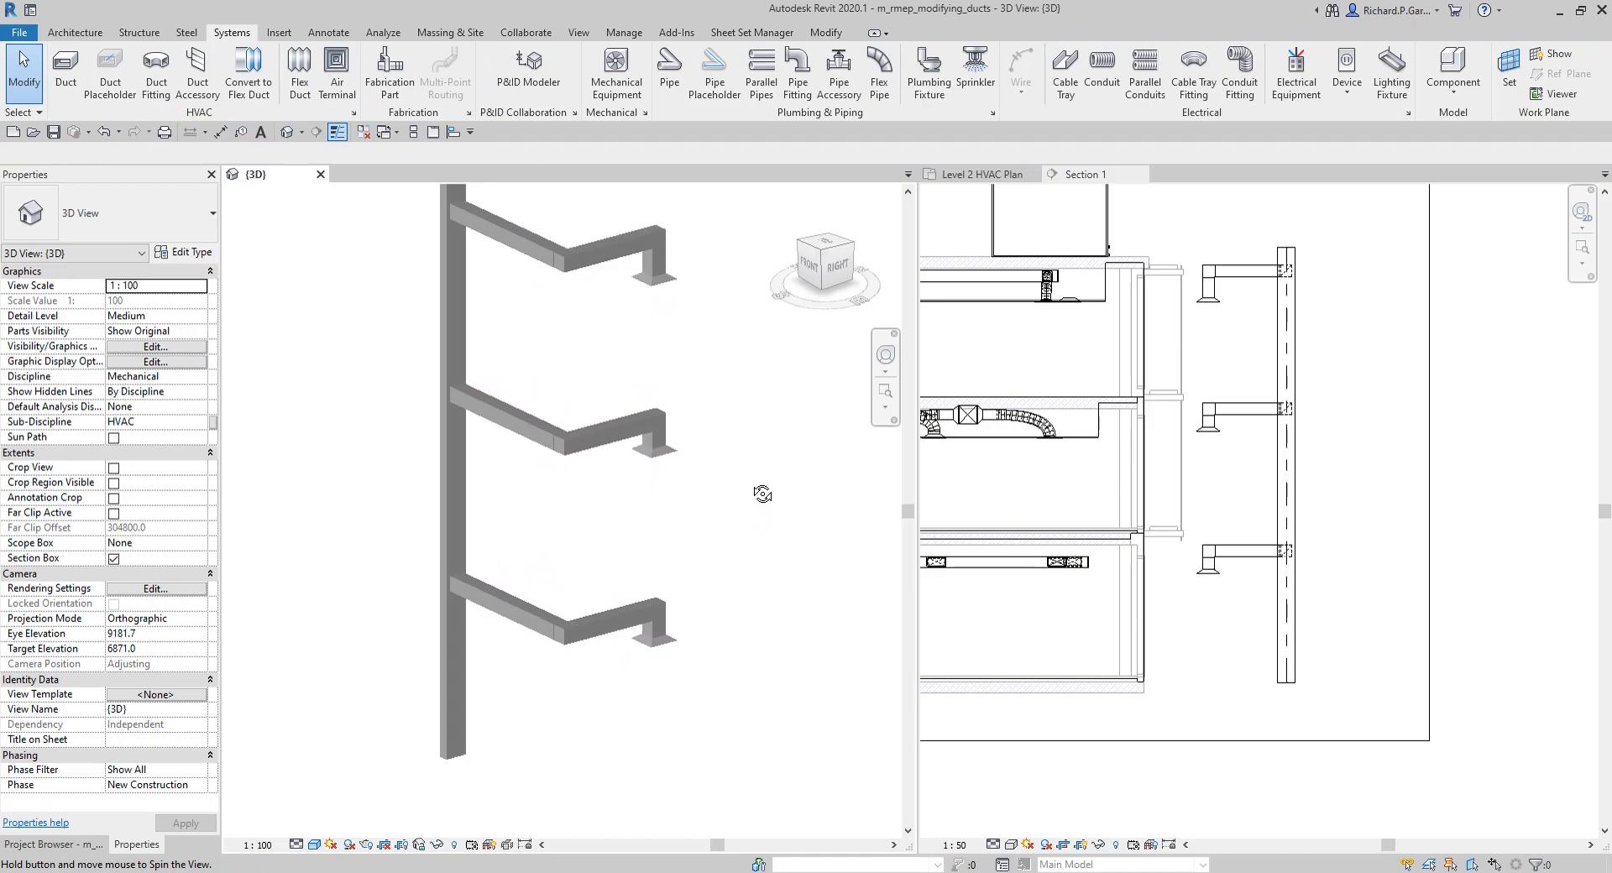
pyautogui.click(249, 76)
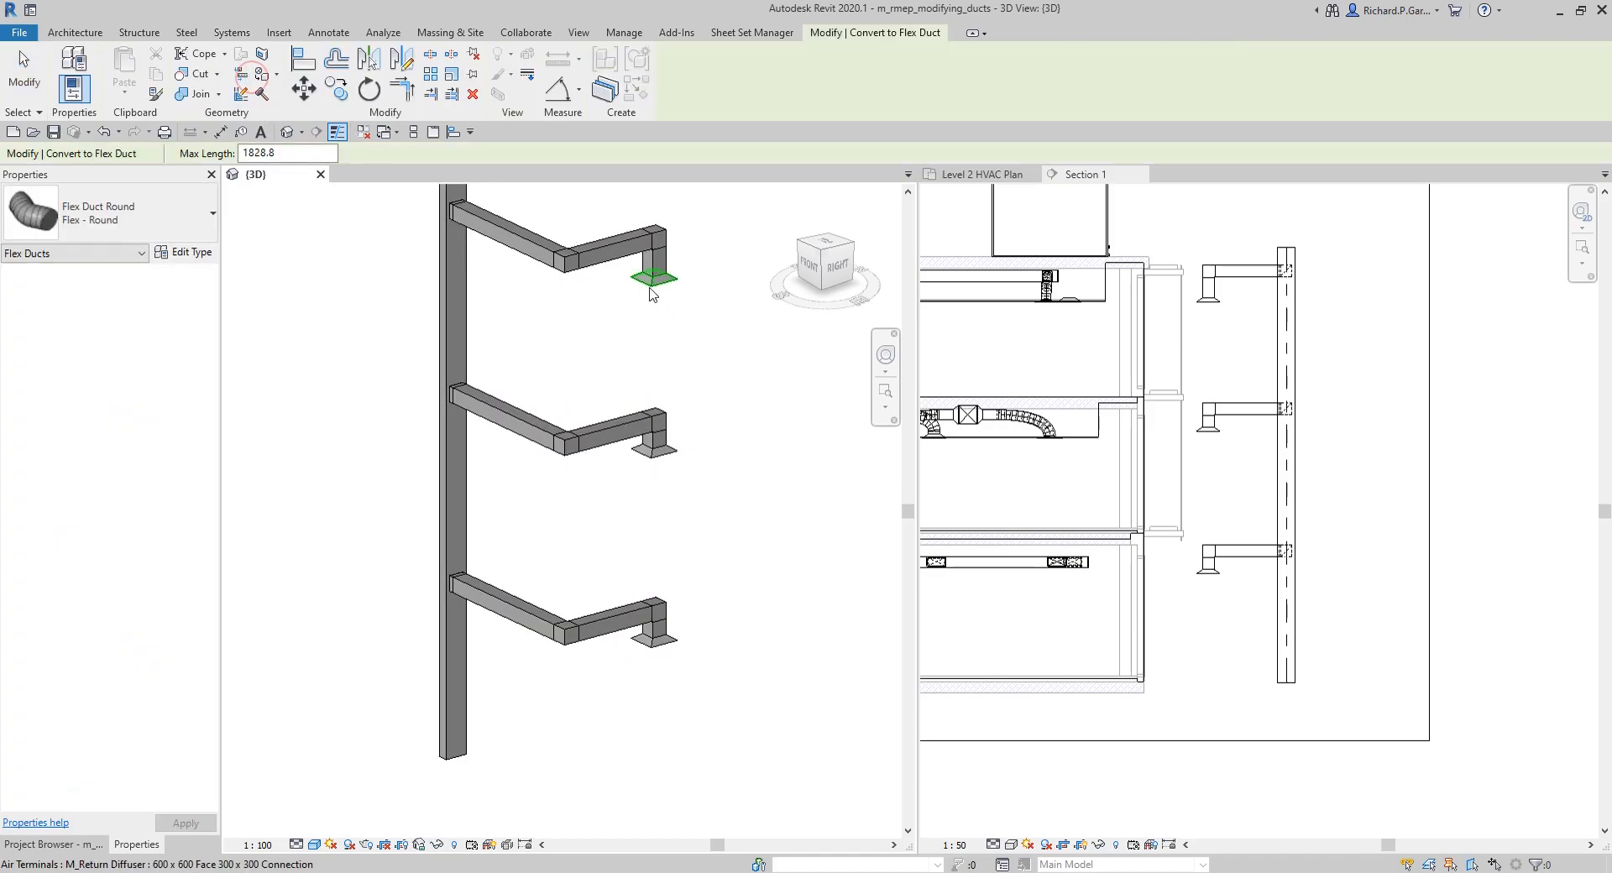
pyautogui.click(653, 290)
pyautogui.click(675, 456)
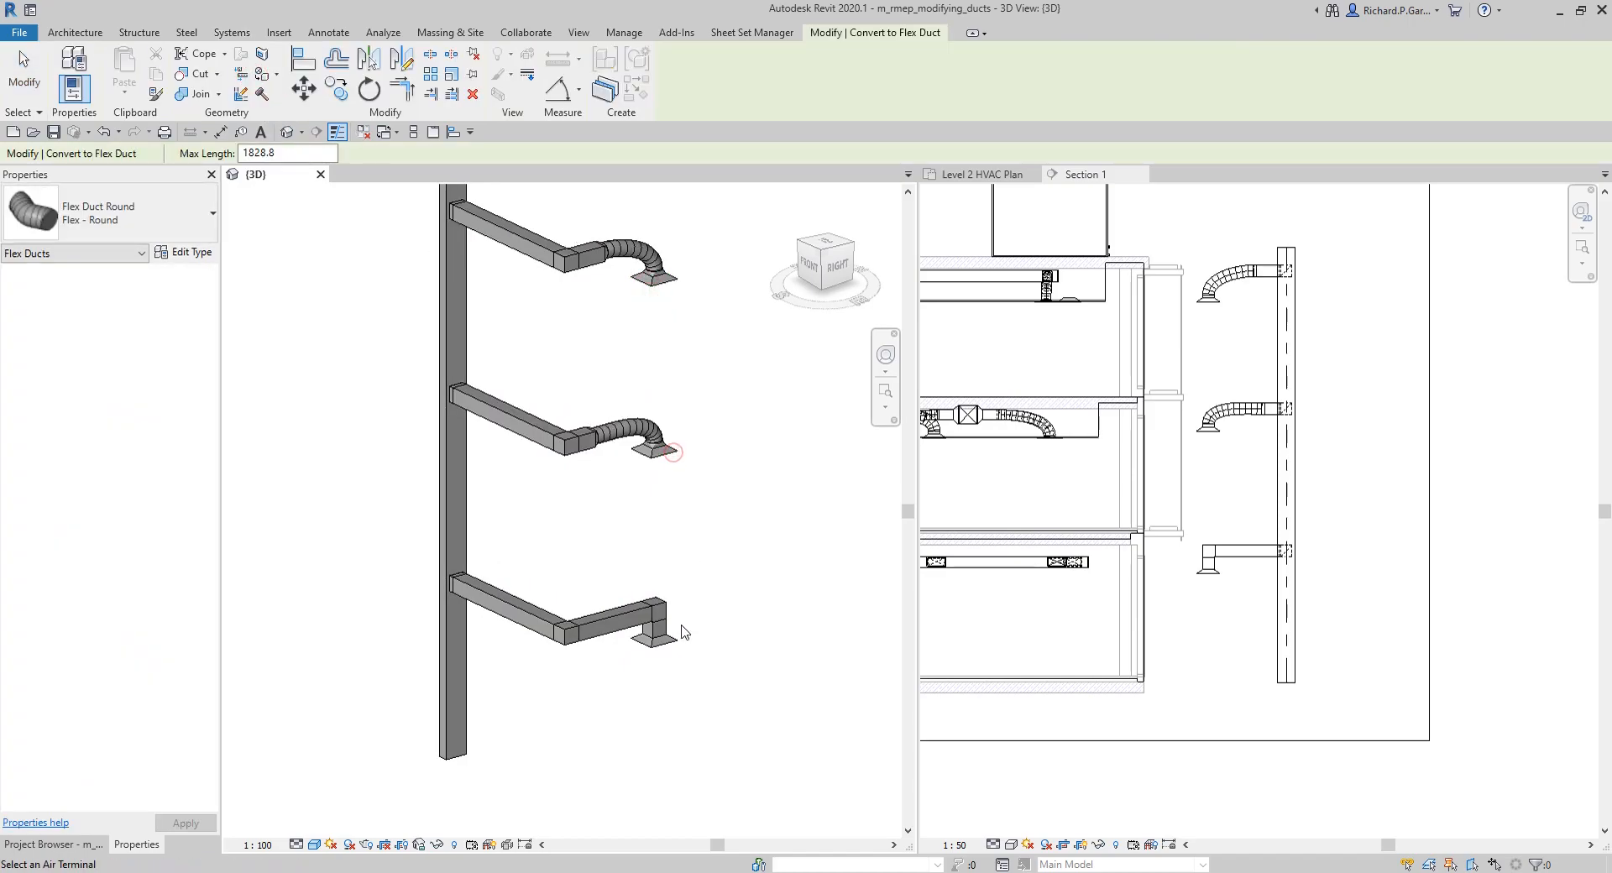
pyautogui.click(671, 645)
pyautogui.keyDown('shift'); pyautogui.moveTo(751, 578); pyautogui.dragTo(385, 583, button='middle'); pyautogui.keyUp('shift')
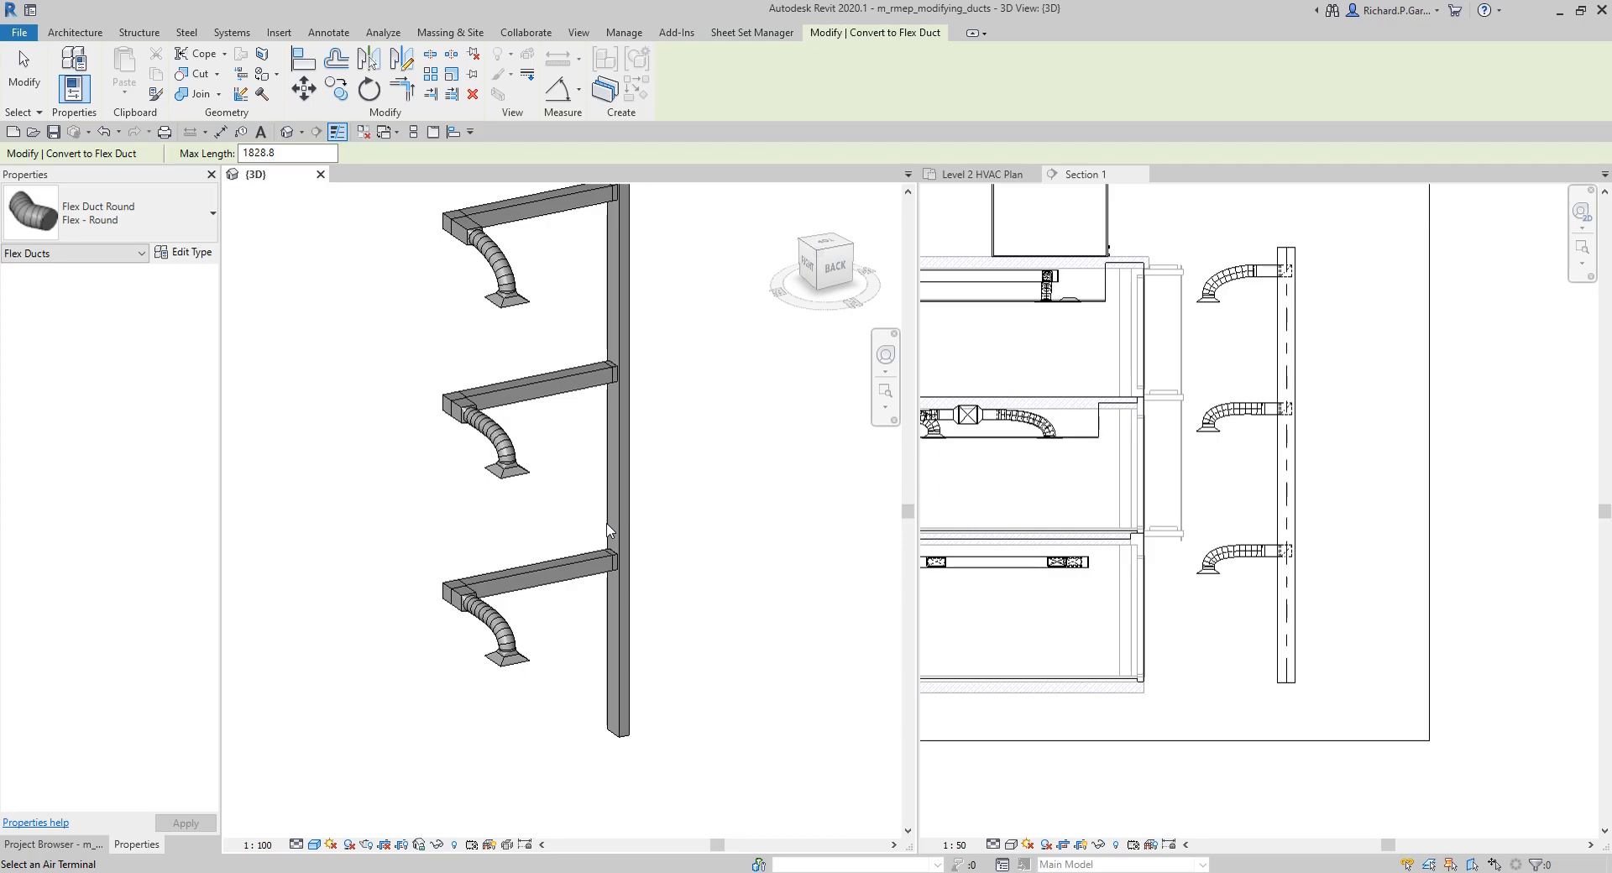
pyautogui.scroll(-2, 1108, 511)
pyautogui.click(1082, 546)
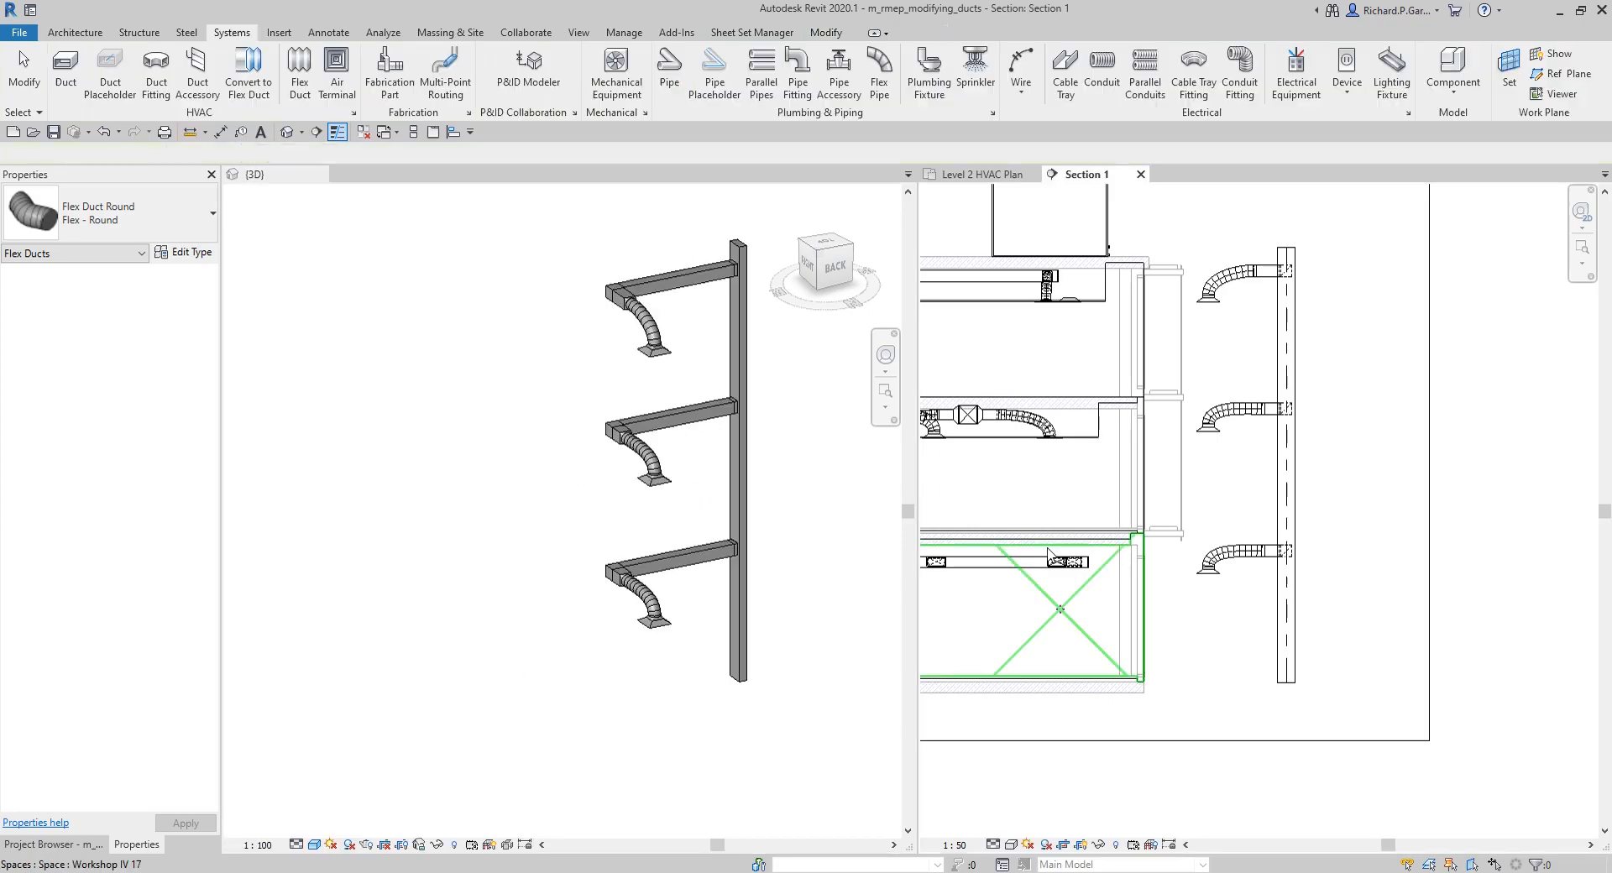
pyautogui.scroll(-1, 1064, 505)
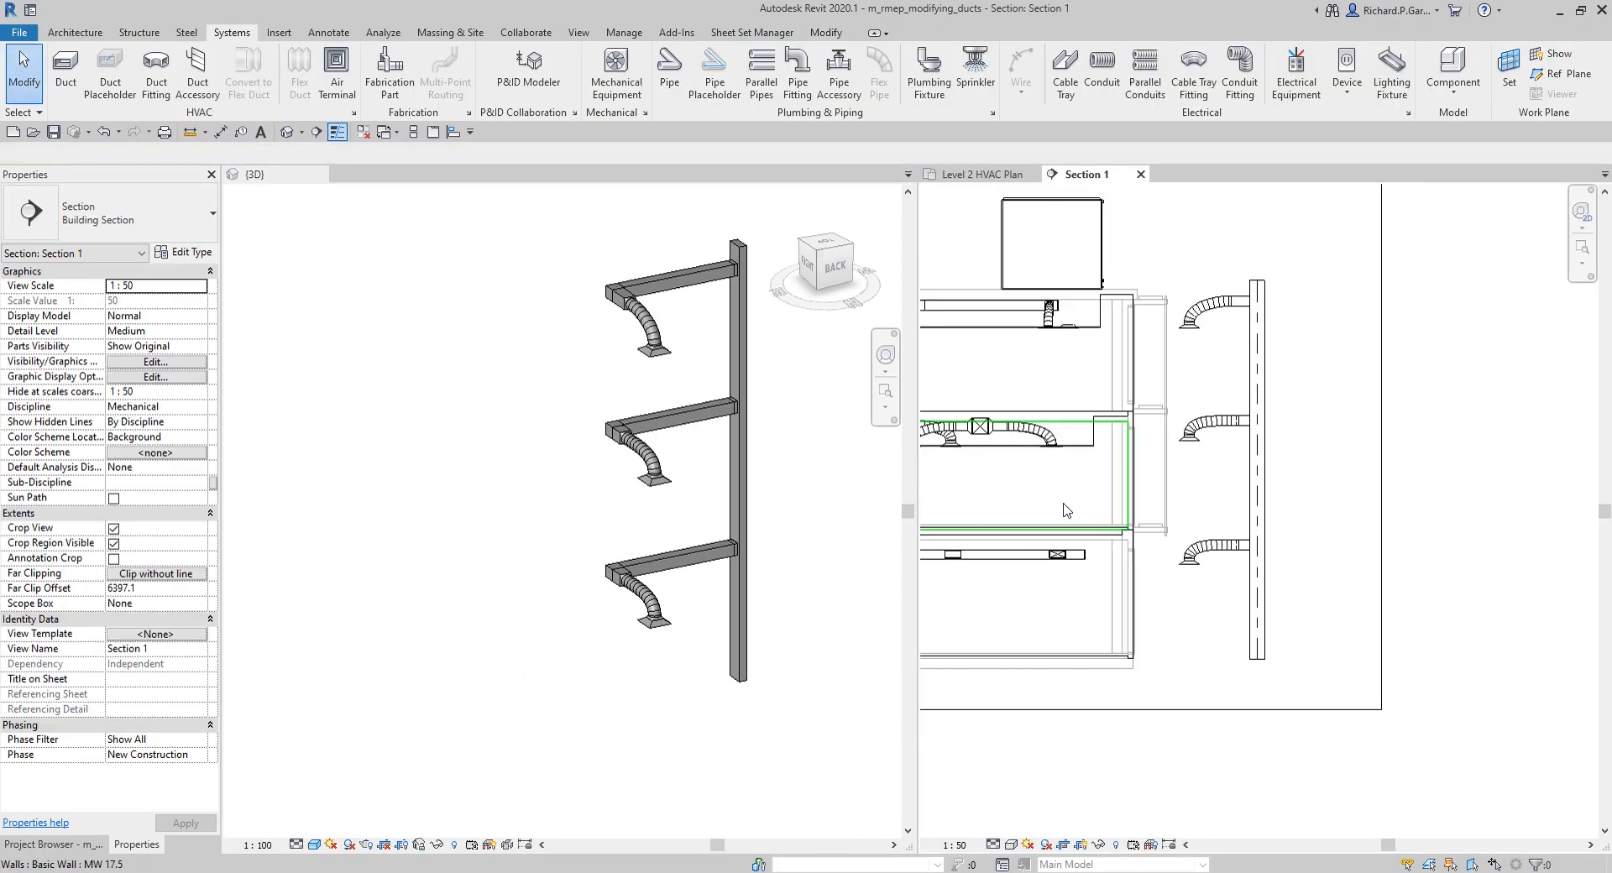
# Step: Open the Level 2 HVAC Plan and start the Duct command near the supply branches
pyautogui.click(54, 844)
pyautogui.click(144, 283)
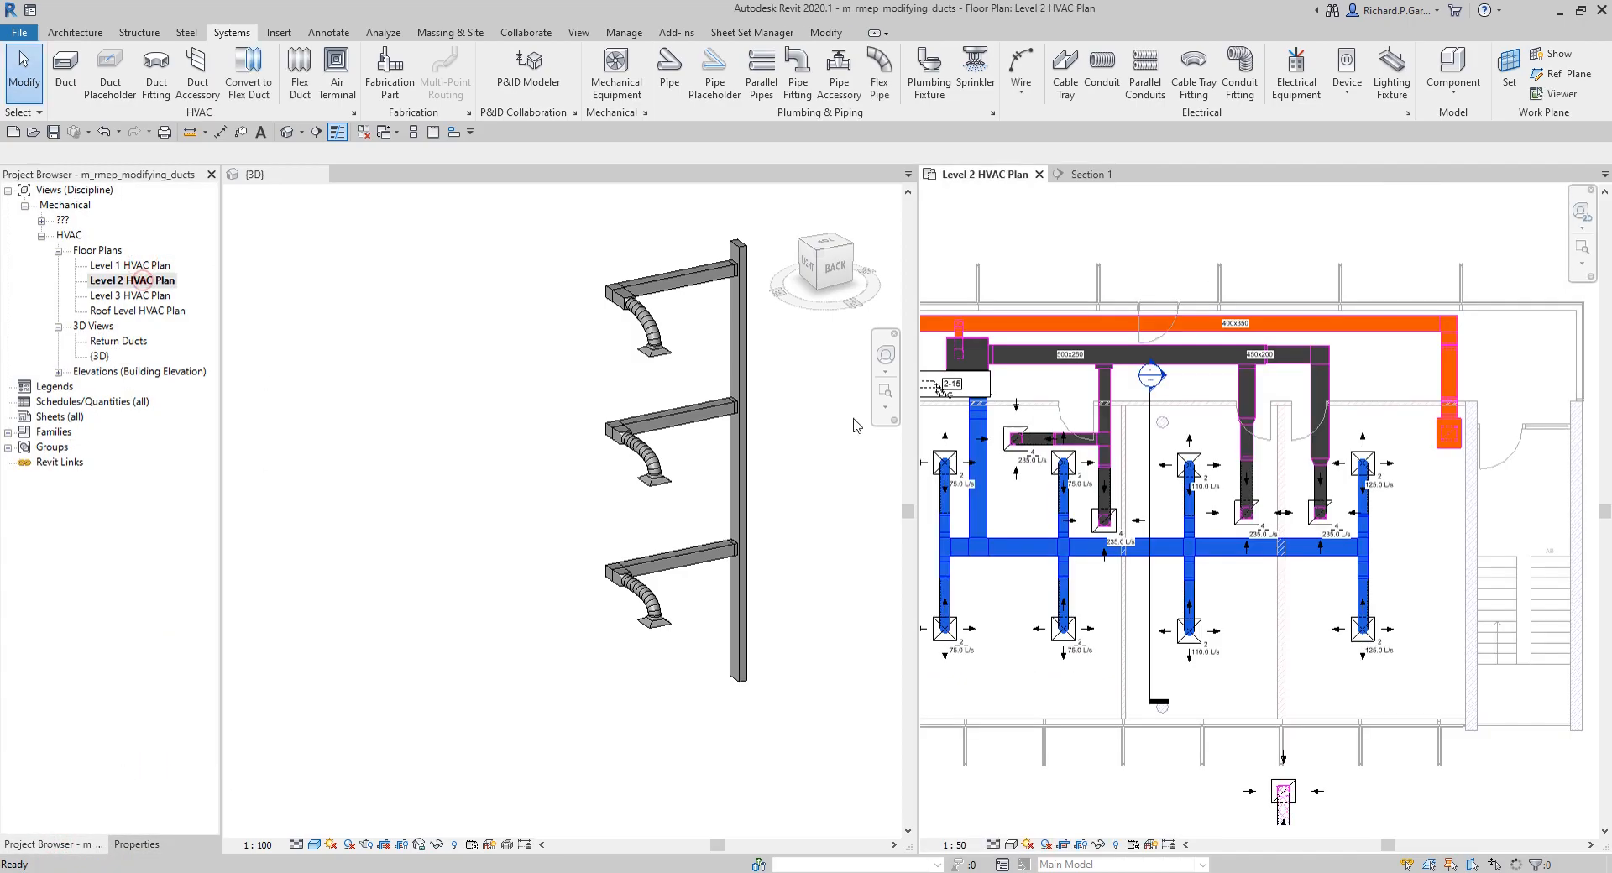
pyautogui.moveTo(1311, 572); pyautogui.dragTo(1346, 531, button='middle')
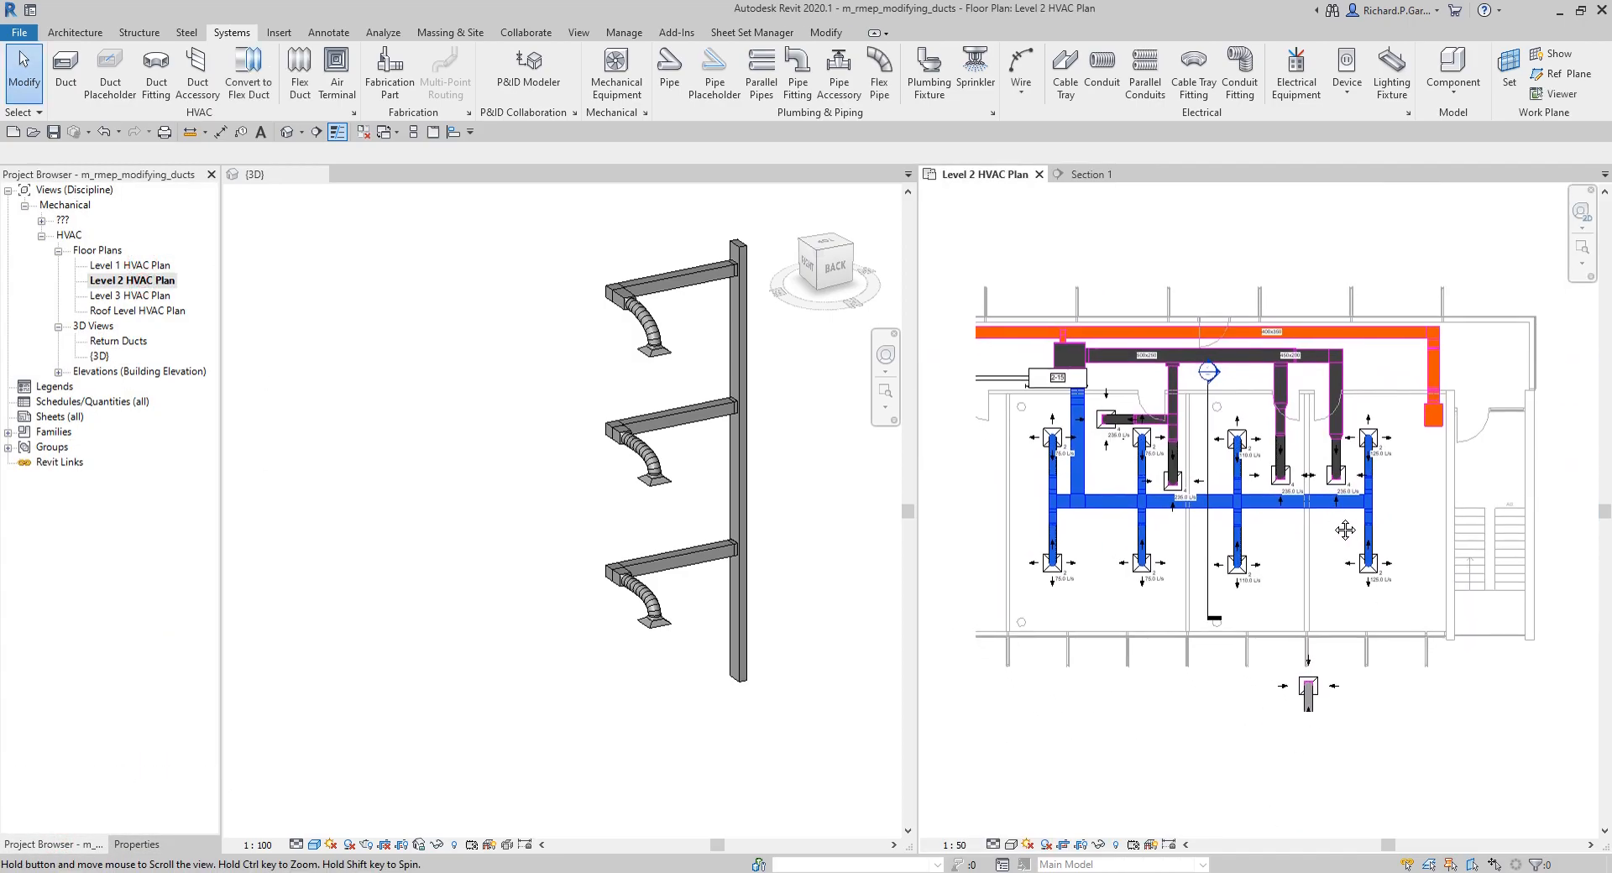
pyautogui.scroll(2, 1347, 697)
pyautogui.moveTo(1348, 698); pyautogui.dragTo(1236, 793, button='middle')
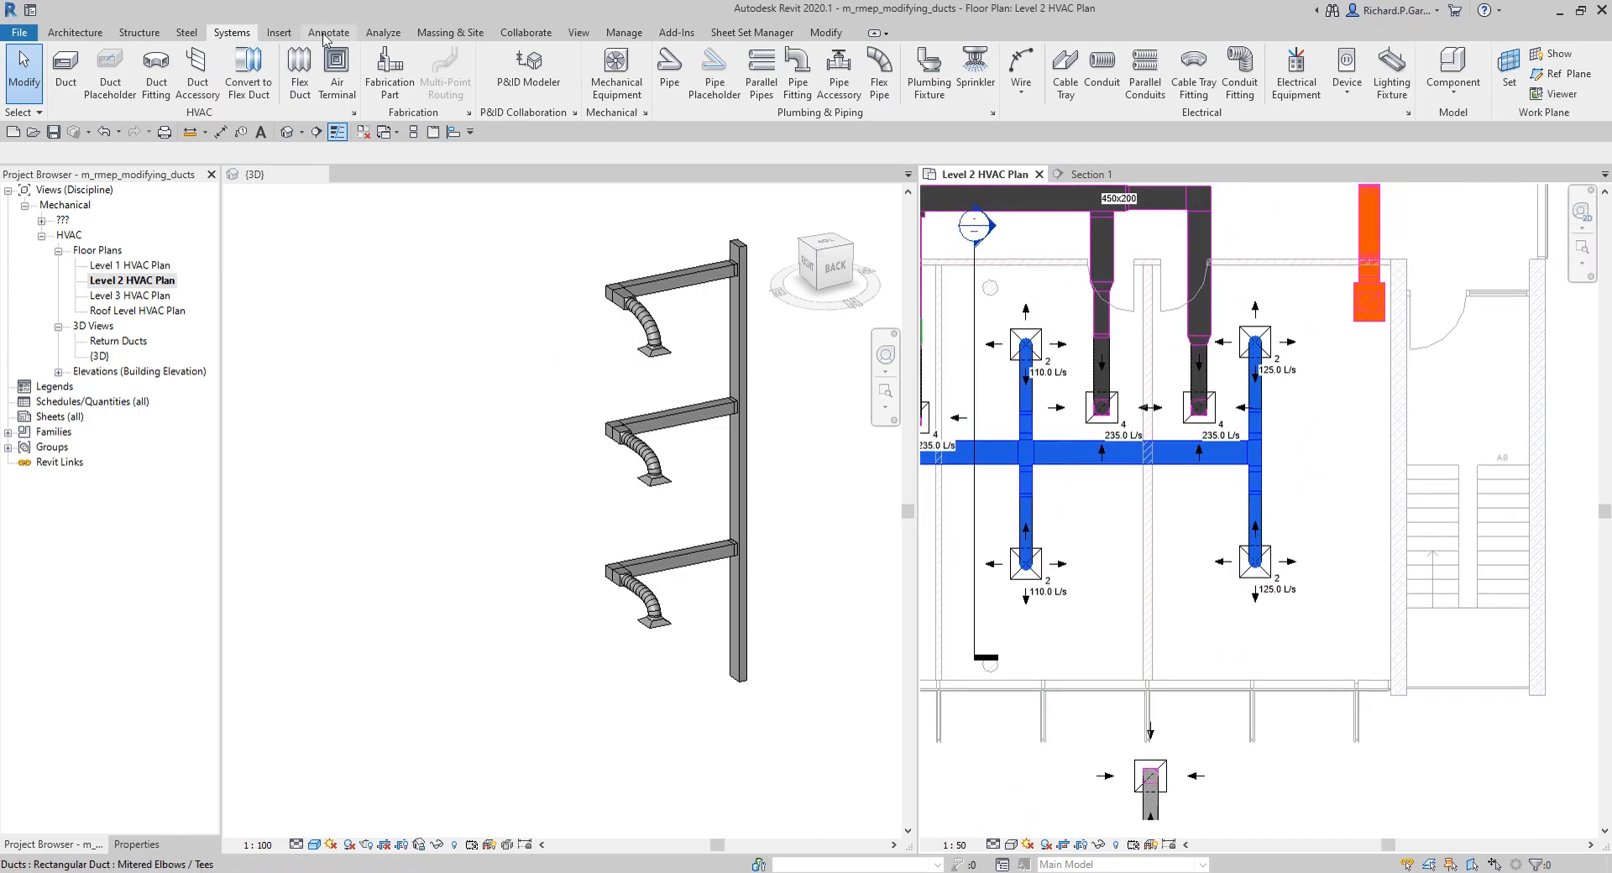
pyautogui.click(65, 67)
pyautogui.moveTo(1298, 655); pyautogui.dragTo(1243, 504, button='middle')
pyautogui.scroll(-1, 1288, 487)
pyautogui.moveTo(1312, 443); pyautogui.dragTo(1369, 472, button='middle')
pyautogui.scroll(2, 1251, 538)
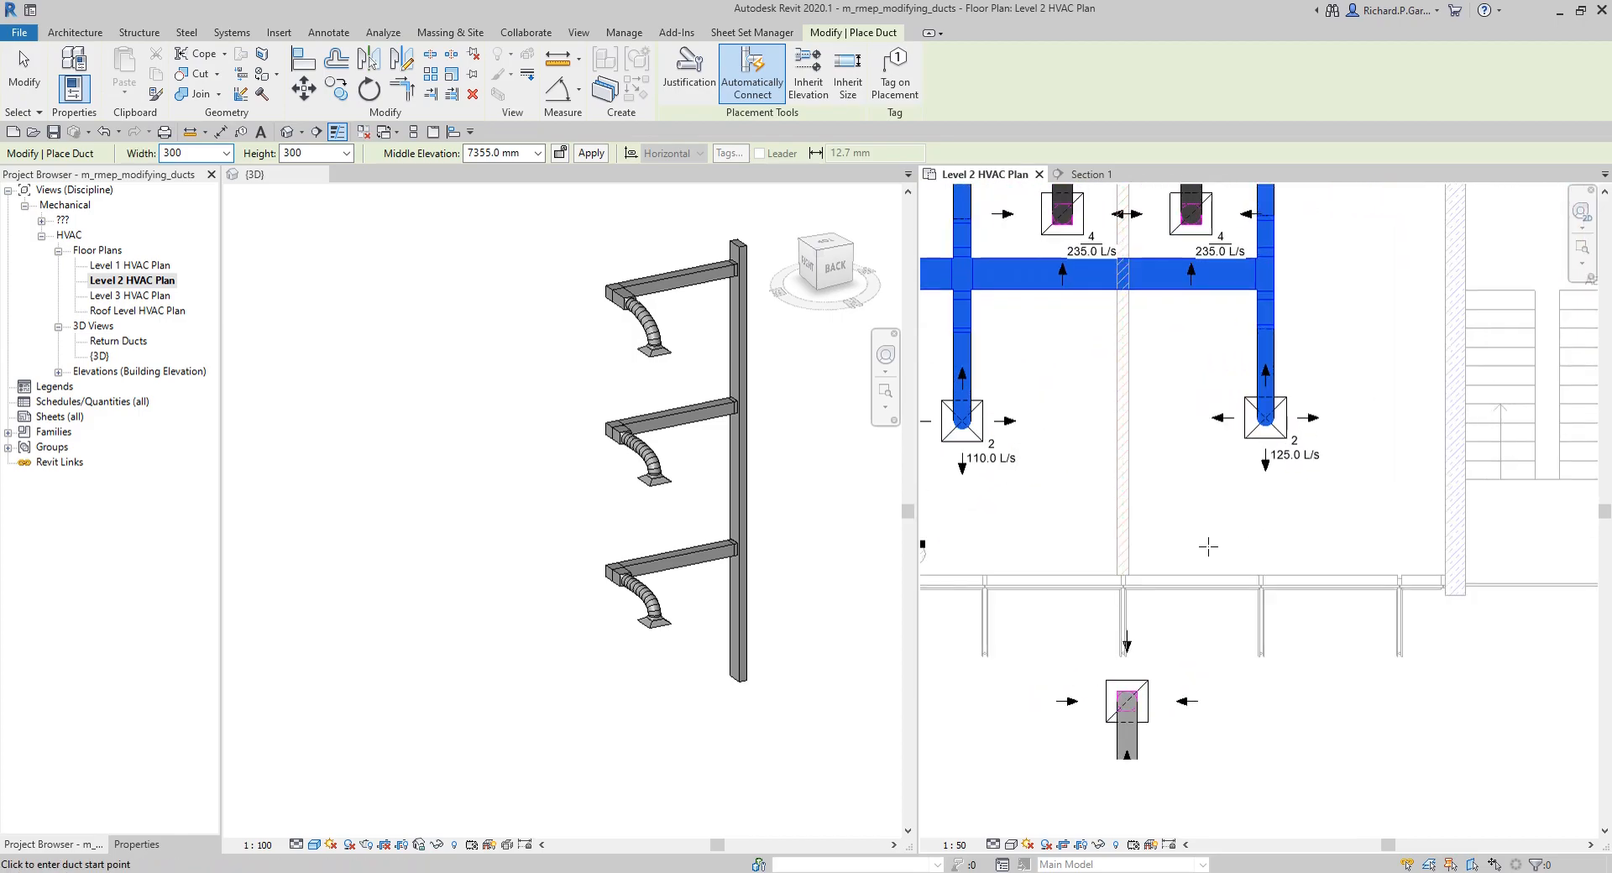
pyautogui.click(1167, 545)
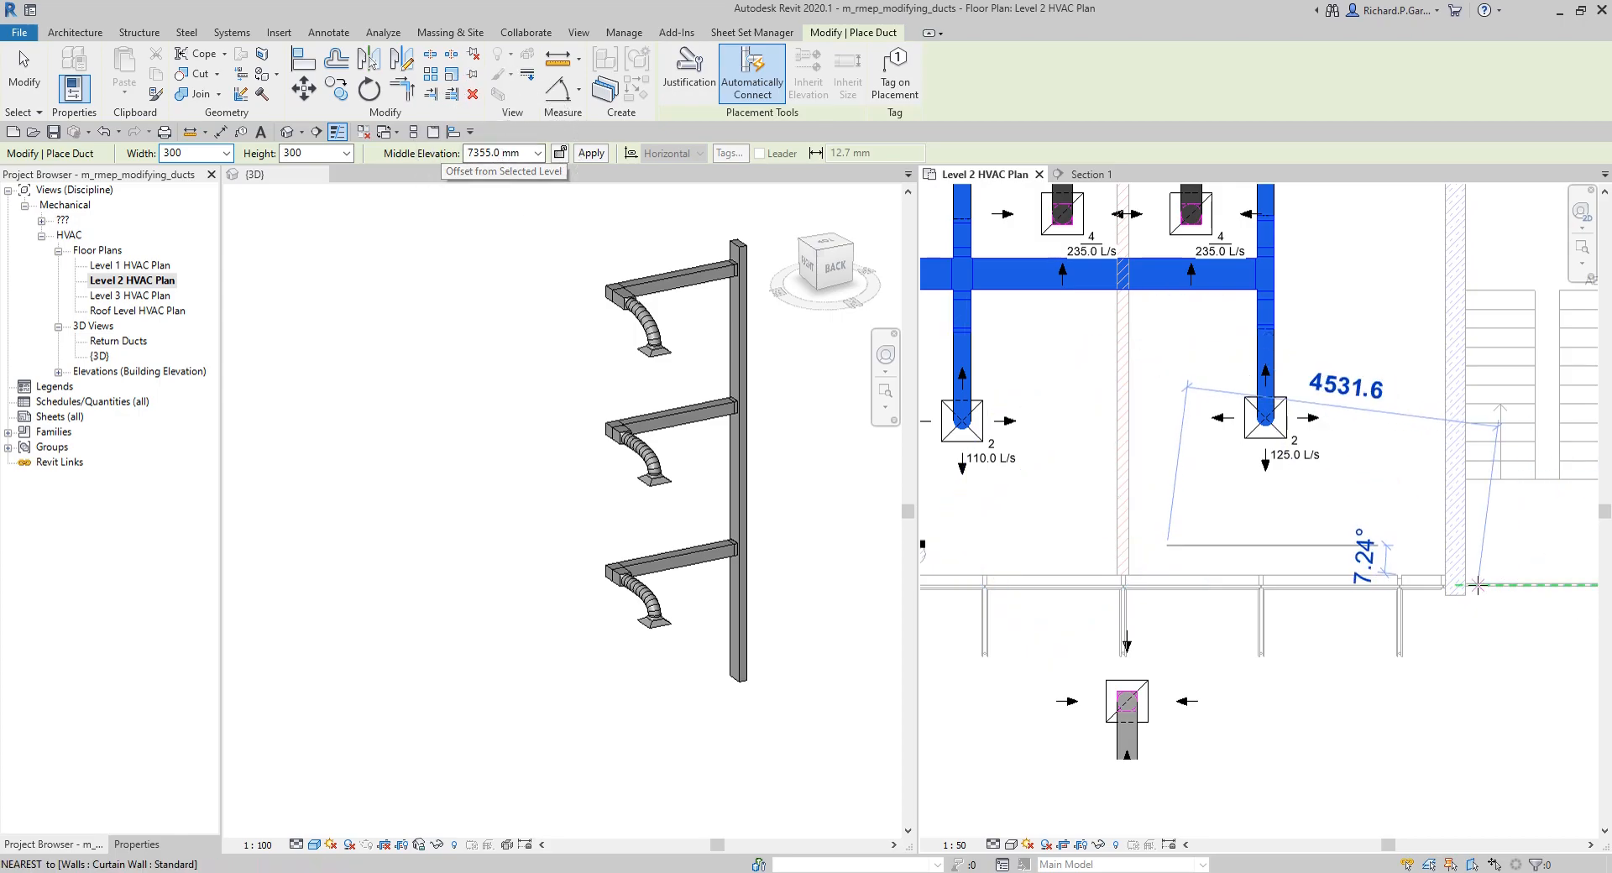
pyautogui.press('Escape')
pyautogui.press('Escape')
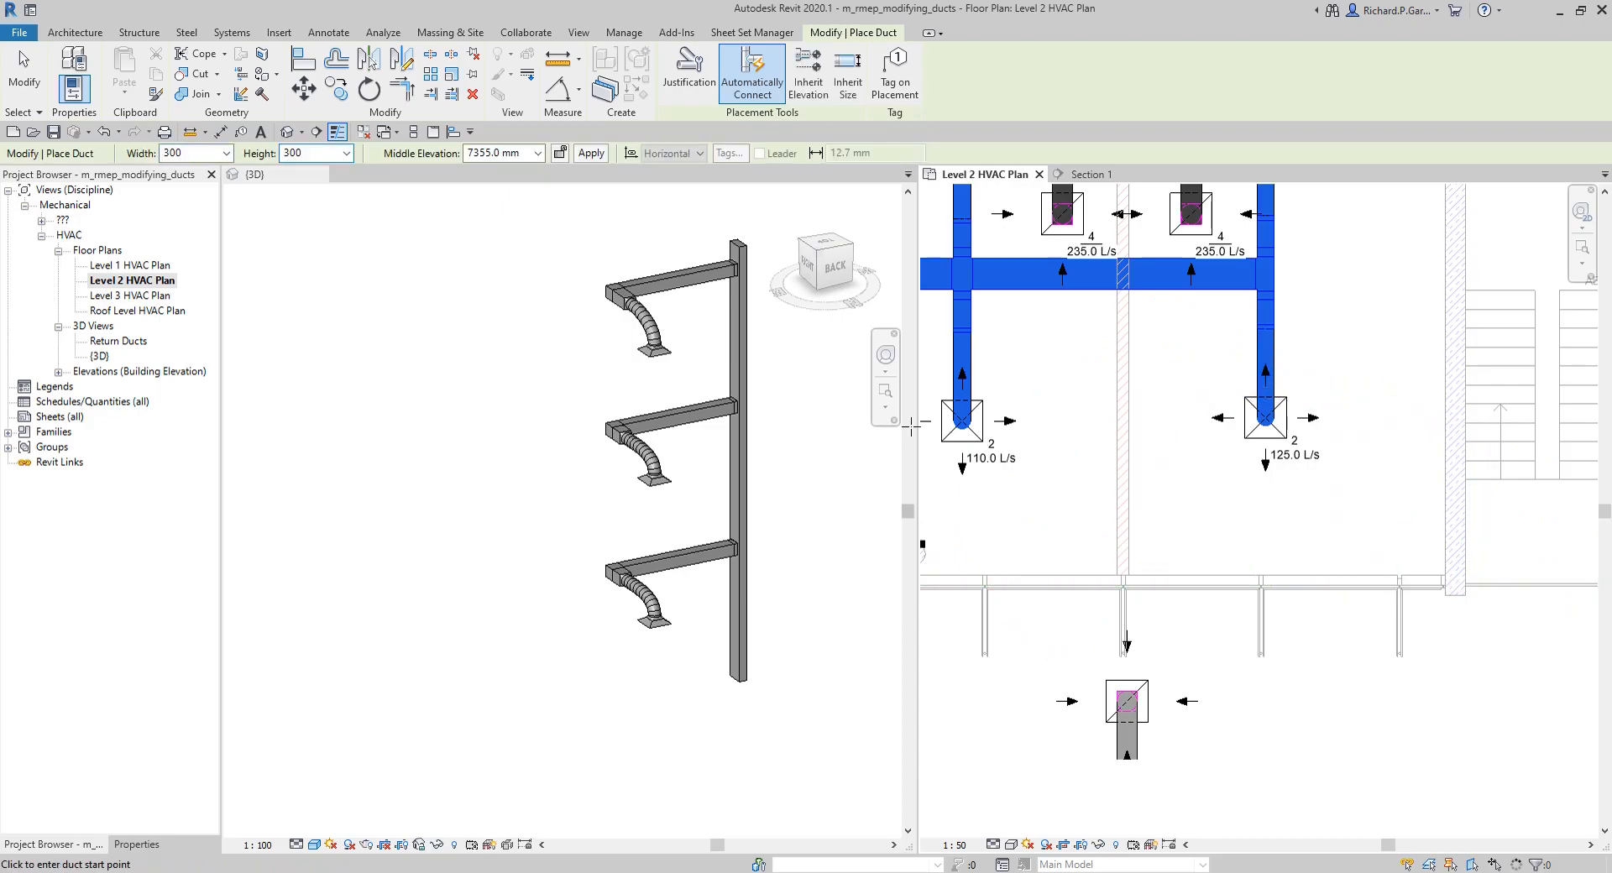
pyautogui.press('ctrl')
pyautogui.press('ctrl')
pyautogui.moveTo(1287, 522); pyautogui.dragTo(1272, 581, button='middle')
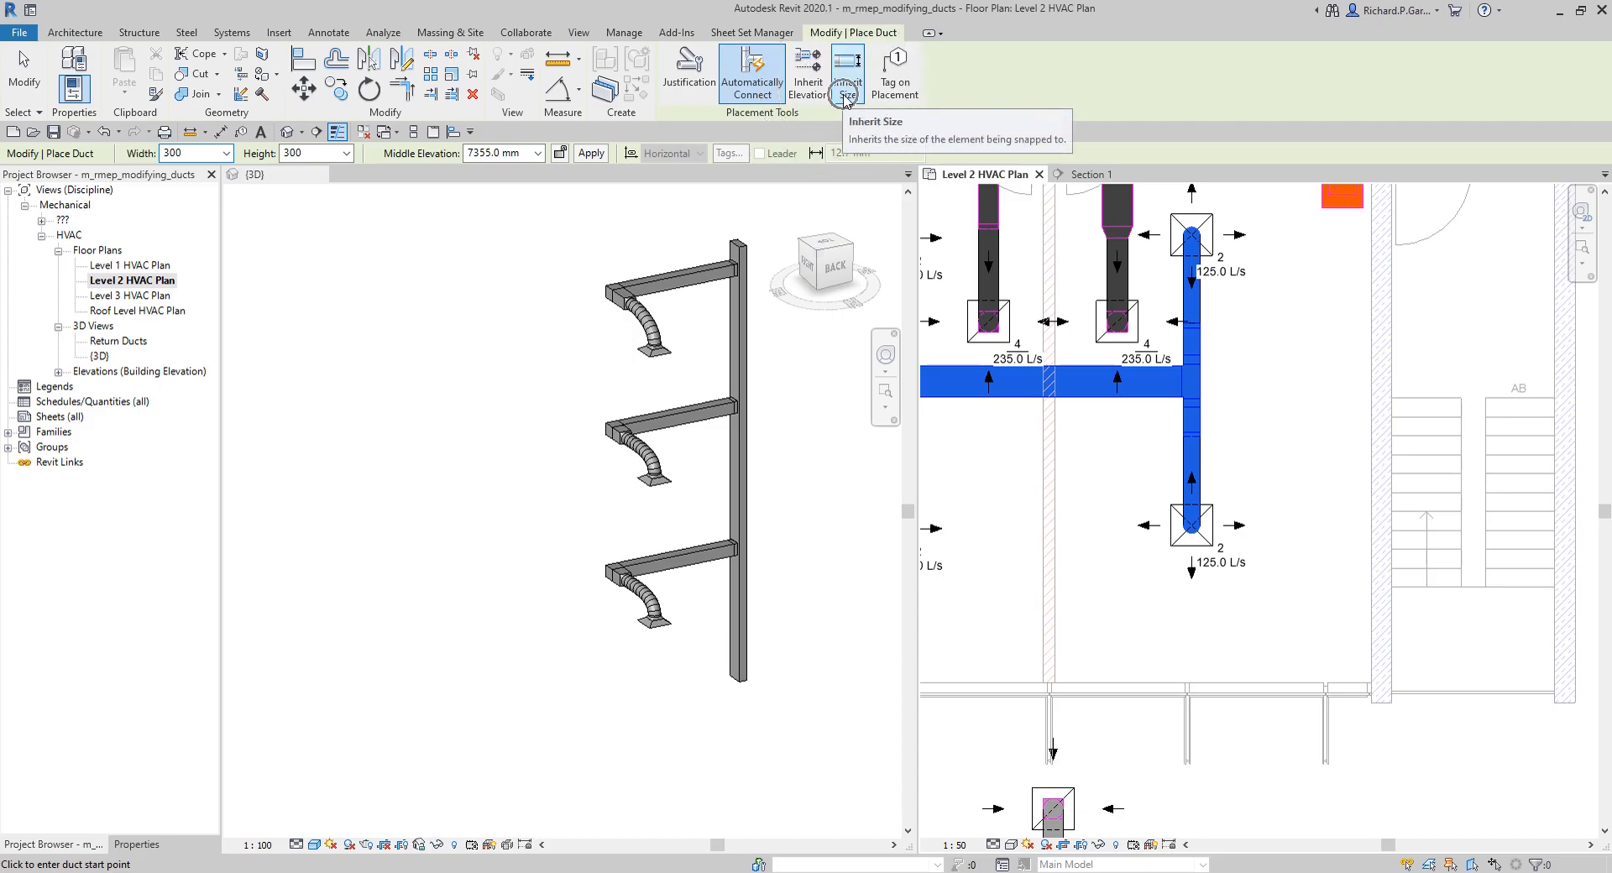
pyautogui.press('ctrl')
pyautogui.press('ctrl')
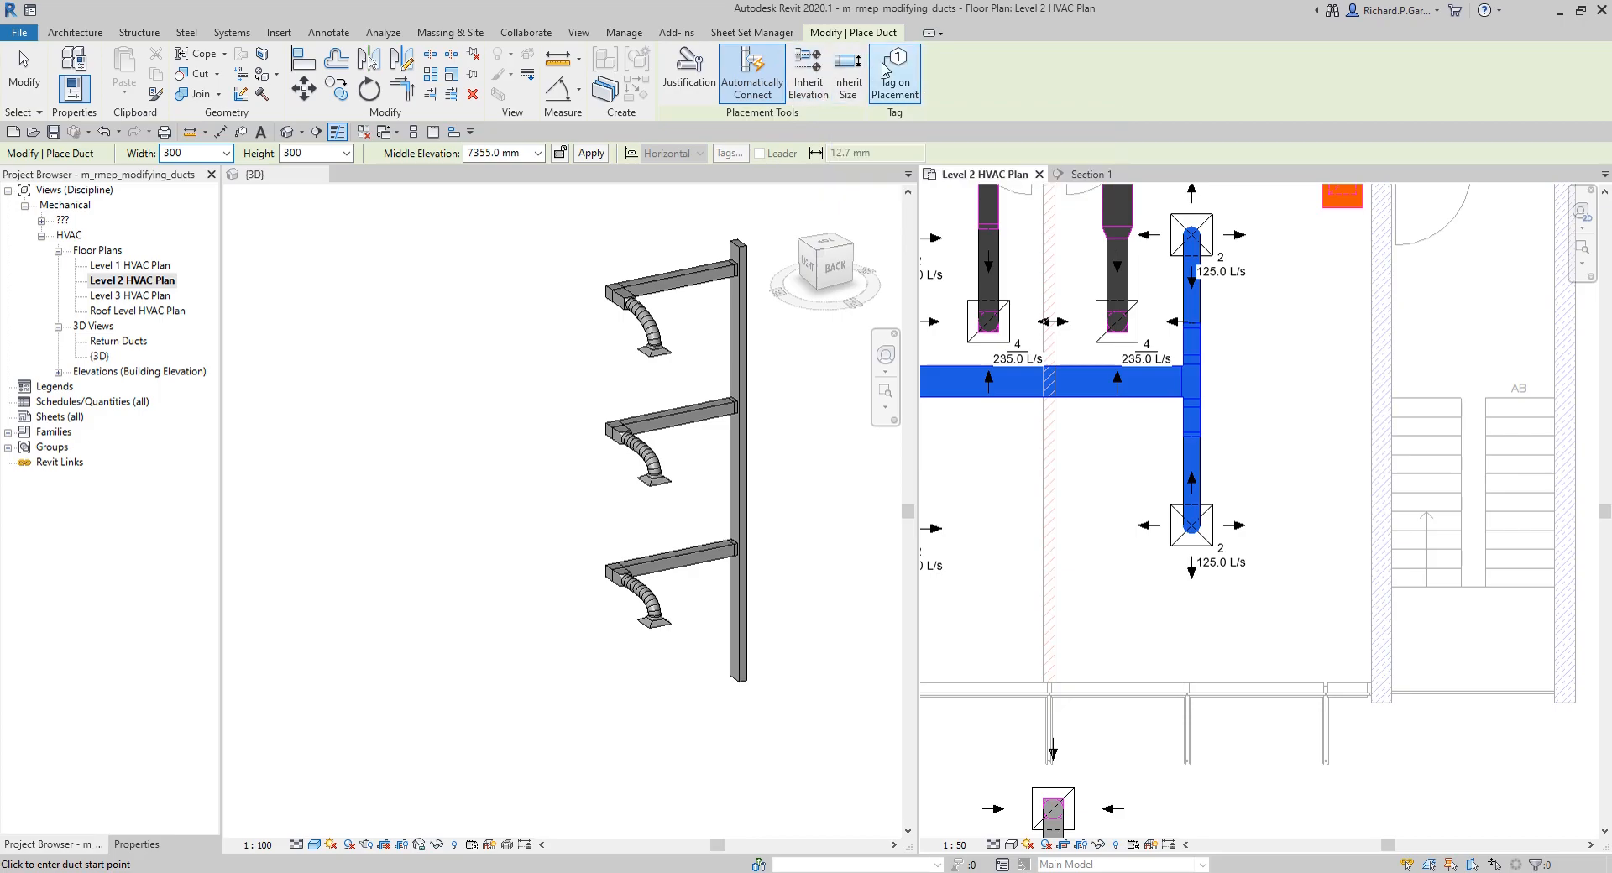
pyautogui.scroll(-4, 1232, 417)
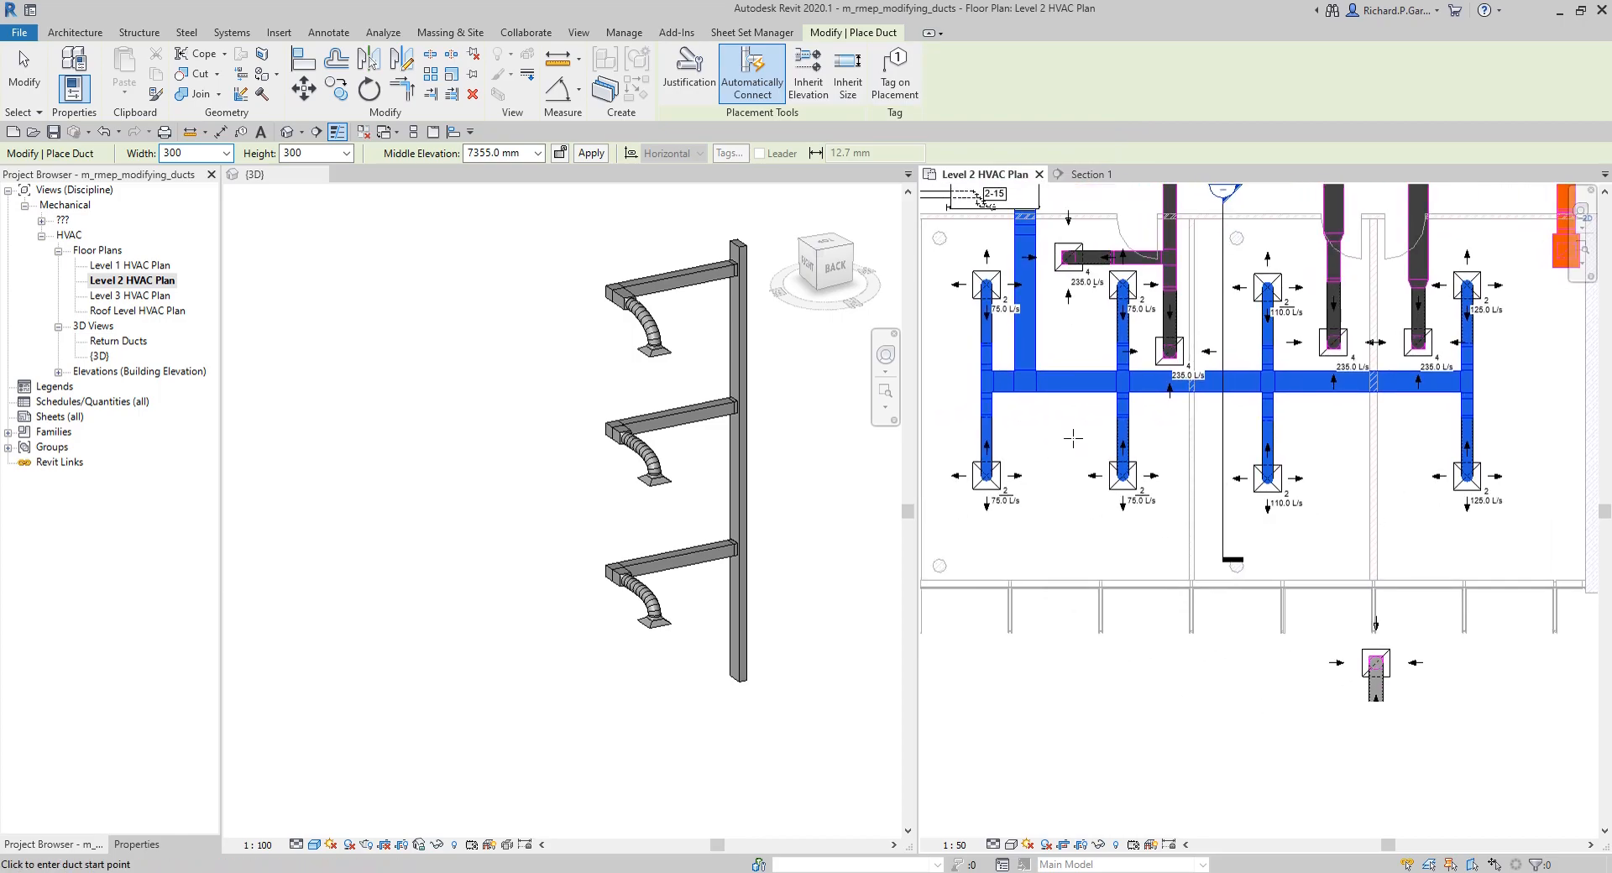
pyautogui.scroll(4, 1064, 420)
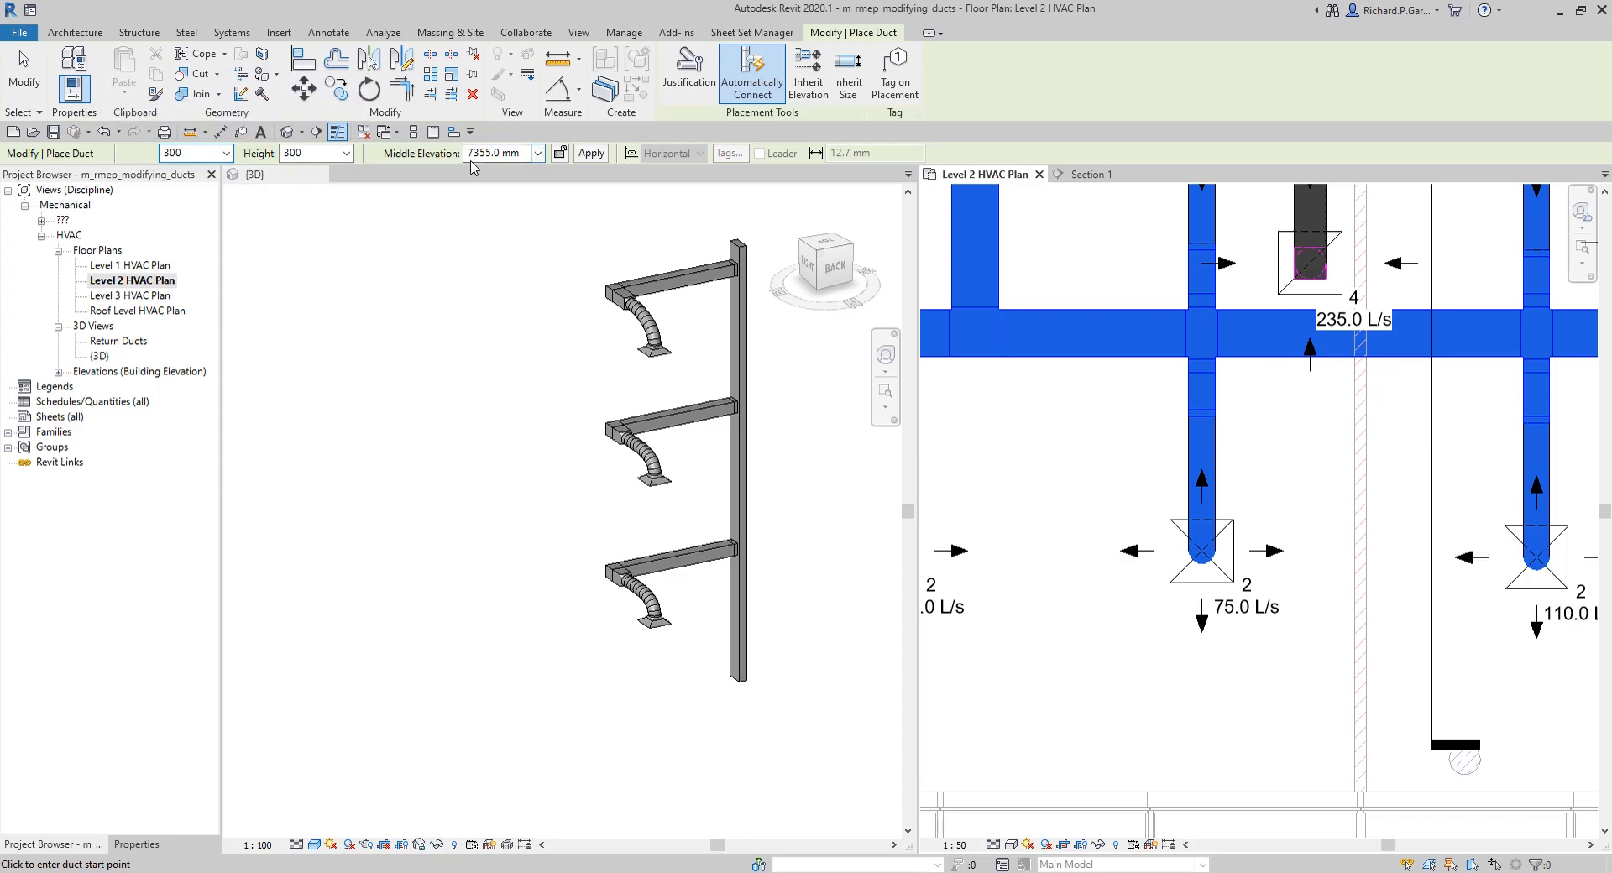
pyautogui.press('ctrl')
pyautogui.press('ctrl')
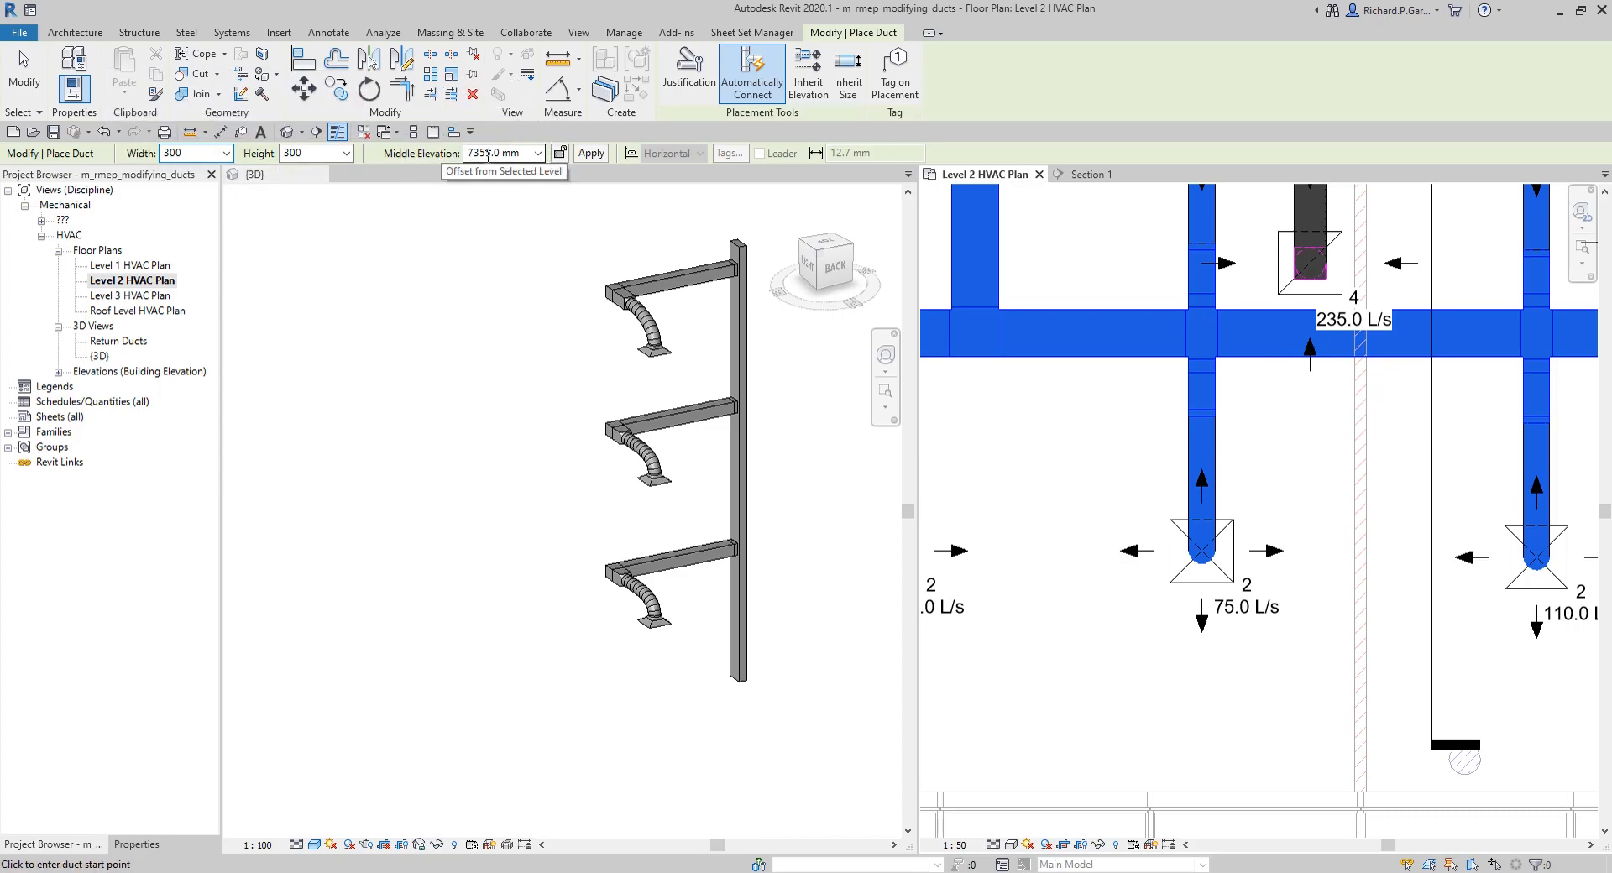
# Step: Draw a 300 x 300 branch duct about 1225 mm long southward off the supply main, with Inherit Elevation enabled
pyautogui.click(809, 80)
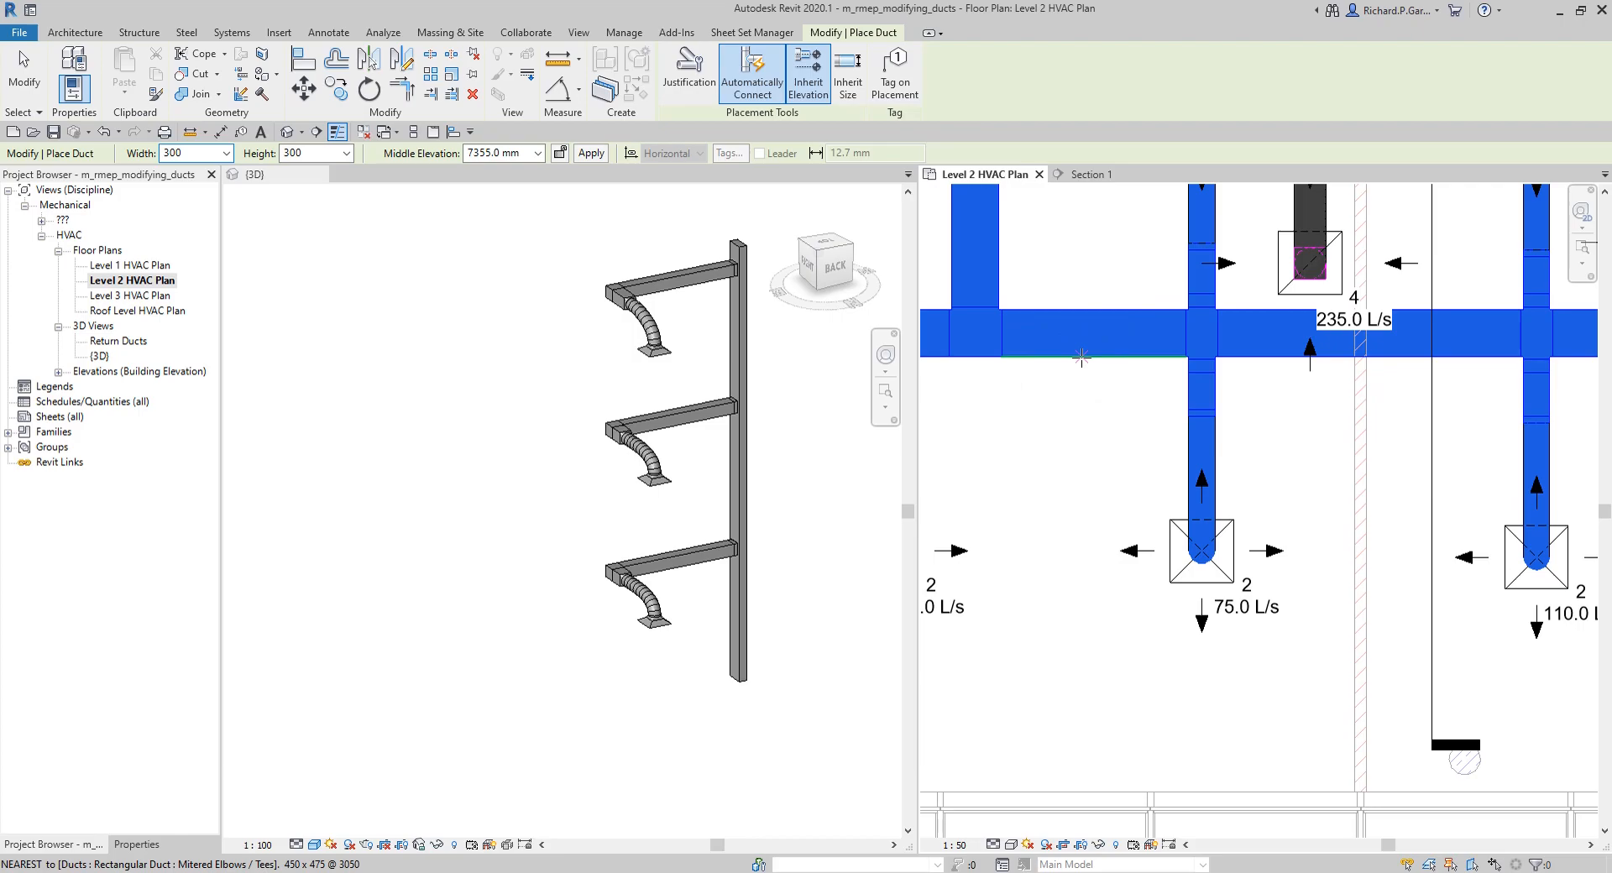
pyautogui.press('ctrl')
pyautogui.press('ctrl')
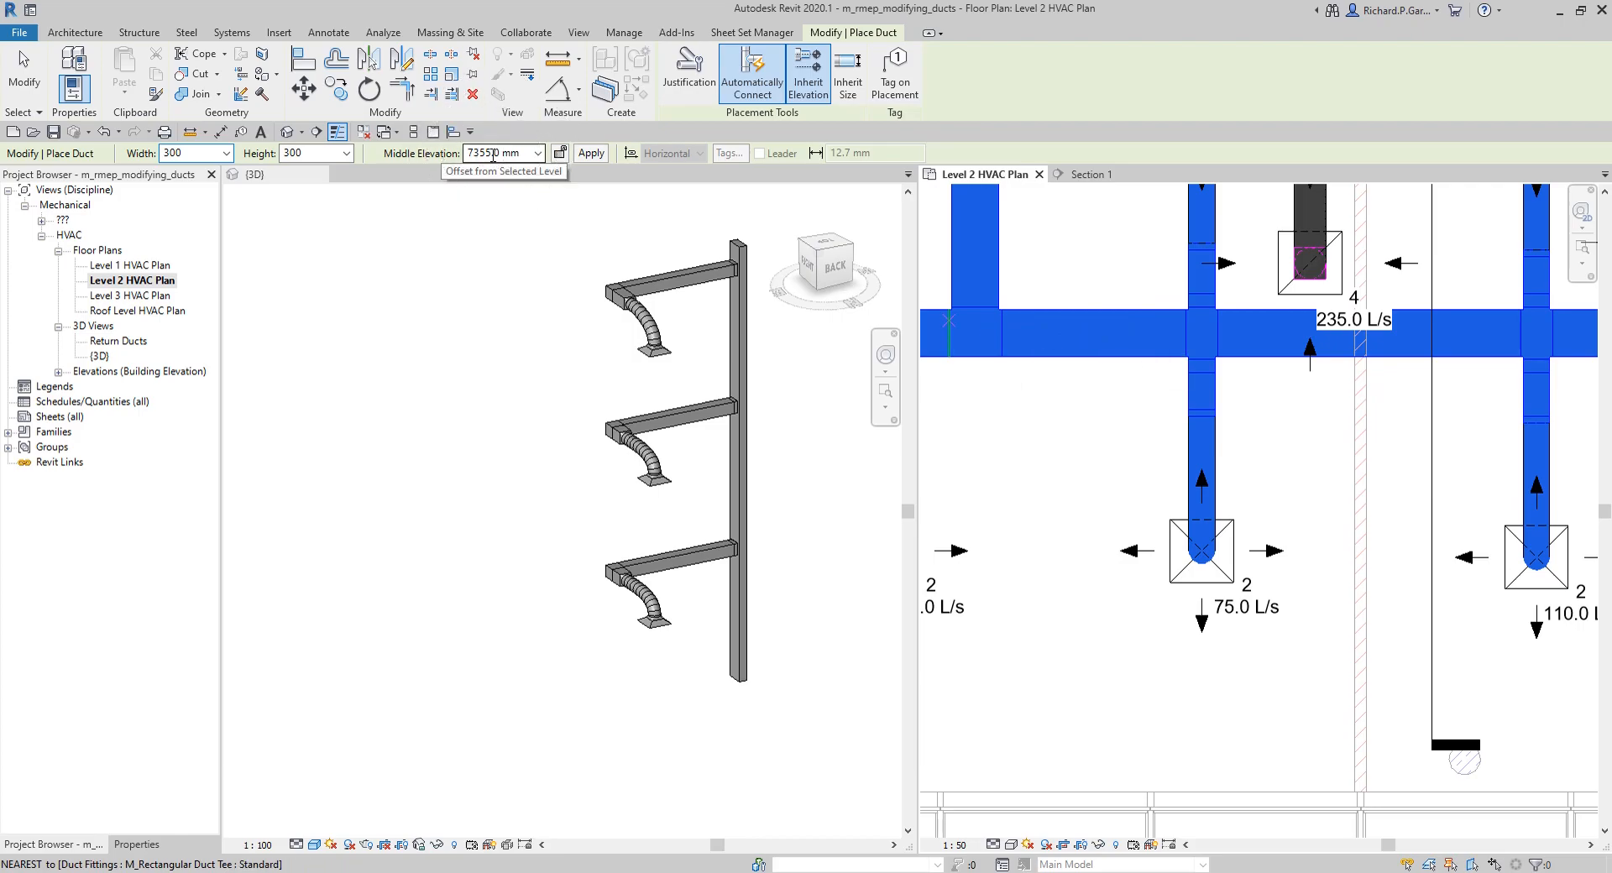
pyautogui.press('ctrl')
pyautogui.click(1079, 357)
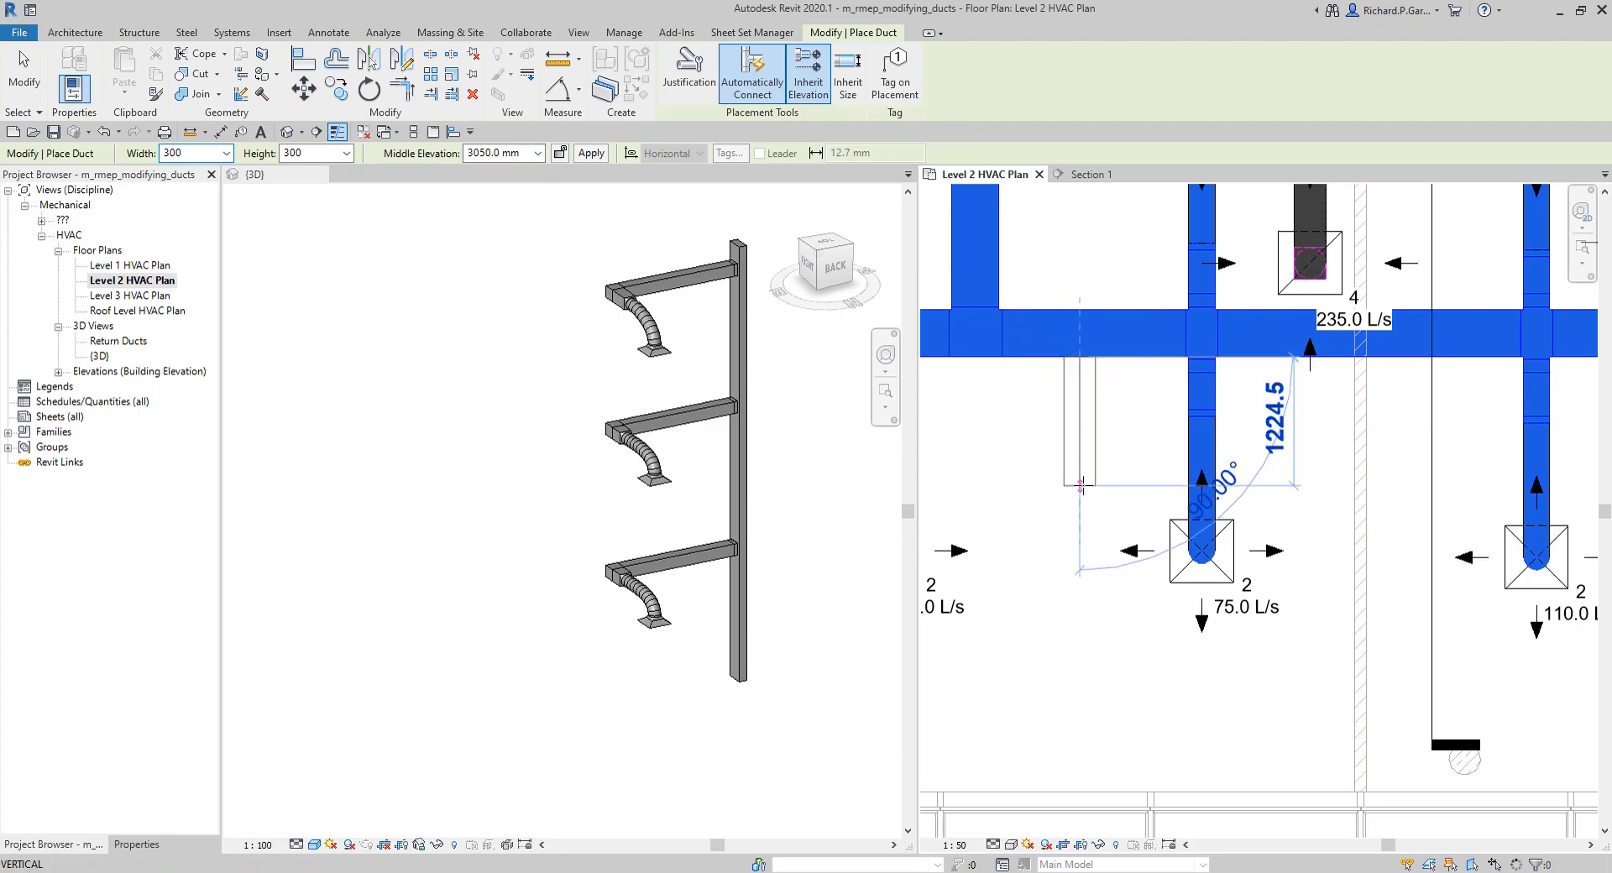
pyautogui.click(1083, 486)
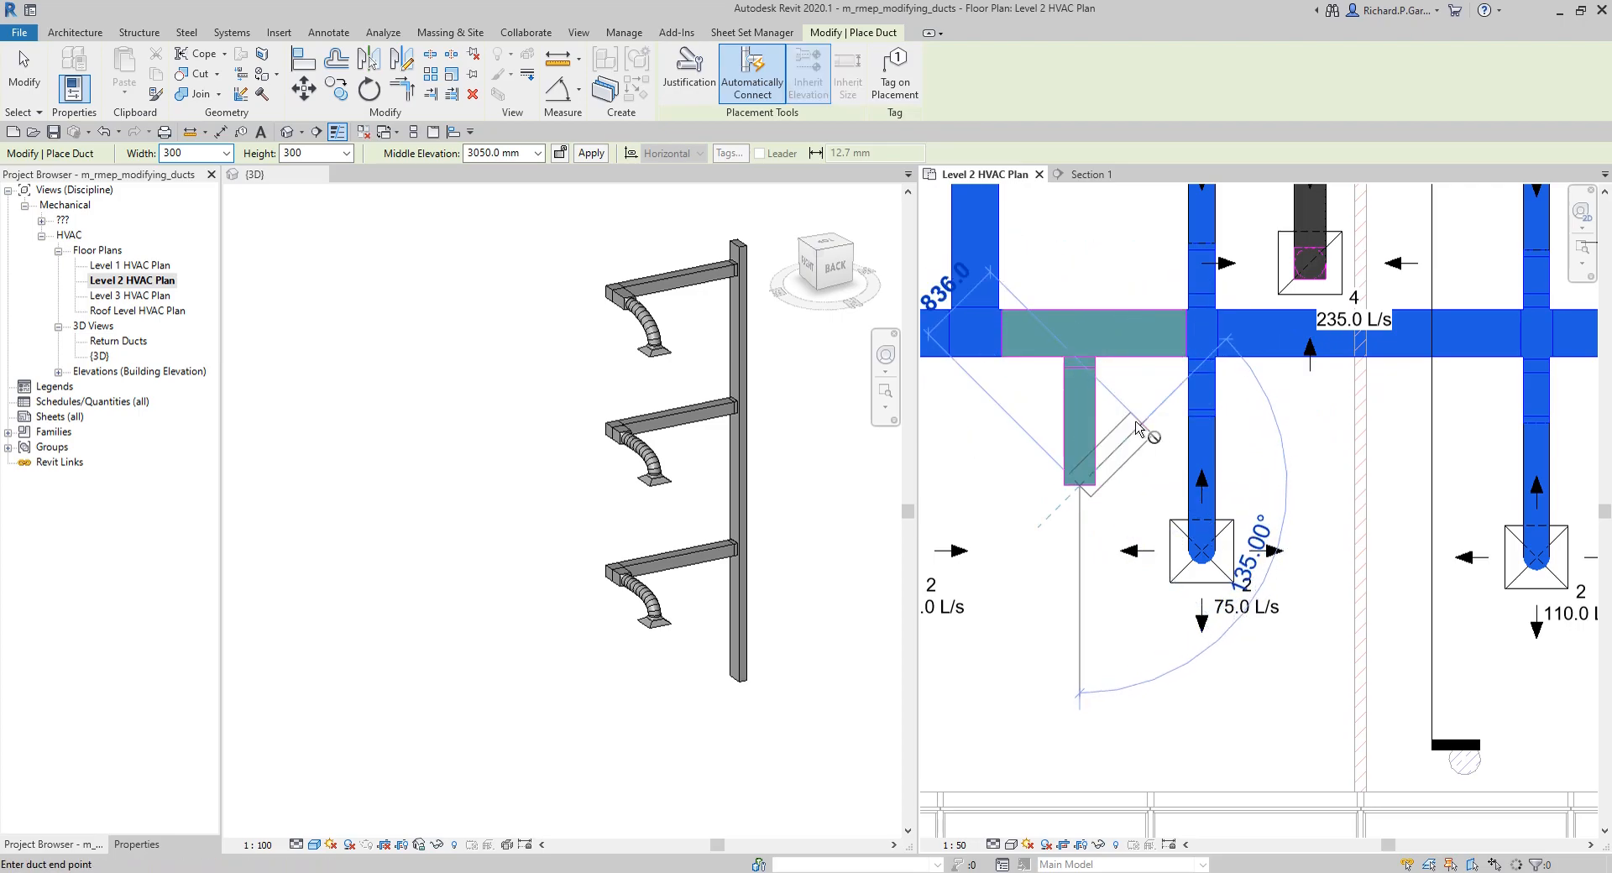
pyautogui.press('Escape')
pyautogui.press('Escape')
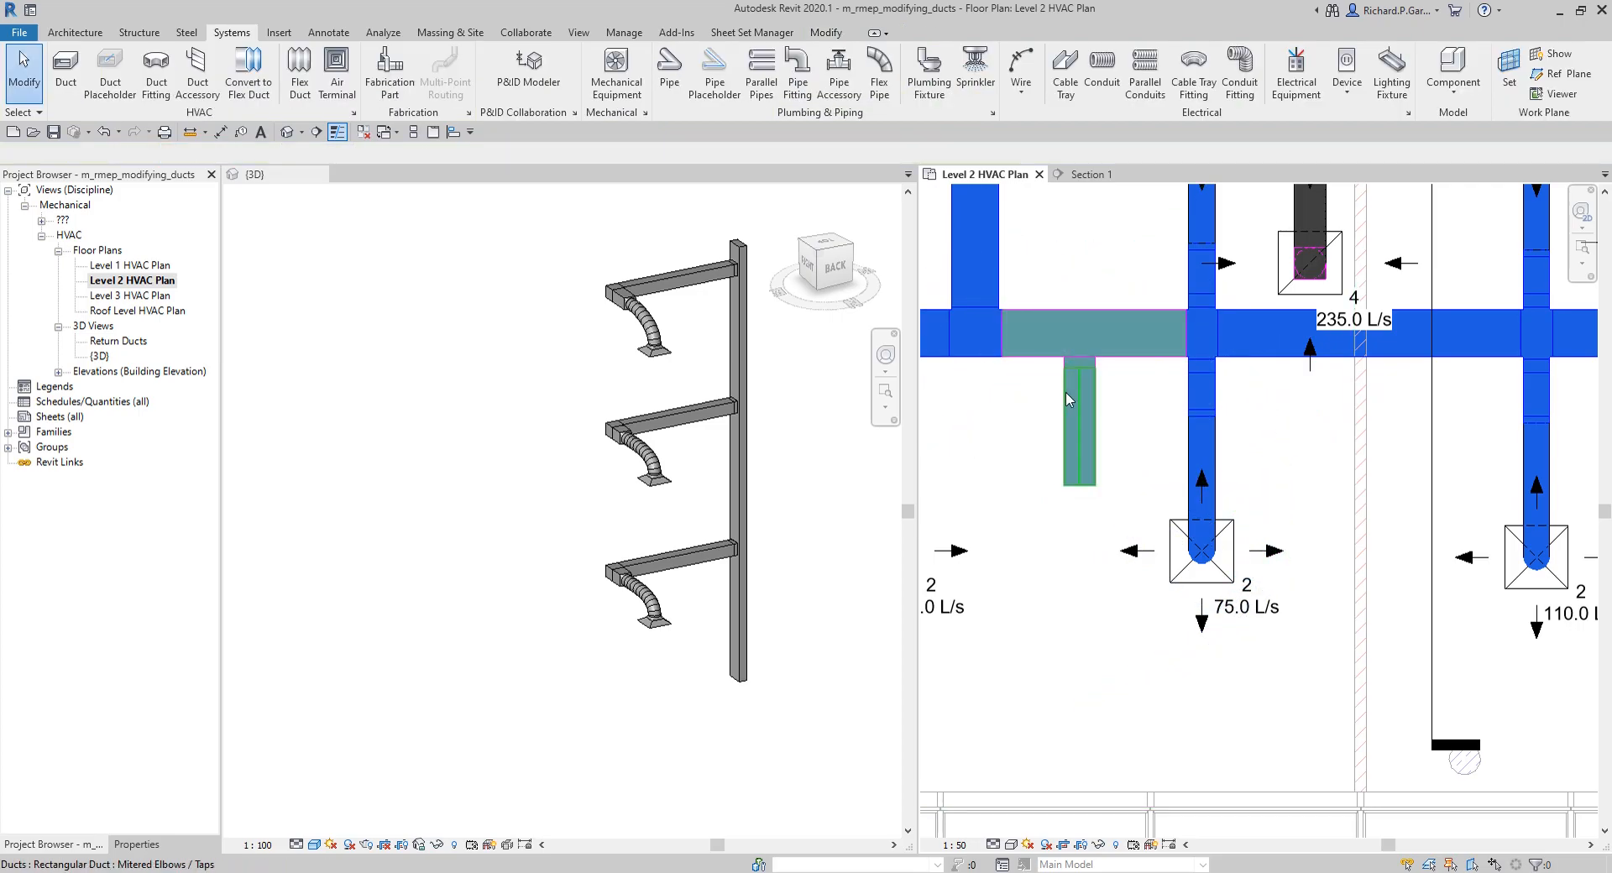
# Step: Examine the new branch duct at the supply main and undo its placement
pyautogui.scroll(3, 1117, 395)
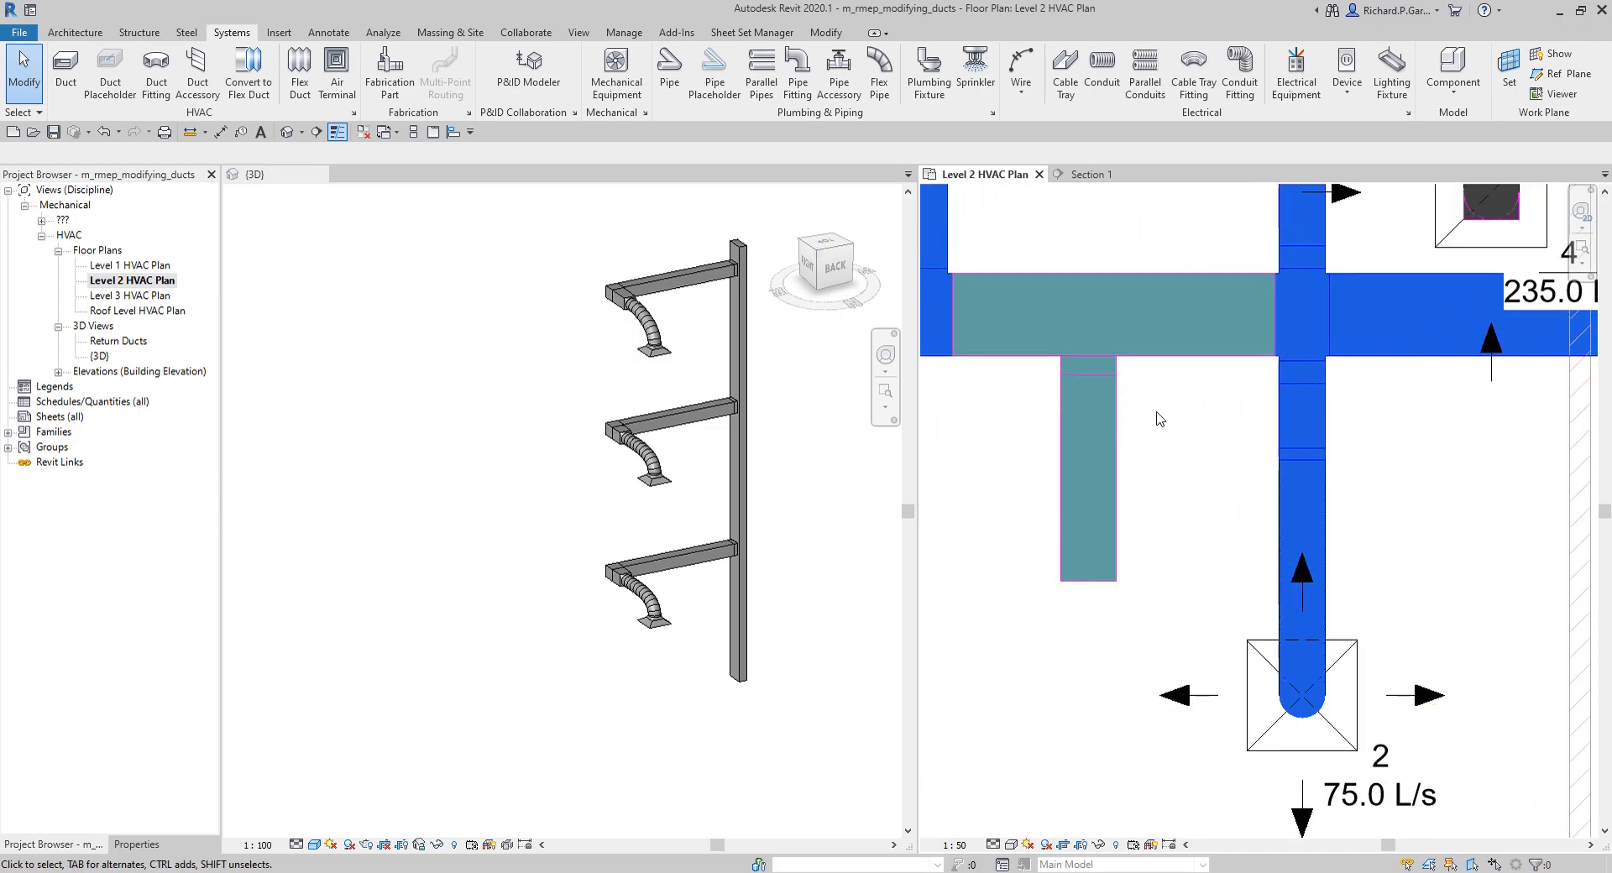
pyautogui.moveTo(1159, 417); pyautogui.dragTo(1196, 441, button='middle')
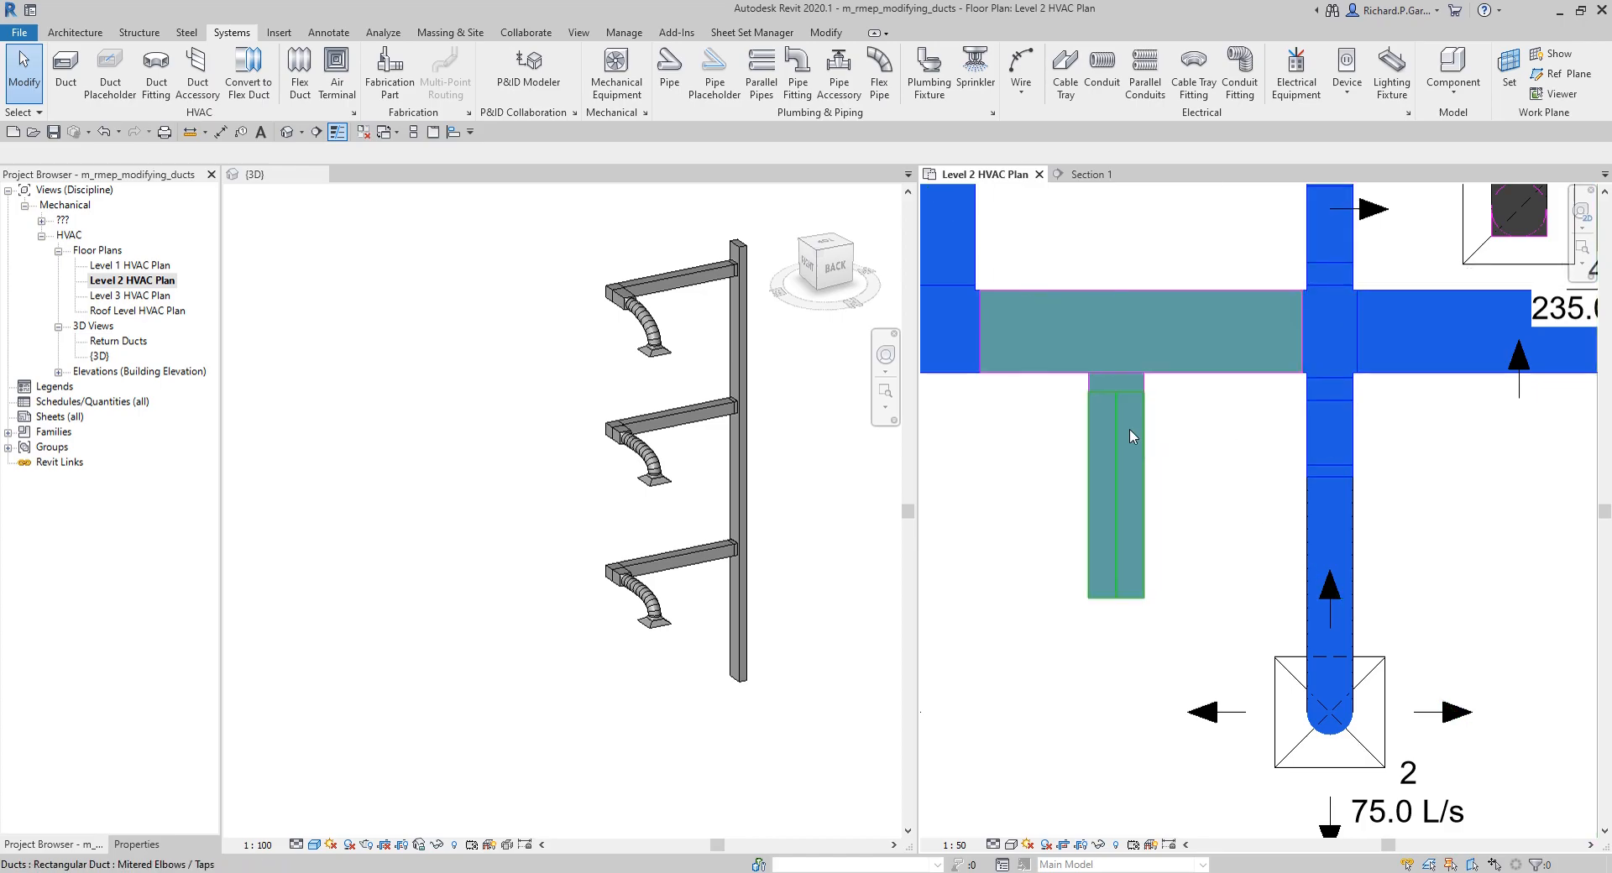
pyautogui.hotkey('ctrl', 'z')
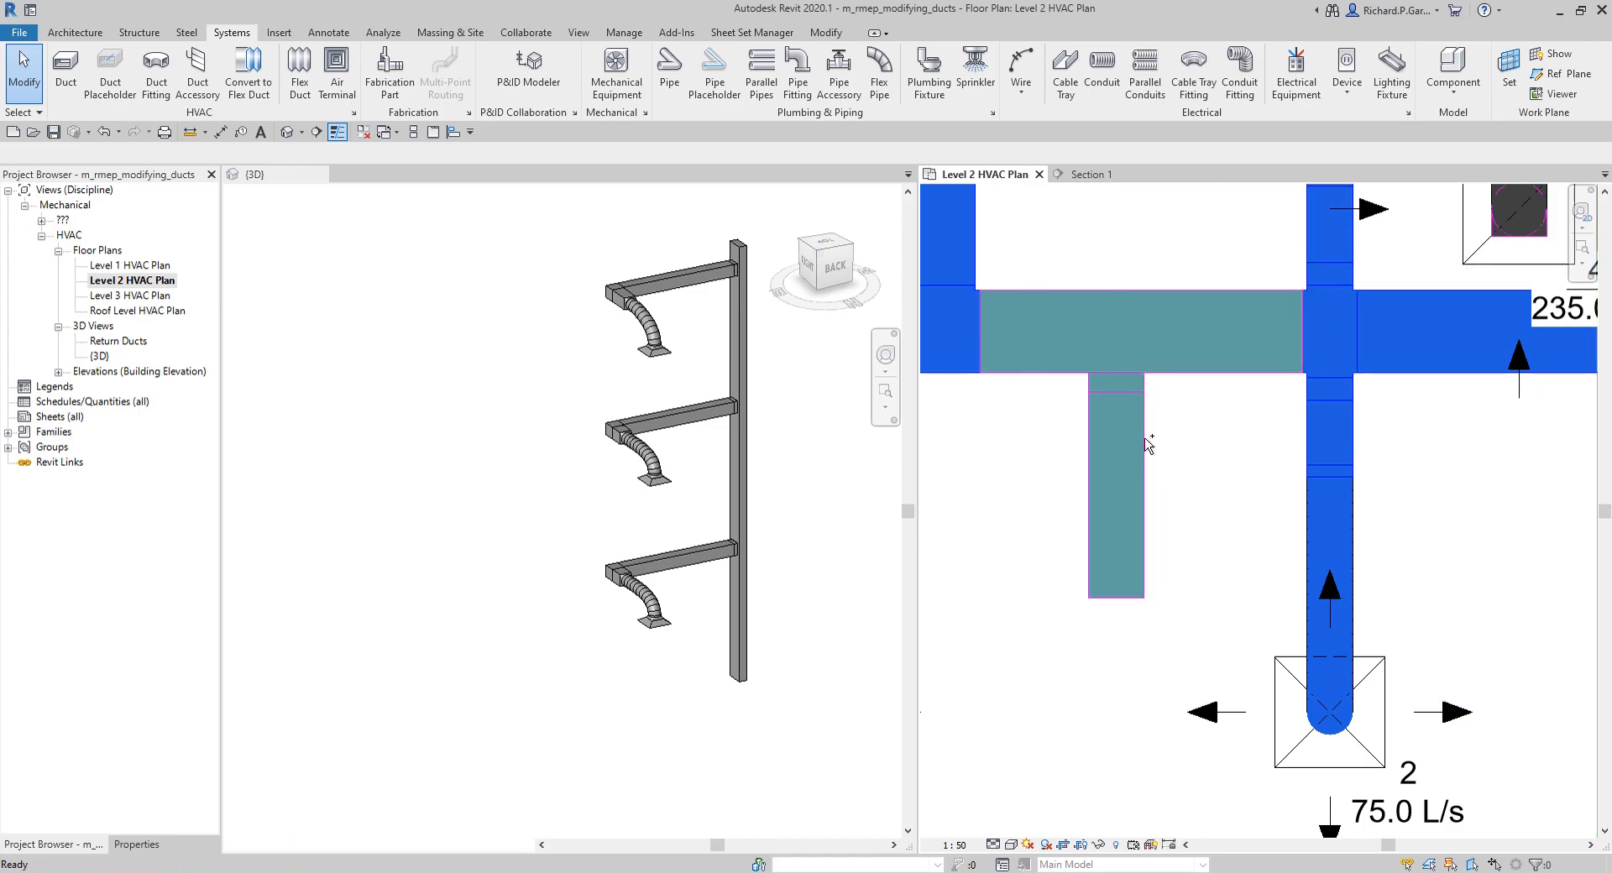
# Step: Start a new rectangular duct and set its System Type to Supply Air
pyautogui.click(152, 846)
pyautogui.click(65, 67)
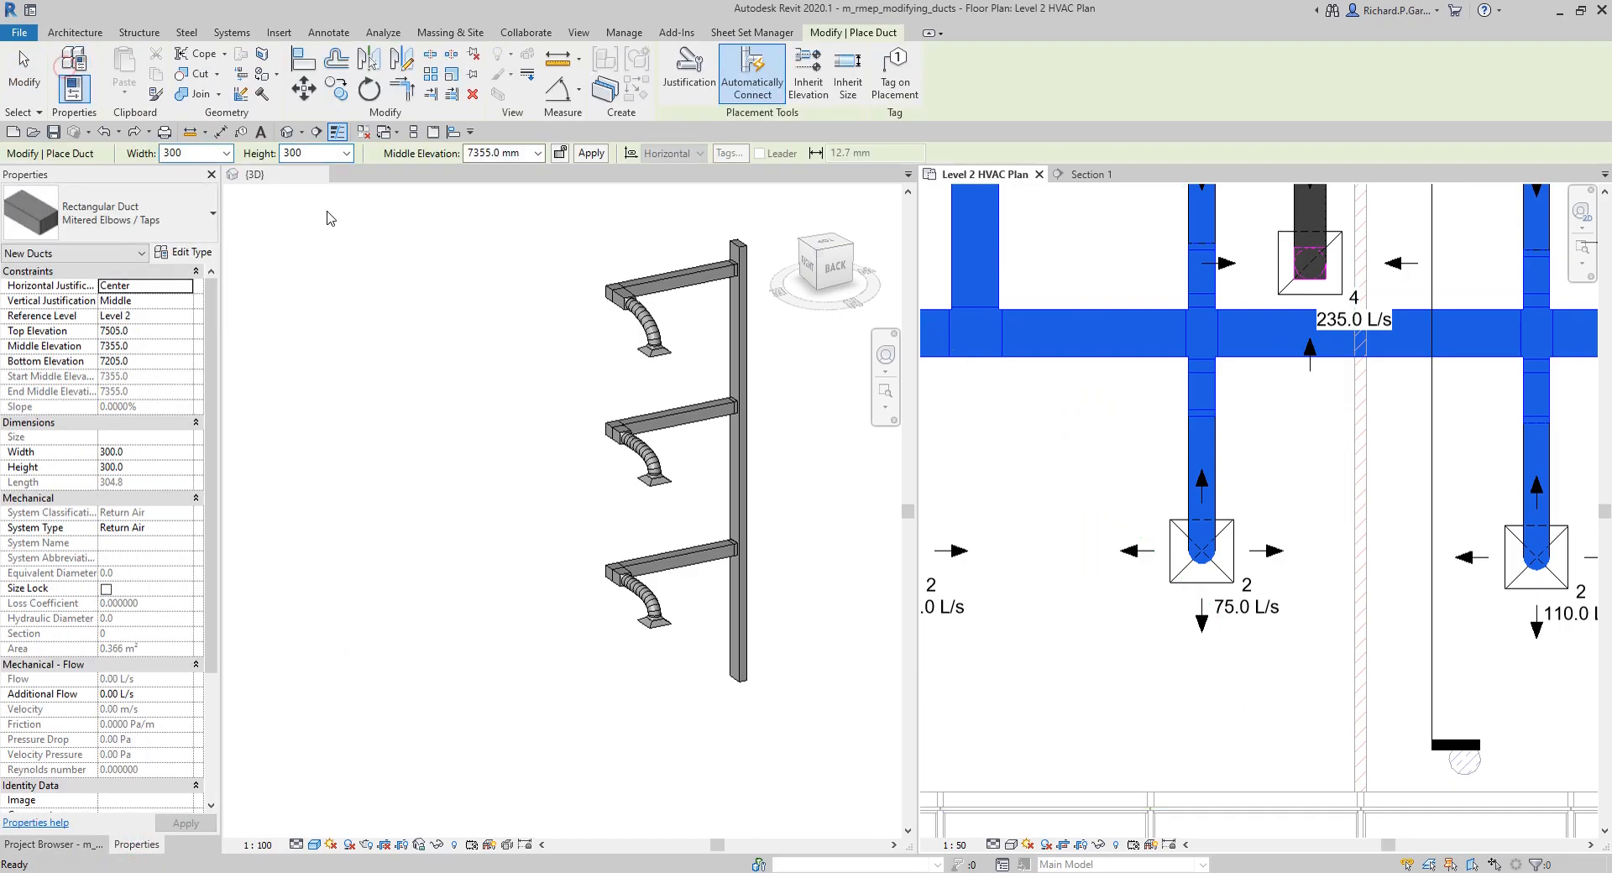
pyautogui.click(170, 532)
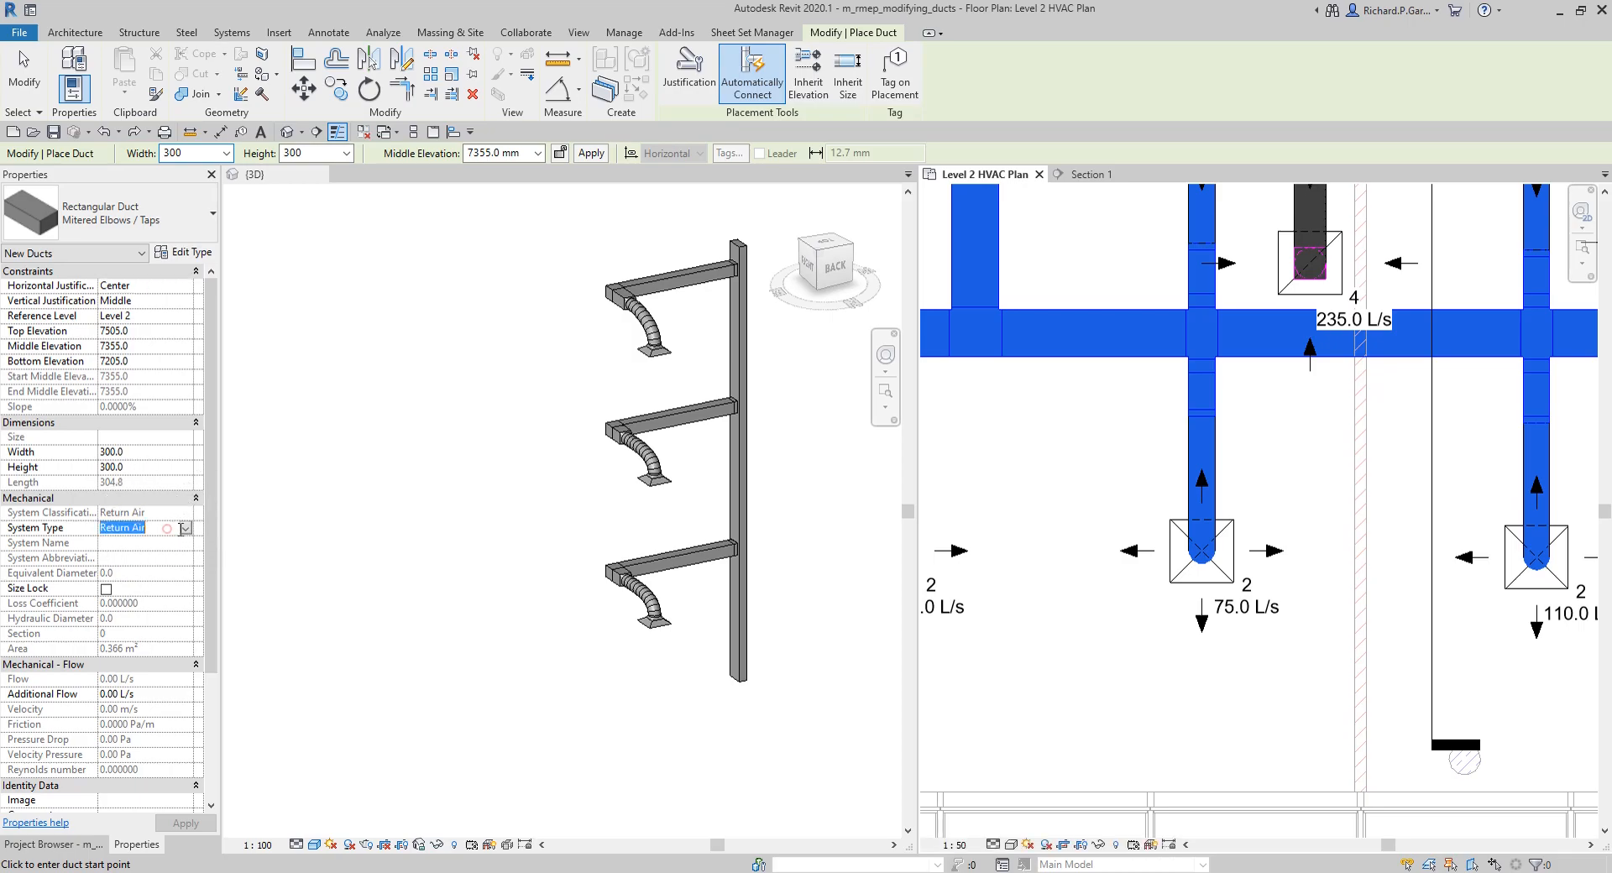
pyautogui.click(184, 527)
pyautogui.click(133, 570)
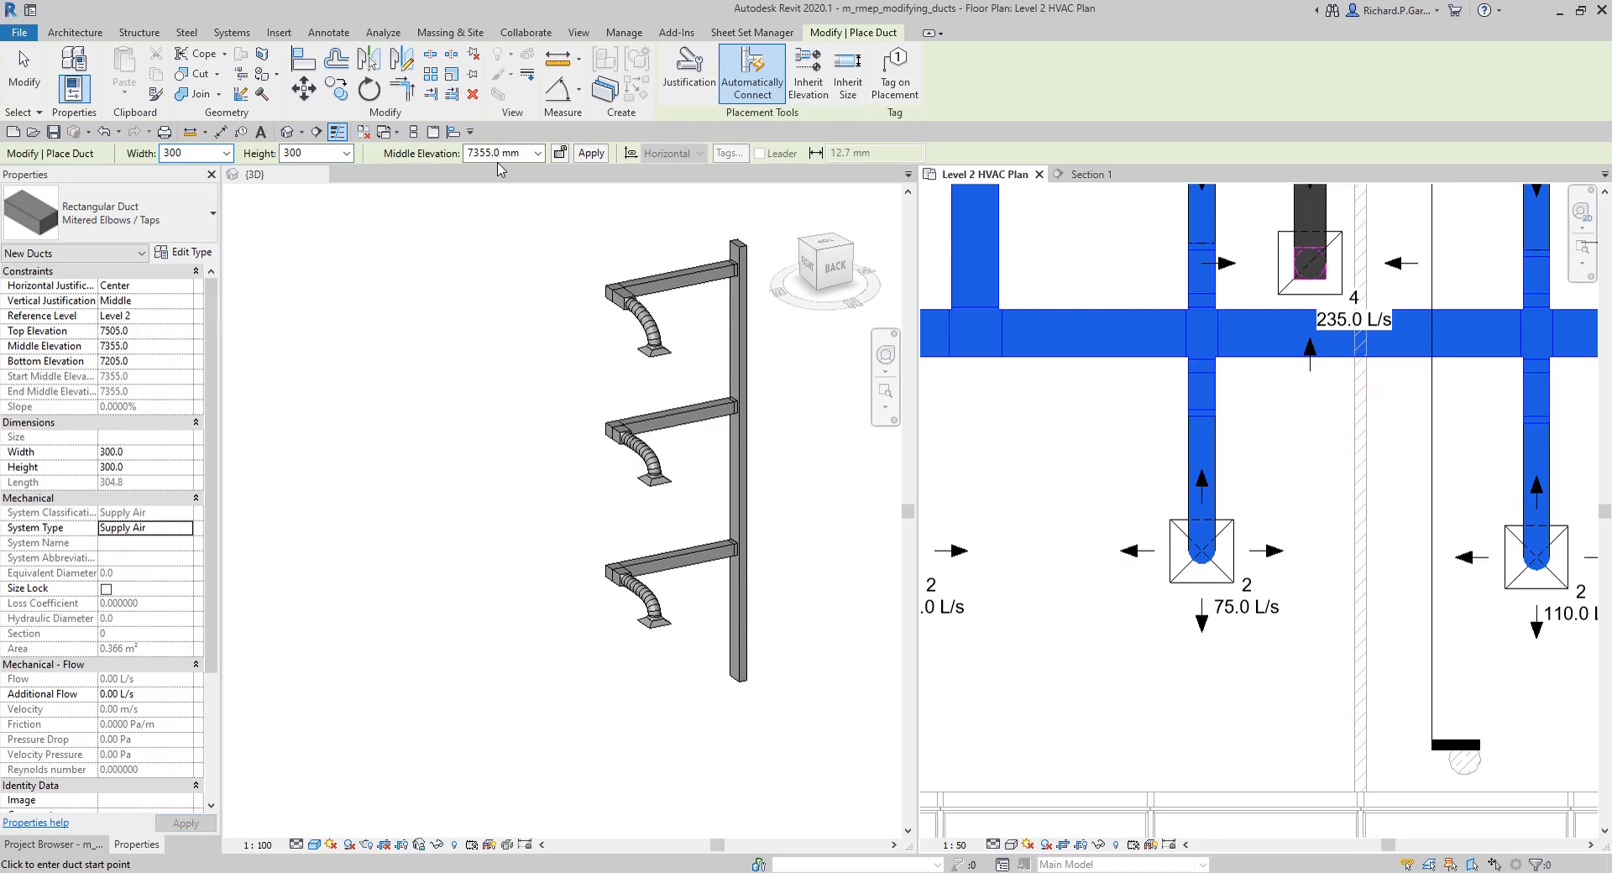
# Step: Draw a branch duct about 1209 mm long southward off the supply main, with Inherit Elevation and Inherit Size enabled
pyautogui.press('ctrl')
pyautogui.press('ctrl')
pyautogui.press('ctrl')
pyautogui.click(812, 74)
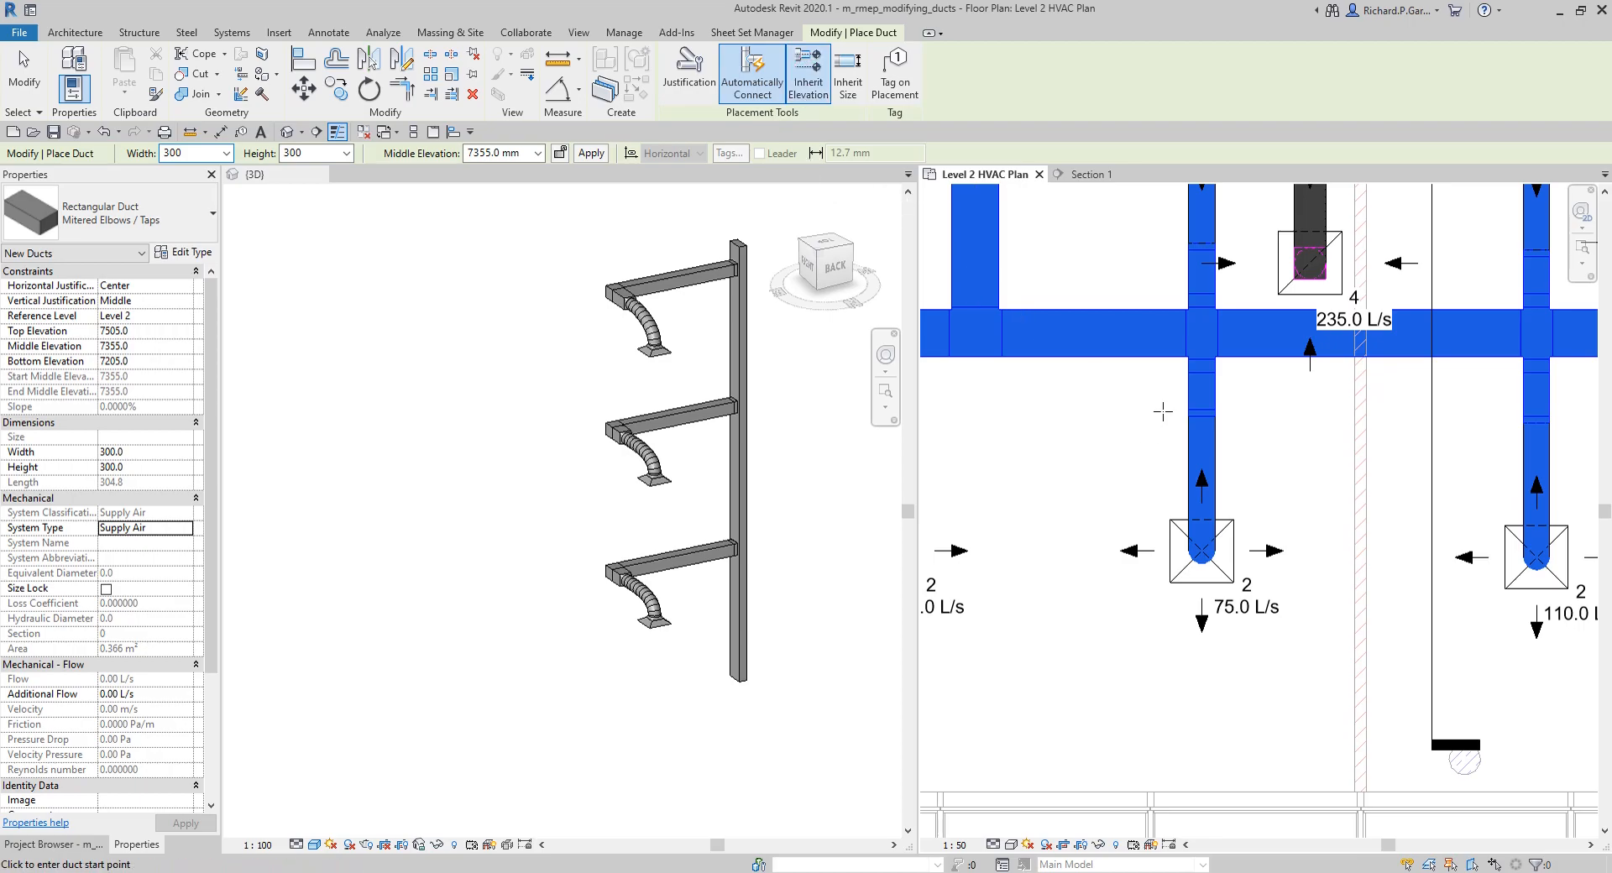
pyautogui.press('ctrl')
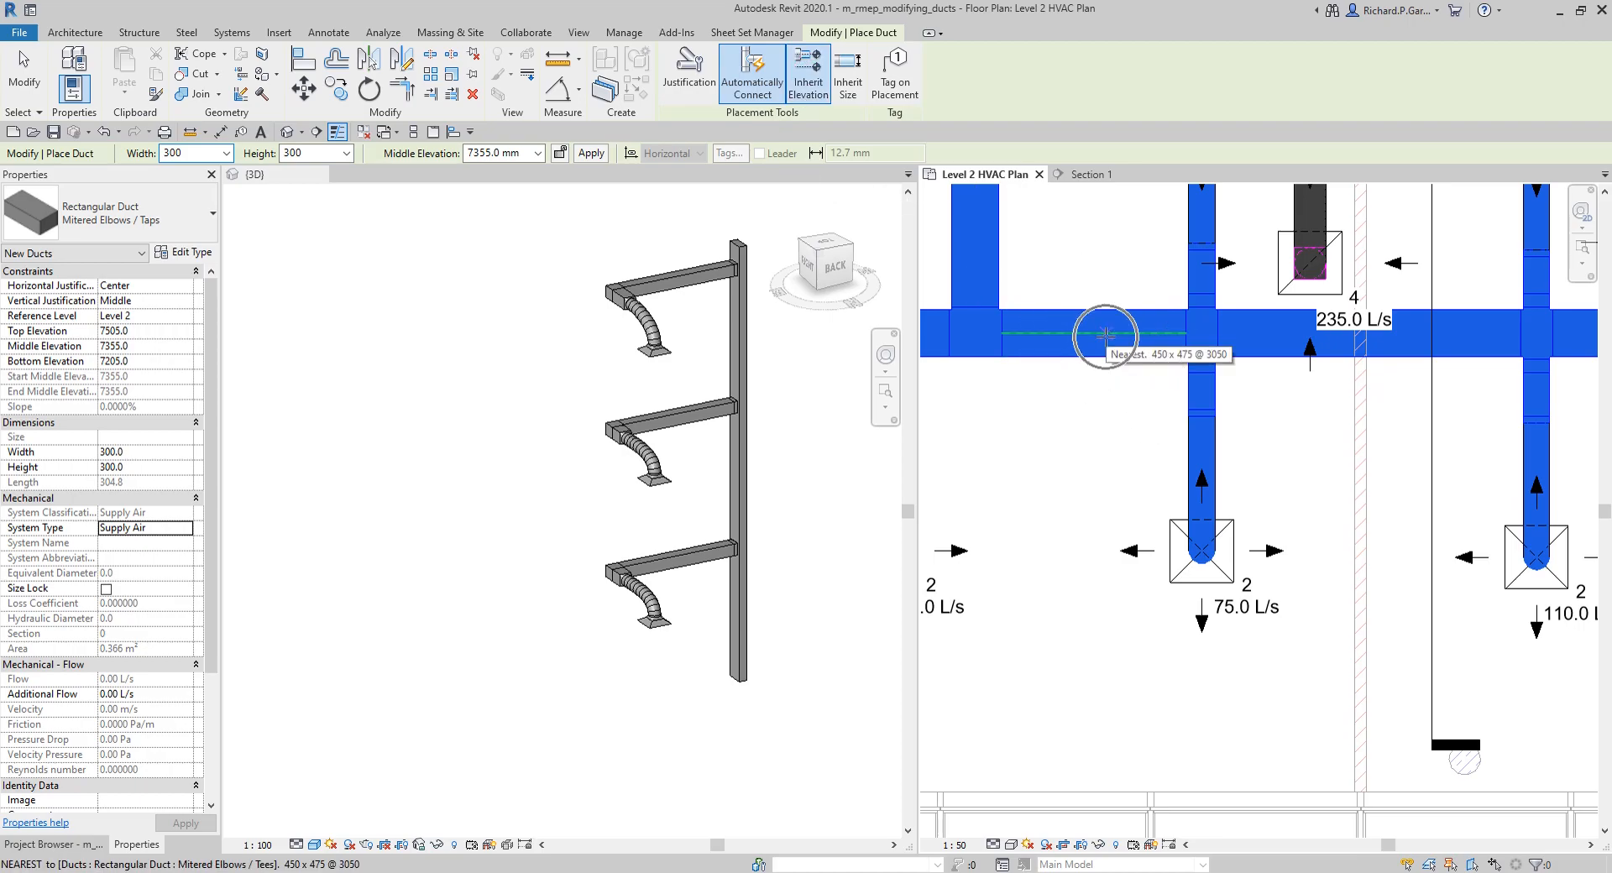
pyautogui.press('ctrl')
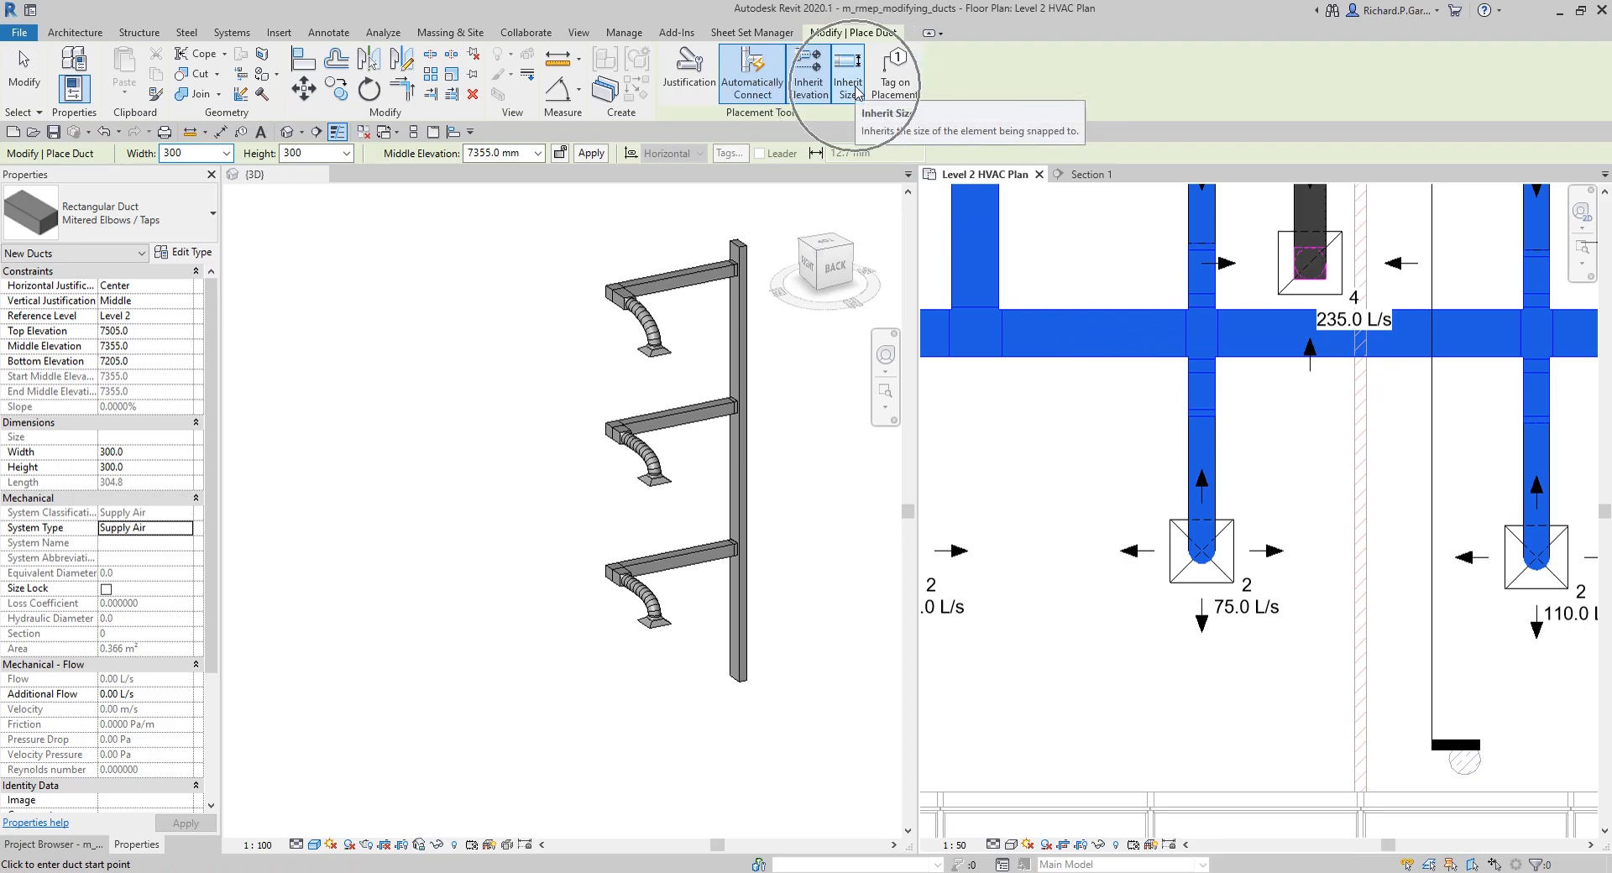
pyautogui.click(856, 91)
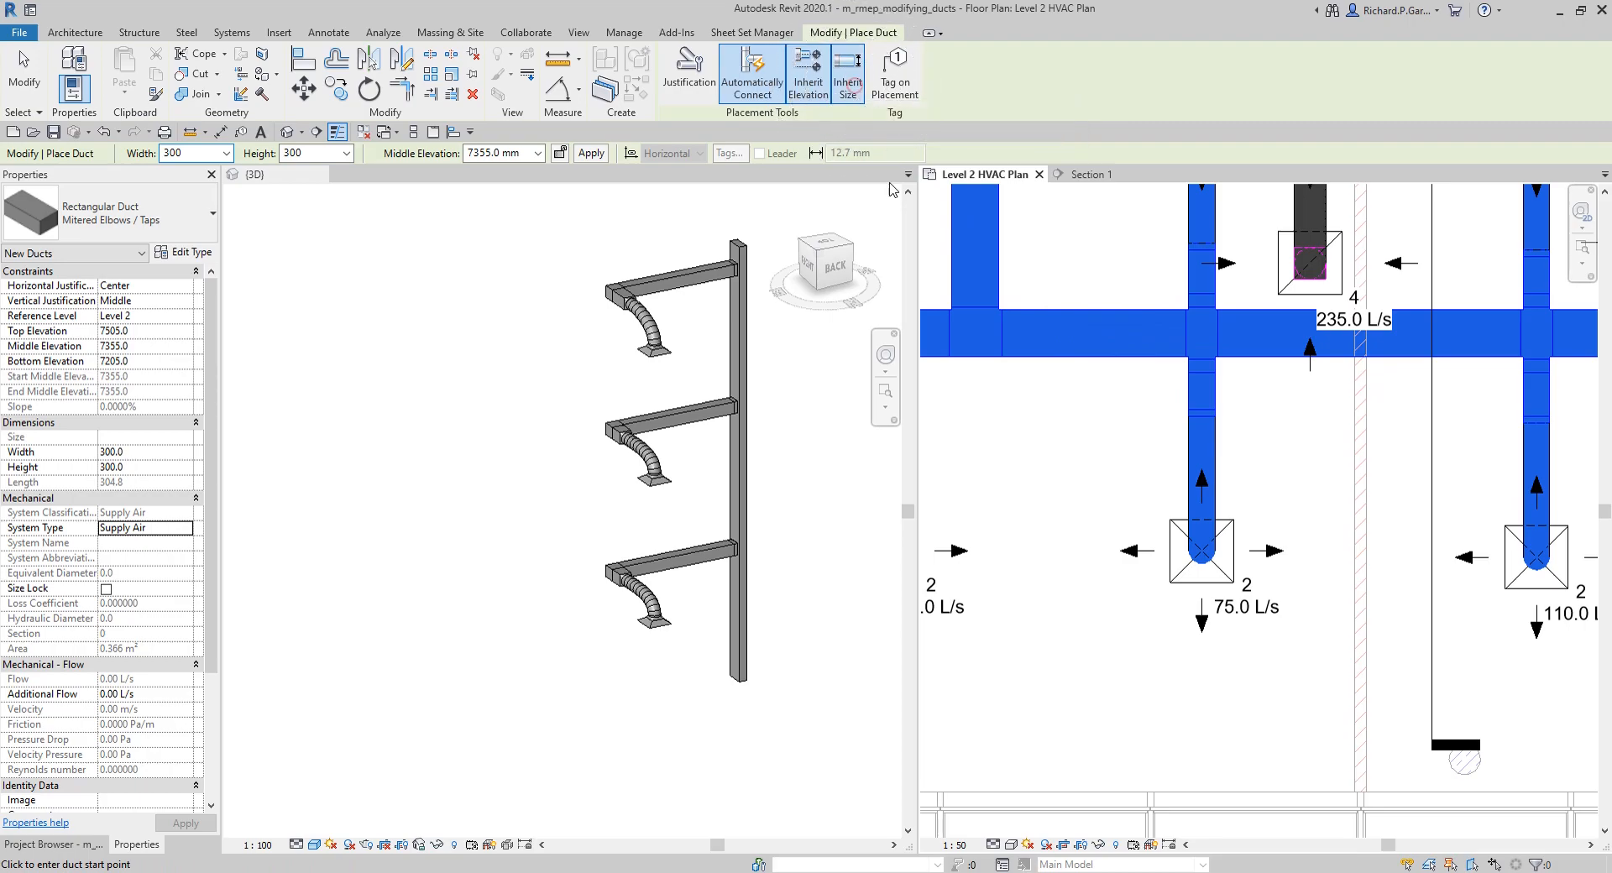
pyautogui.click(1085, 356)
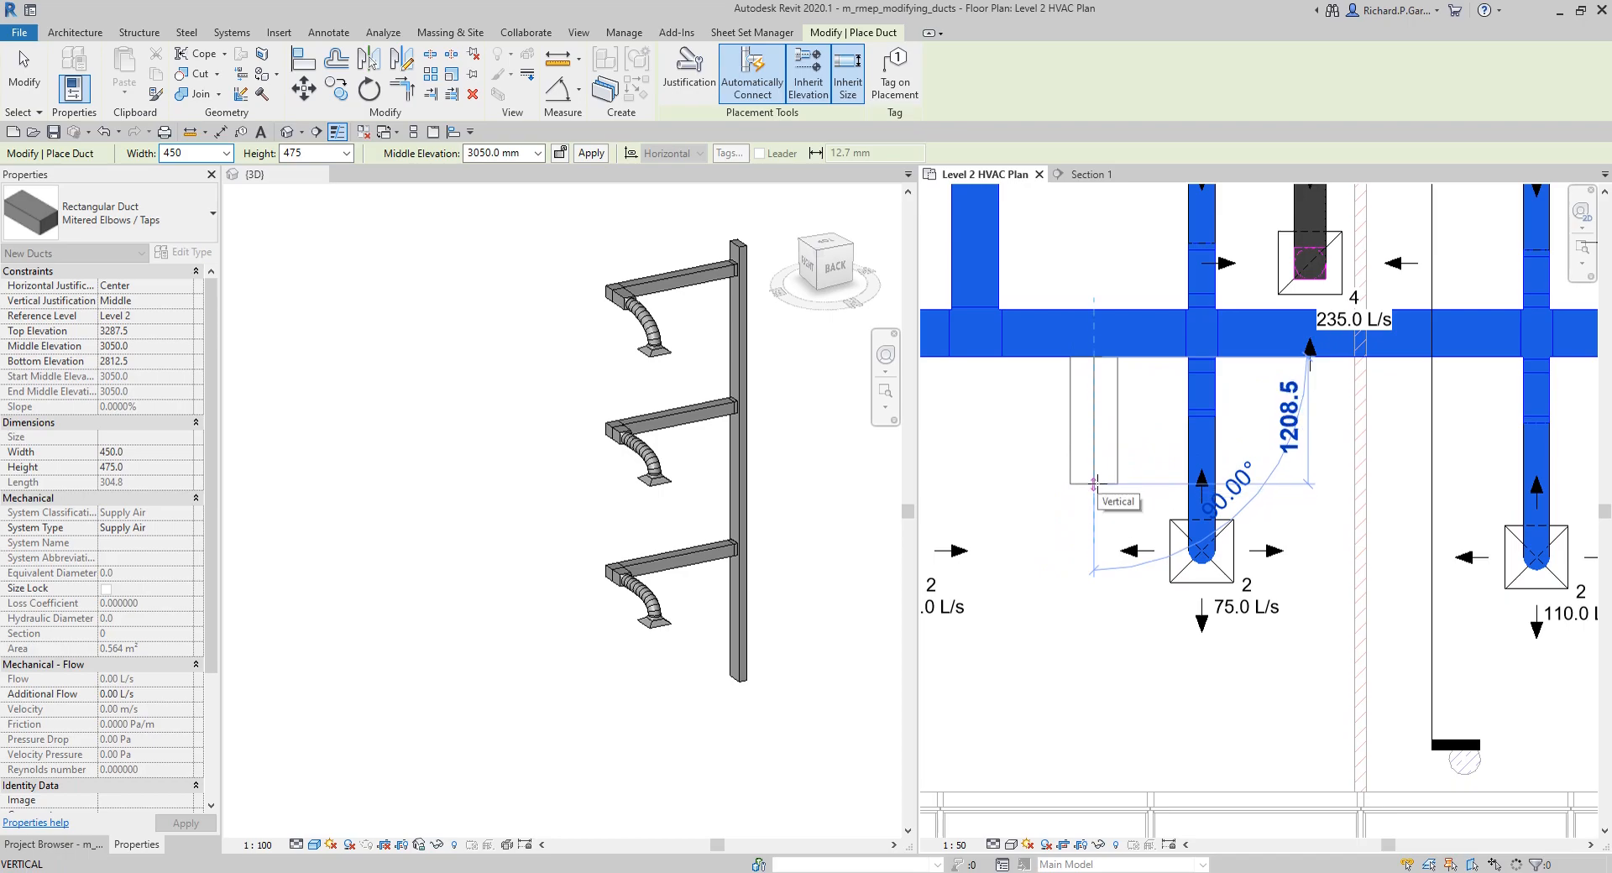
pyautogui.click(1097, 483)
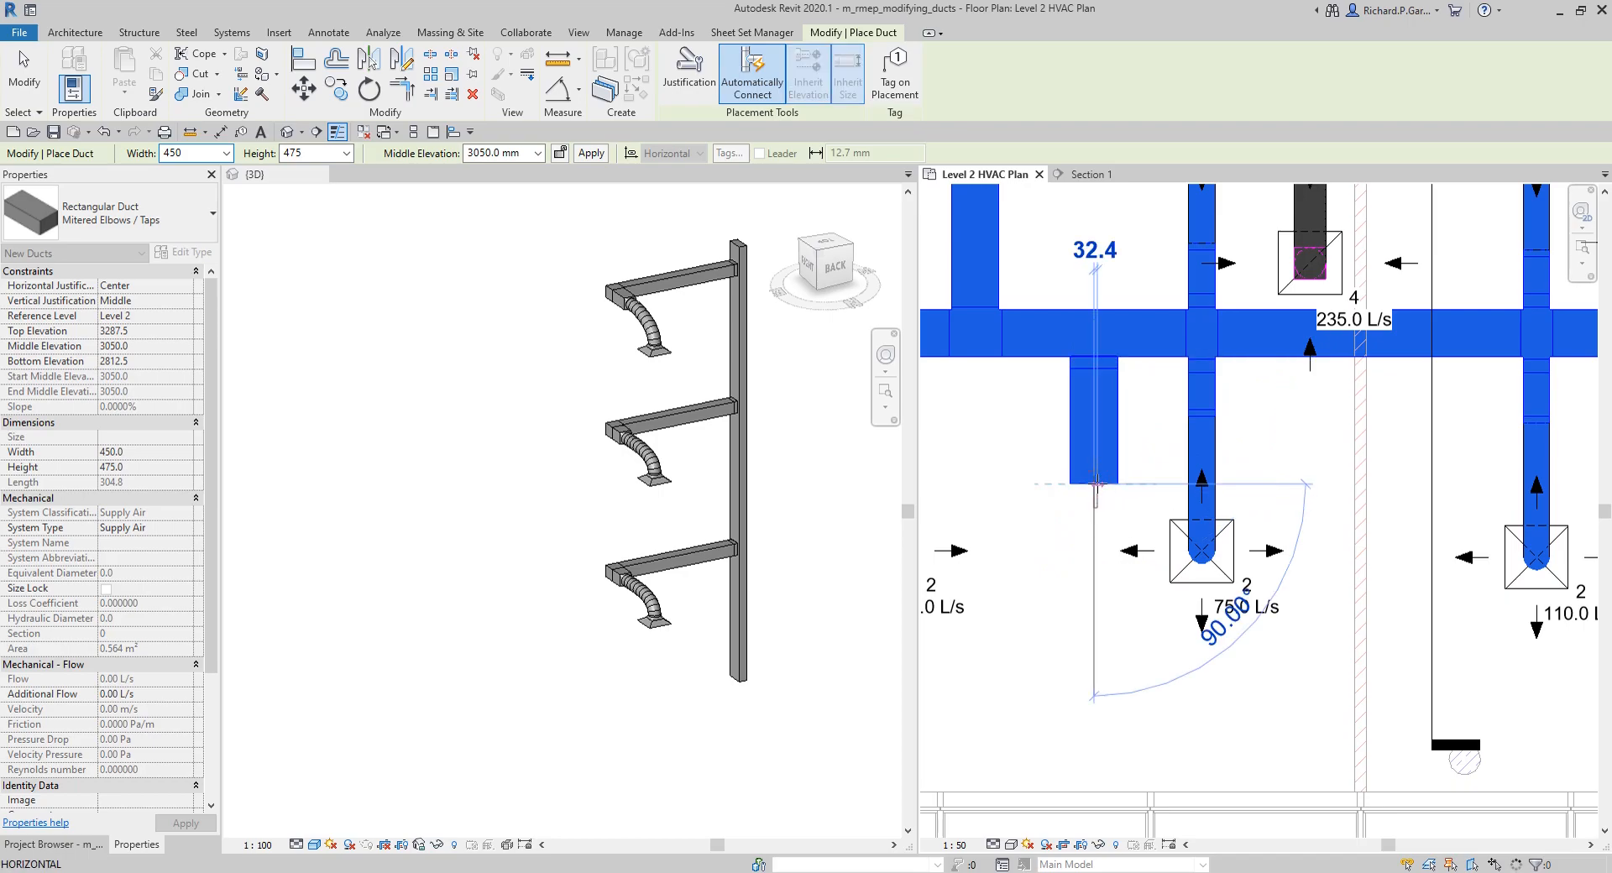
# Step: Continue the branch duct with three right-angle runs going west, south and east, ending below the 75.0 L/s diffusers
pyautogui.scroll(-1, 1060, 515)
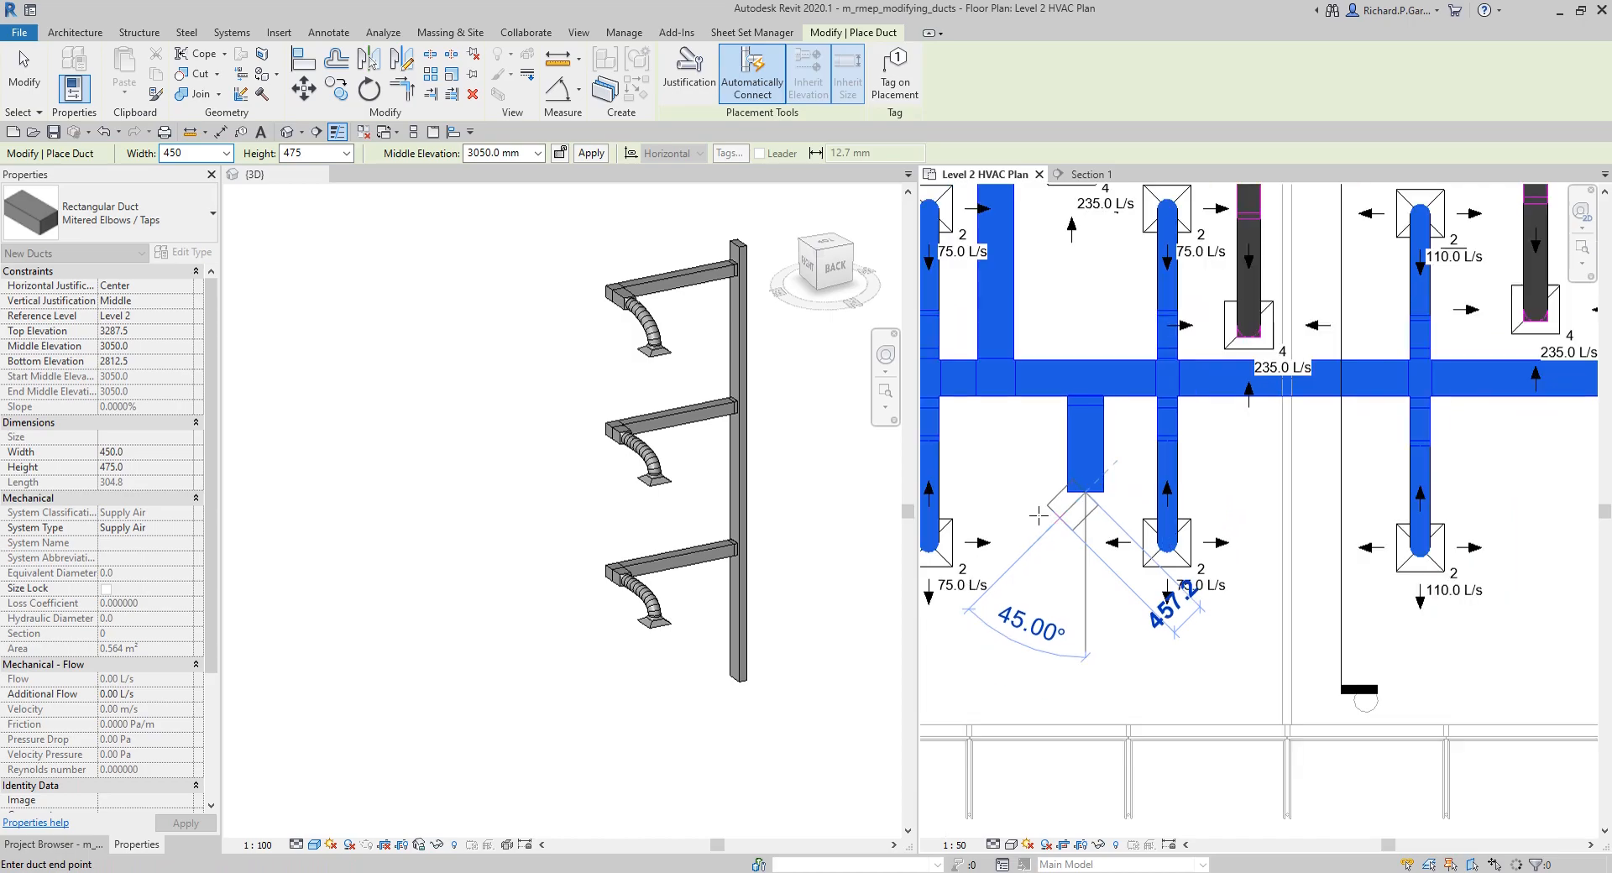
pyautogui.moveTo(1059, 515); pyautogui.dragTo(1144, 522, button='middle')
pyautogui.click(1060, 500)
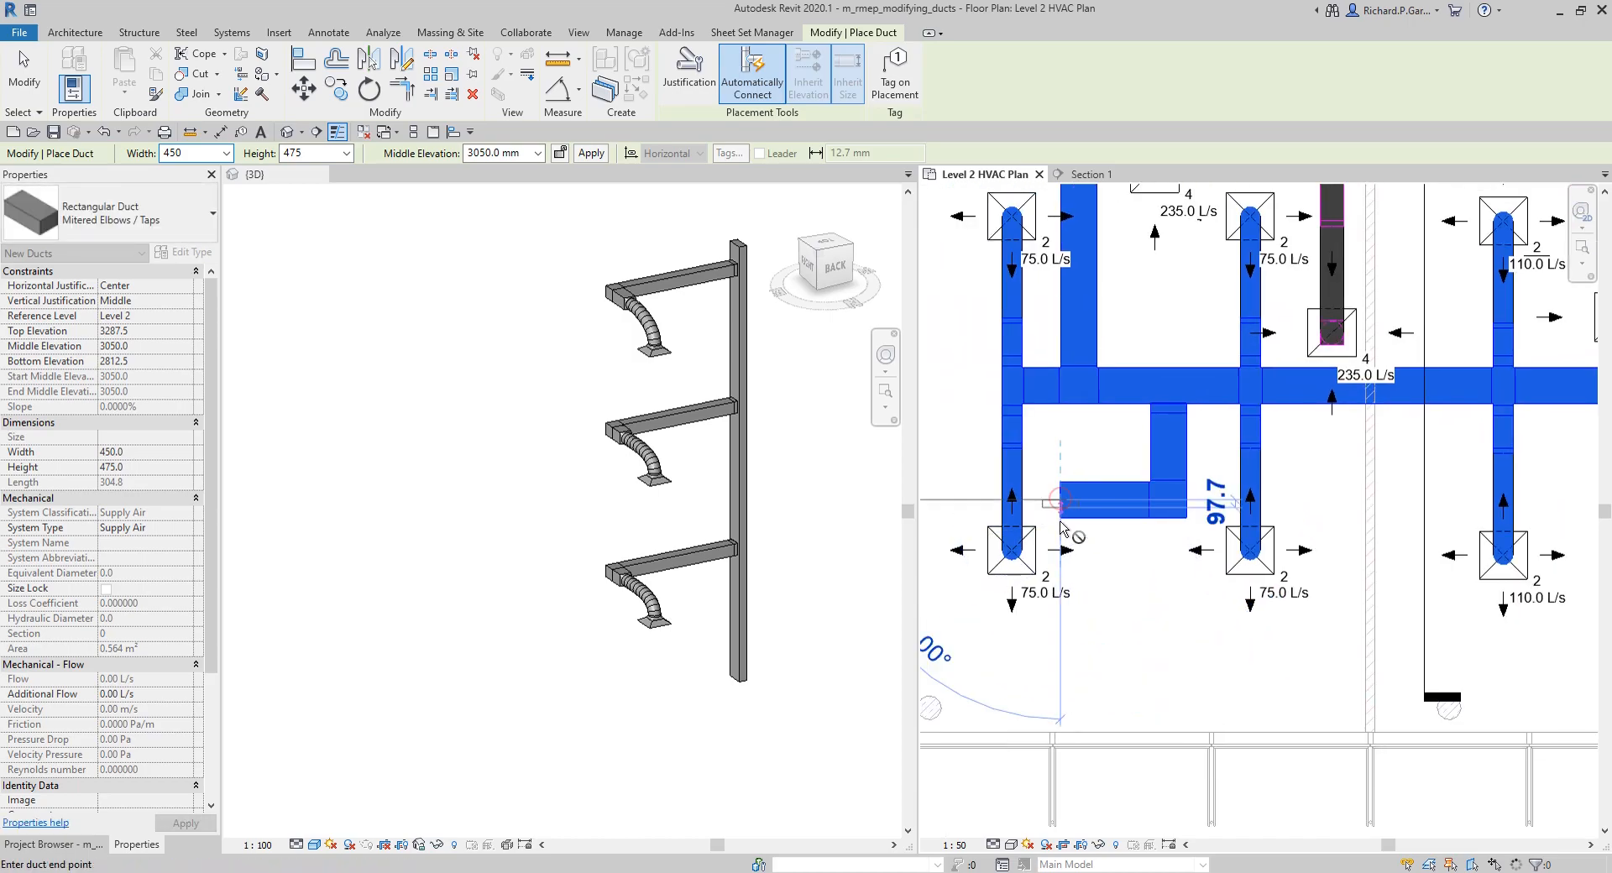
pyautogui.click(1060, 661)
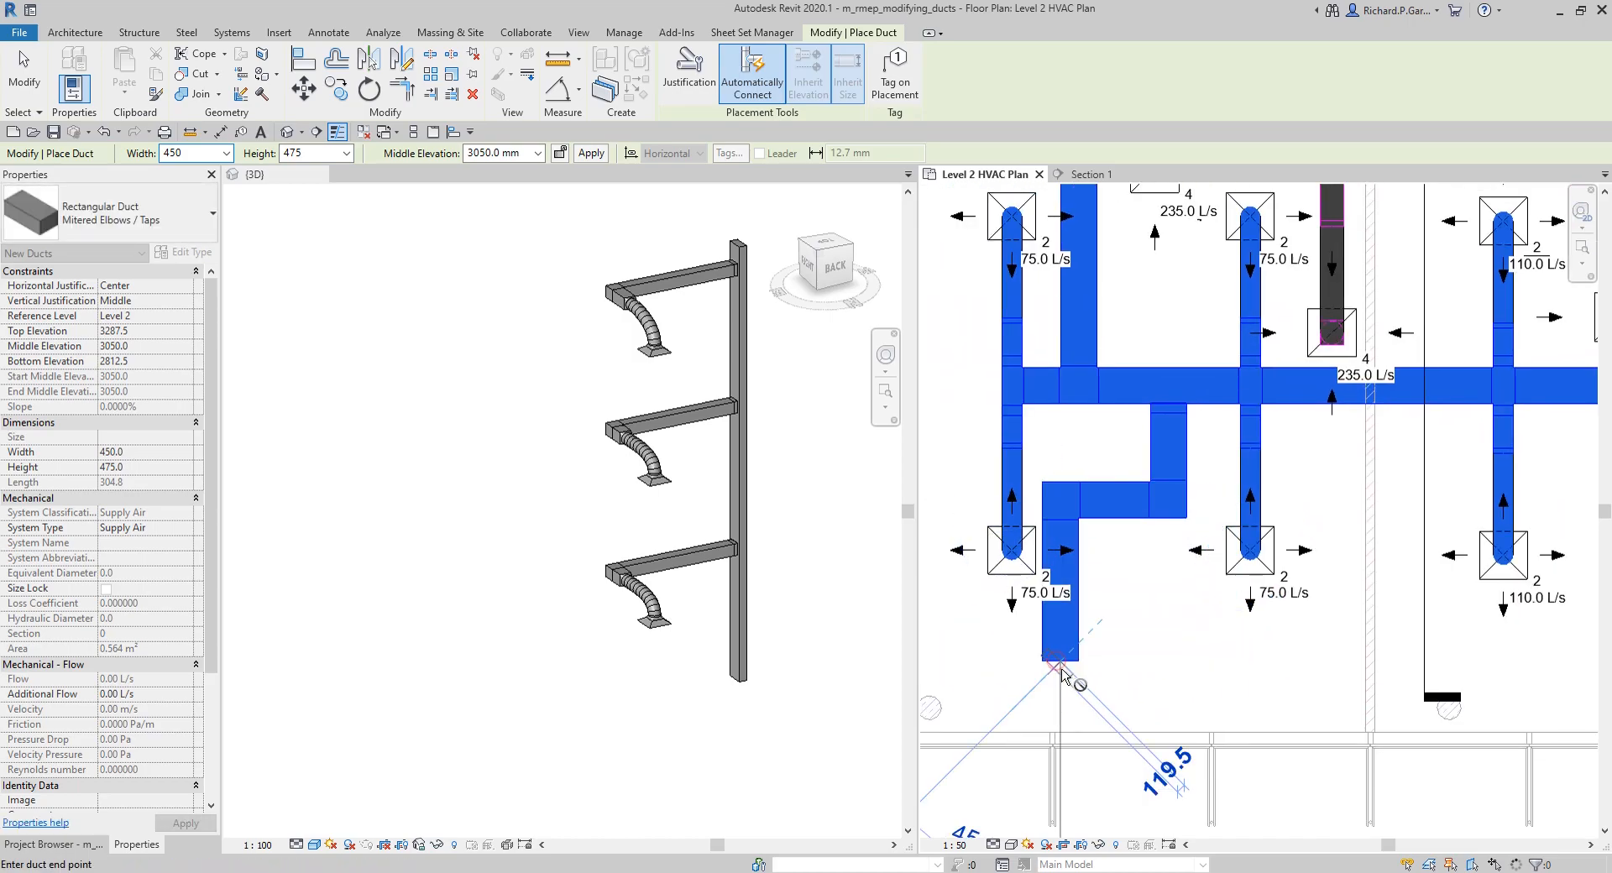
pyautogui.click(1238, 664)
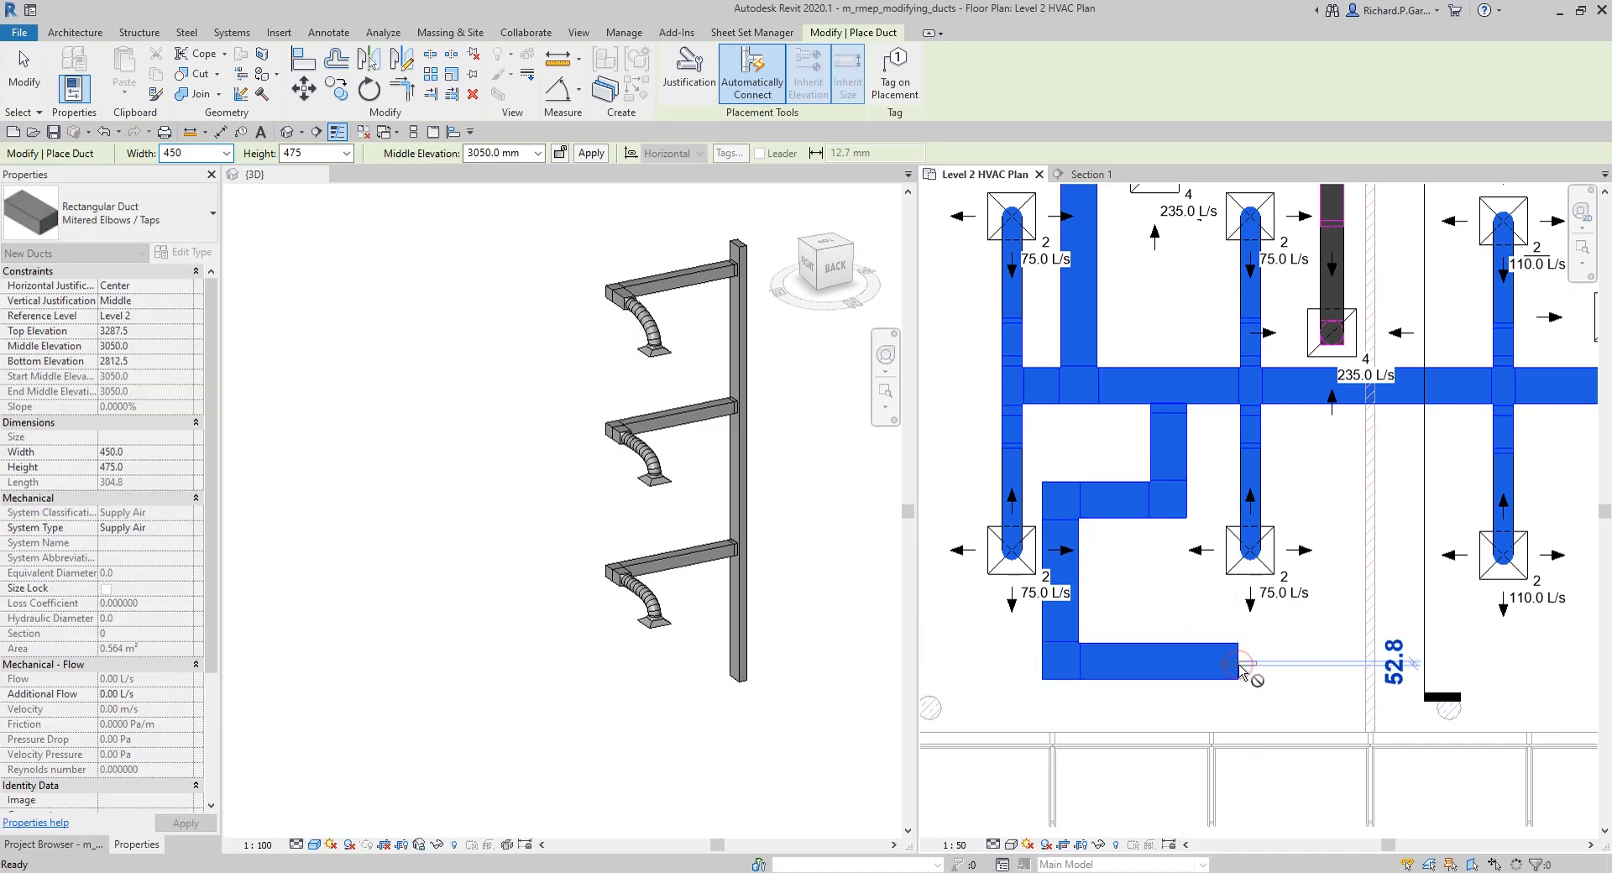
pyautogui.press('Escape')
pyautogui.press('Escape')
# Step: Select the ductwork and spaces across the Level 2 plan and isolate them in the 3D view with a selection box
pyautogui.scroll(-2, 1121, 459)
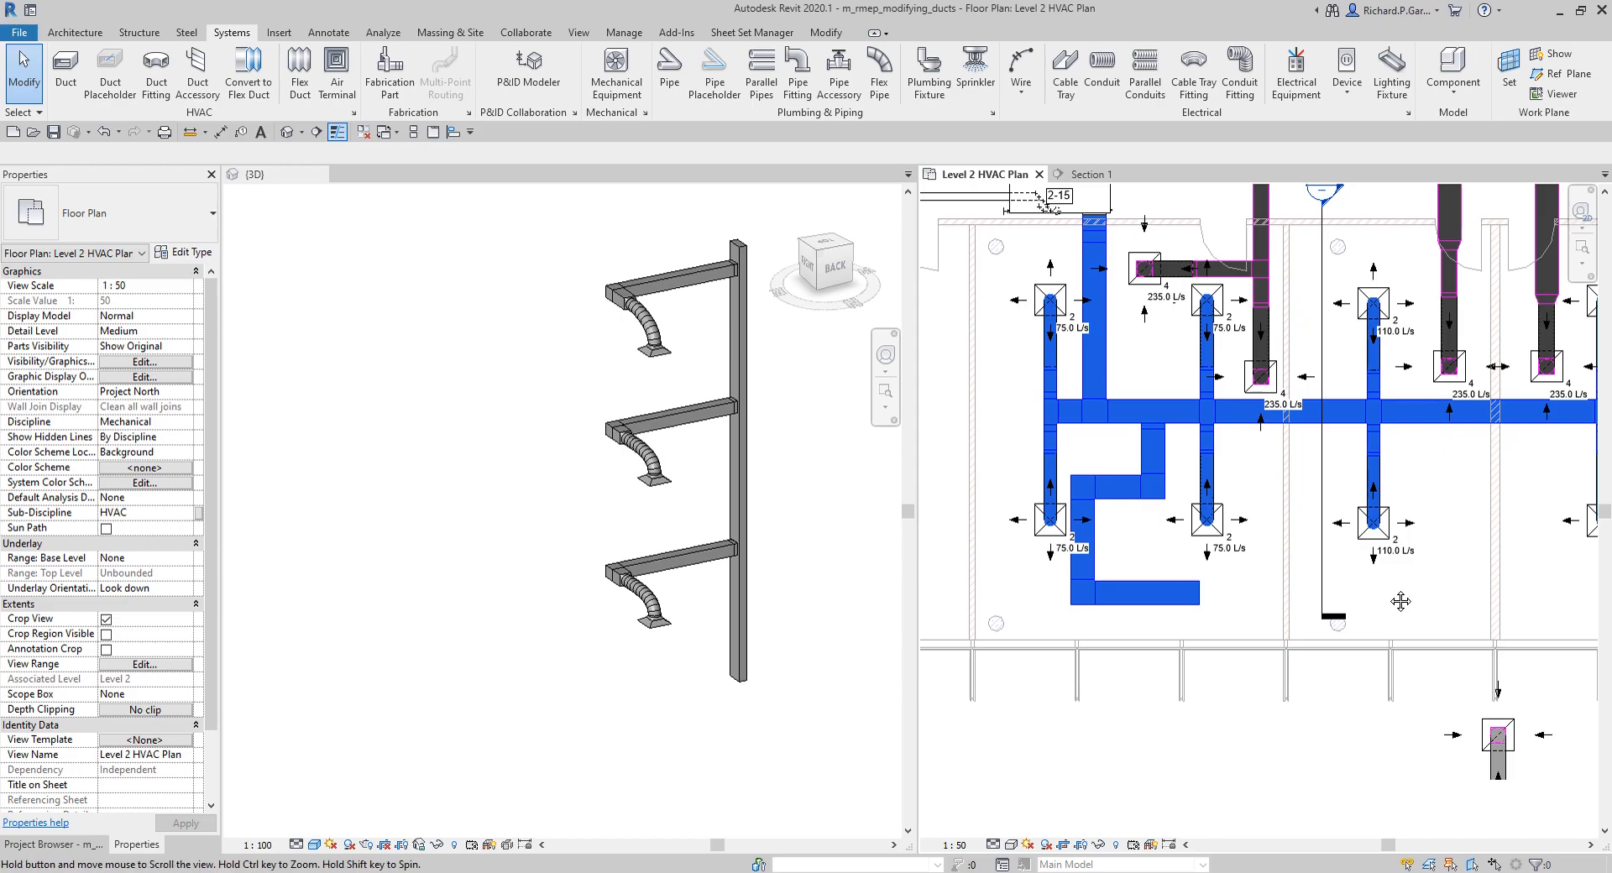
pyautogui.scroll(-3, 1339, 588)
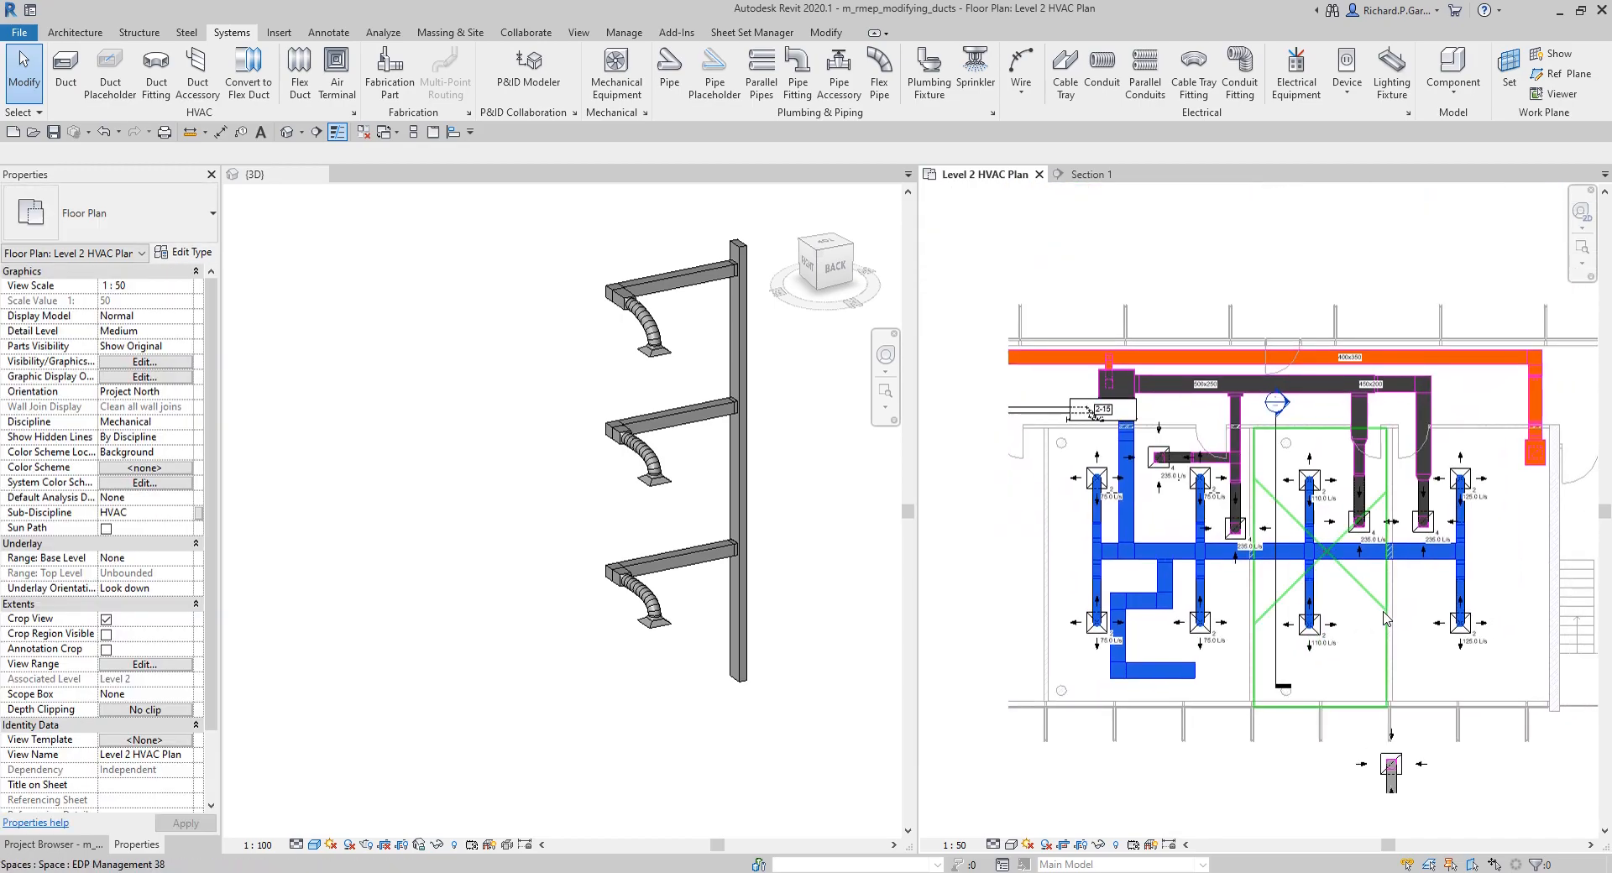
pyautogui.scroll(2, 1386, 617)
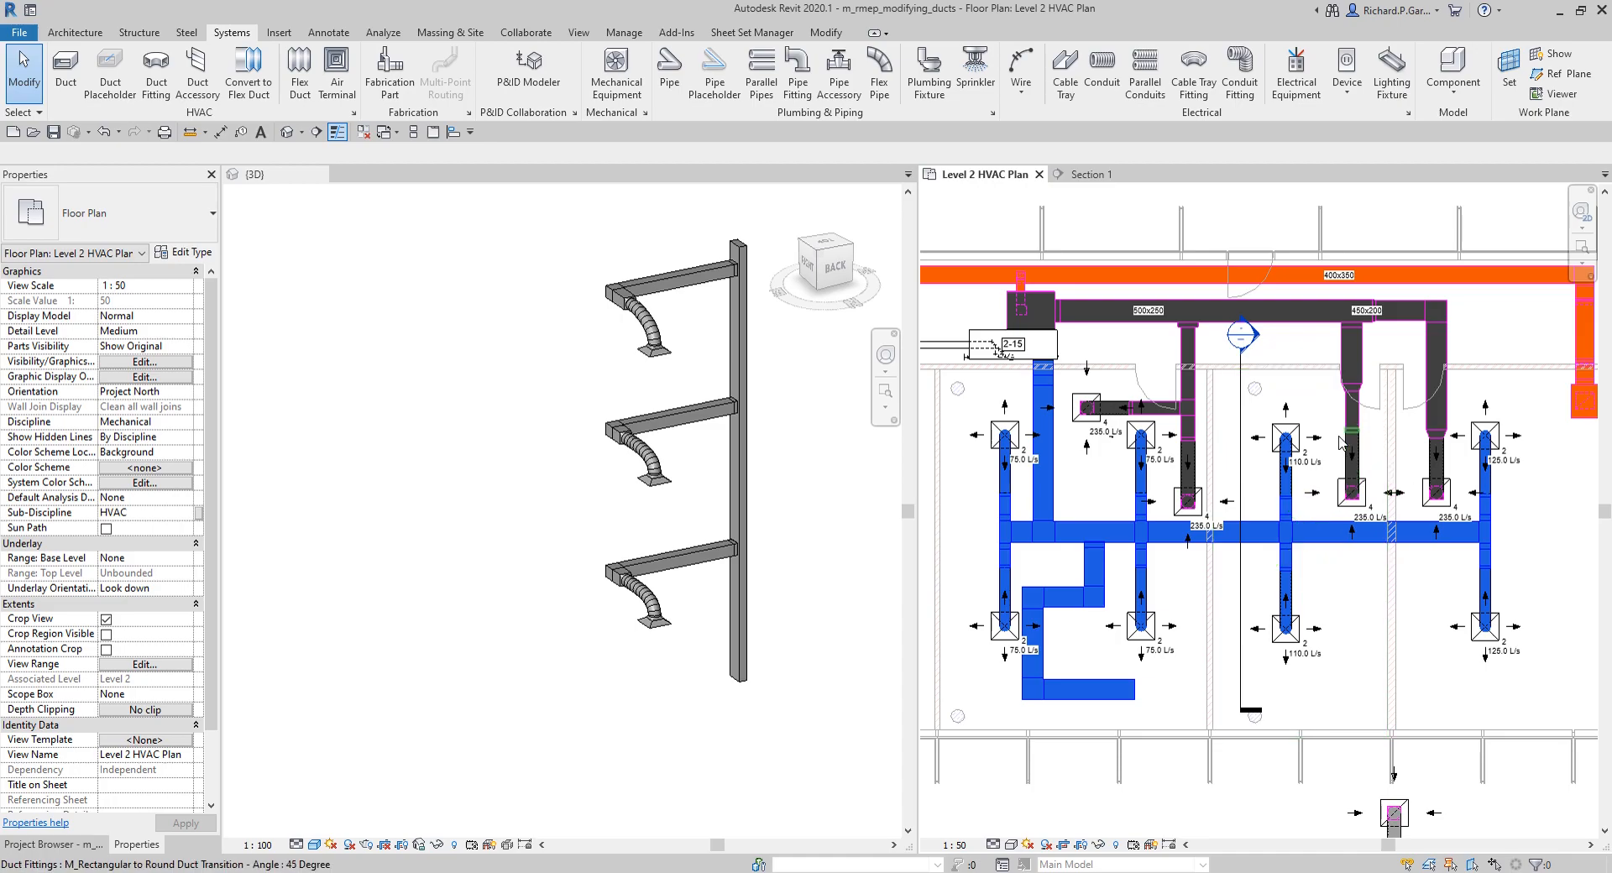
pyautogui.scroll(-2, 1315, 437)
pyautogui.moveTo(1234, 632); pyautogui.dragTo(1599, 804)
pyautogui.click(499, 94)
pyautogui.moveTo(638, 458); pyautogui.dragTo(638, 458, button='middle')
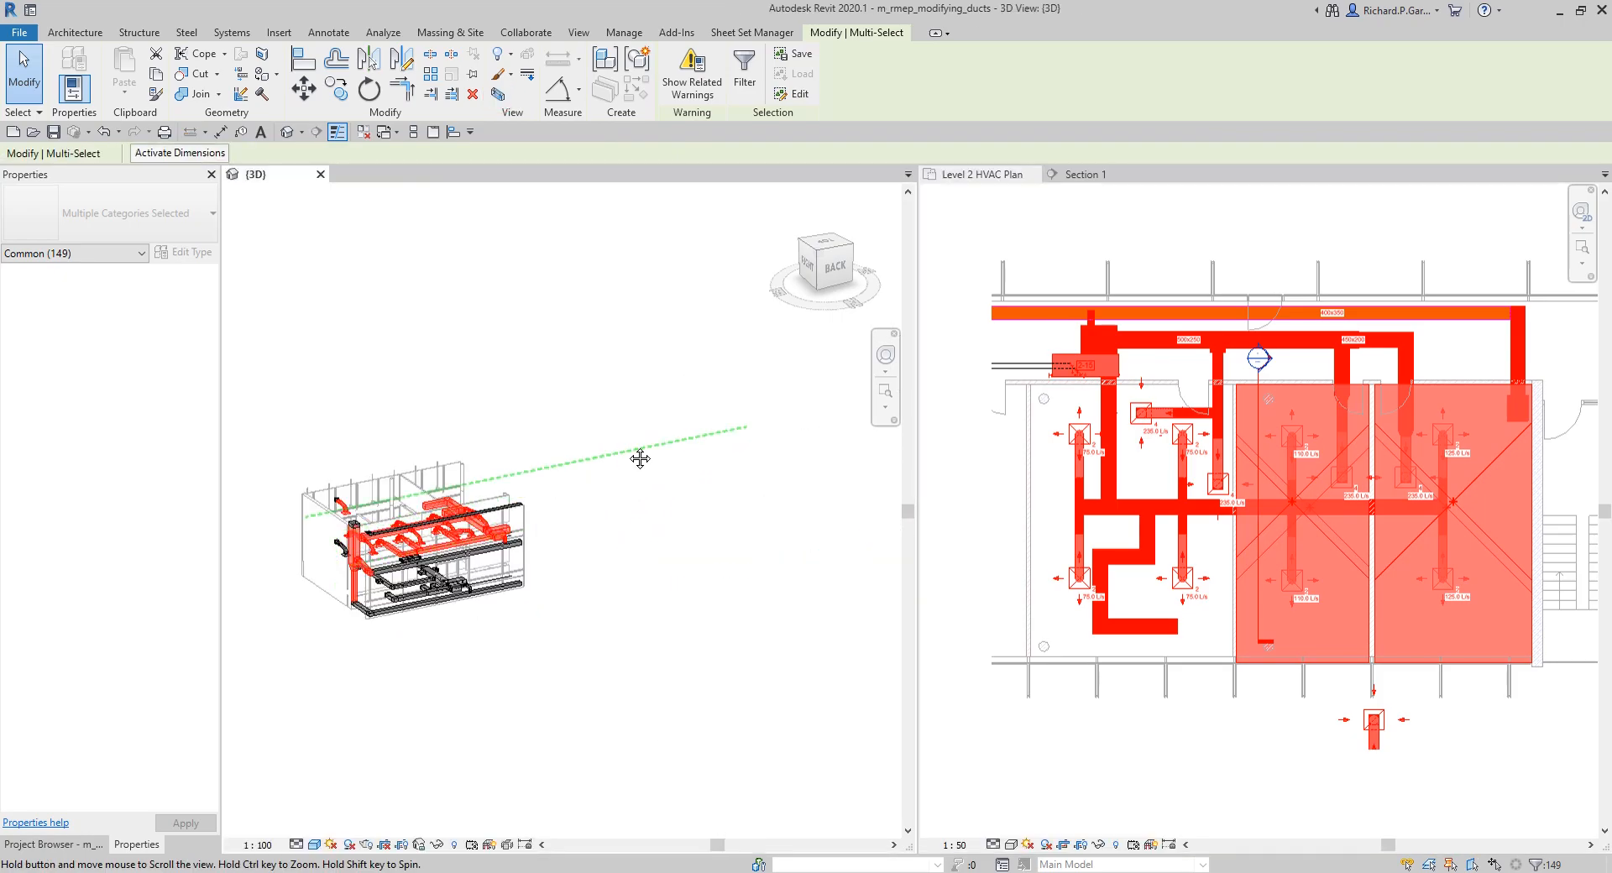
pyautogui.click(611, 370)
# Step: Tile the open views, zoom them all to fit, and inspect the ductwork in the 3D view
pyautogui.scroll(3, 554, 370)
pyautogui.press('w')
pyautogui.press('t')
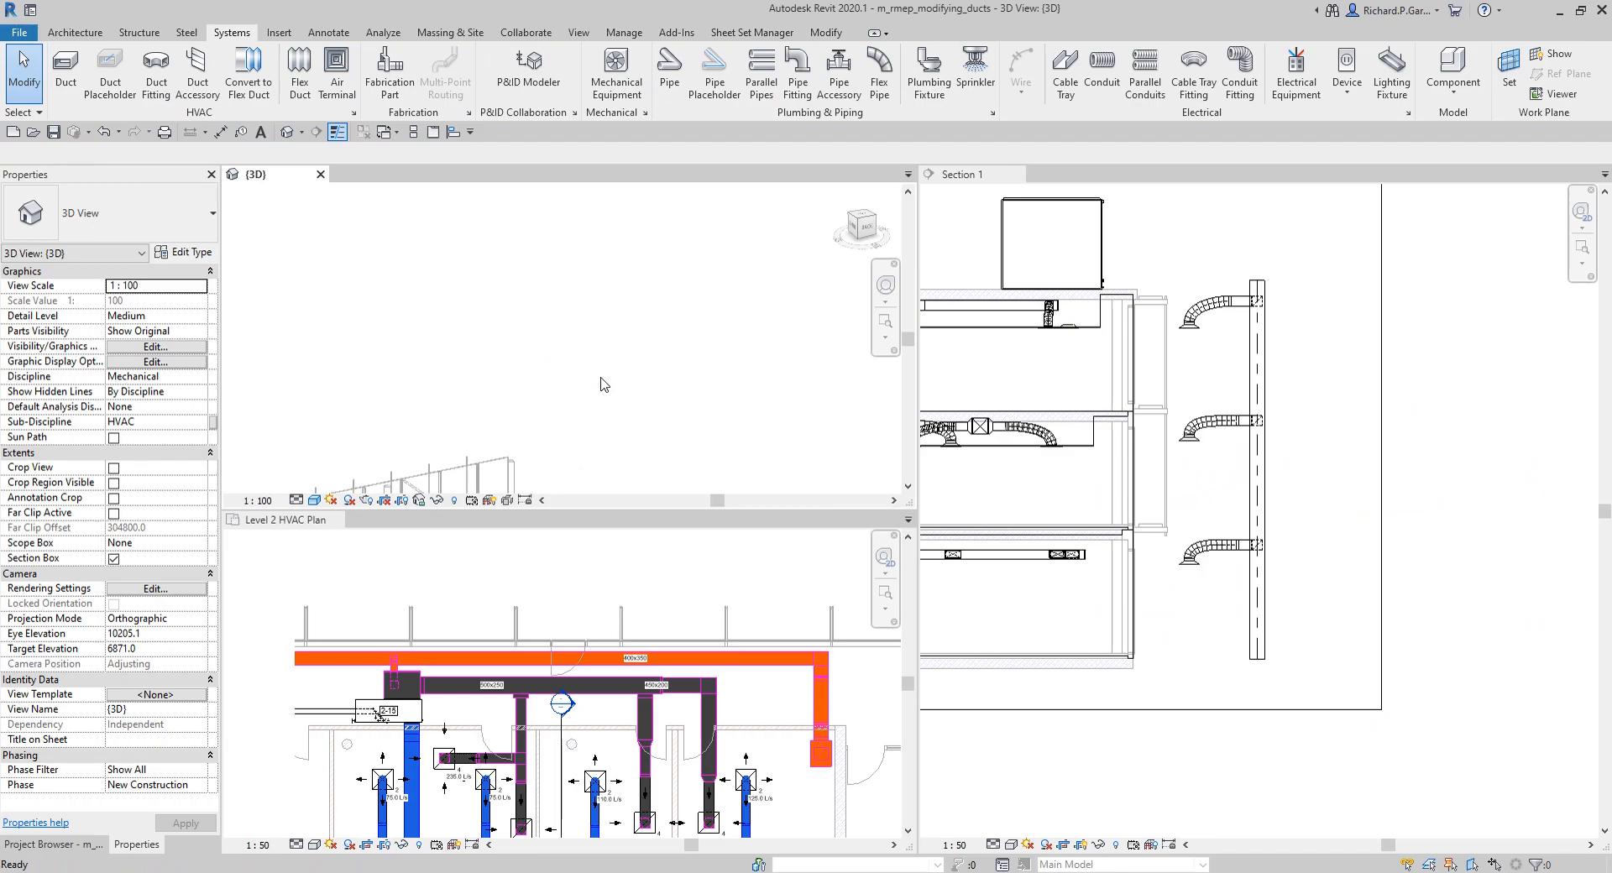
pyautogui.press('z')
pyautogui.press('a')
pyautogui.keyDown('shift'); pyautogui.moveTo(719, 442); pyautogui.dragTo(593, 472, button='middle'); pyautogui.keyUp('shift')
pyautogui.moveTo(568, 359); pyautogui.dragTo(784, 326, button='middle')
pyautogui.scroll(6, 660, 329)
pyautogui.keyDown('shift'); pyautogui.moveTo(653, 338); pyautogui.dragTo(667, 290, button='middle'); pyautogui.keyUp('shift')
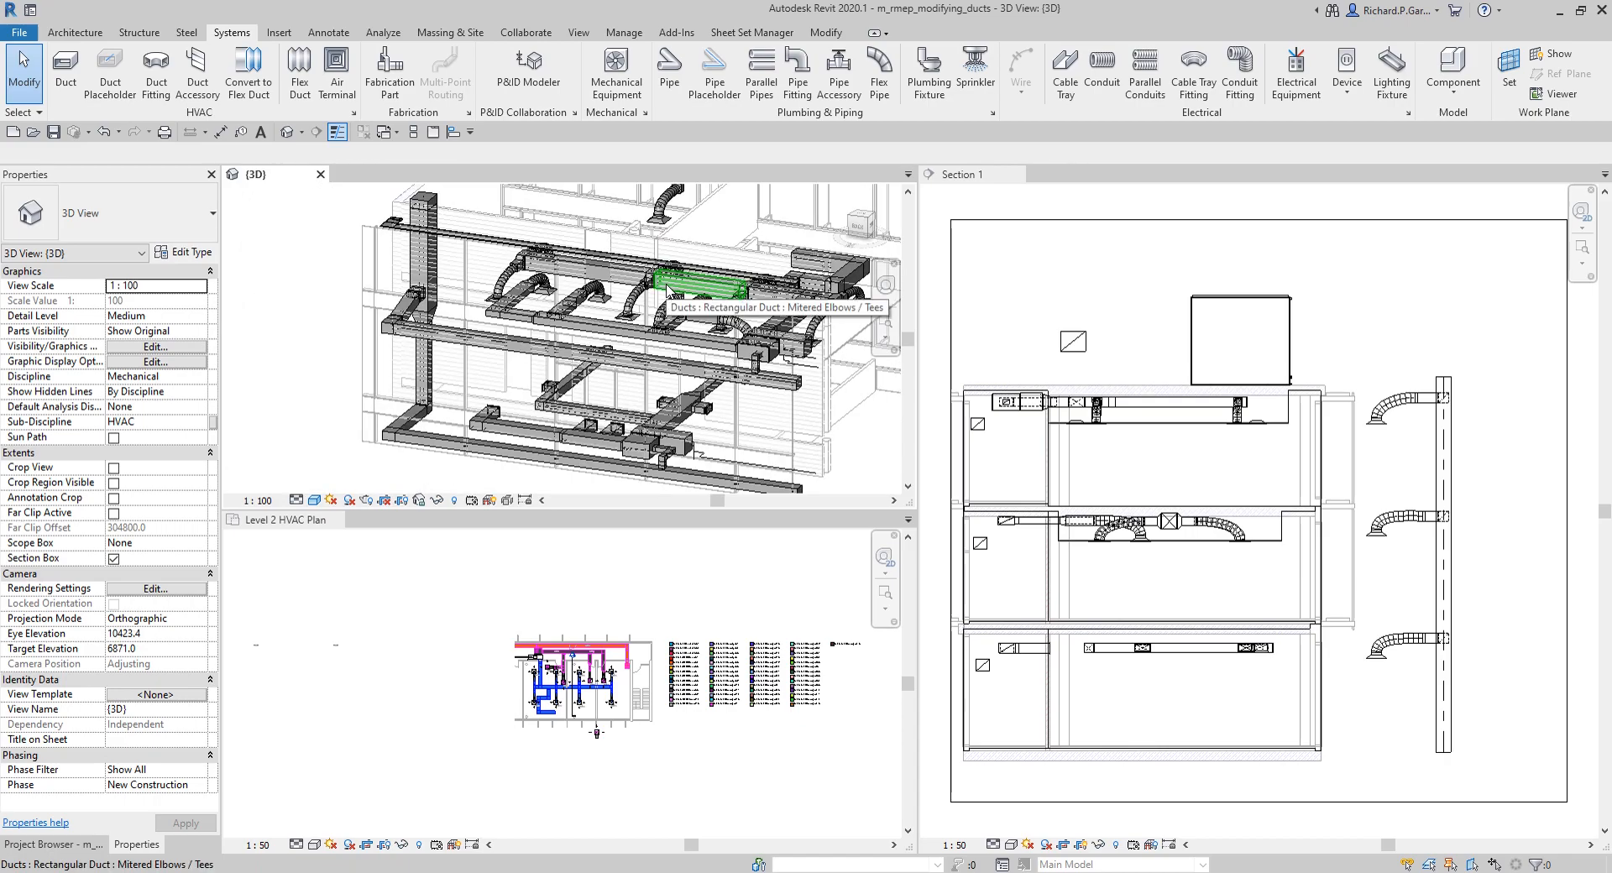